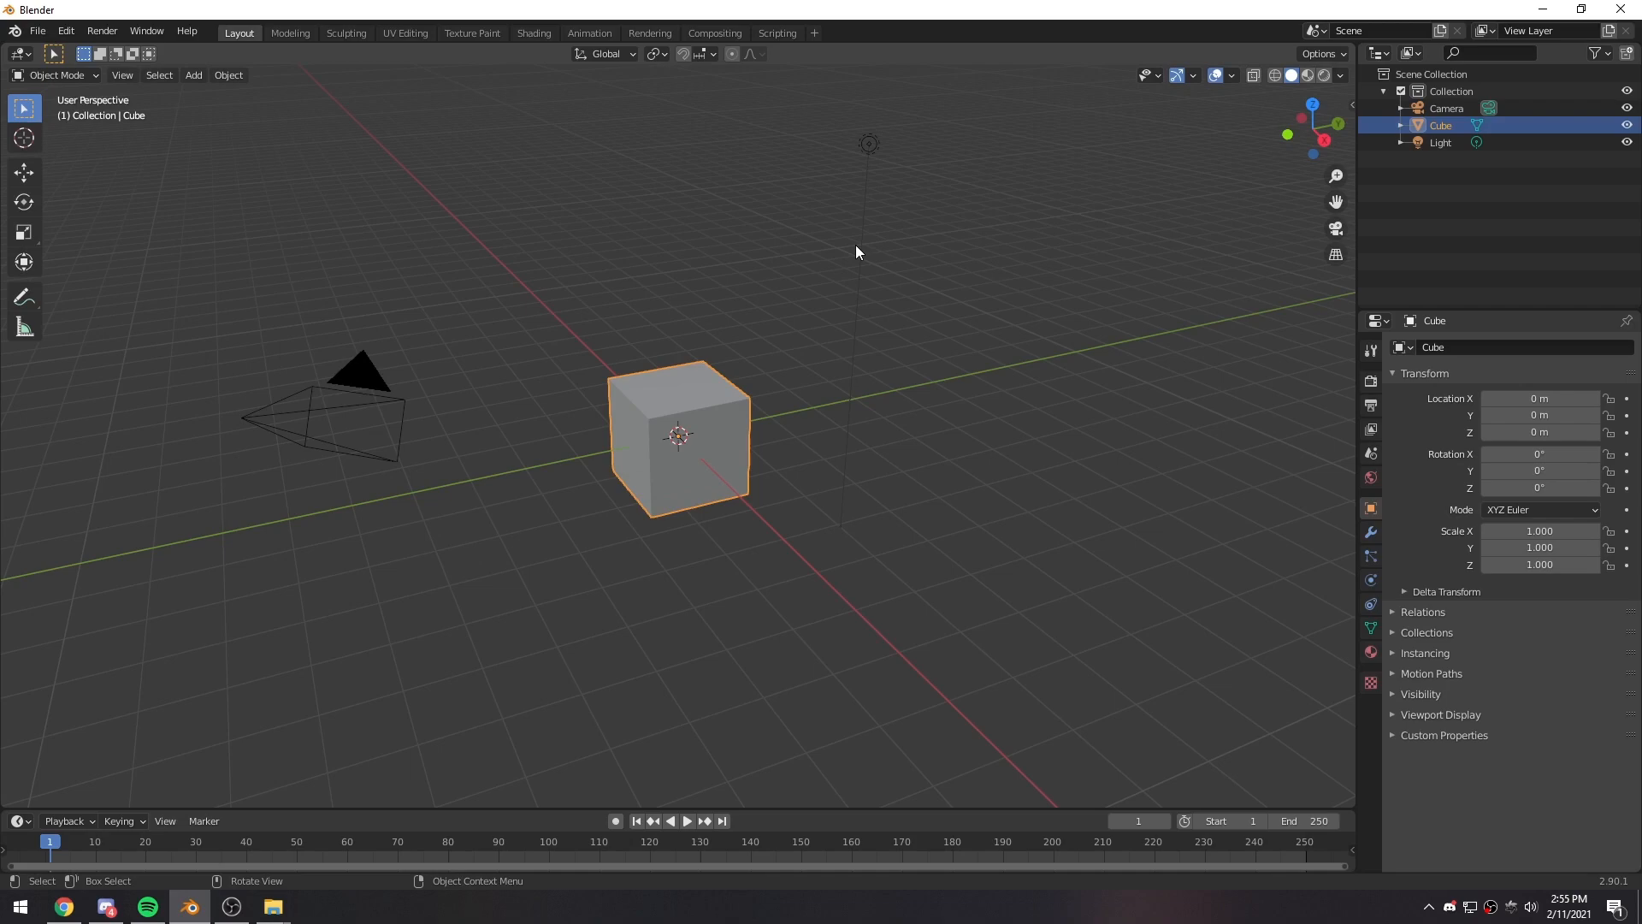
- Delete the default cube and light from the scene
middle_click_drag(714, 431, 682, 214)
left_click_drag(598, 118, 900, 518)
key("Delete")
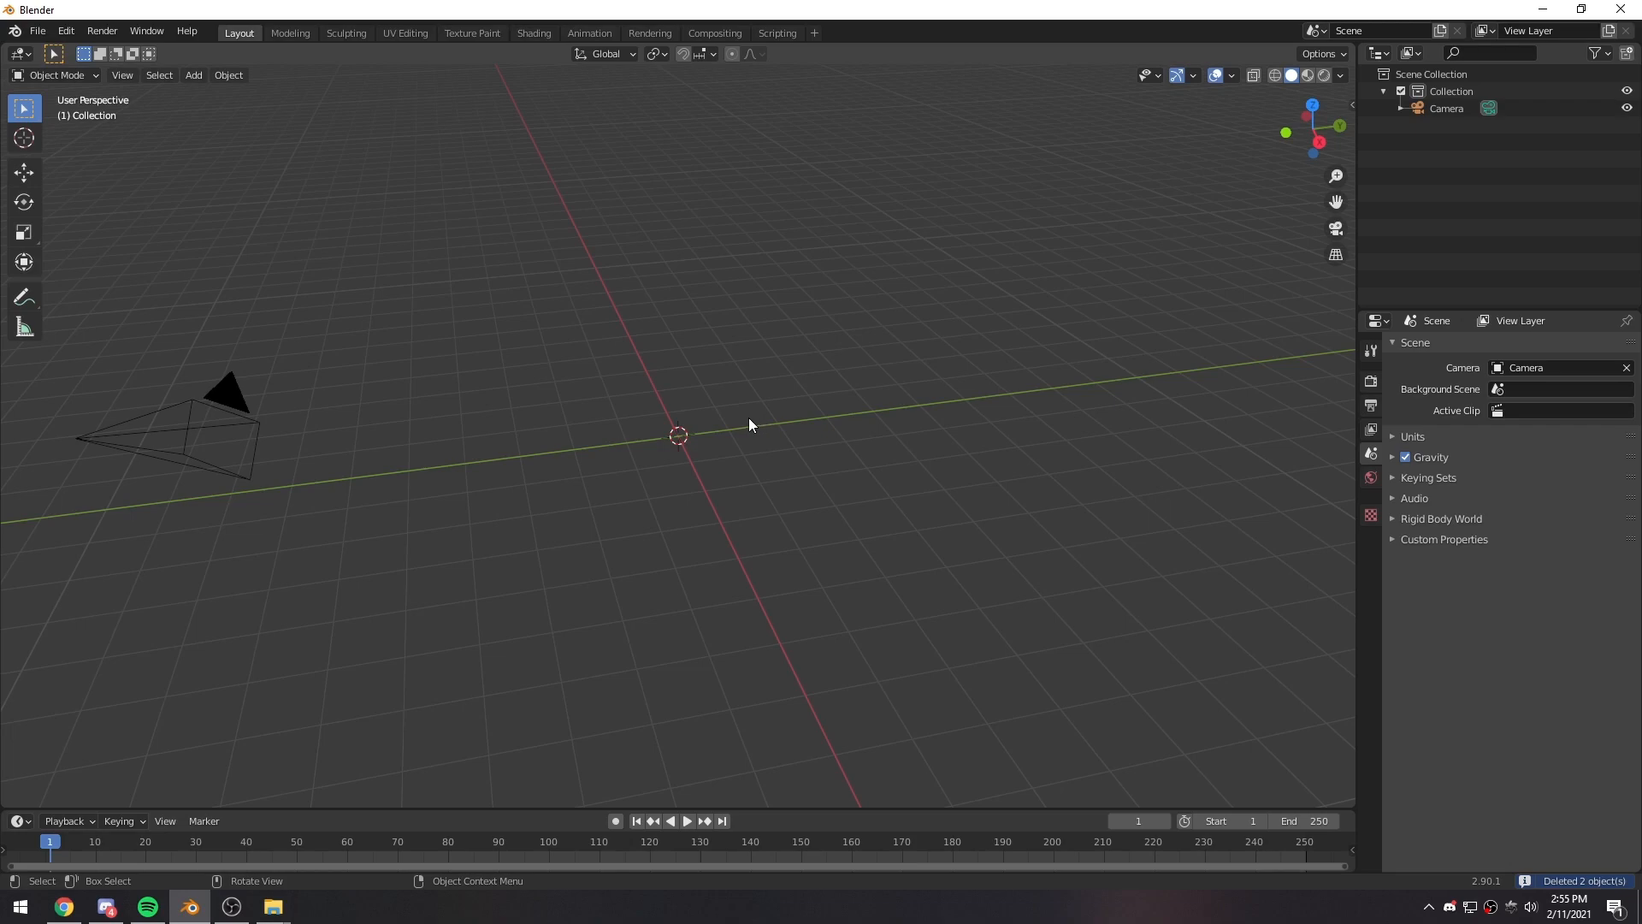
- Check in the preferences whether the Add Mesh: Extra Objects and Import Images as Planes add-ons are enabled
left_click(69, 32)
left_click(108, 273)
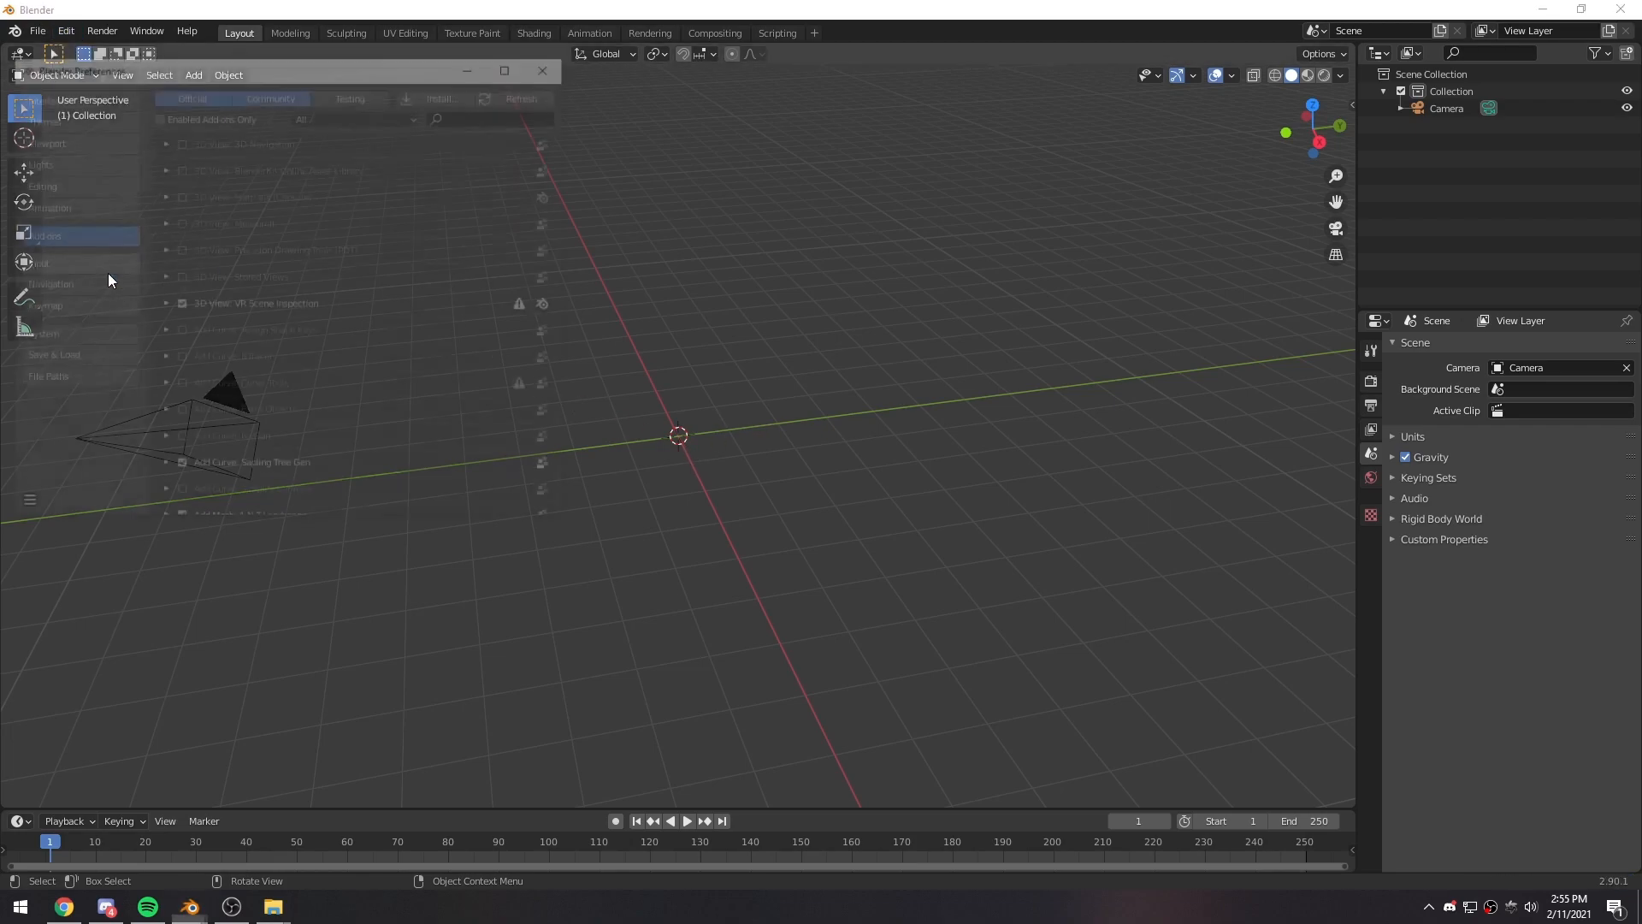
left_click_drag(274, 68, 550, 151)
scroll(622, 441, "down", 4)
scroll(630, 462, "down", 5)
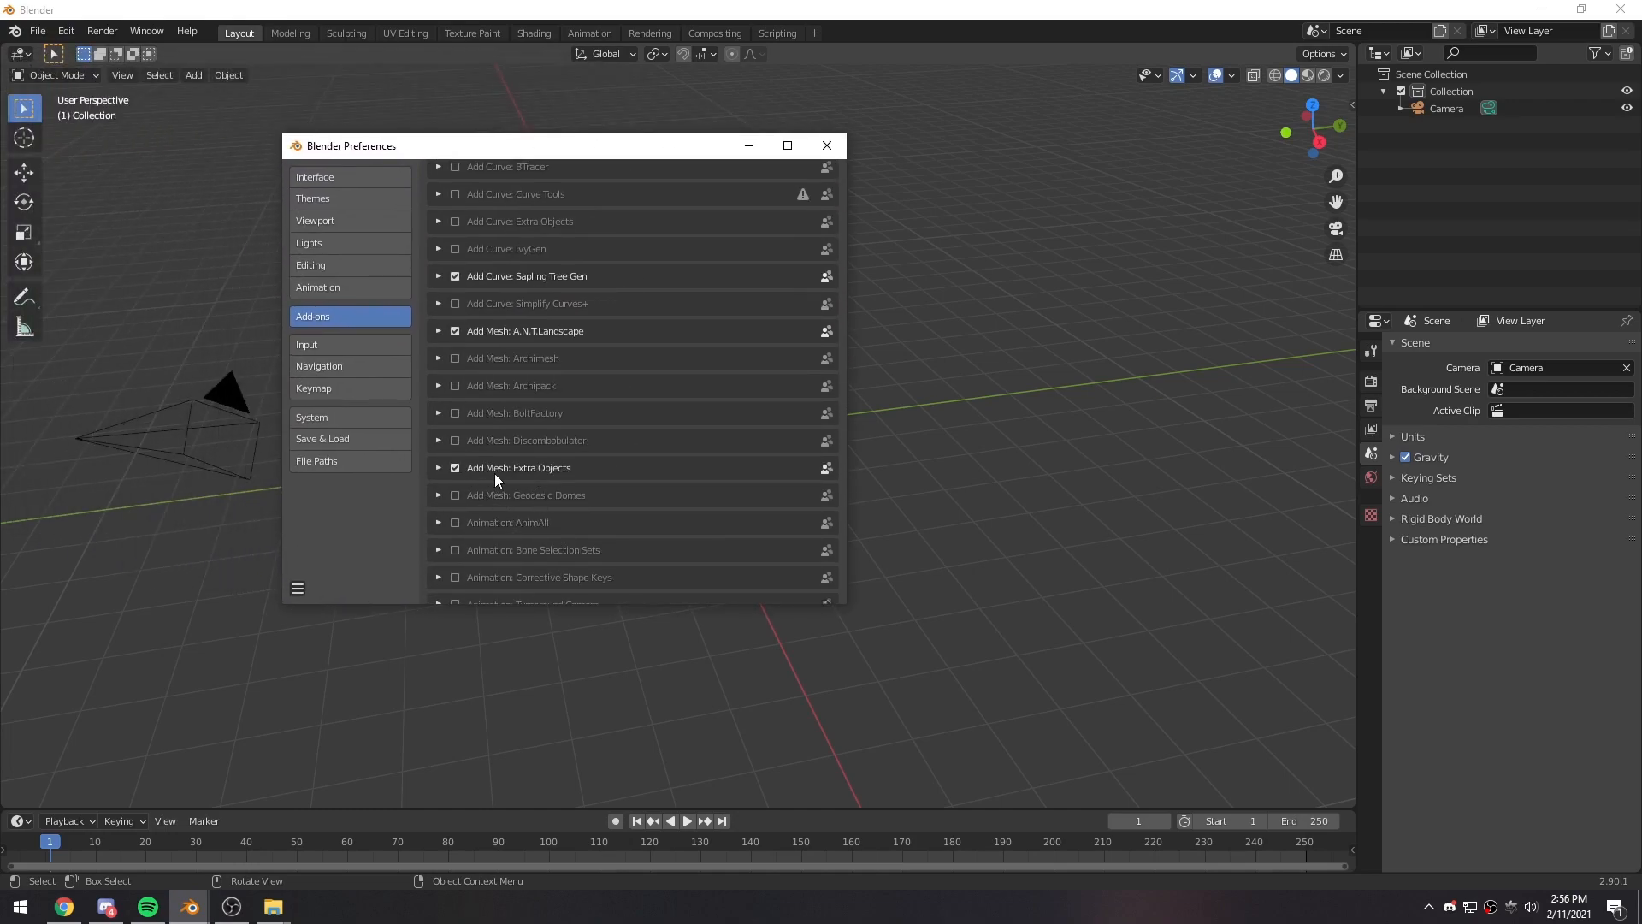
scroll(568, 472, "down", 12)
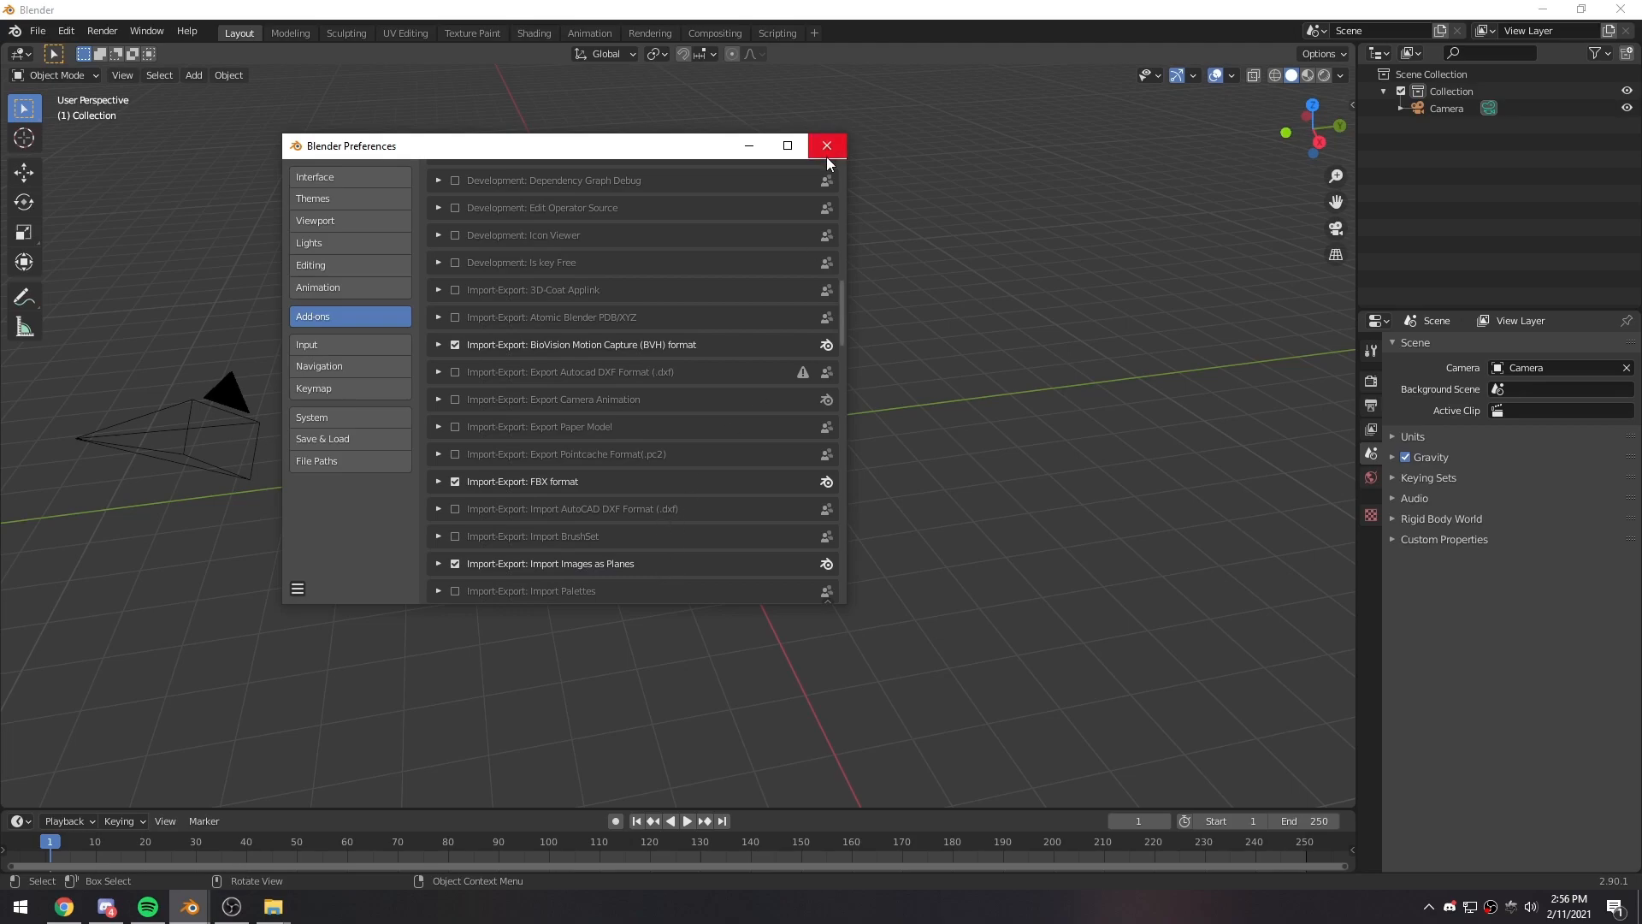
left_click(298, 589)
left_click(337, 545)
left_click(827, 147)
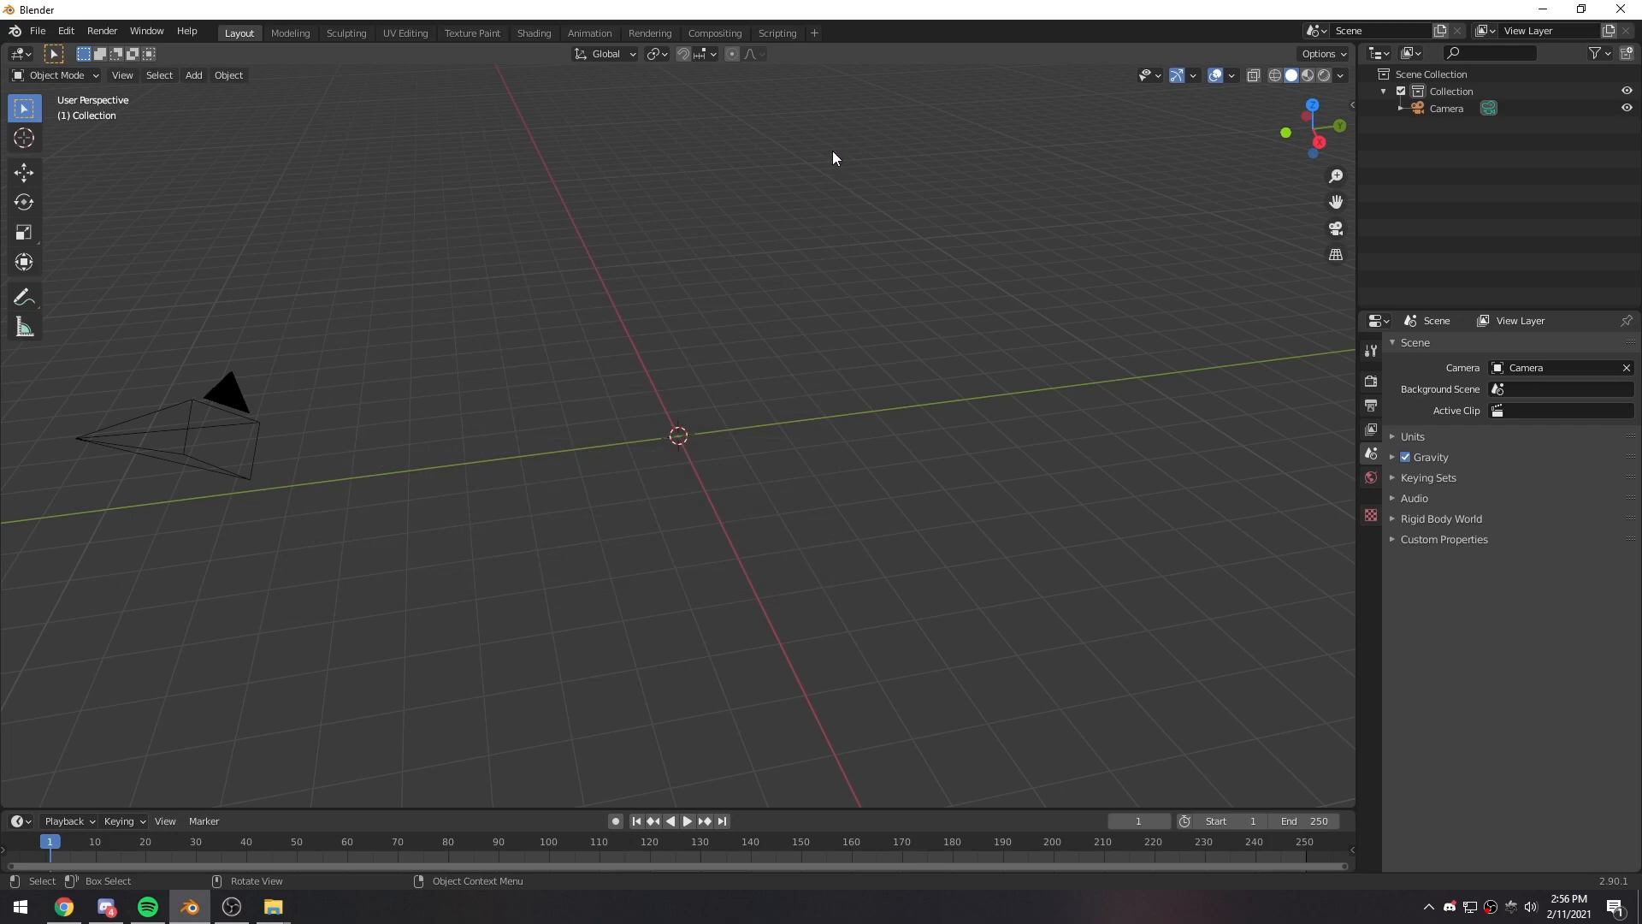
middle_click_drag(703, 526, 689, 614)
middle_click_drag(675, 540, 532, 465)
key("shift+a")
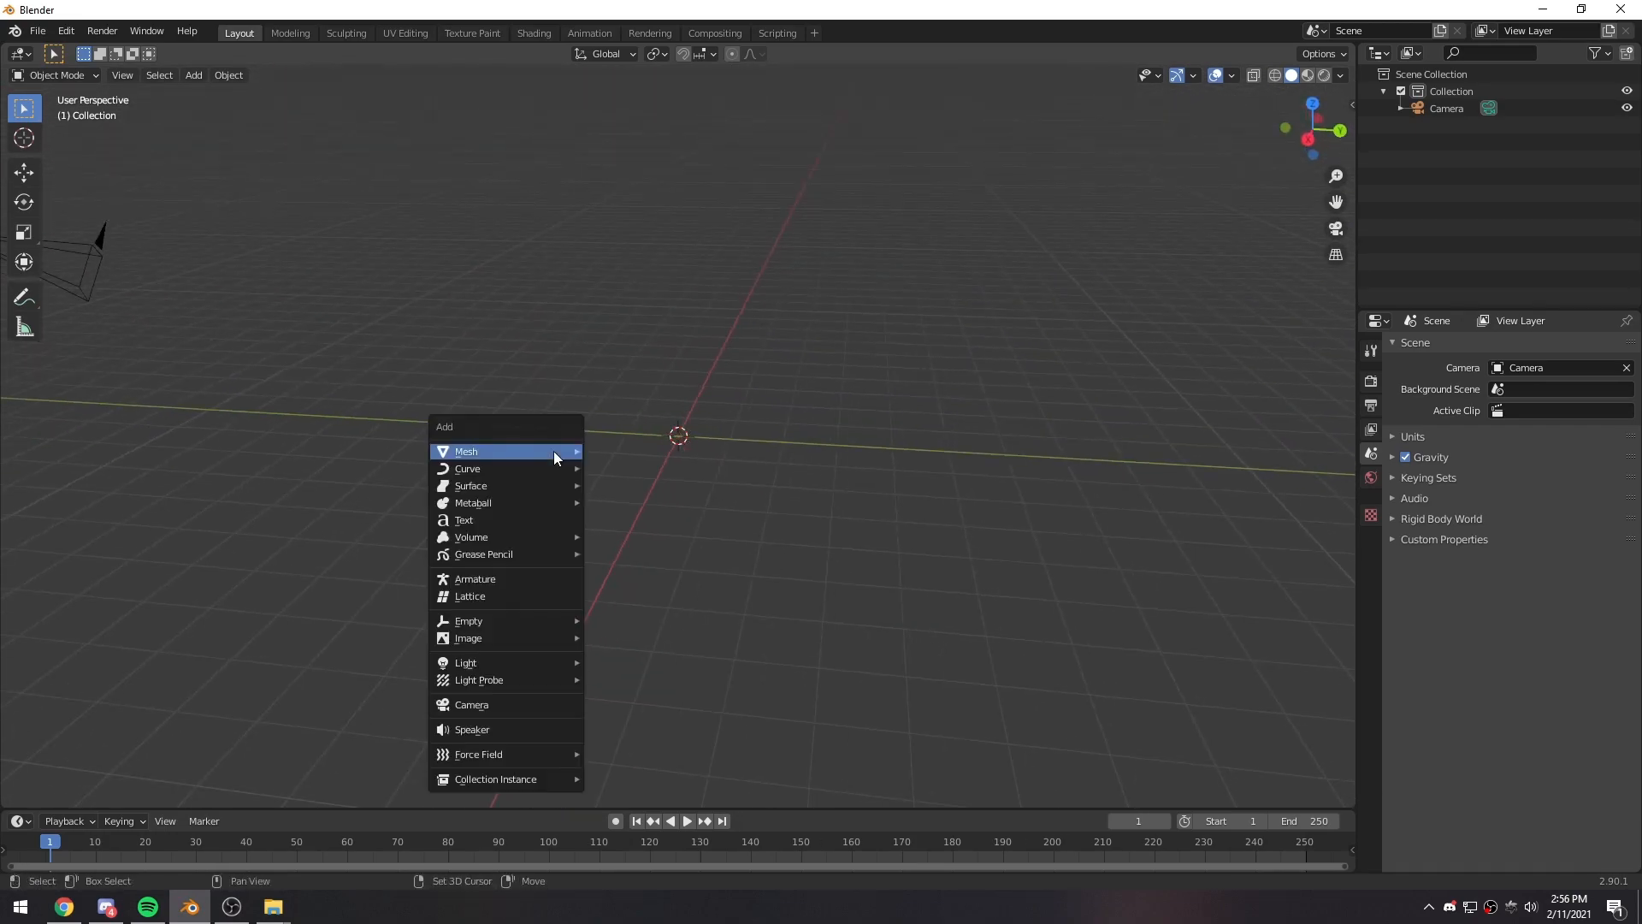
mouse_move(554, 453)
key("Escape")
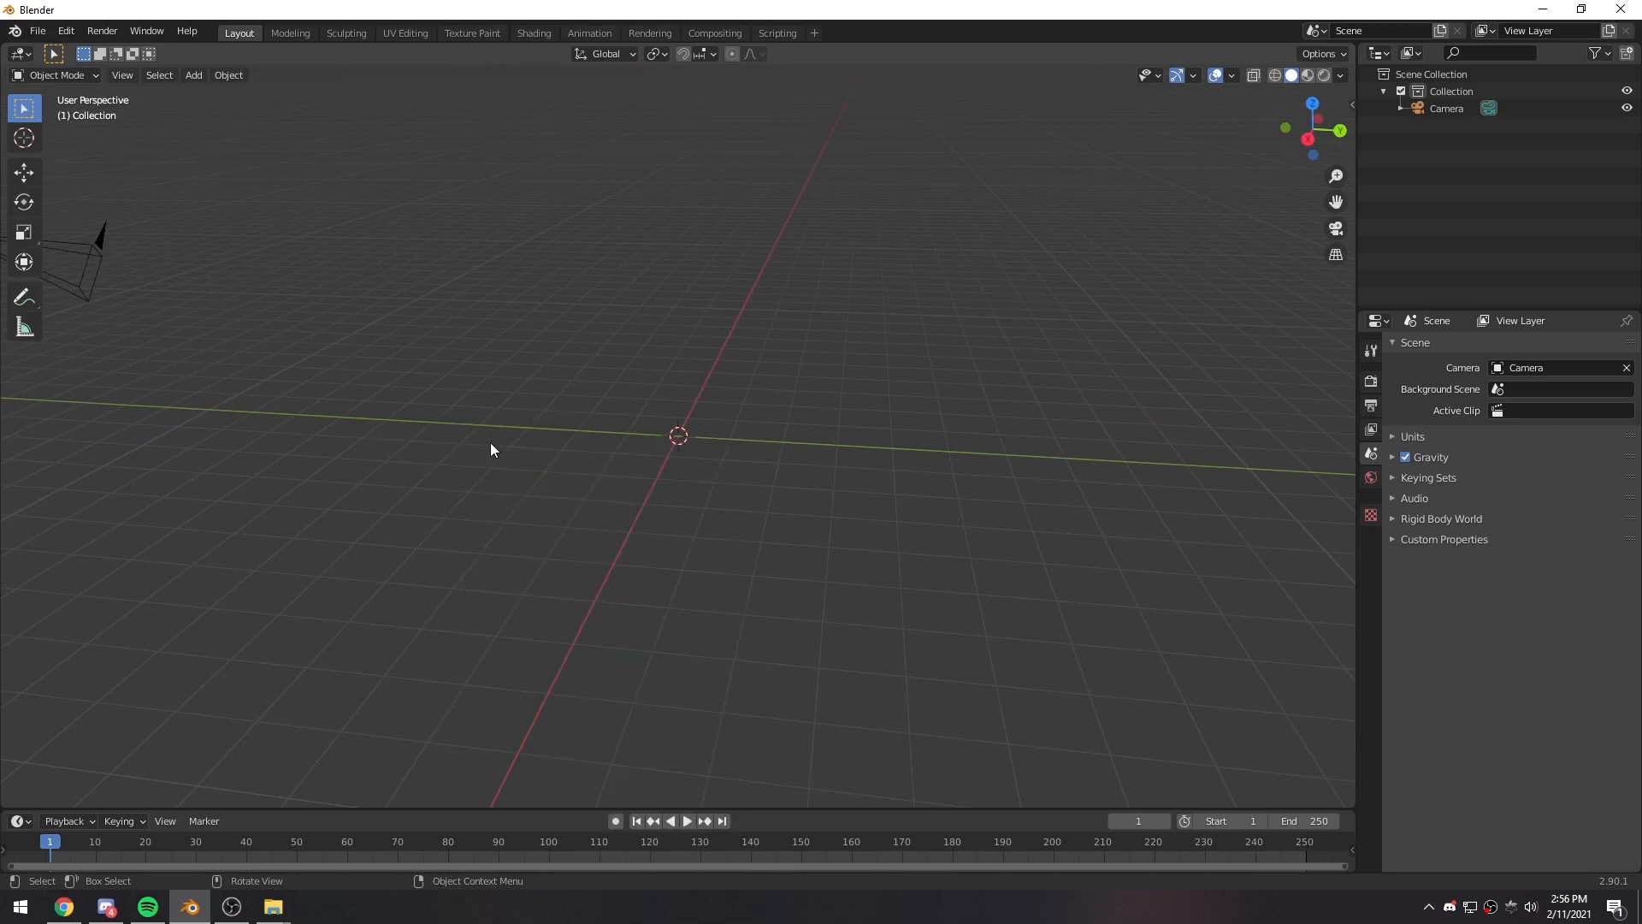
- Import sky.jpg from the pt16 folder as an image plane
key("shift+a")
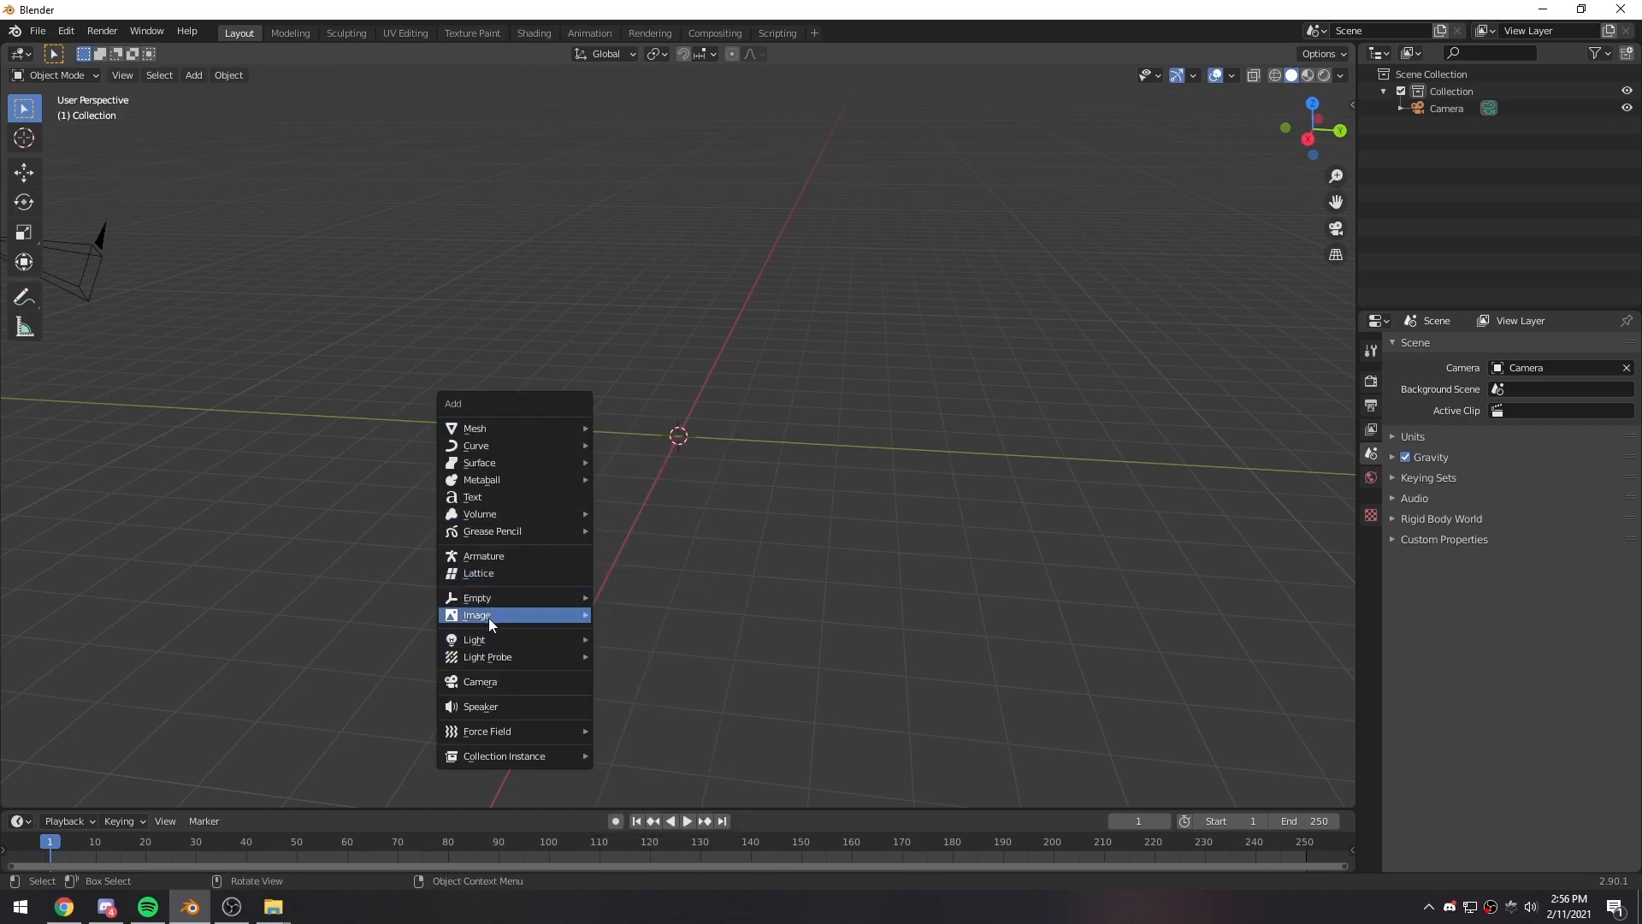
mouse_move(476, 617)
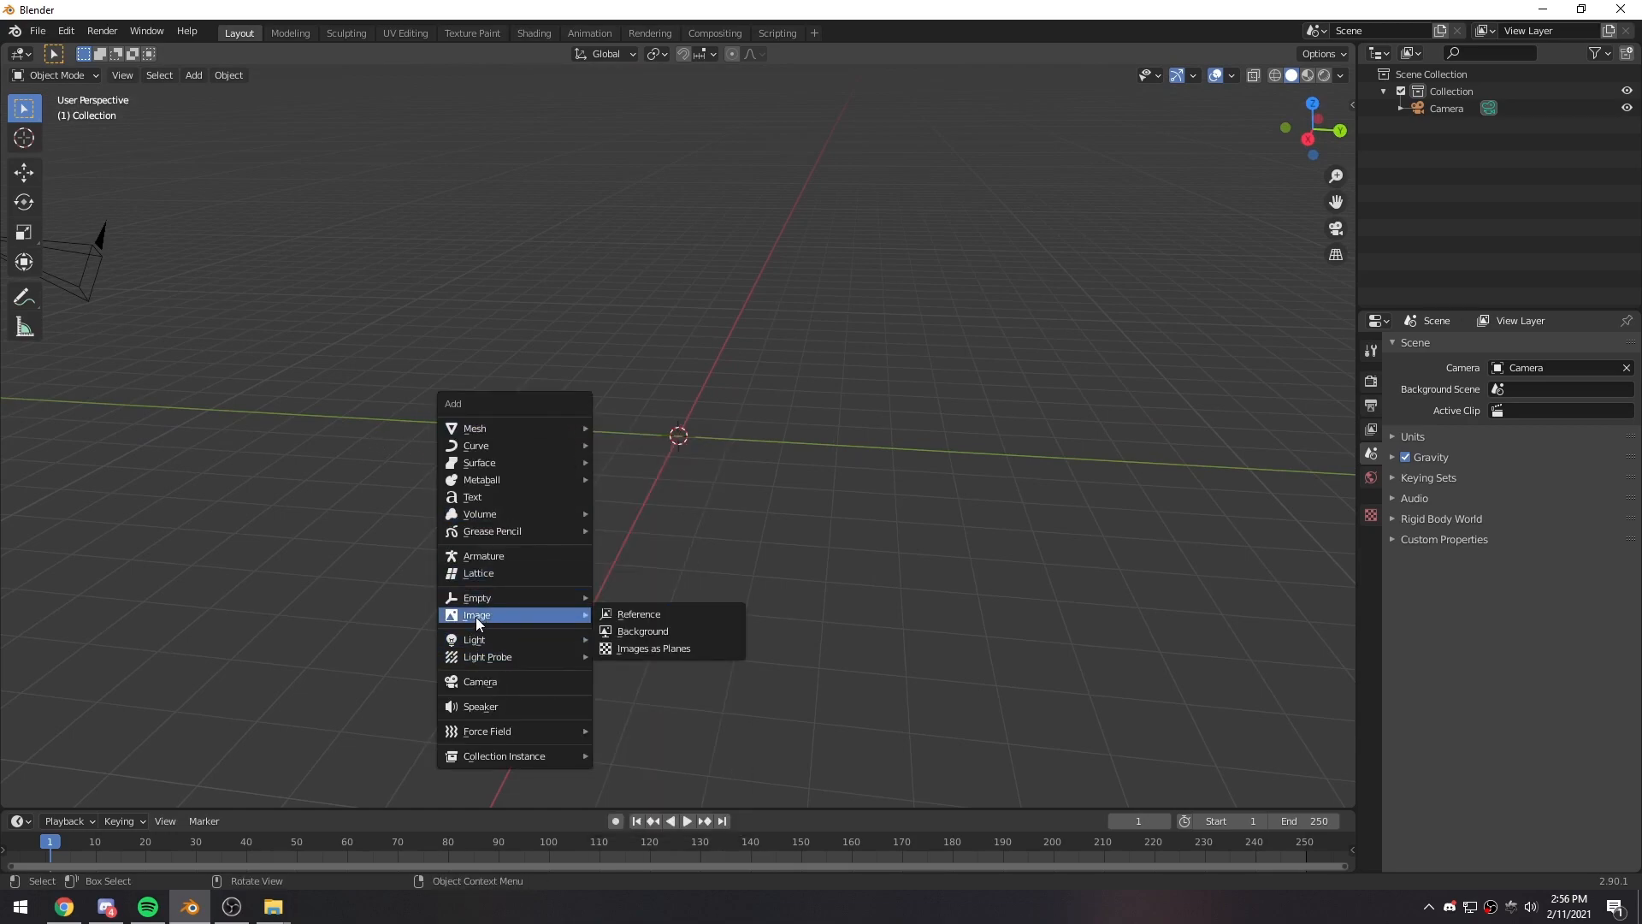
left_click(632, 648)
scroll(466, 616, "down", 2)
left_click(448, 678)
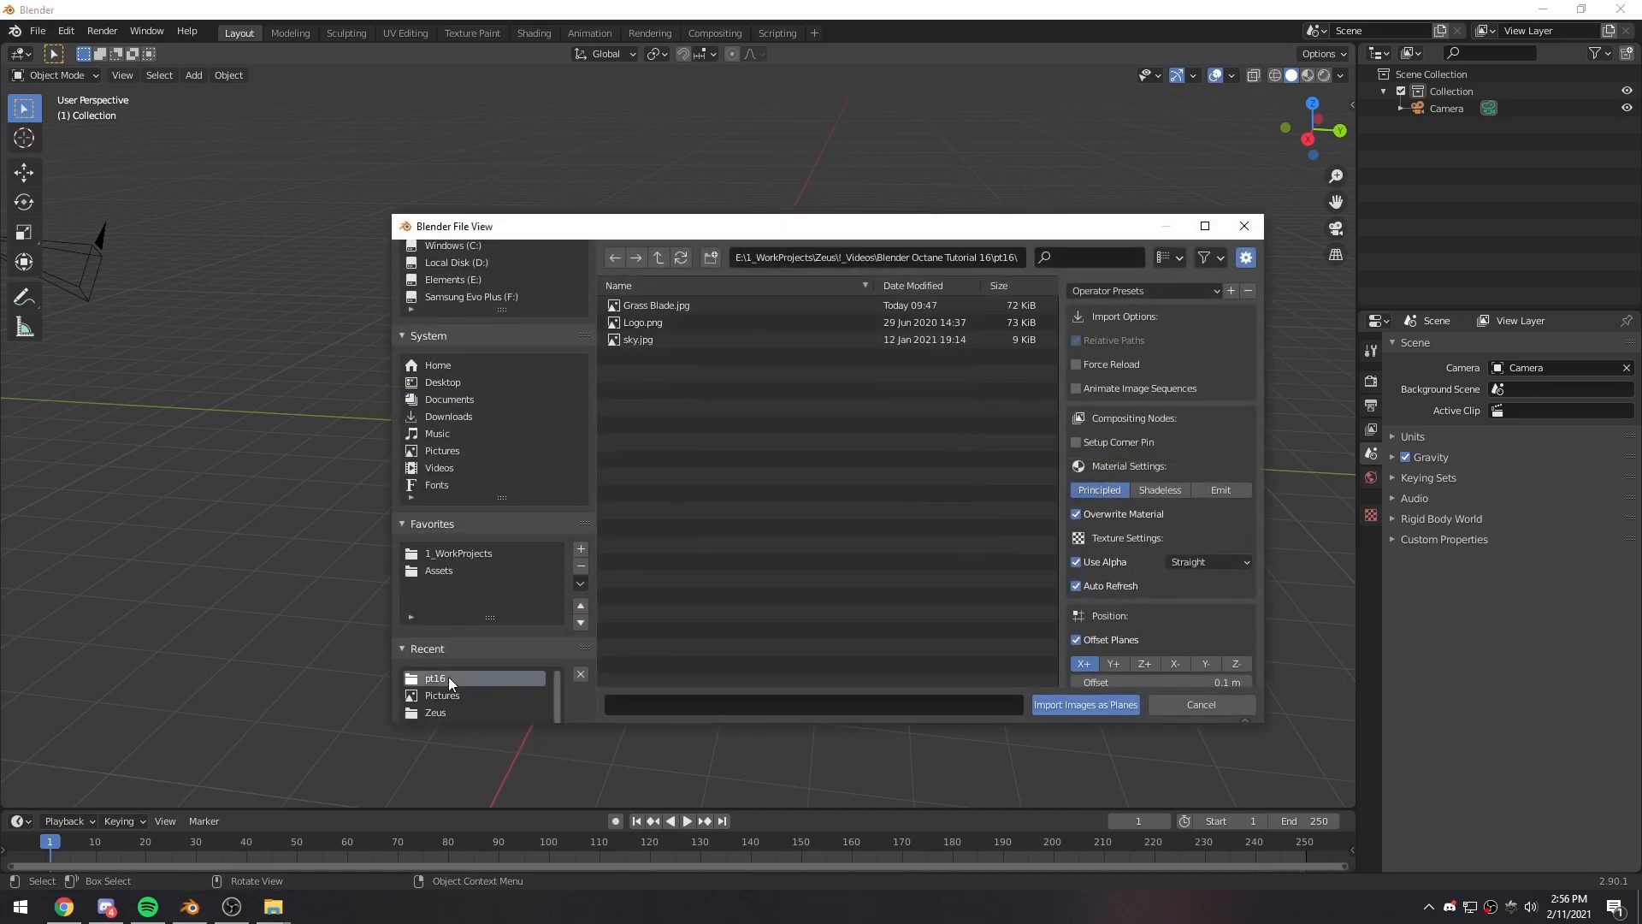
left_click(642, 341)
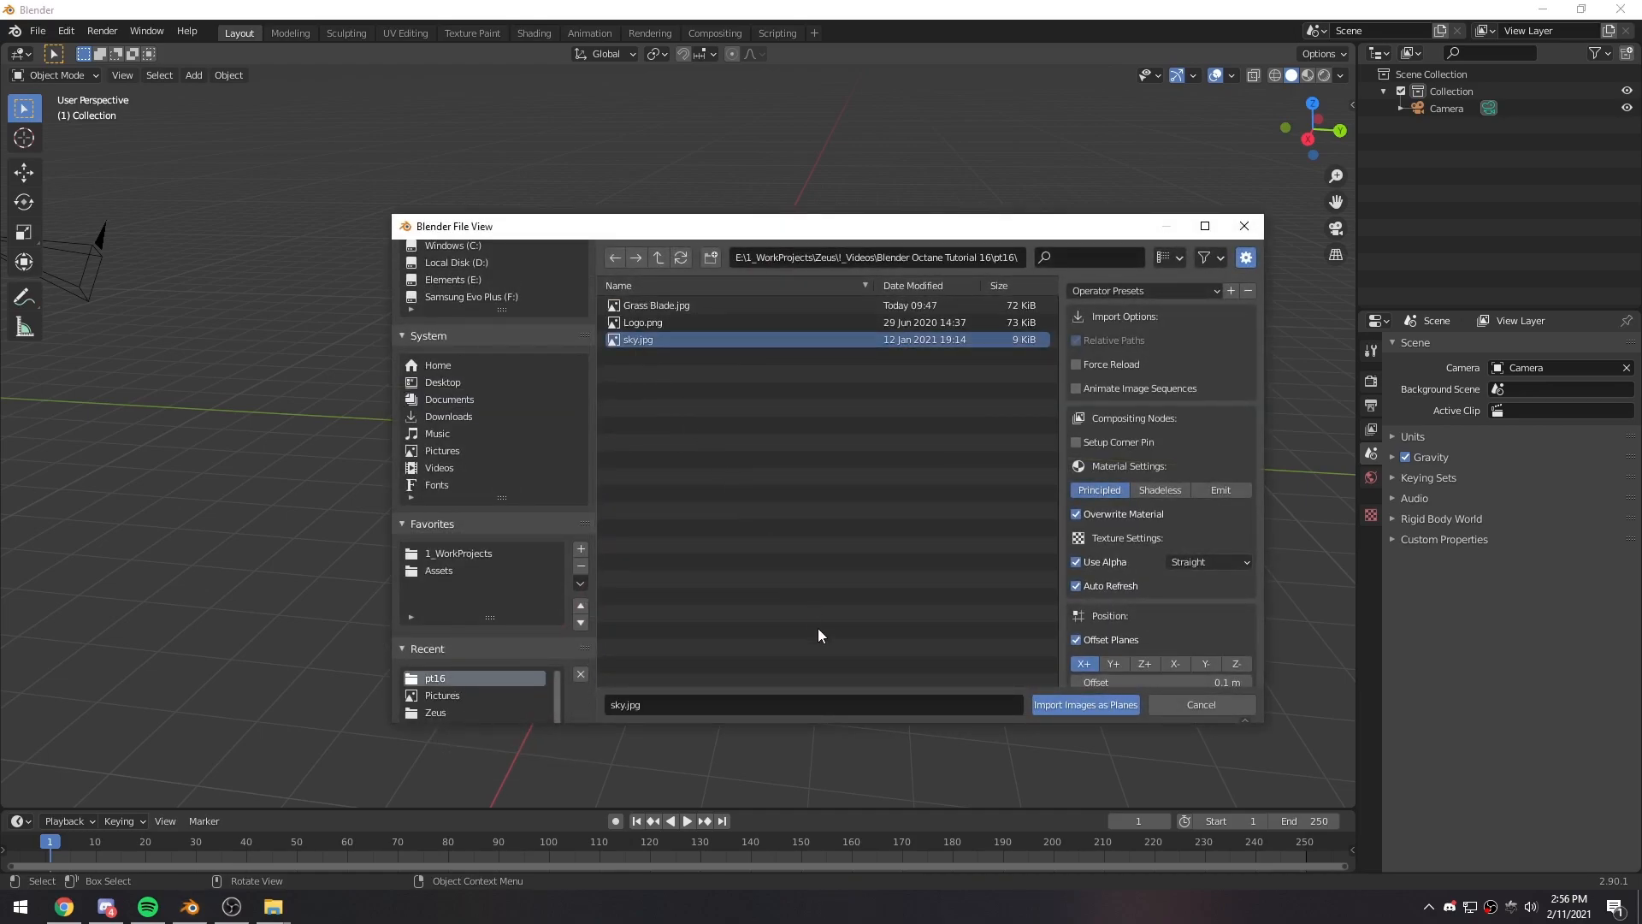
left_click(1069, 710)
- Delete the imported sky image plane
middle_click_drag(1070, 710, 743, 567)
left_click(743, 567)
left_click(701, 464)
key("Delete")
- Import Logo.png from the pt16 folder as an image plane
key("shift+a")
mouse_move(702, 464)
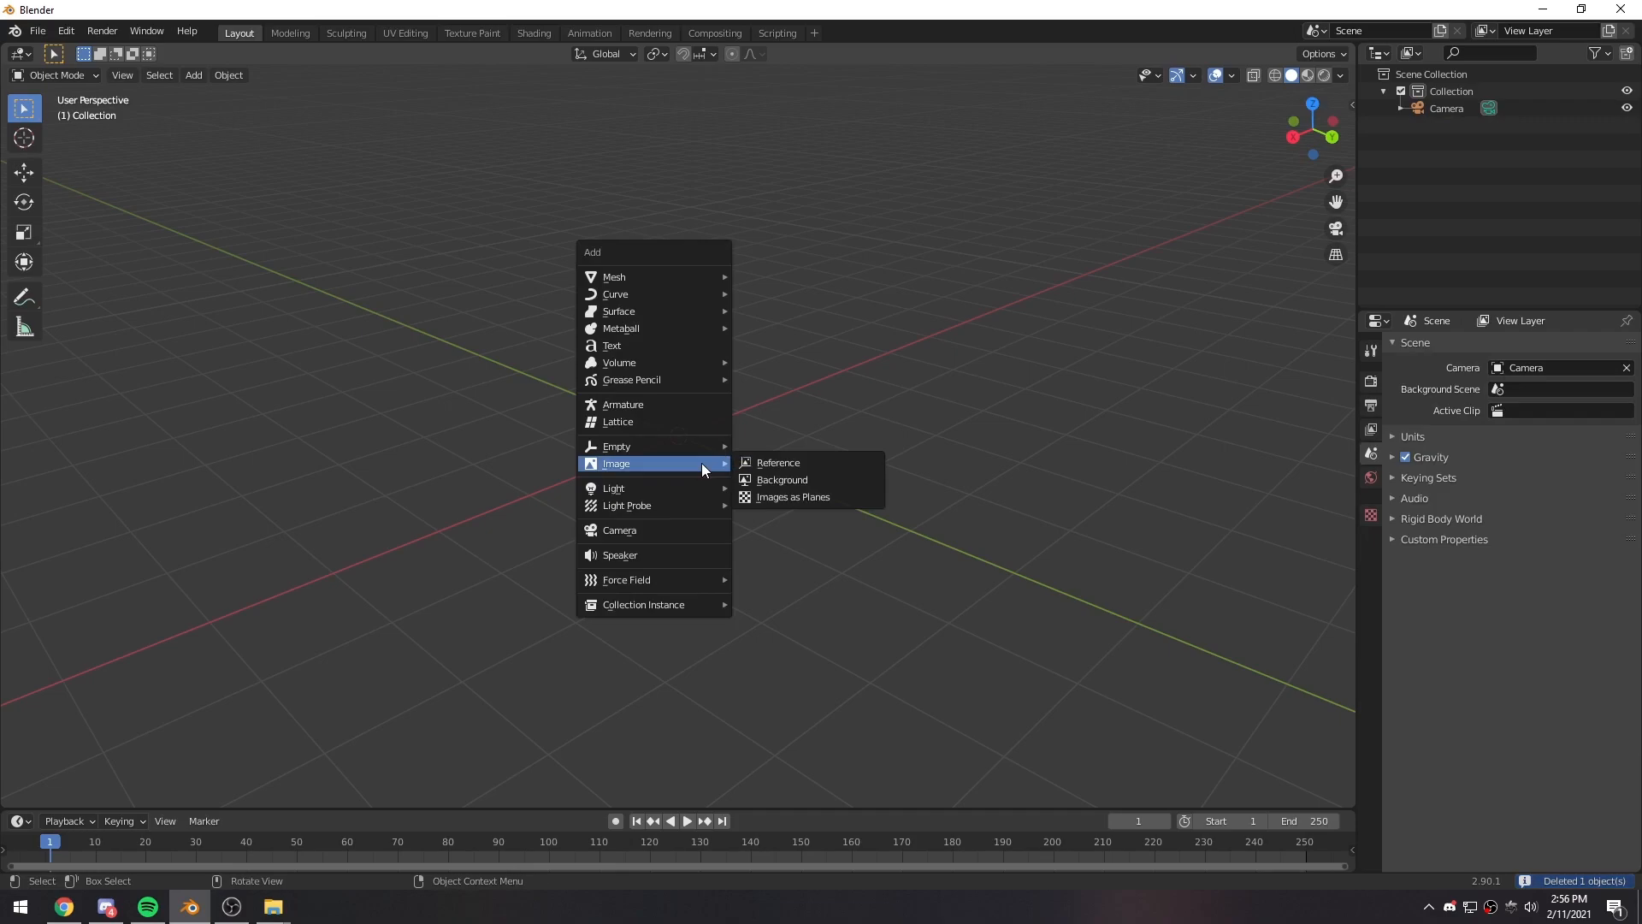
left_click(779, 498)
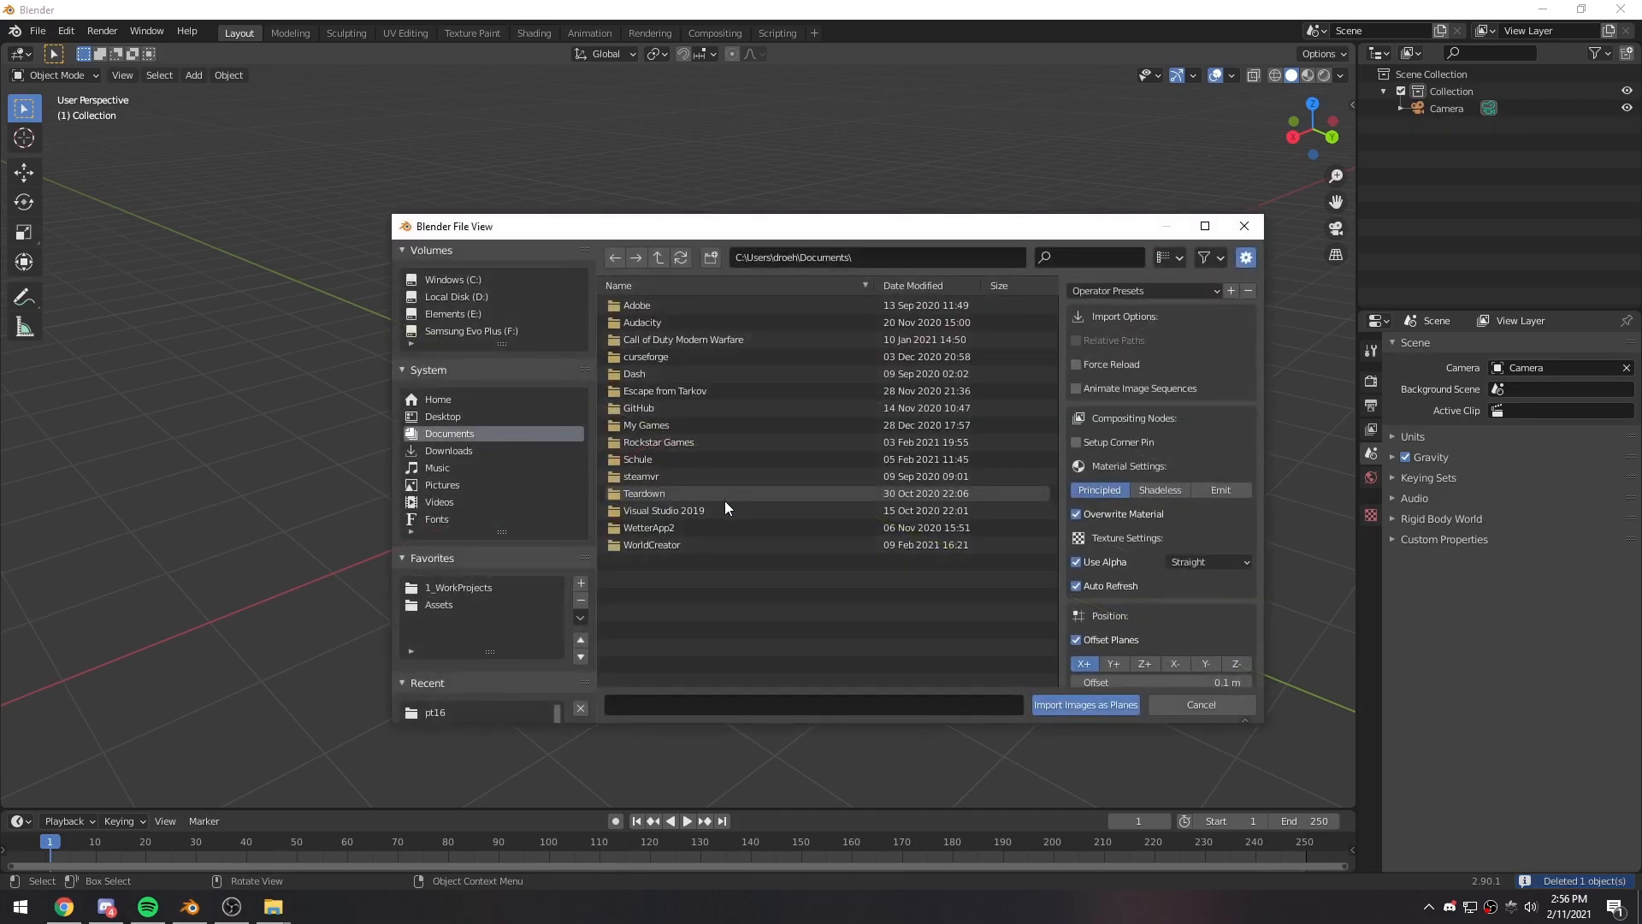
left_click(435, 712)
left_click(654, 321)
left_click(1064, 706)
middle_click_drag(851, 508, 641, 365)
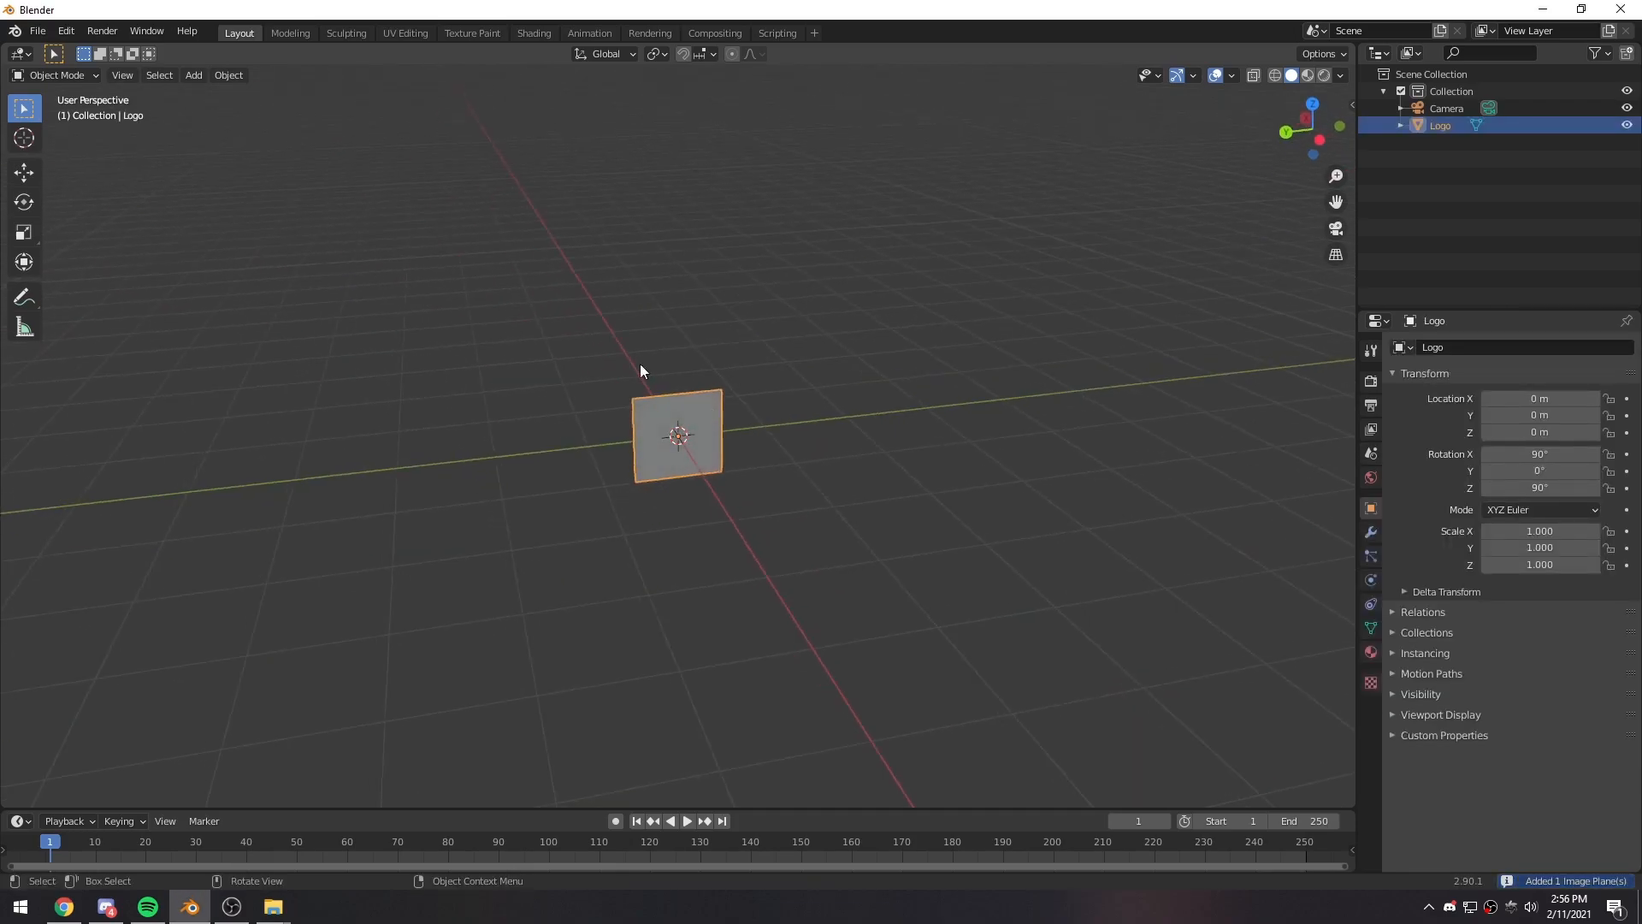
- Keep Eevee as the render engine and switch the viewport to Material Preview shading
left_click(1372, 383)
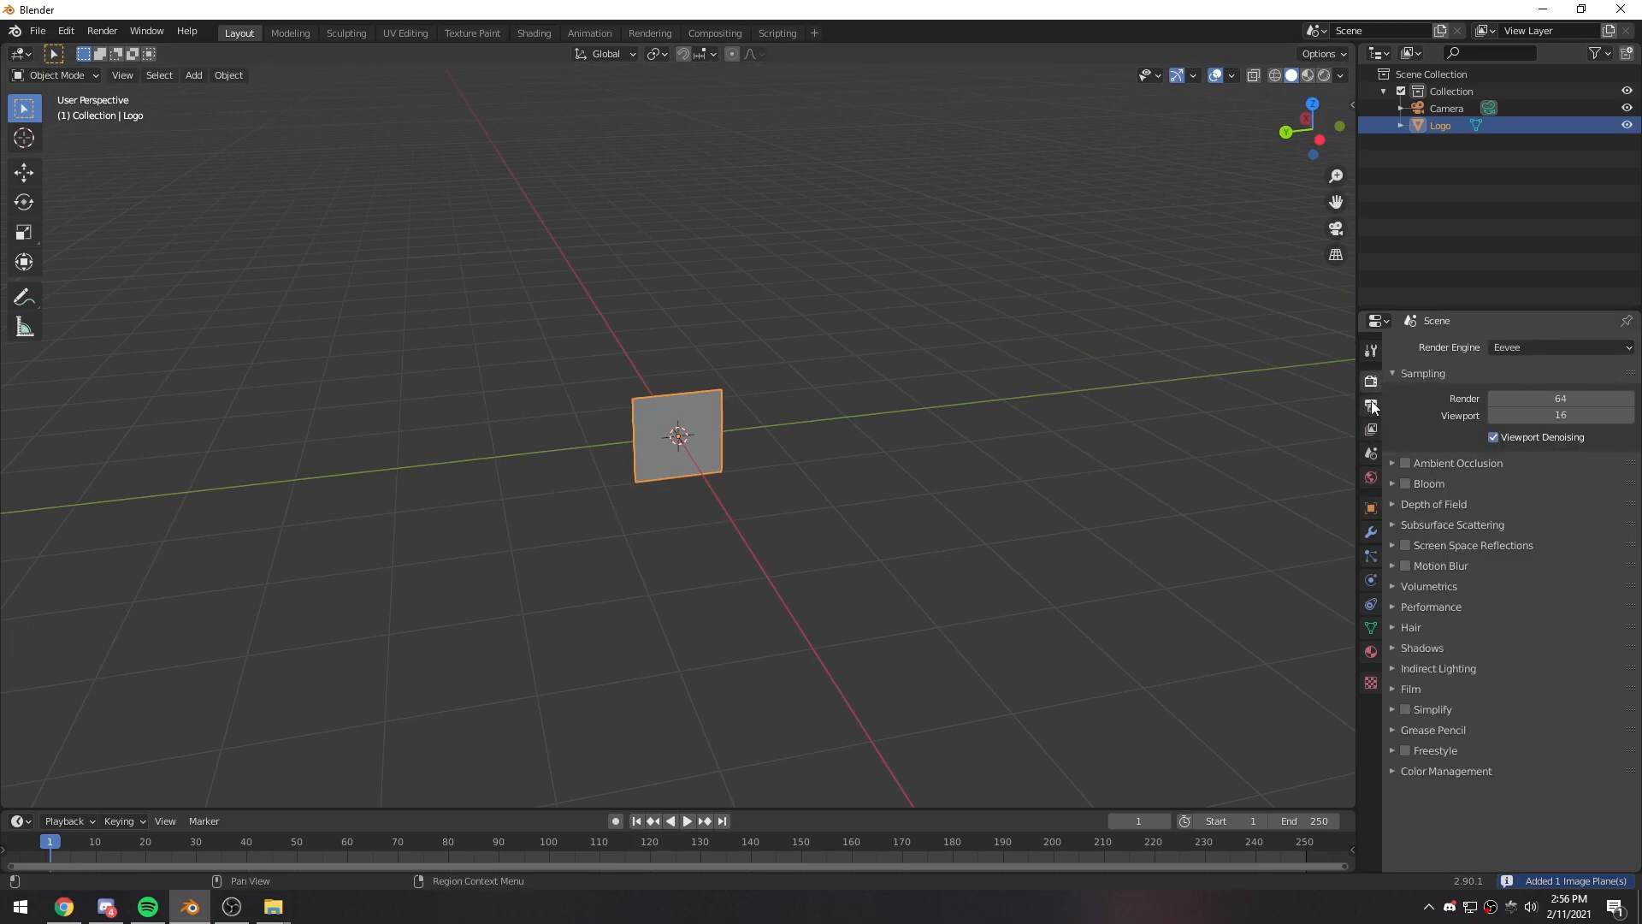
left_click(1522, 346)
left_click(1525, 348)
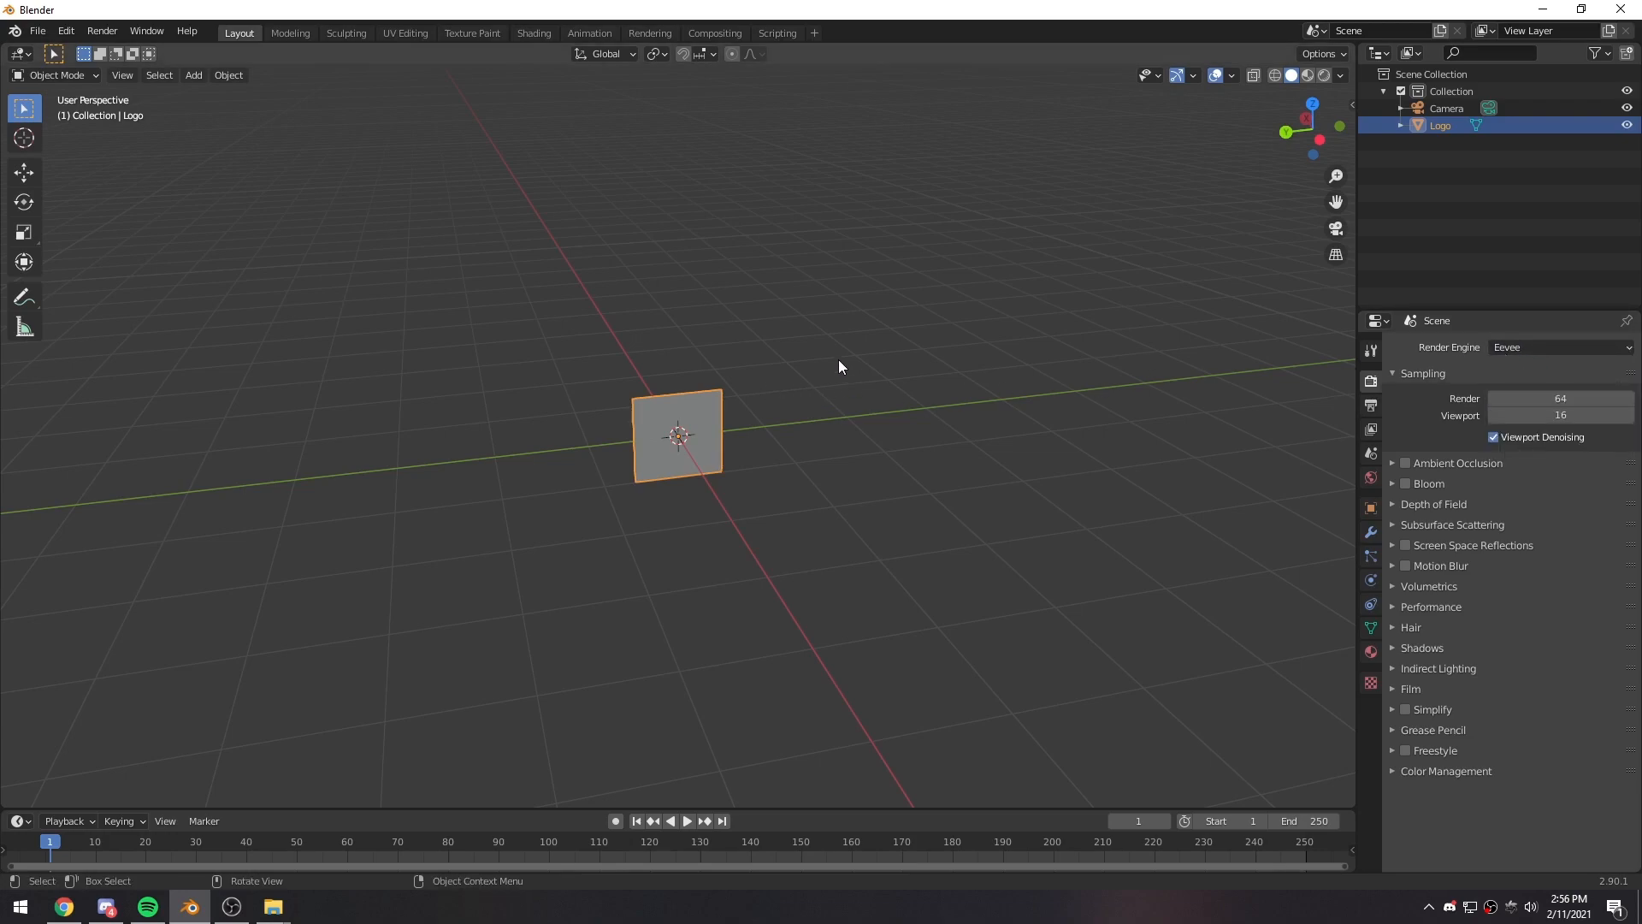
left_click(1306, 75)
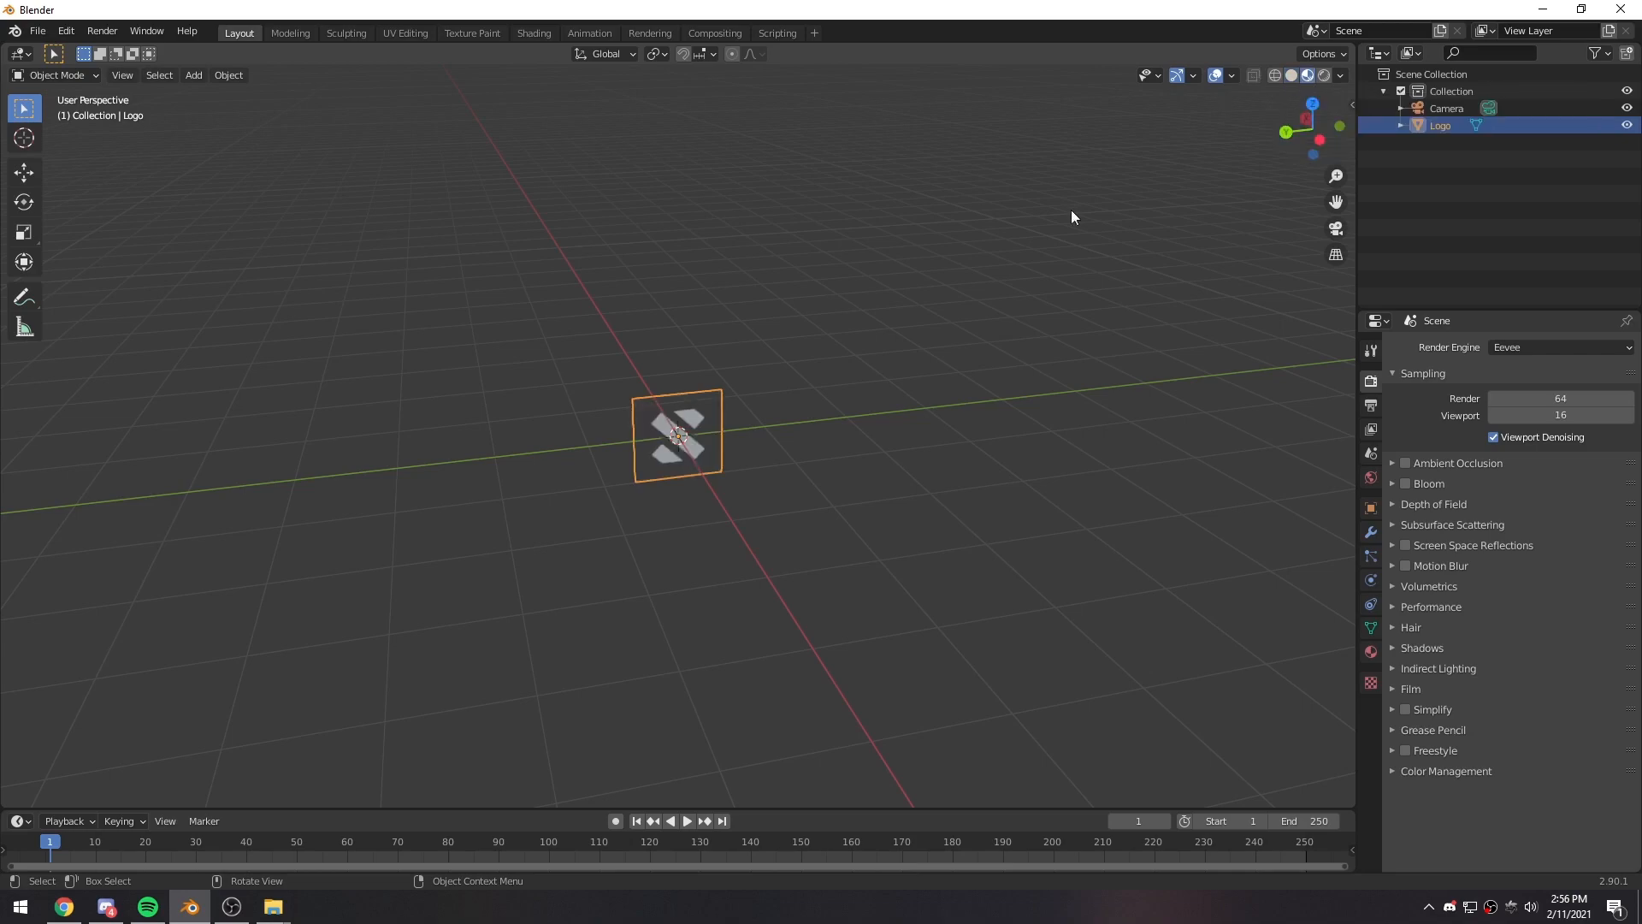
- Show the logo plane straight on in the right orthographic view
middle_click_drag(905, 291, 388, 433)
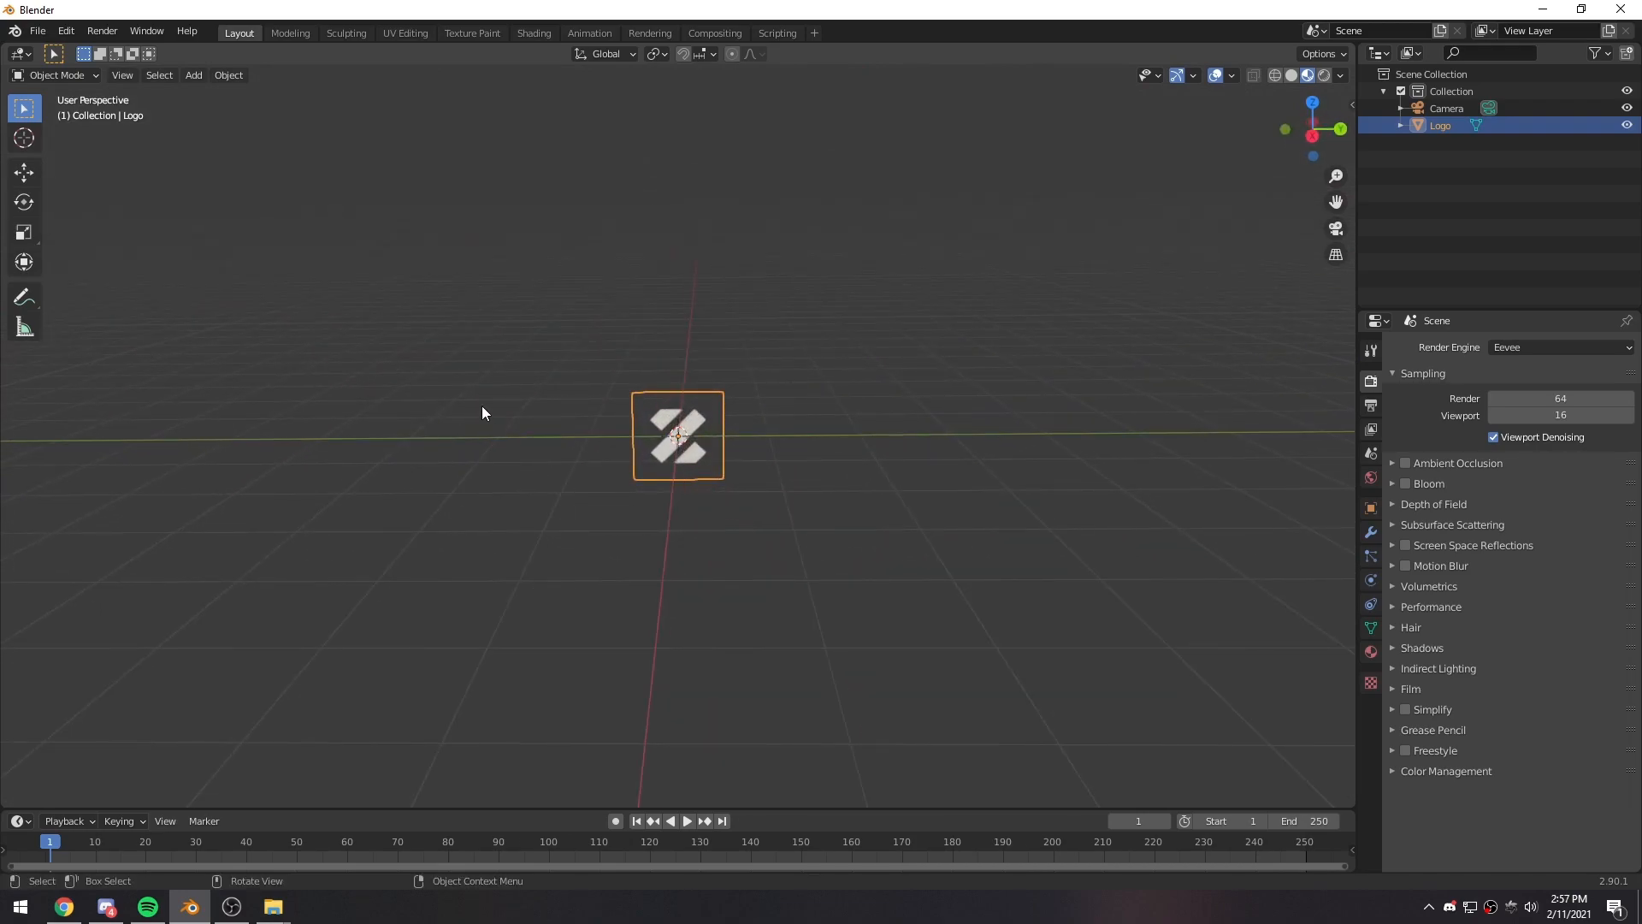
key("KP_3")
scroll(761, 494, "up", 2)
scroll(744, 399, "up", 9)
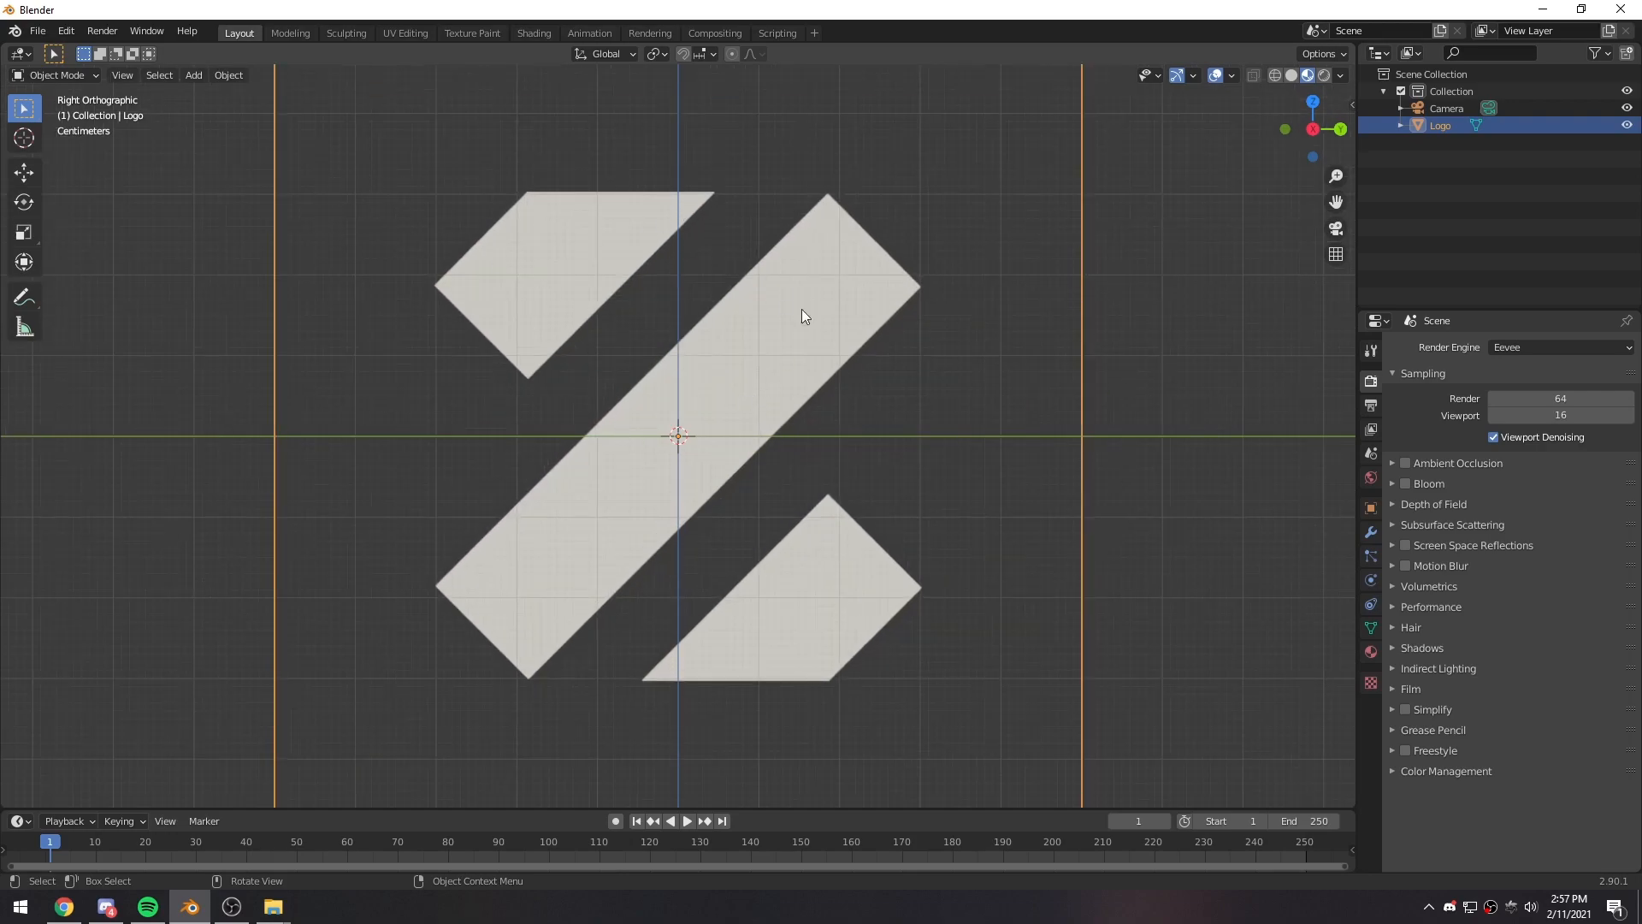
scroll(418, 586, "down", 6)
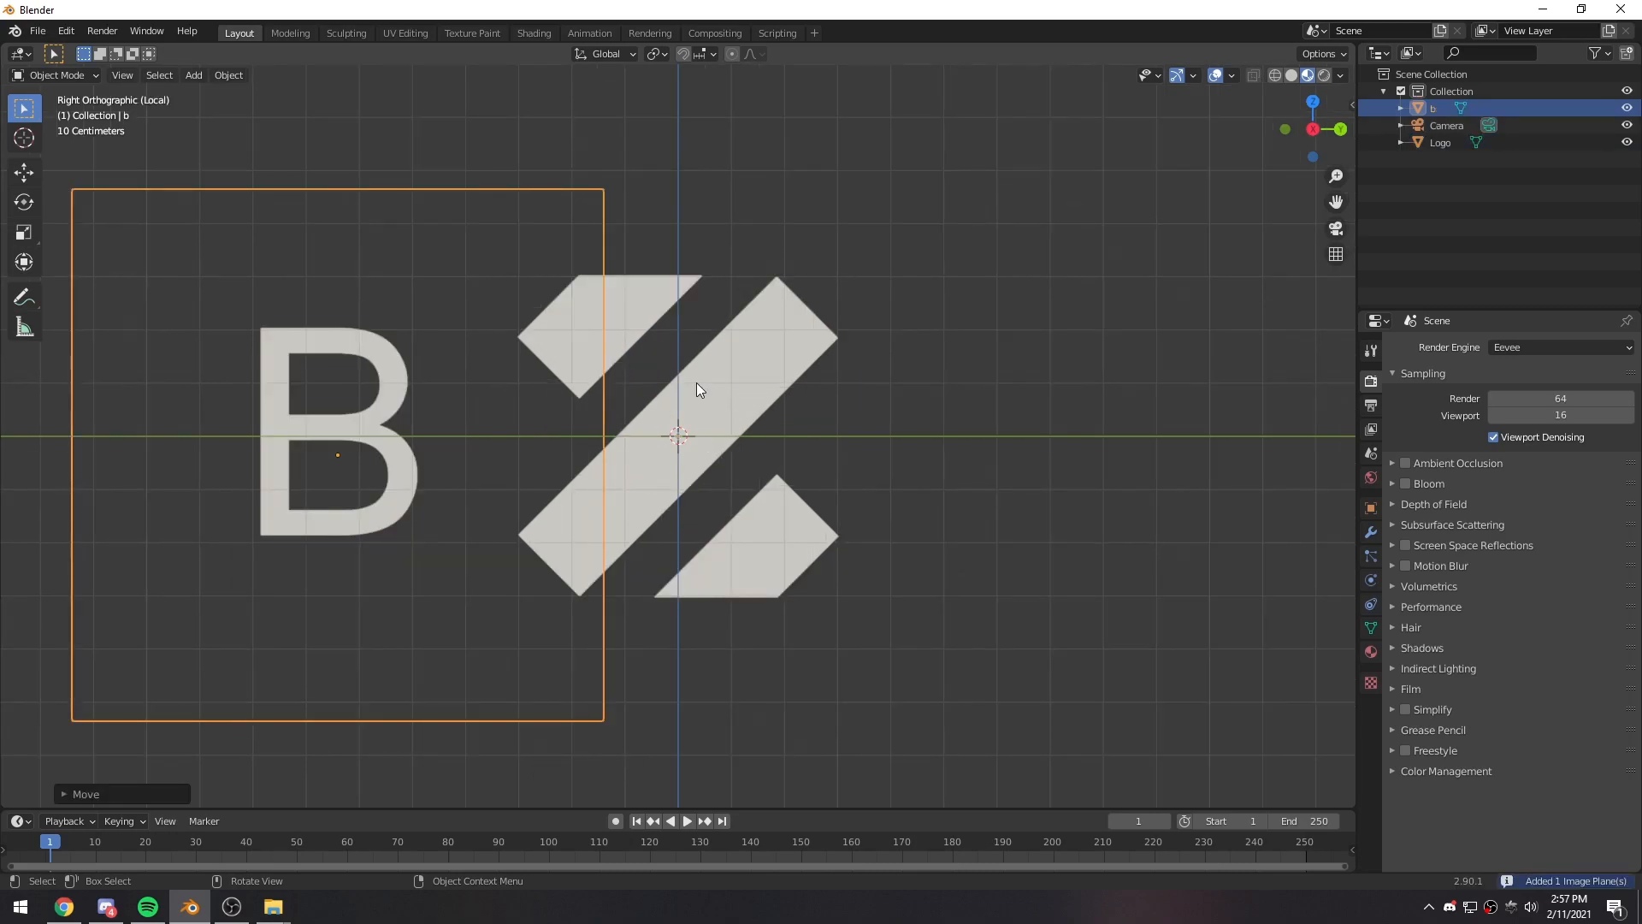
- Select the logo plane and hide the unselected letter B image plane beside it
left_click(703, 432)
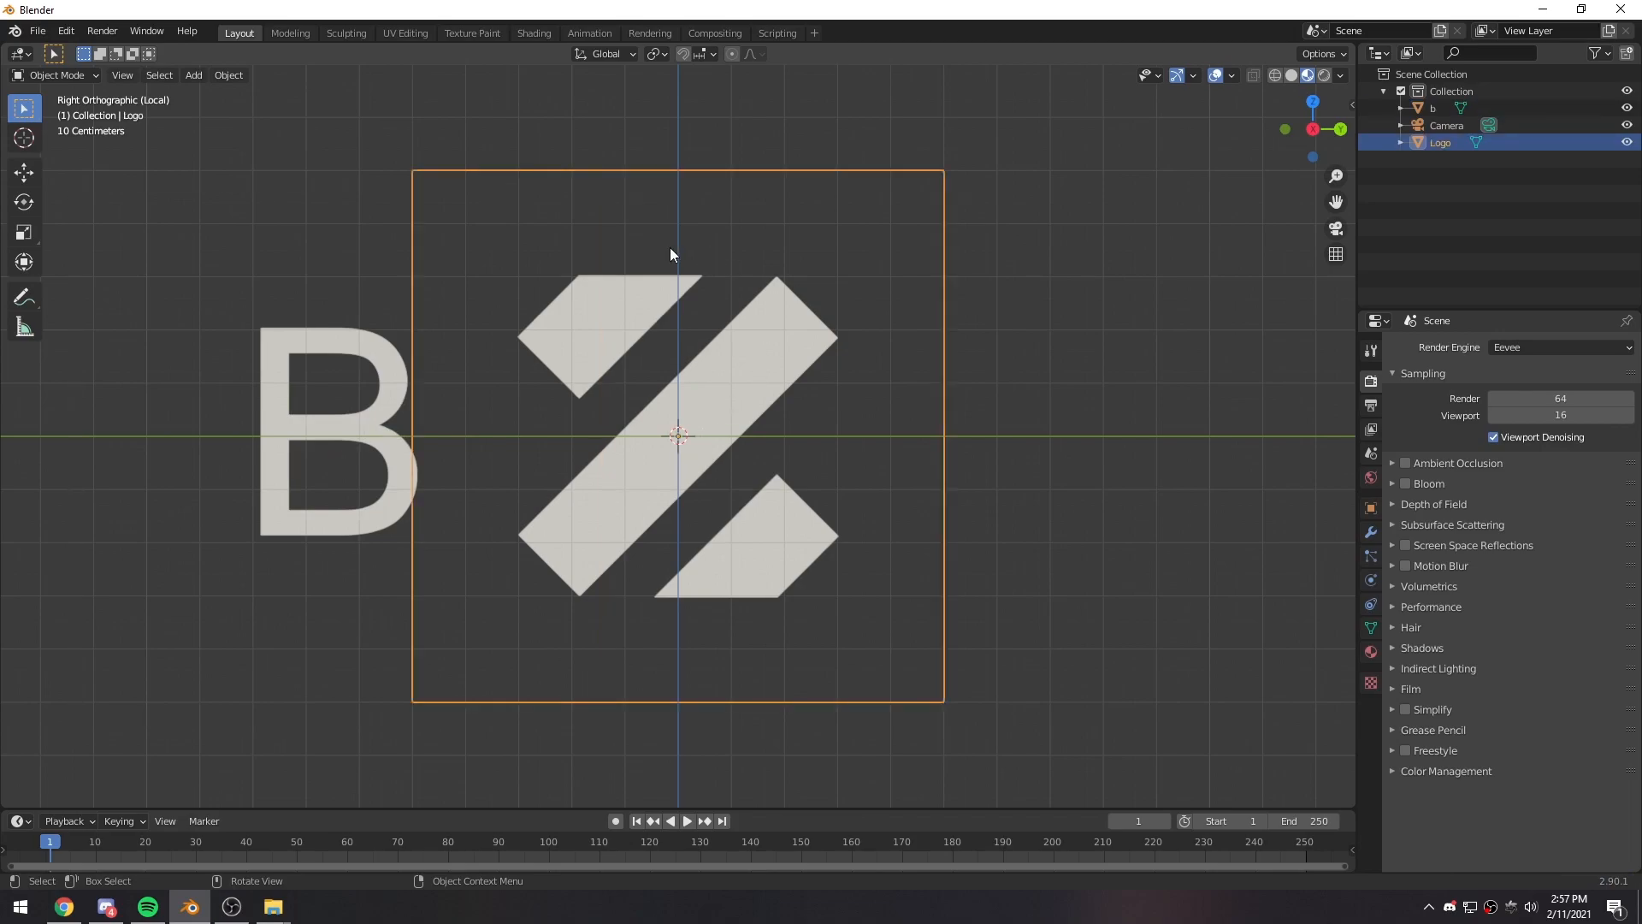
scroll(649, 500, "up", 3)
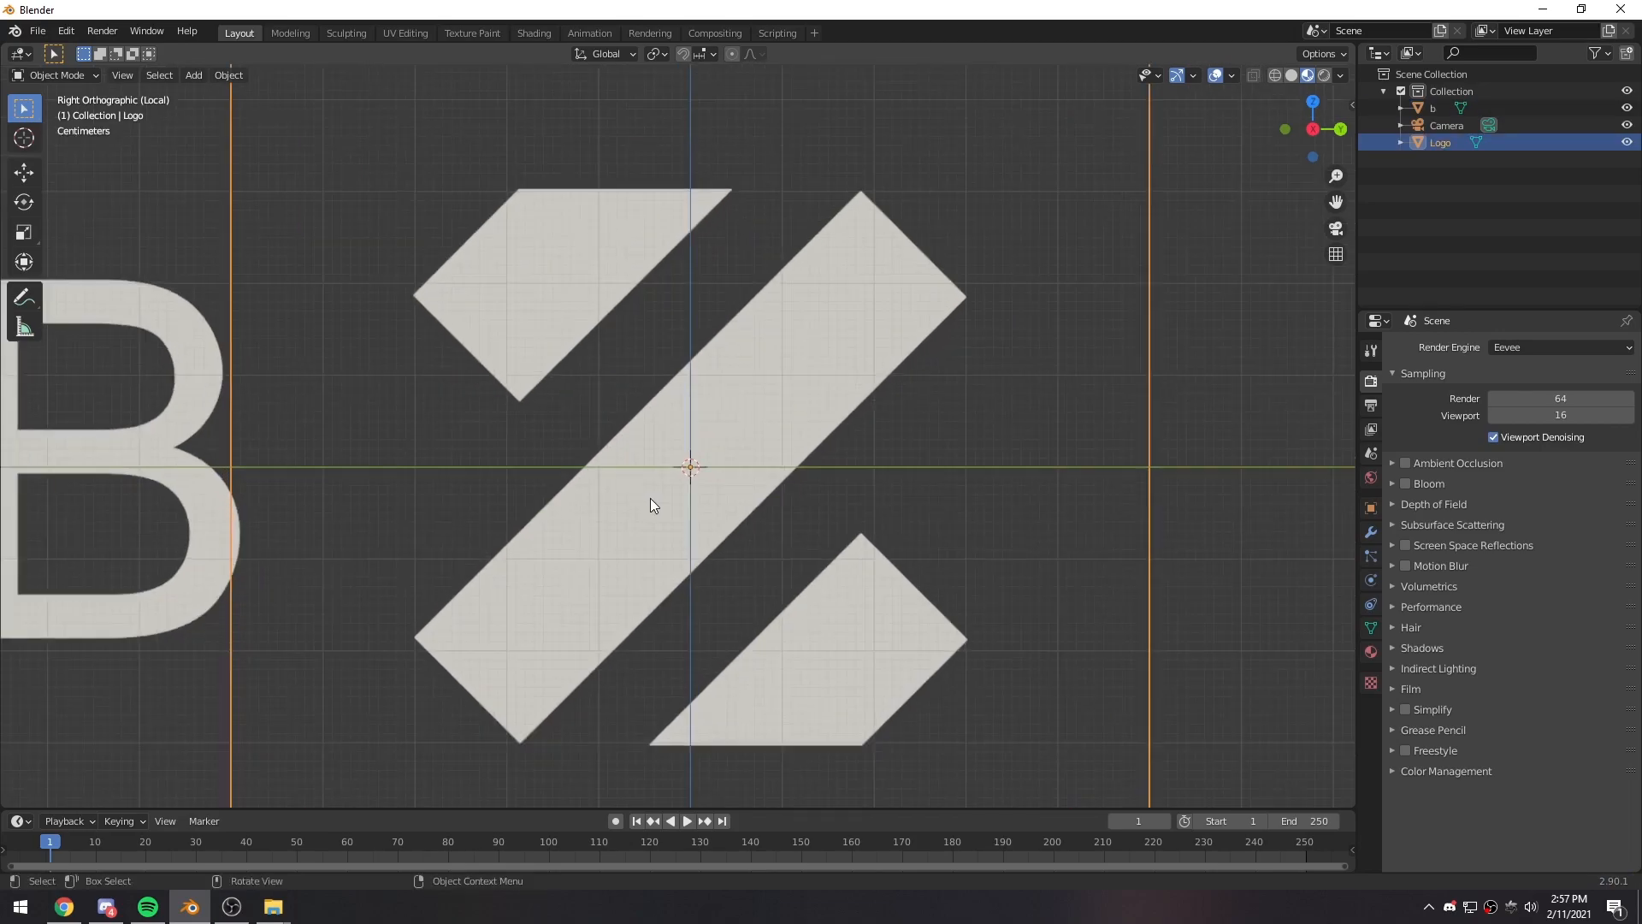
middle_click_drag(665, 523, 673, 481, "shift")
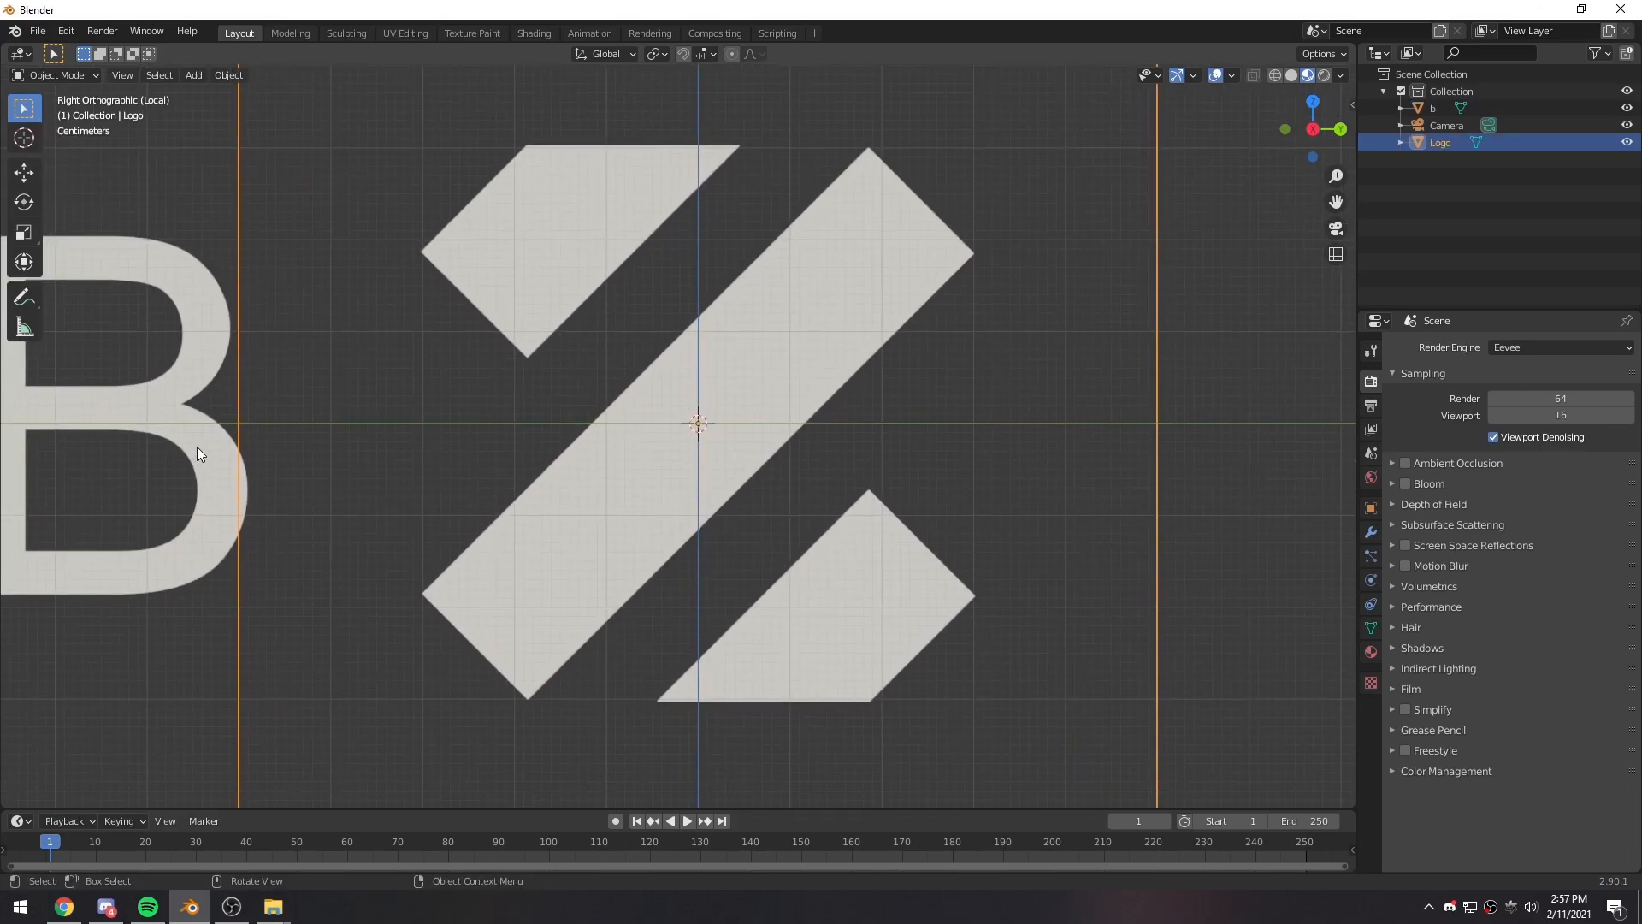
key("shift+h")
middle_click_drag(823, 350, 783, 361, "shift")
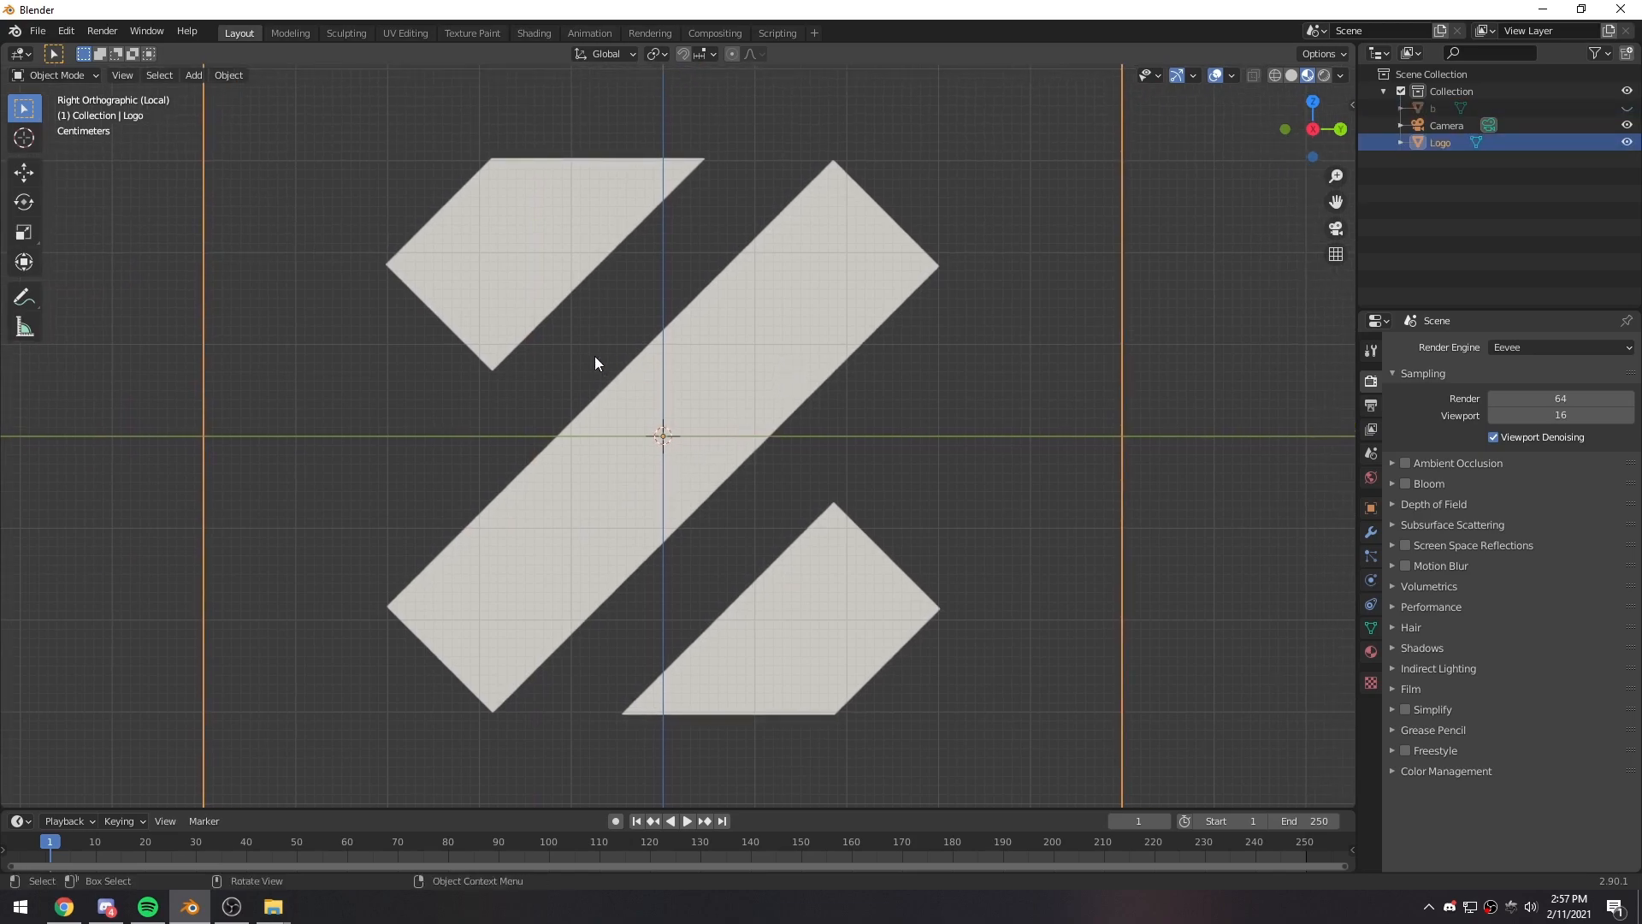
- Add a single-vertex mesh object at the scene origin using Add Single Vert
key("shift+a")
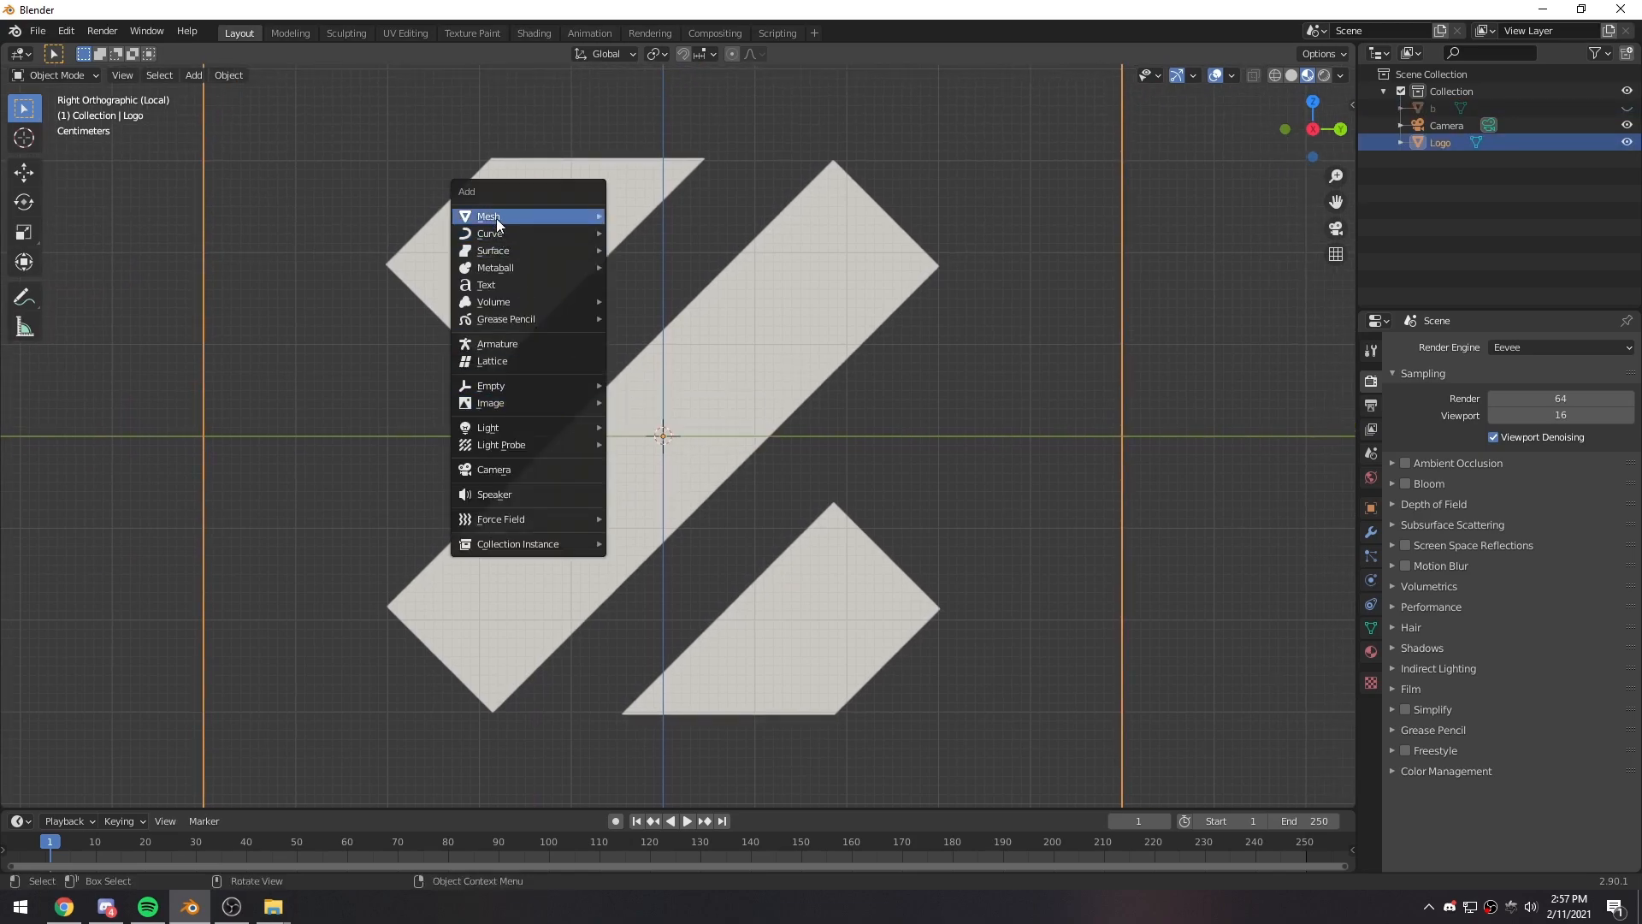
mouse_move(496, 220)
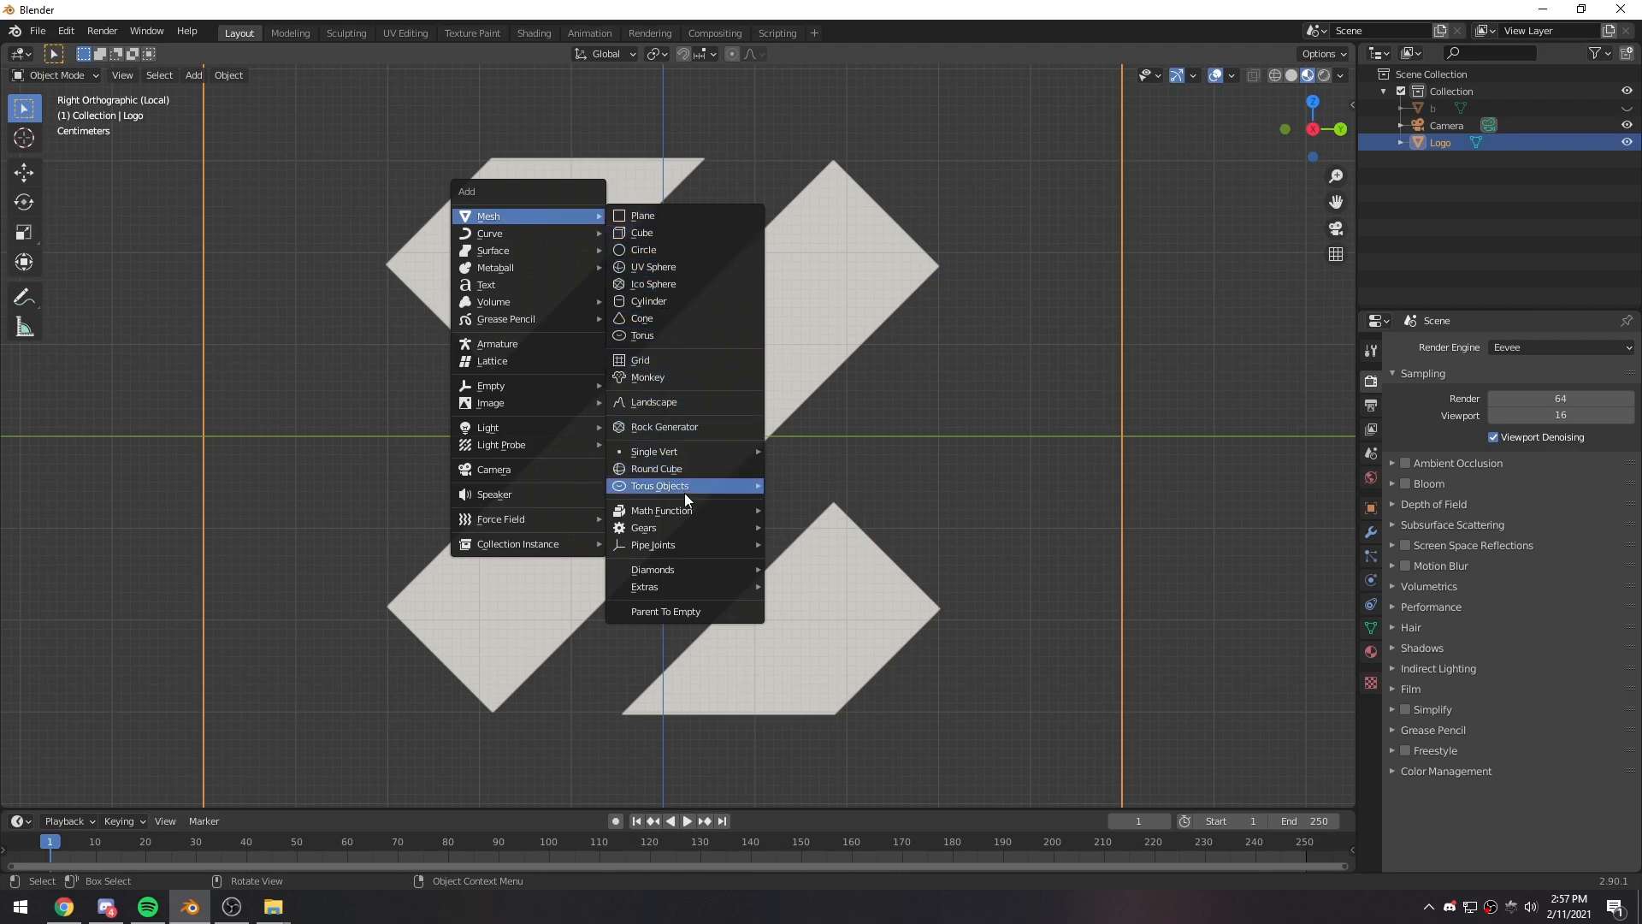
mouse_move(672, 525)
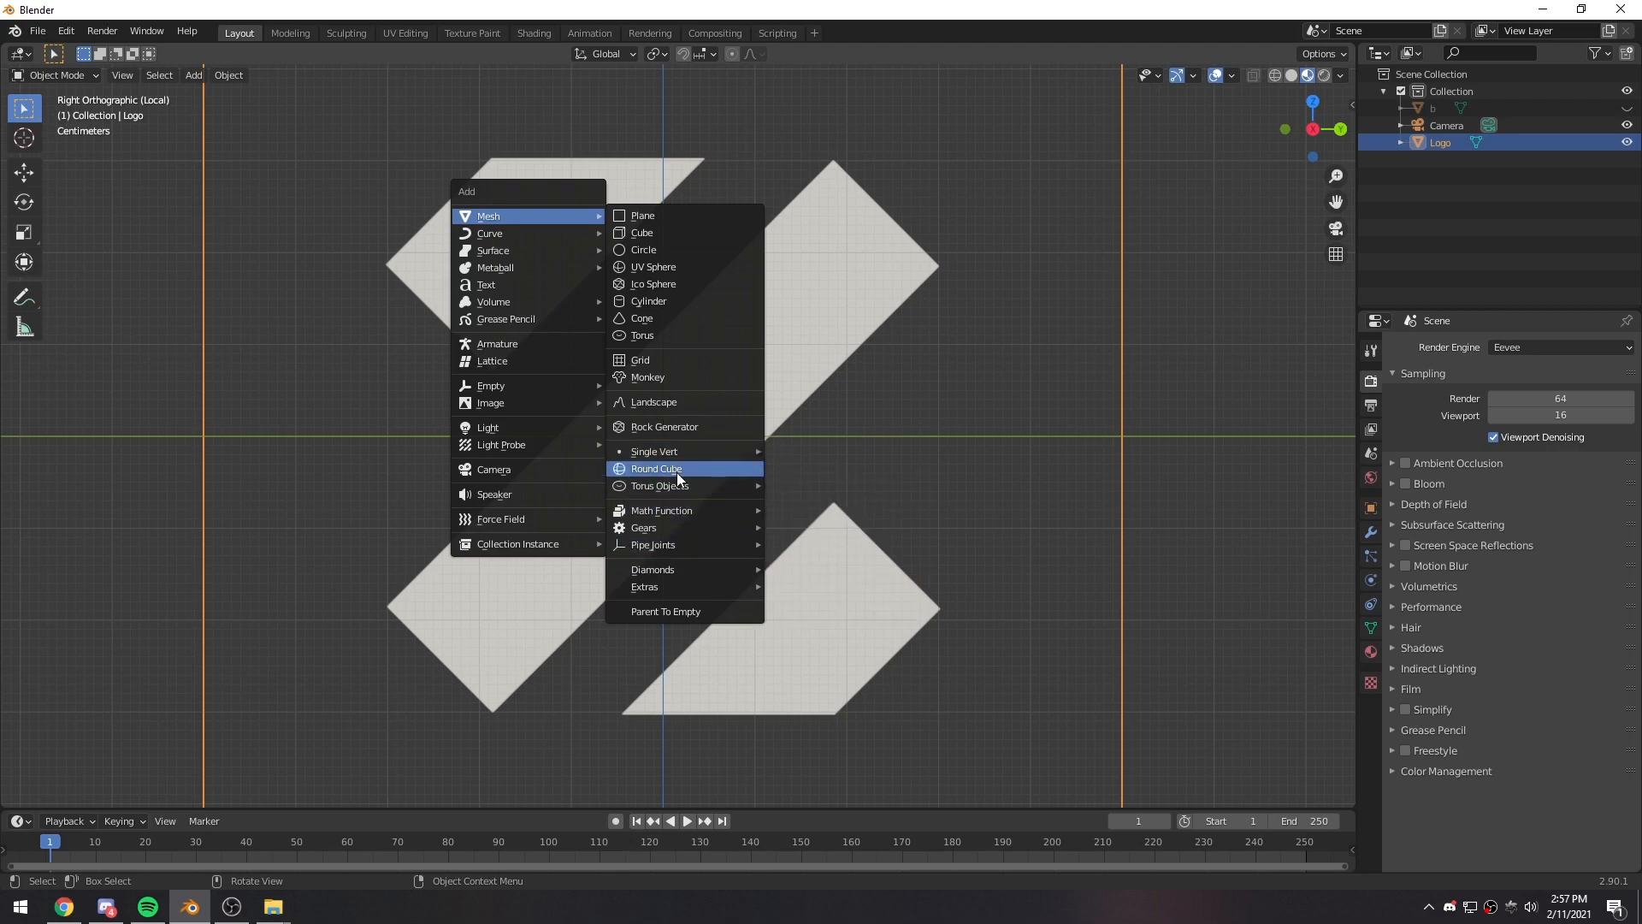
mouse_move(679, 490)
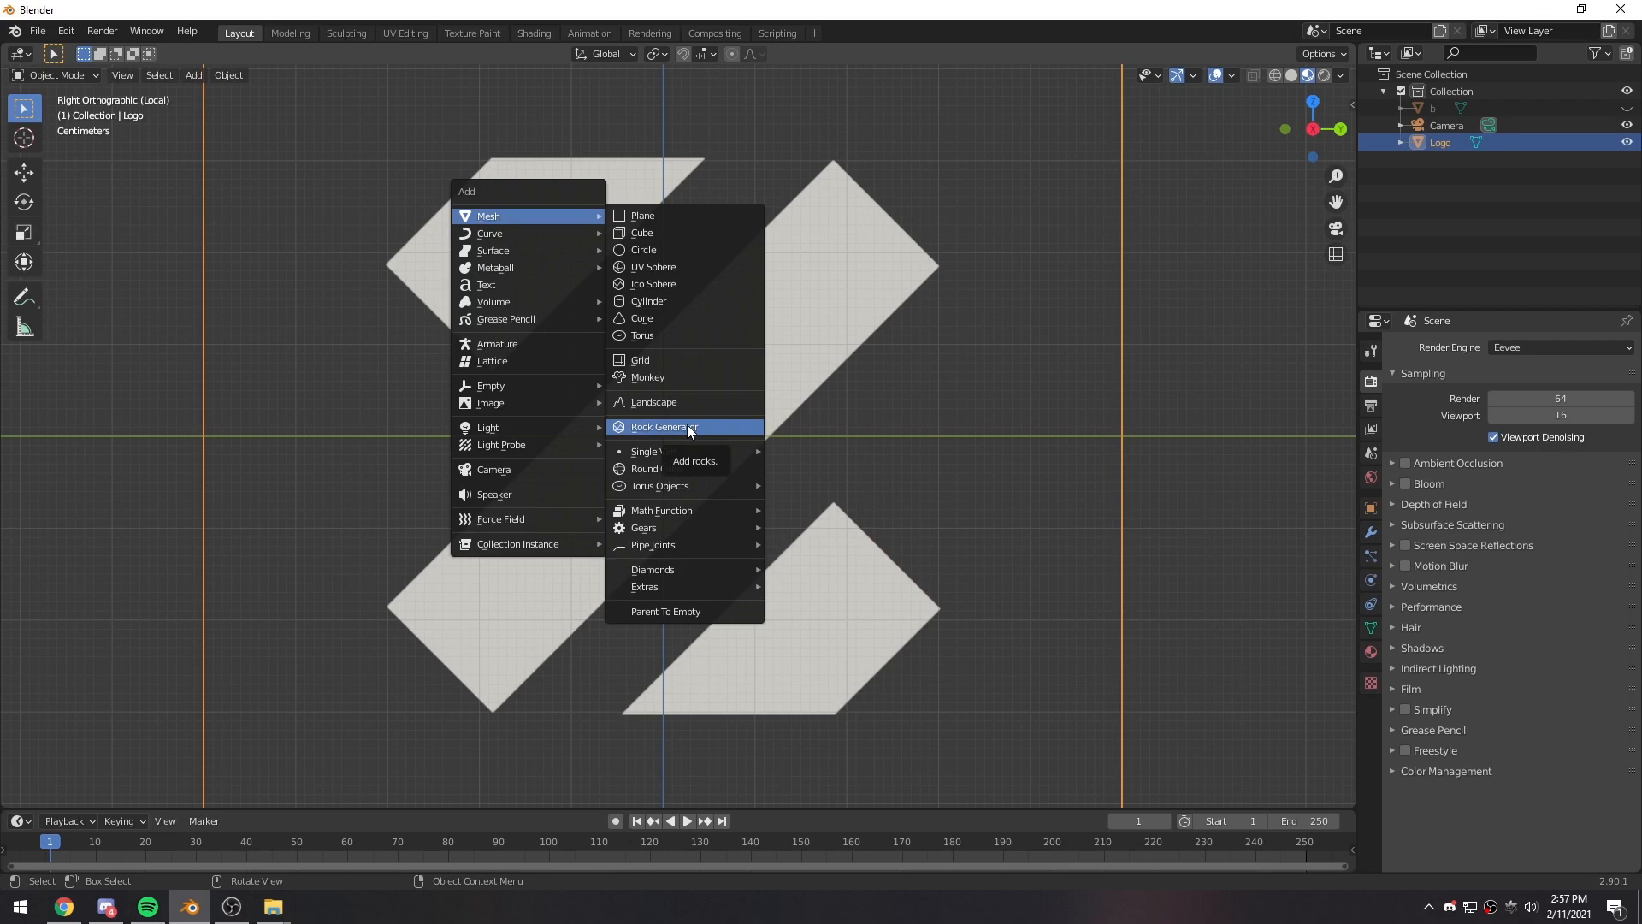
mouse_move(645, 459)
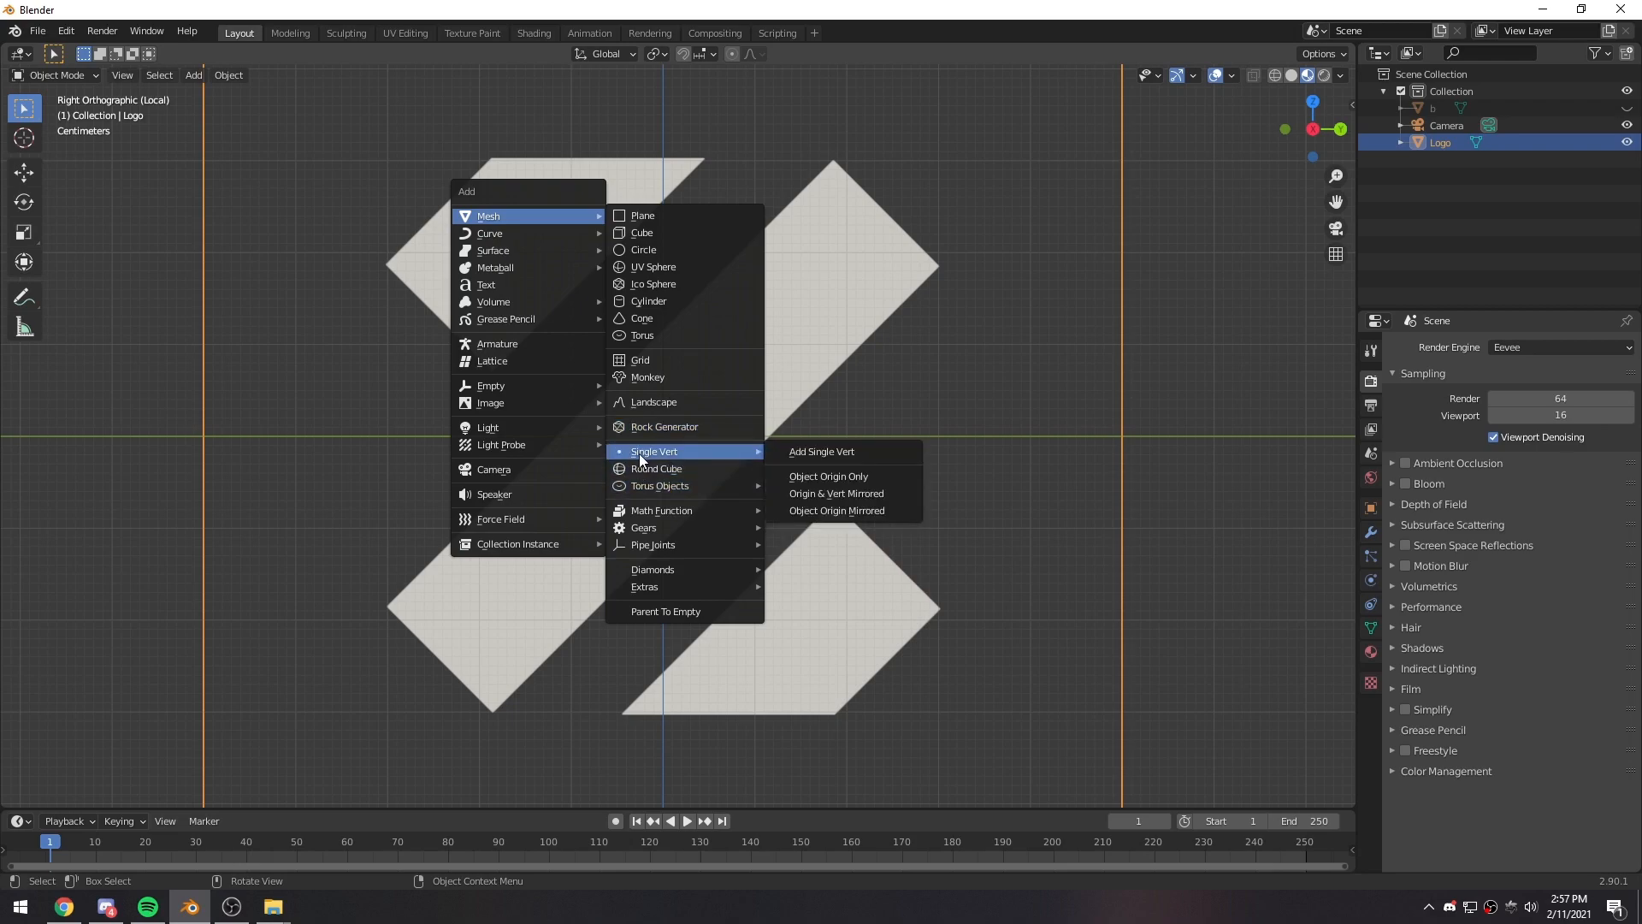
left_click(820, 452)
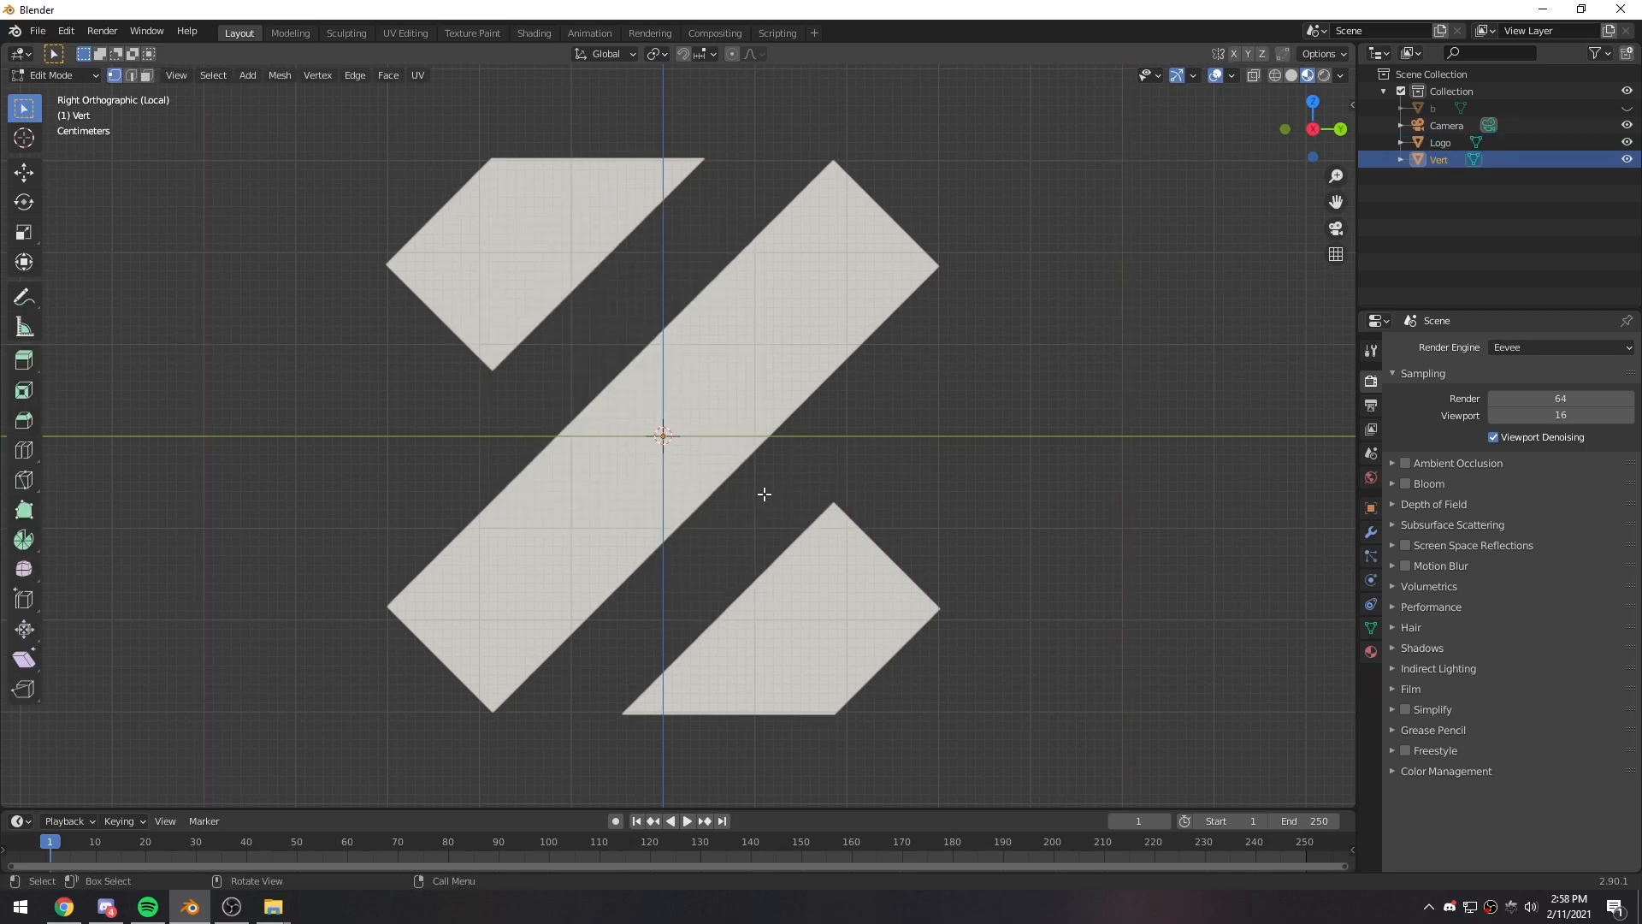
- Move the new vertex to a spot just below the lowest corner of the logo's upper-left shape
key("g")
left_click(588, 457)
scroll(516, 417, "up", 4)
middle_click_drag(346, 373, 614, 486, "shift")
left_click_drag(525, 460, 574, 492)
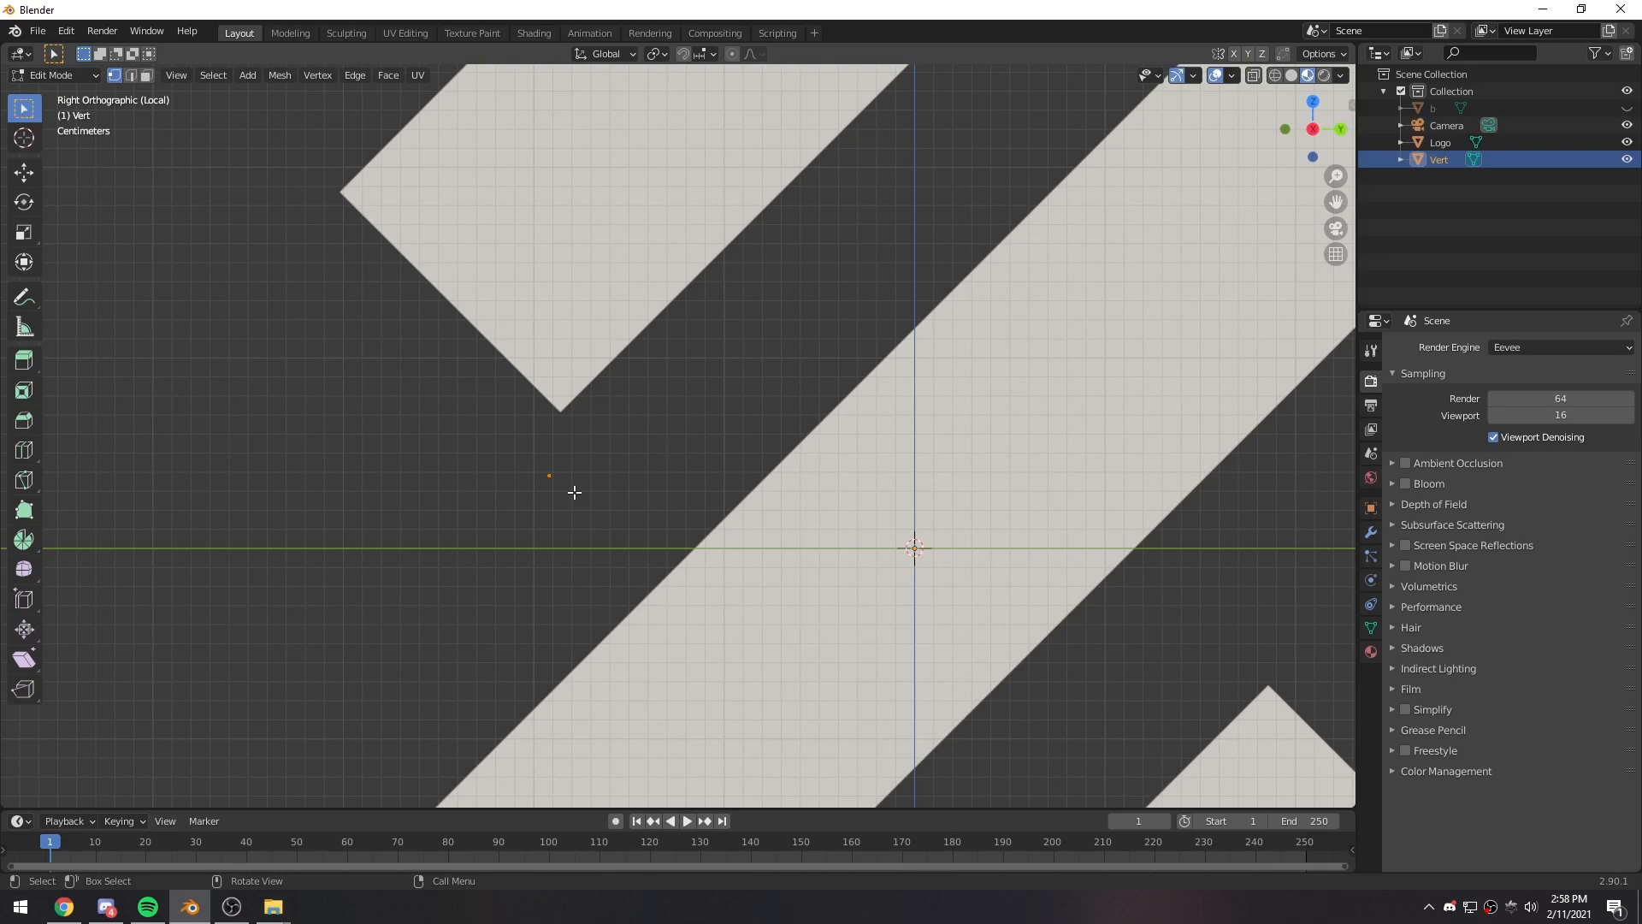
key("g")
left_click(580, 443)
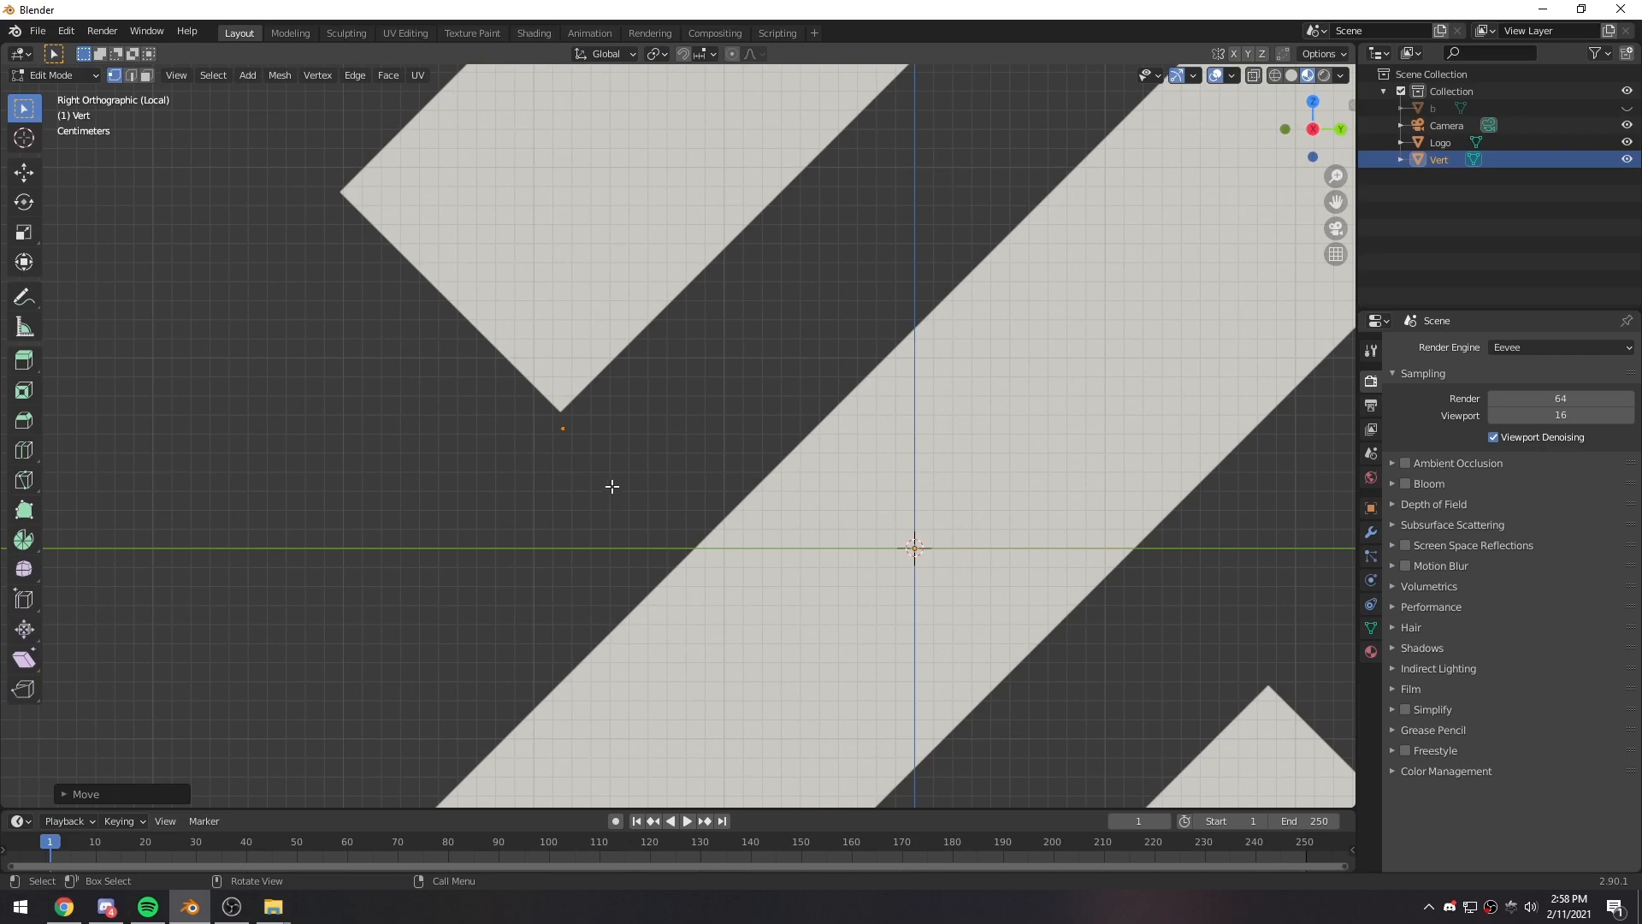
left_click_drag(546, 412, 588, 454)
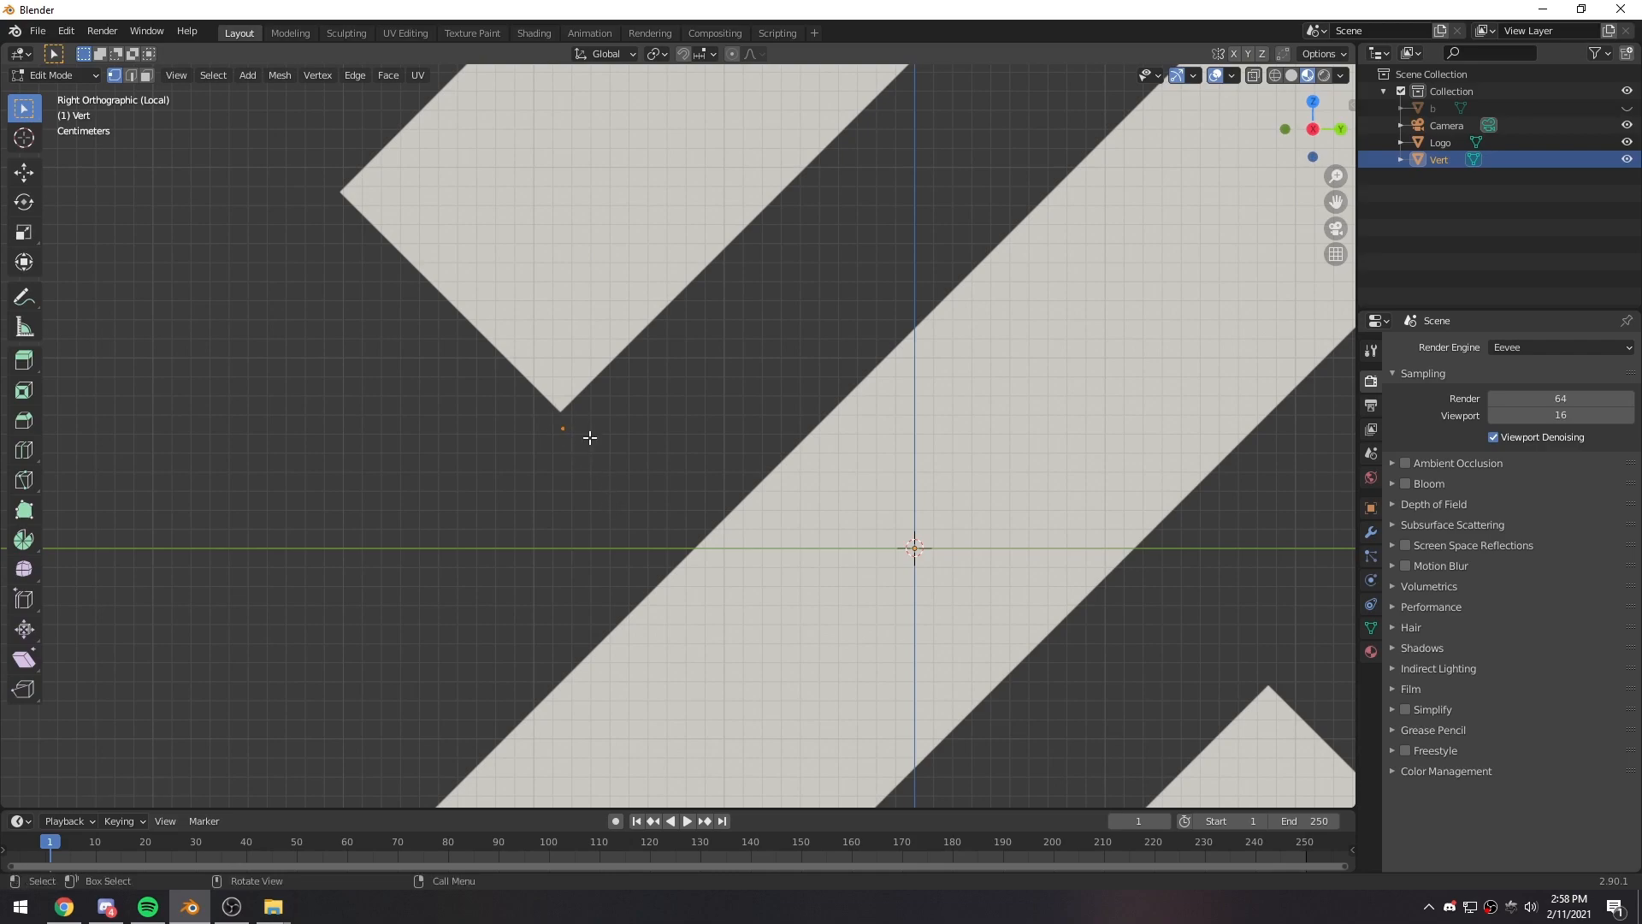
key("g")
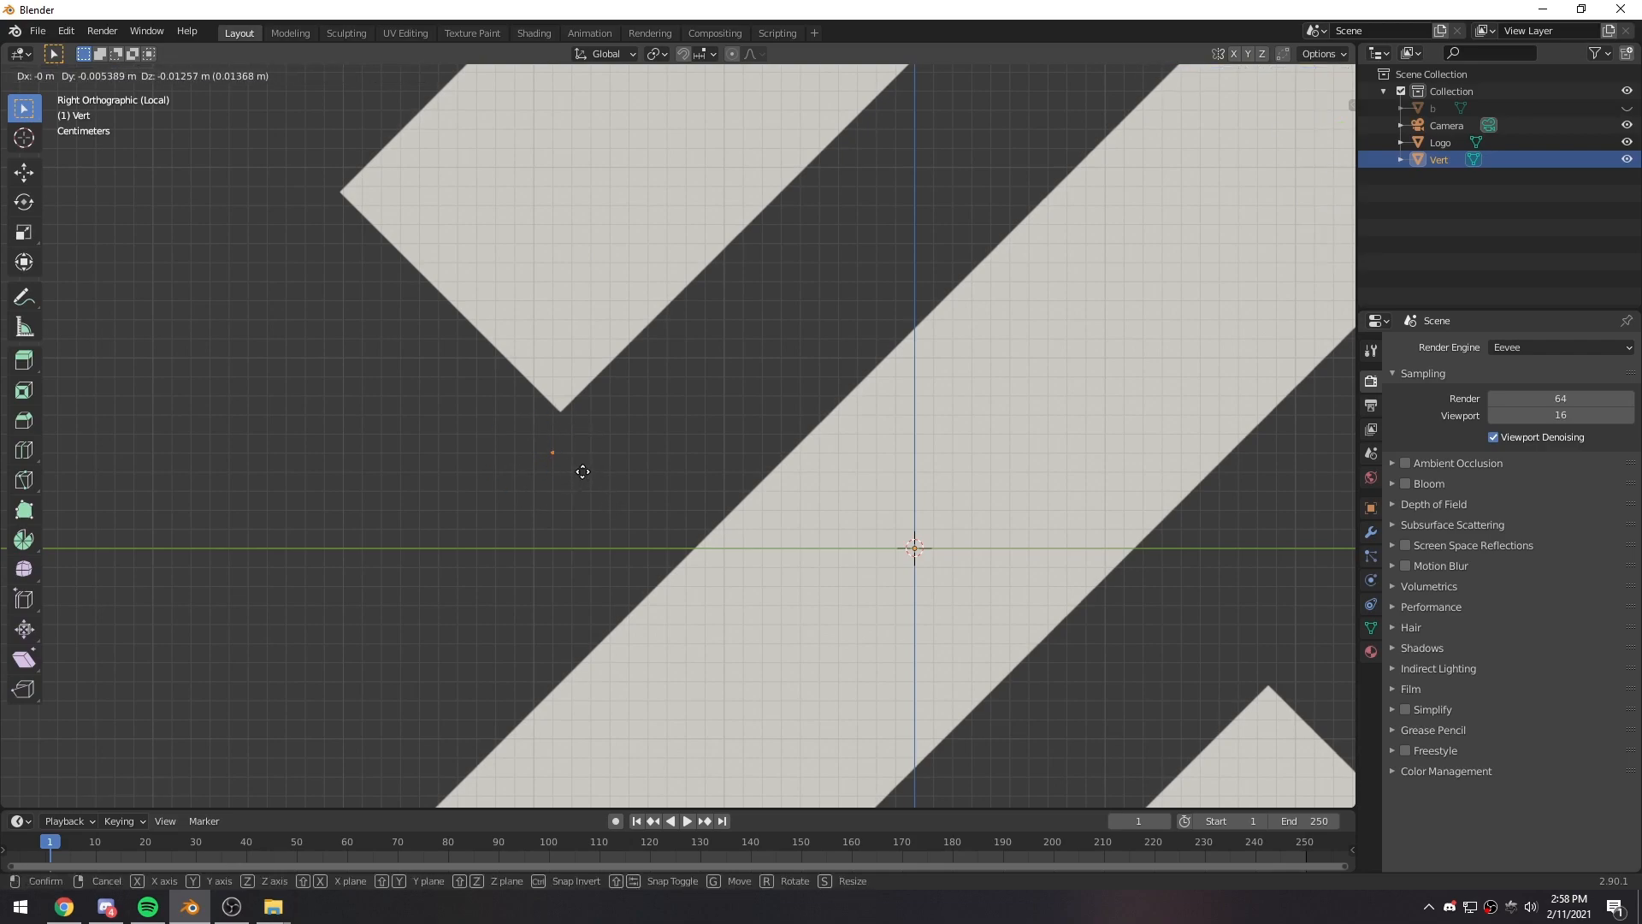
left_click(584, 481)
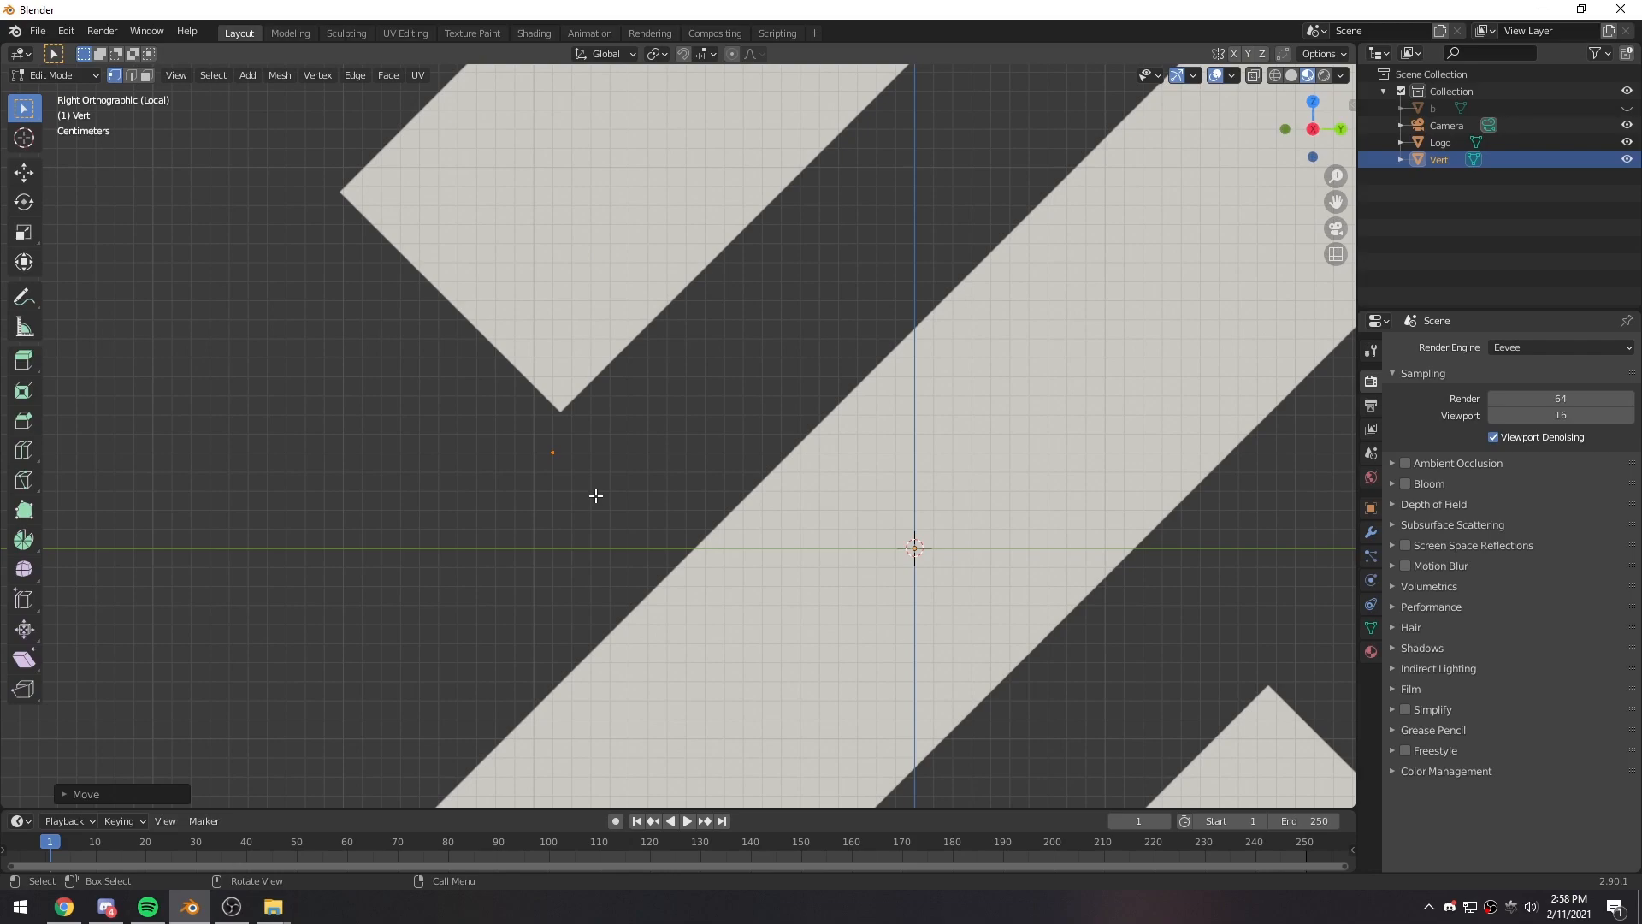
- Turn on Auto Merge Vertices for editing the traced mesh
scroll(596, 496, "up", 2)
middle_click_drag(573, 480, 606, 608, "shift")
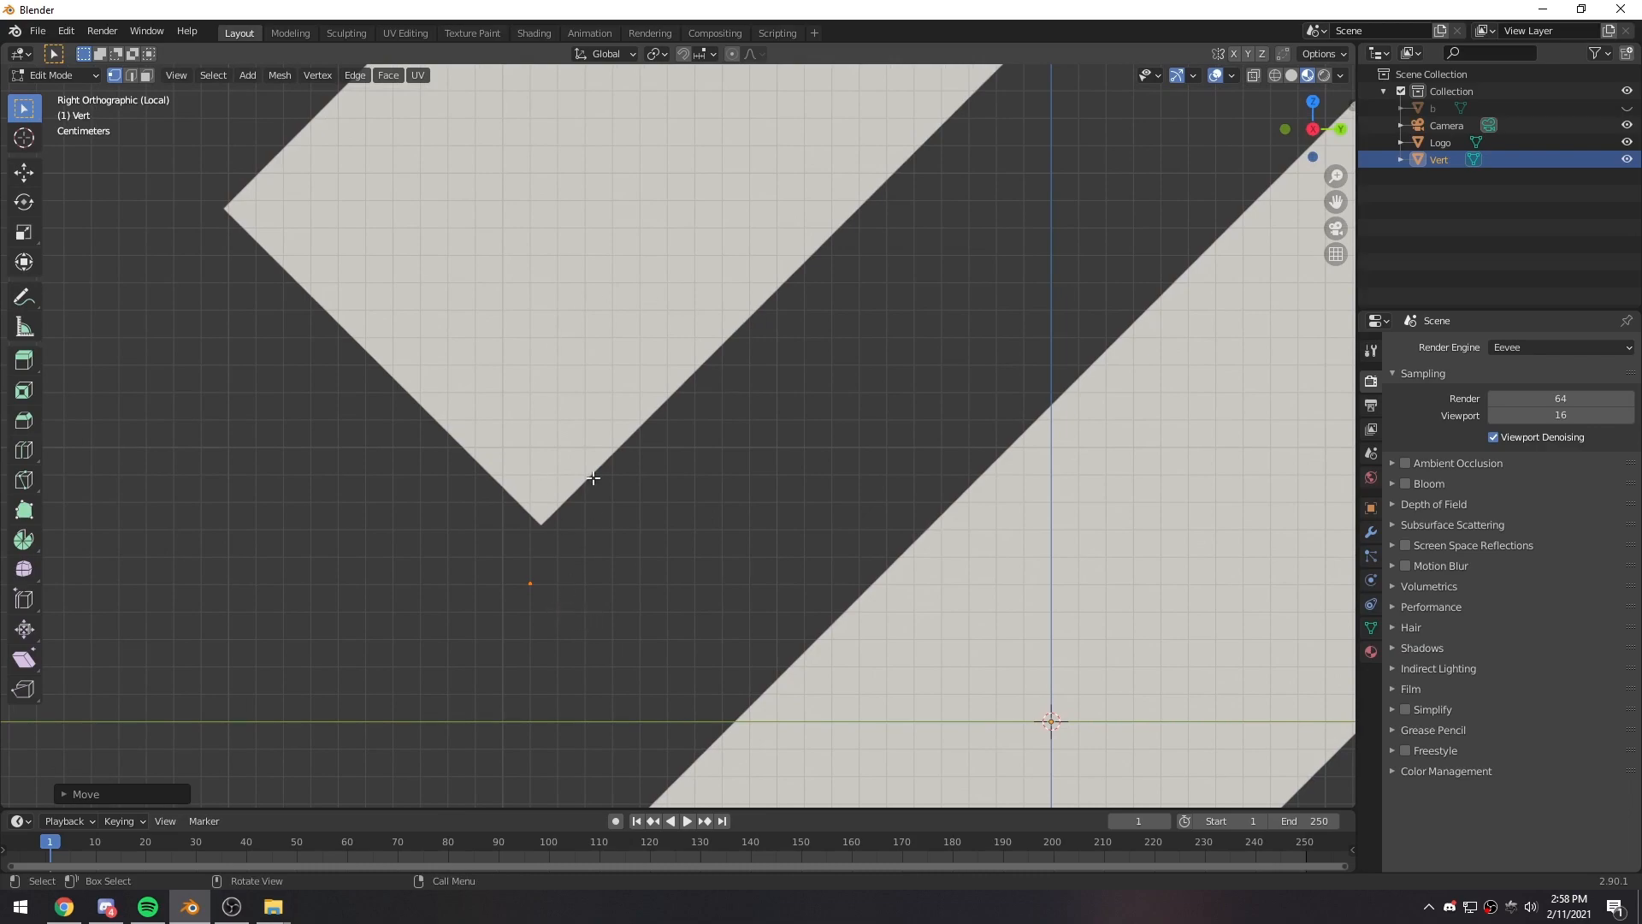
left_click(1284, 53)
- Move the single vertex onto the lowest corner of the logo's upper-left shape
left_click_drag(487, 552, 570, 631)
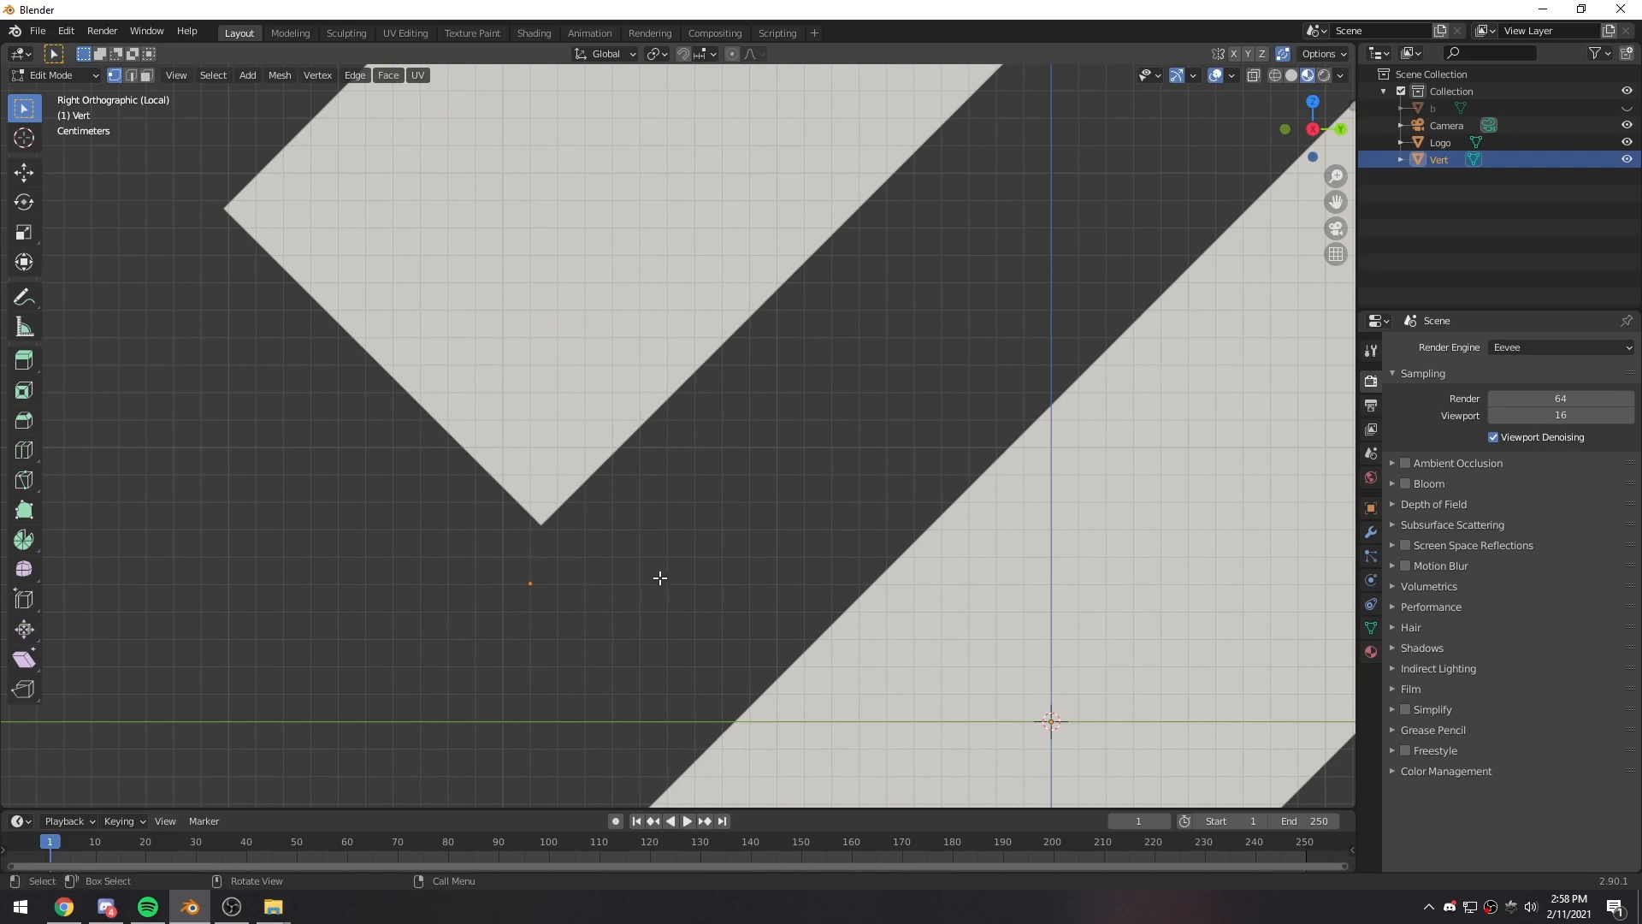
left_click_drag(480, 532, 583, 663)
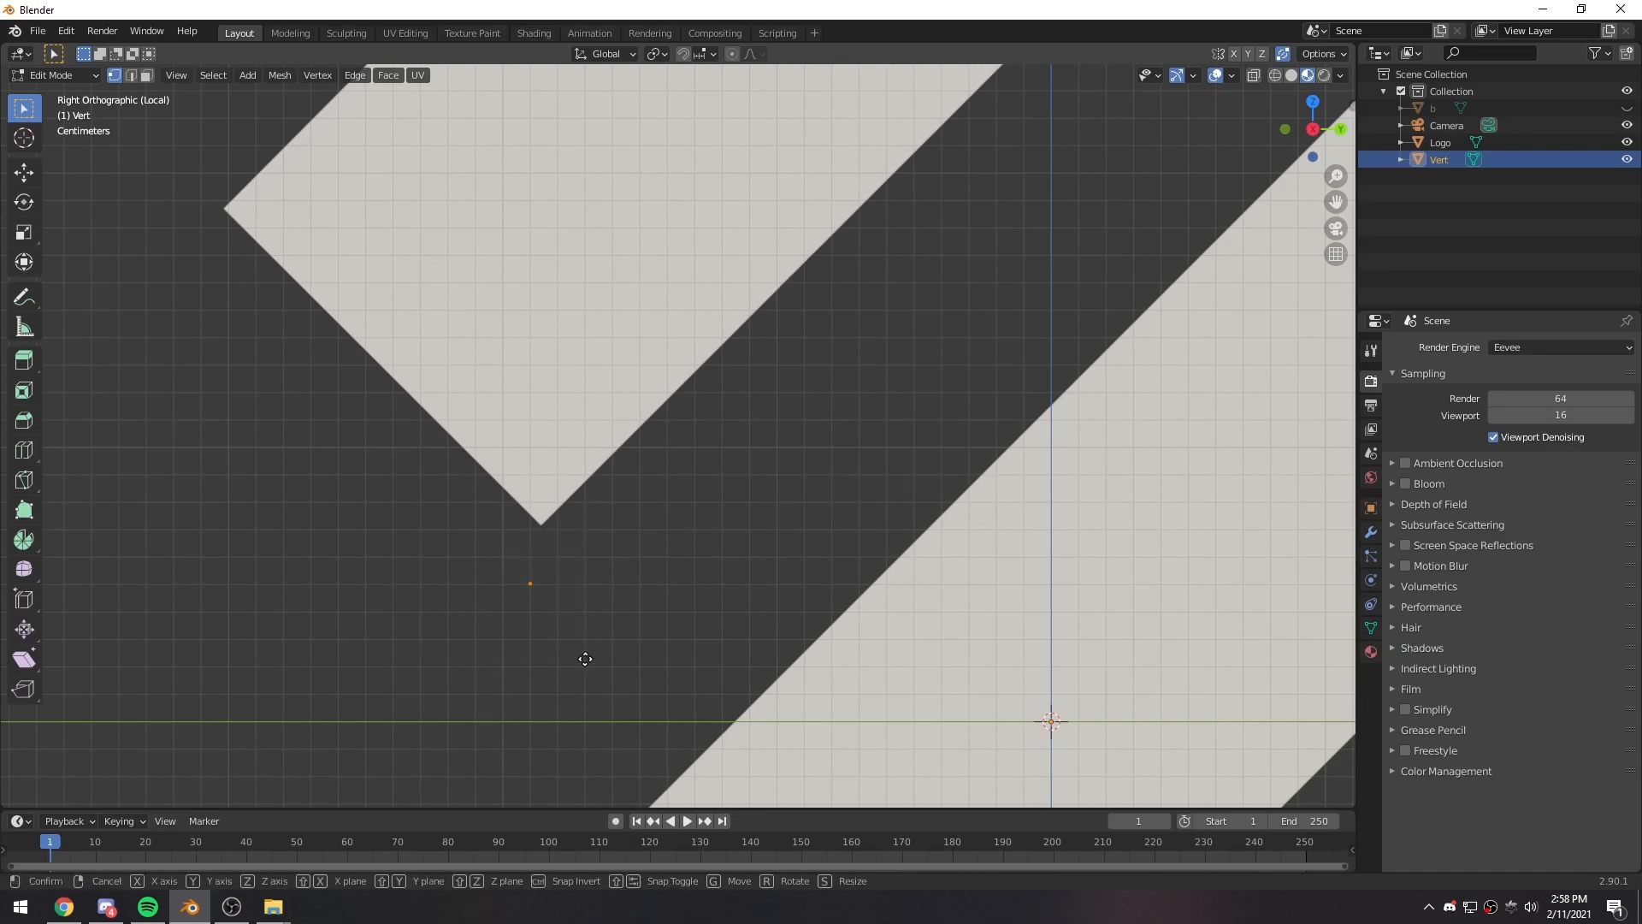
key("g")
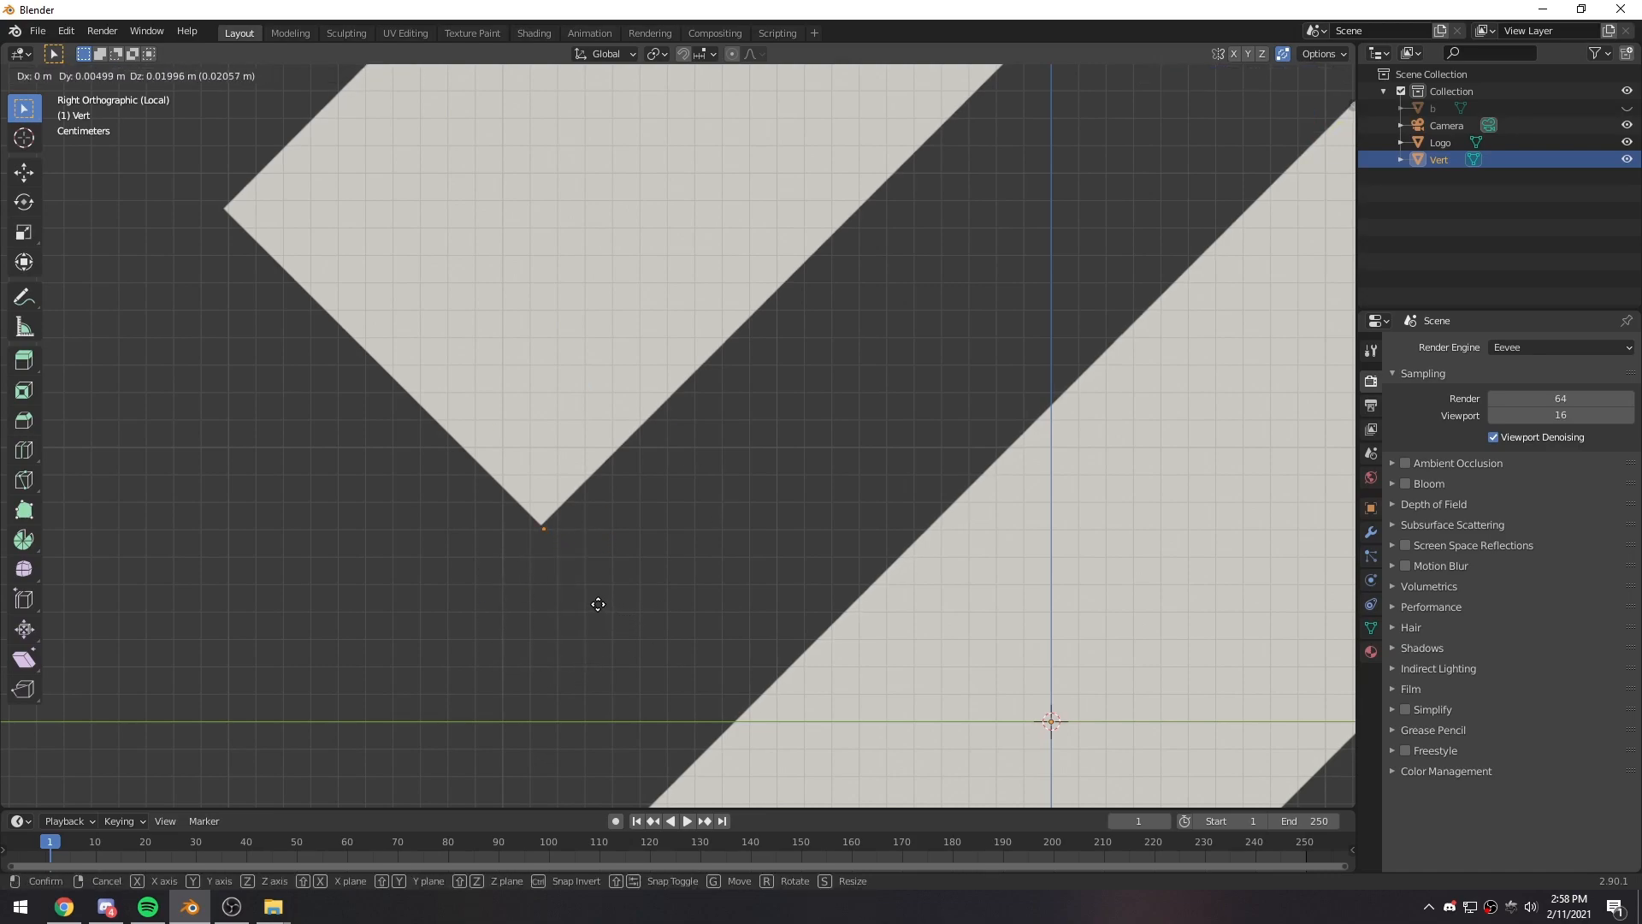
left_click(597, 601)
- Extrude the vertex from corner to corner around the logo's upper-left shape, closing the outline on the starting corner
middle_click_drag(765, 456, 656, 540, "shift")
scroll(675, 568, "down", 1)
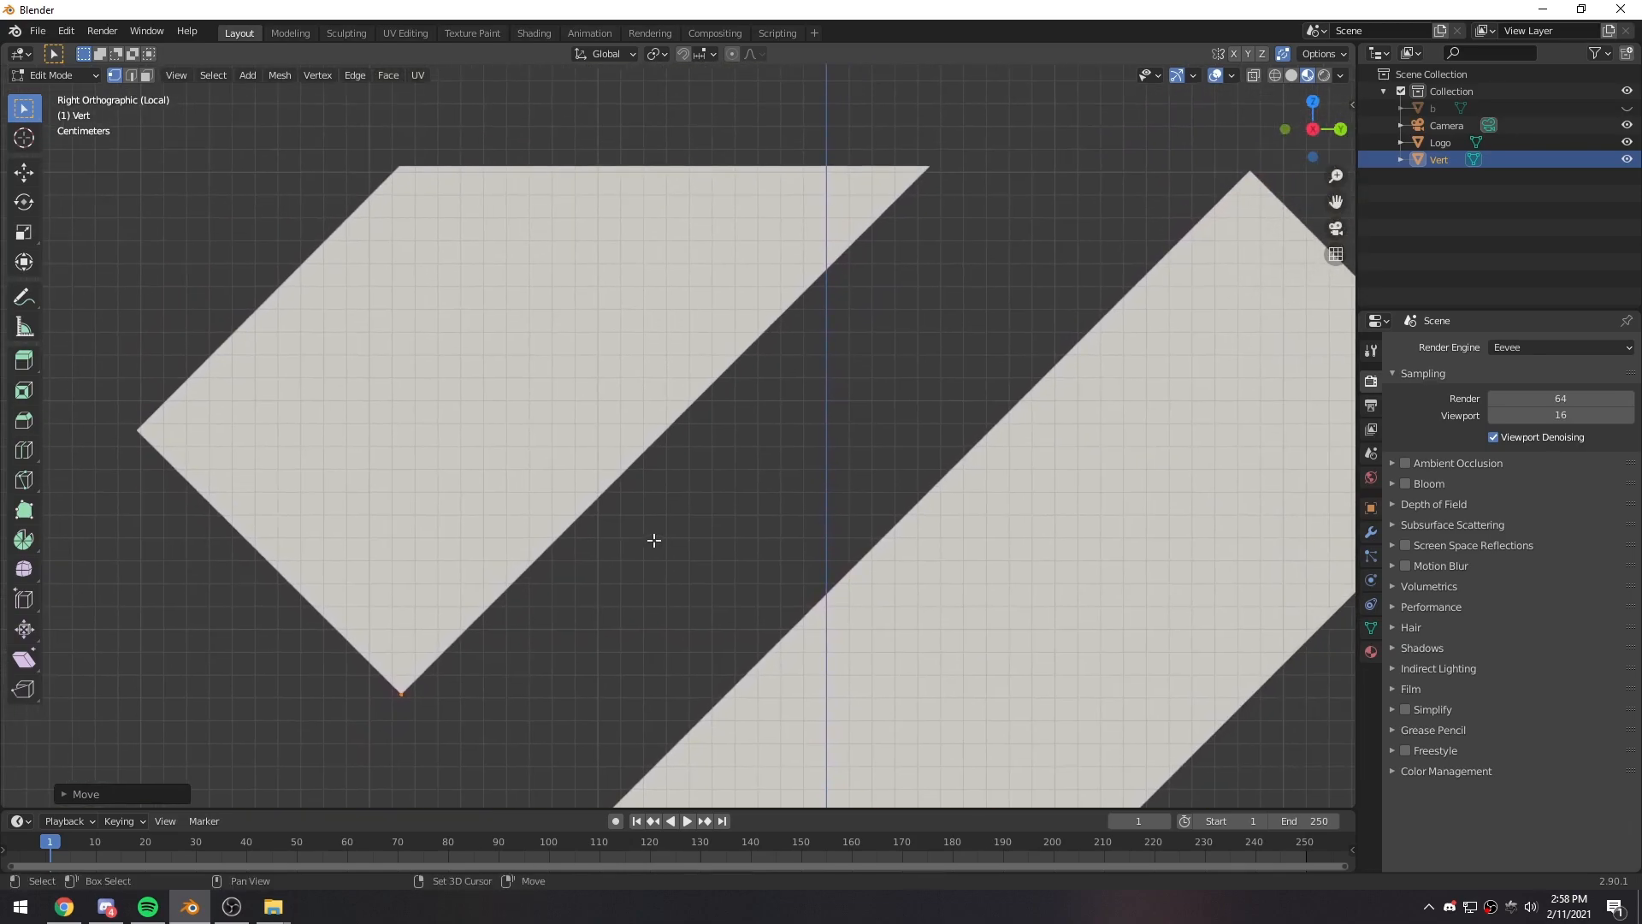
key("e")
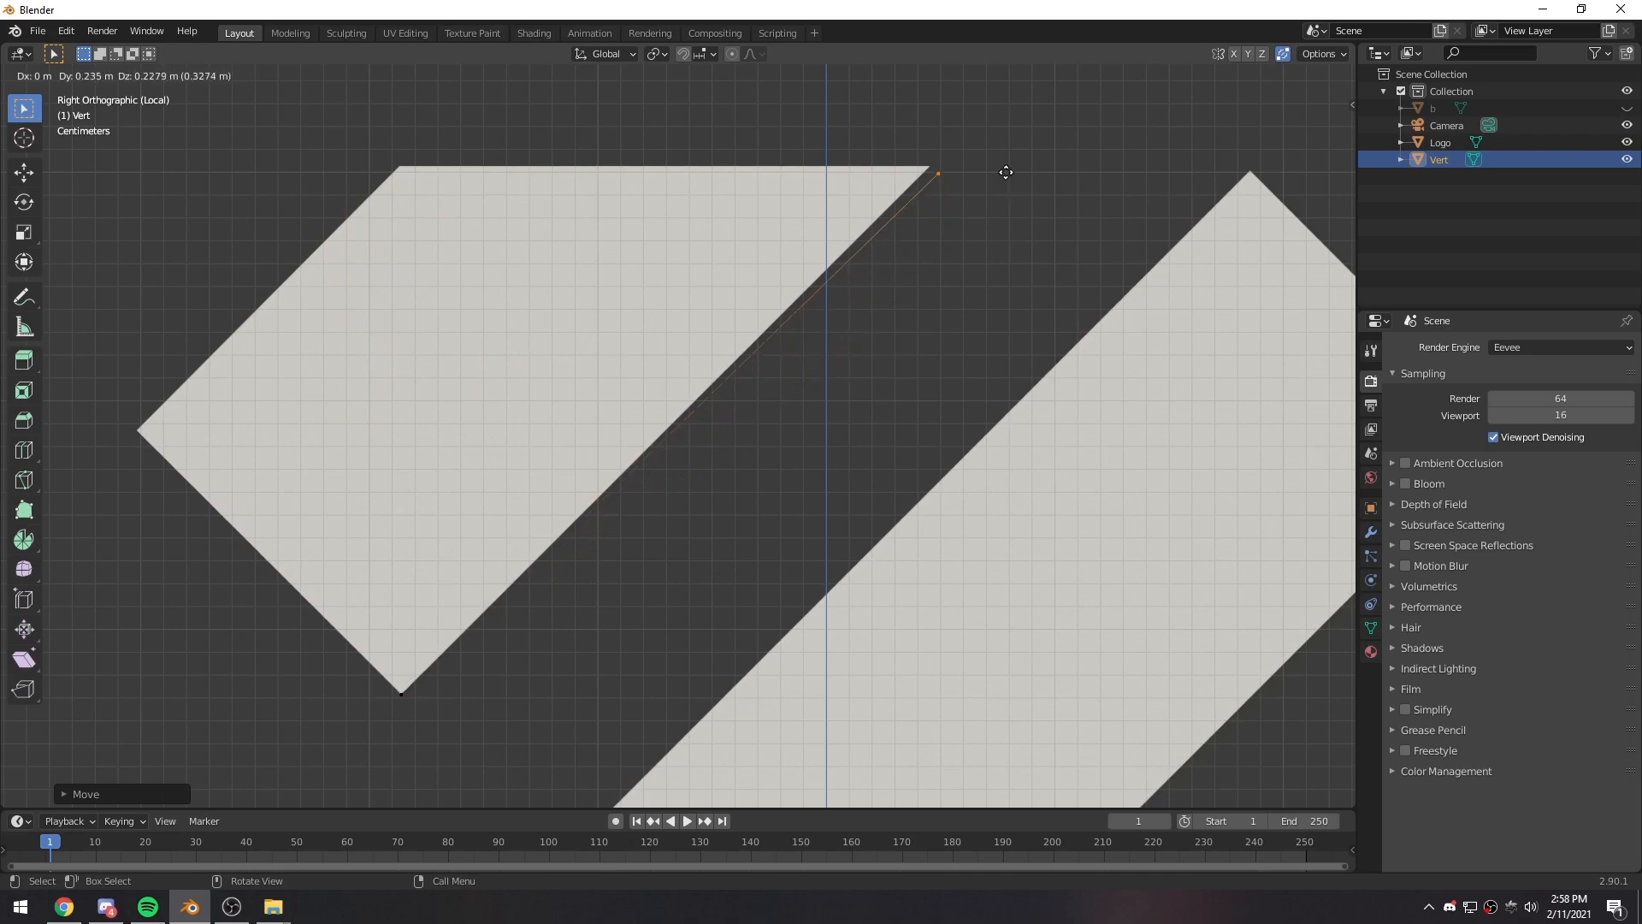
left_click(997, 166)
key("e")
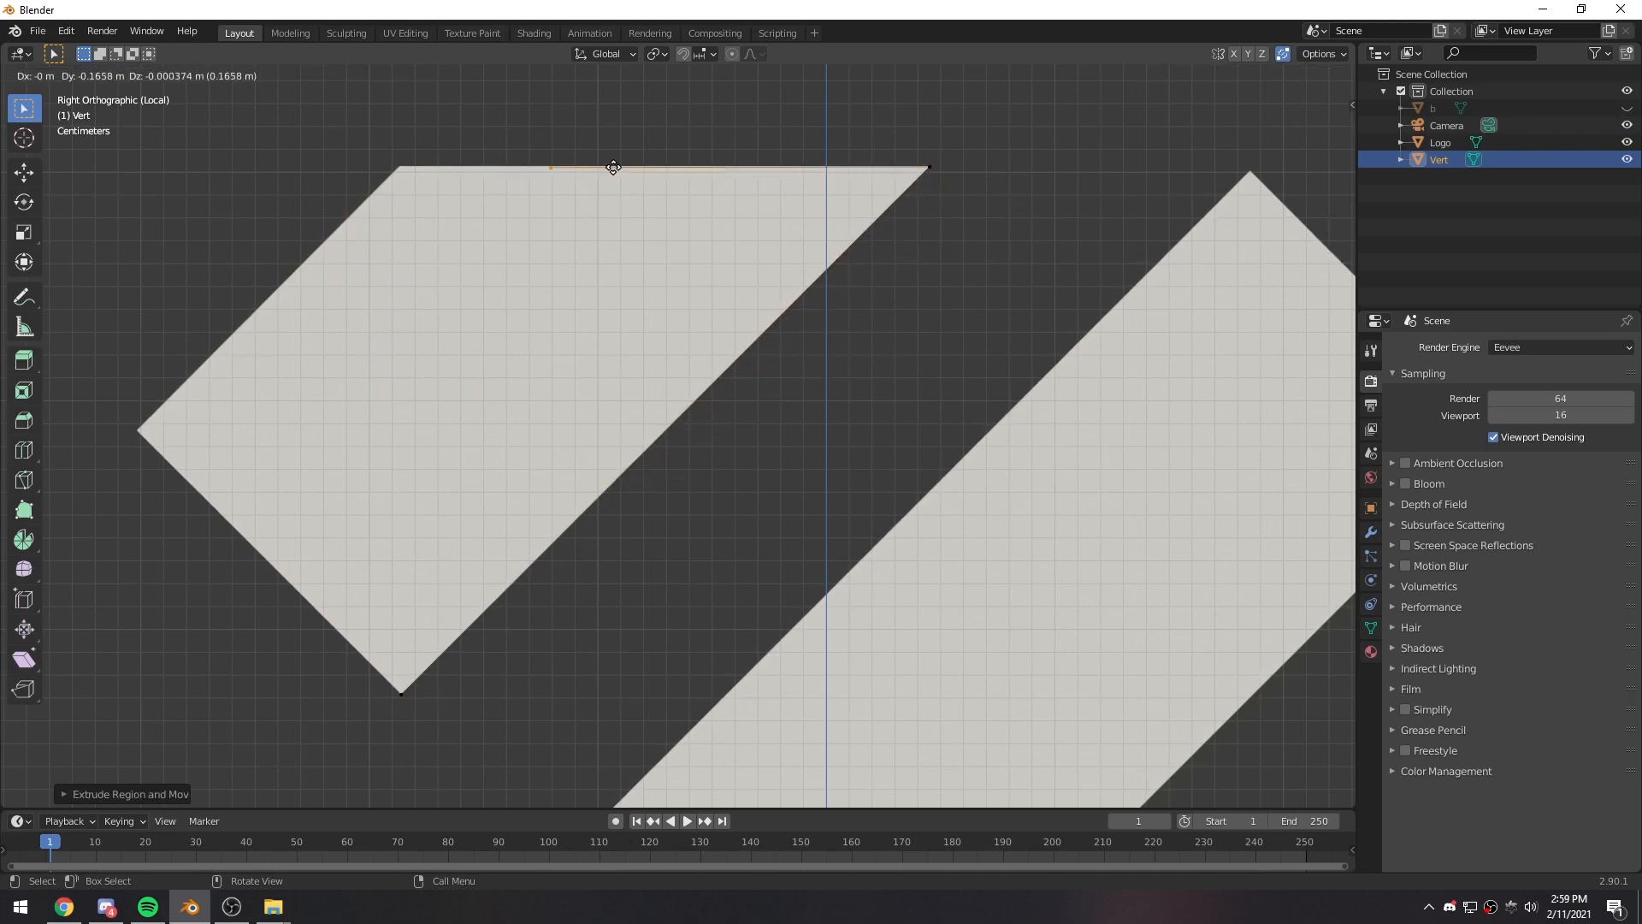
left_click(467, 167)
key("e")
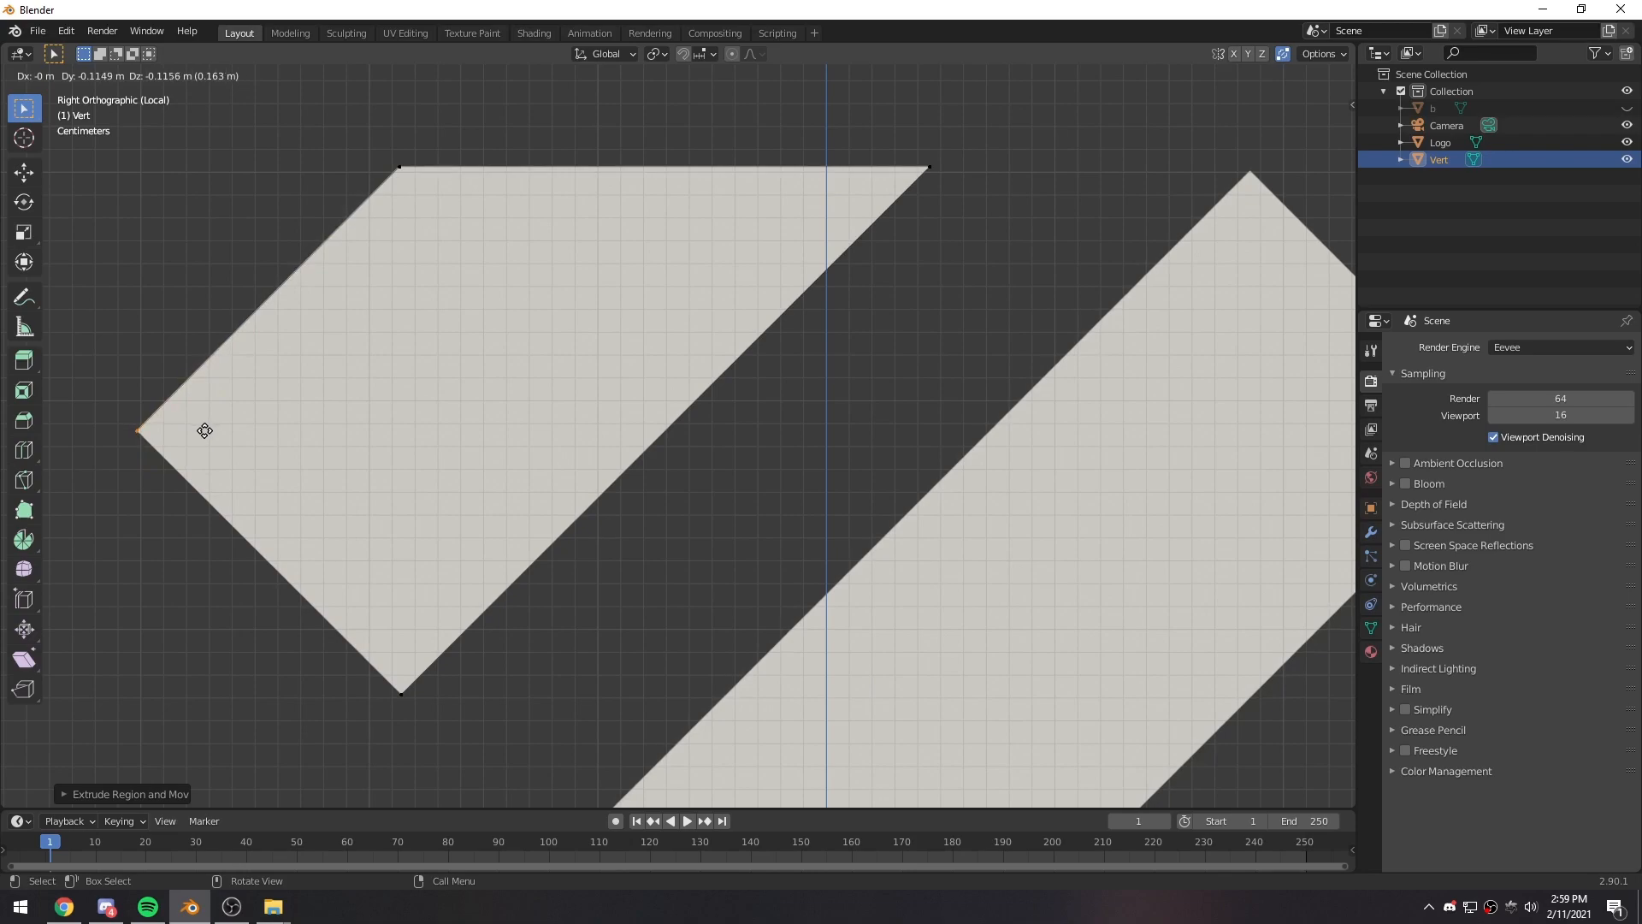
left_click(204, 429)
key("e")
left_click(467, 699)
- Check the merged closing corner of the outline by box-selecting it and test-moving it without keeping the move
left_click_drag(383, 682, 426, 711)
key("g")
right_click(441, 779)
middle_click_drag(512, 723, 626, 686, "shift")
left_click_drag(342, 669, 983, 103)
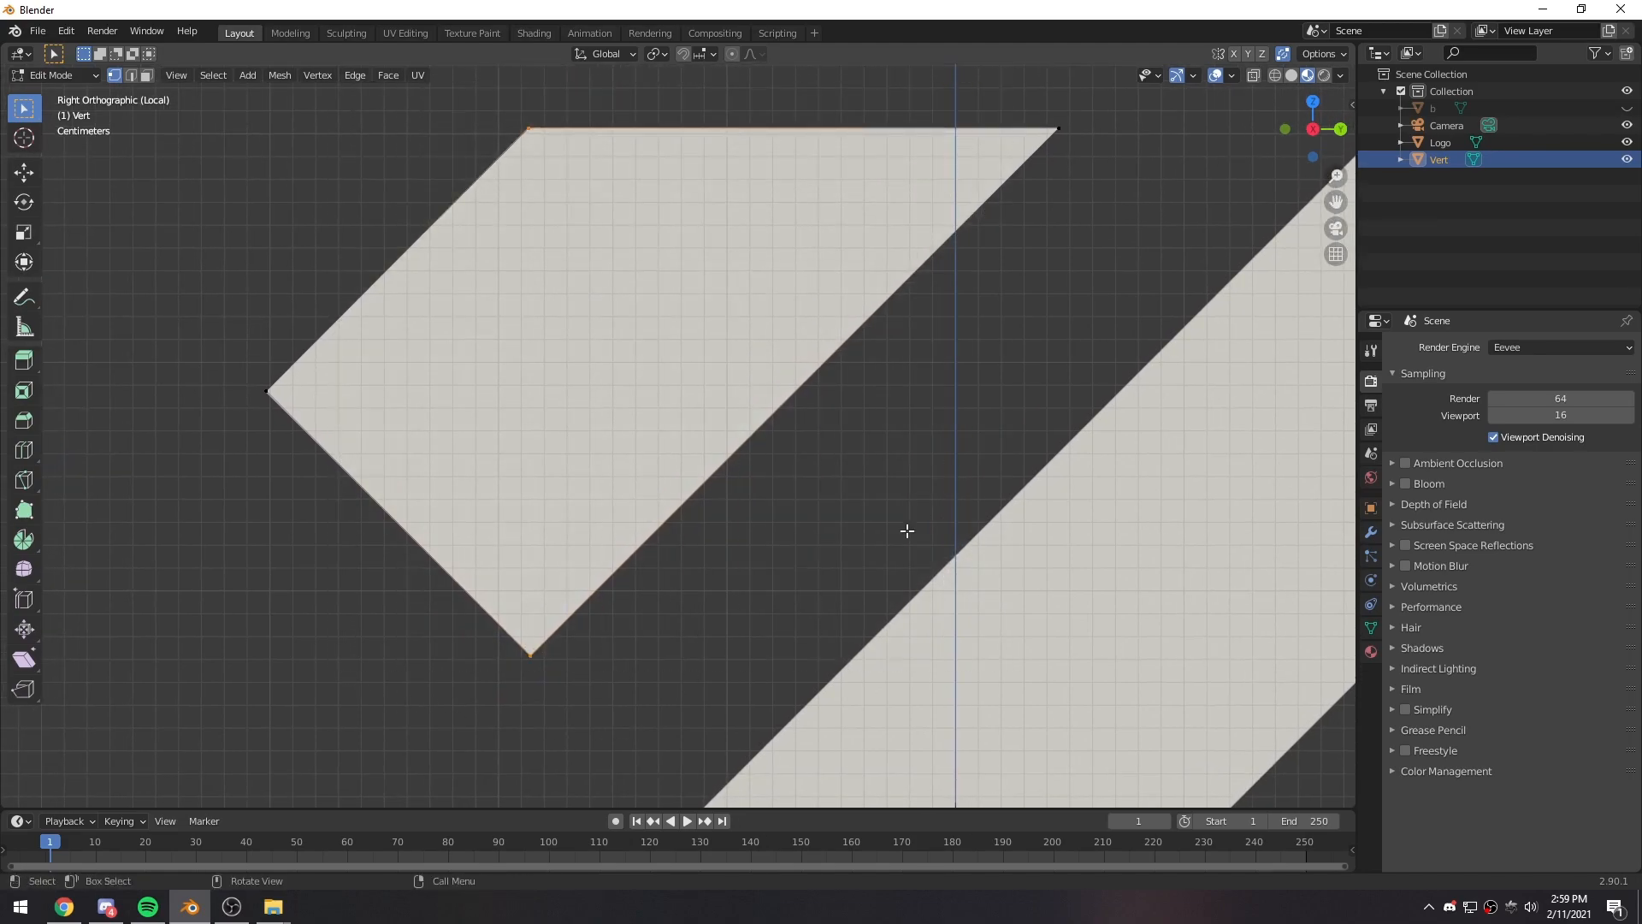
- Unhide the letter B image plane beside the logo
scroll(770, 547, "down", 5)
scroll(749, 505, "down", 1)
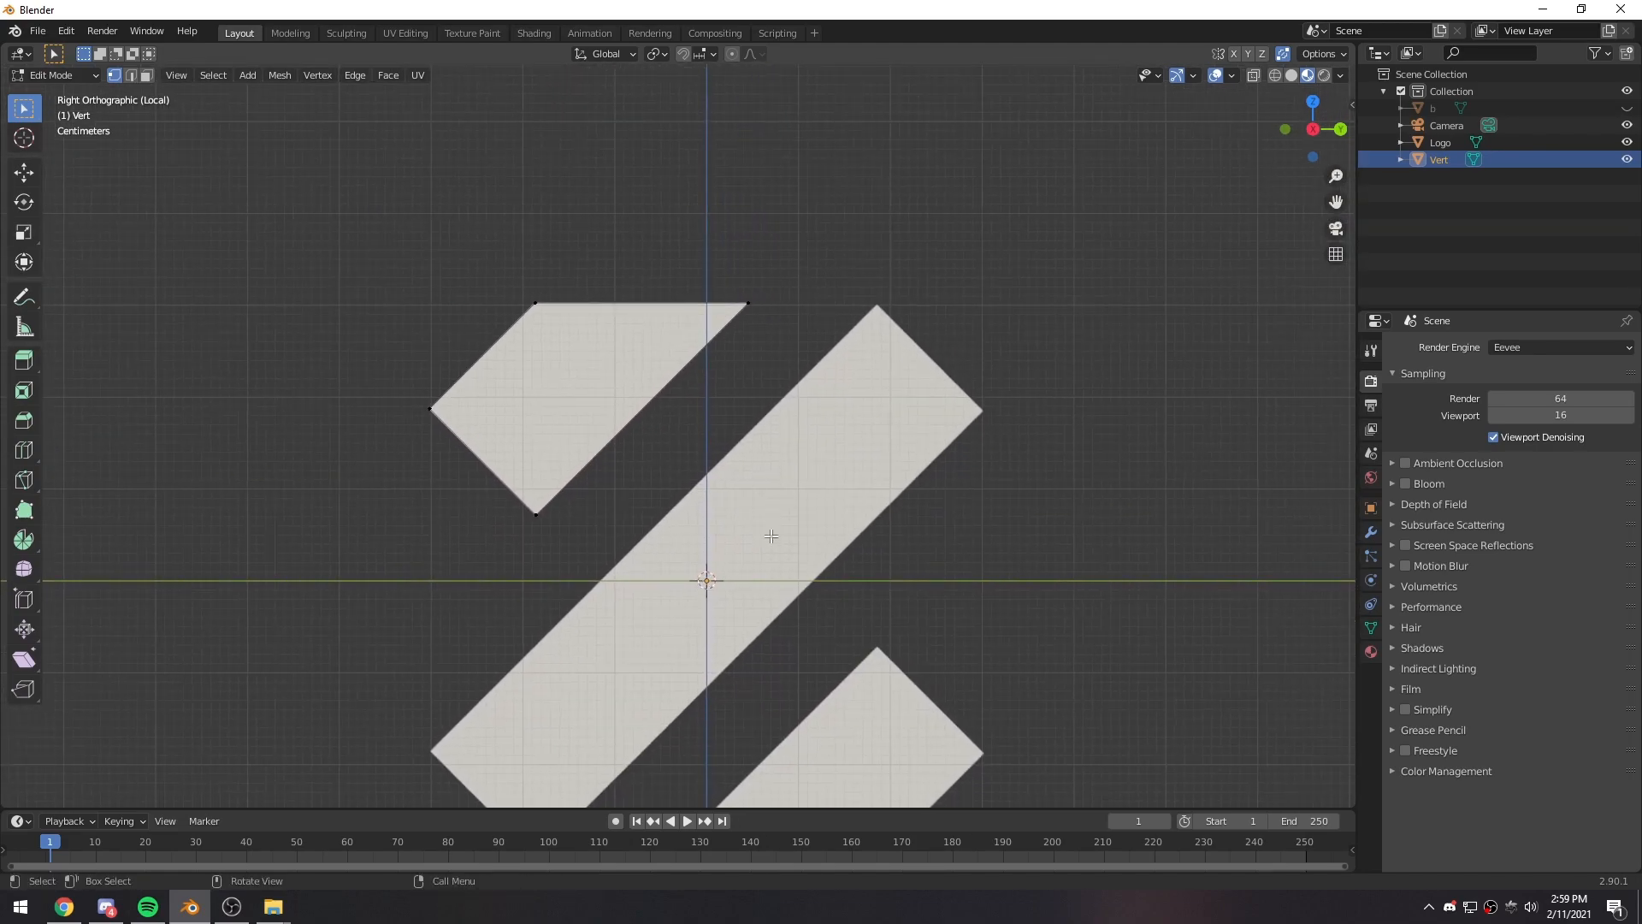
scroll(766, 528, "down", 1)
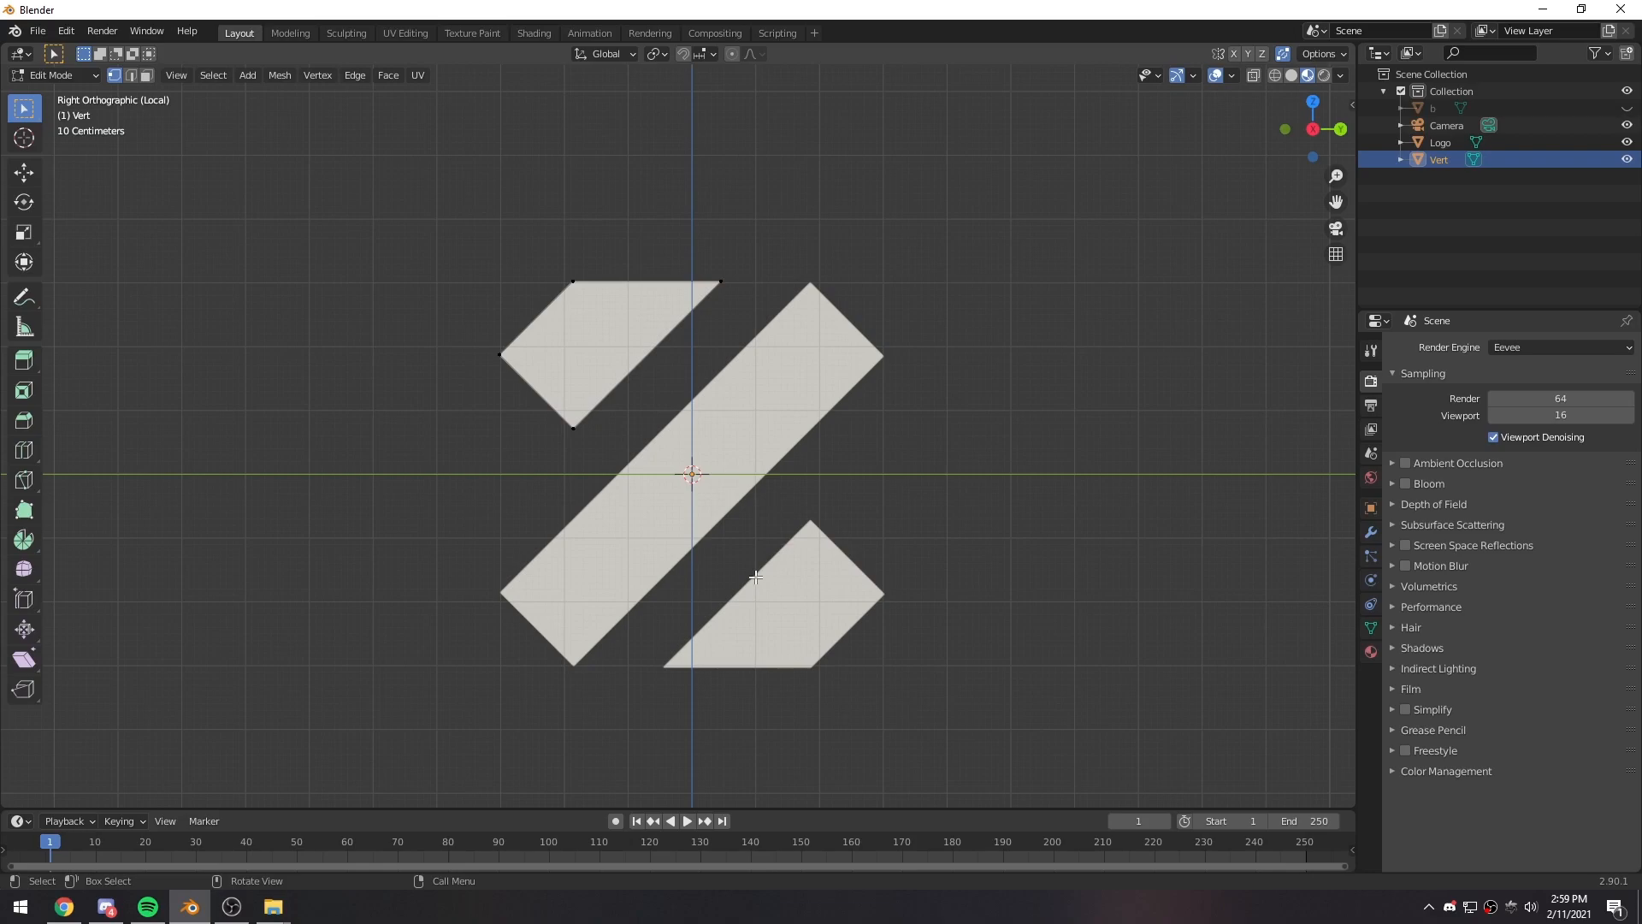
left_click(1627, 109)
scroll(324, 454, "up", 6)
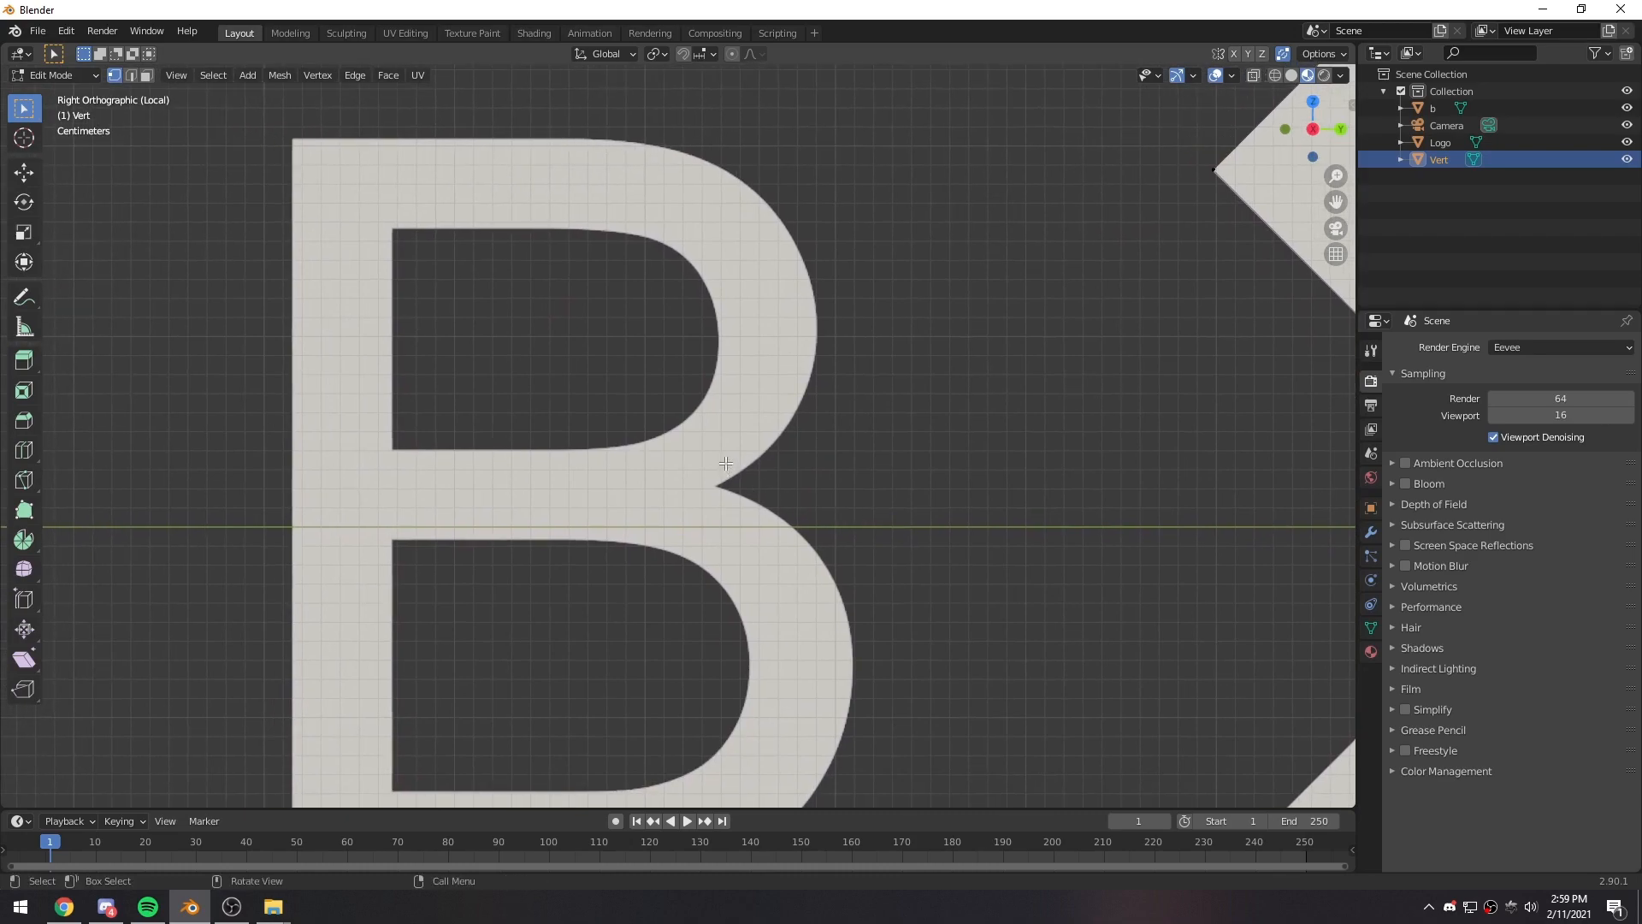
middle_click_drag(1007, 354, 556, 576, "shift")
scroll(727, 423, "up", 6)
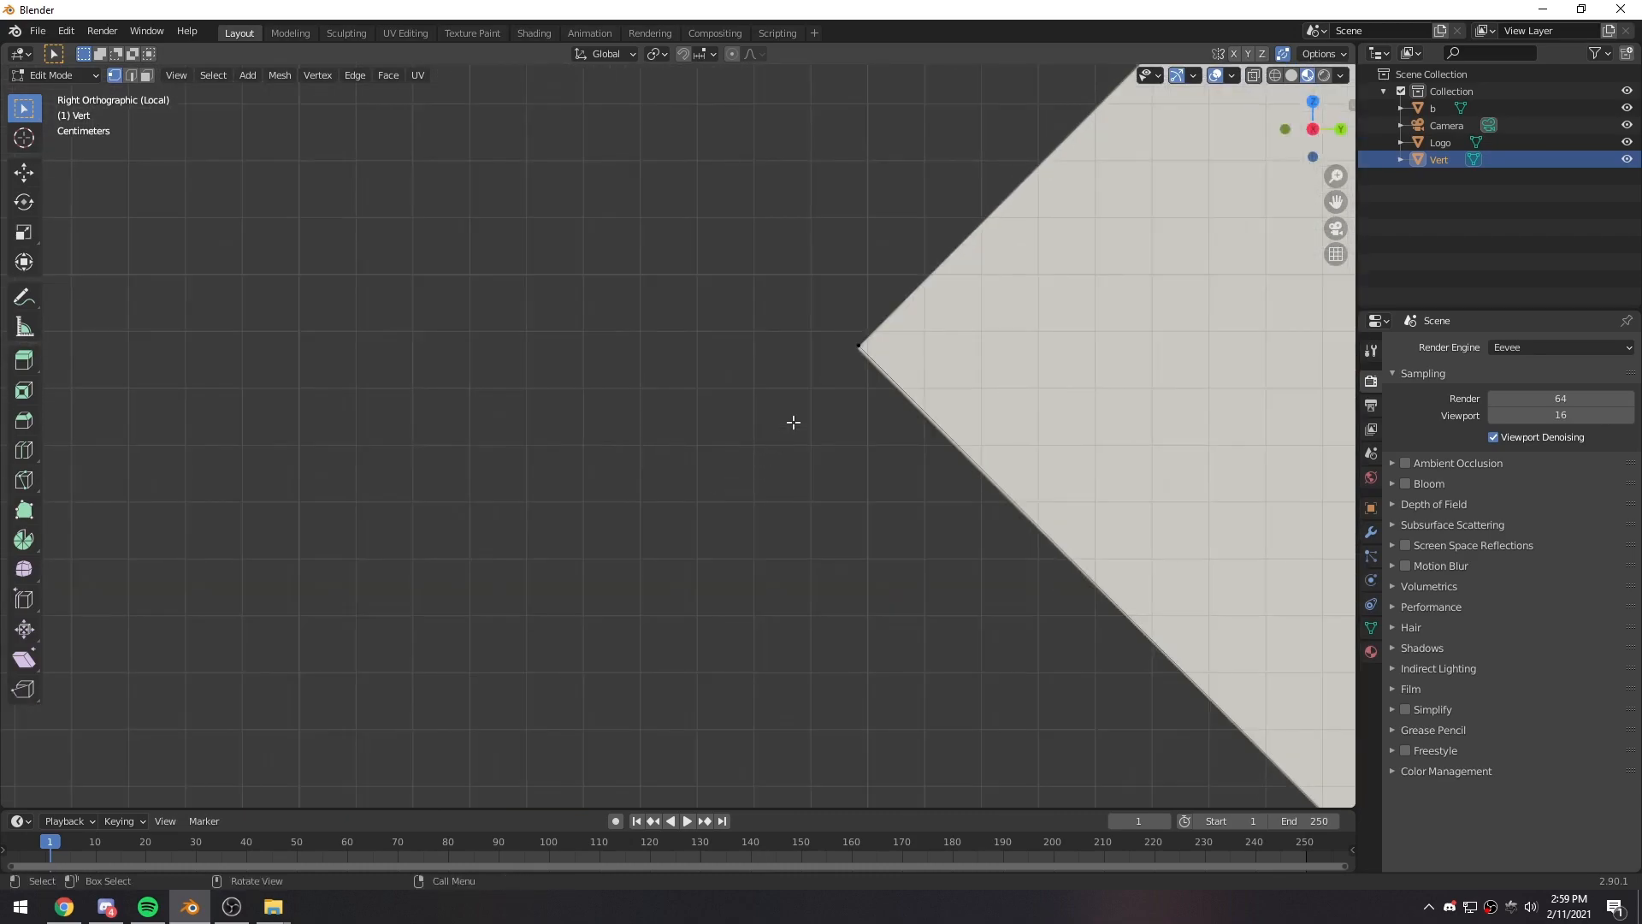
left_click(857, 347)
key("g")
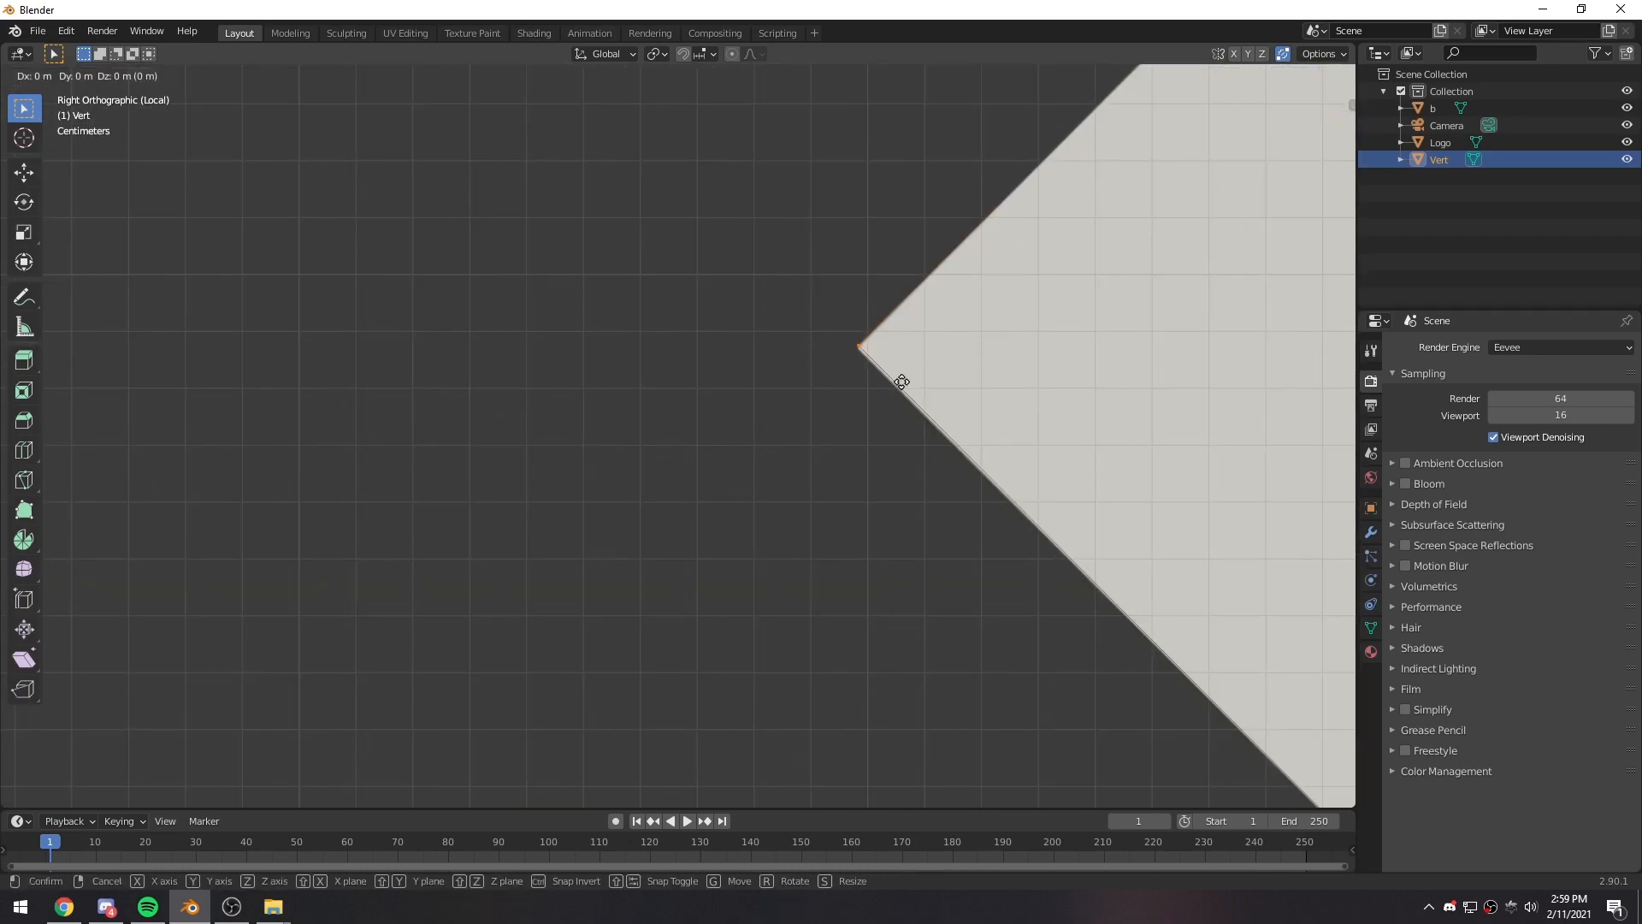
left_click(901, 381)
scroll(616, 594, "down", 5)
middle_click_drag(657, 620, 808, 605)
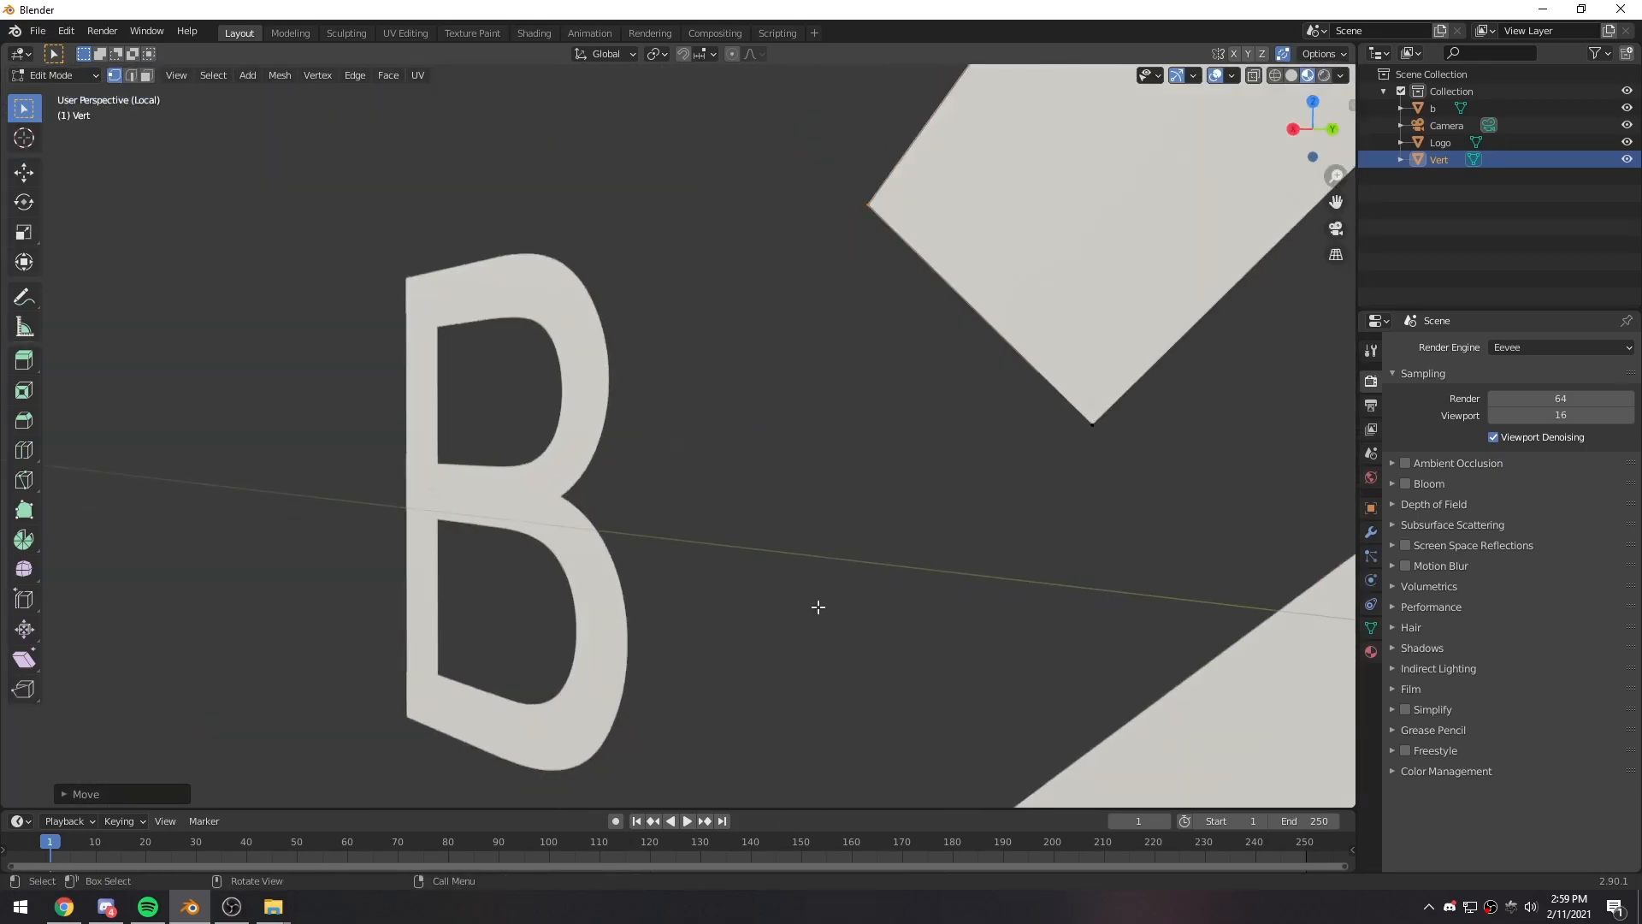
key("KP_3")
scroll(813, 603, "down", 4)
- Add a single vertex to the mesh and place it in the notch between the B's two bowls
key("shift+a")
mouse_move(614, 552)
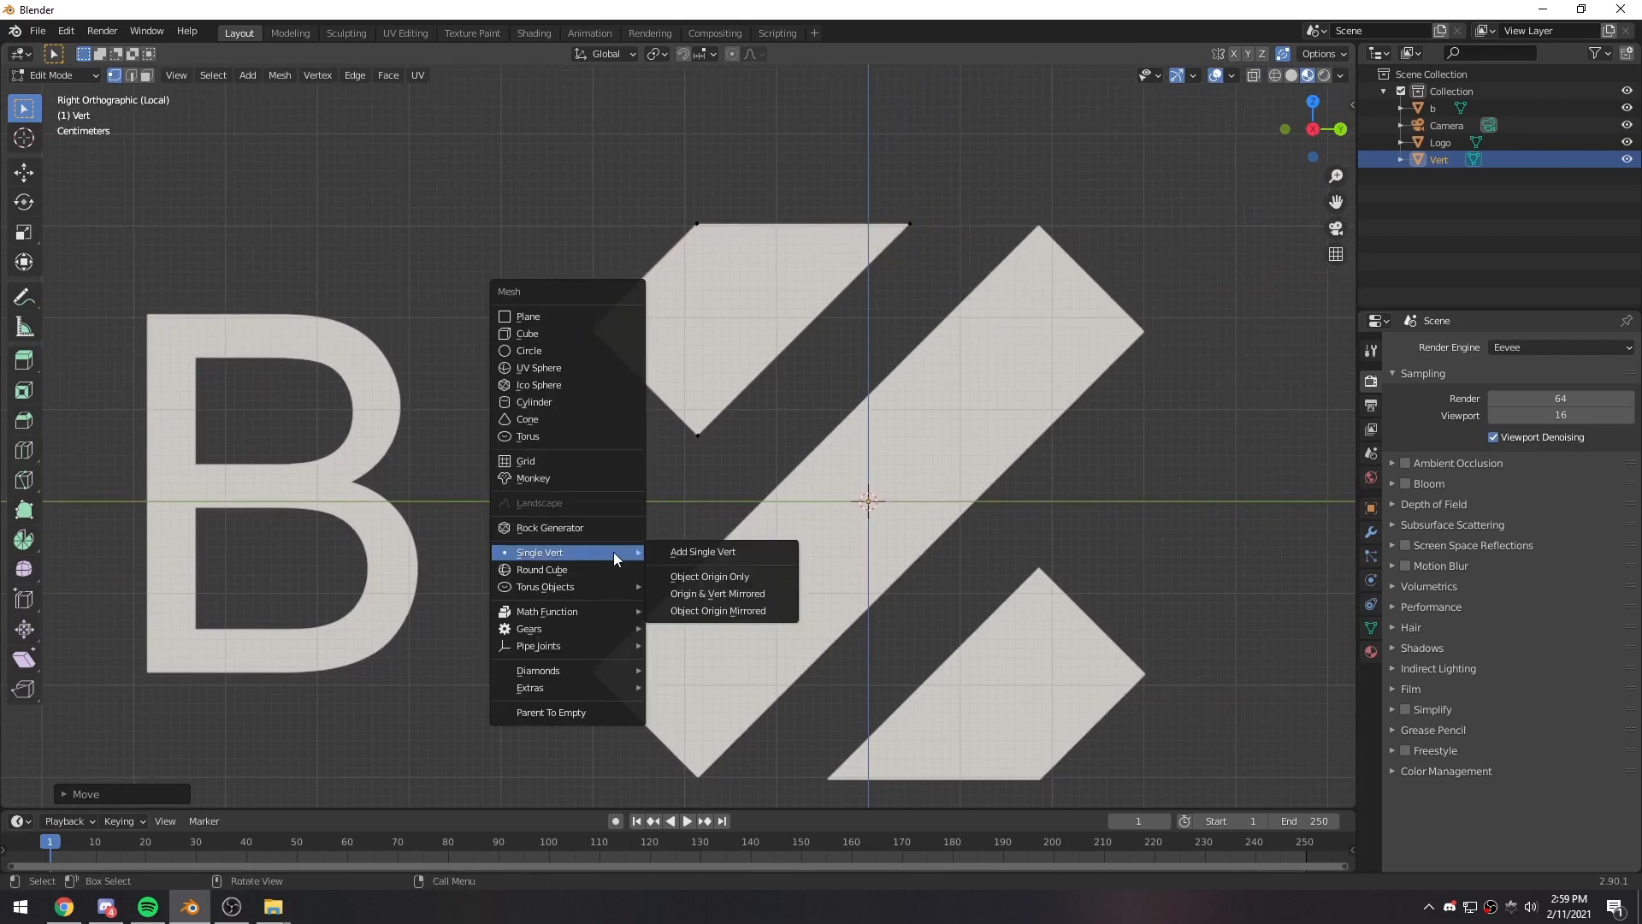
left_click(685, 553)
key("g")
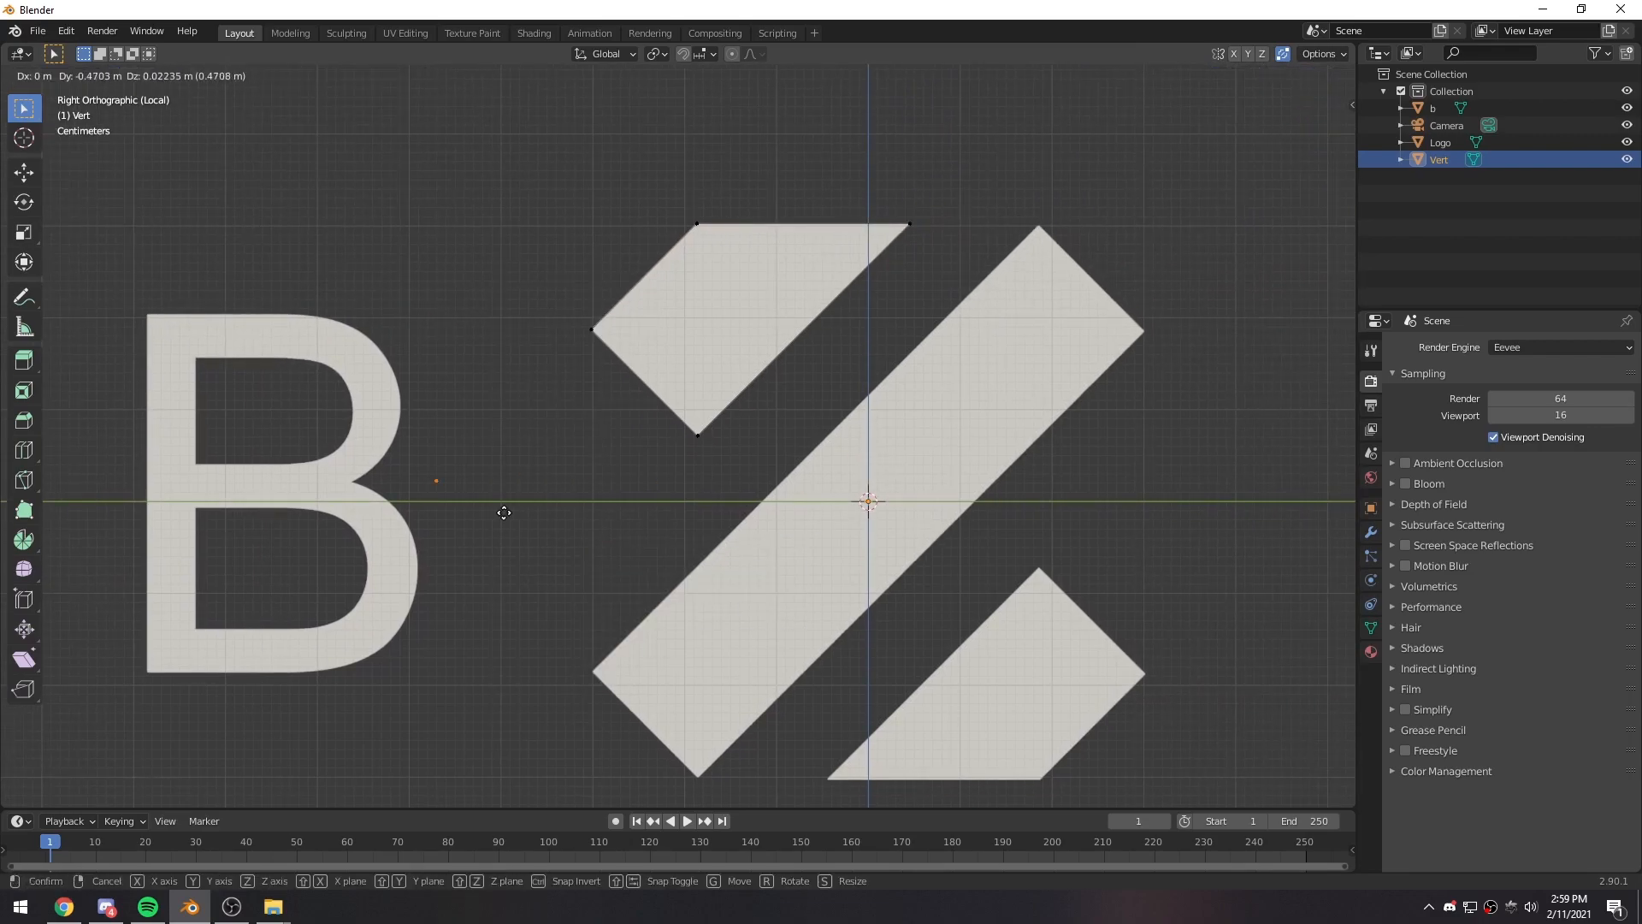
left_click(402, 511)
scroll(784, 545, "up", 5)
scroll(783, 545, "up", 3)
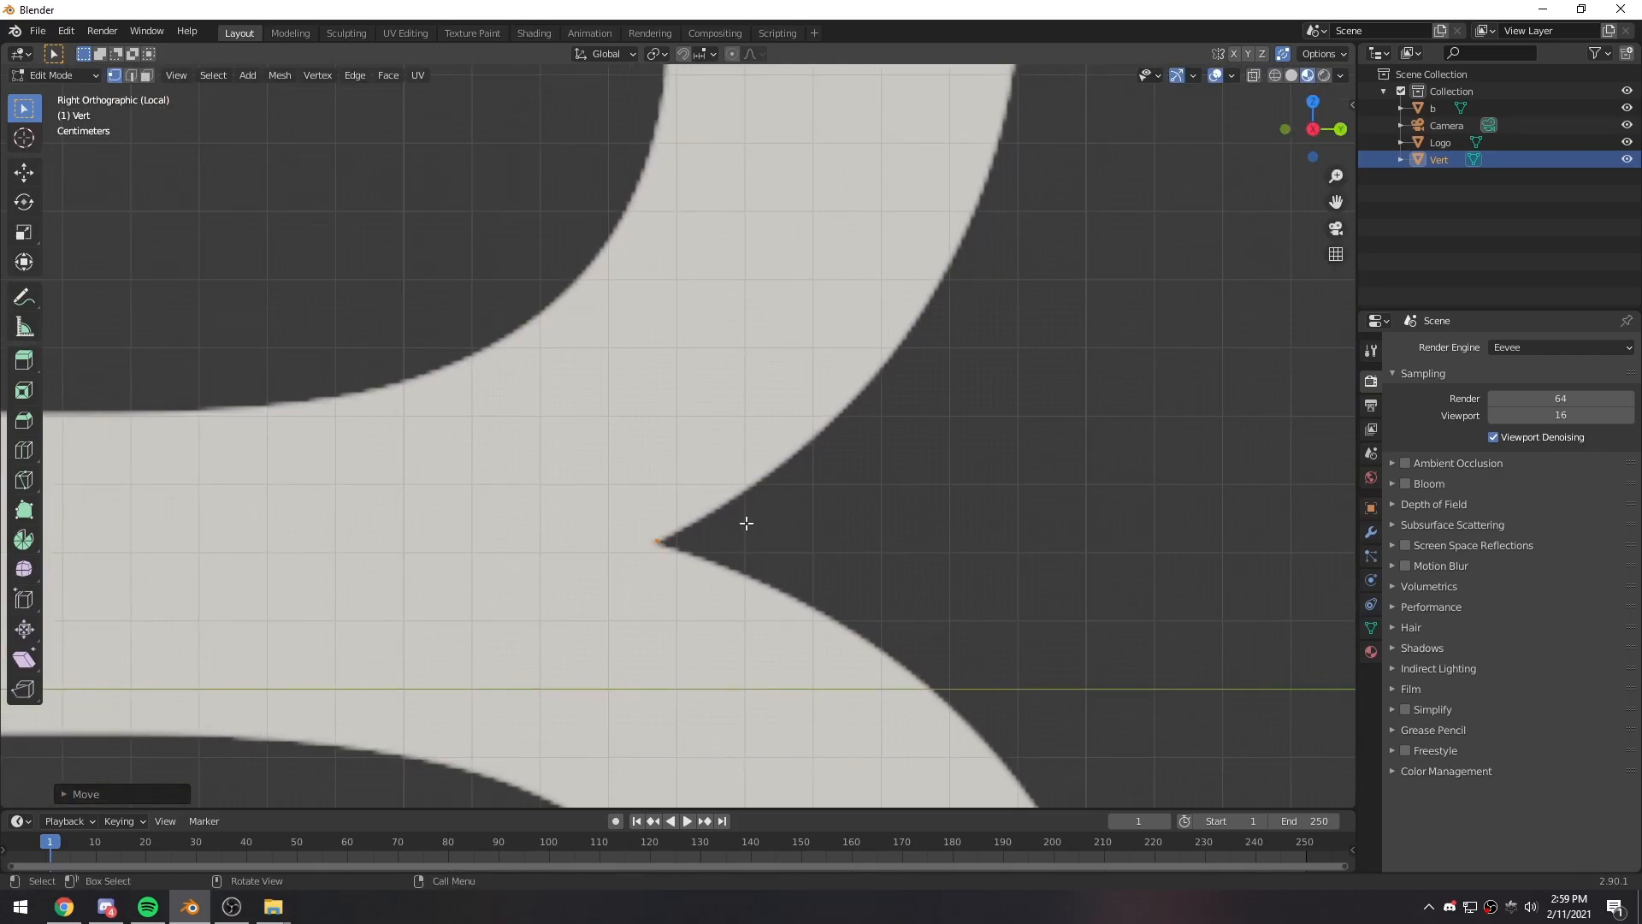
- Extrude six connected vertices from the notch up along the lower outer curve of the B's upper bowl
key("e")
left_click(796, 494)
key("e")
left_click(856, 456)
key("e")
left_click(921, 402)
key("e")
left_click(970, 350)
key("e")
left_click(1025, 270)
key("e")
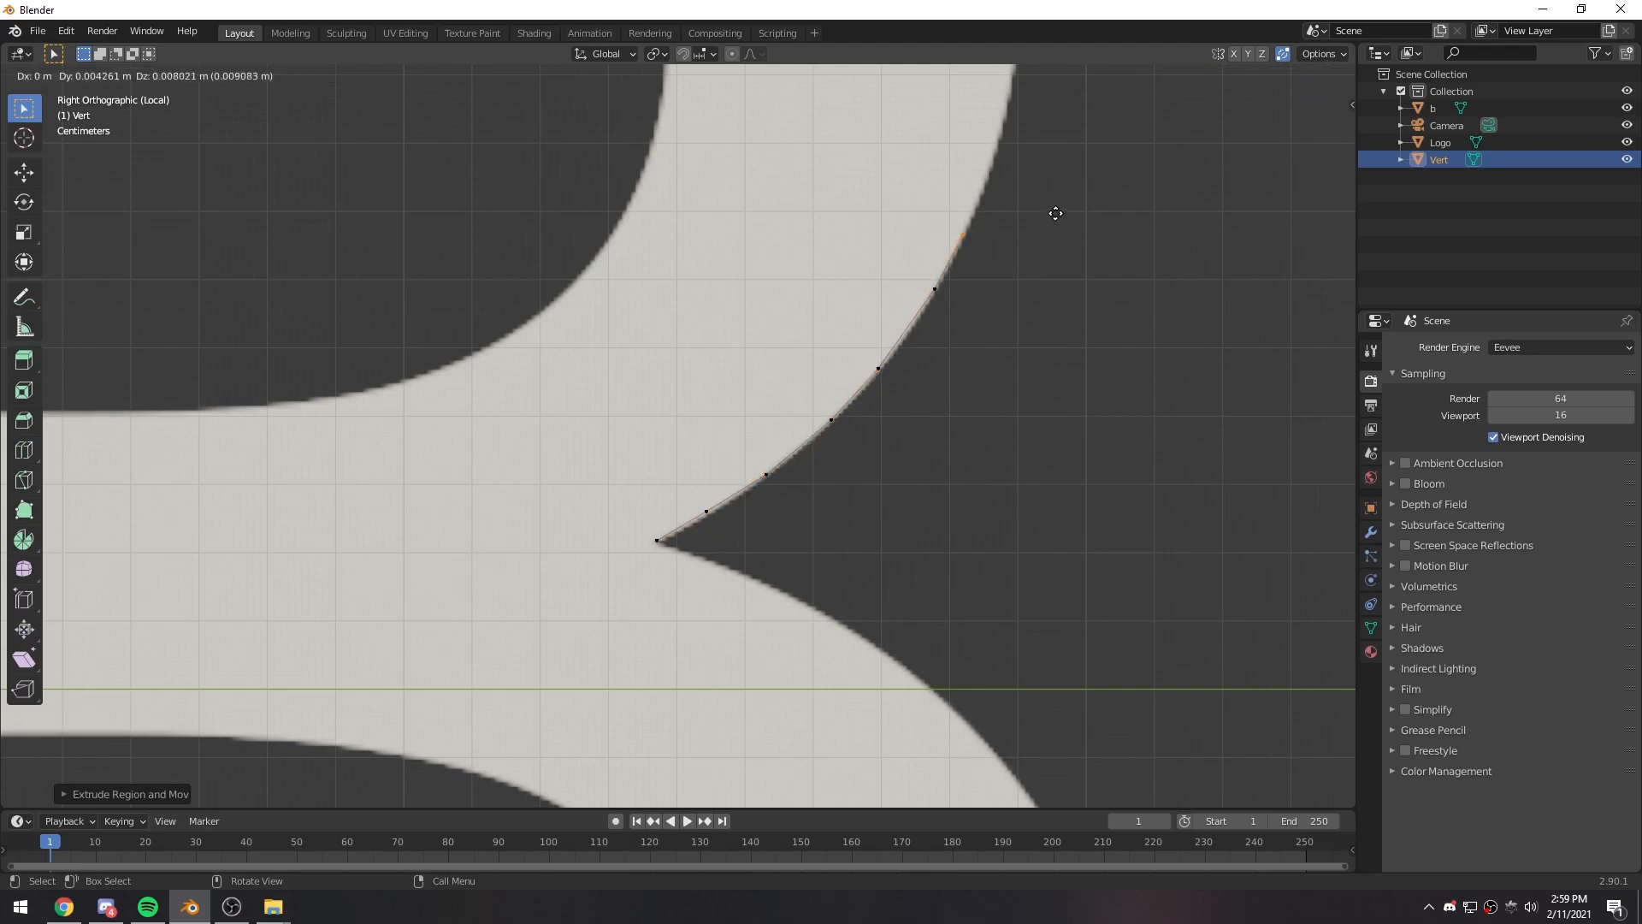
left_click(1055, 213)
- Extrude two more vertices upward along the outer edge of the B's upper bowl
middle_click_drag(1056, 256, 770, 652, "shift")
key("e")
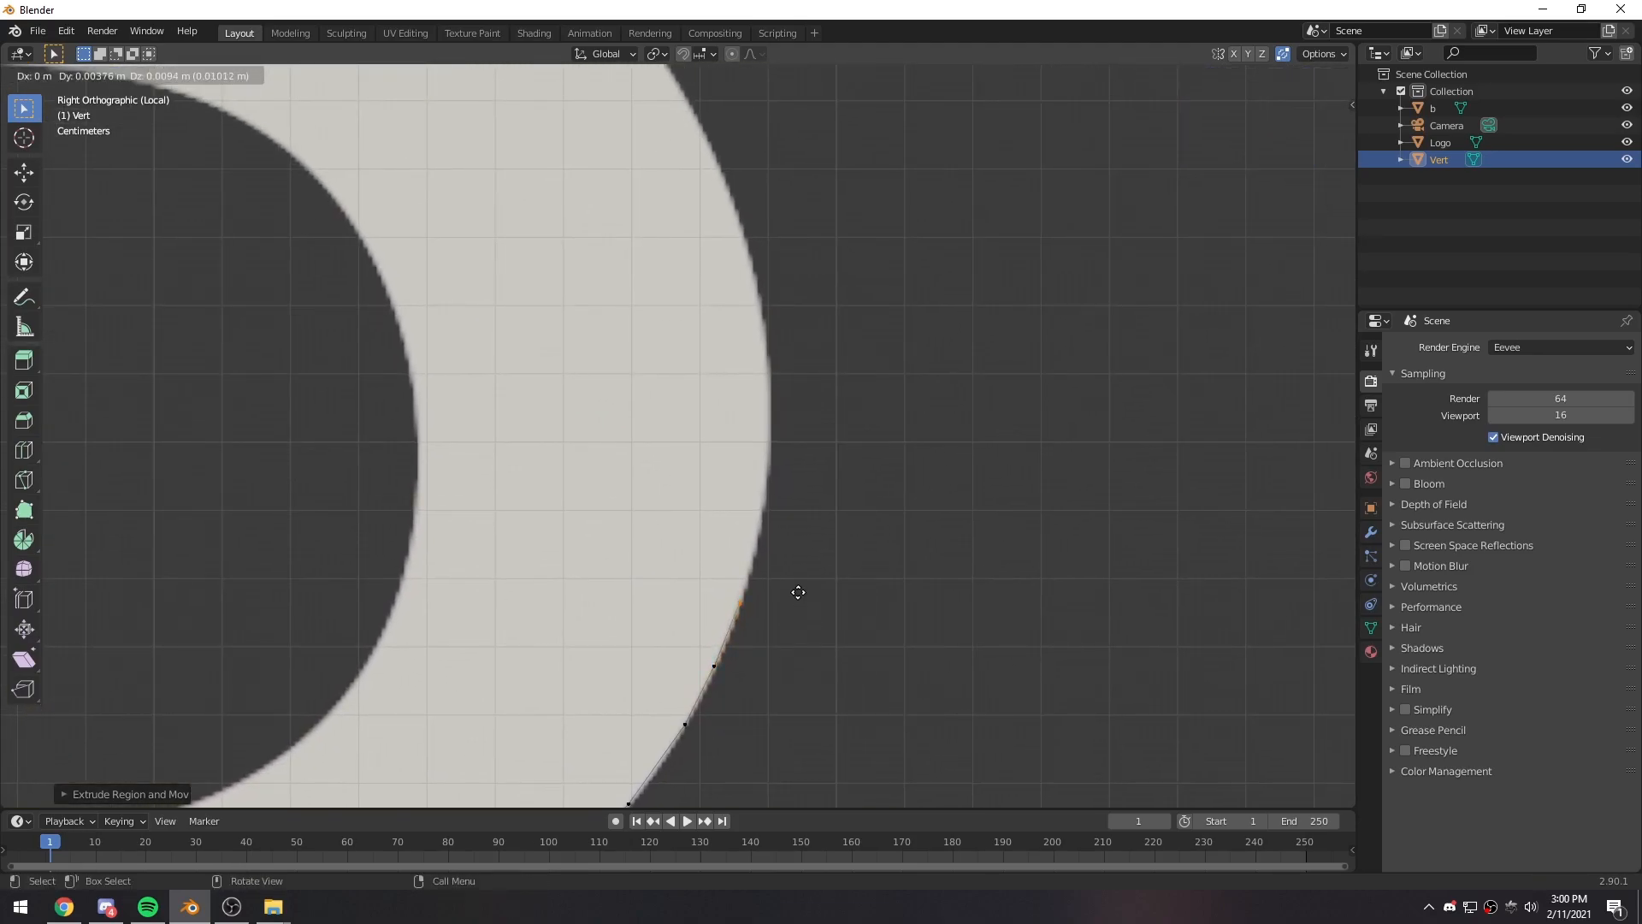
left_click(798, 592)
scroll(792, 561, "down", 4)
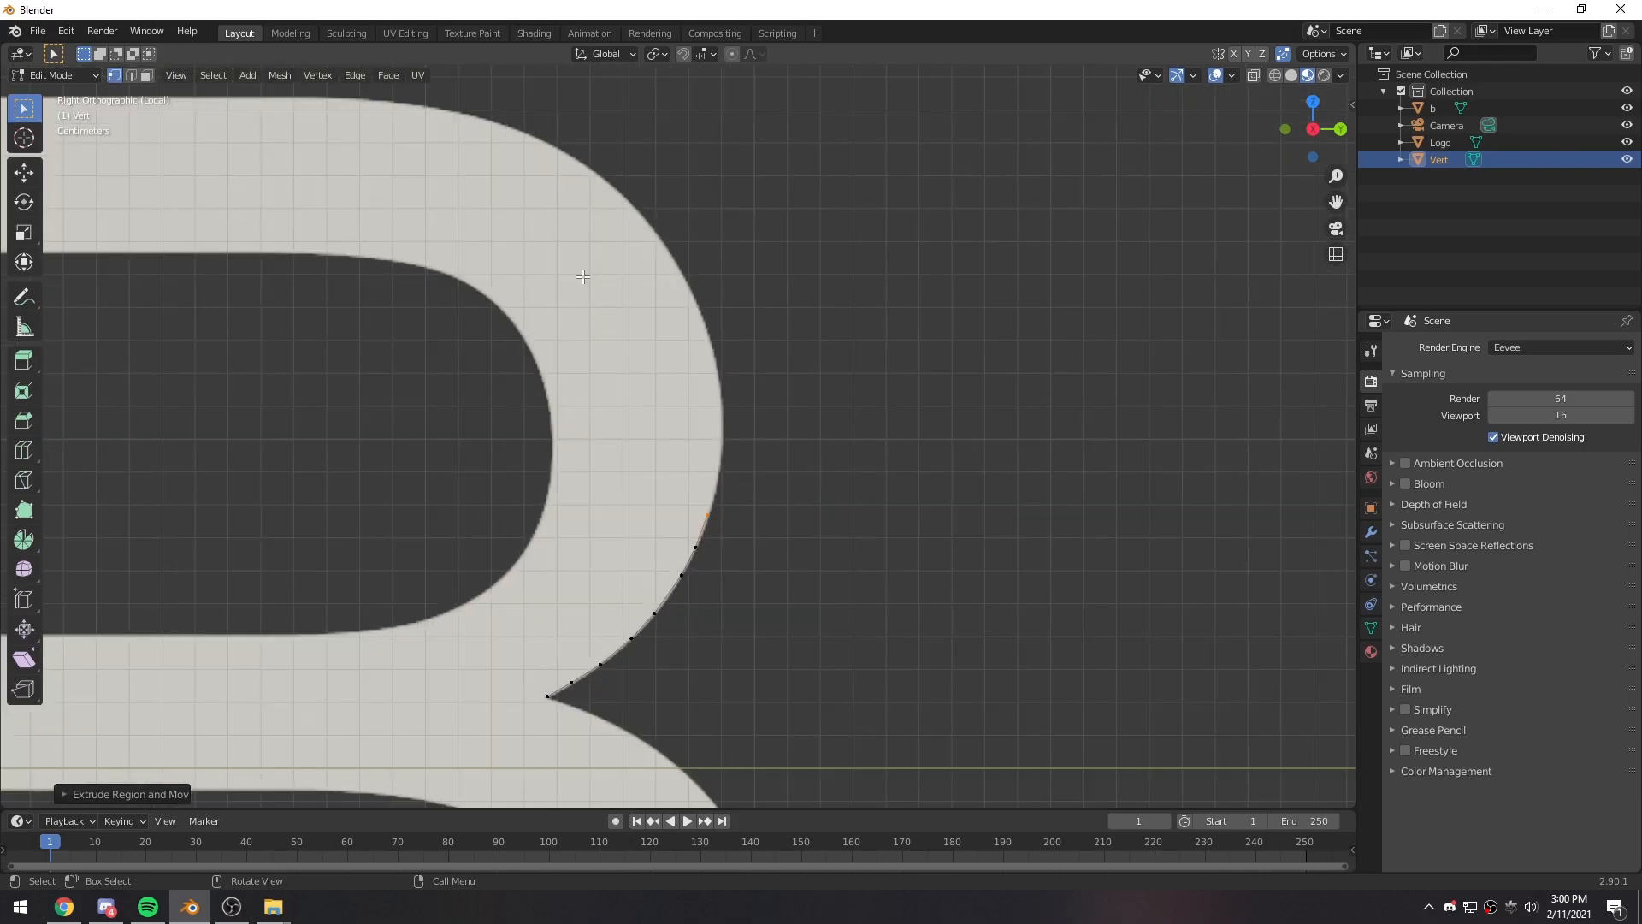
scroll(643, 634, "up", 6)
middle_click_drag(848, 668, 745, 585, "shift")
key("e")
left_click(744, 628)
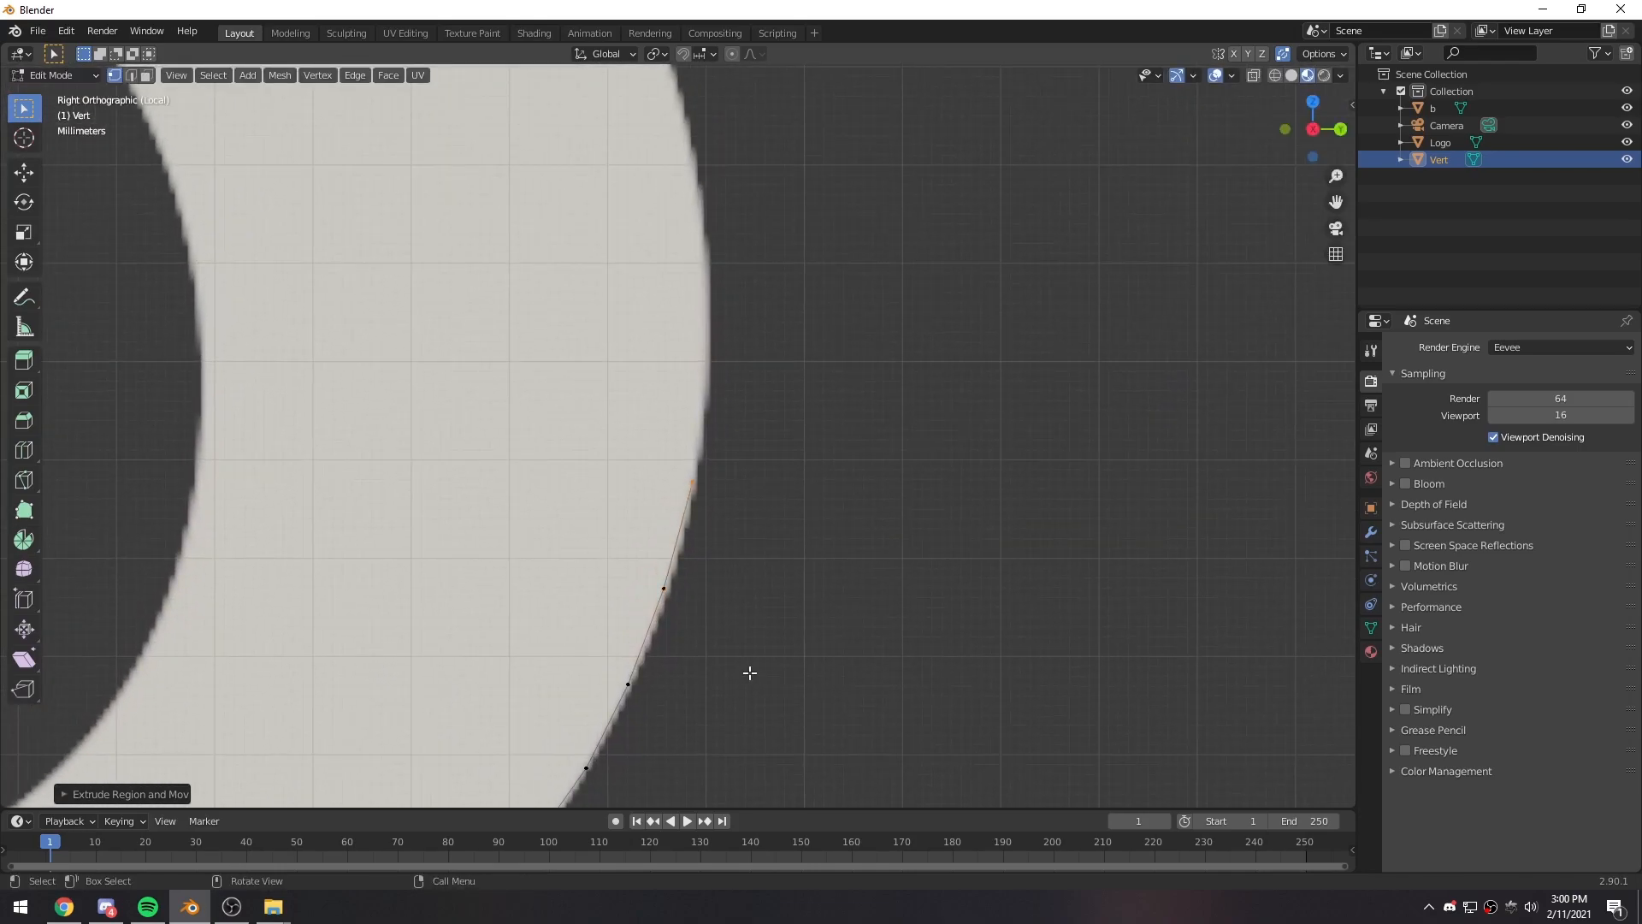
- Extrude four closely spaced vertices around the widest part of the B's upper bowl
scroll(744, 634, "down", 4)
middle_click_drag(773, 485, 769, 604, "shift")
scroll(771, 601, "up", 2)
middle_click_drag(817, 502, 801, 572, "shift")
scroll(801, 572, "up", 1)
key("e")
left_click(786, 502)
key("e")
left_click(783, 376)
key("e")
left_click(771, 287)
key("e")
left_click(748, 189)
- Extrude five widely spaced vertices over the upper bowl's top curve and onto the B's straight top edge
scroll(825, 462, "down", 4)
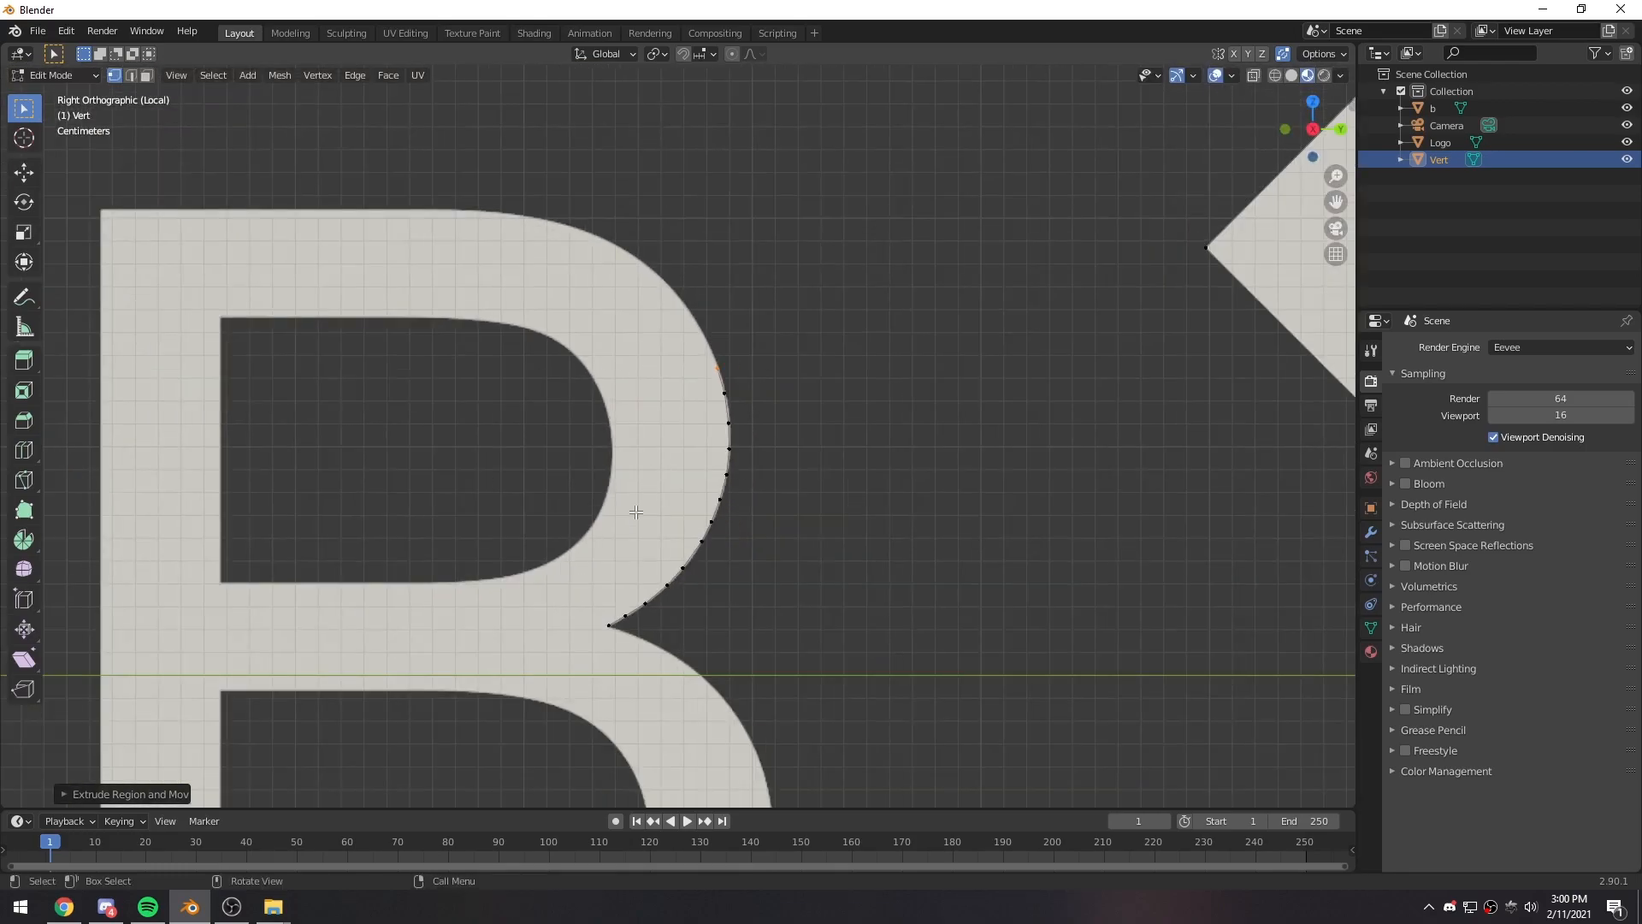
scroll(636, 512, "up", 3)
middle_click_drag(855, 347, 825, 493, "shift")
scroll(817, 513, "down", 6)
middle_click_drag(755, 642, 770, 508, "shift")
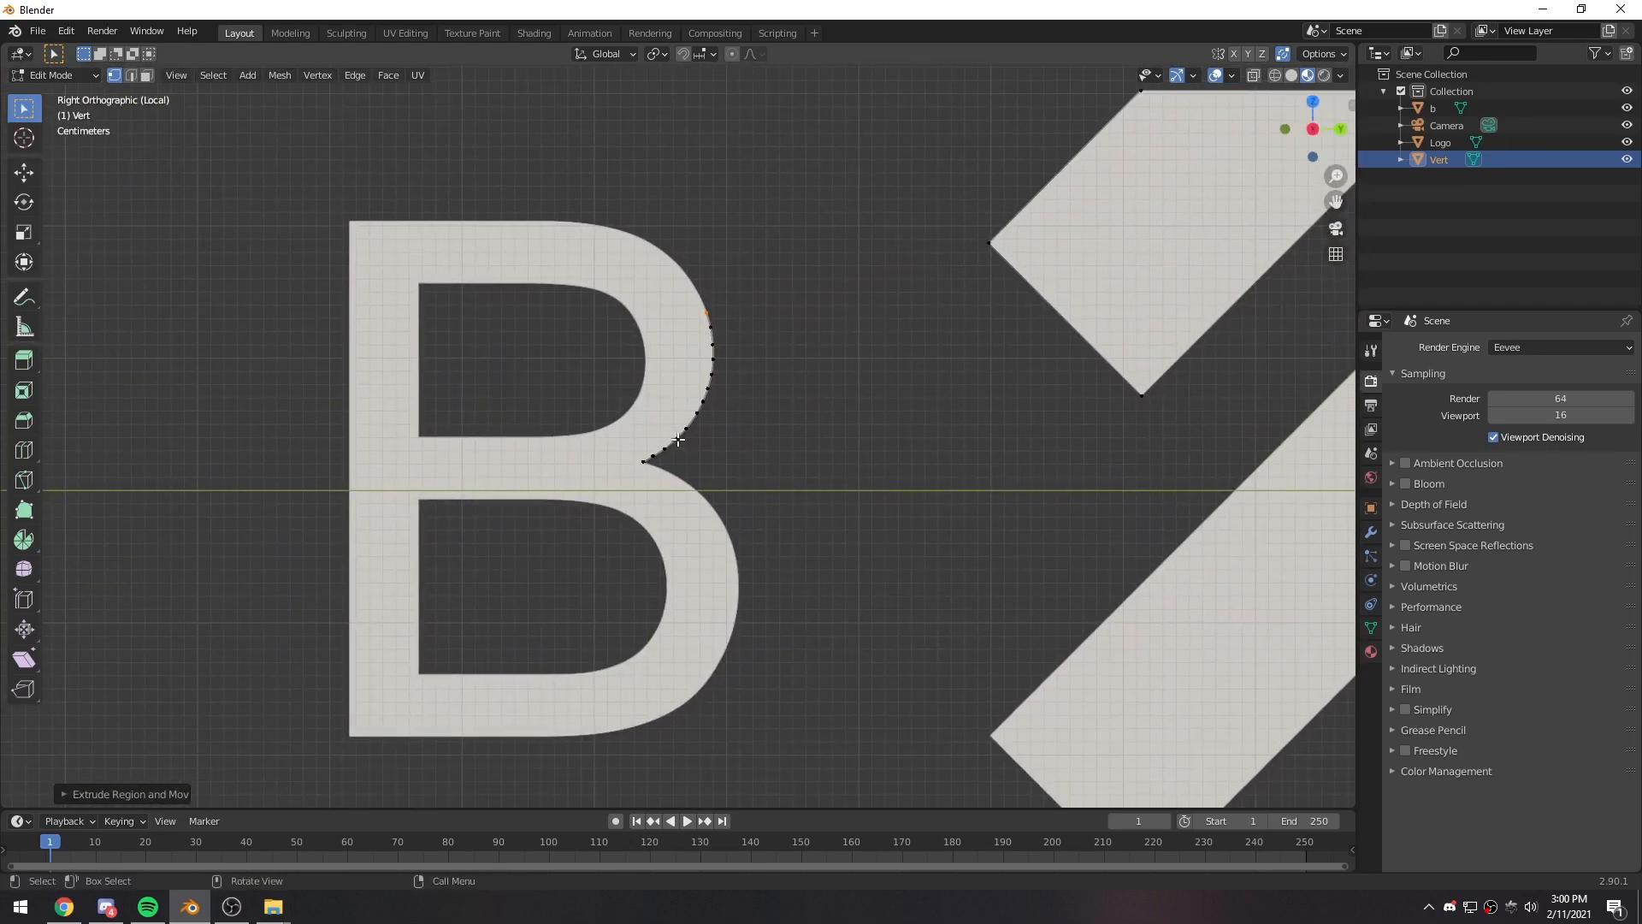
scroll(737, 345, "up", 6)
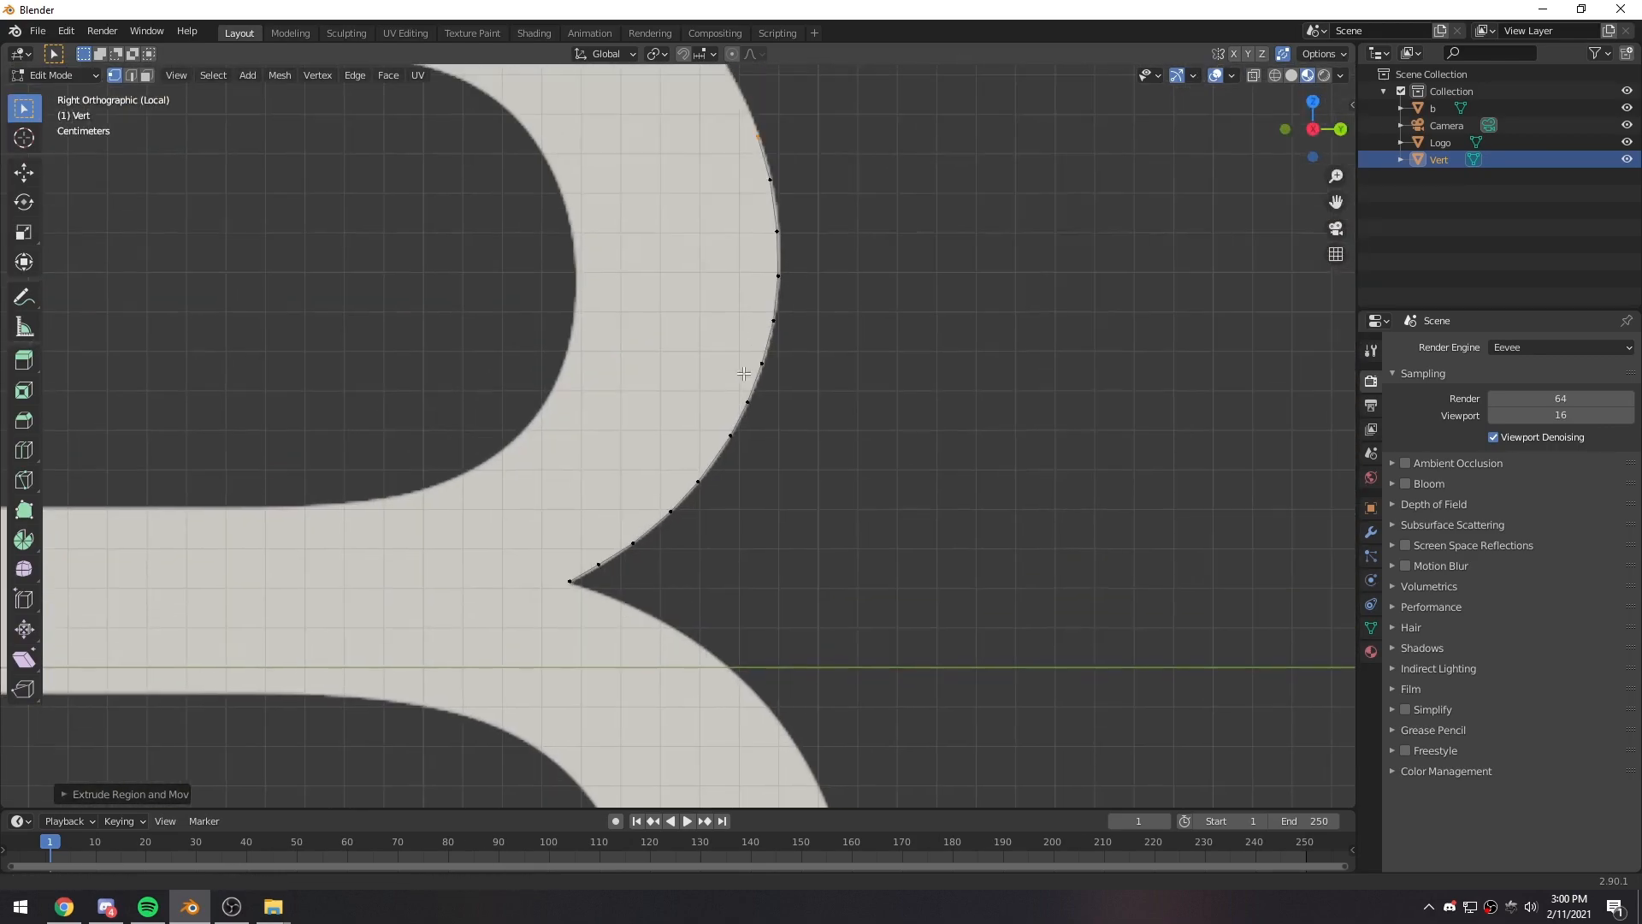
key("e")
left_click(850, 498)
key("e")
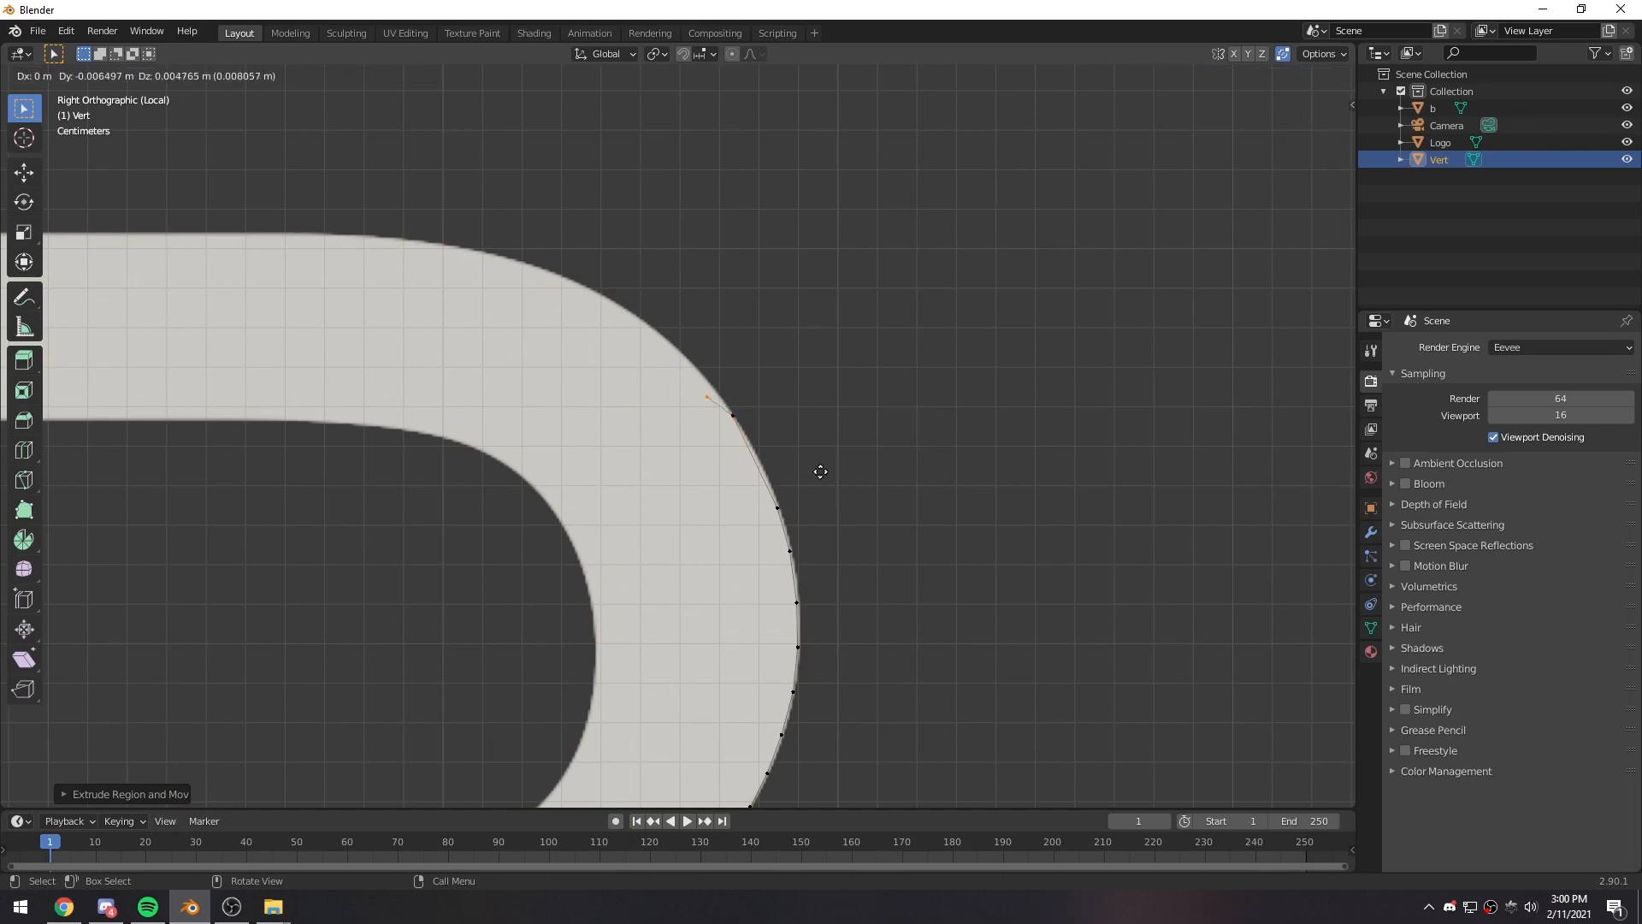
left_click(767, 408)
key("e")
left_click(630, 341)
key("e")
left_click(470, 316)
key("e")
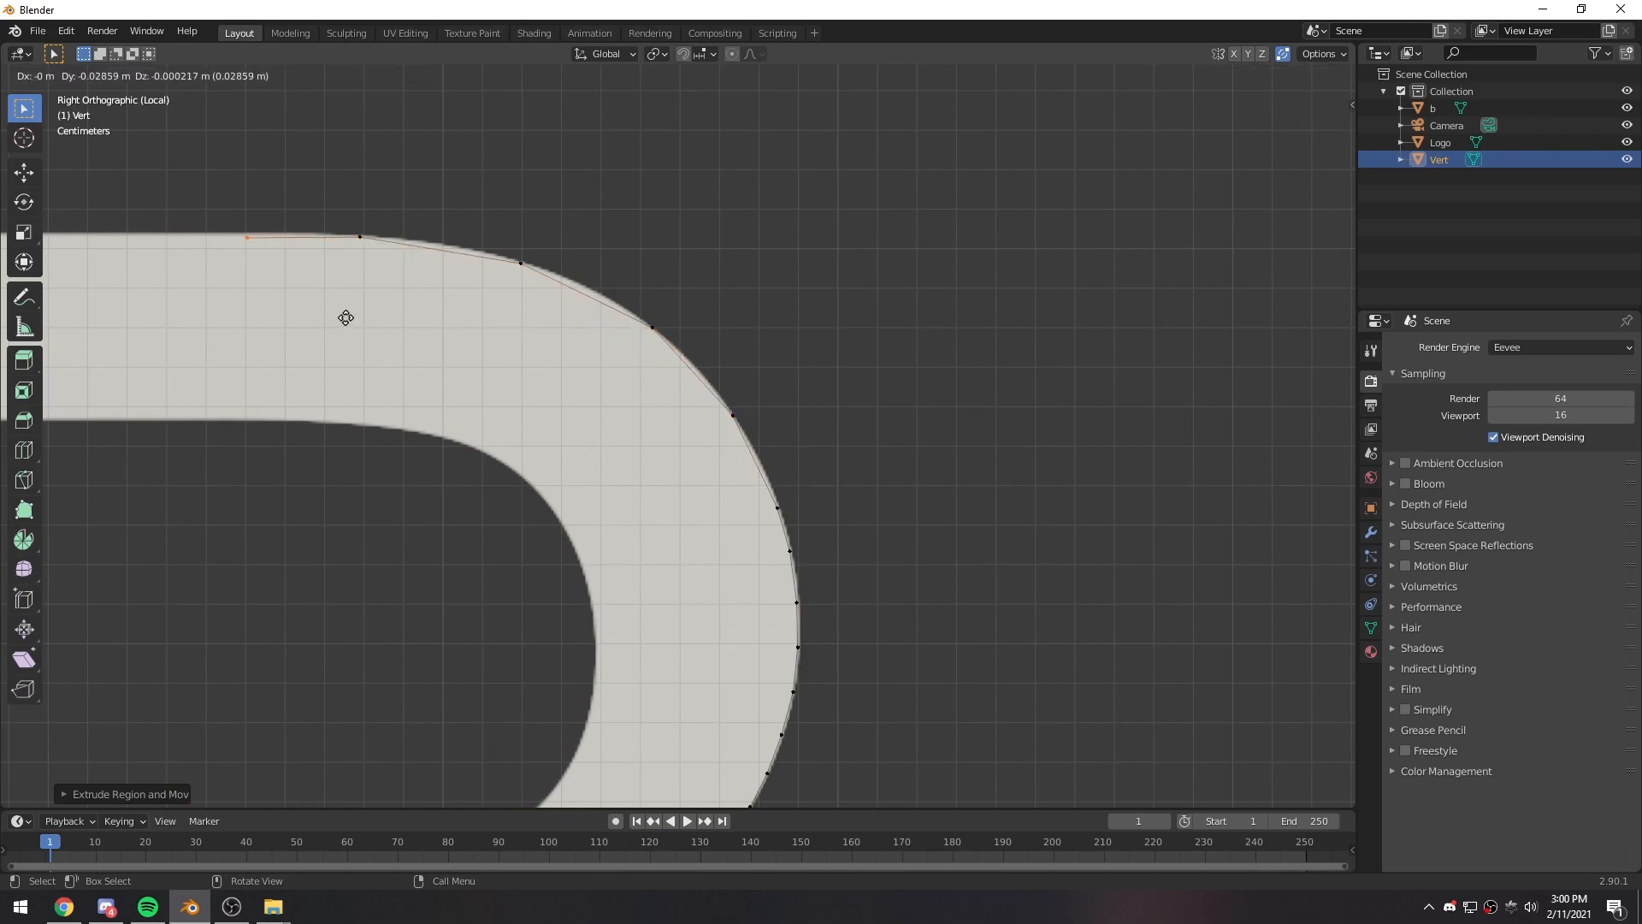
left_click(315, 315)
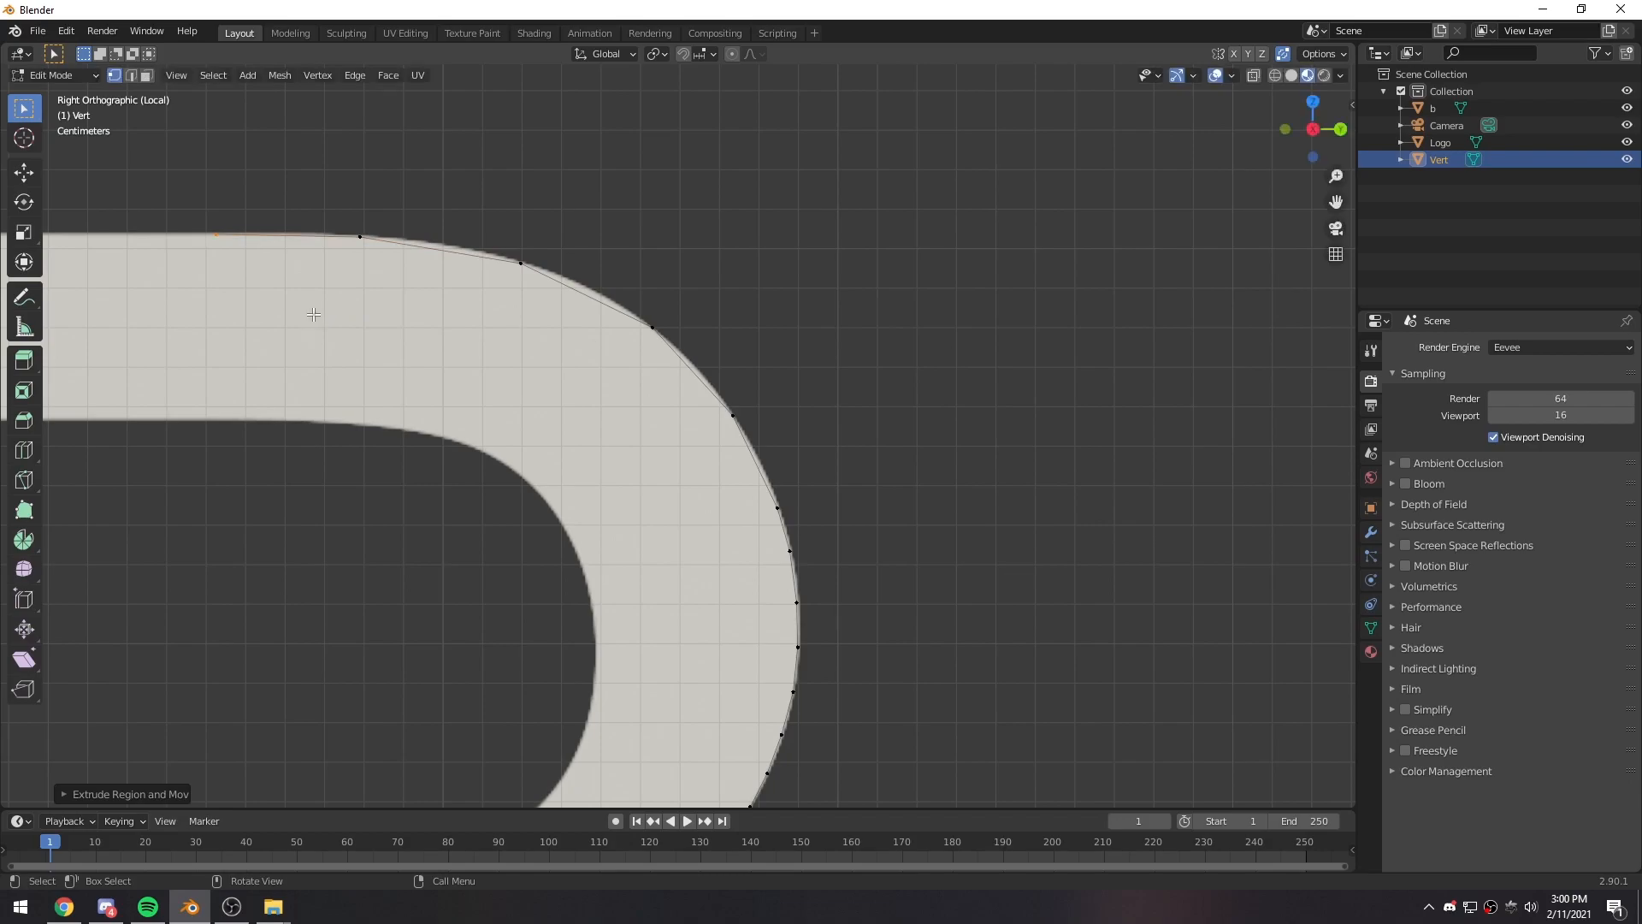
- Box-select the partial outline traced on the B and delete its vertices
scroll(314, 315, "down", 6)
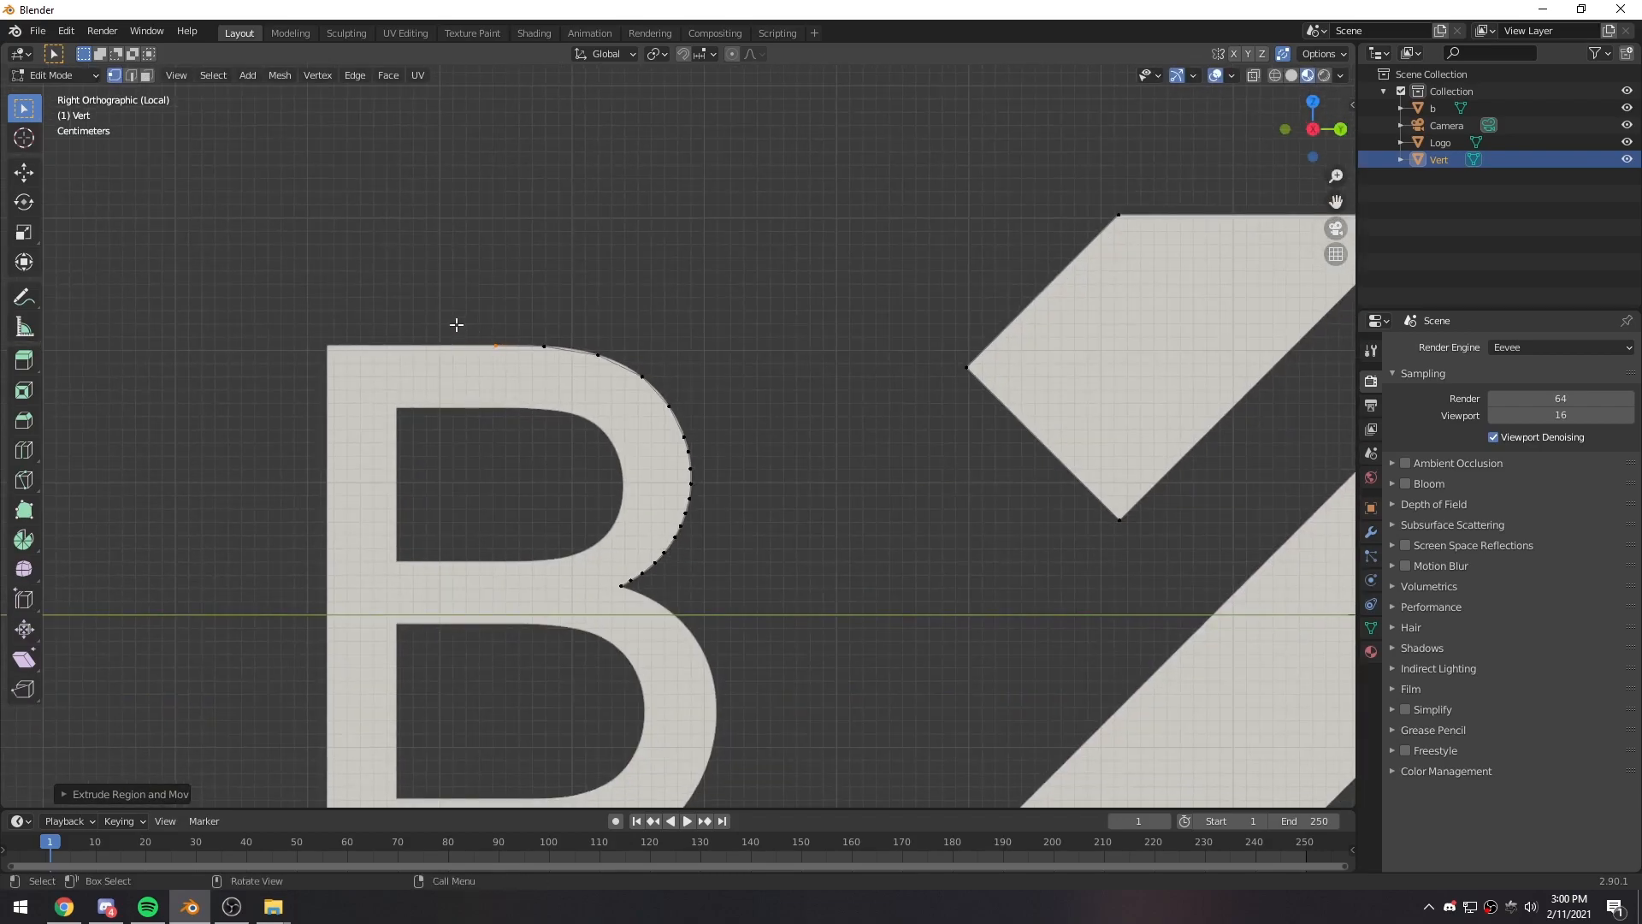
left_click_drag(403, 264, 727, 639)
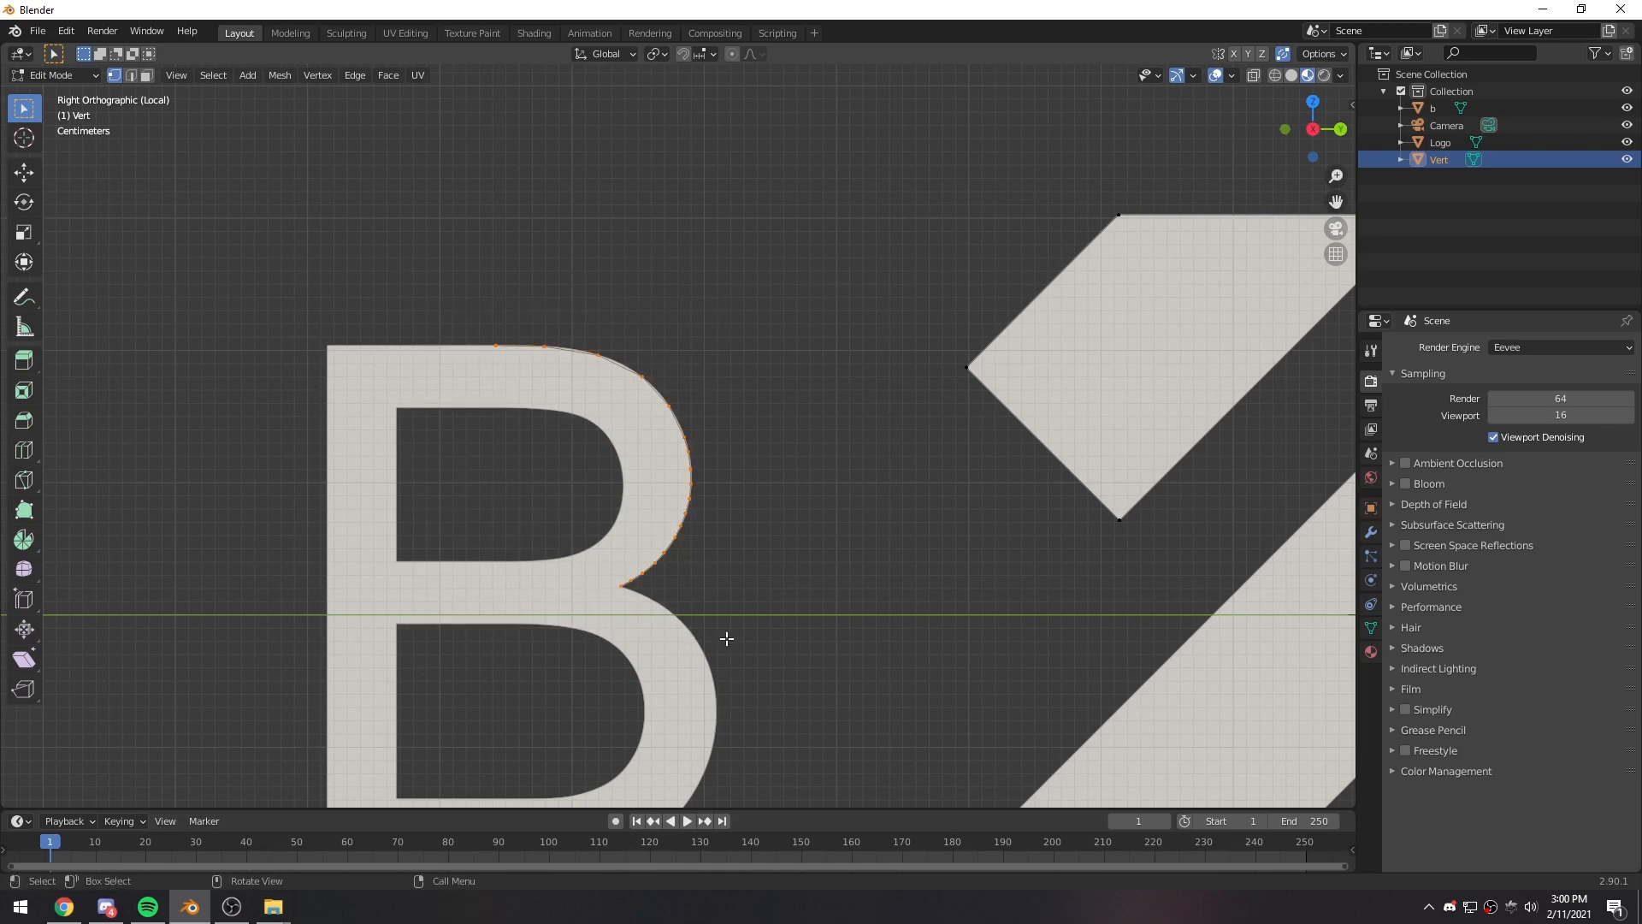
key("x")
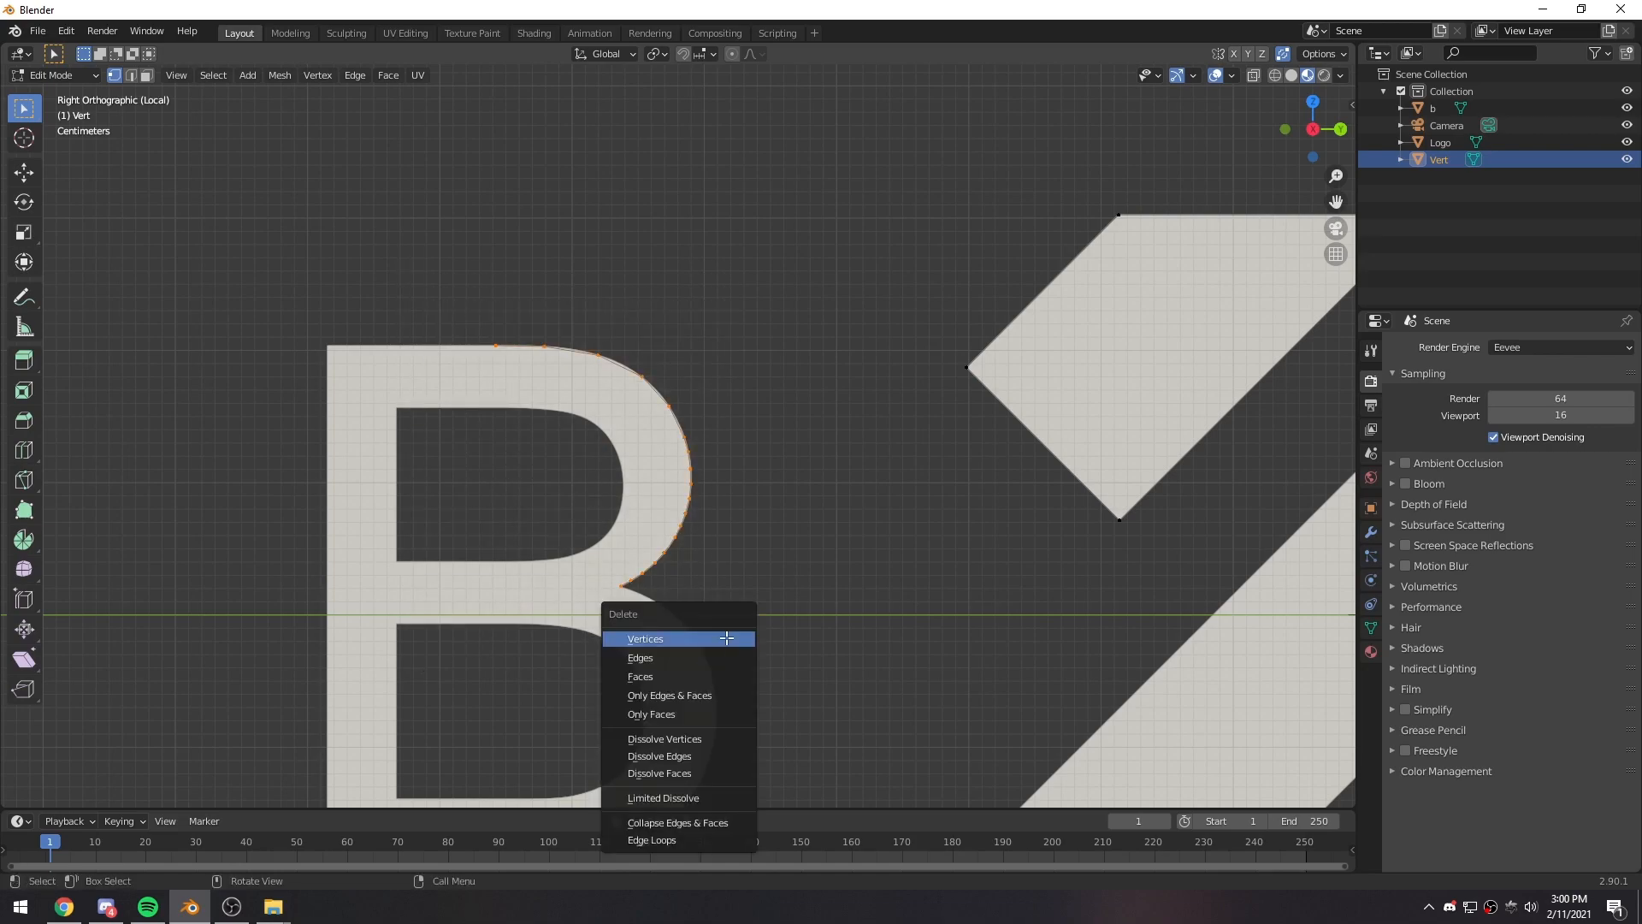
left_click(726, 638)
- Return to Object Mode and delete the letter B image plane
scroll(719, 615, "down", 3)
middle_click_drag(706, 601, 648, 545, "shift")
key("Tab")
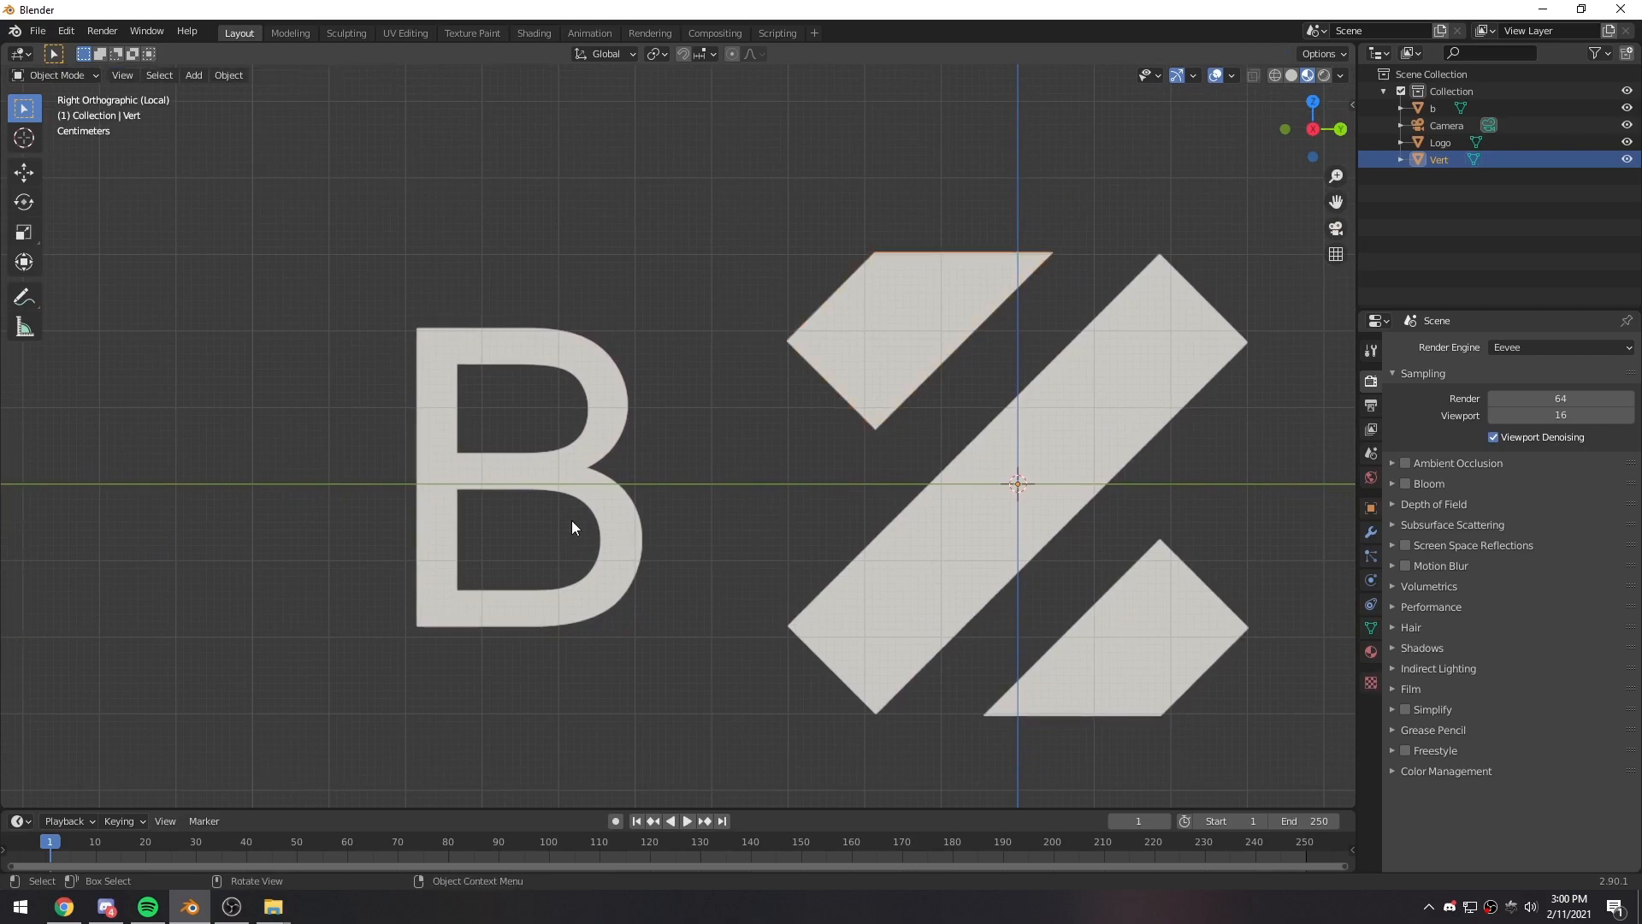
left_click(609, 520)
key("Delete")
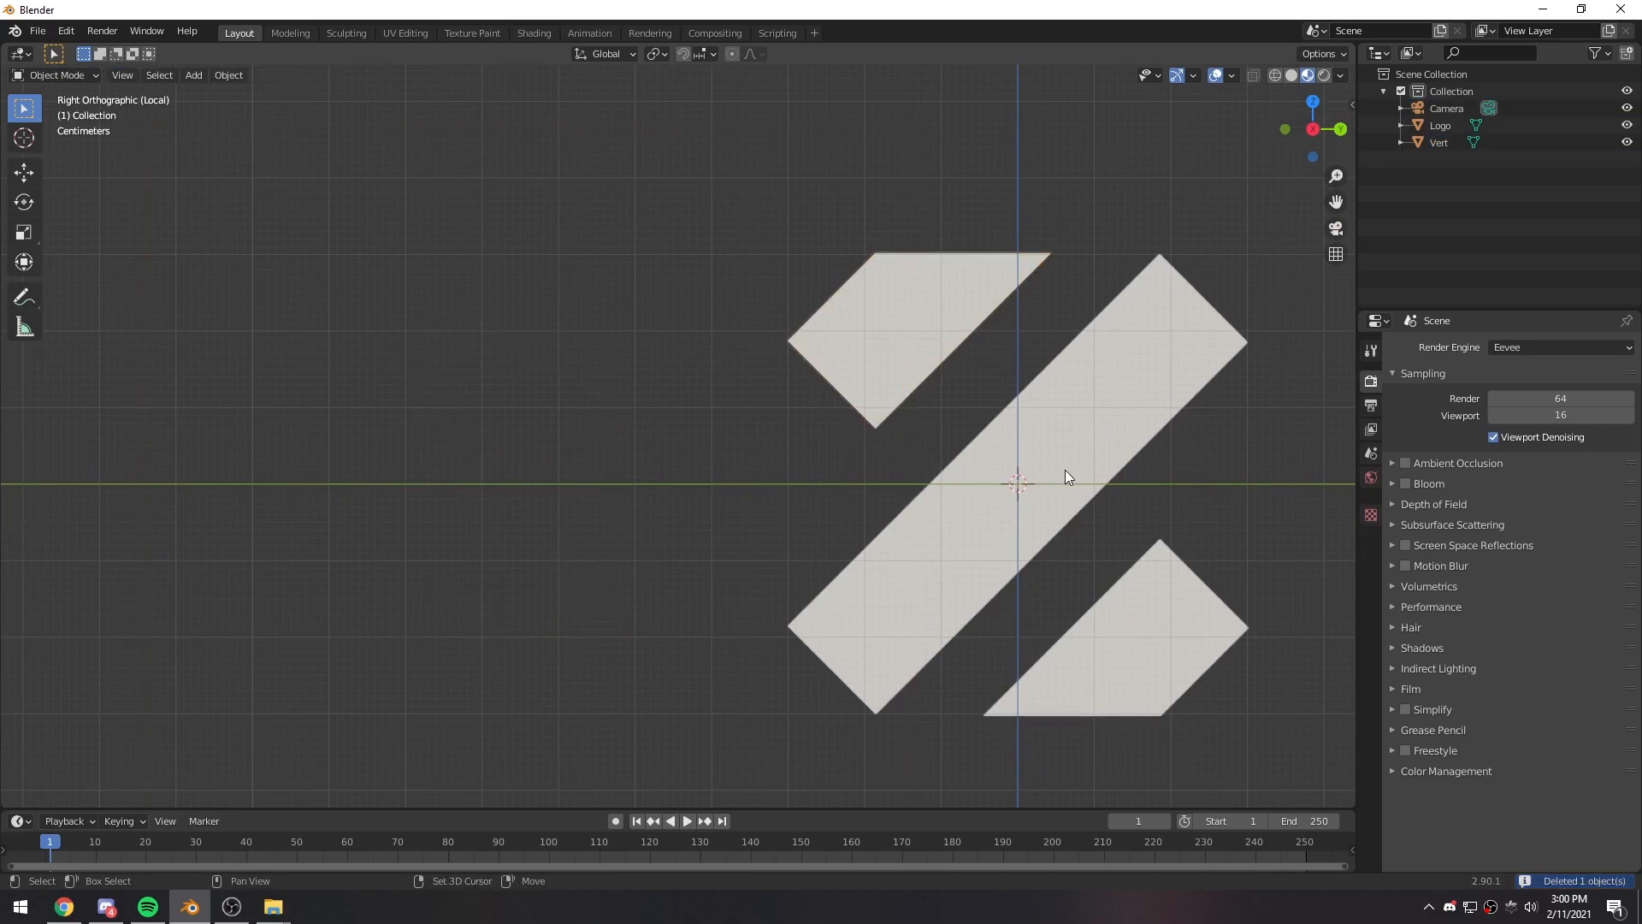
middle_click_drag(1065, 470, 834, 486, "shift")
left_click(890, 419)
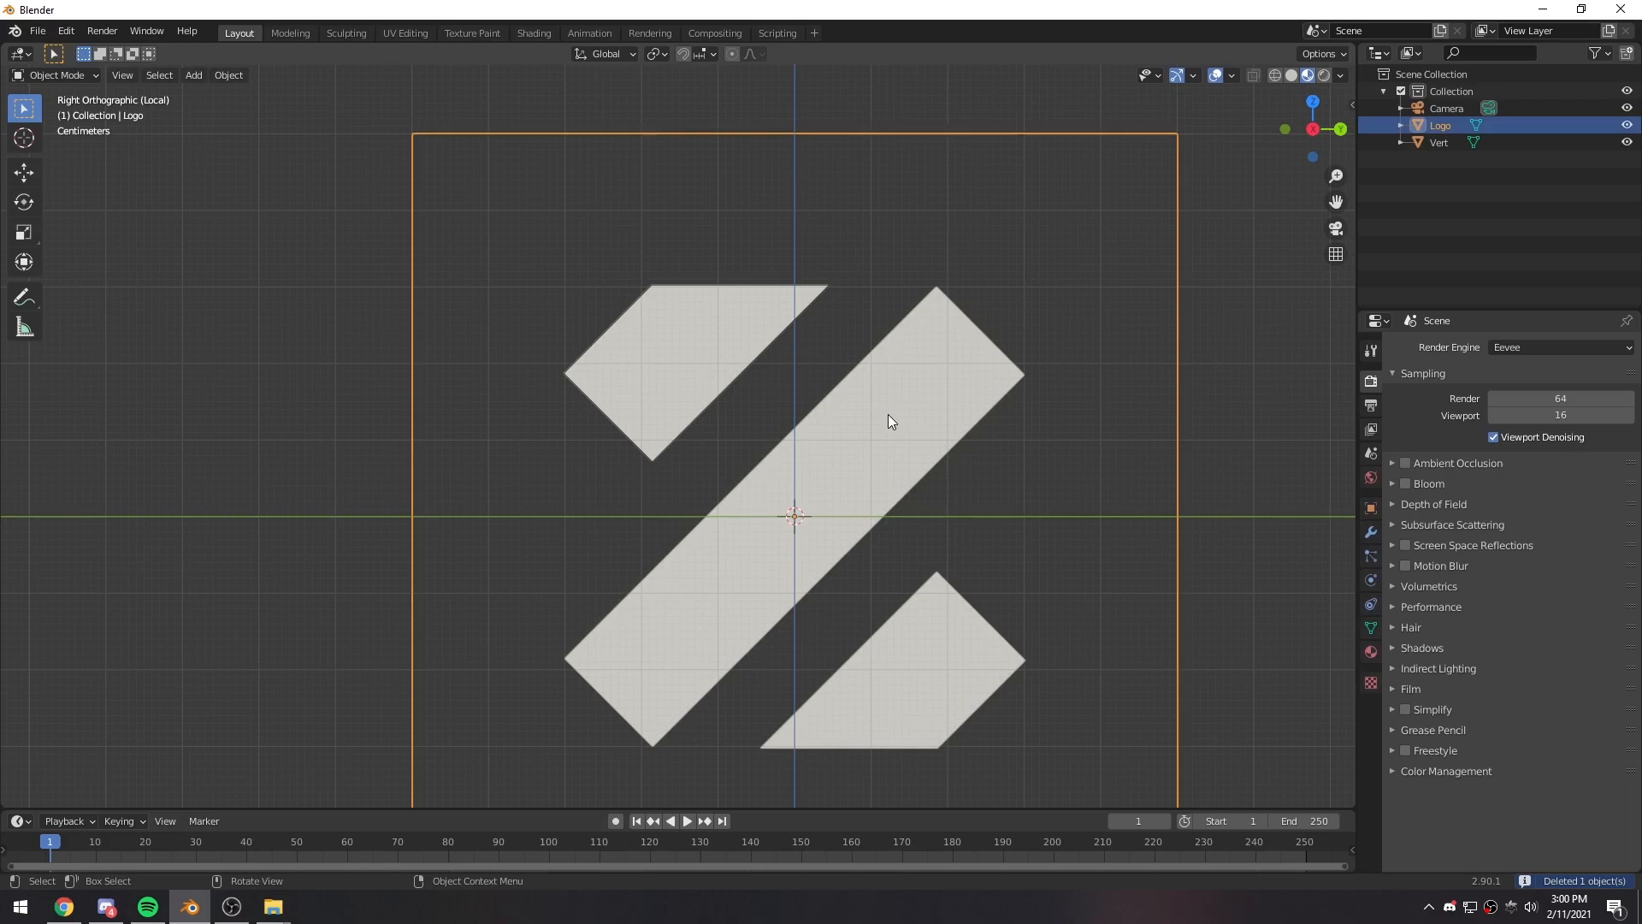
key("Tab")
left_click(1444, 144)
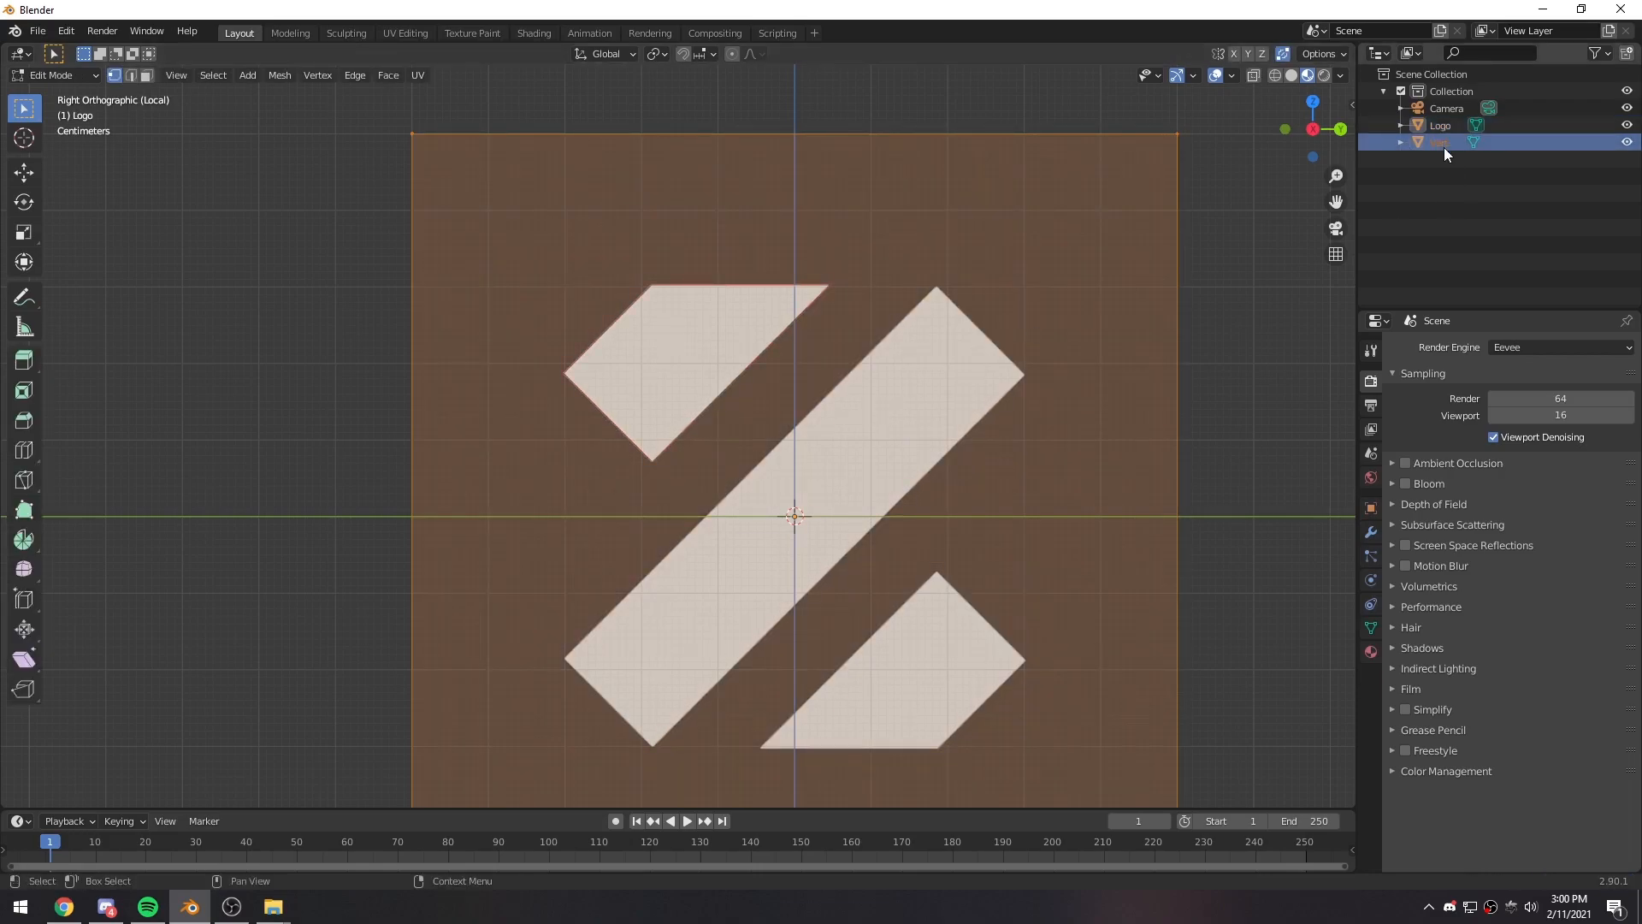
key("Tab")
key("Tab")
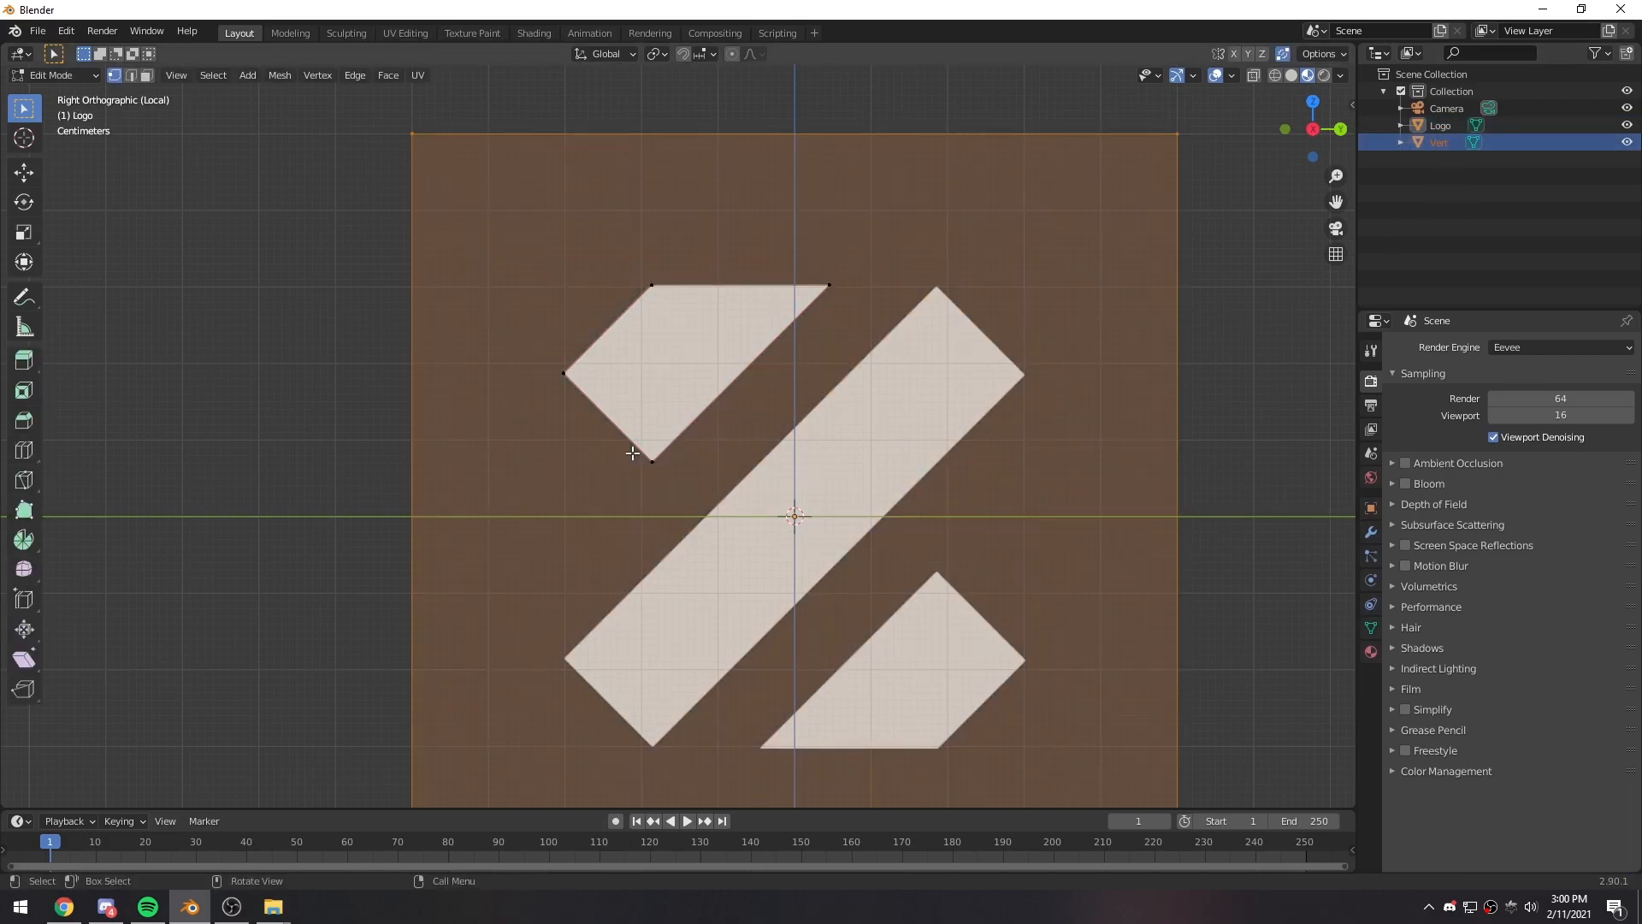
key("Tab")
- Enter Edit Mode on the Vert object and add a new single vertex to its mesh
left_click(1444, 143)
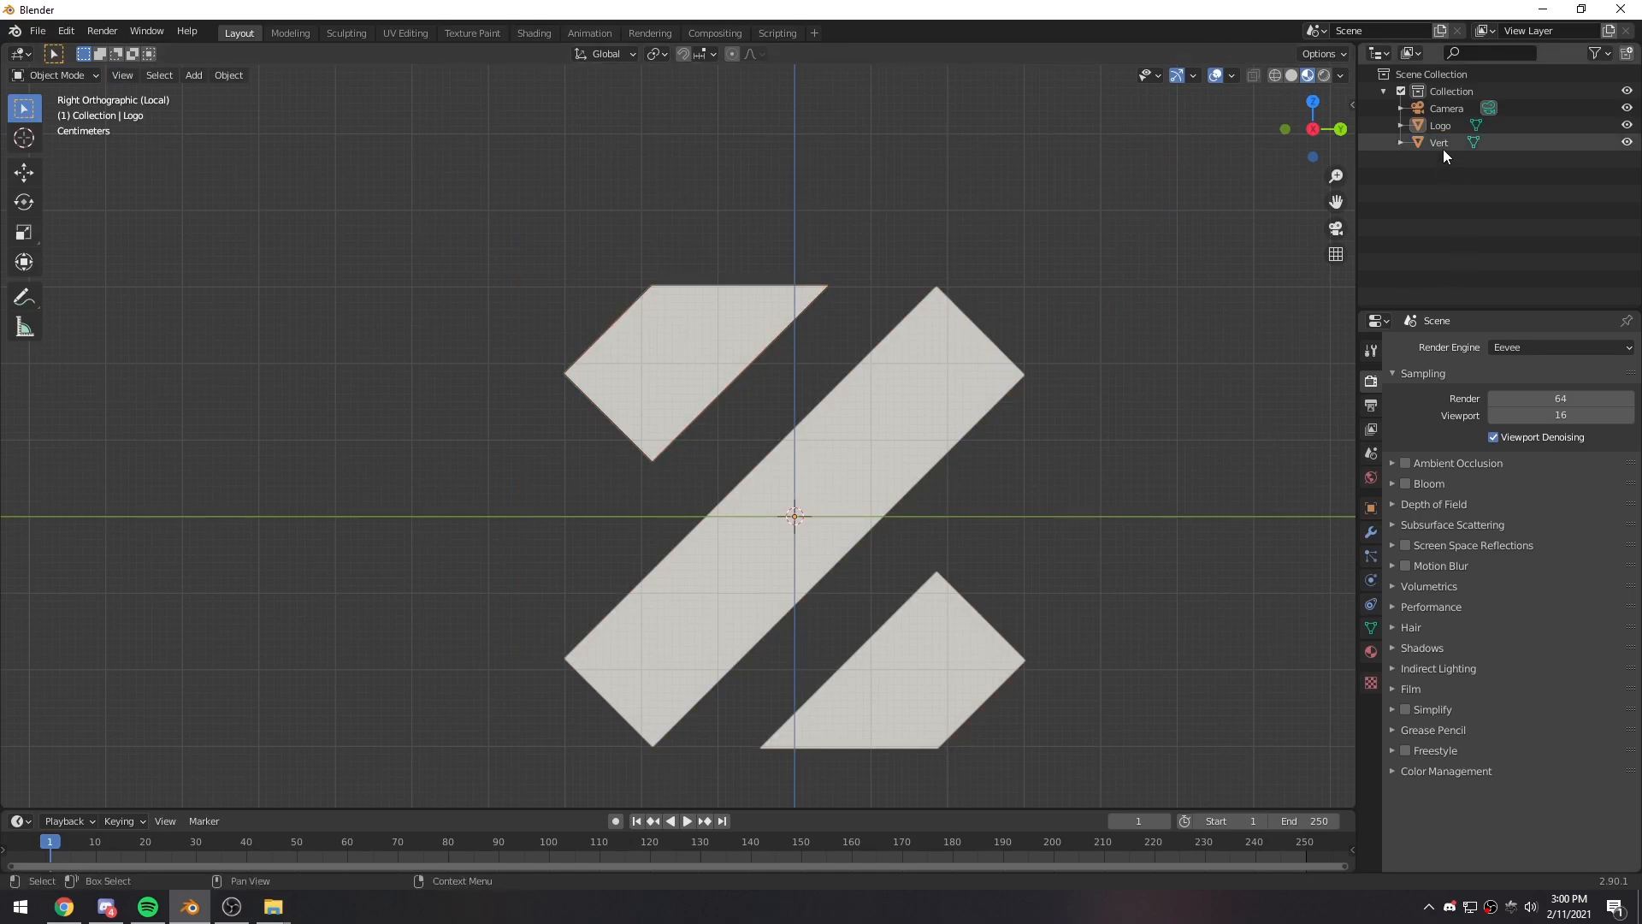
key("Tab")
scroll(696, 458, "up", 6)
middle_click_drag(773, 383, 621, 636, "shift")
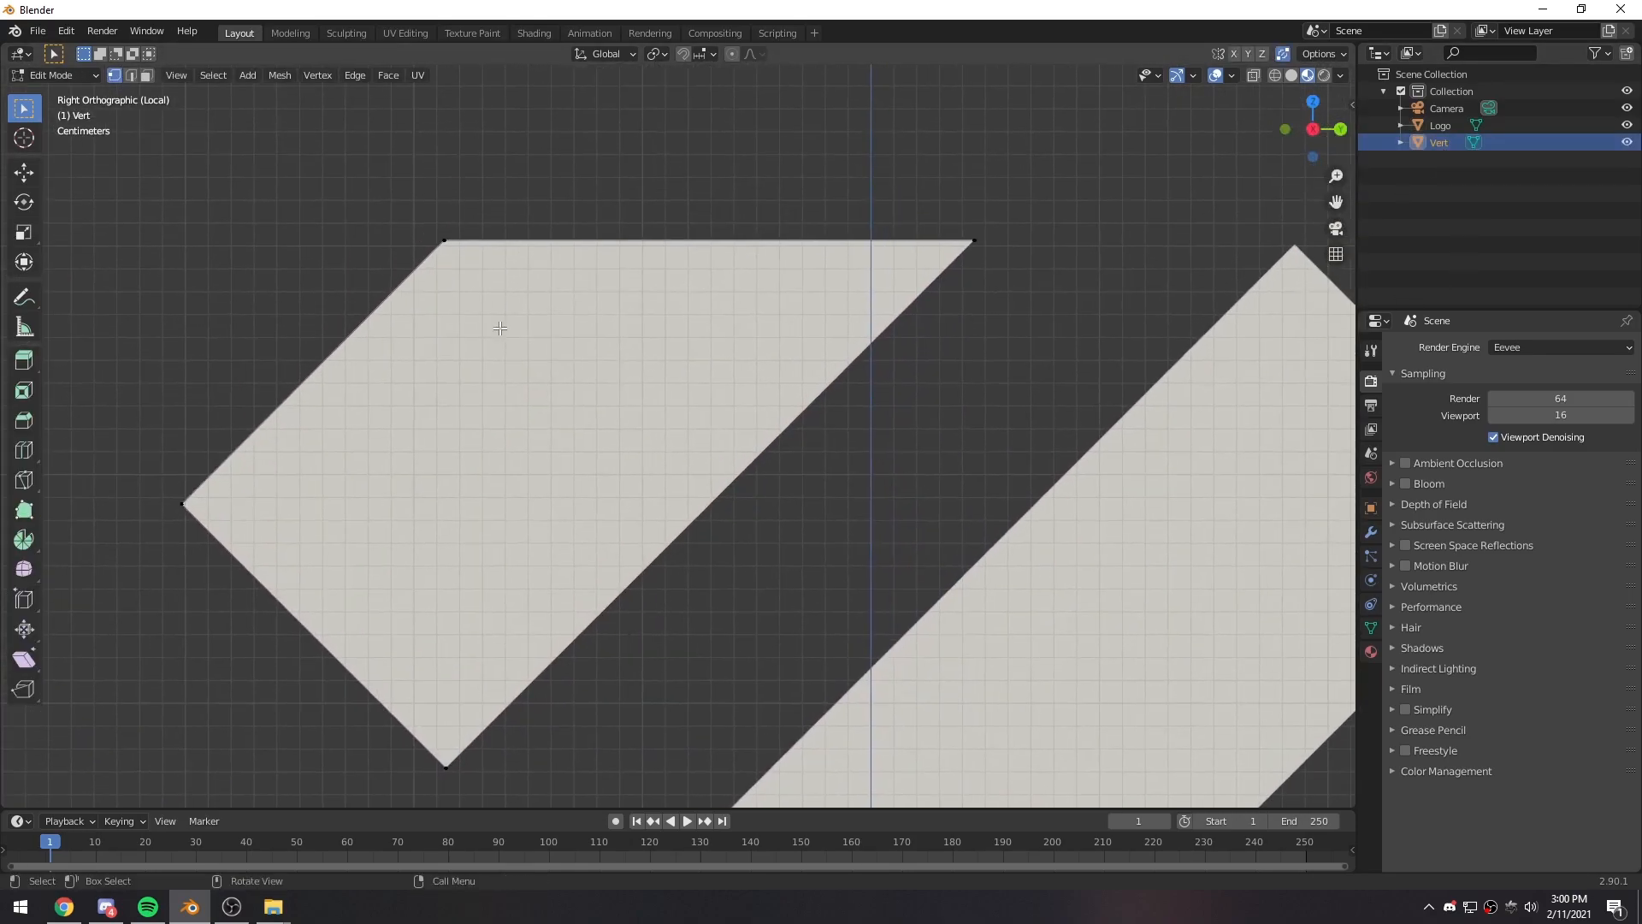
middle_click_drag(965, 486, 598, 411, "shift")
scroll(597, 411, "down", 1)
middle_click_drag(608, 605, 748, 342, "shift")
key("shift+a")
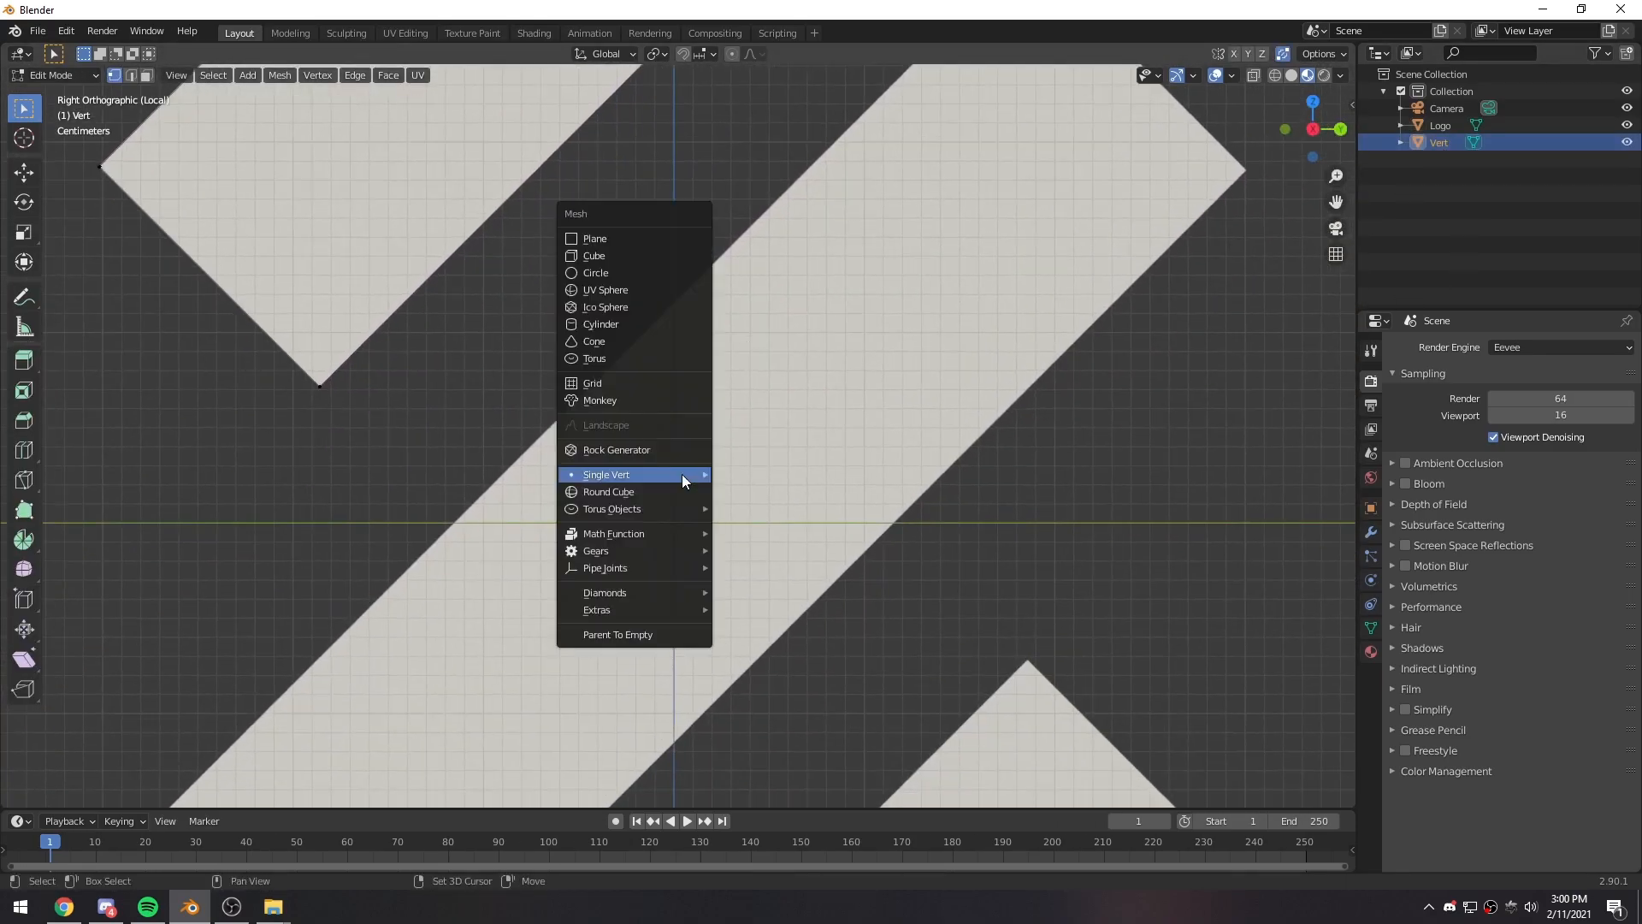
mouse_move(640, 476)
left_click(757, 472)
- Move the new vertex onto the top corner of the logo's long diagonal bar
middle_click_drag(825, 484, 818, 587, "shift")
key("g")
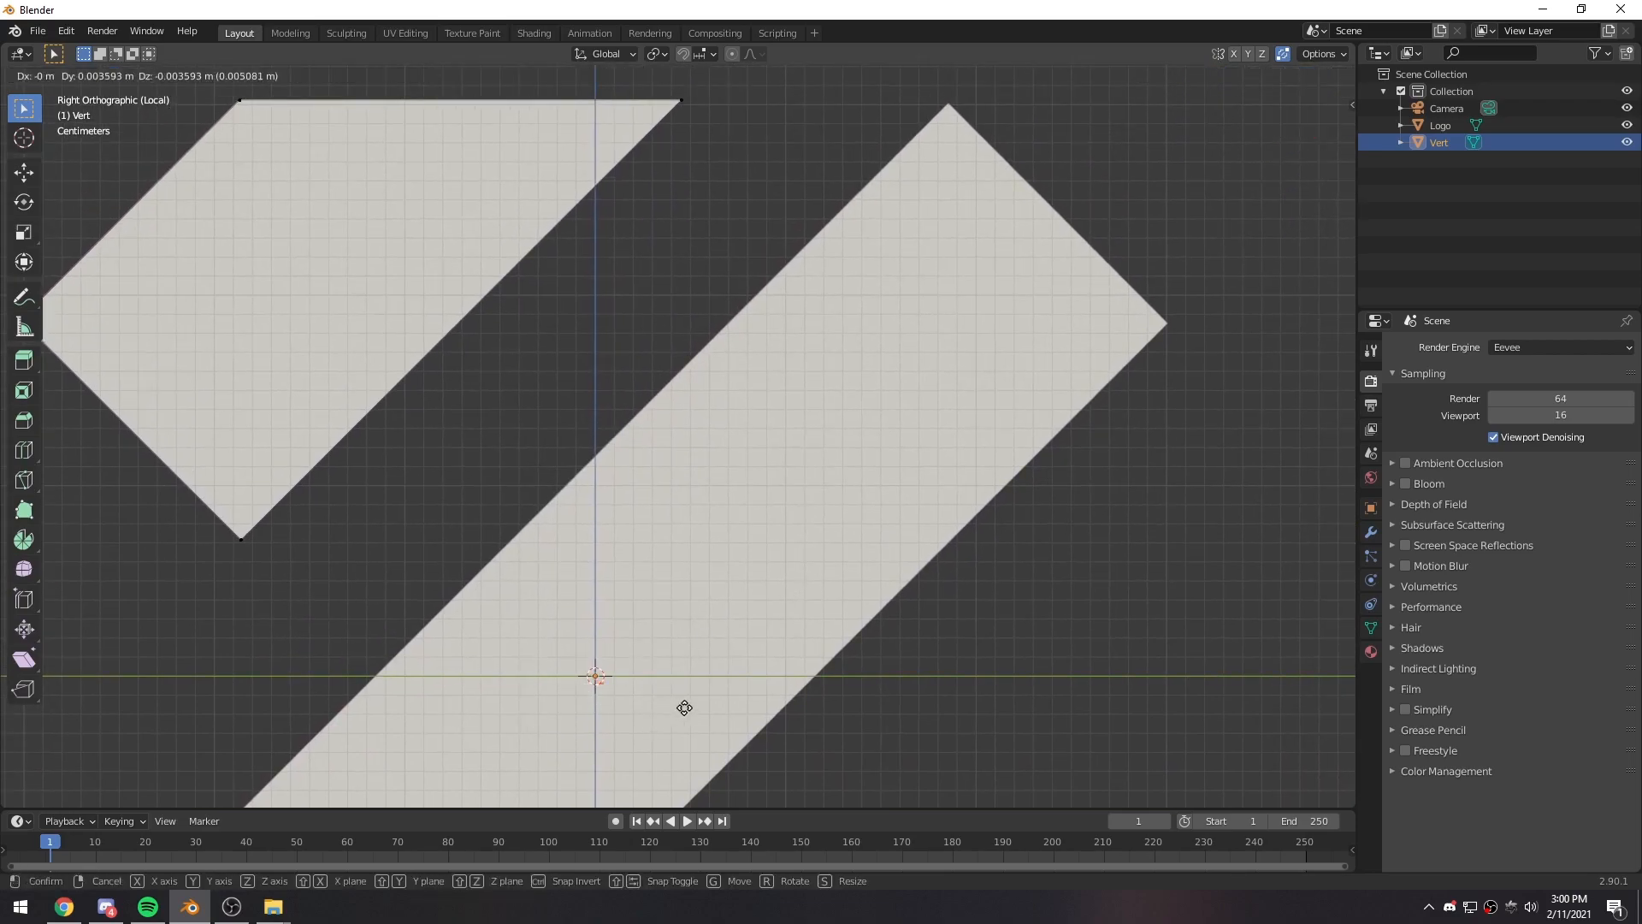
left_click(1021, 132)
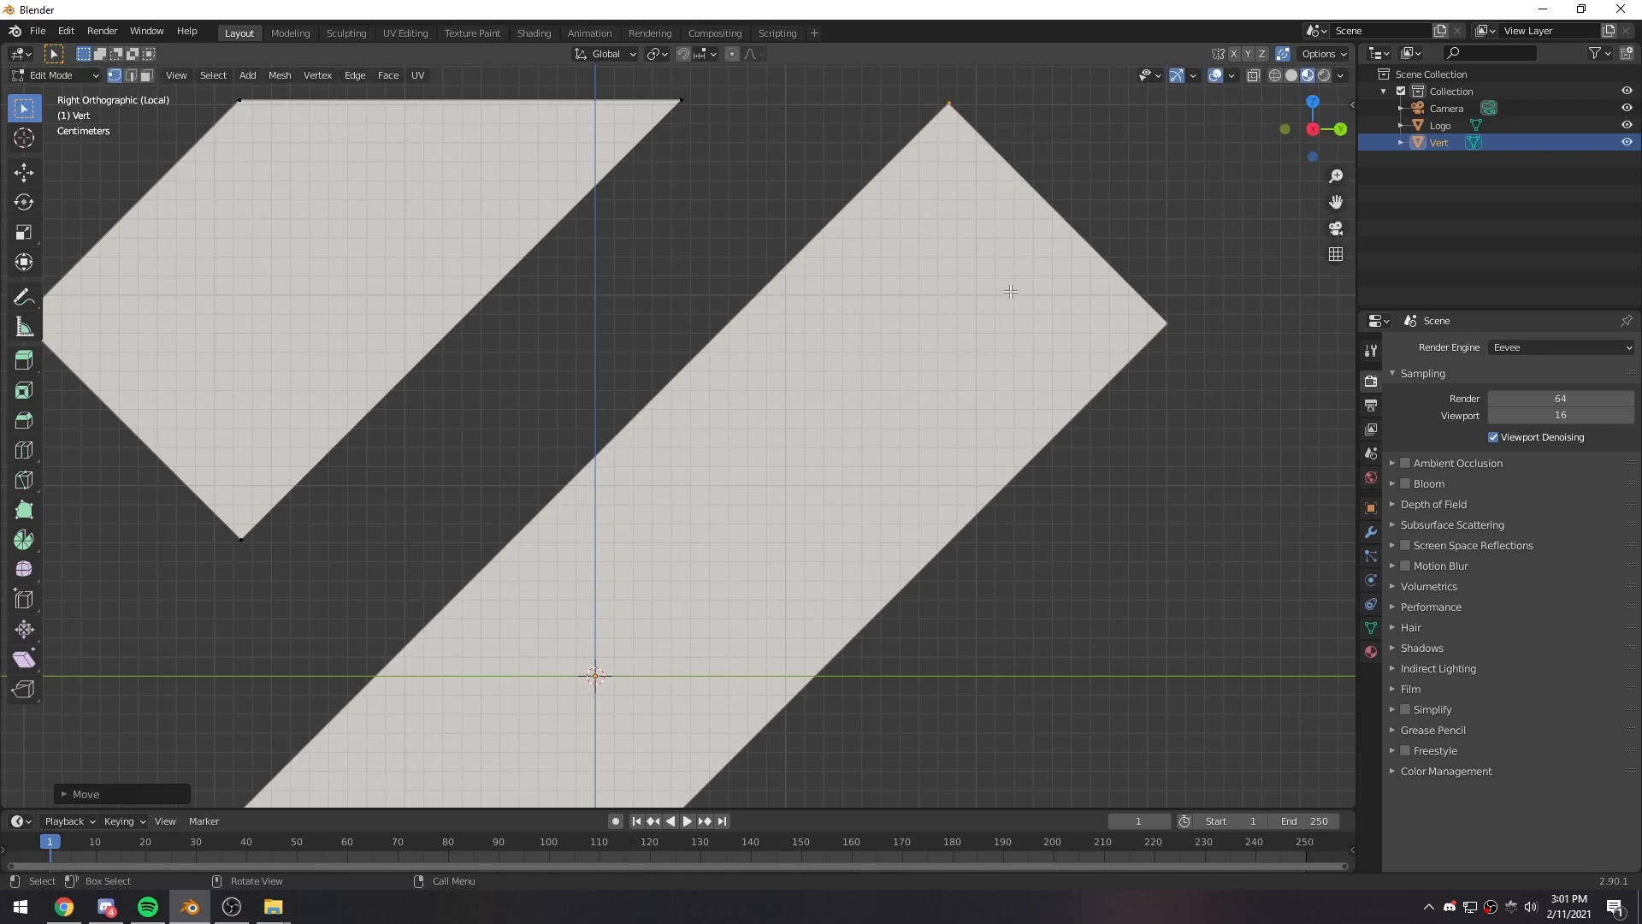
- Exit local view, select all vertices of the three traced outlines and fill them with faces
key("KP_Divide")
scroll(673, 449, "down", 4)
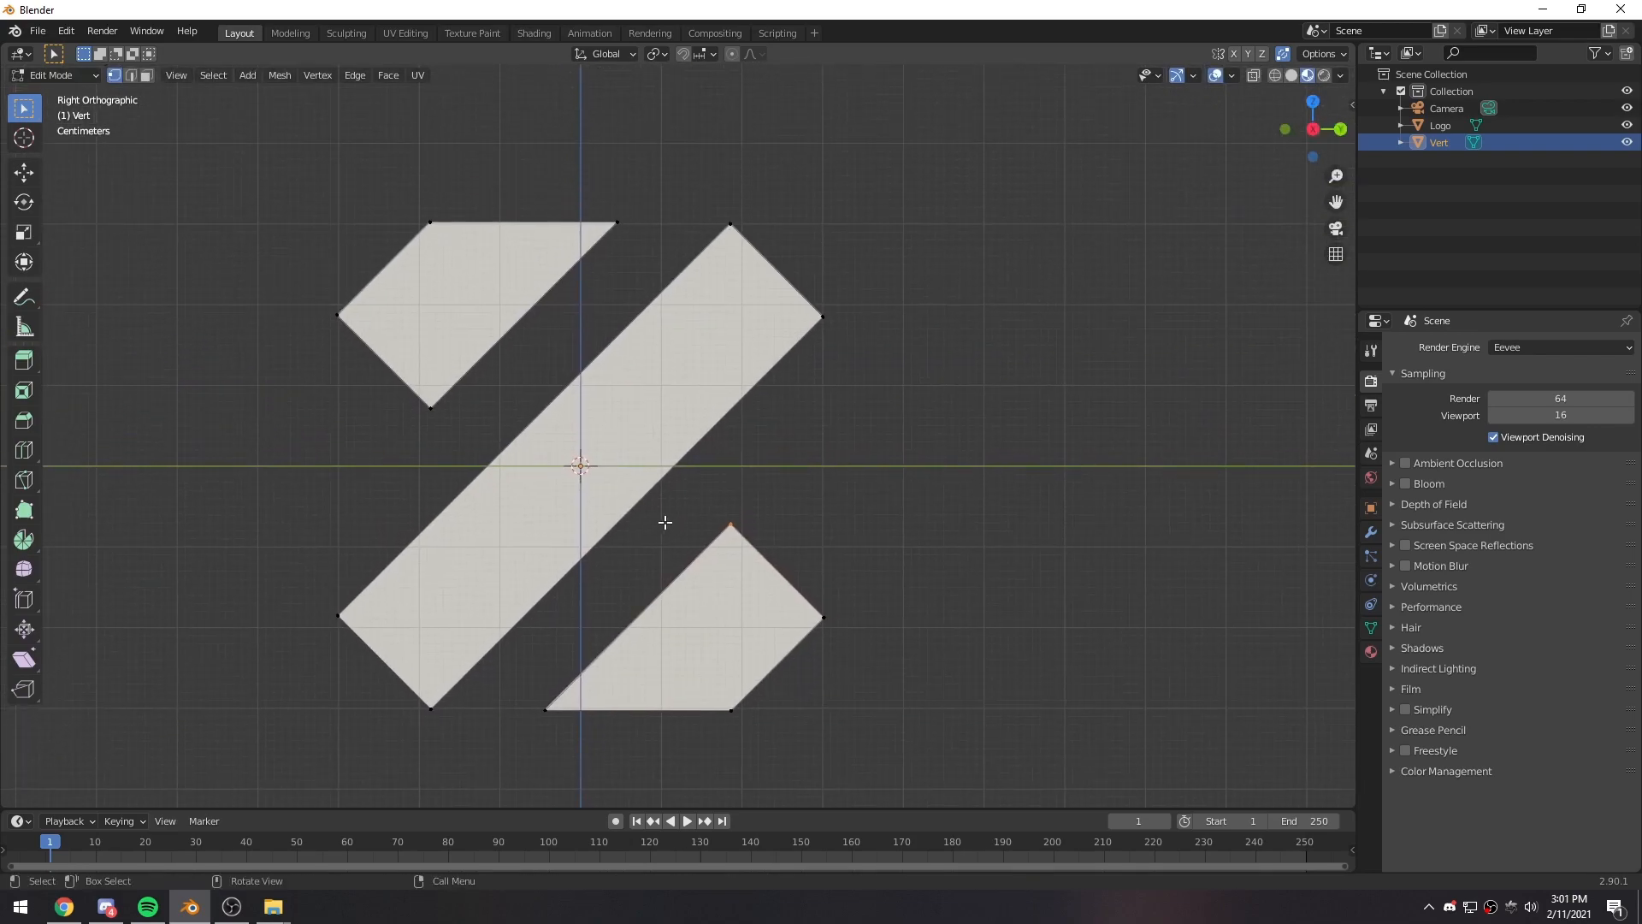
middle_click_drag(659, 425, 648, 514)
key("a")
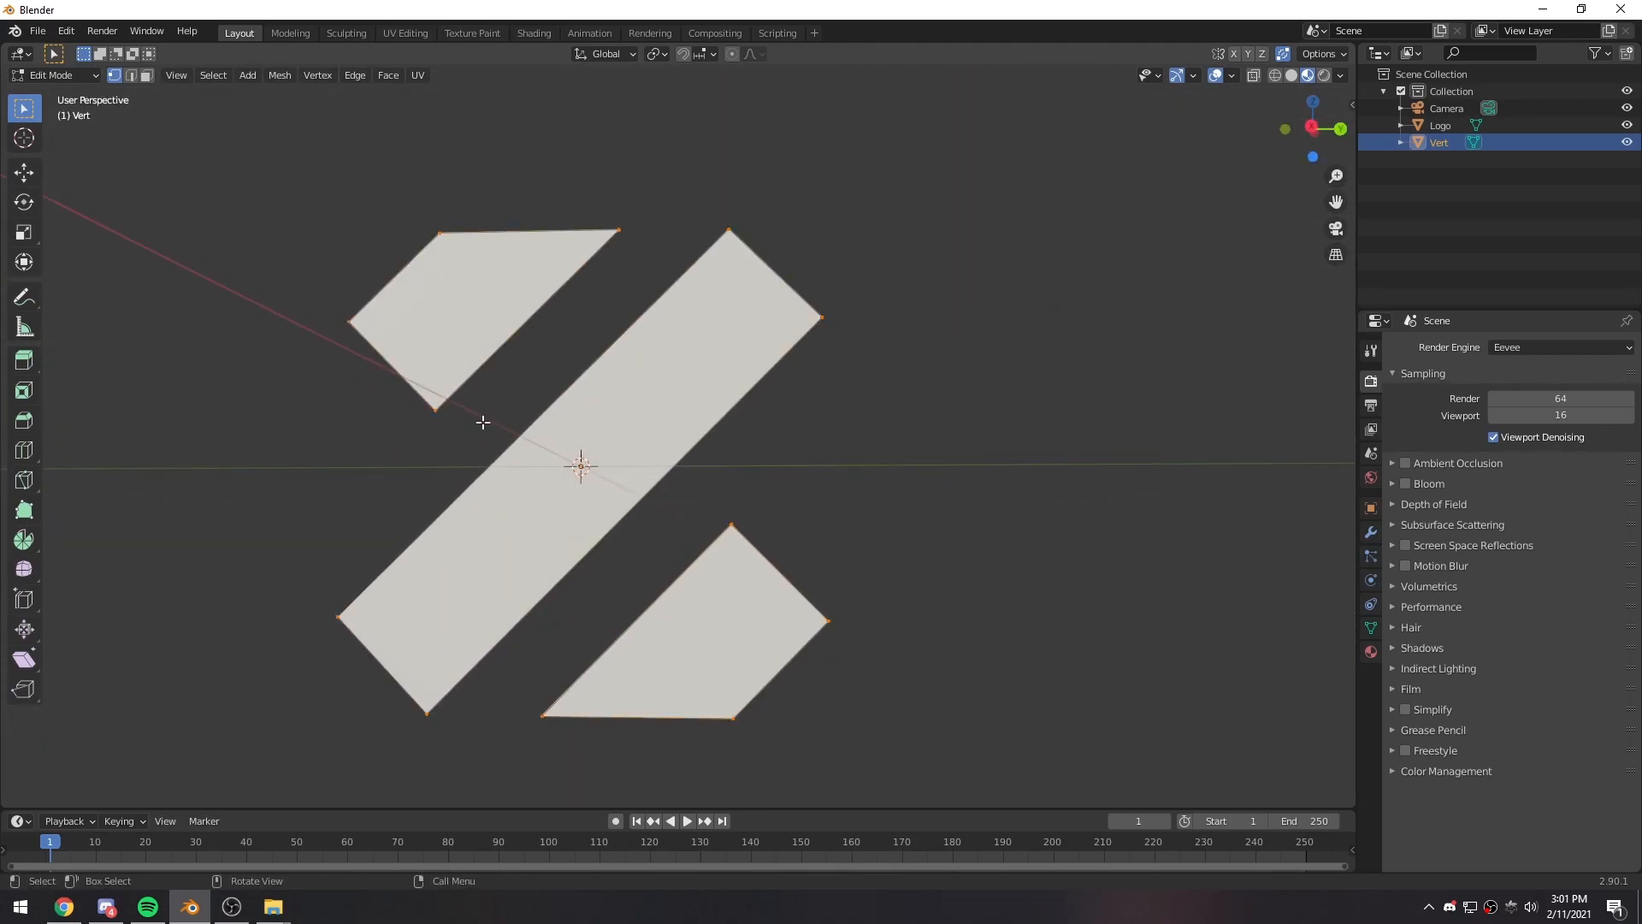
key("KP_3")
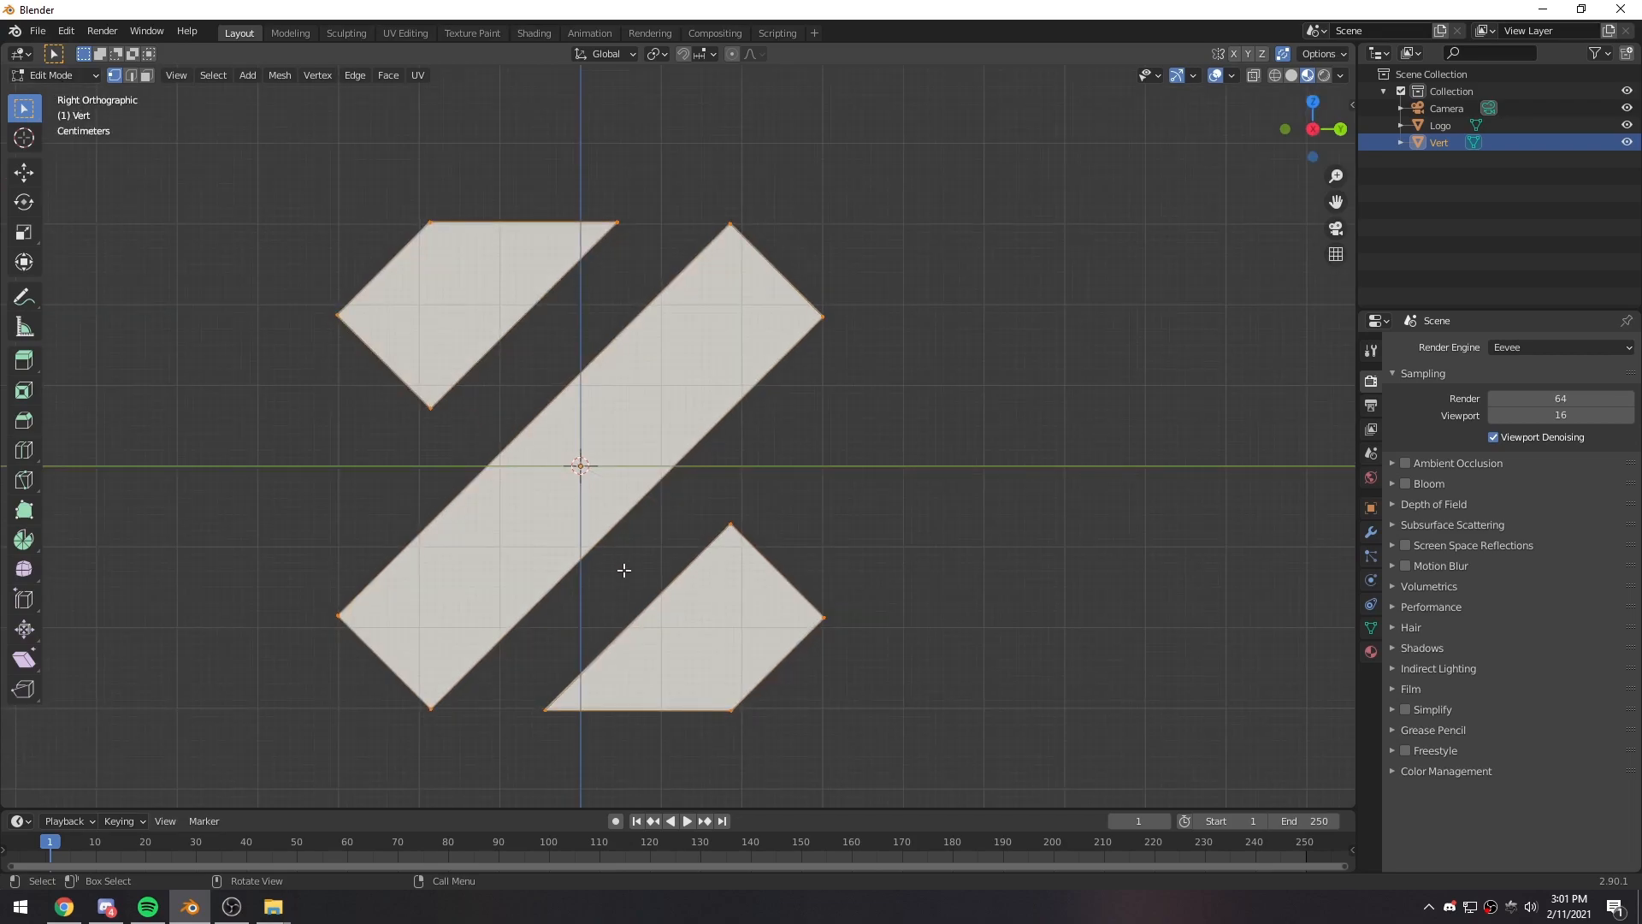
key("alt+z")
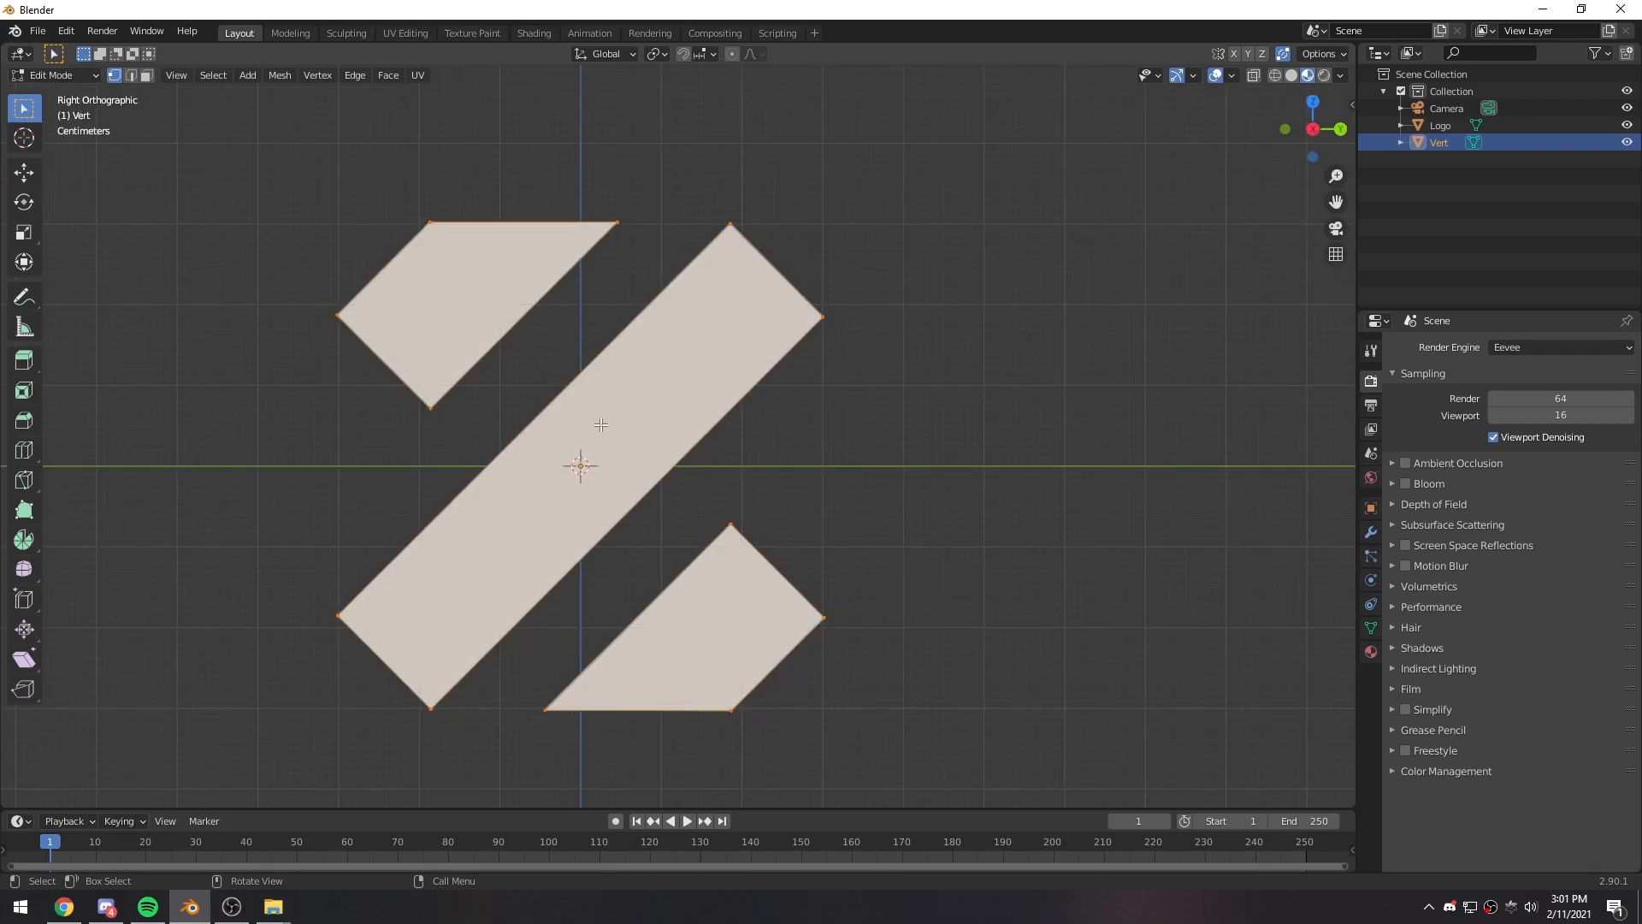
- Return to Object Mode and hide the Logo image plane in the viewport
key("Tab")
middle_click_drag(601, 465, 1182, 431)
left_click(1469, 128)
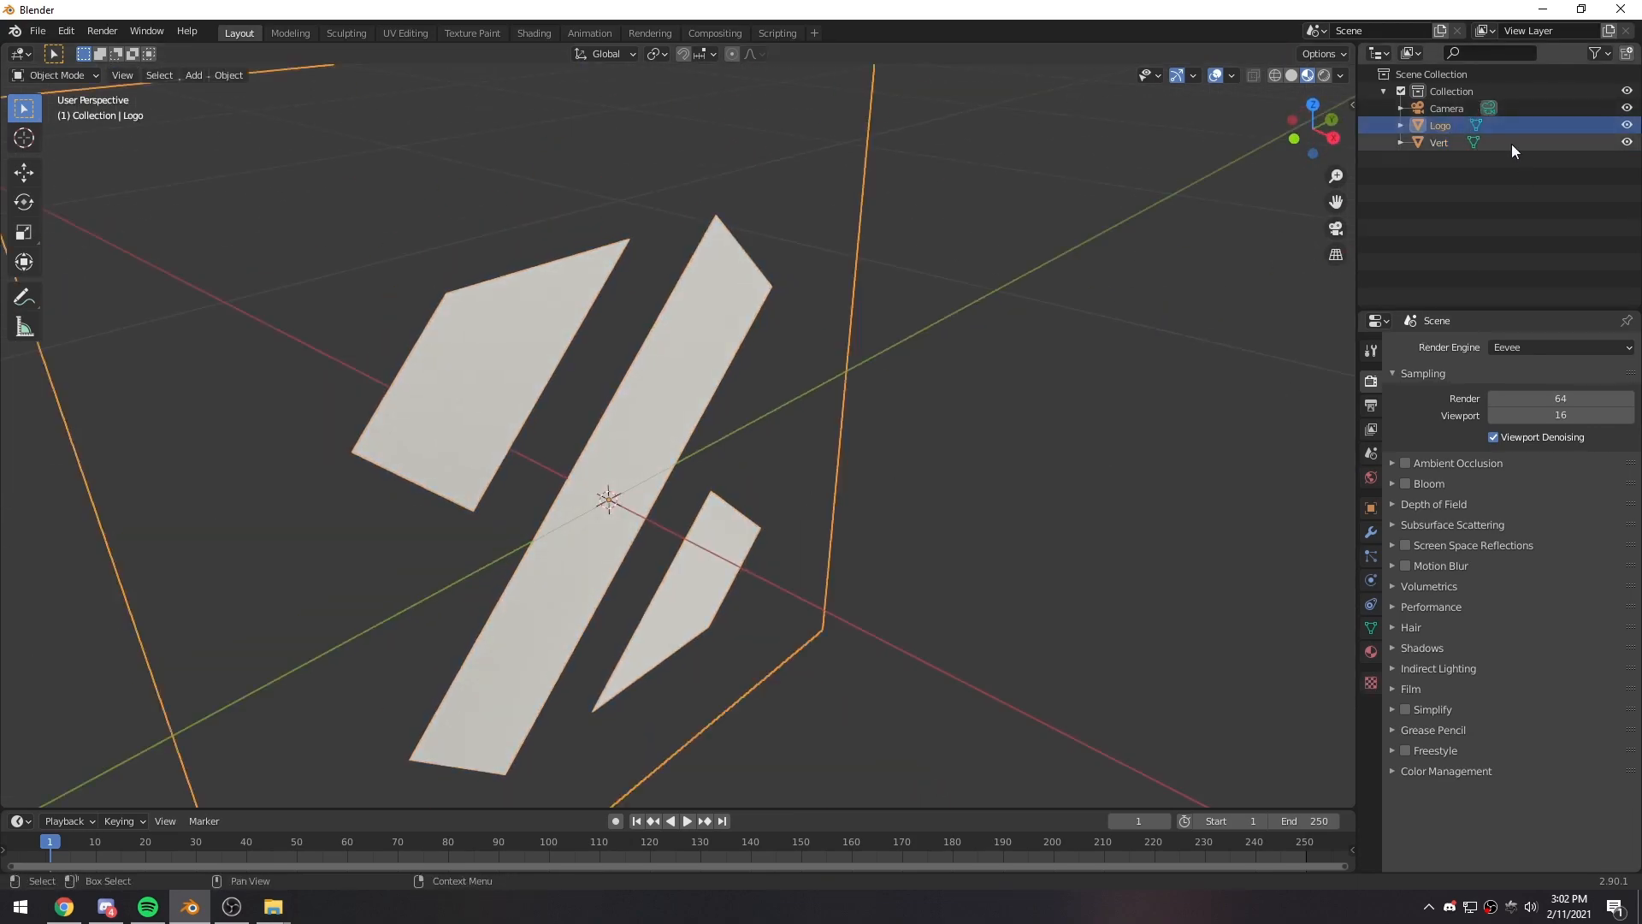
left_click(1627, 125)
- Select the traced Vert mesh and add a Solidify modifier to it
middle_click_drag(685, 501, 677, 373)
left_click(677, 373)
middle_click_drag(756, 412, 782, 469)
middle_click_drag(938, 456, 869, 462)
middle_click_drag(700, 402, 847, 425)
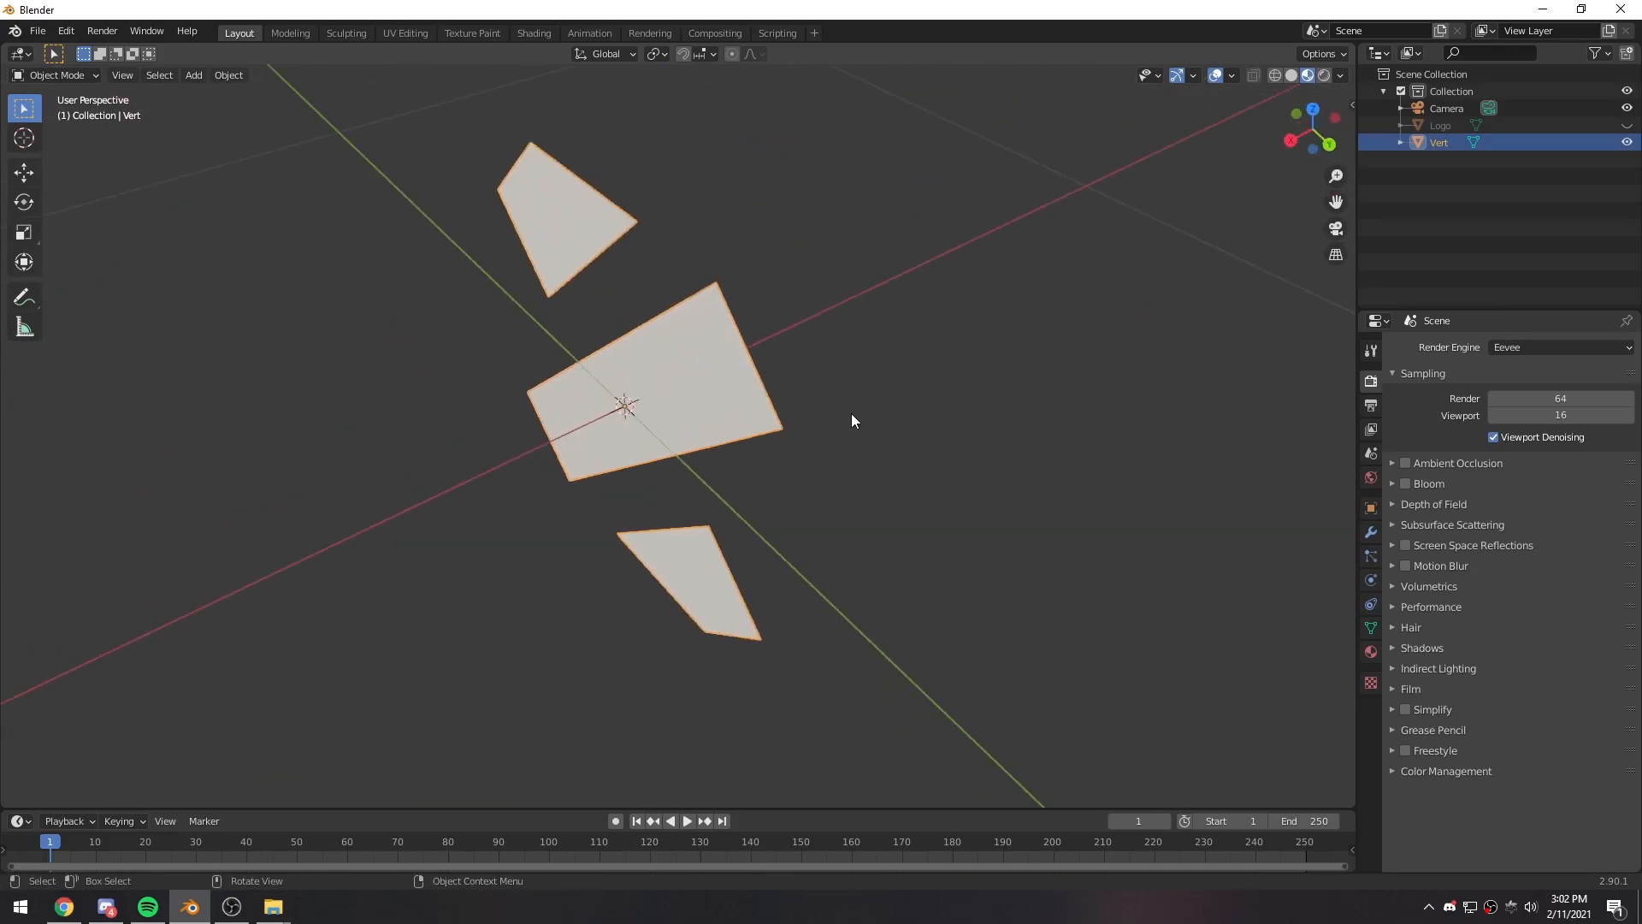
middle_click_drag(803, 478, 859, 429)
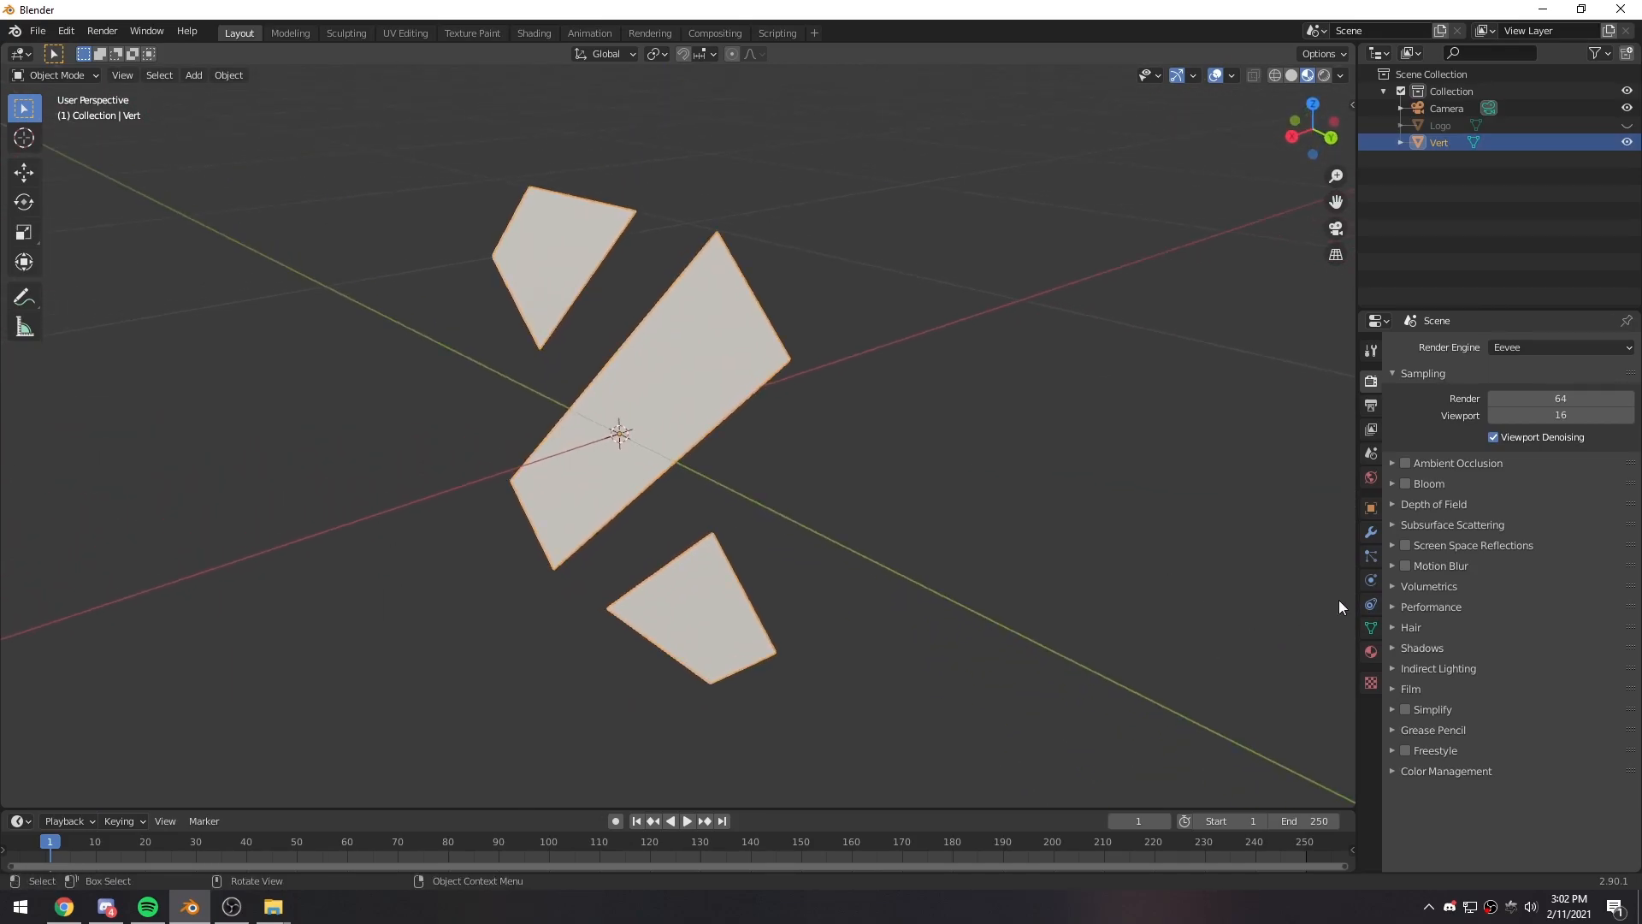
left_click(1372, 532)
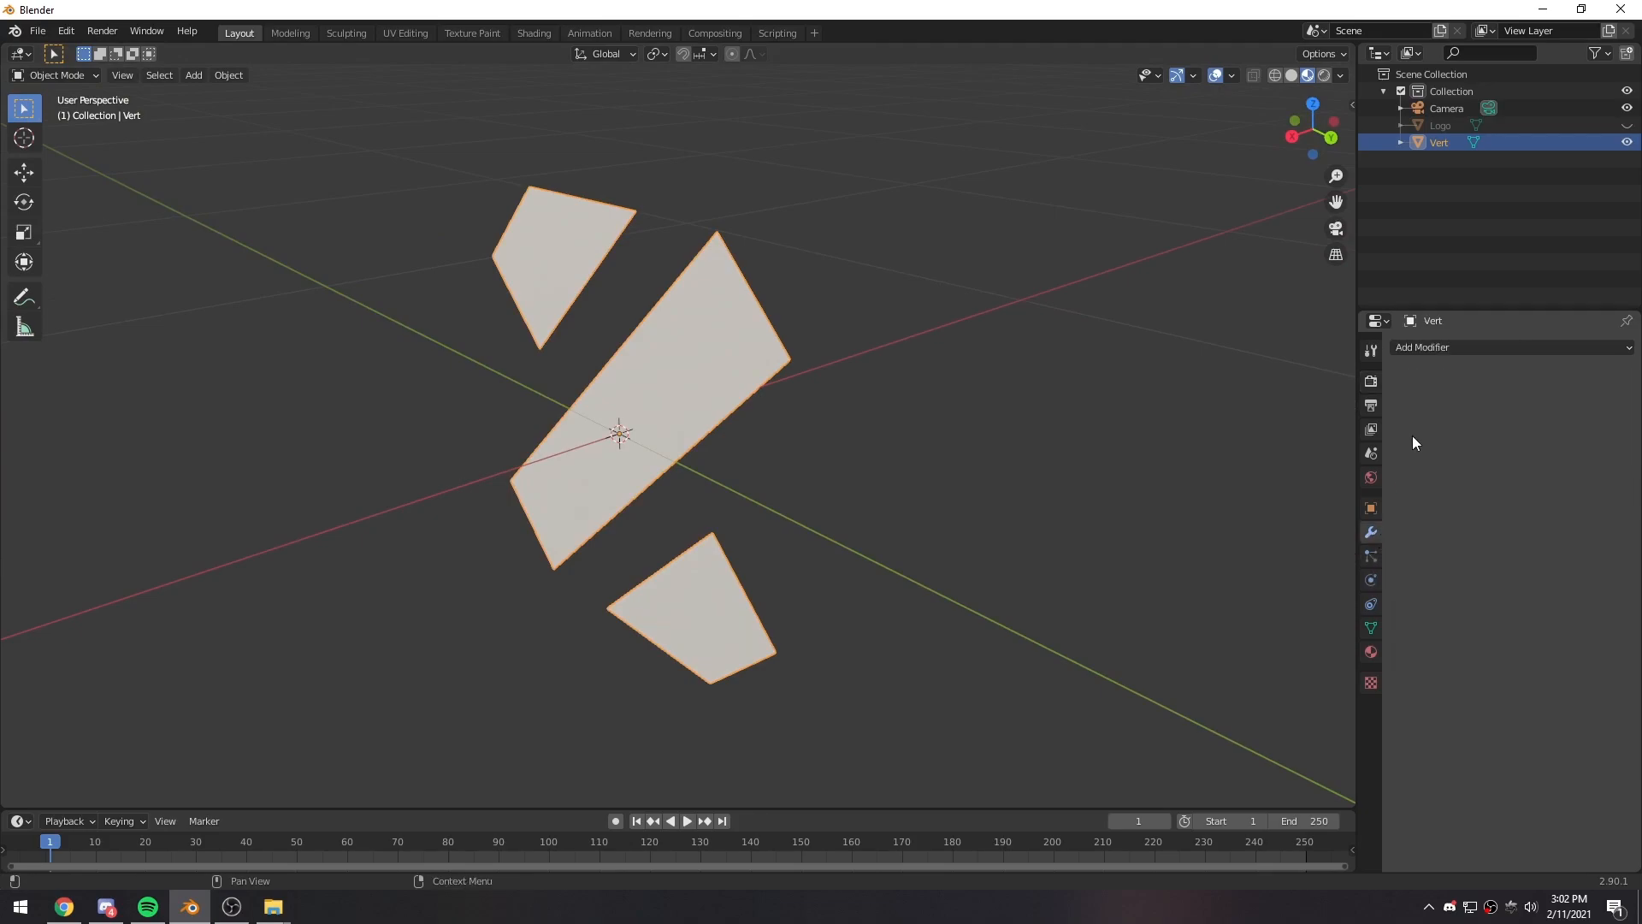
left_click(1424, 349)
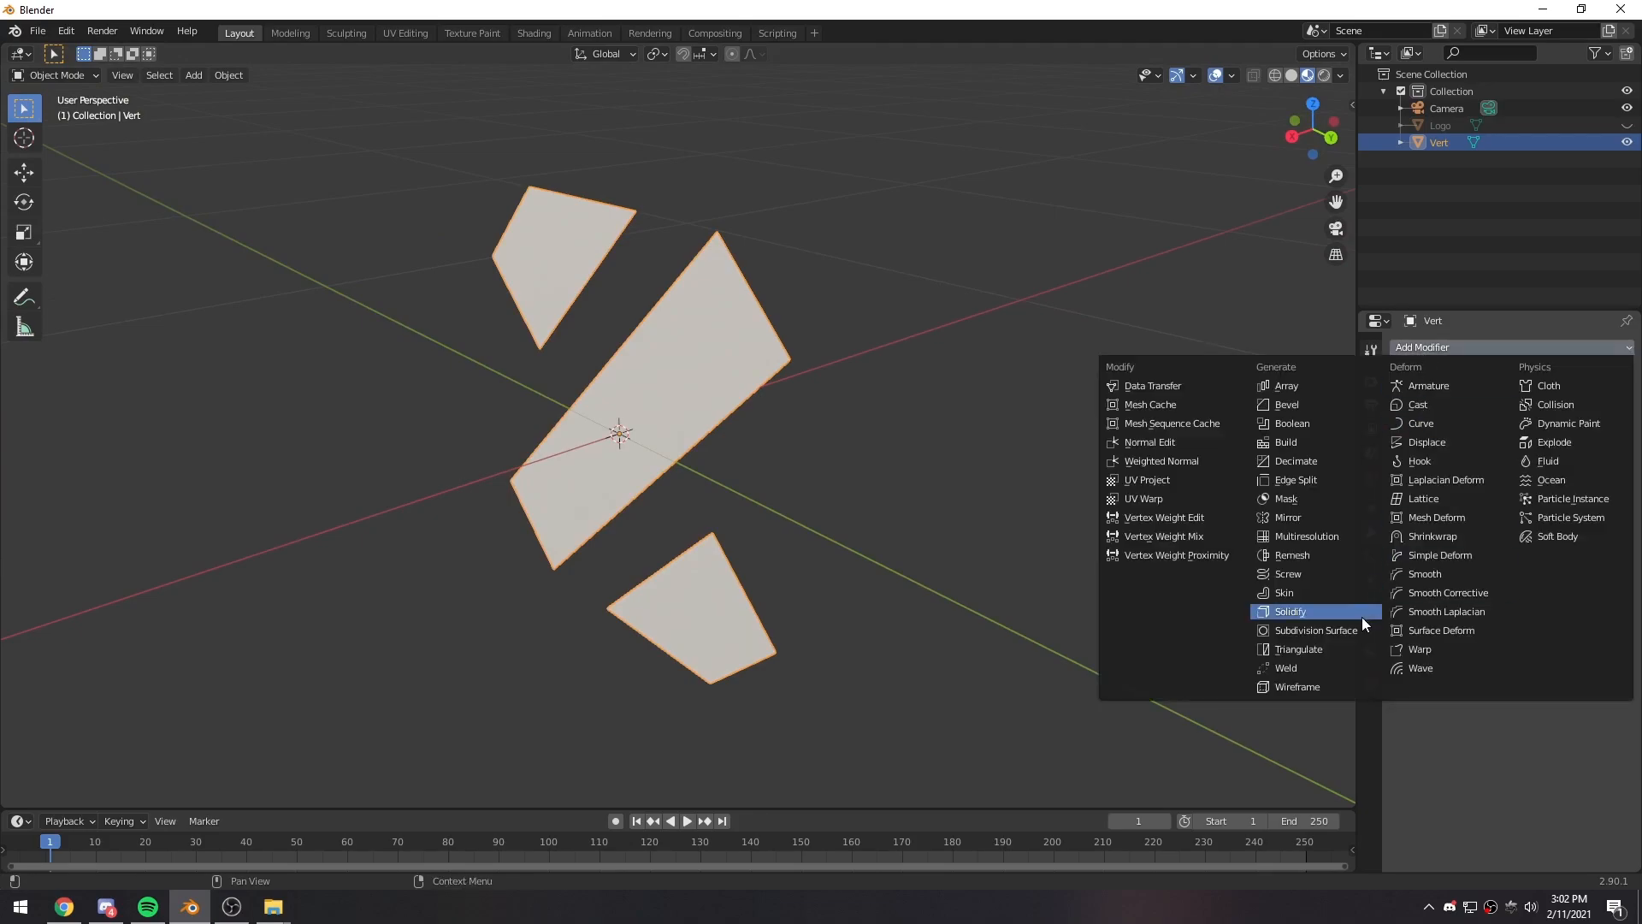
left_click(1300, 614)
- Increase the Solidify modifier's thickness to 0.163 m, checking the shapes' depth from several angles
middle_click_drag(1076, 517, 972, 548)
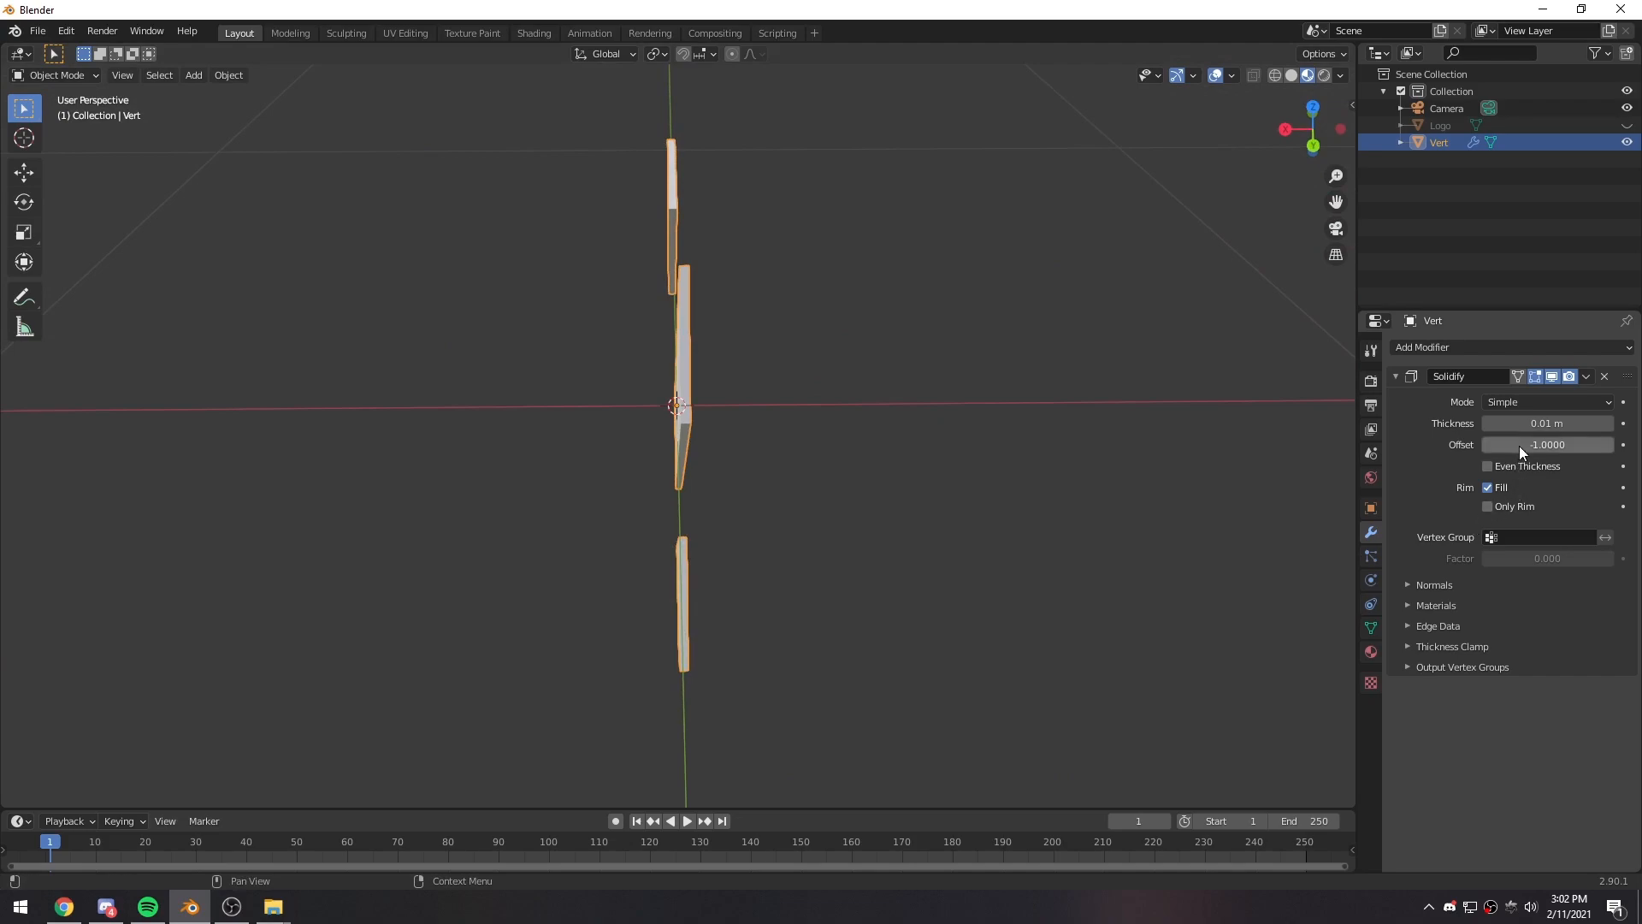
left_click_drag(1519, 425, 1565, 425)
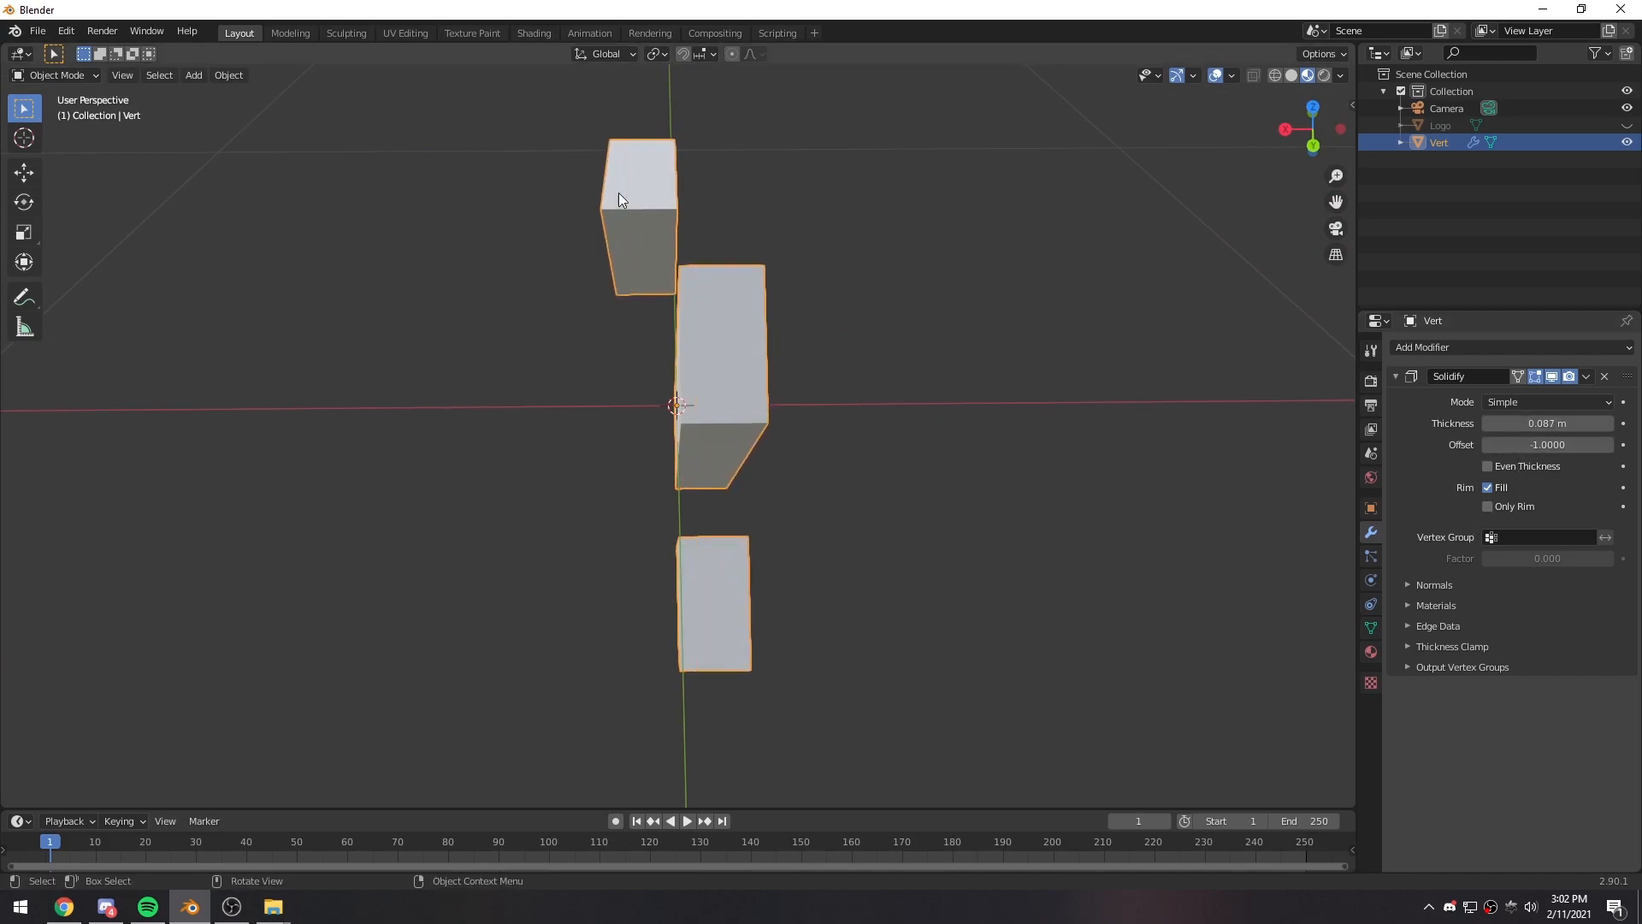
middle_click_drag(884, 429, 924, 419)
left_click_drag(1548, 424, 1591, 424)
middle_click_drag(1334, 463, 652, 281)
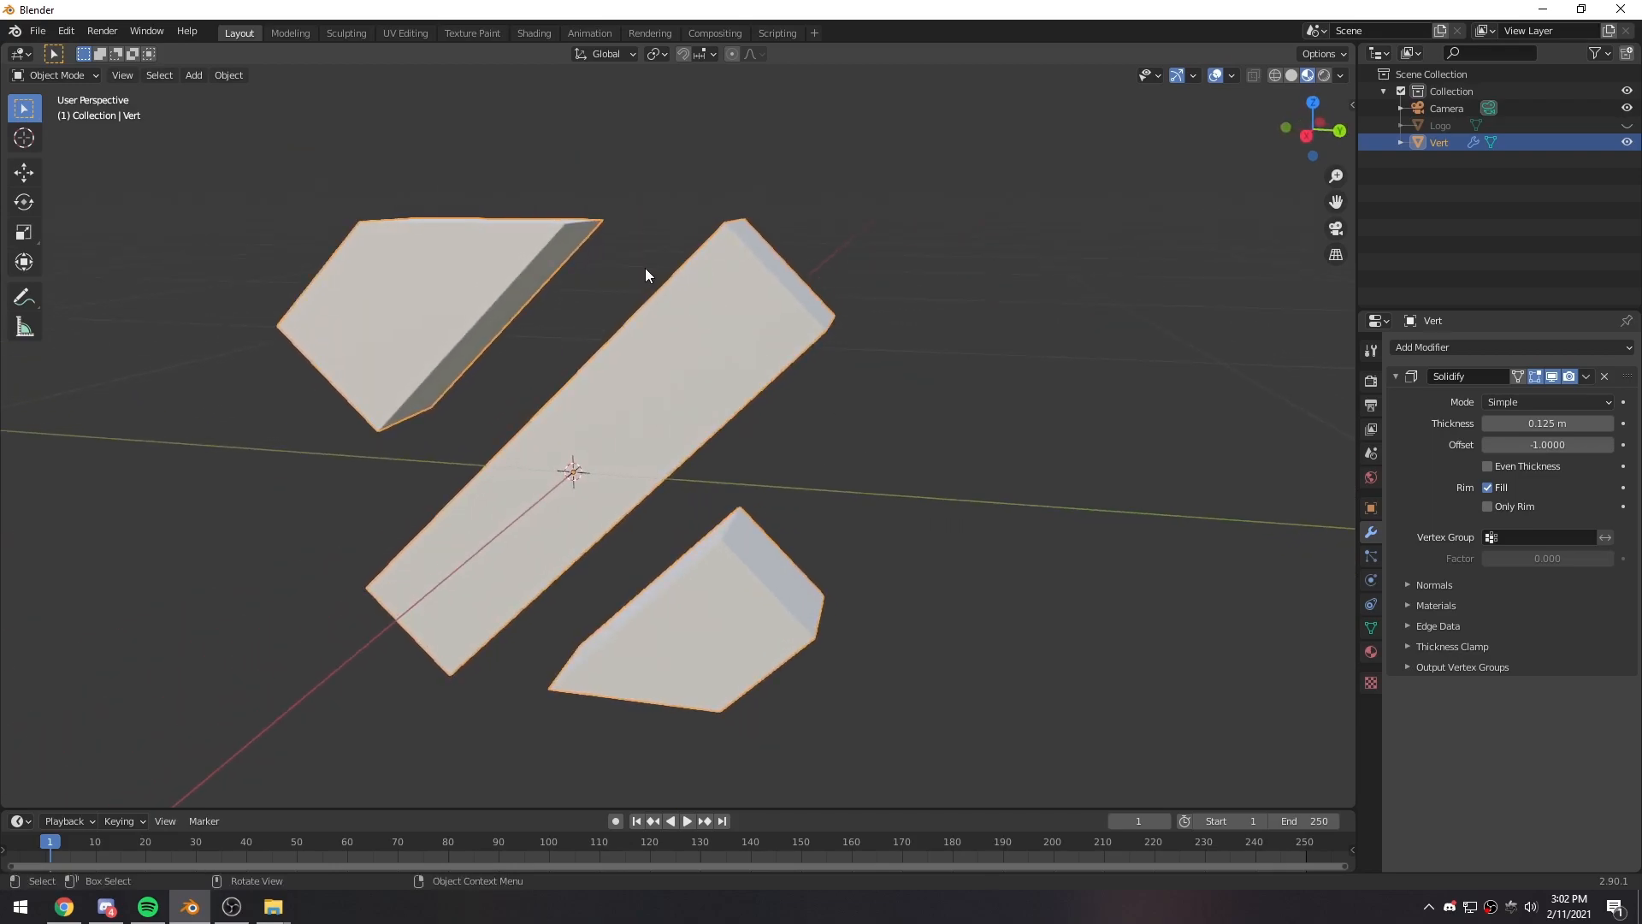
middle_click_drag(734, 398, 609, 356)
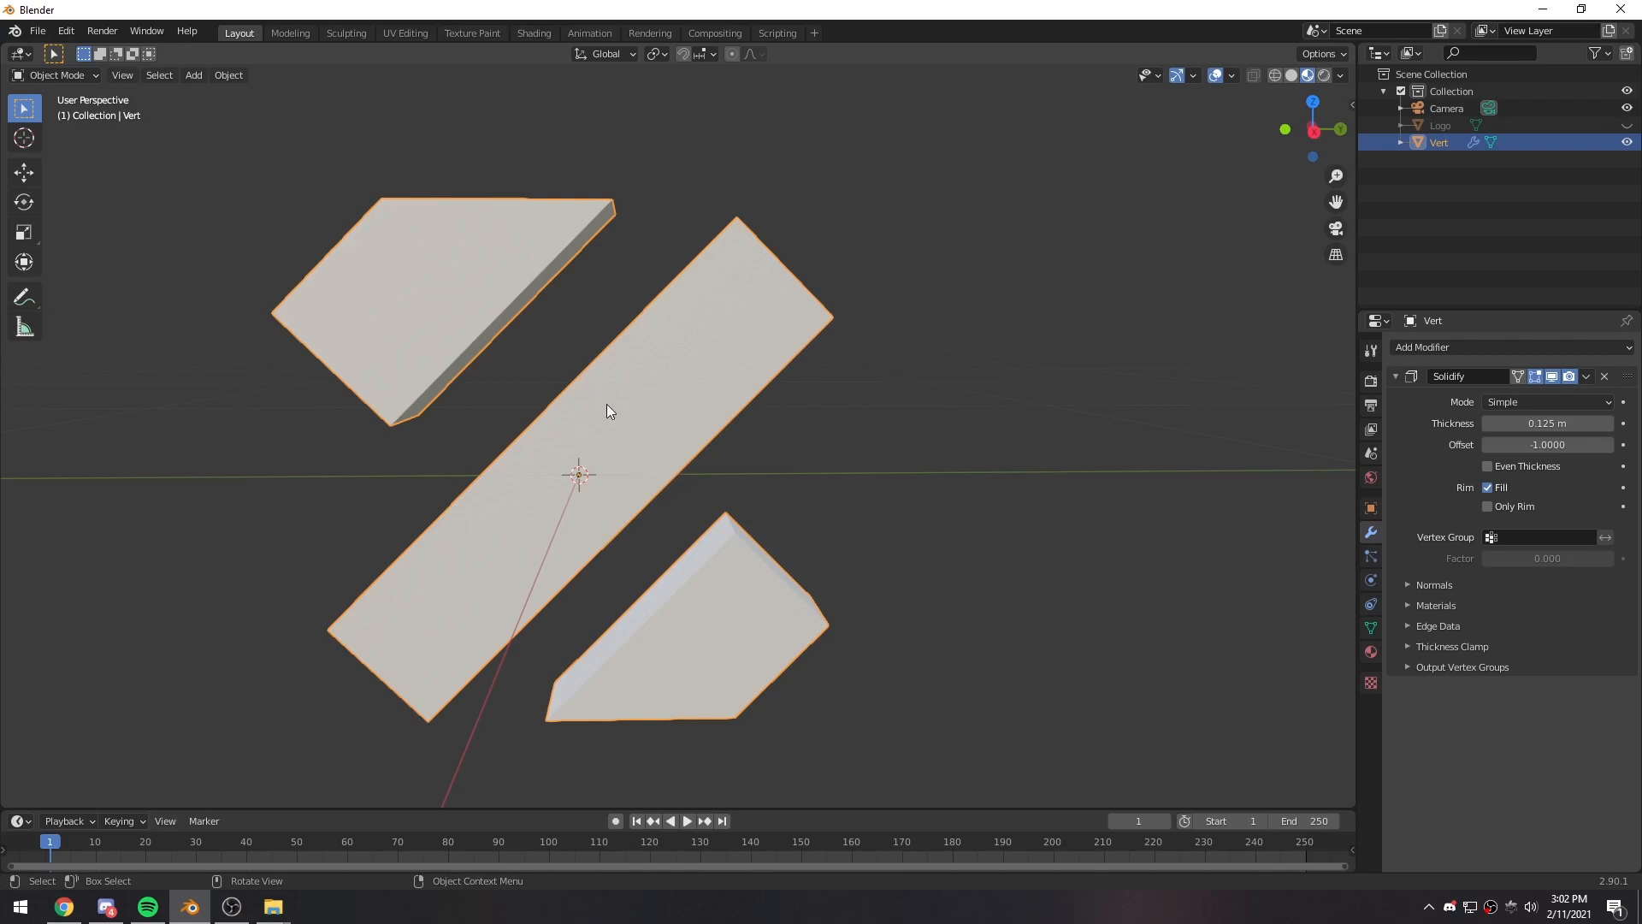
middle_click_drag(679, 492, 759, 525)
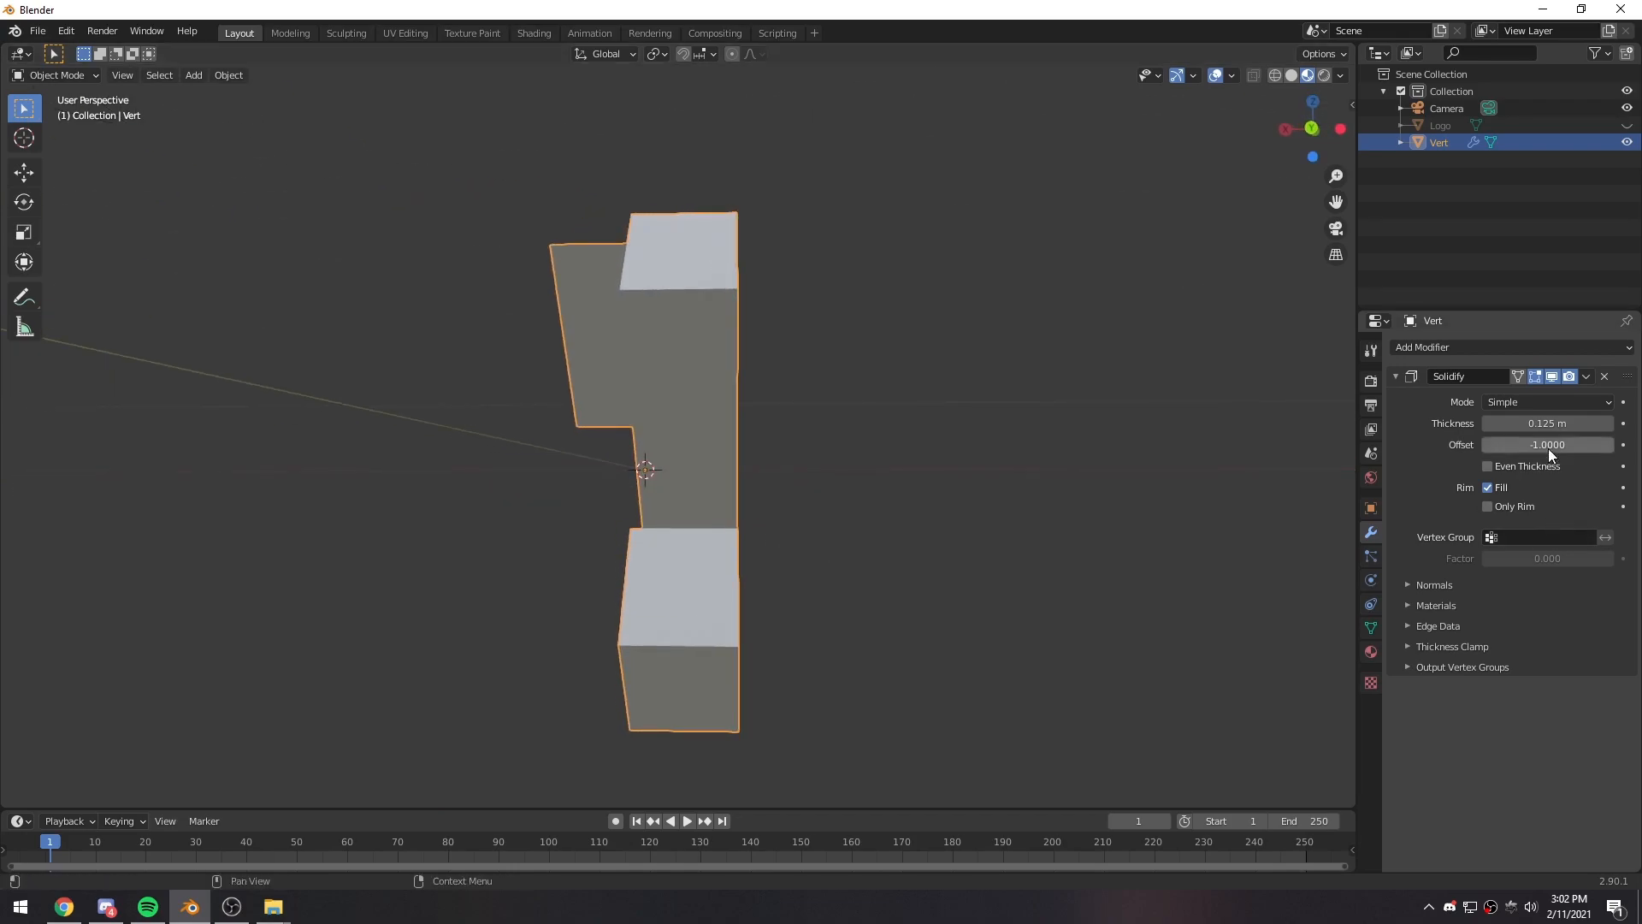
left_click_drag(1541, 425, 1563, 425)
middle_click_drag(740, 537, 774, 547)
left_click_drag(1548, 423, 1569, 423)
middle_click_drag(752, 590, 734, 652)
left_click_drag(1544, 423, 1559, 423)
middle_click_drag(651, 596, 511, 225)
mouse_move(464, 373)
middle_mouse_down()
mouse_move(411, 412)
mouse_move(608, 384)
mouse_move(475, 368)
middle_mouse_up()
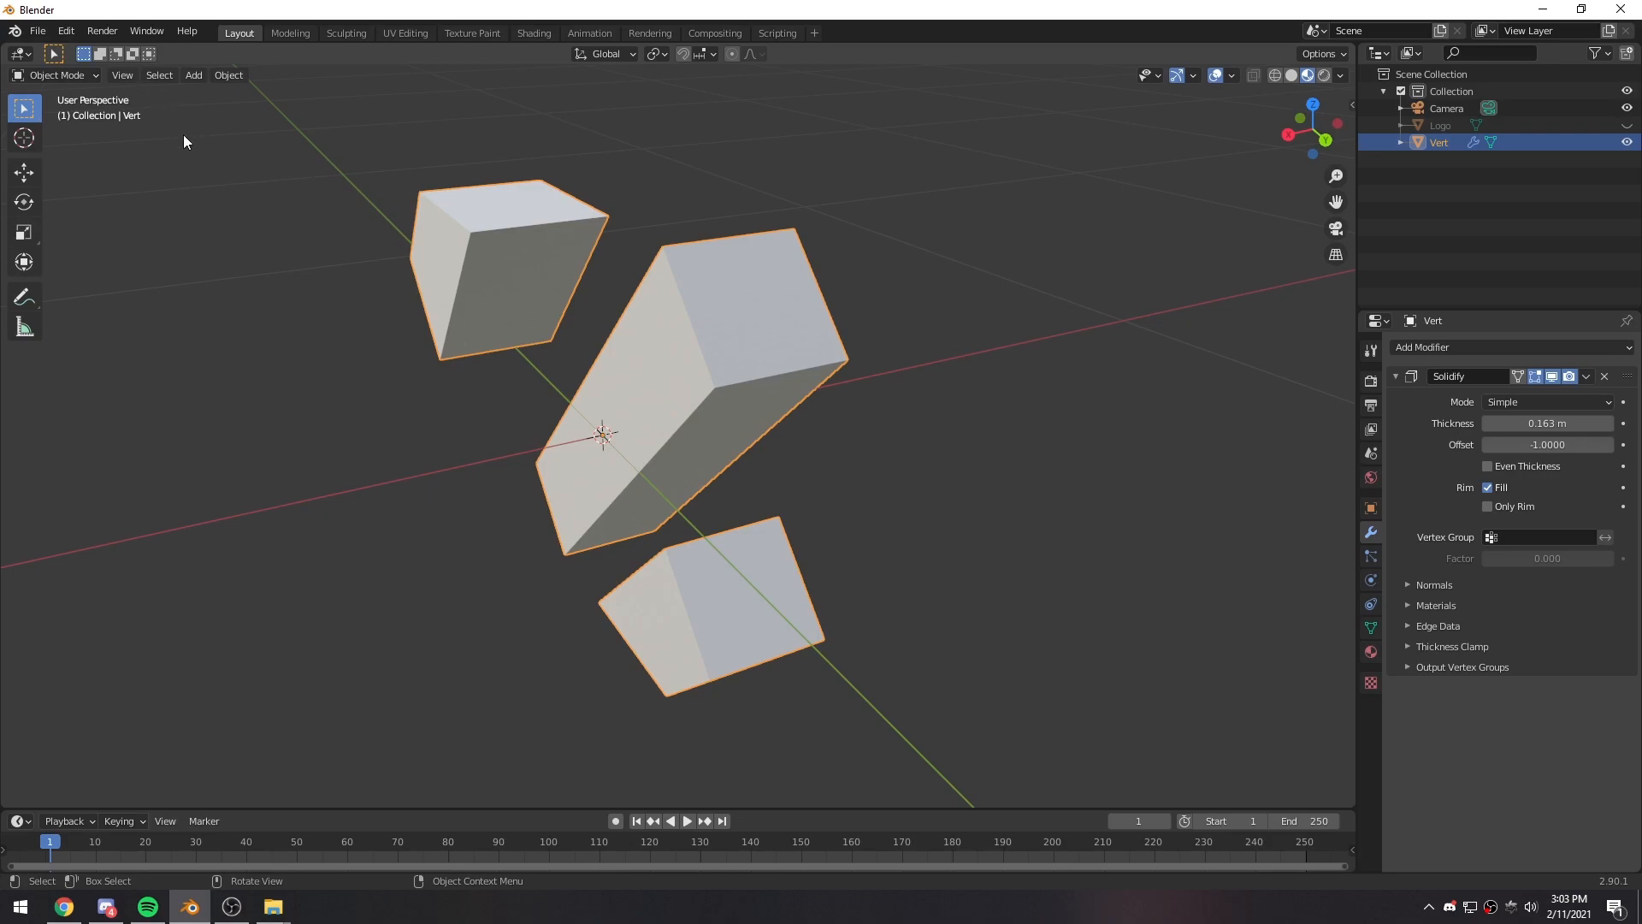
- In Edit Mode with face selection, flip the normals of the logo's upper-left shape so it thickens the same way as the others
middle_click_drag(469, 295, 619, 295)
key("Tab")
middle_click_drag(716, 351, 515, 305)
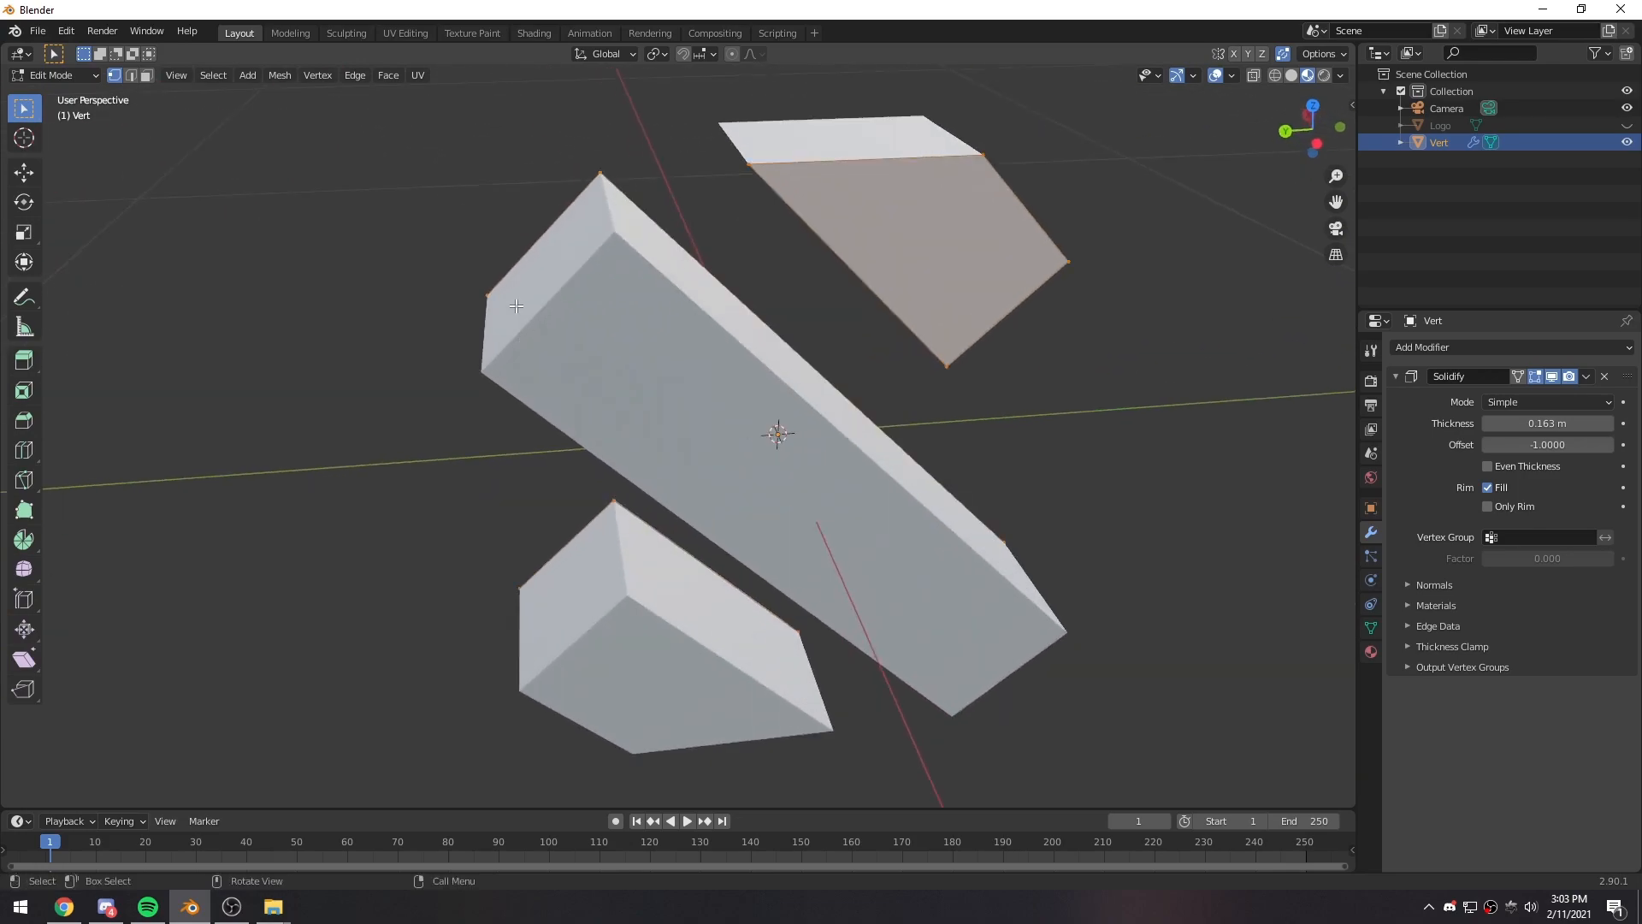
left_click(146, 77)
middle_click_drag(975, 329, 715, 293)
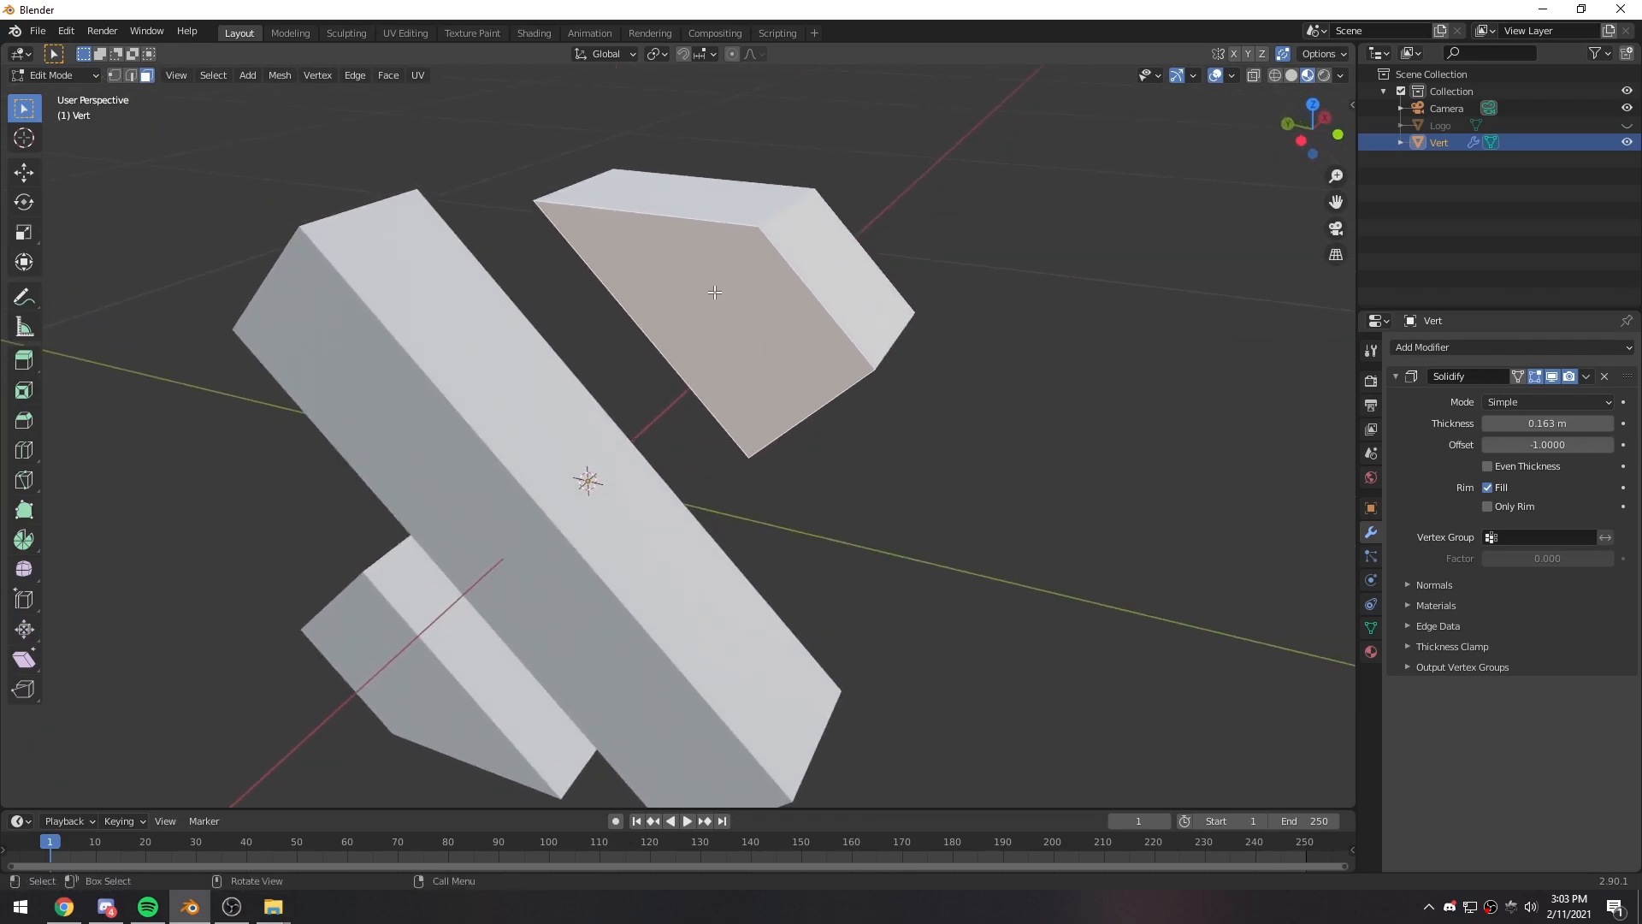
left_click(280, 76)
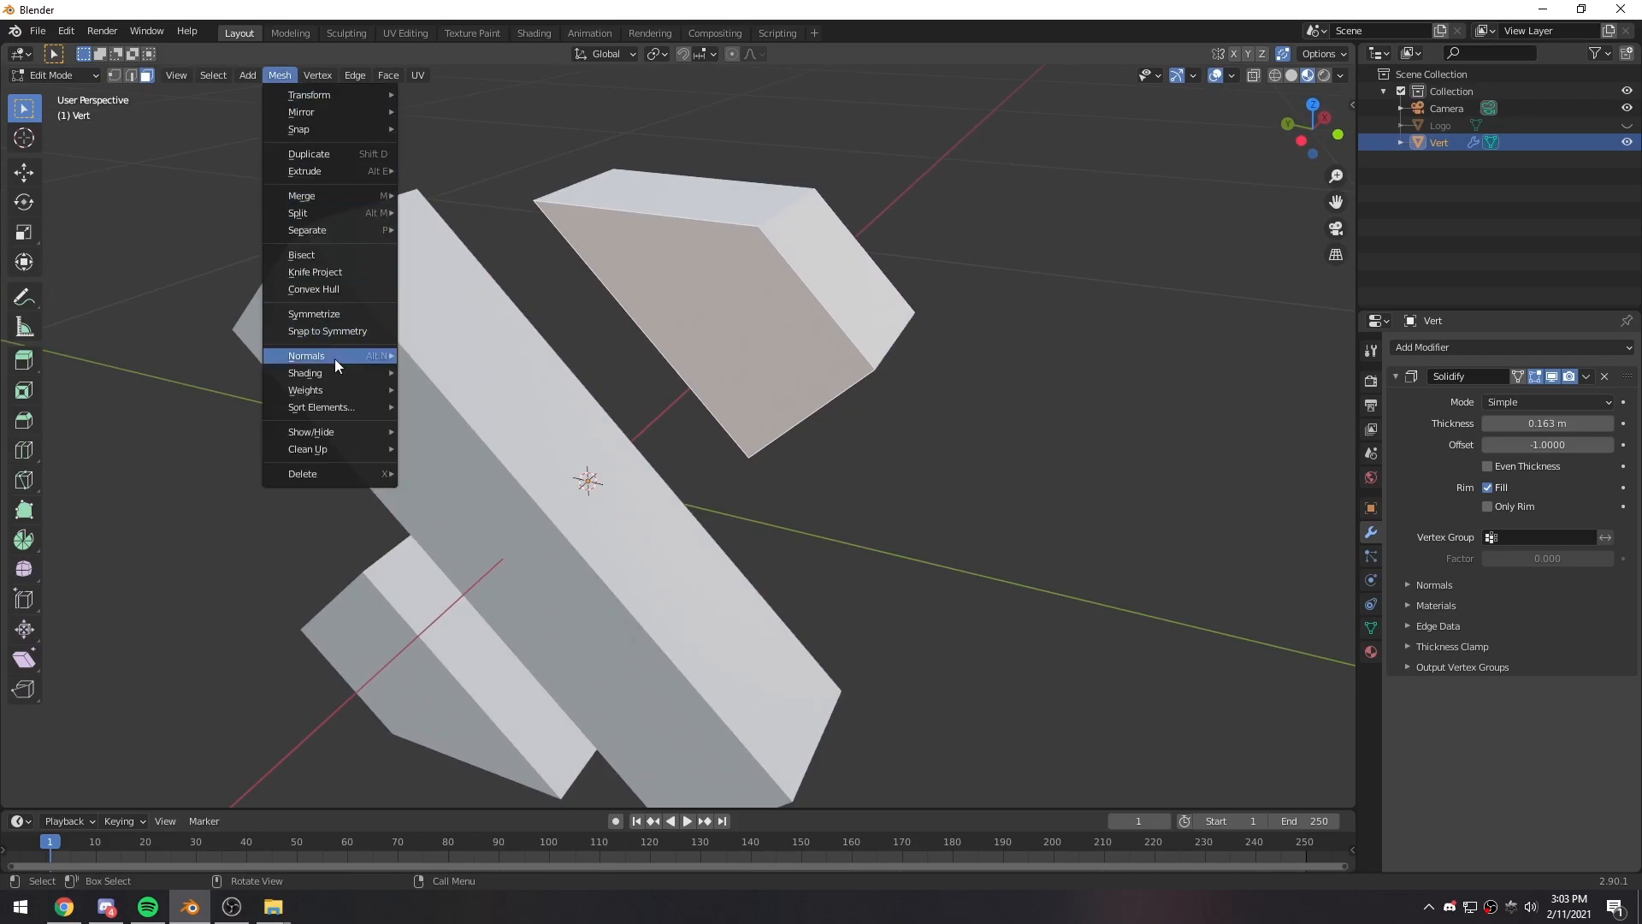
mouse_move(316, 356)
left_click(438, 354)
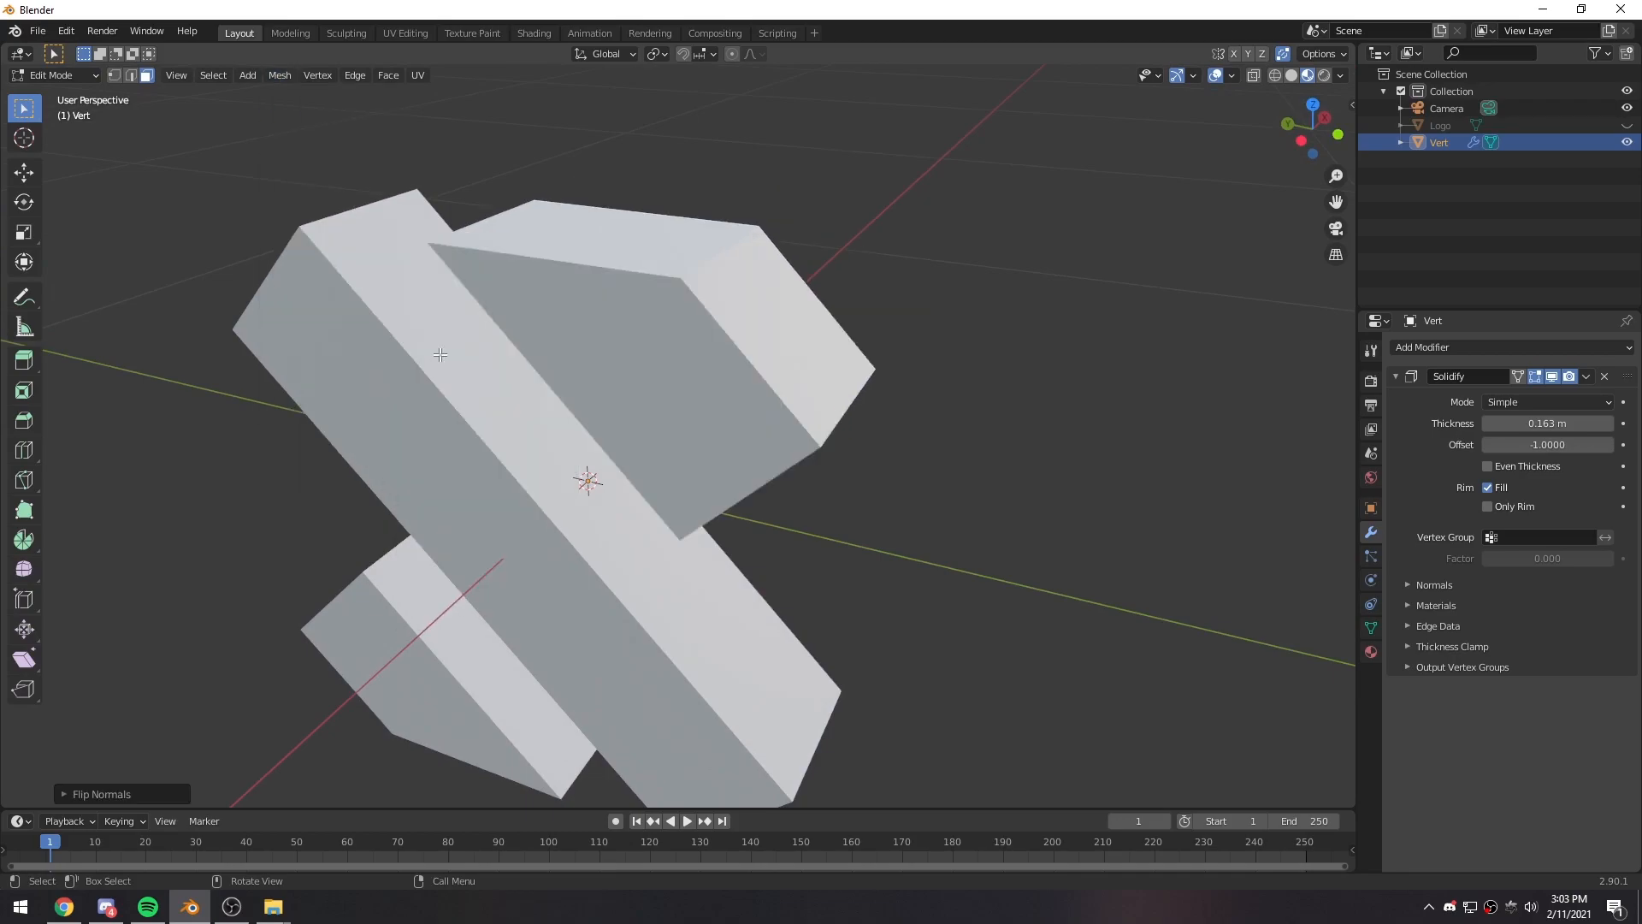
middle_click_drag(1004, 351, 578, 328)
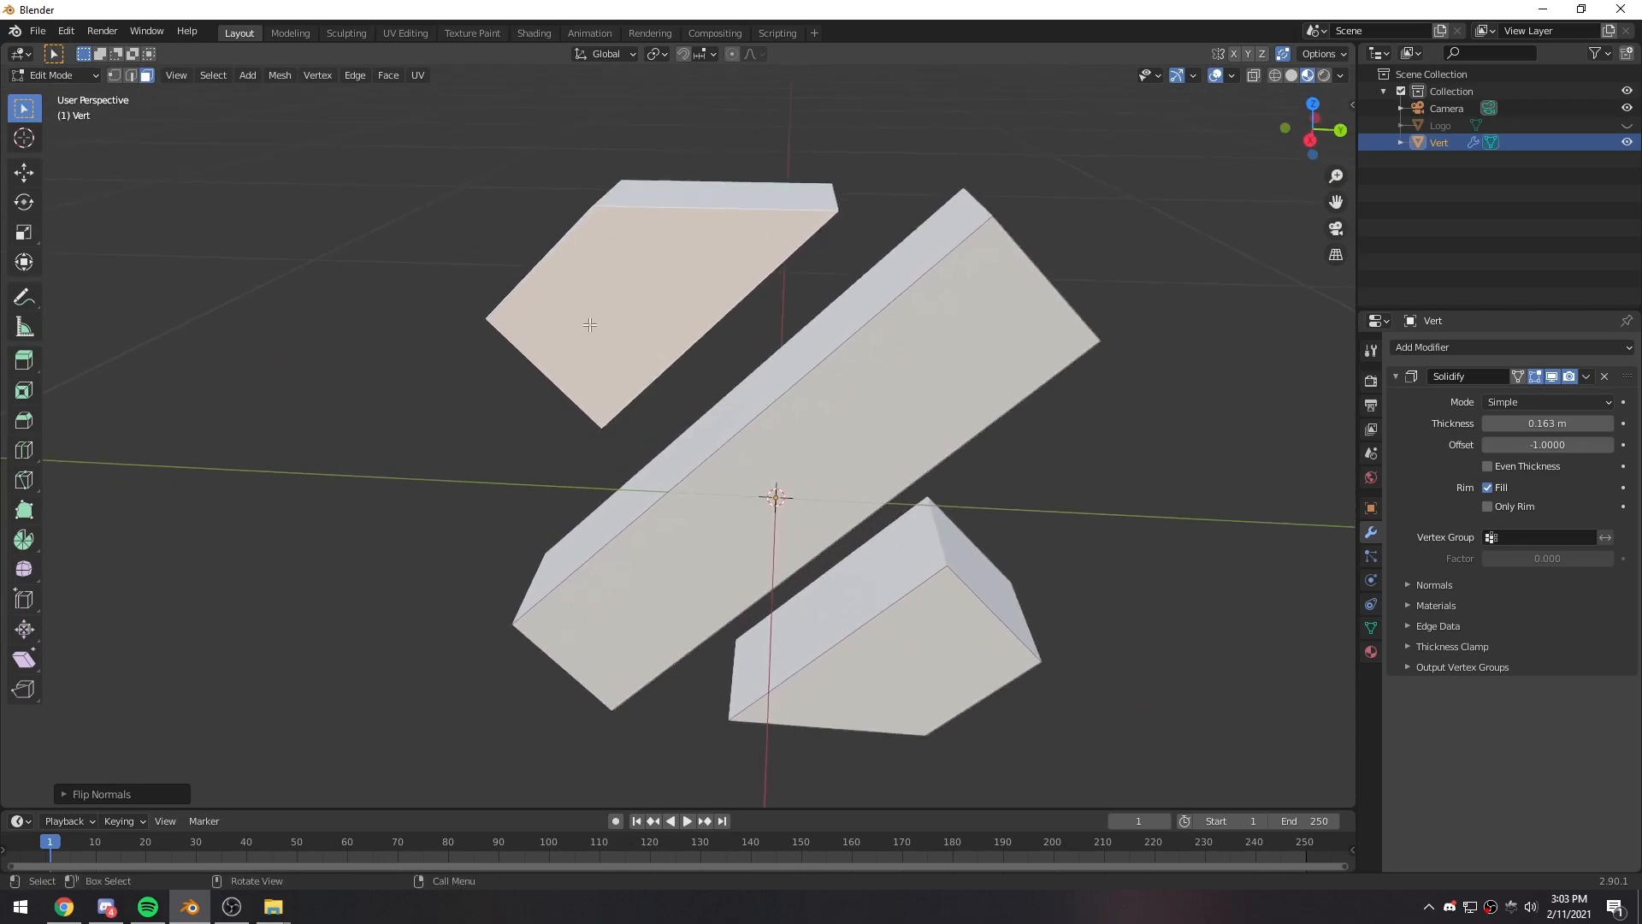
middle_click_drag(807, 418, 761, 395)
- Return to Object Mode and apply the Solidify modifier to the traced mesh
key("Tab")
left_click(1587, 376)
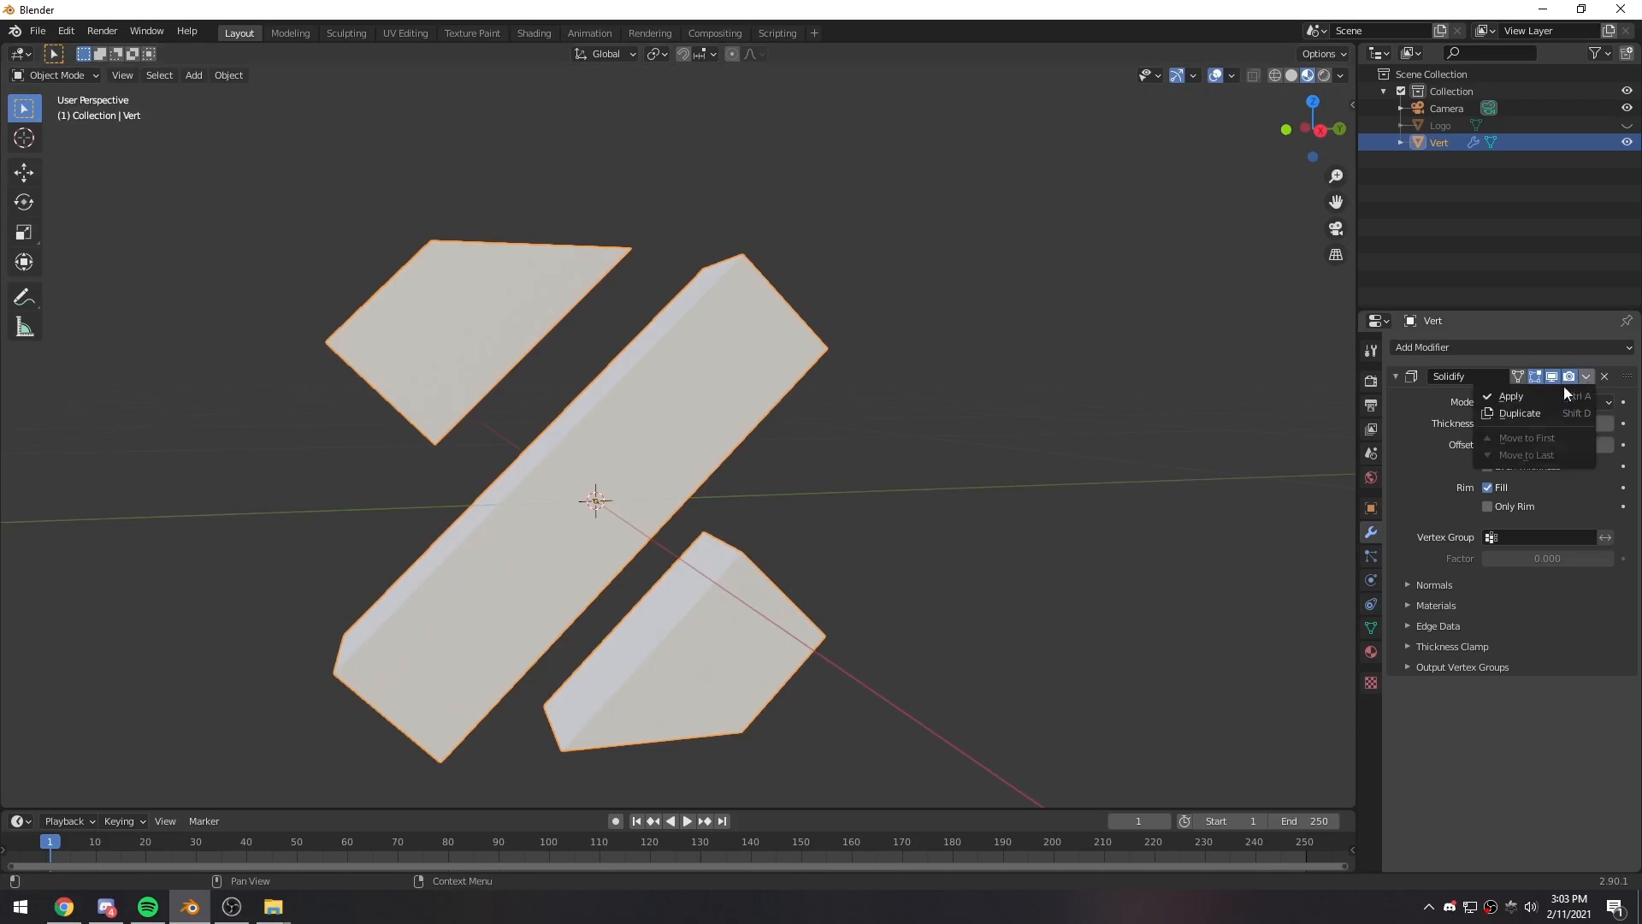
left_click(1533, 397)
middle_click_drag(988, 447, 944, 523)
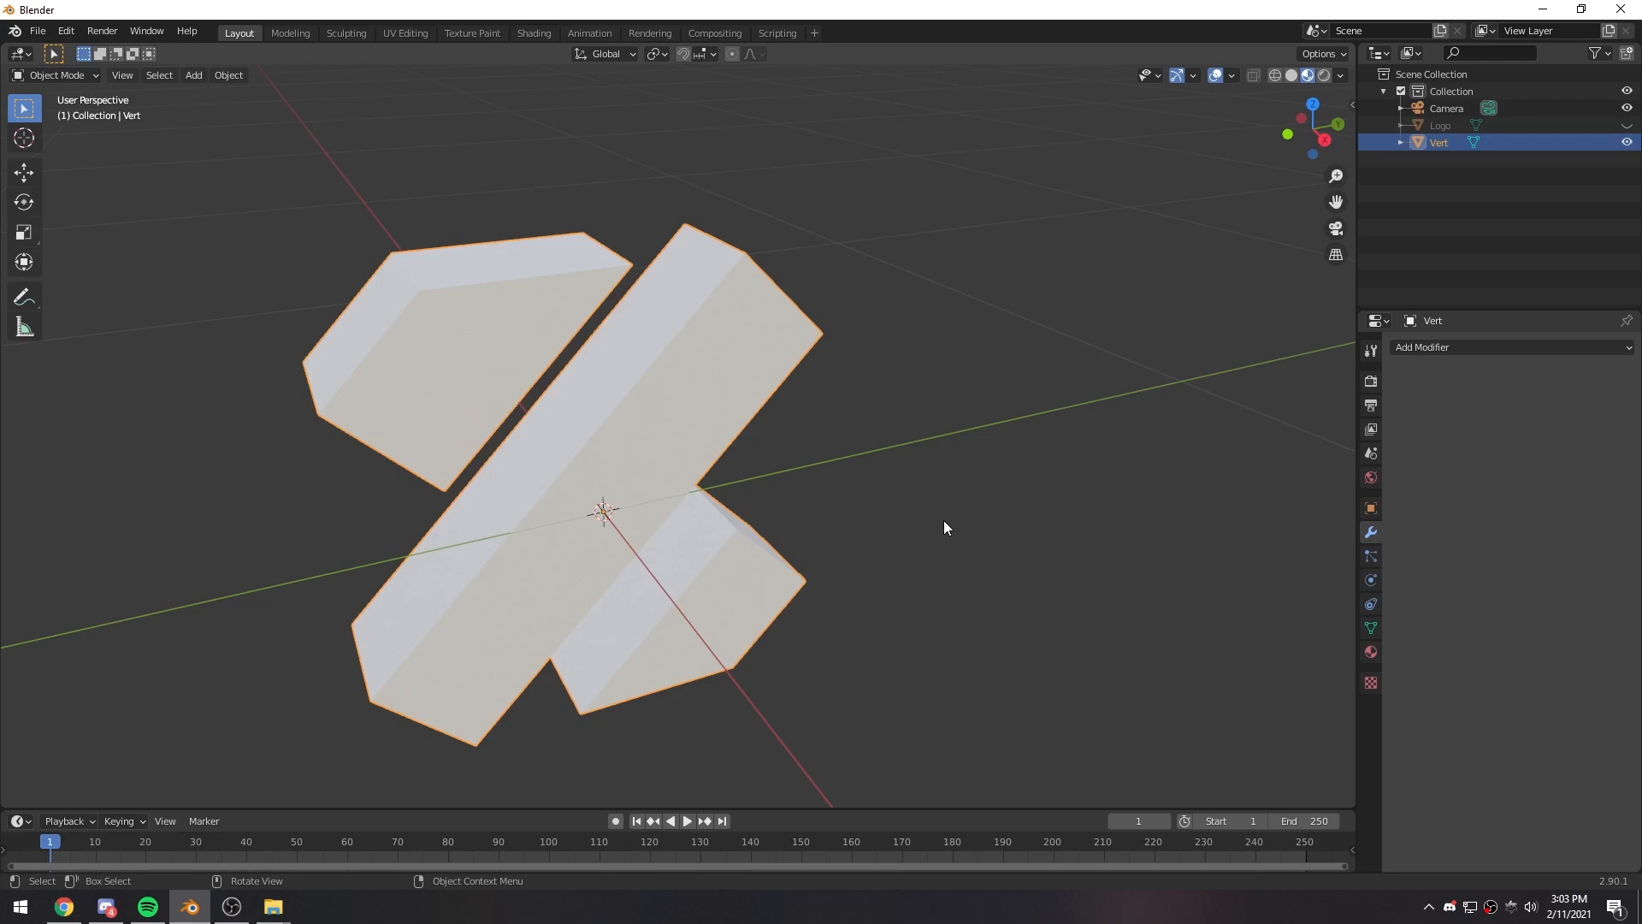
middle_click_drag(866, 505, 805, 429)
- Set the solid logo mesh's origin with Origin to Geometry
middle_click_drag(585, 420, 696, 353)
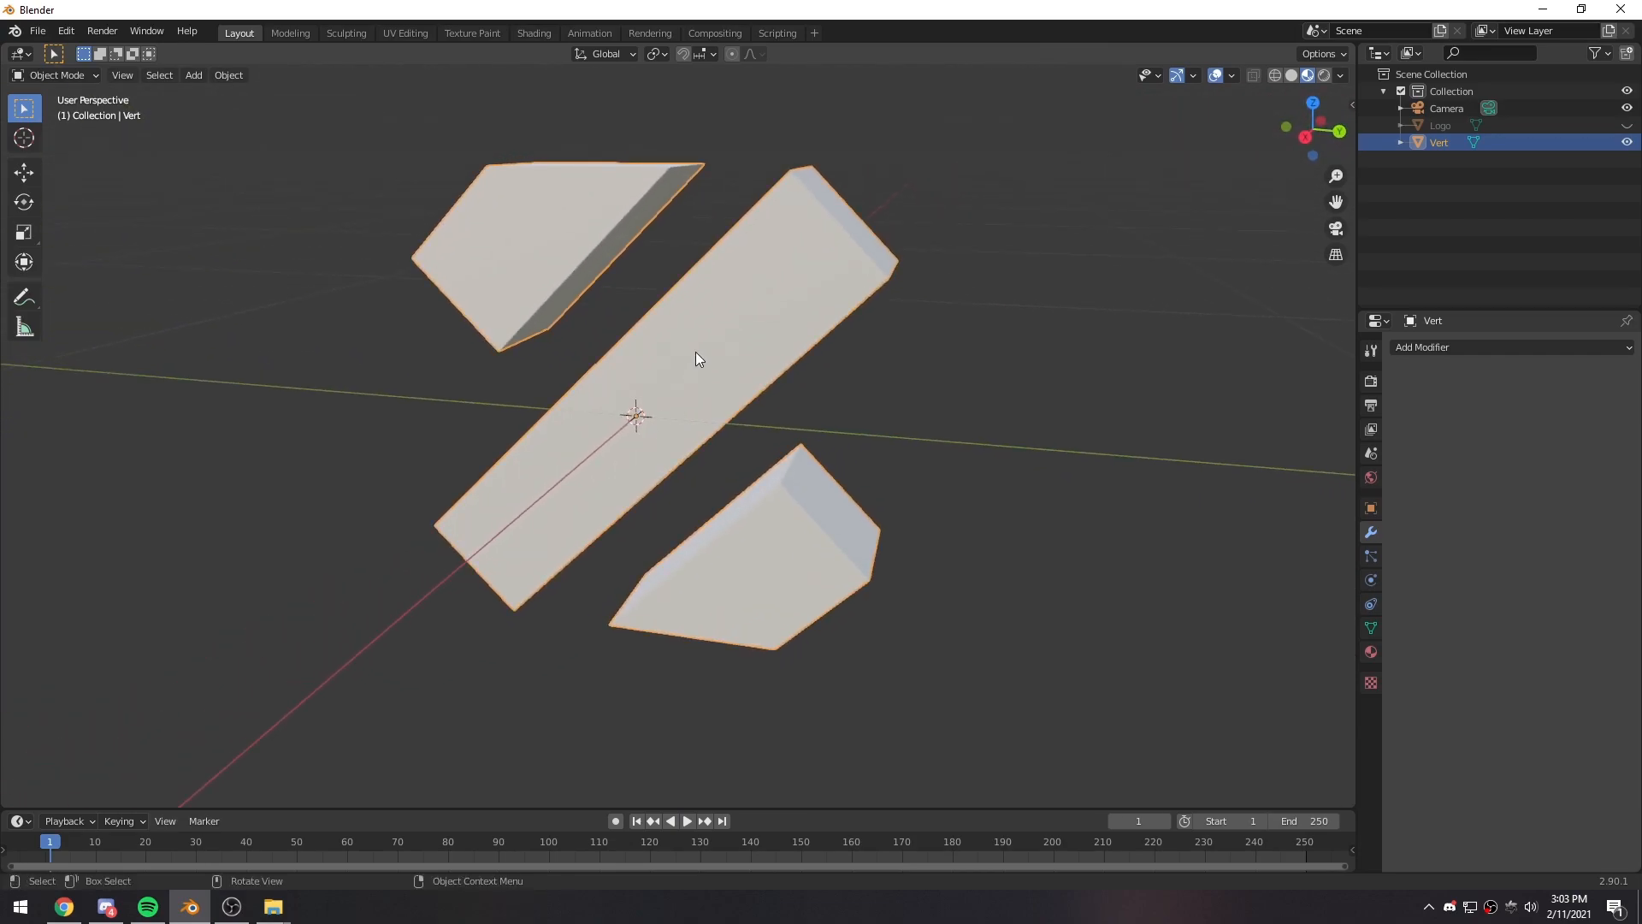
right_click(695, 352)
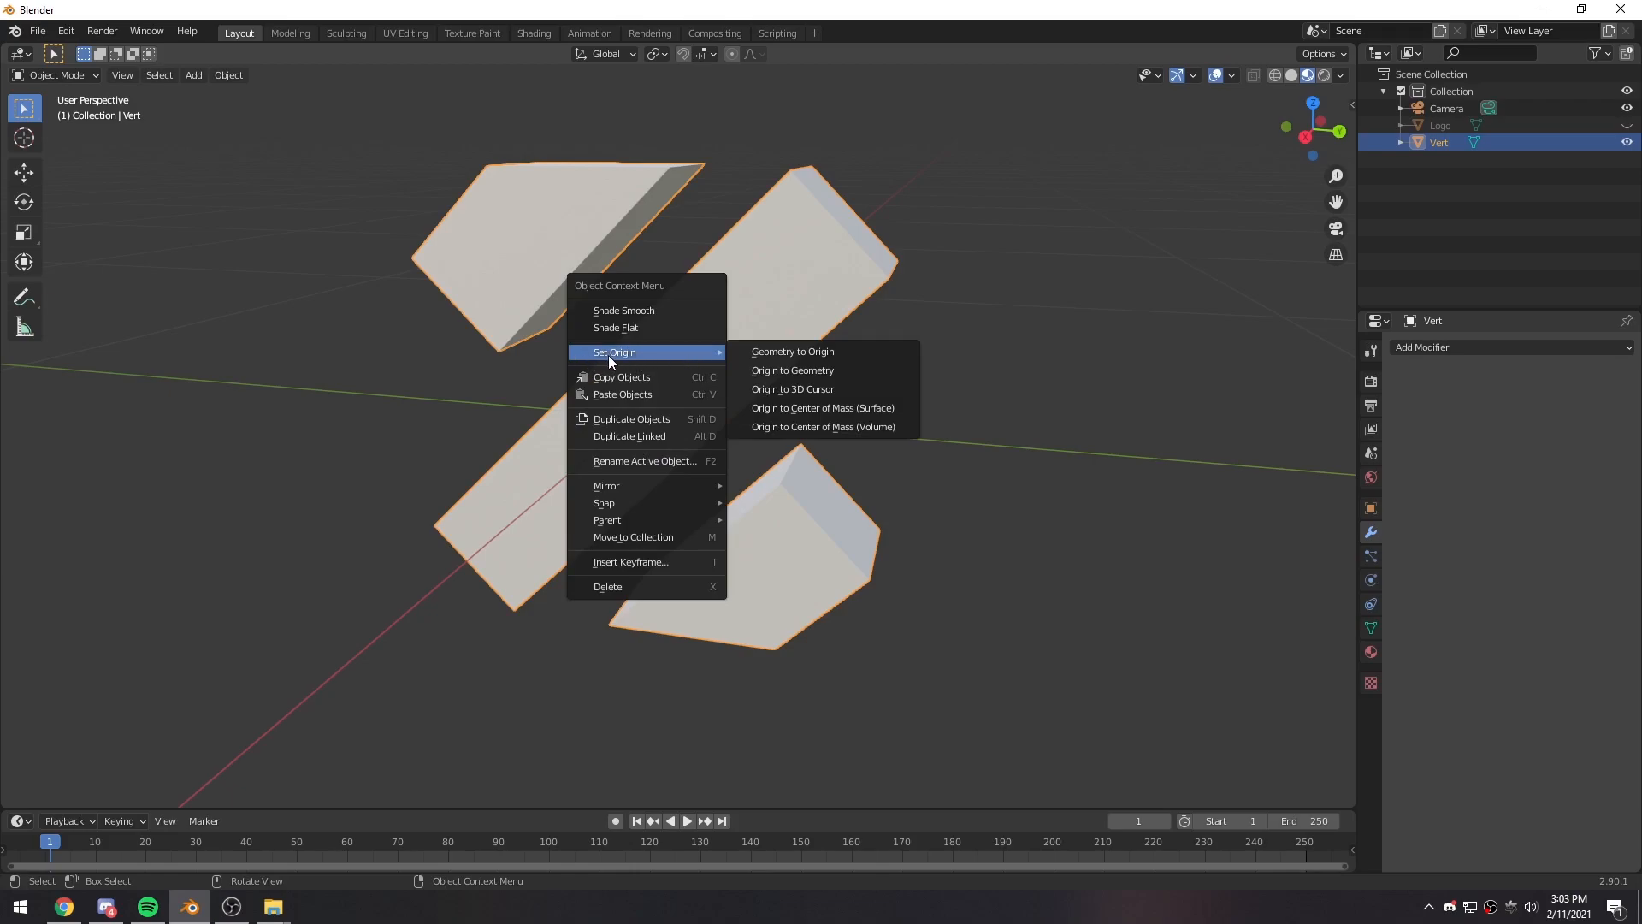
left_click(781, 372)
middle_click_drag(778, 372, 686, 464)
middle_click_drag(749, 407, 883, 369)
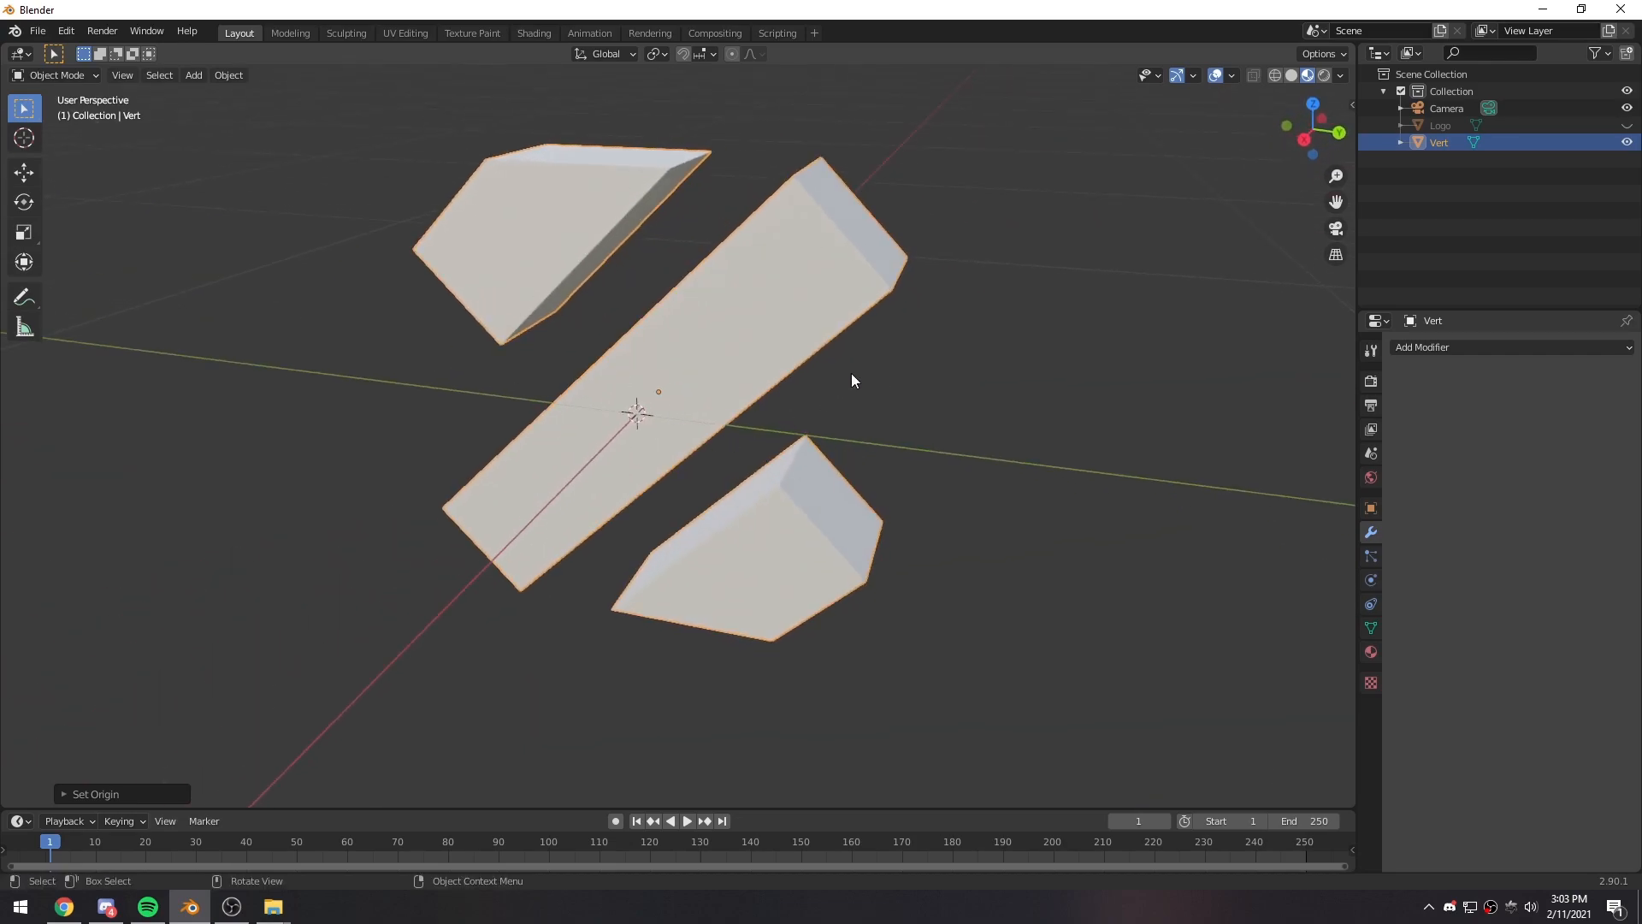
- Set the solid logo mesh's X, Y and Z location to 0 m so it sits at the world origin
left_click(1371, 507)
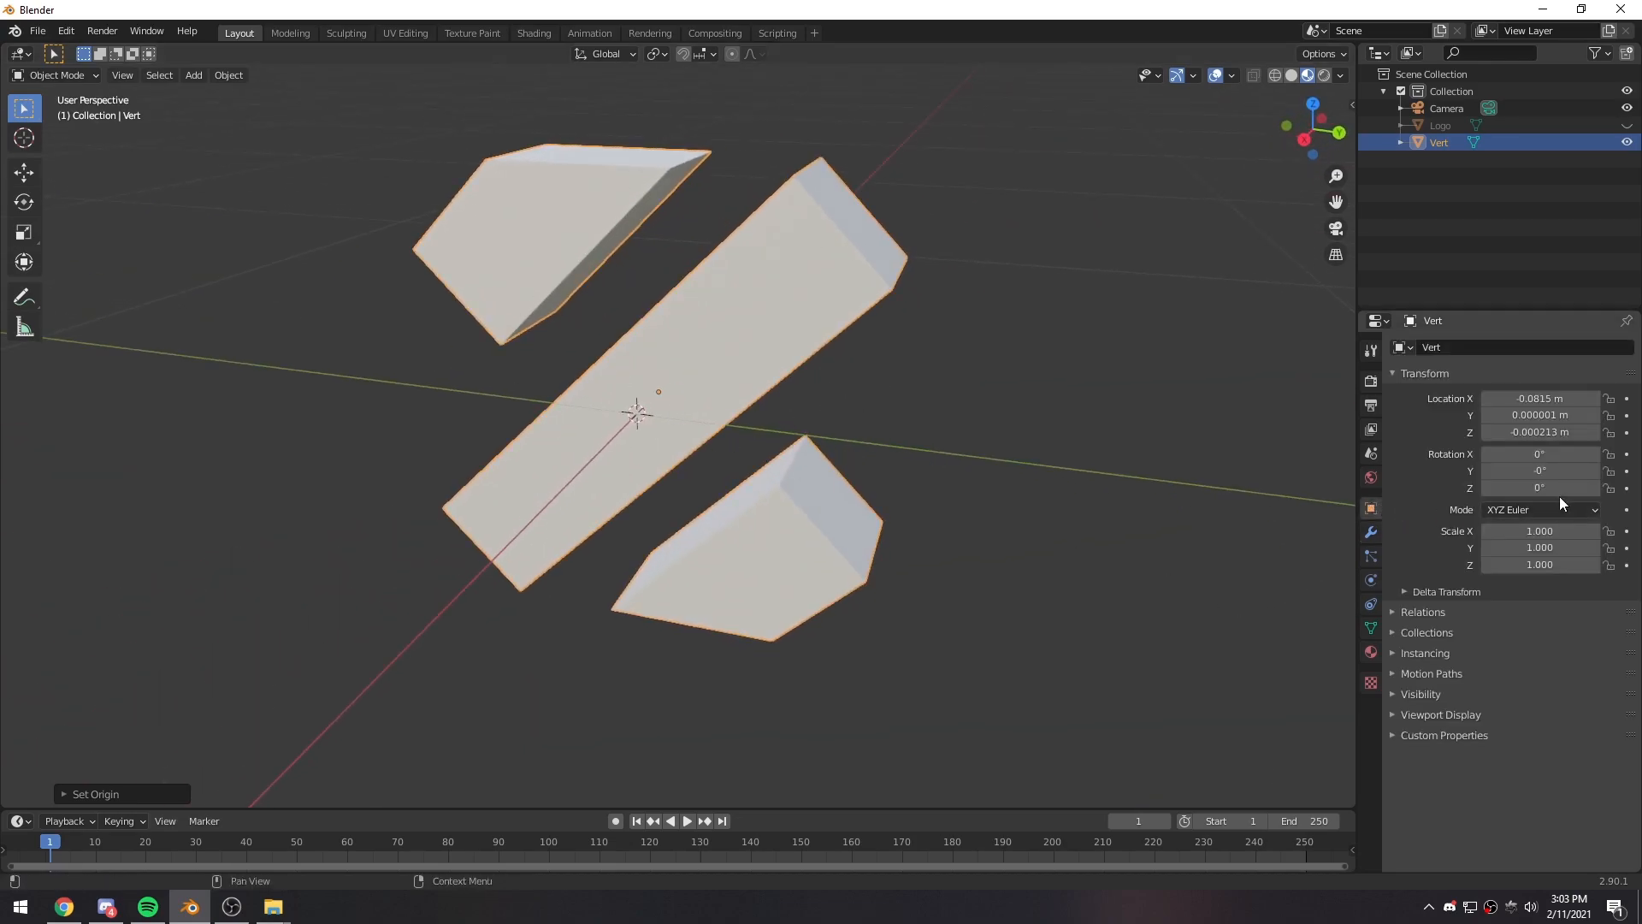
left_click_drag(1522, 398, 1524, 432)
left_click(1531, 398)
left_click(1489, 467)
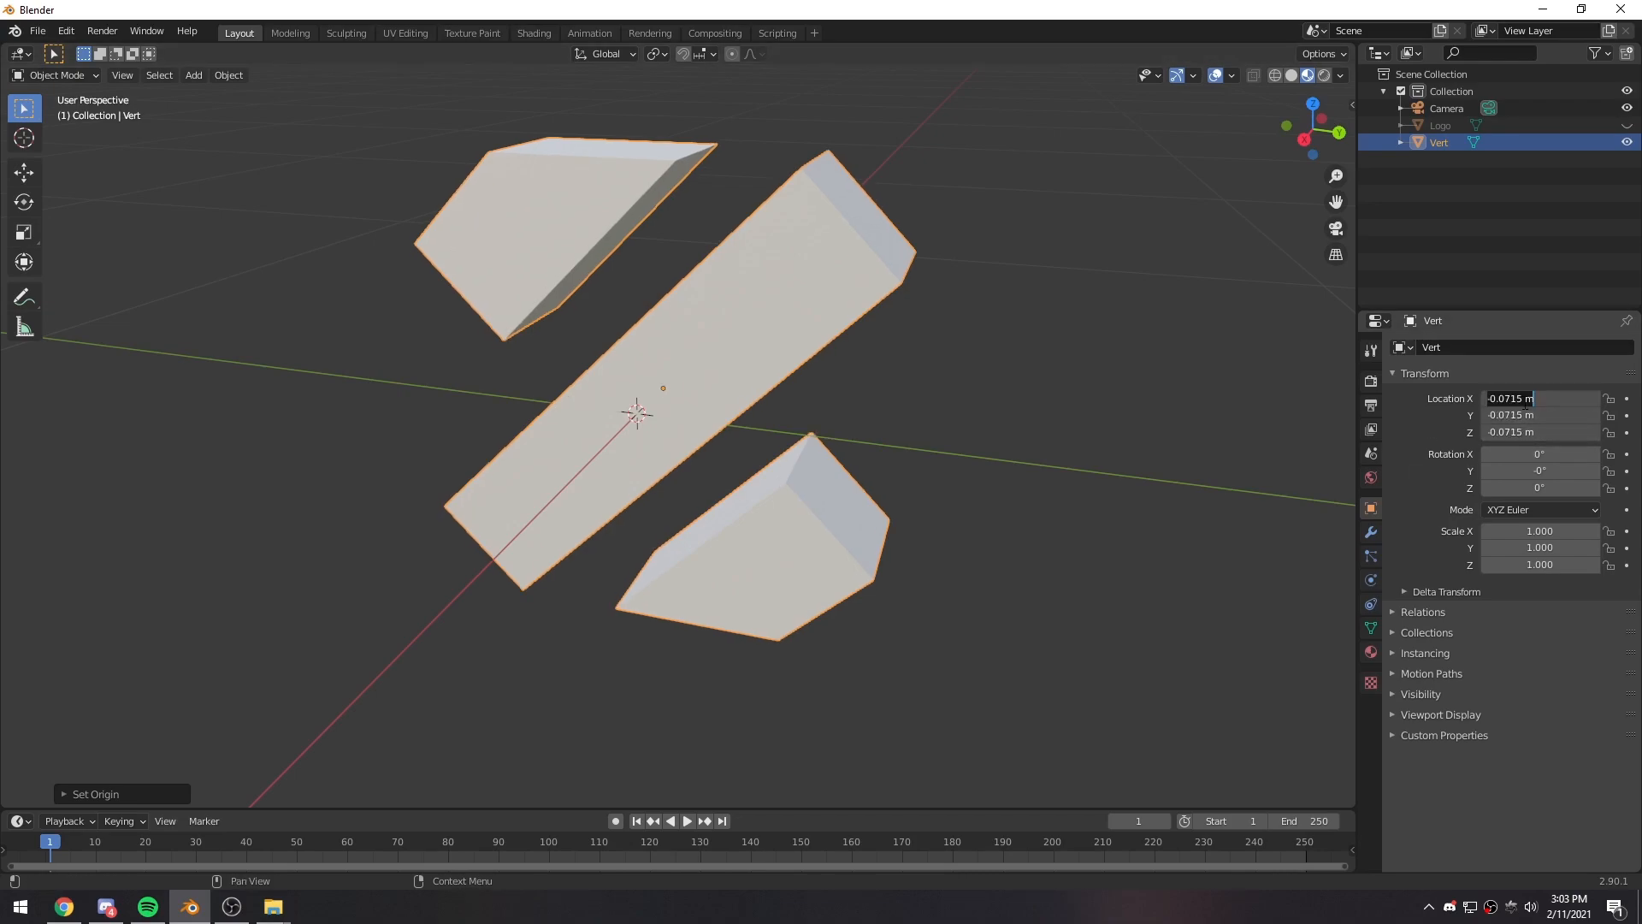
type("0")
key("Return")
scroll(869, 353, "down", 3)
middle_click_drag(870, 353, 820, 386)
middle_click_drag(638, 299, 690, 316)
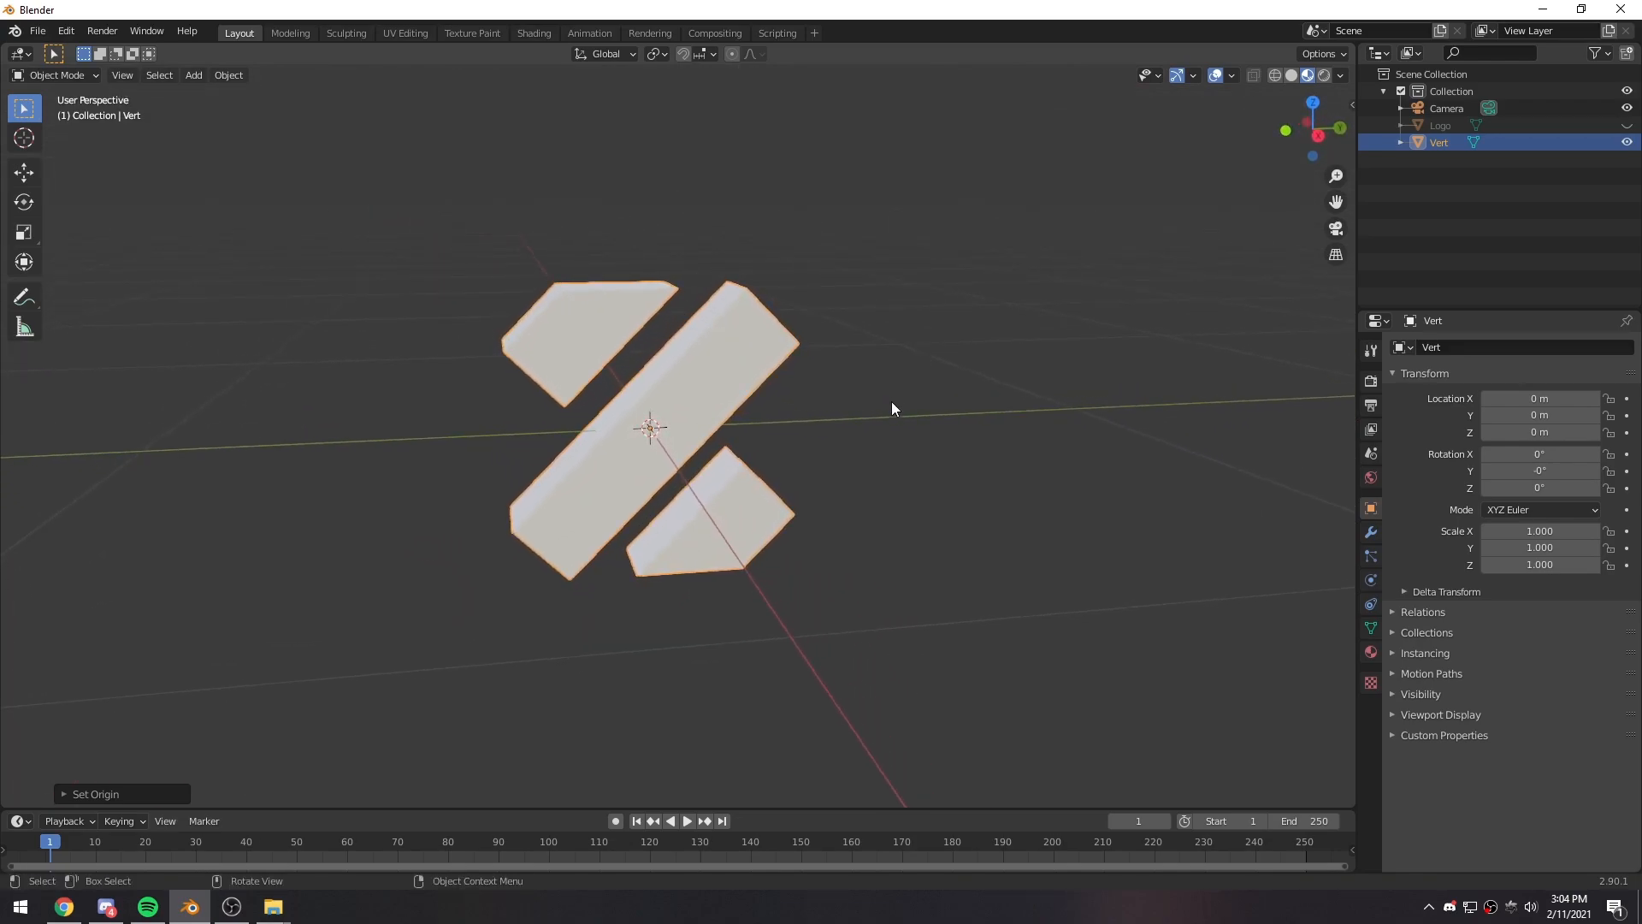
scroll(847, 486, "down", 2)
middle_click_drag(806, 466, 650, 469)
- Switch the viewport to solid shading and hide the logo mesh
left_click(1291, 77)
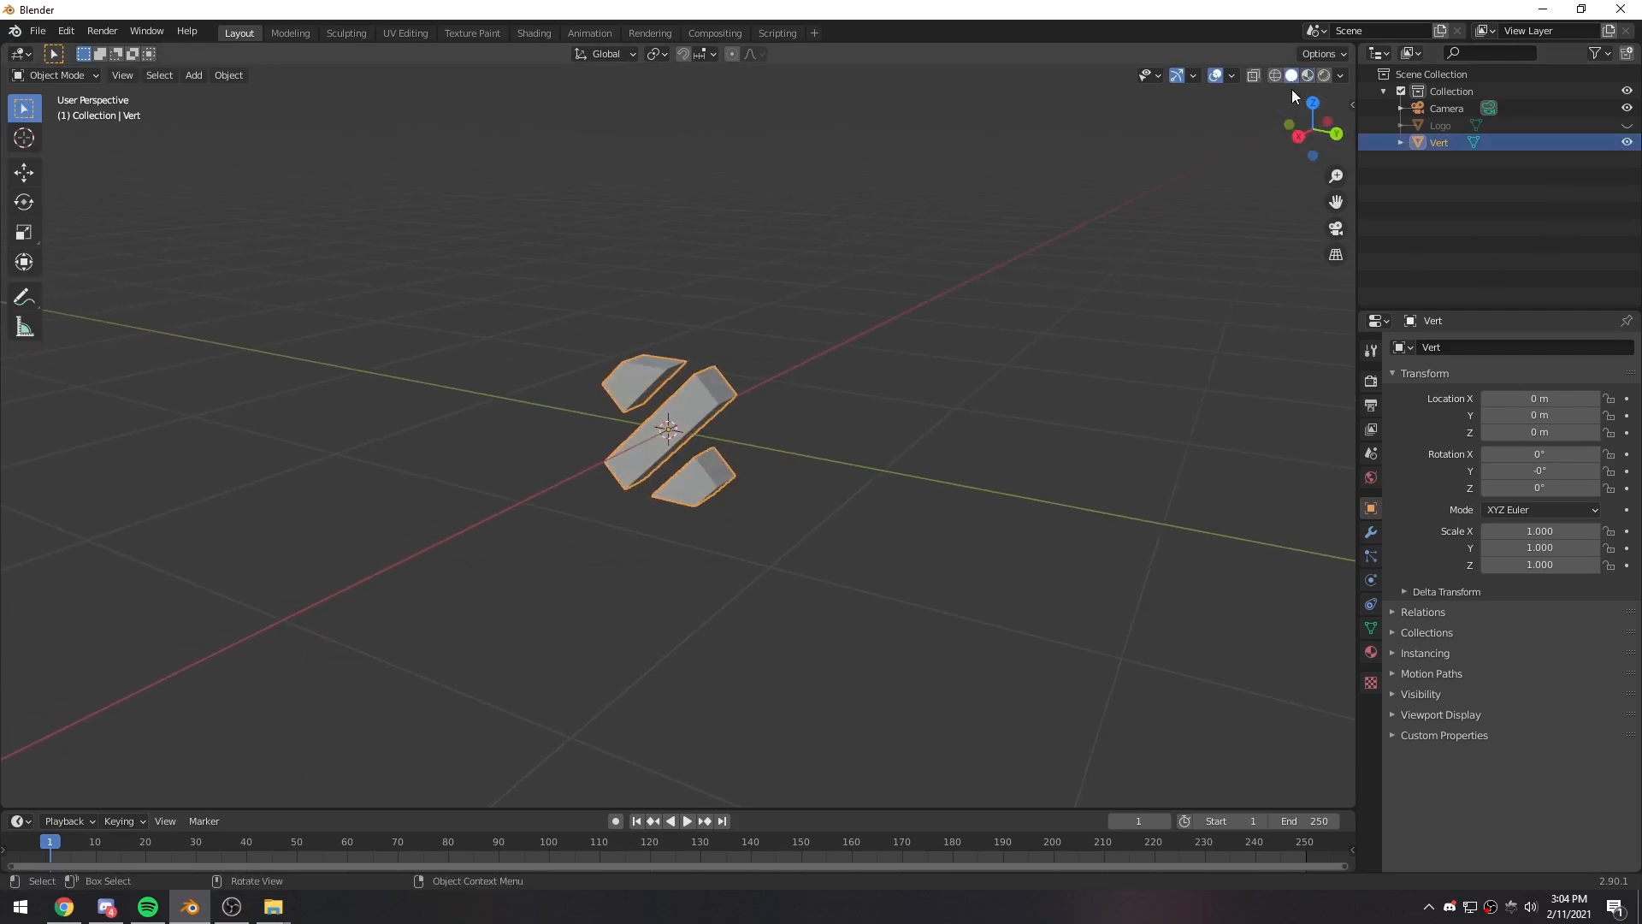
left_click(1371, 380)
left_click(1521, 346)
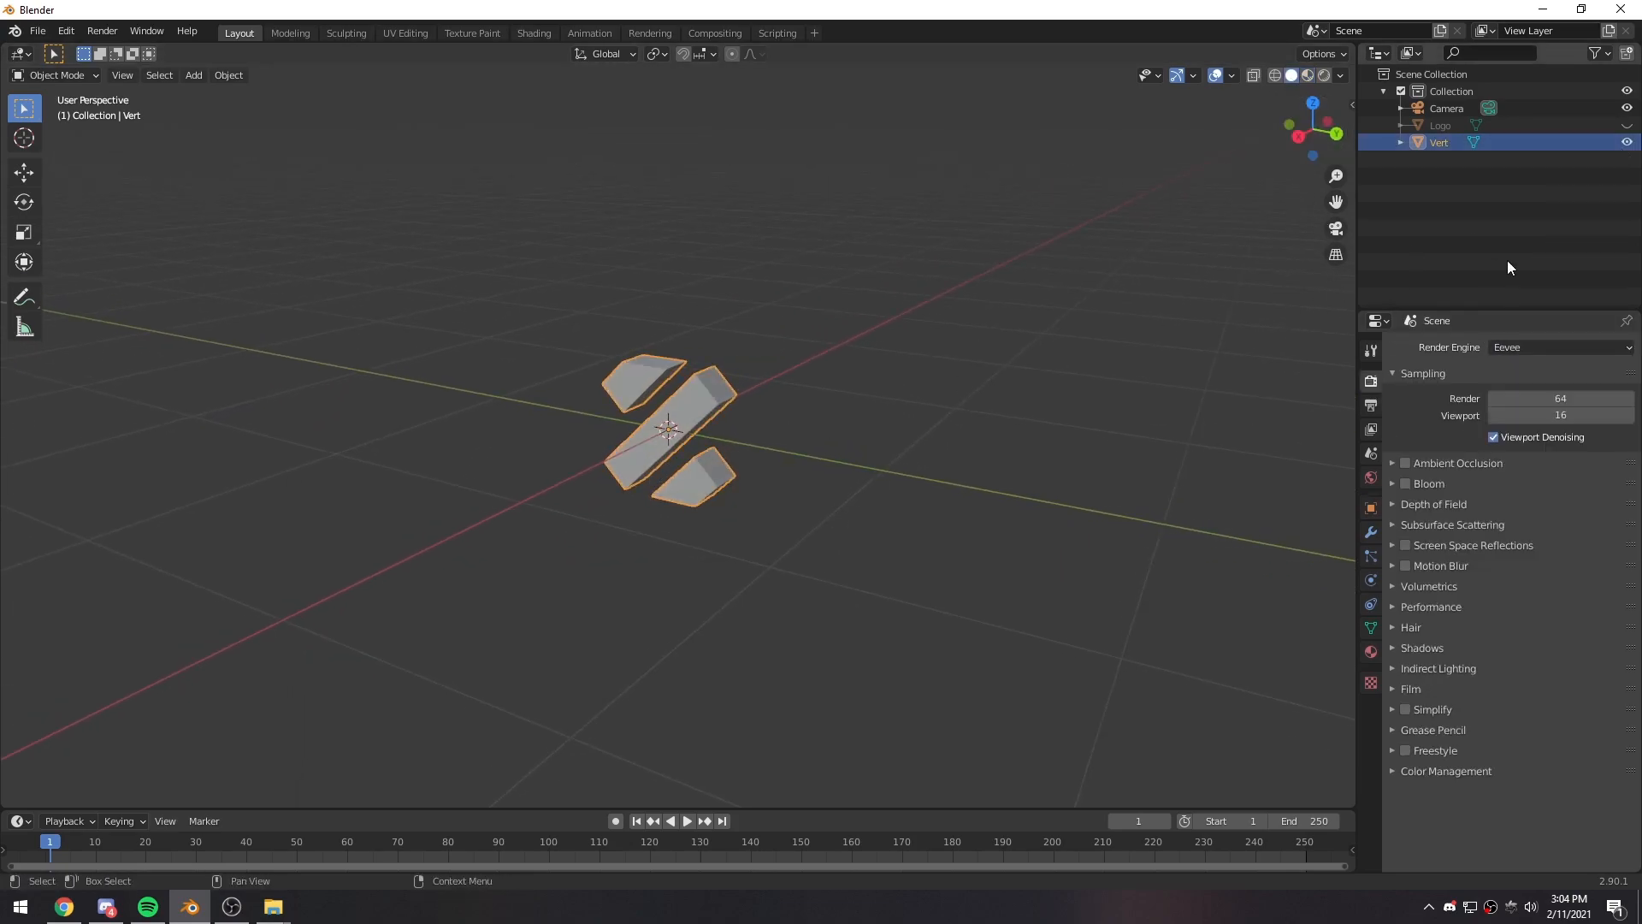
key("h")
middle_click_drag(1101, 357, 715, 417)
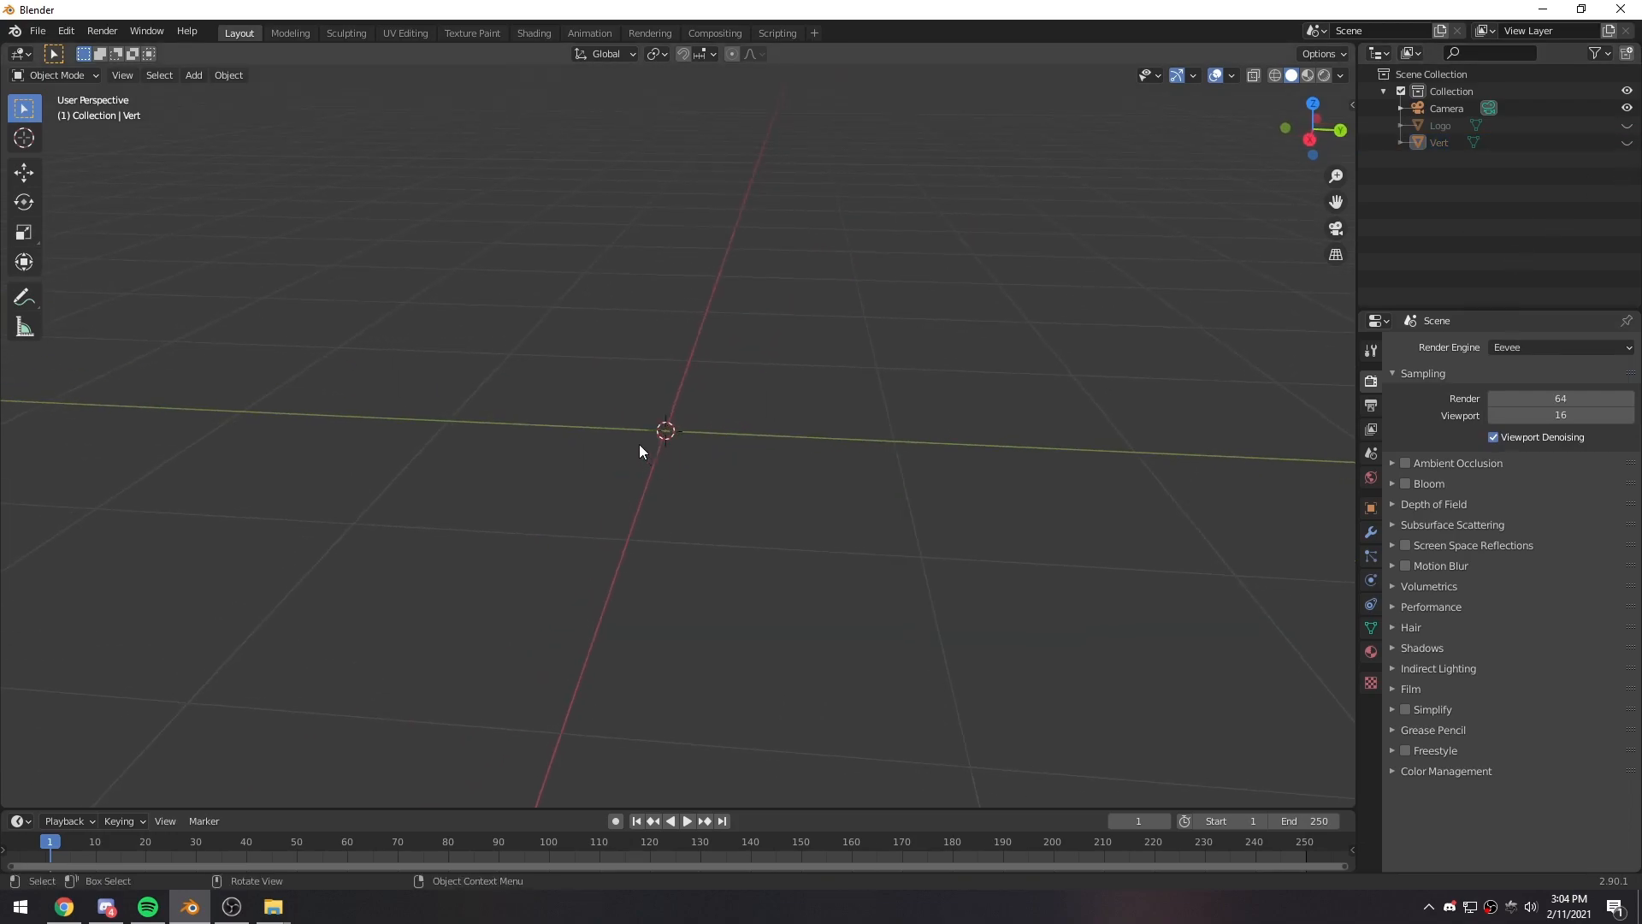
- Add a cylinder mesh at the world origin
key("shift+a")
mouse_move(619, 455)
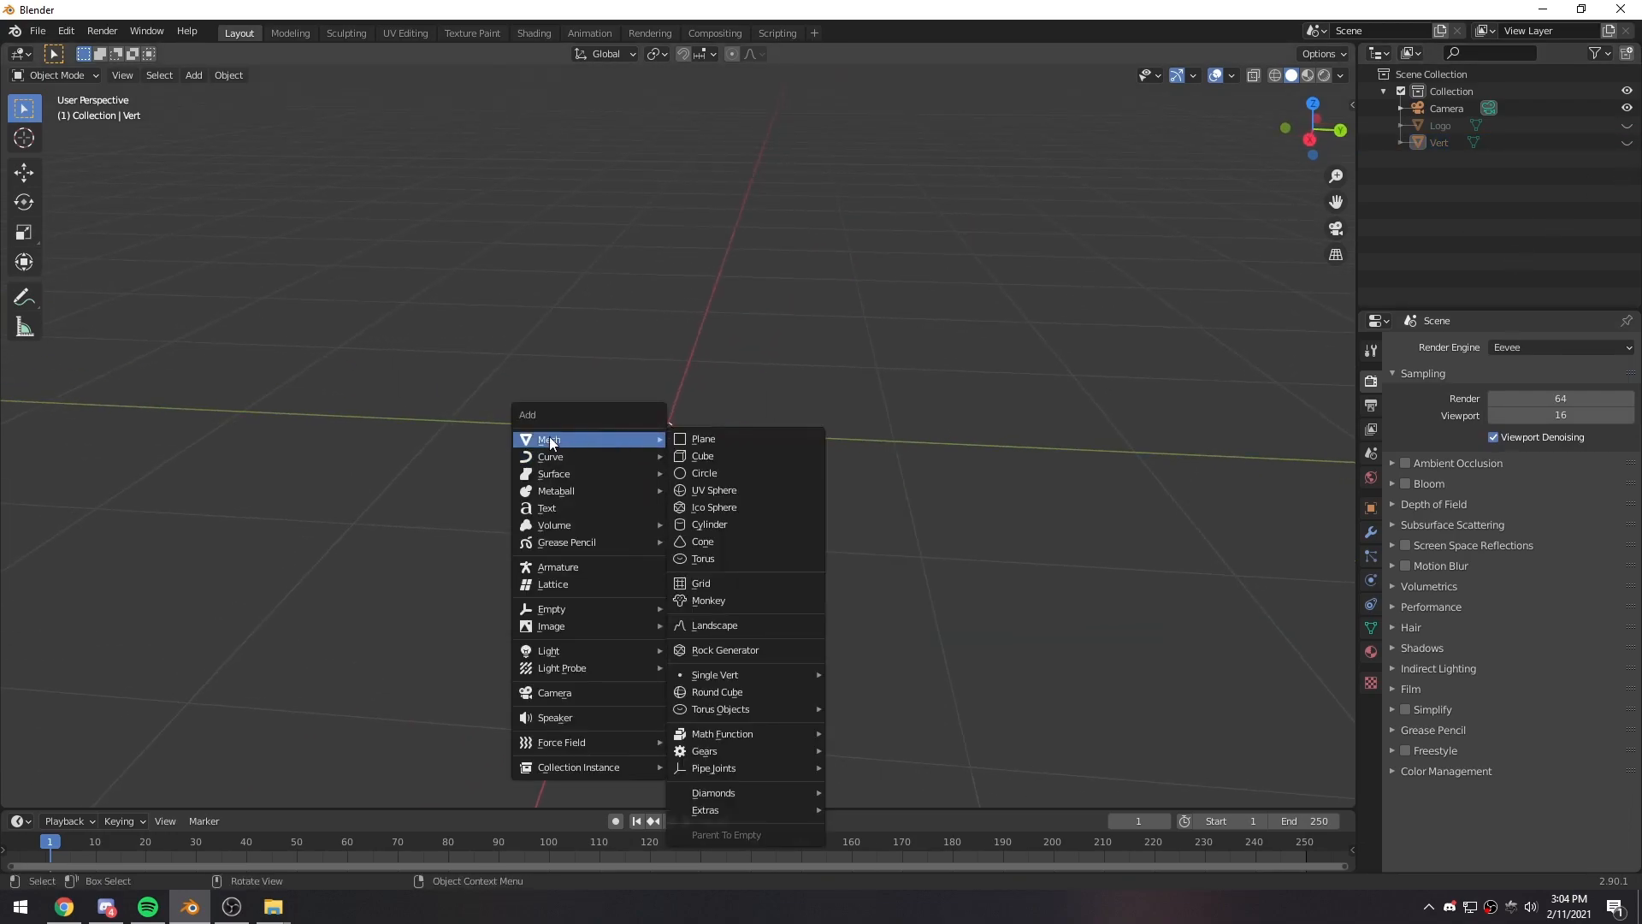
left_click(723, 524)
scroll(794, 479, "down", 3)
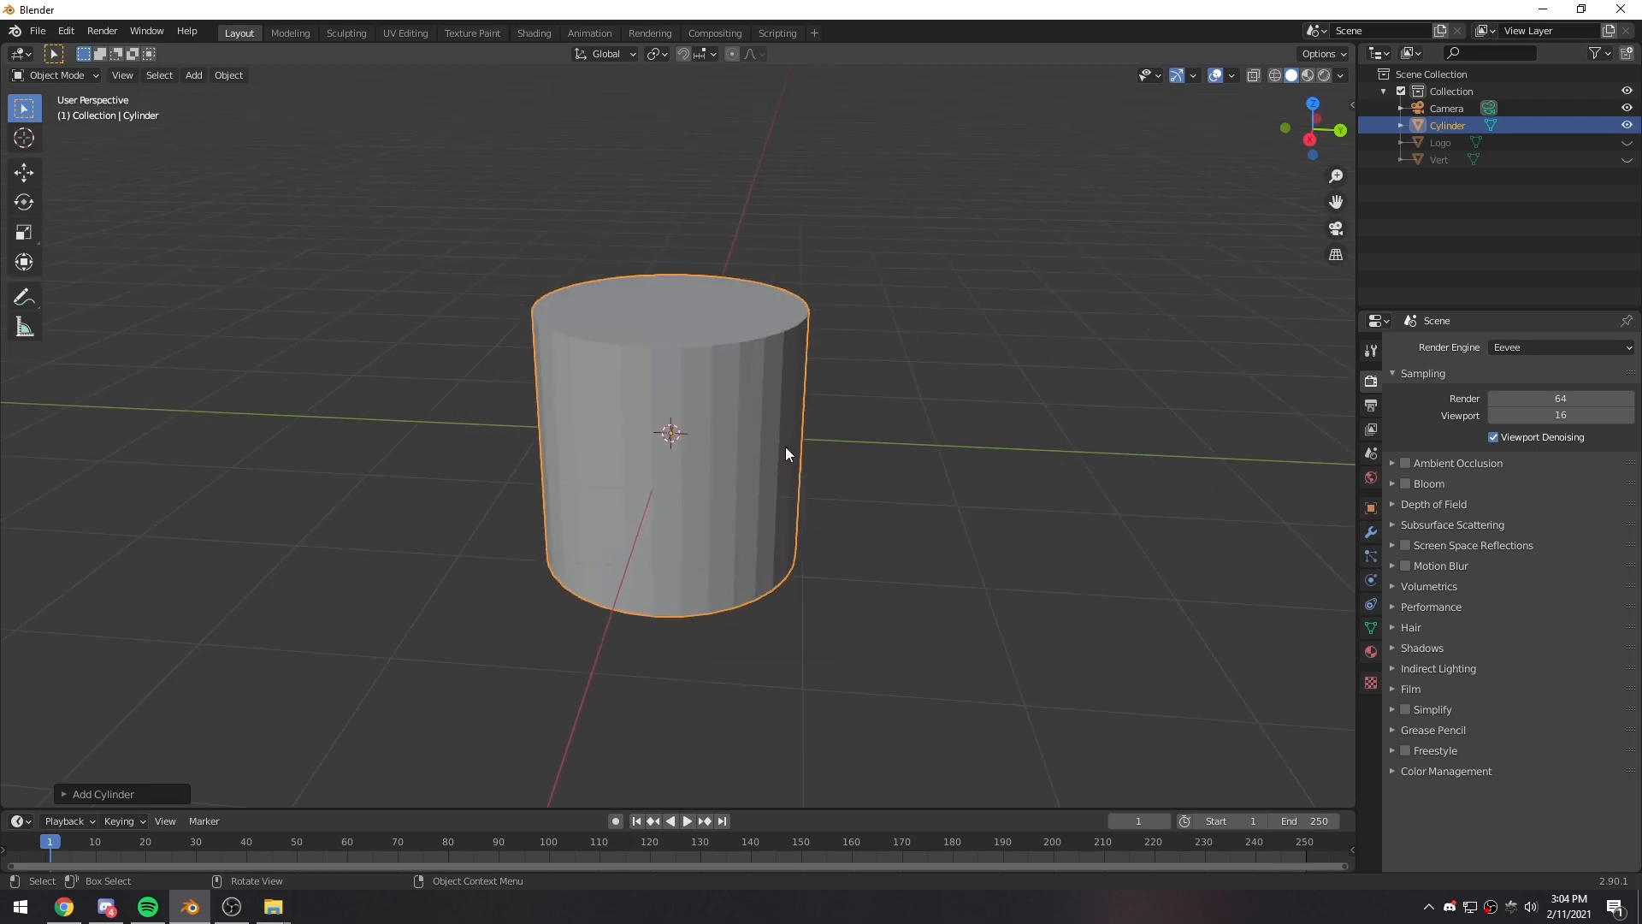
middle_click_drag(778, 388, 873, 387)
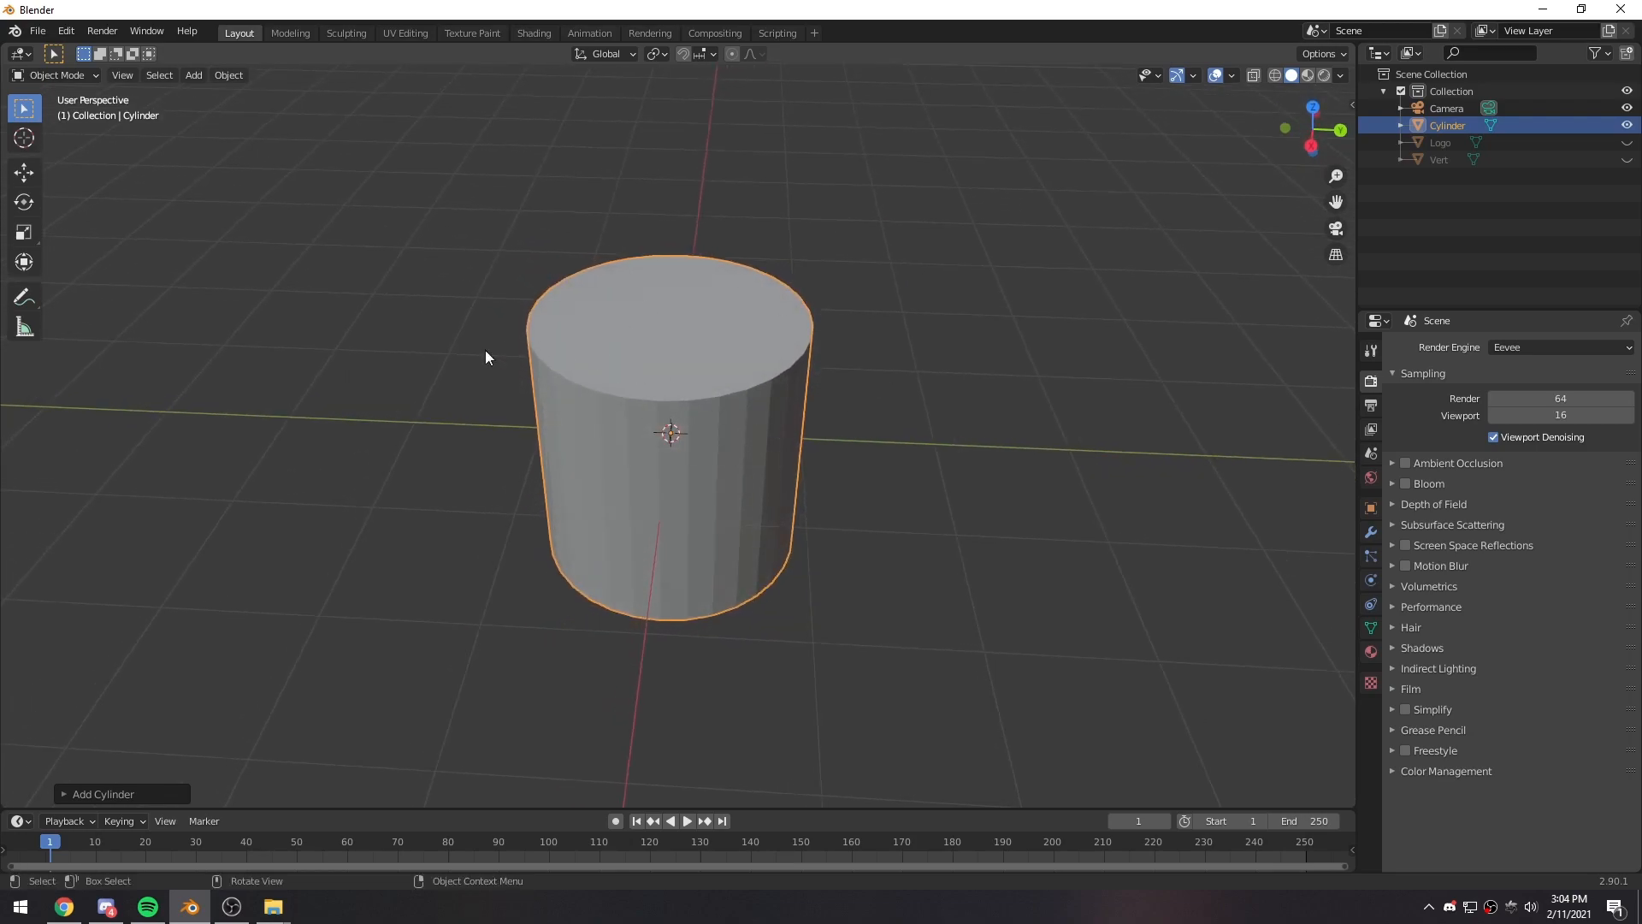
middle_click_drag(694, 418, 742, 465)
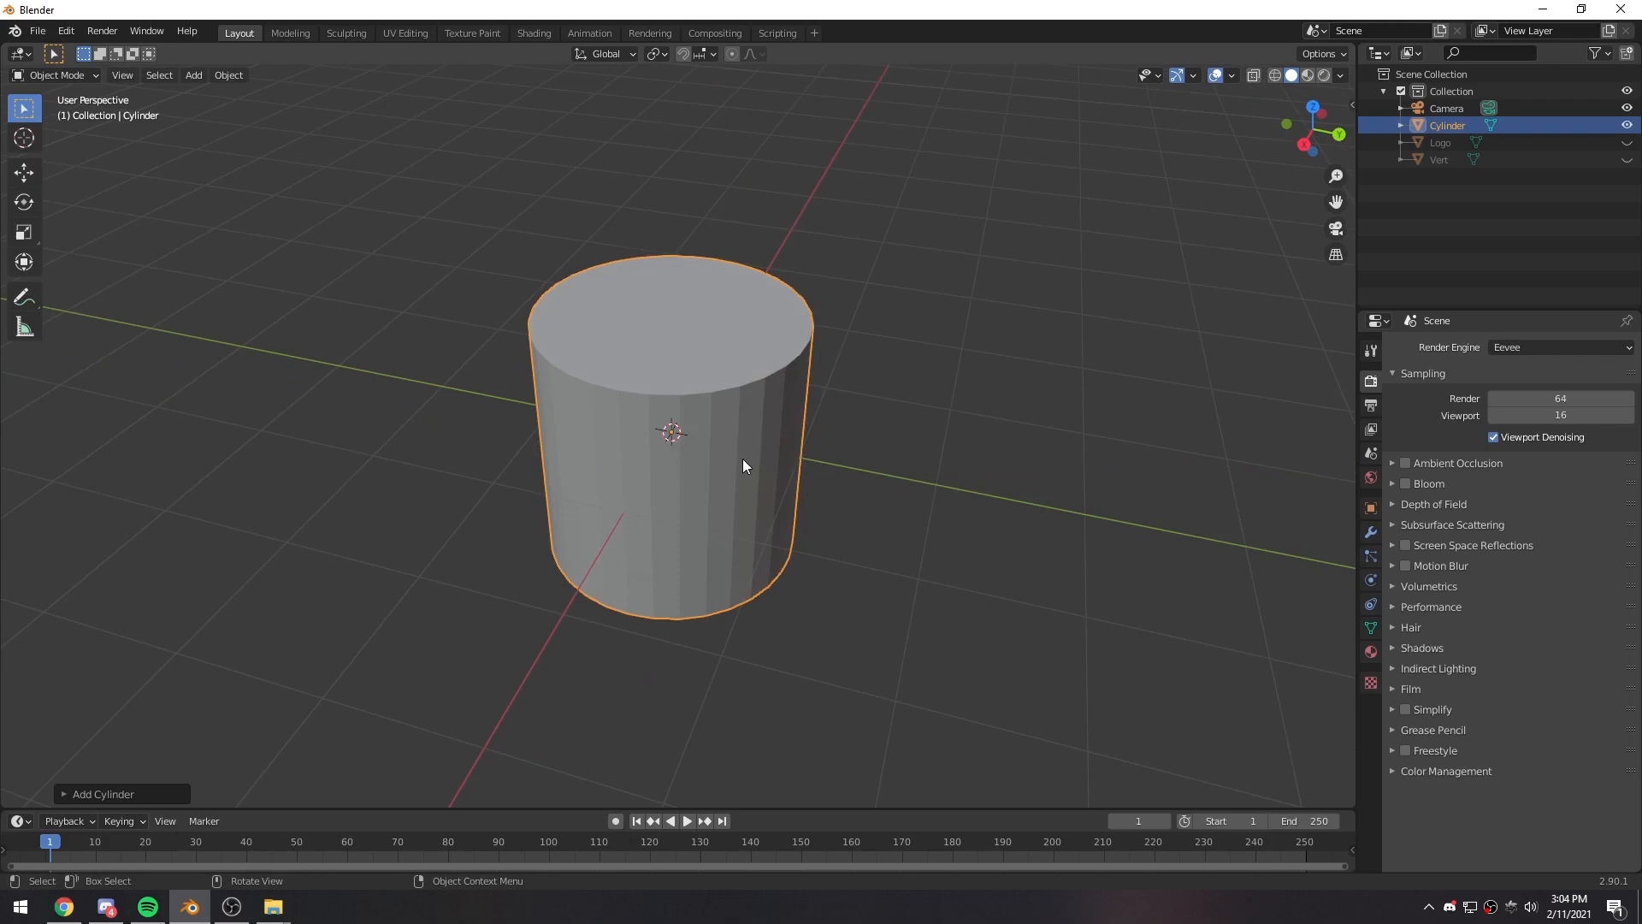
left_click(838, 494)
left_click(688, 435)
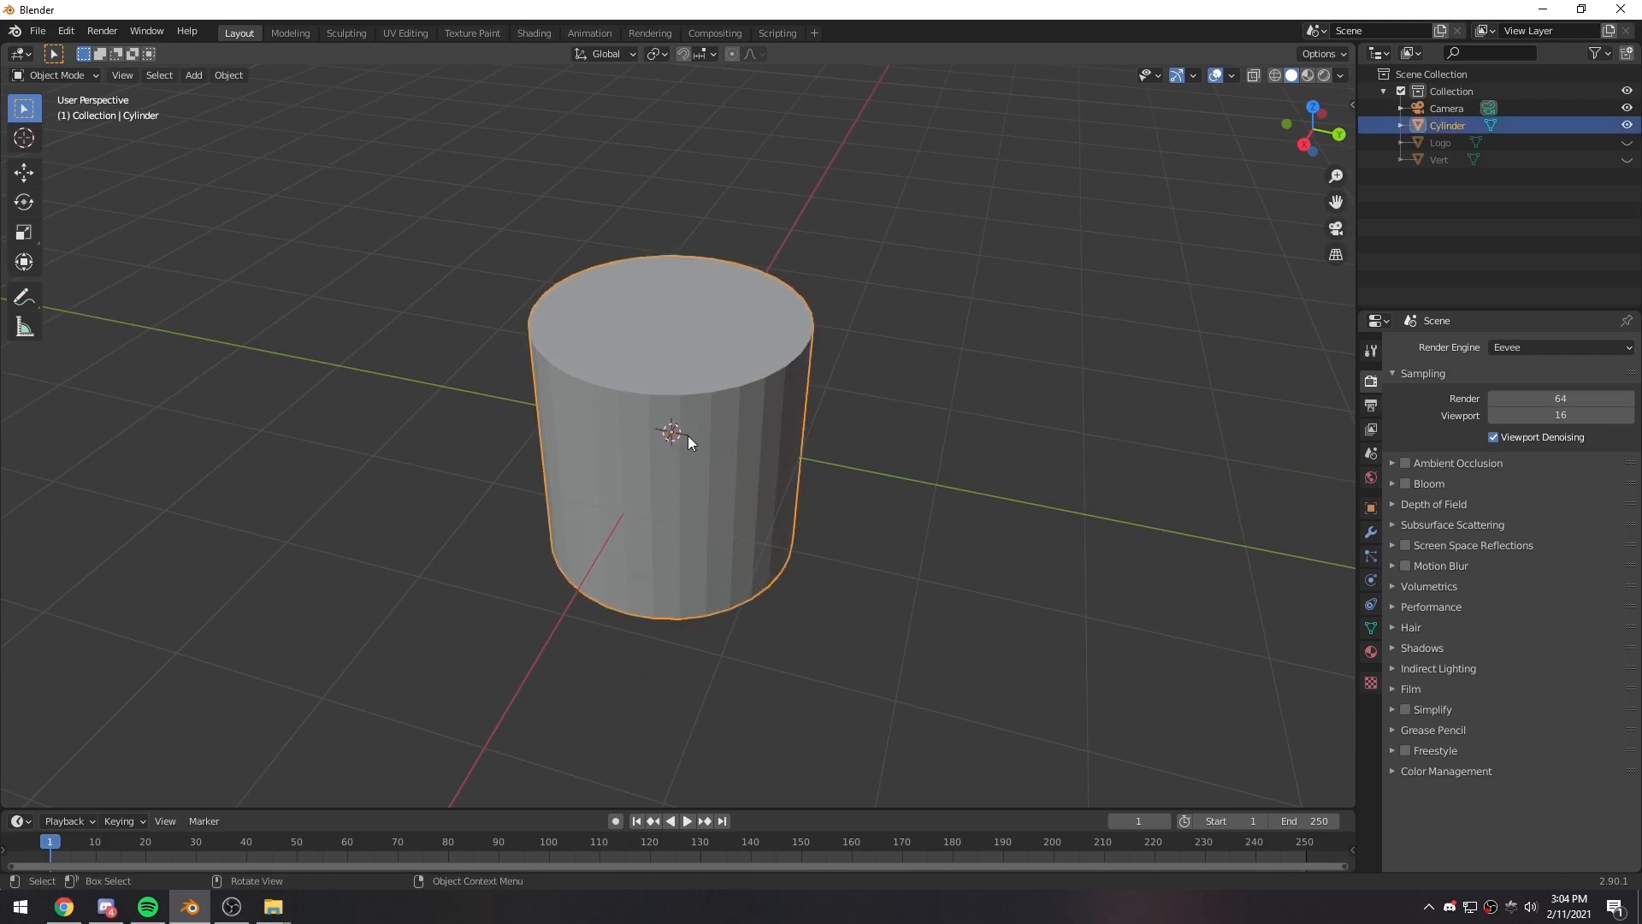
- Enter Edit Mode on the cylinder, select its top face, and switch back to edge selection
key("Tab")
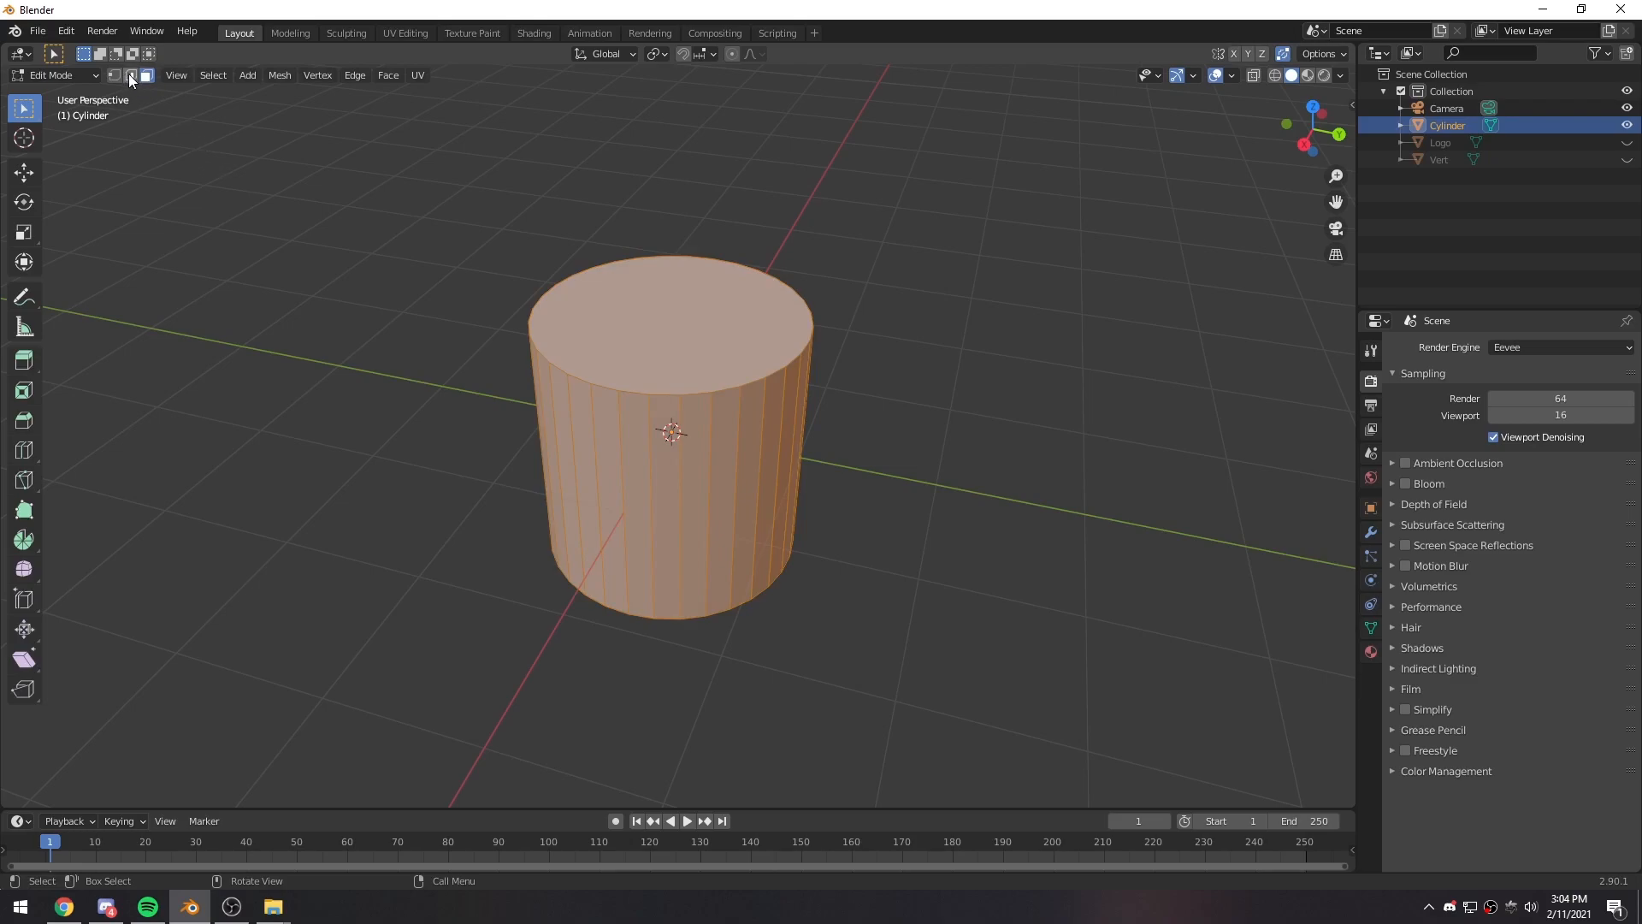
left_click(130, 75)
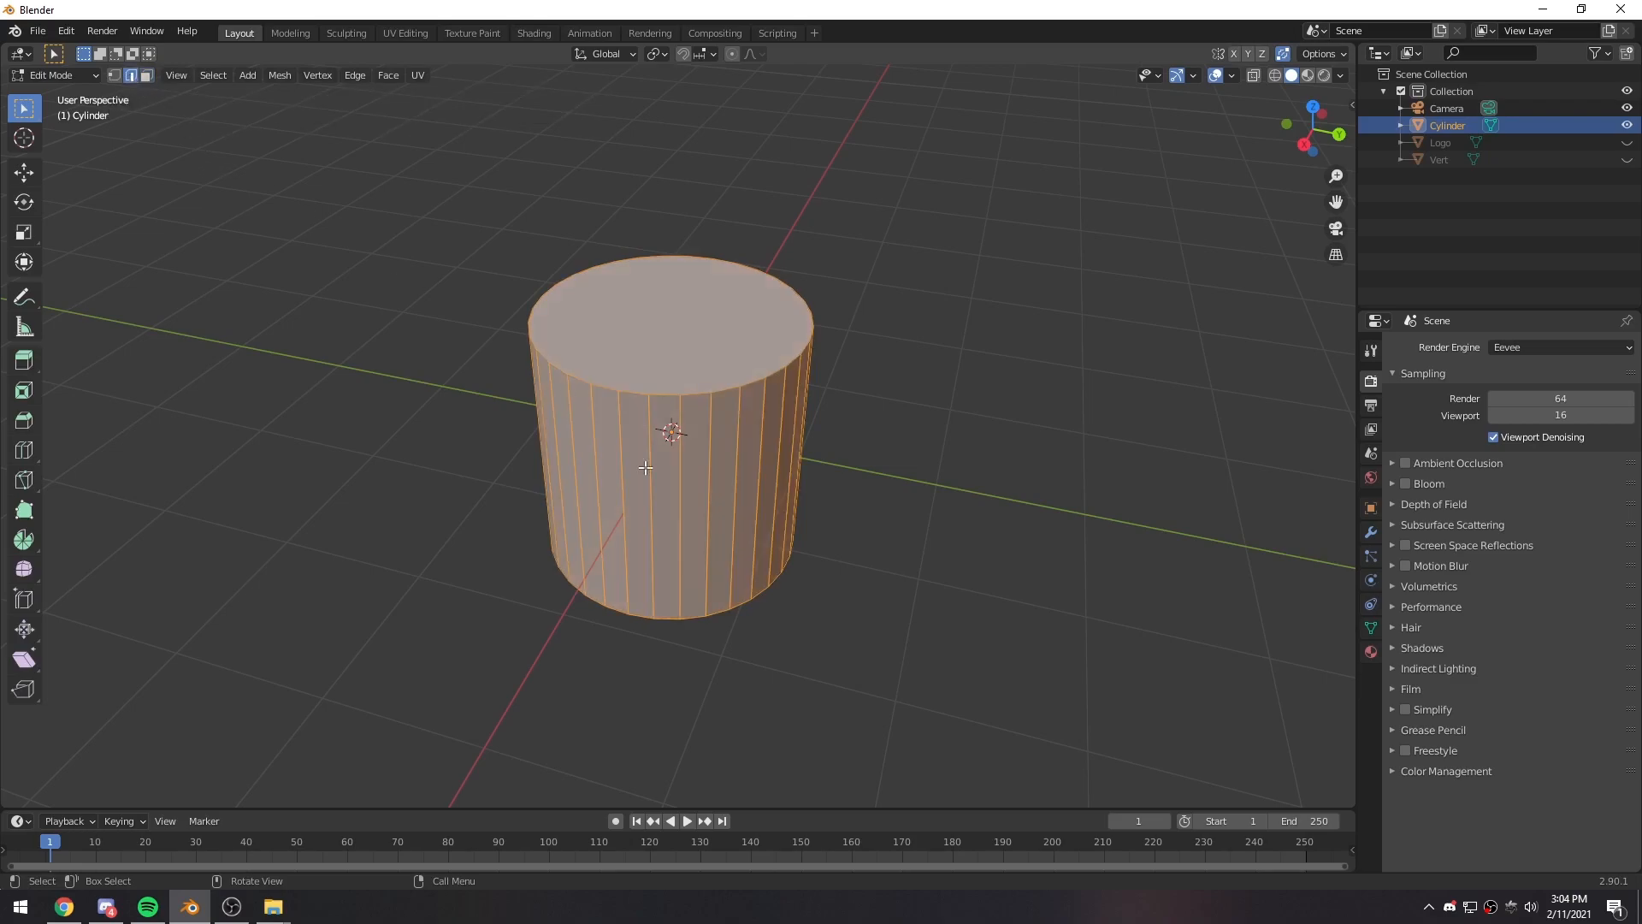
scroll(849, 731, "down", 3)
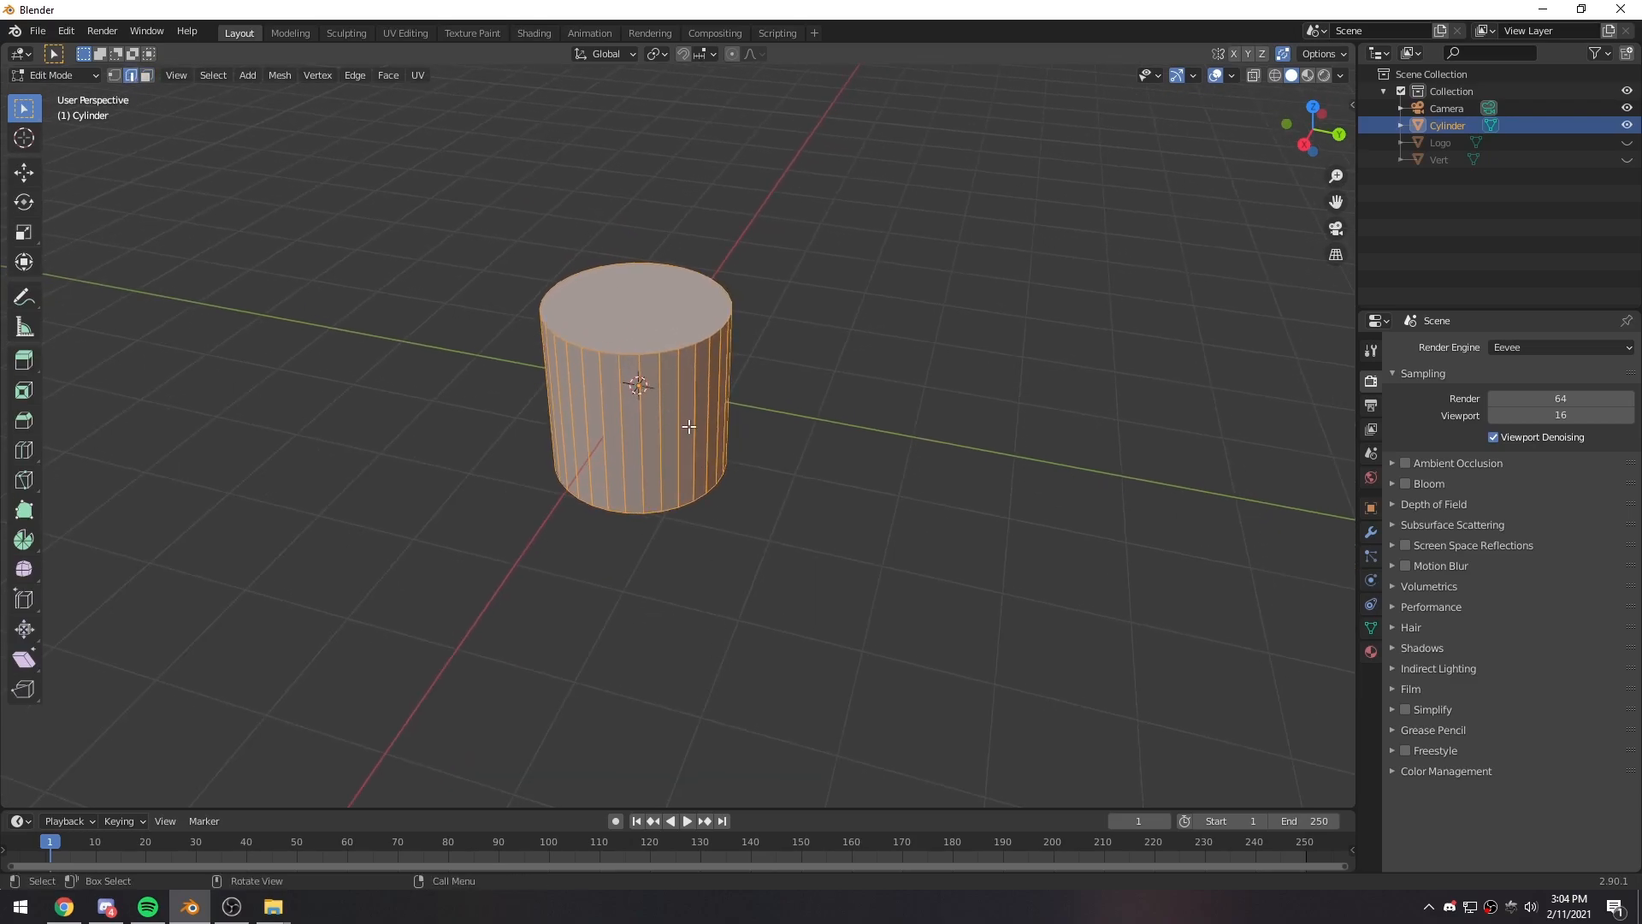
left_click(669, 351, "alt")
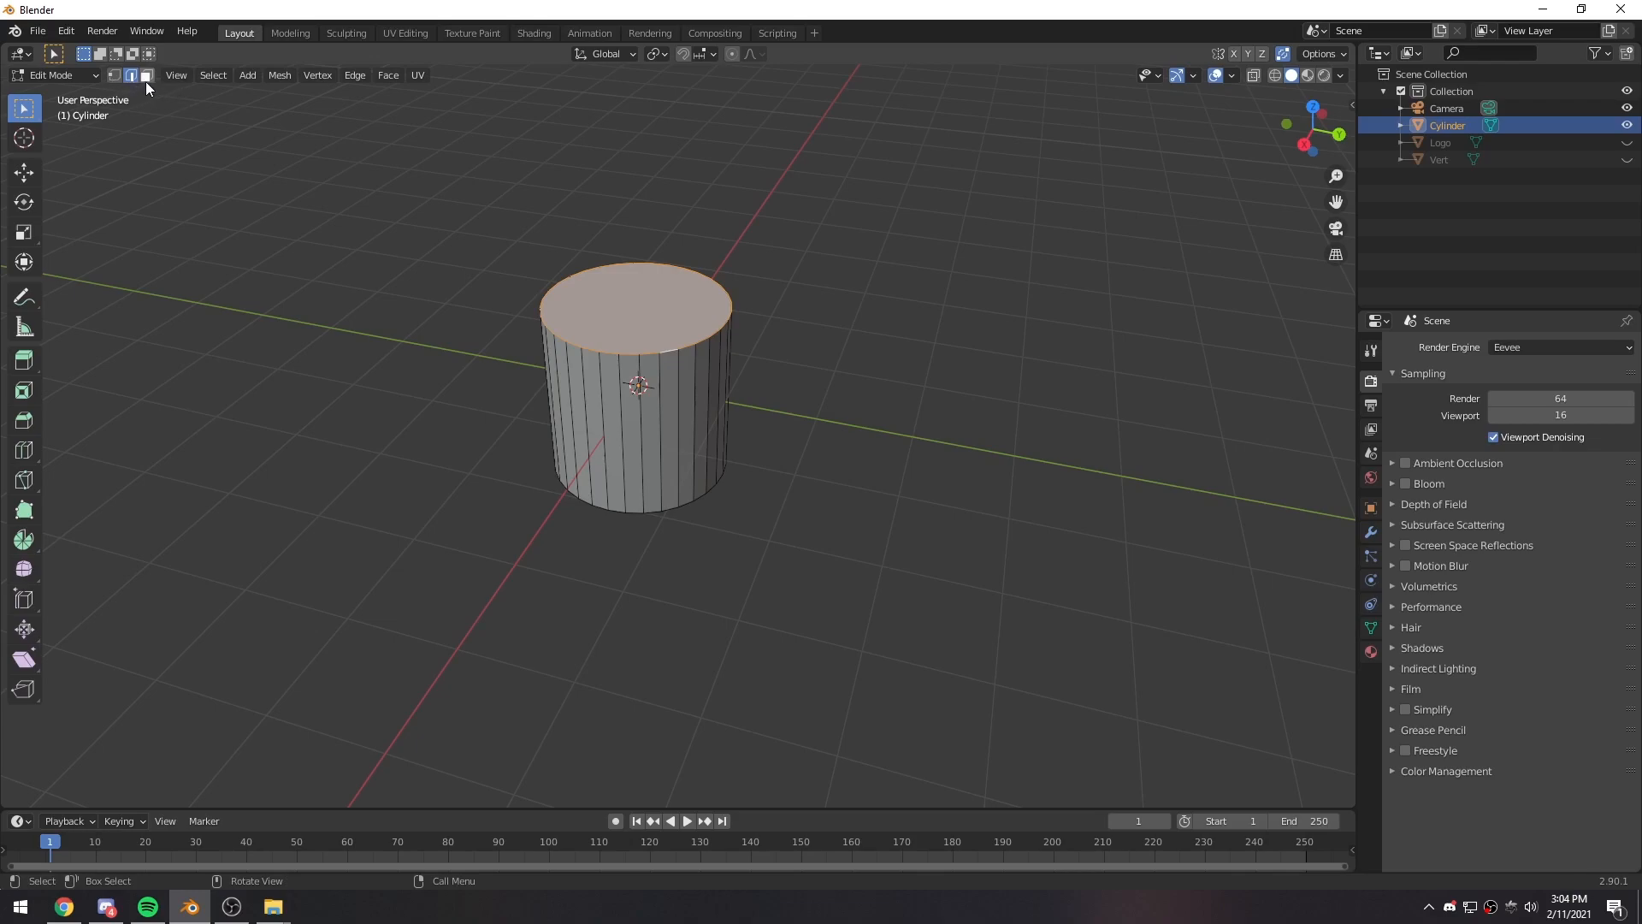
left_click(597, 298)
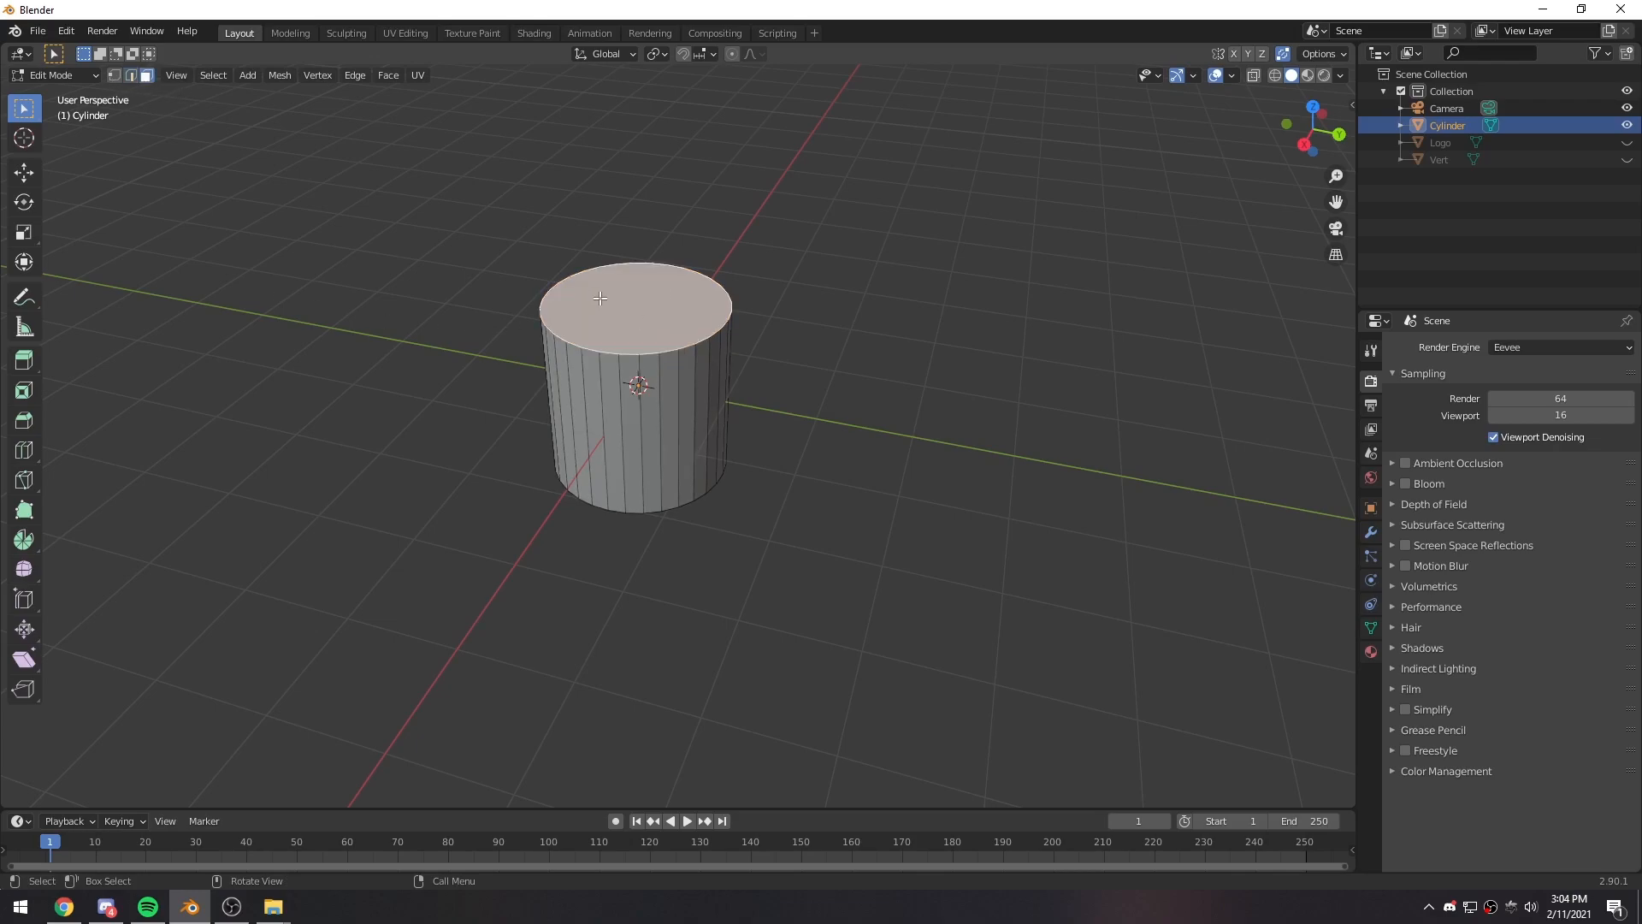
left_click(130, 75)
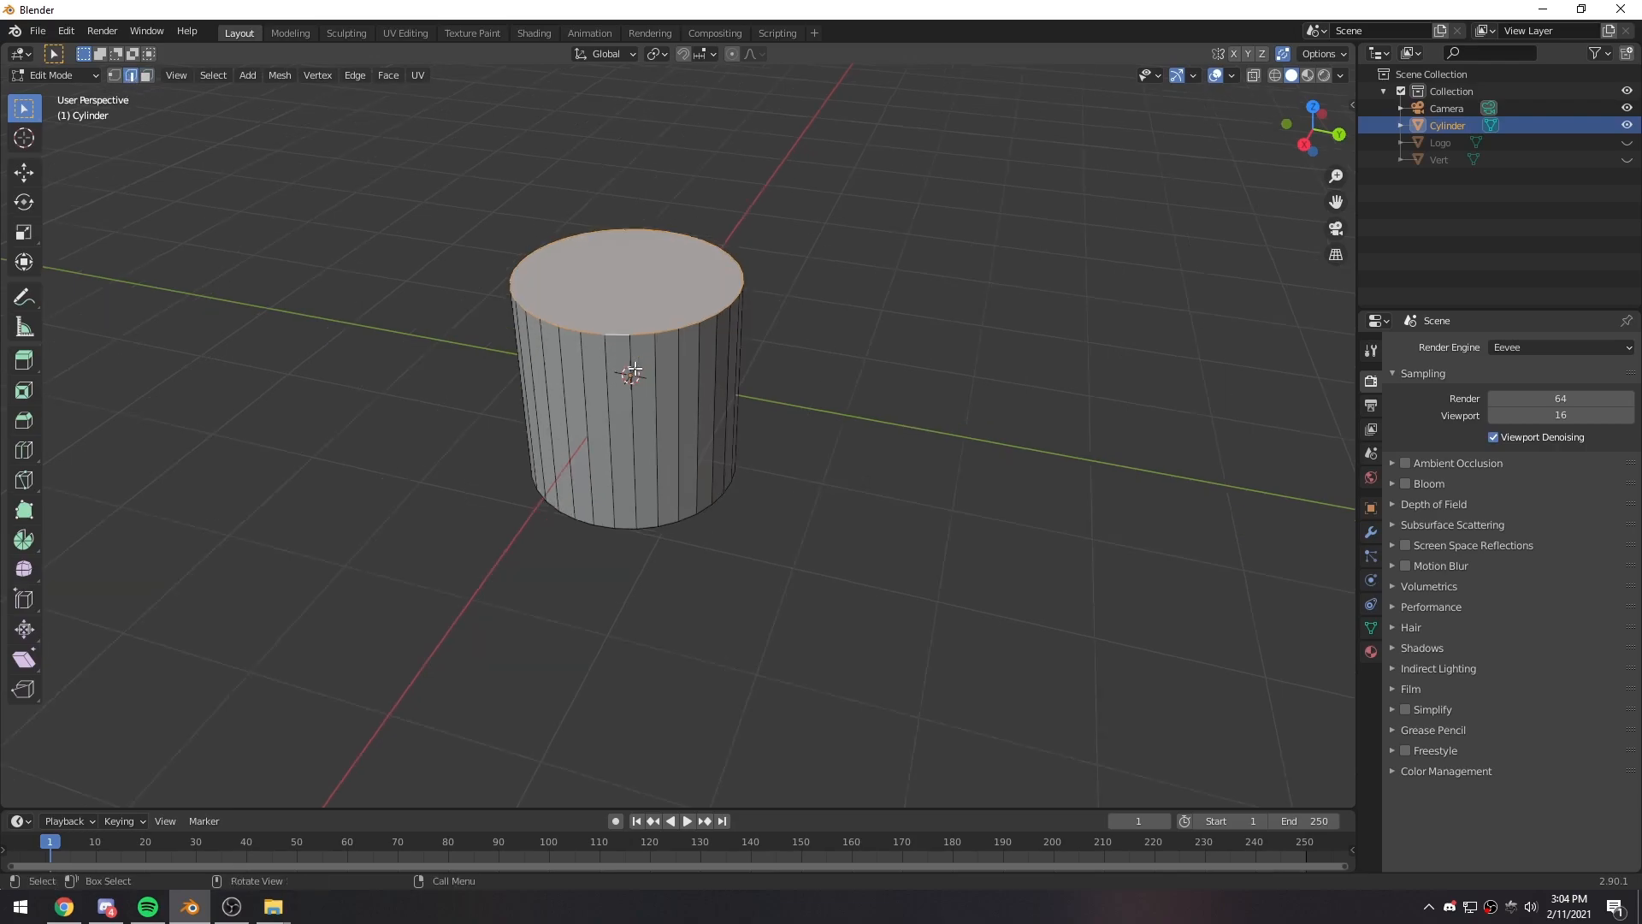
- Practise selecting a single side edge of the cylinder and the whole edge loop around its top rim
scroll(627, 353, "up", 8)
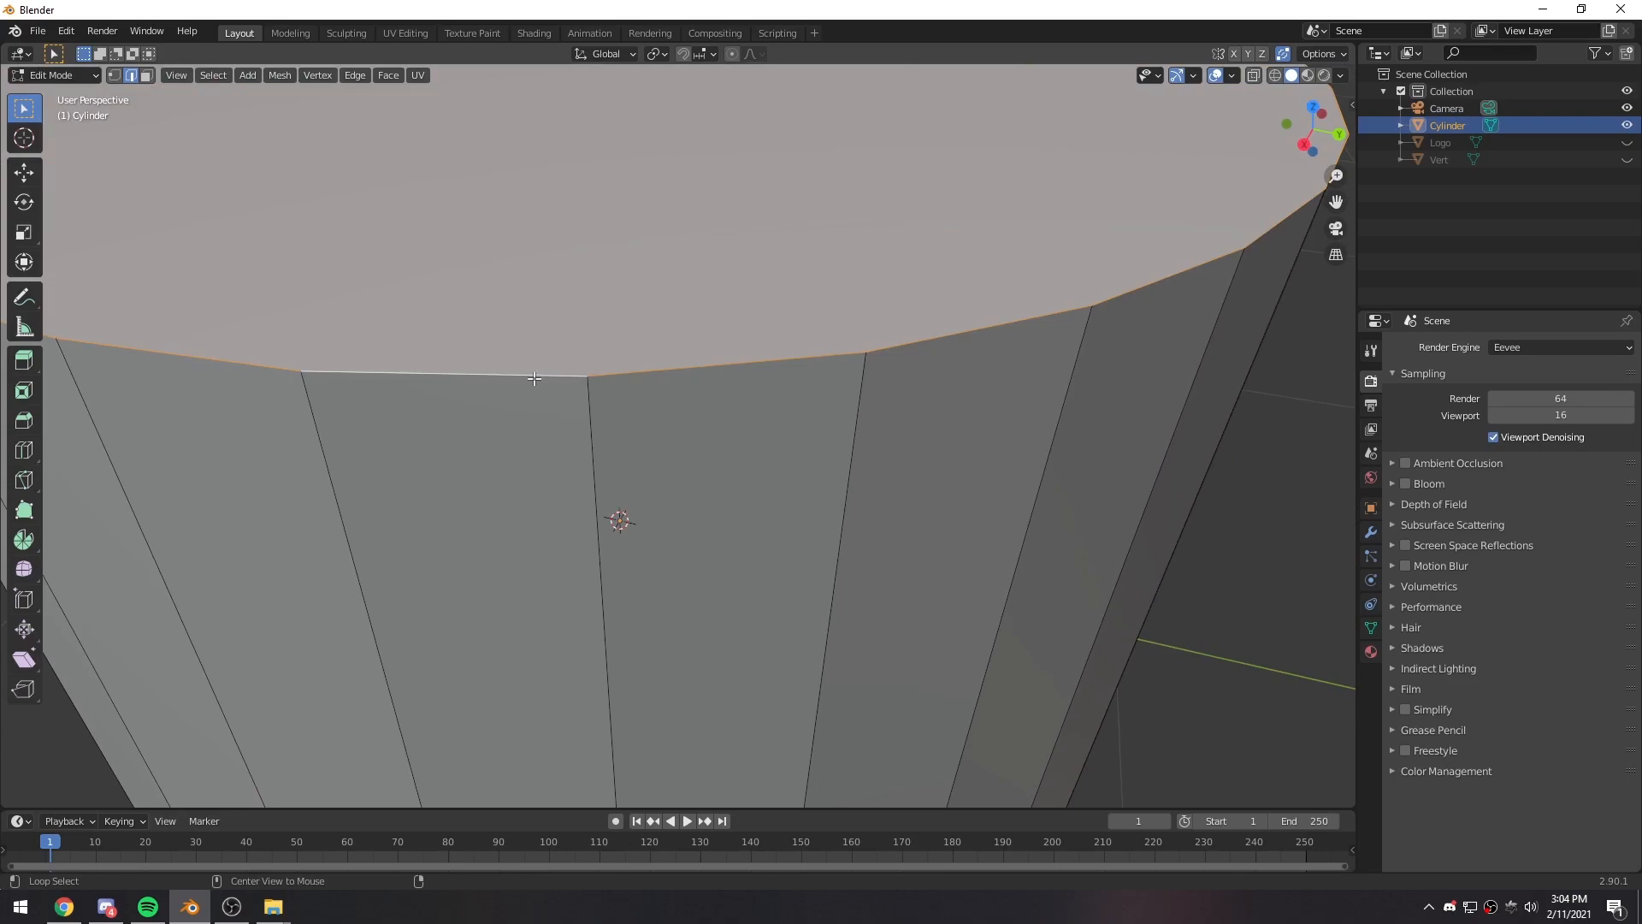
left_click(655, 367, "alt")
left_click(592, 406, "alt")
scroll(592, 406, "down", 8)
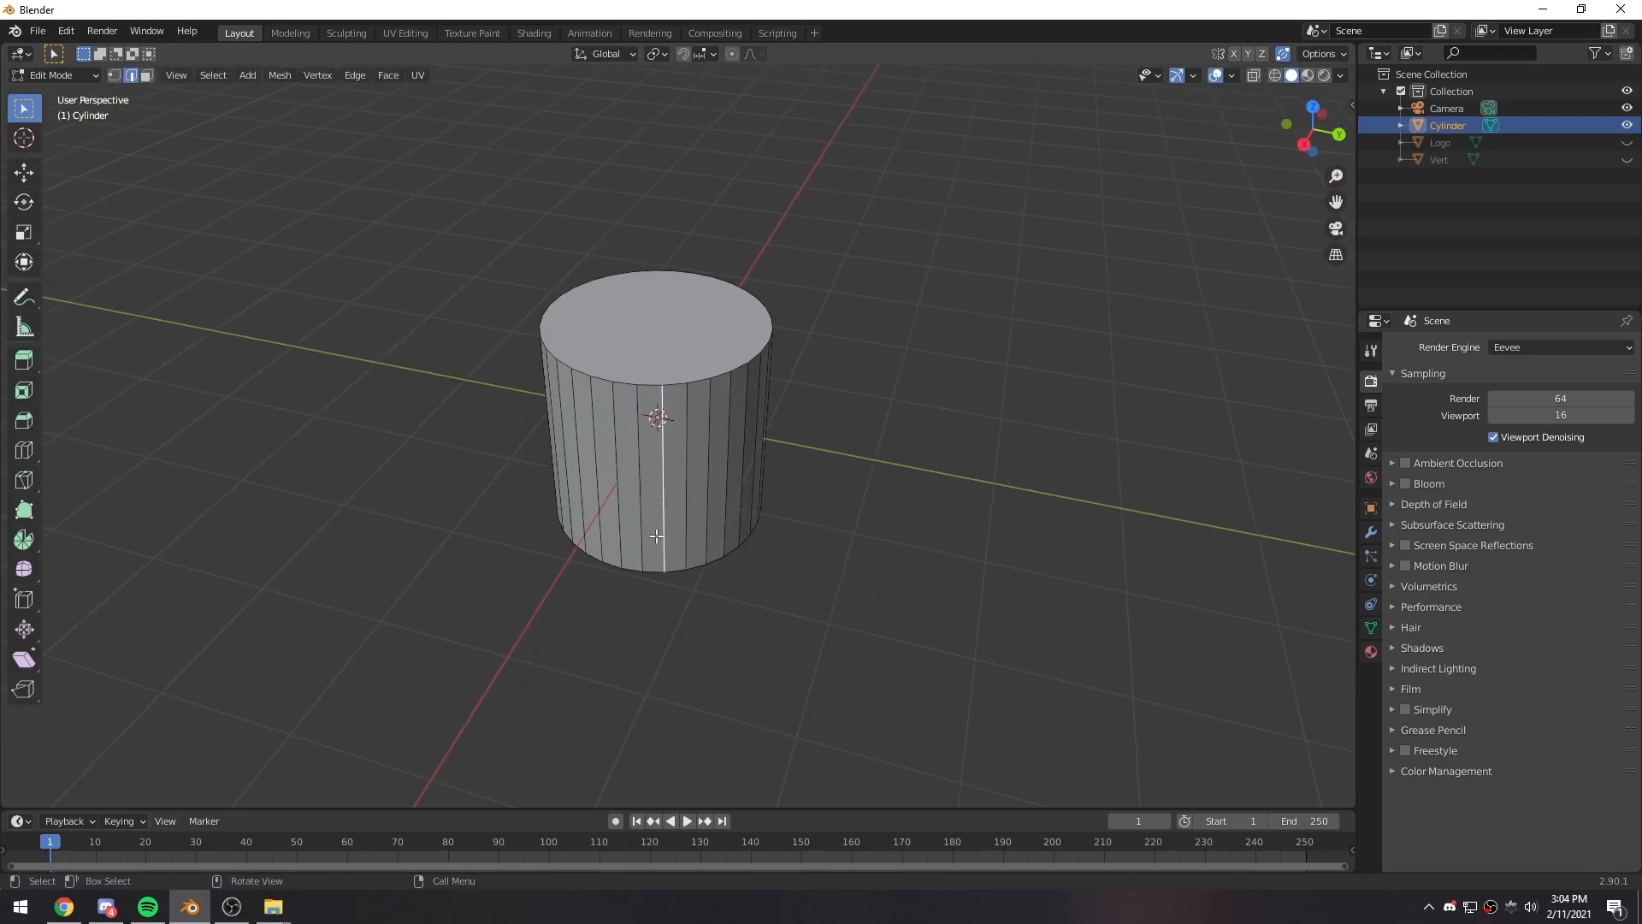
scroll(655, 546, "up", 8)
left_click(620, 348, "alt")
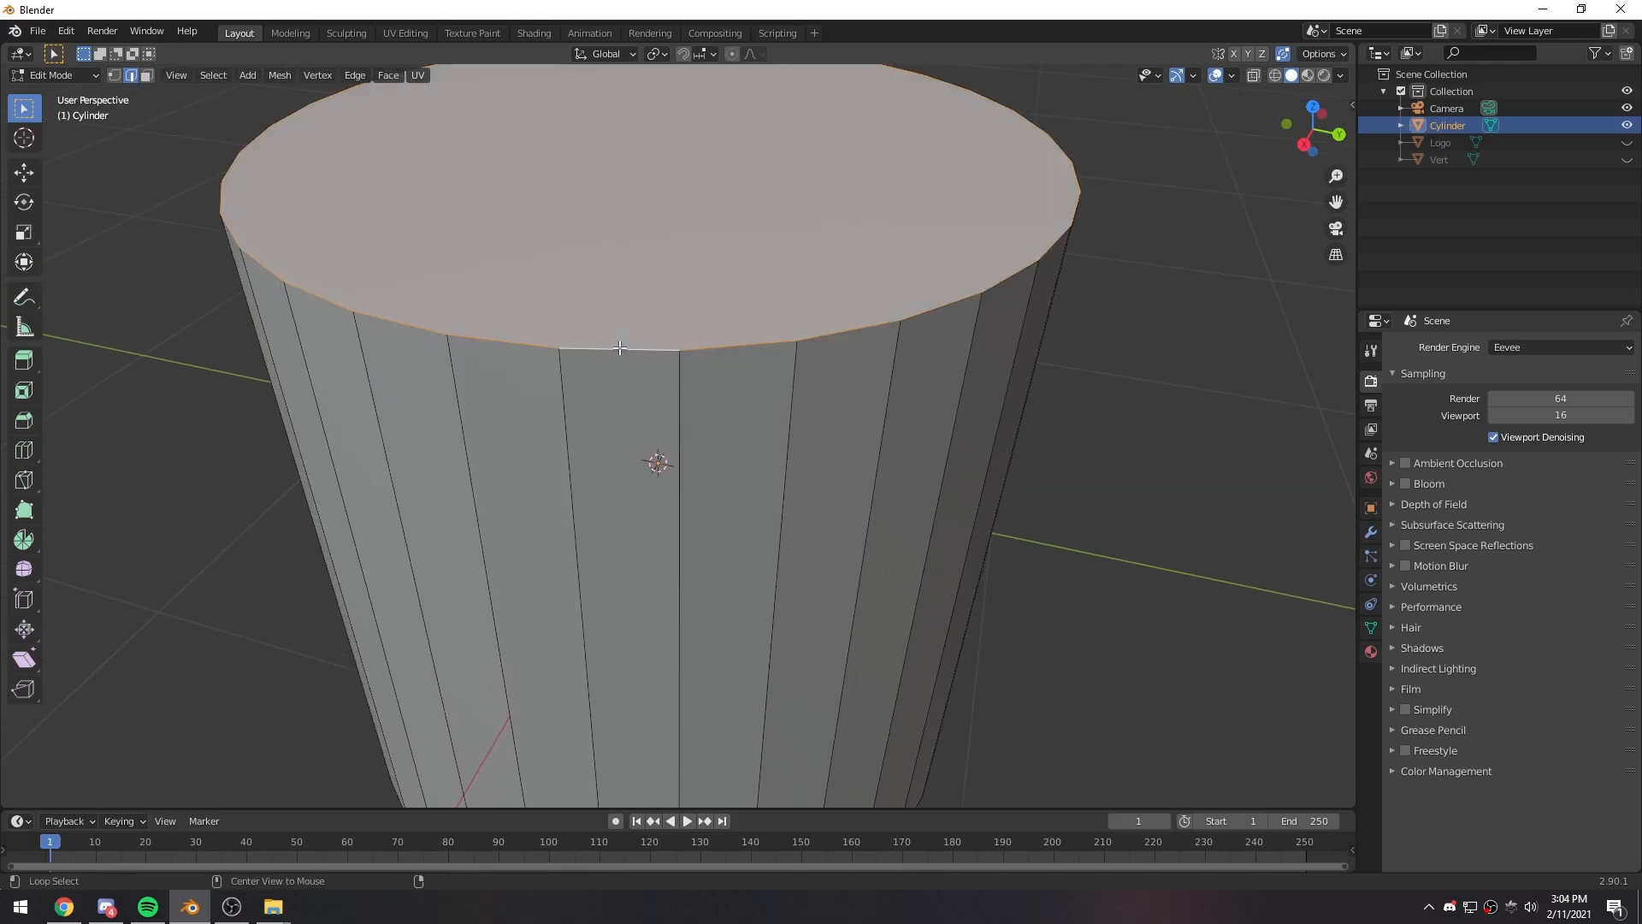
scroll(620, 348, "down", 7)
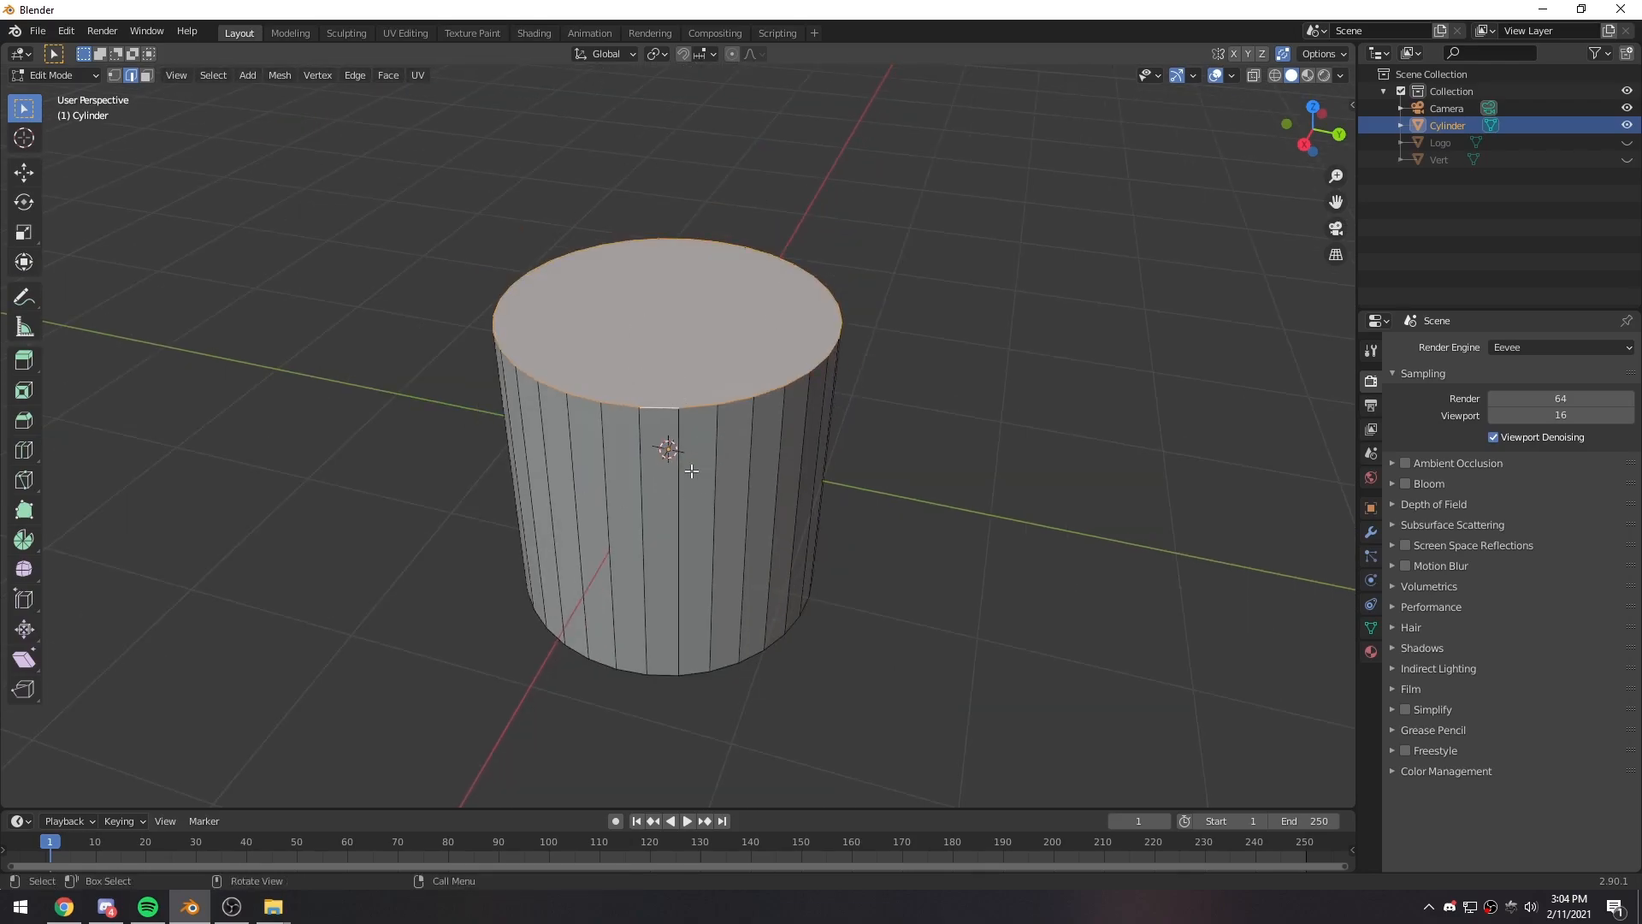
scroll(686, 491, "down", 3)
mouse_move(646, 524)
middle_mouse_down("shift")
mouse_move(671, 493)
mouse_move(641, 503)
middle_mouse_up("shift")
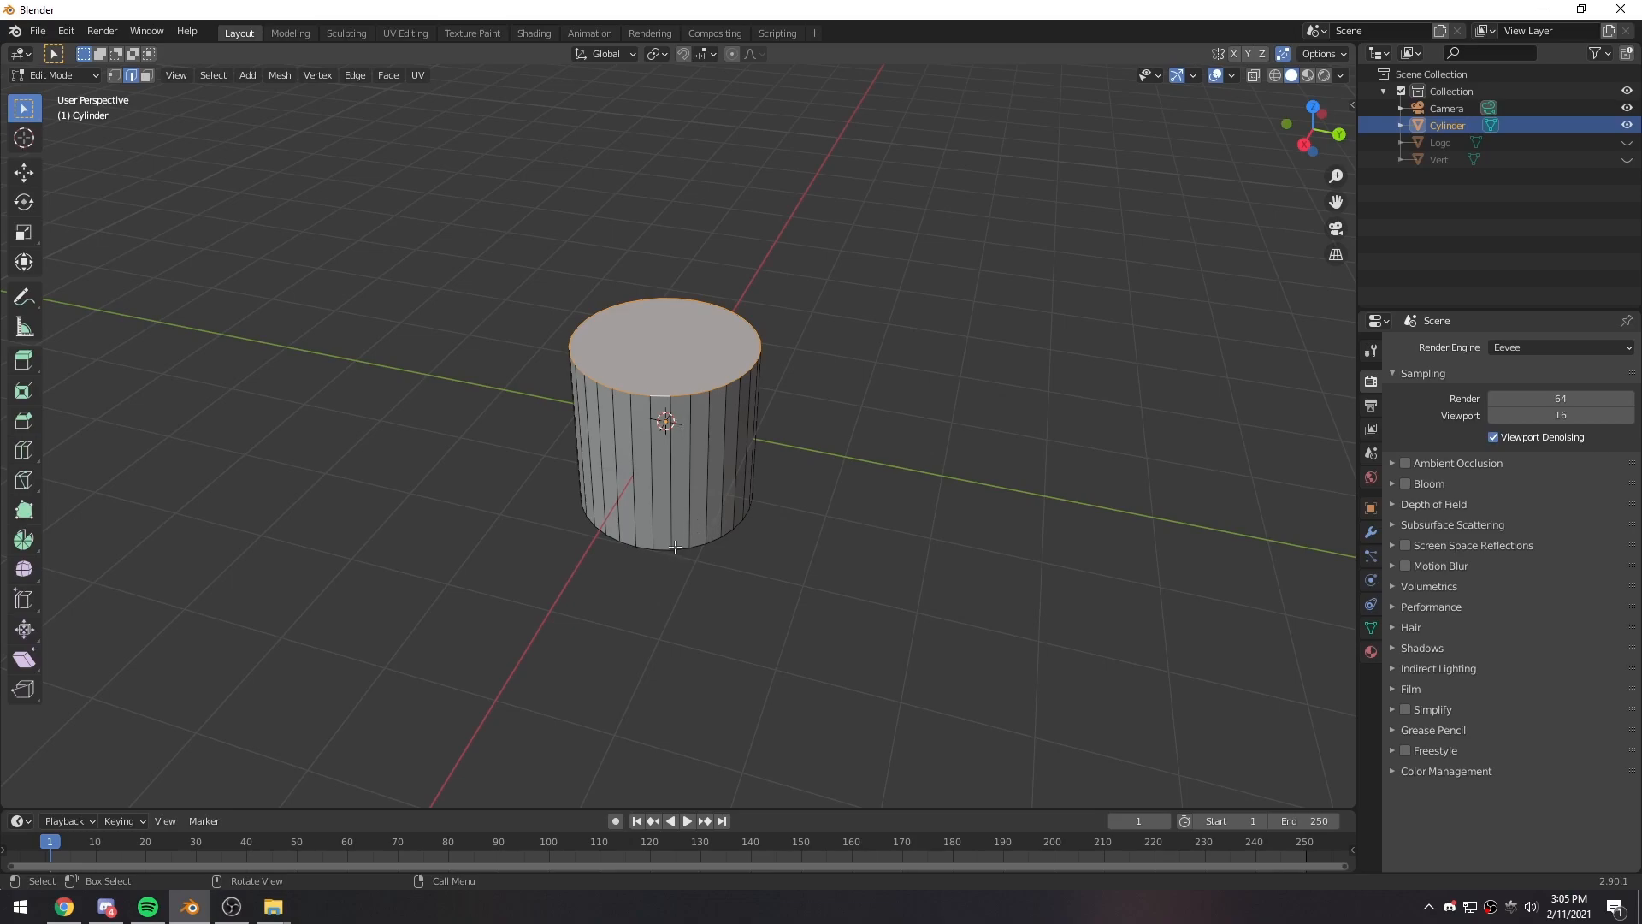
- Select the edge loop around the cylinder's bottom rim and scale it up by about 4.5
left_click(693, 605)
key("Tab")
middle_click_drag(689, 620, 644, 519)
key("Tab")
scroll(704, 584, "up", 3)
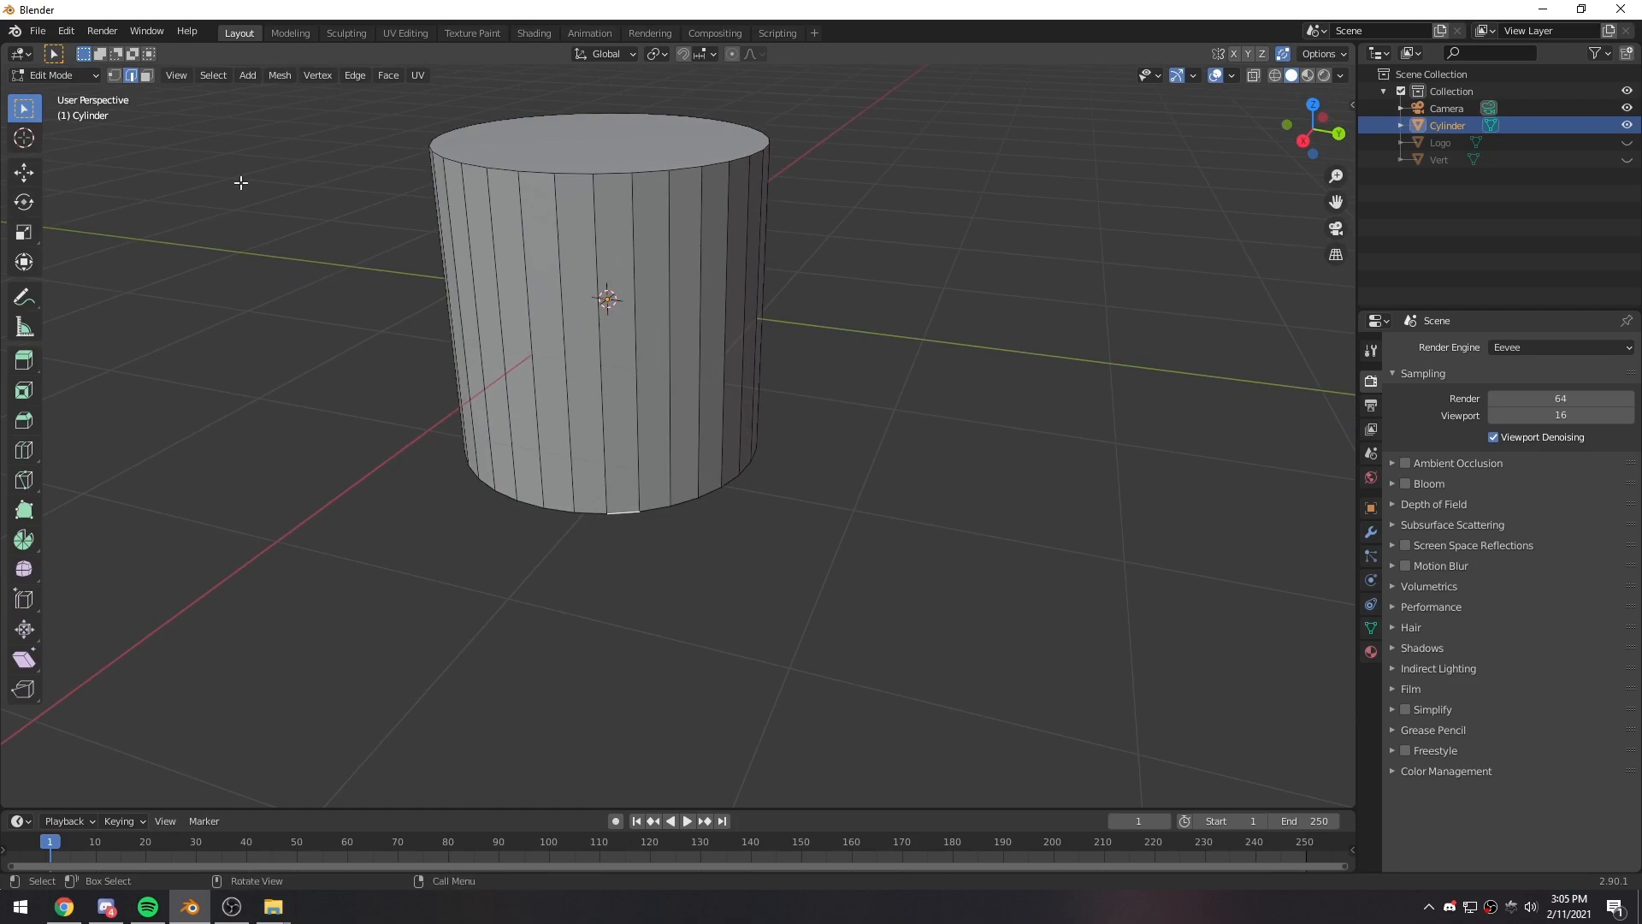
left_click(624, 517, "alt")
scroll(590, 520, "down", 4)
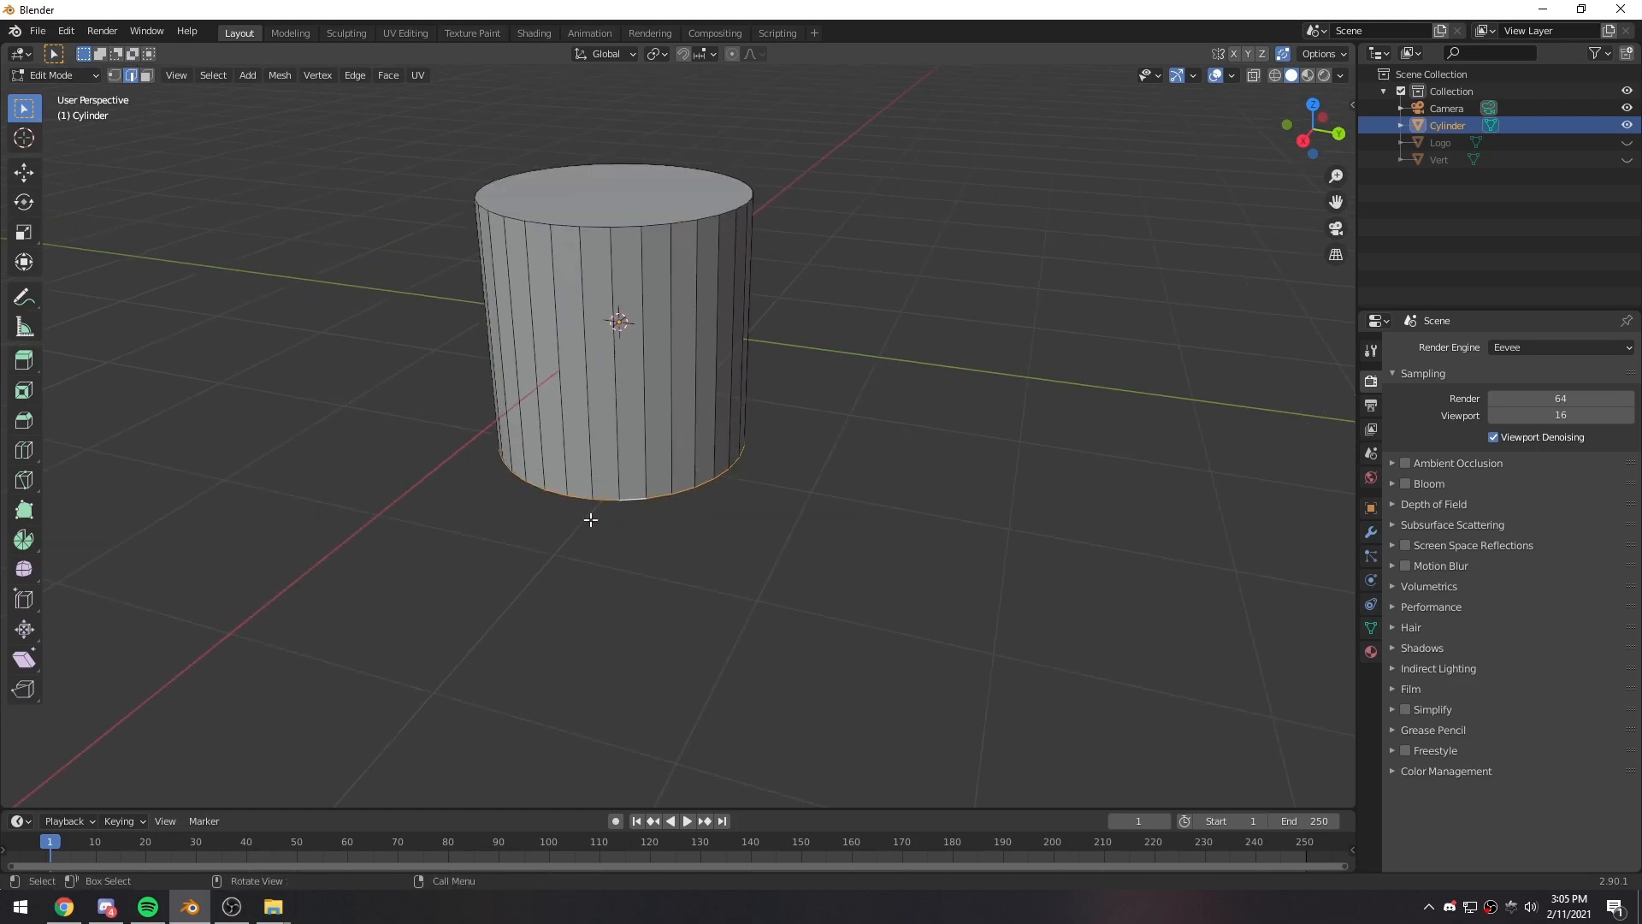
middle_click_drag(558, 476, 592, 489)
key("s")
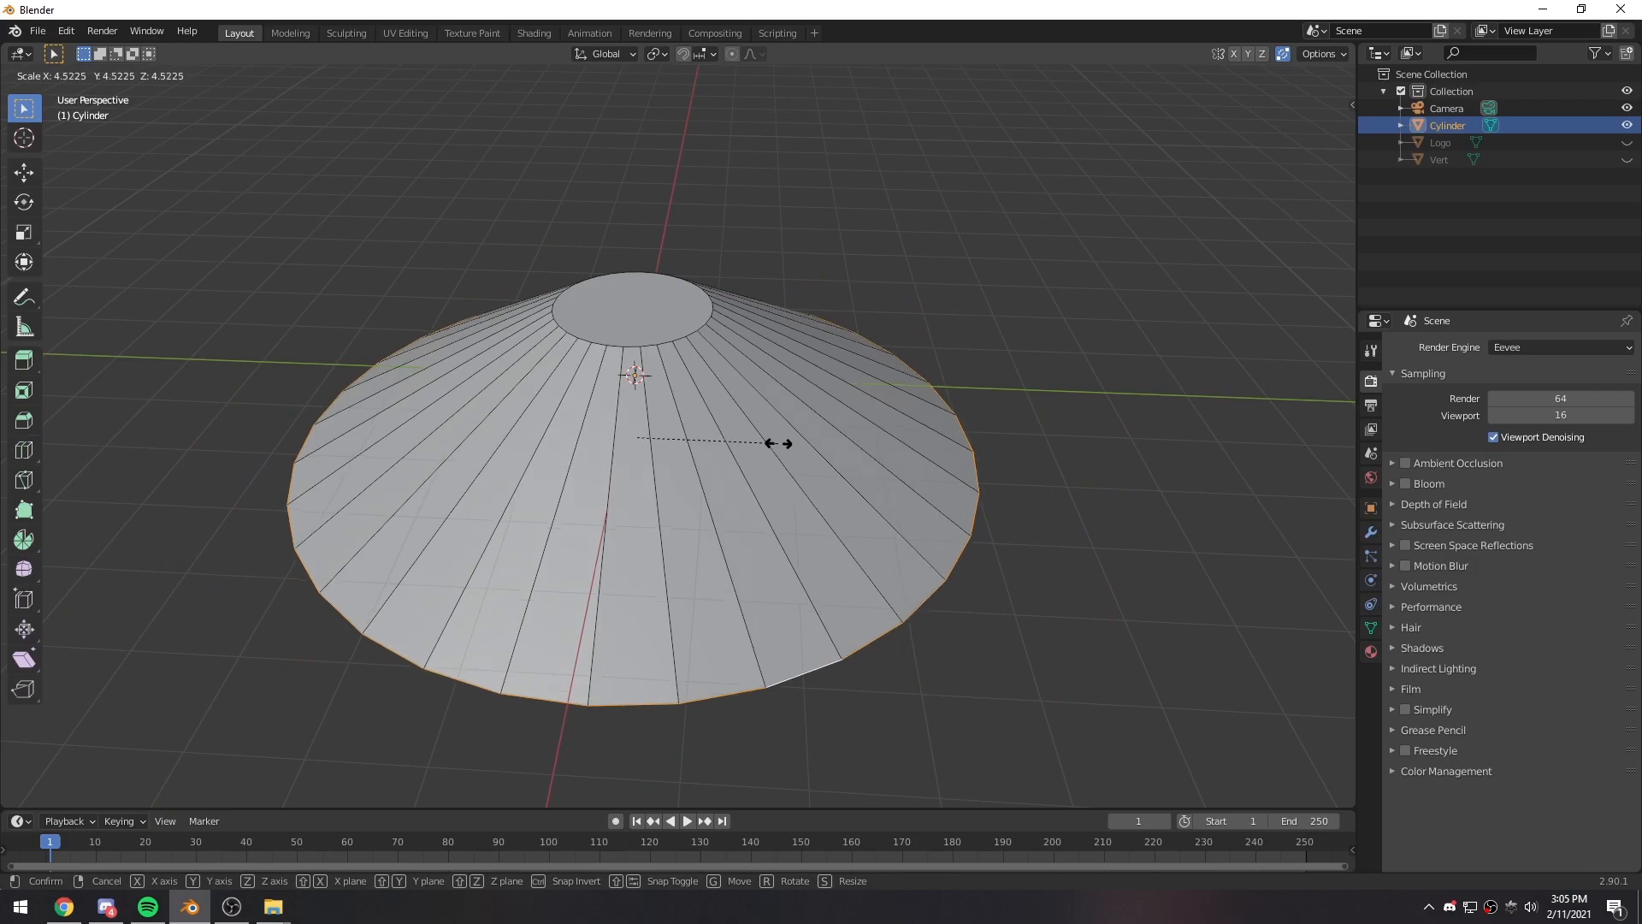
left_click(780, 445)
- Select the edge loop around the cone's top rim and bevel it about 0.68 m wide with 5 segments
middle_click_drag(966, 410, 712, 393)
left_click(670, 371, "alt")
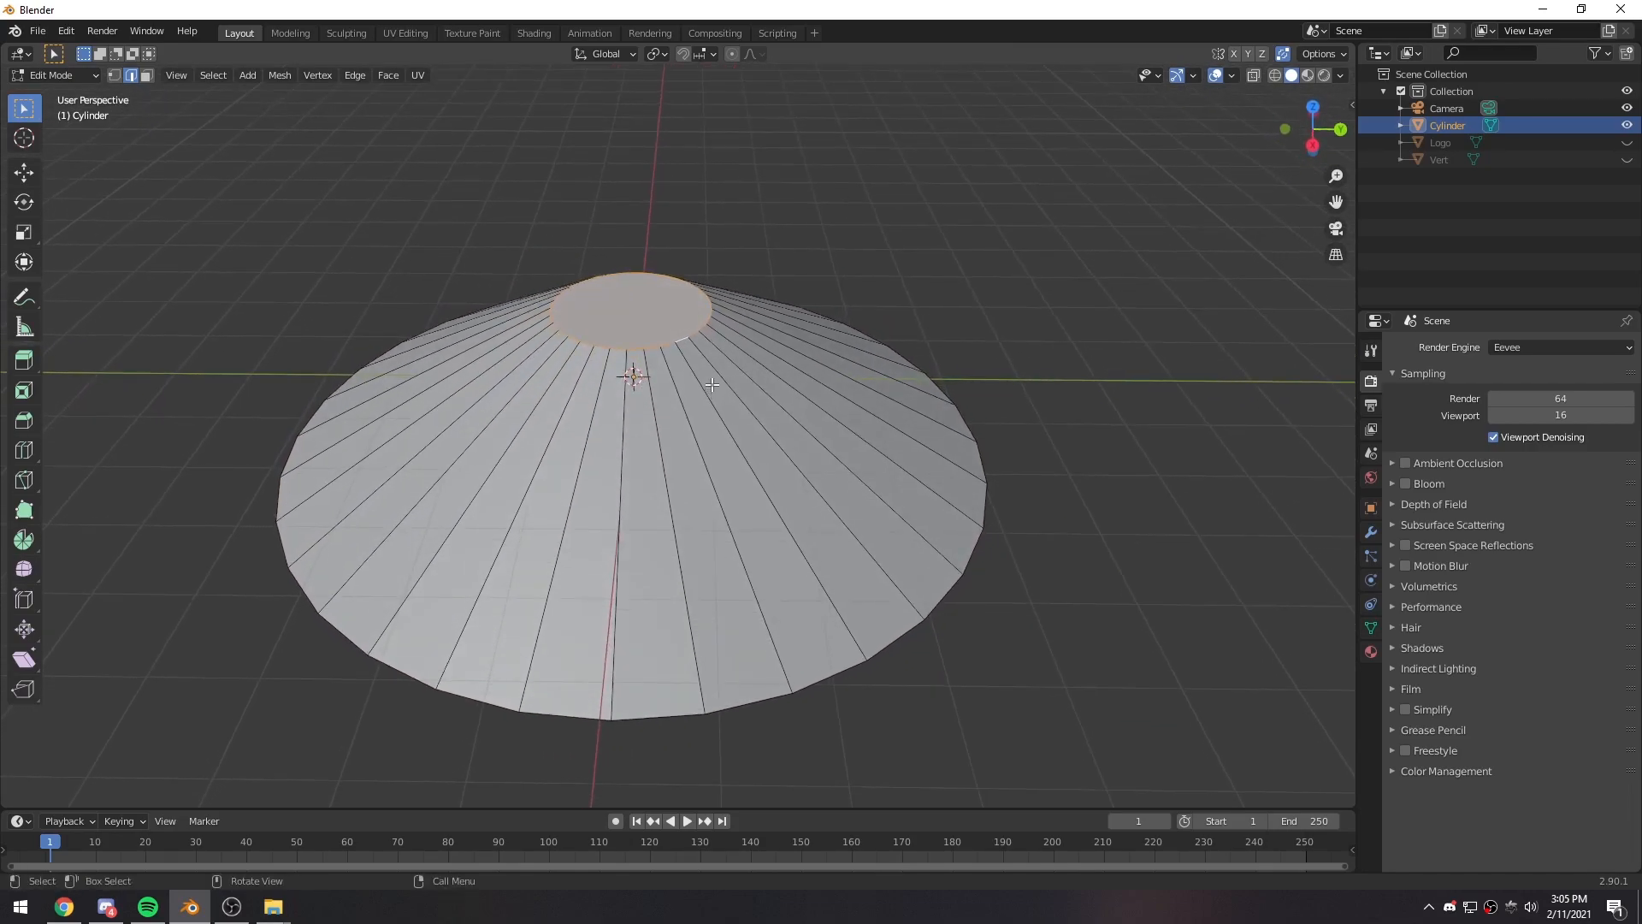
key("ctrl+b")
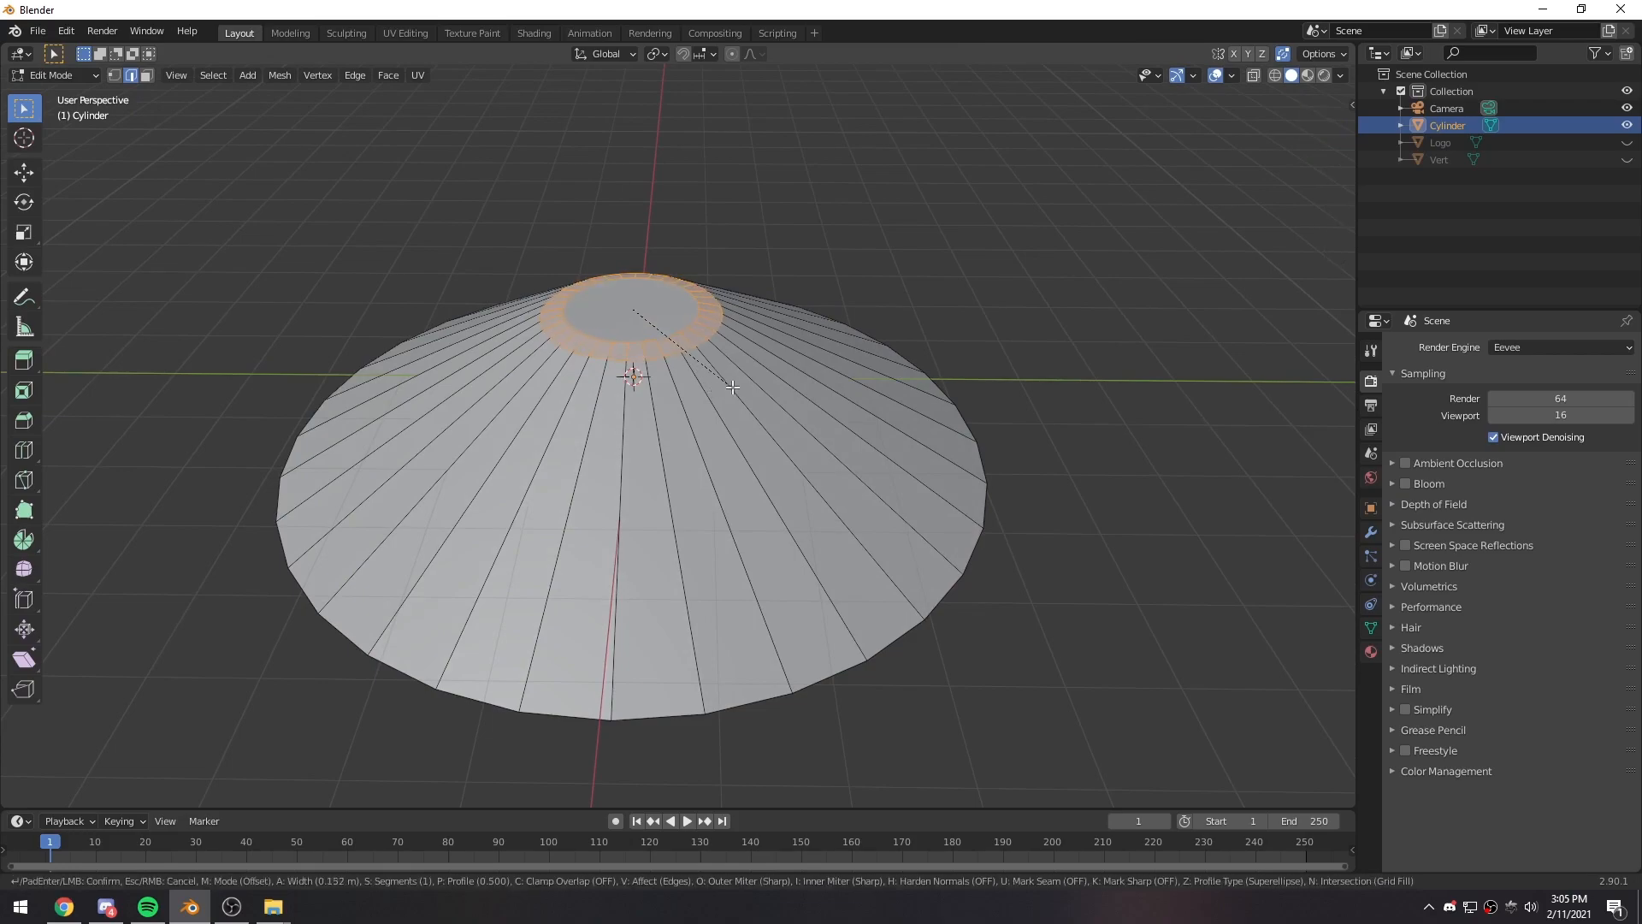
scroll(751, 398, "up", 1)
scroll(764, 408, "up", 1)
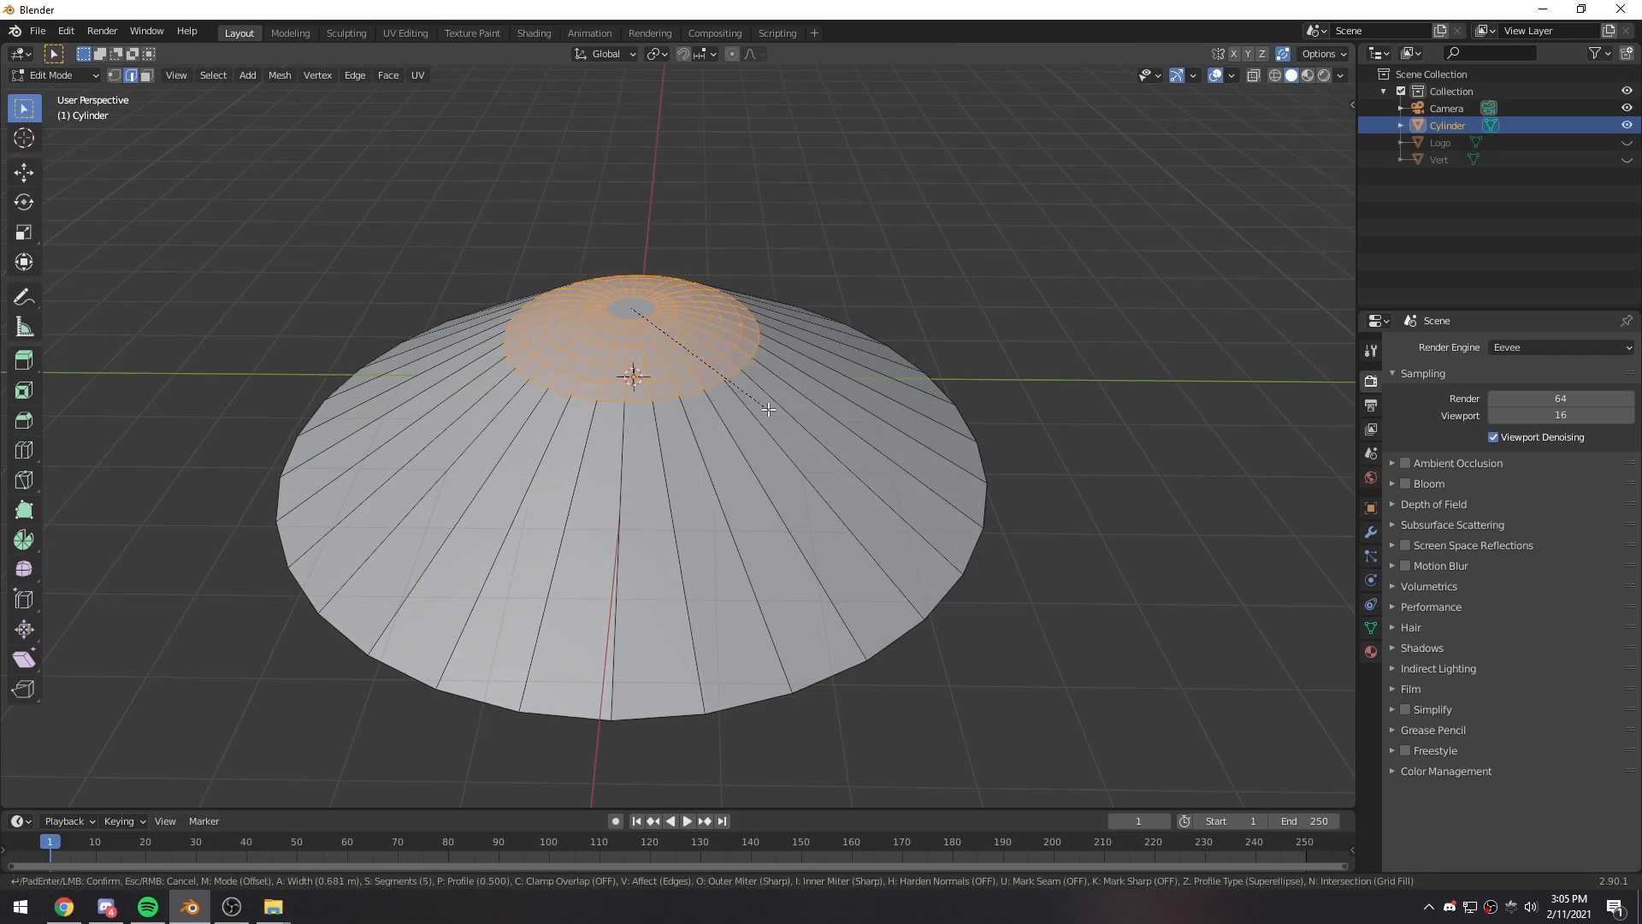
left_click(766, 404)
middle_click_drag(760, 412, 503, 556)
- Bevel the cone's bottom edge loop about 3.18 m wide with 10 segments, then return to Object Mode
left_click(815, 306)
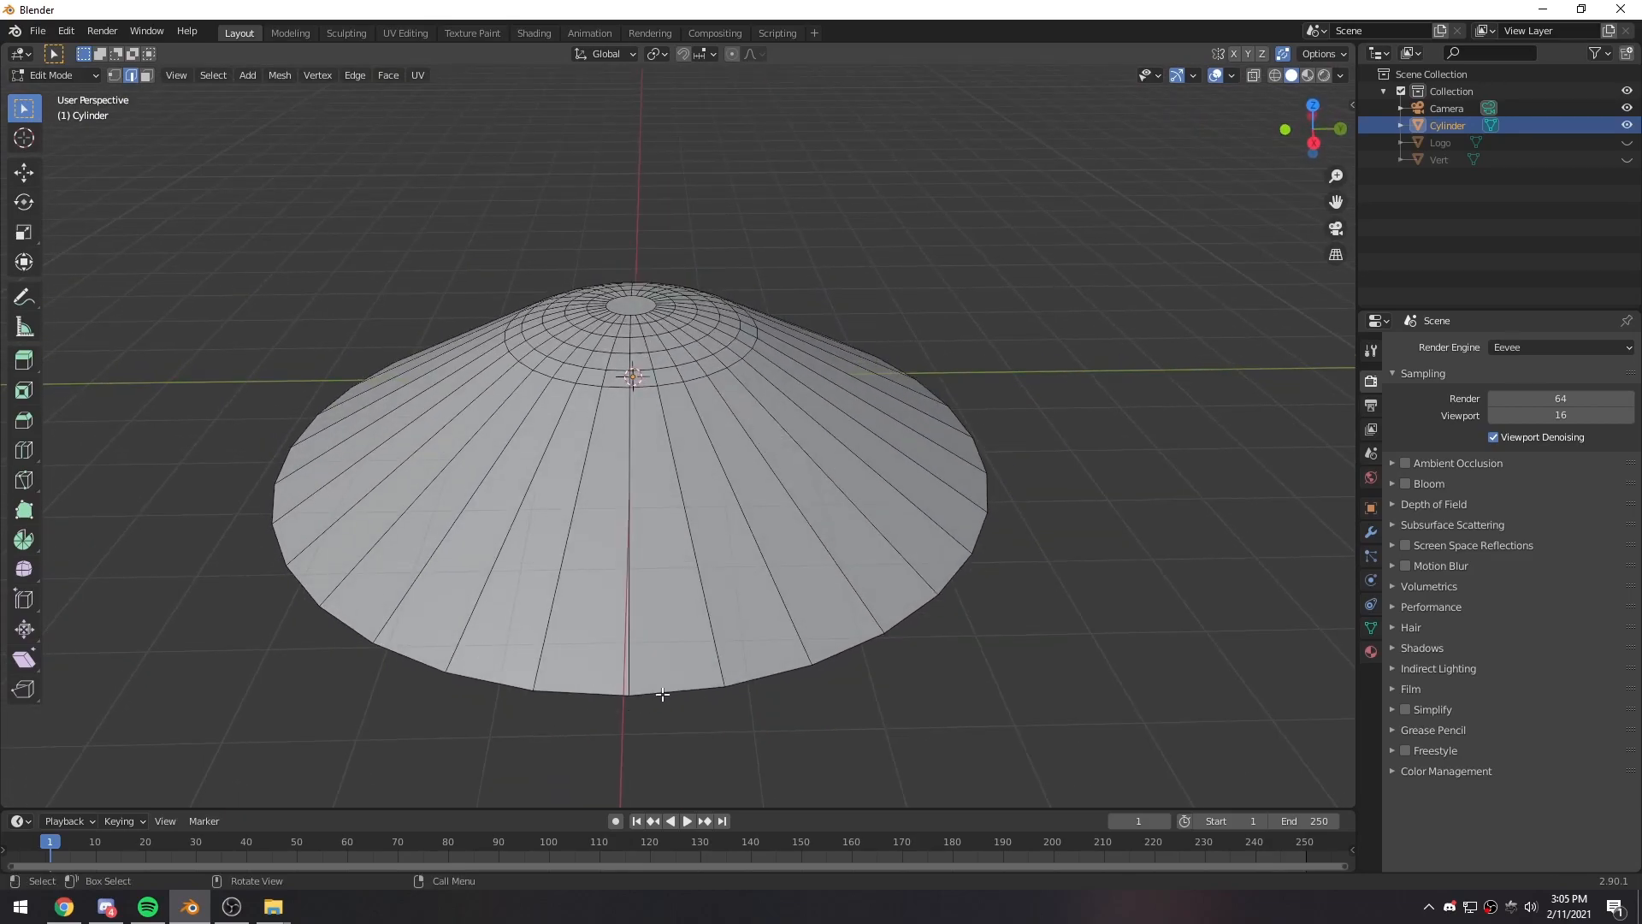
left_click(692, 689, "alt")
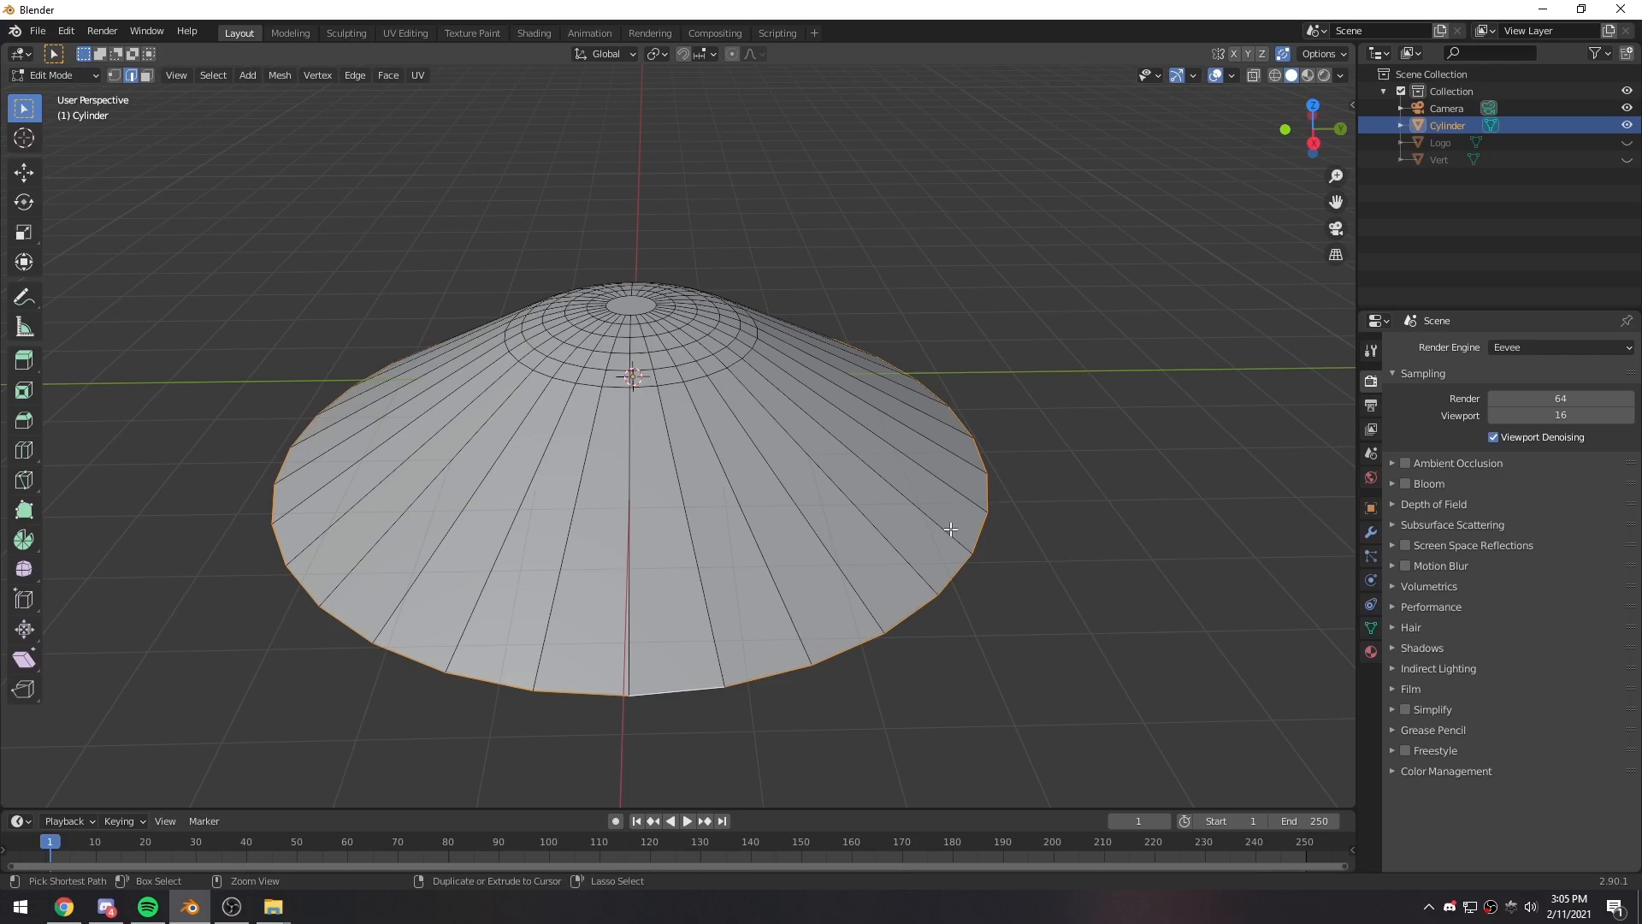
key("ctrl+b")
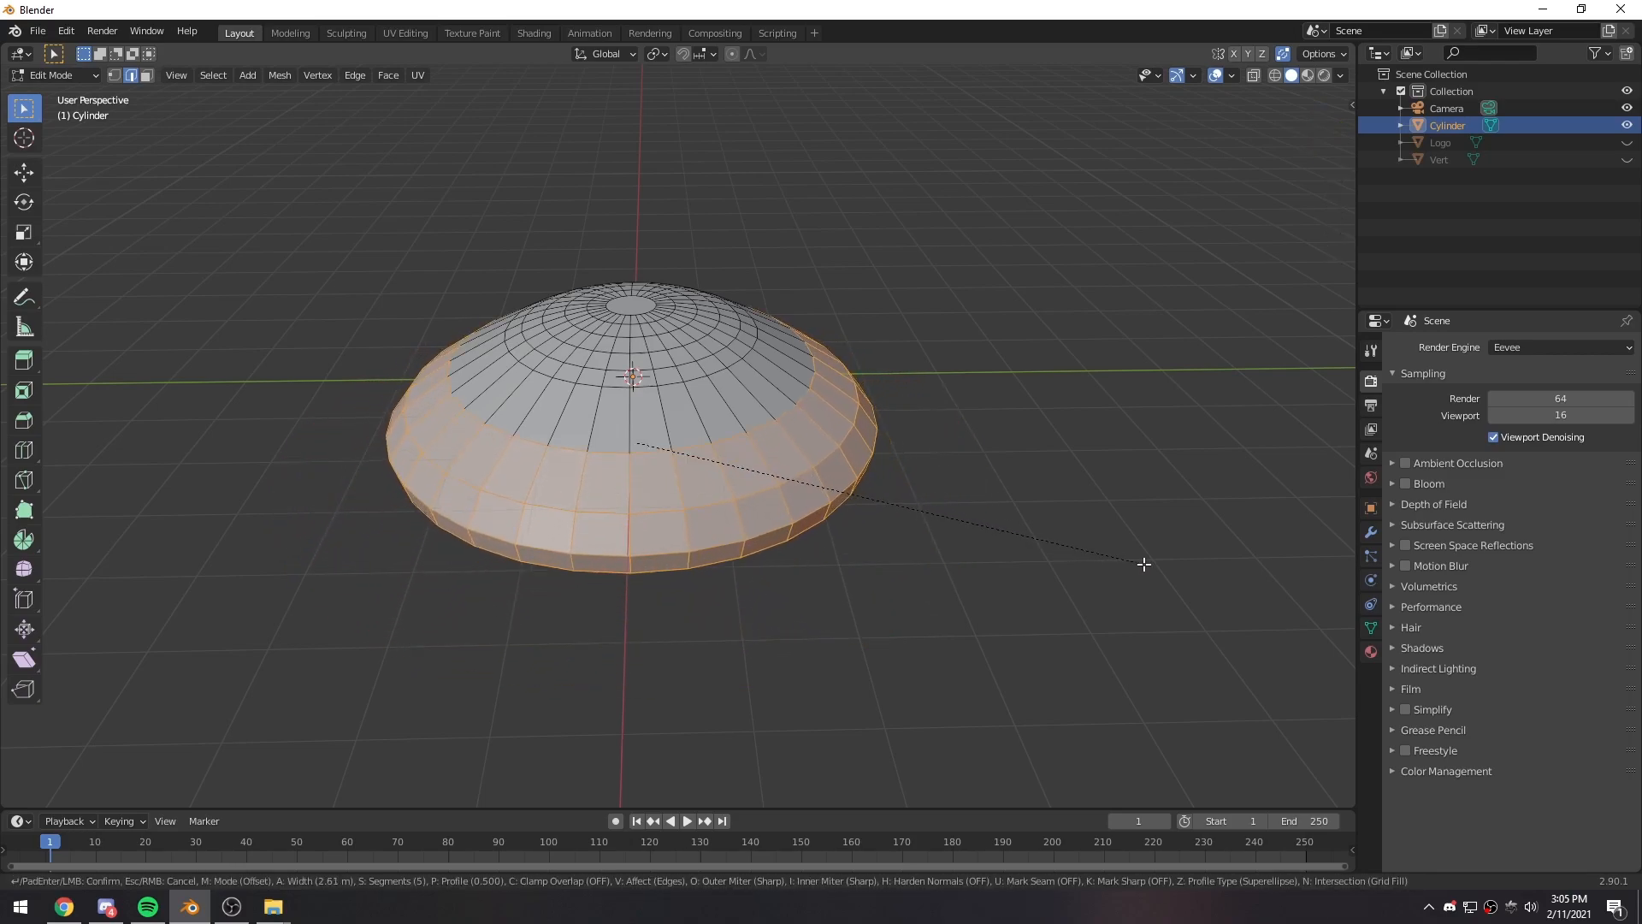
scroll(1178, 572, "up", 4)
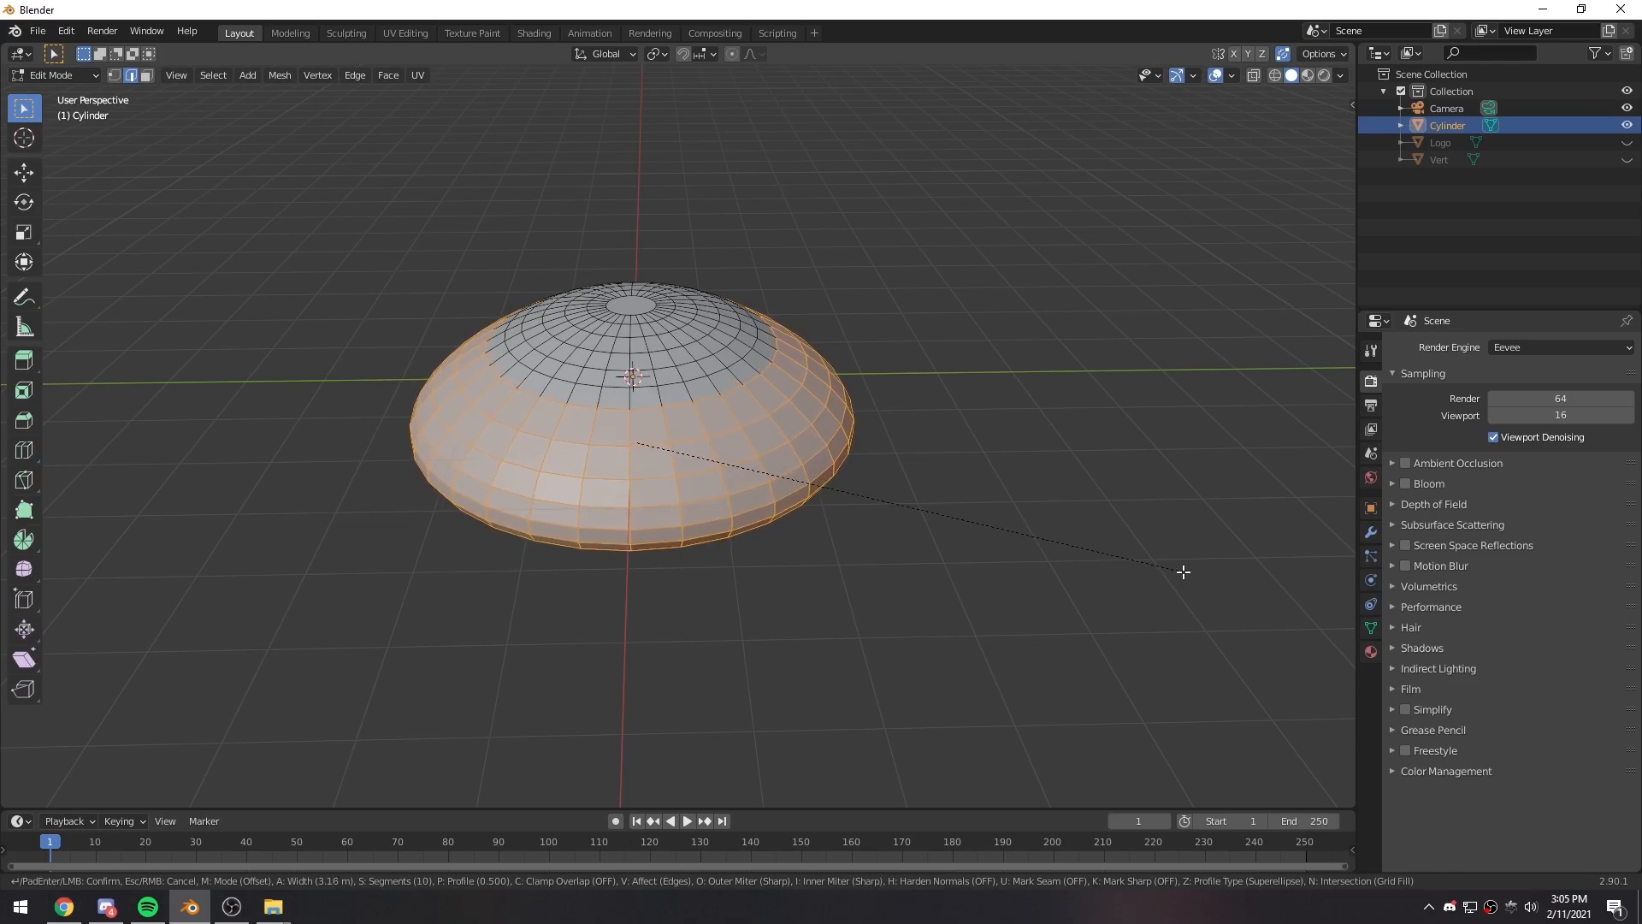
left_click(1181, 568)
key("Tab")
middle_click_drag(956, 535, 841, 545)
middle_click_drag(664, 440, 715, 393)
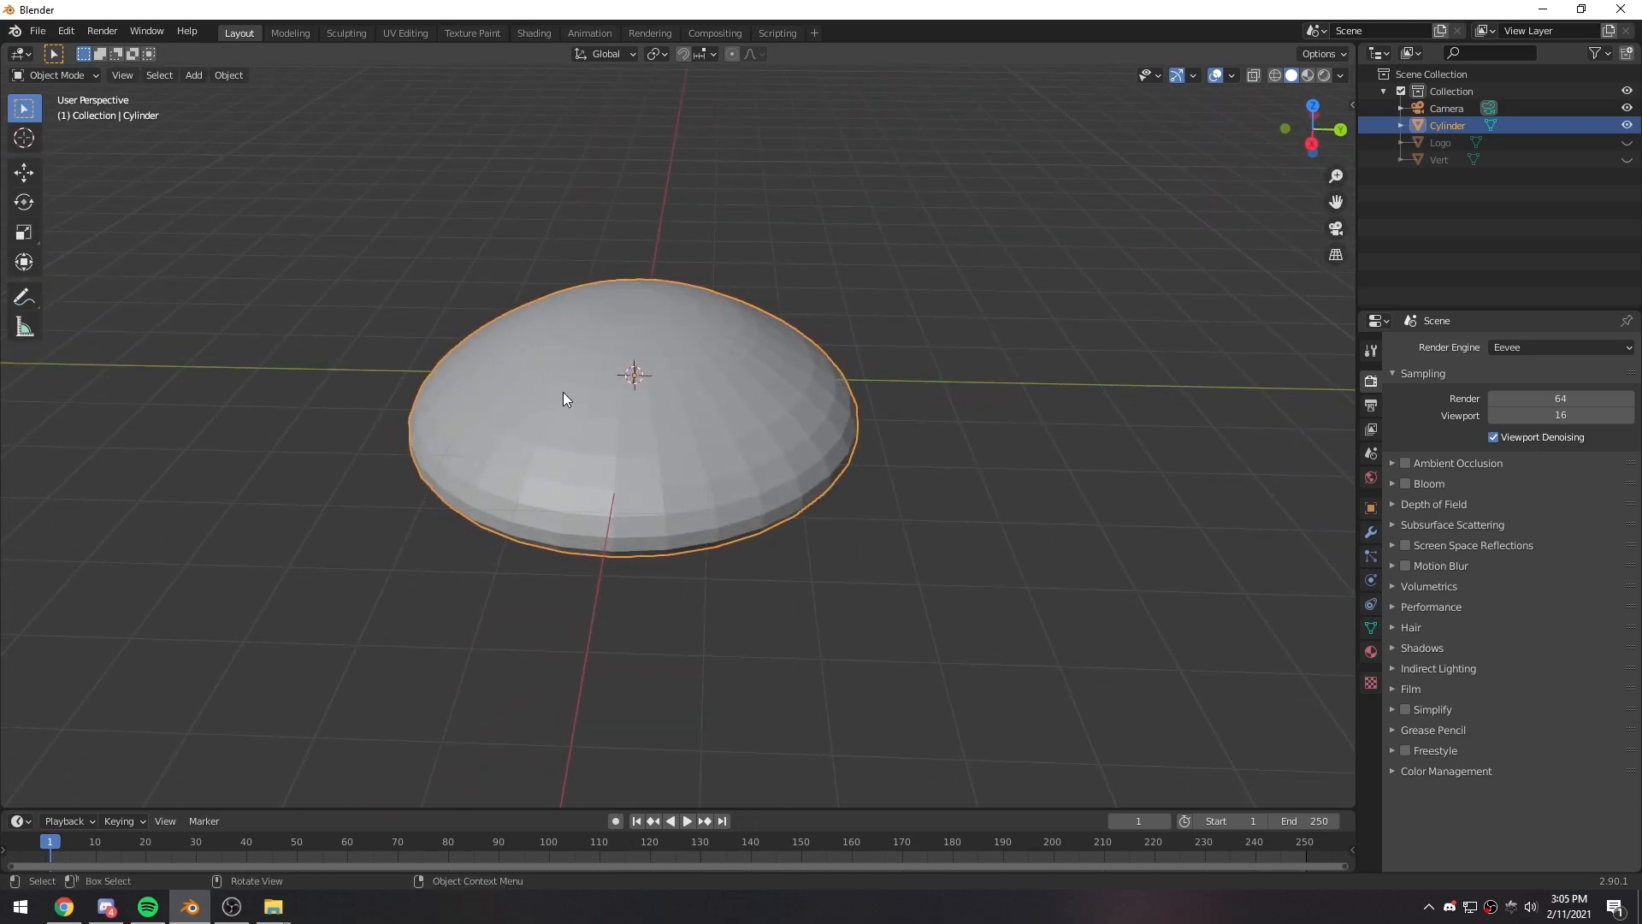
- Unhide the original Logo reference plane and delete it from the scene
left_click(1627, 142)
left_click(1431, 143)
left_click(1443, 275)
key("Delete")
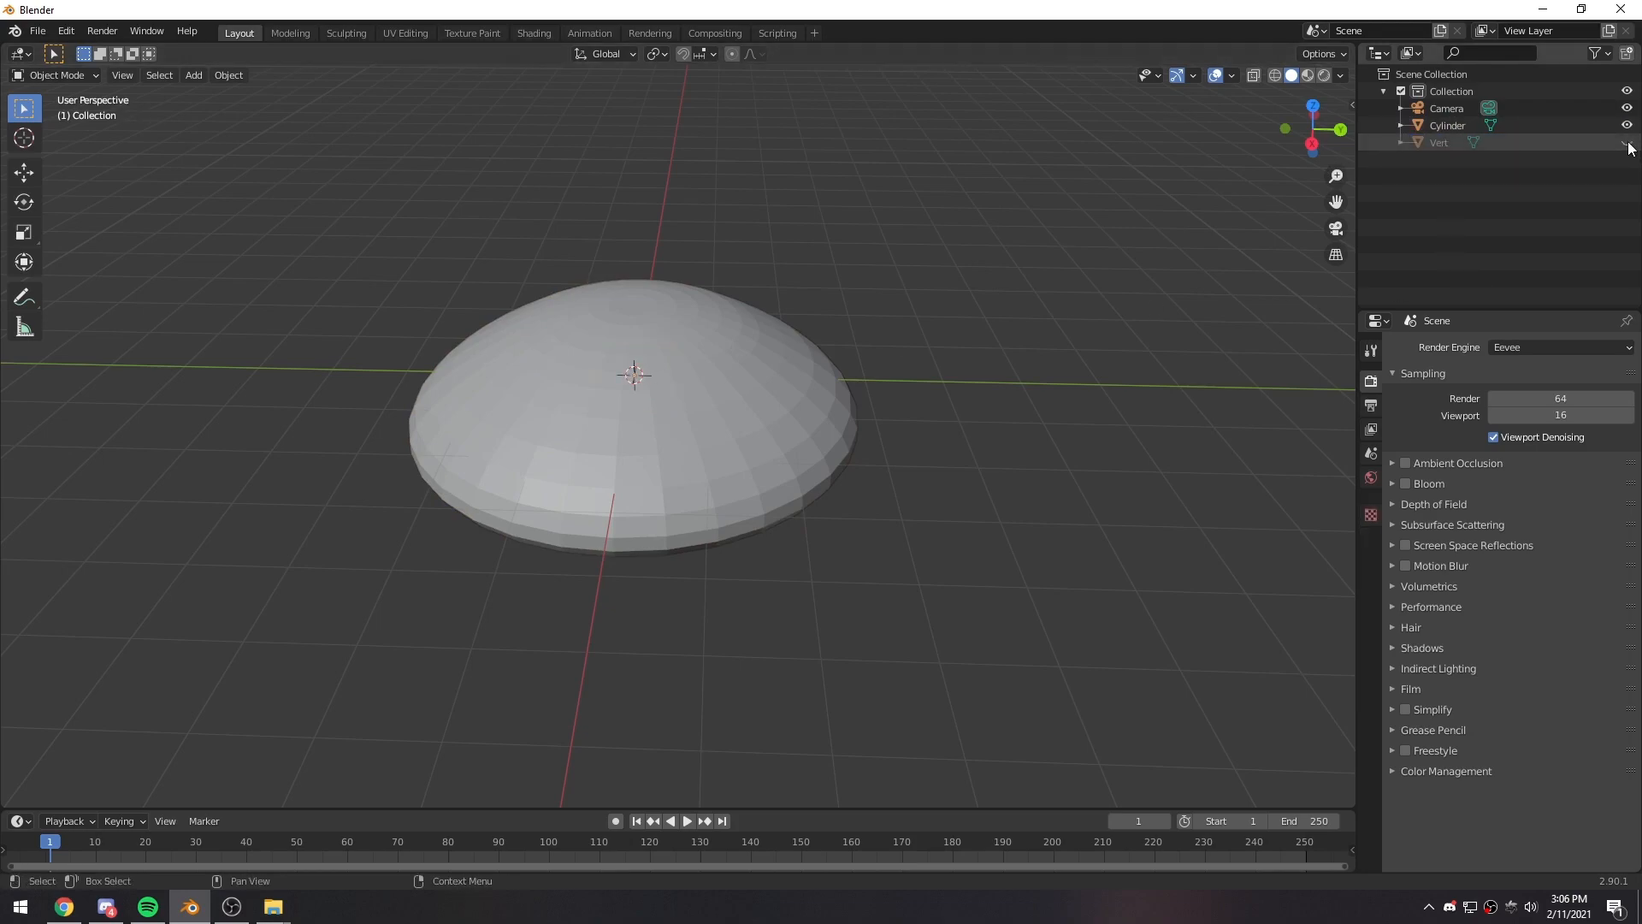
- Move the logo mesh upward along Z with the Move tool and scale it freehand
key("ctrl+z")
left_click(24, 173)
left_click_drag(636, 315, 625, 214)
key("s")
left_click(718, 268)
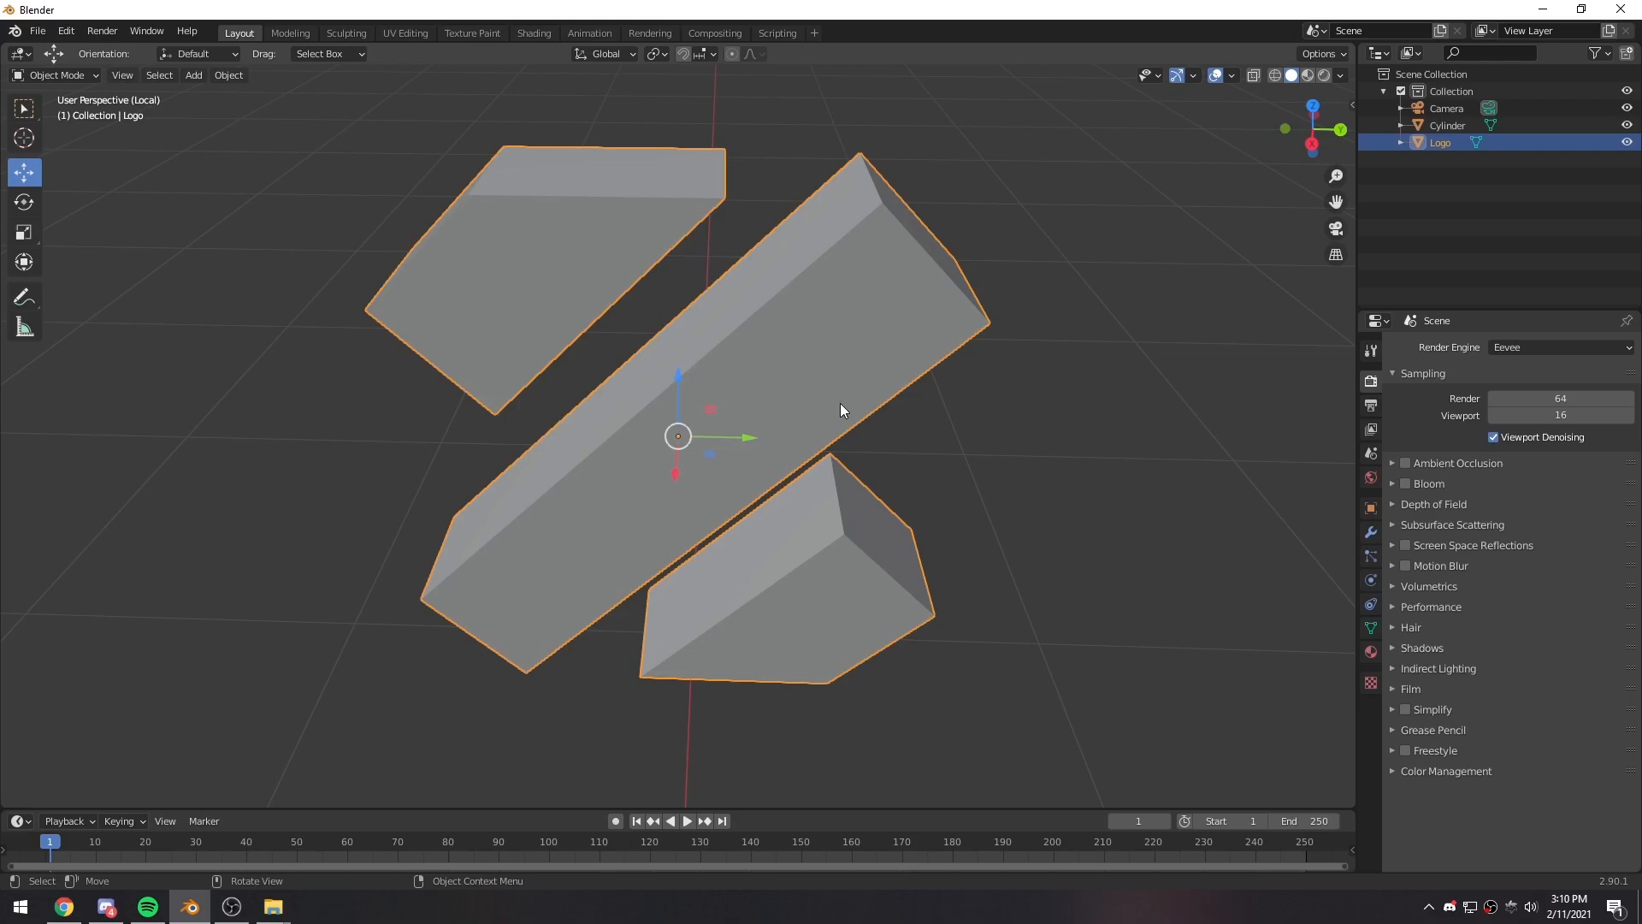
- Select the Cylinder dome and exit local view so the dome and the logo are shown together
mouse_move(893, 460)
middle_mouse_down()
mouse_move(804, 454)
mouse_move(886, 448)
middle_mouse_up()
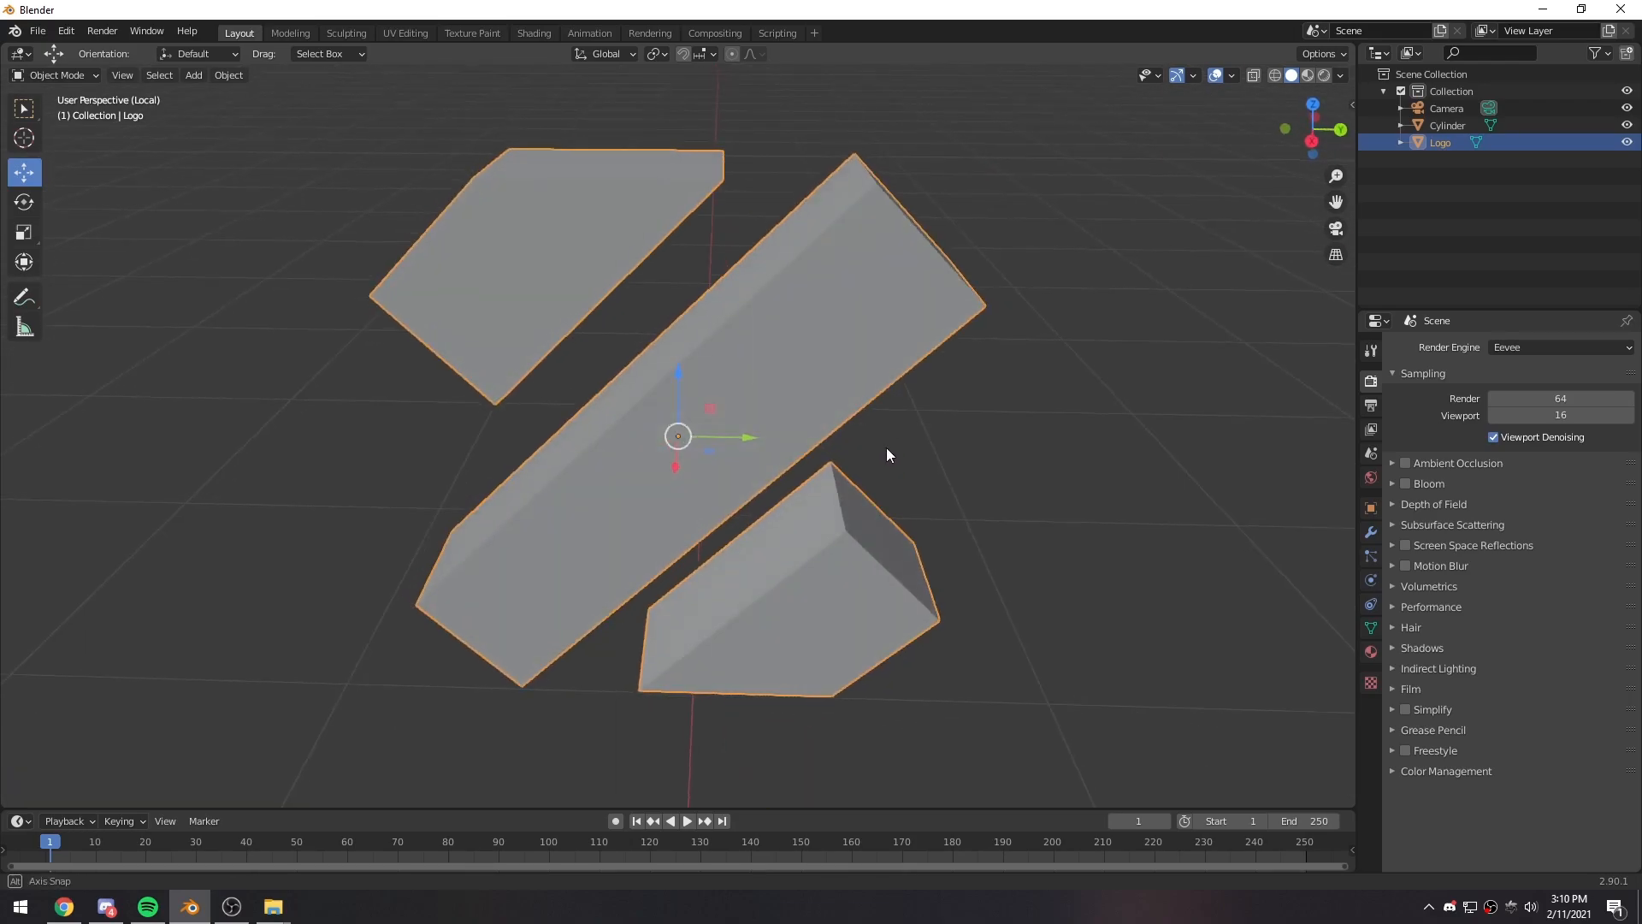
scroll(864, 496, "down", 5)
middle_click_drag(843, 542, 778, 521)
left_click(787, 377)
middle_click_drag(787, 377, 842, 462)
left_click(1446, 126)
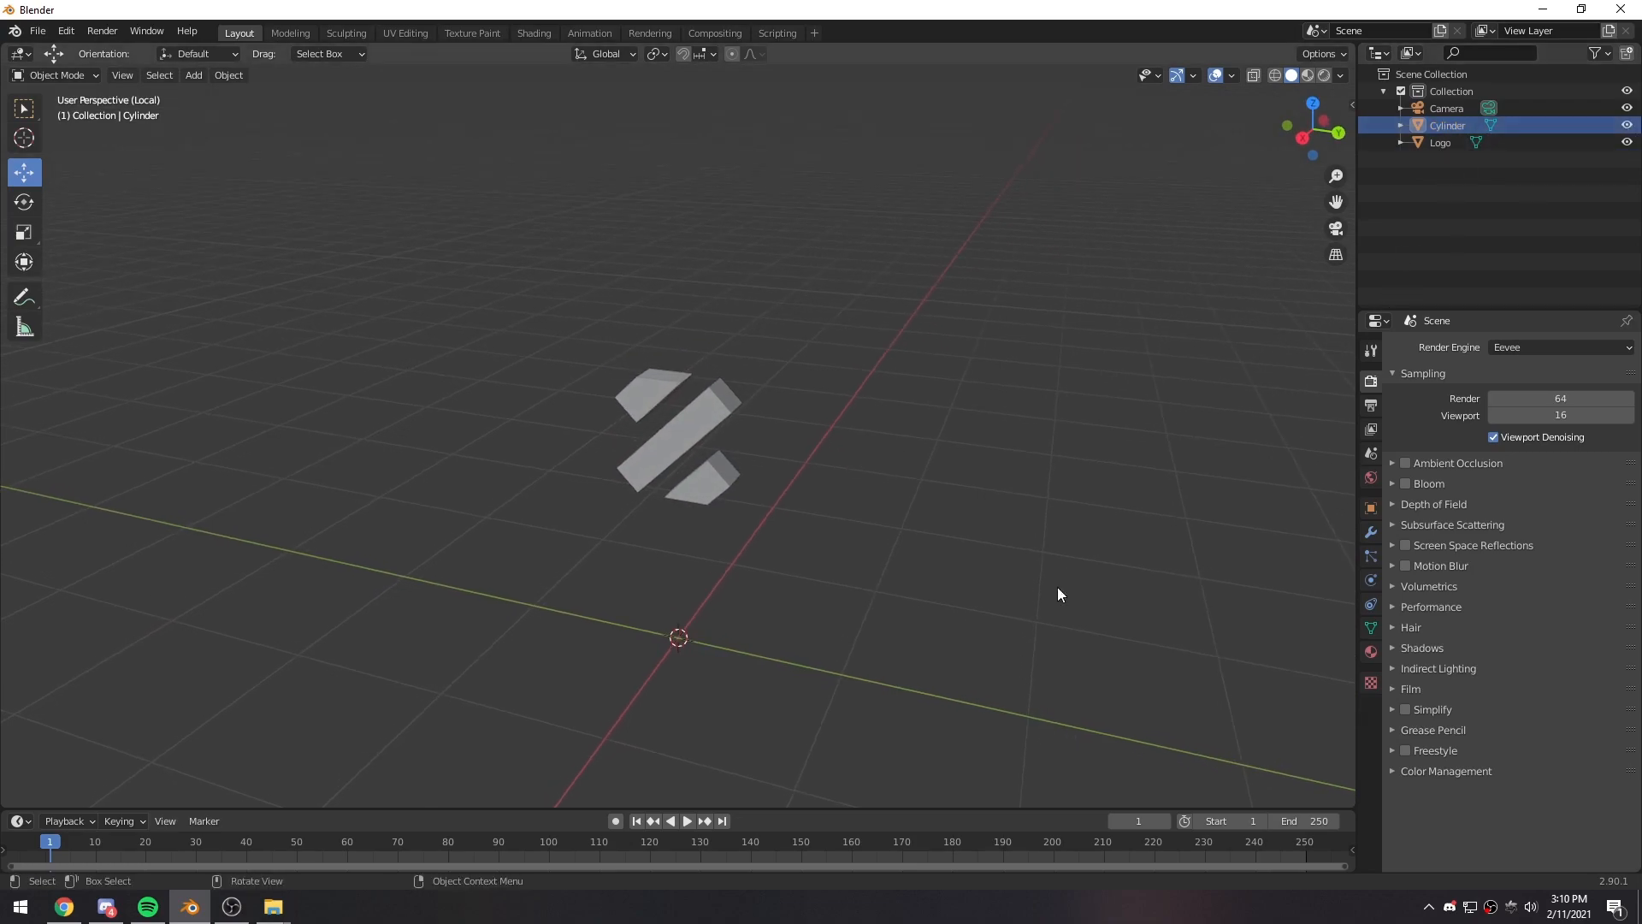
key("space")
key("Escape")
mouse_move(691, 650)
middle_mouse_down()
mouse_move(593, 654)
mouse_move(720, 648)
middle_mouse_up()
key("KP_Divide")
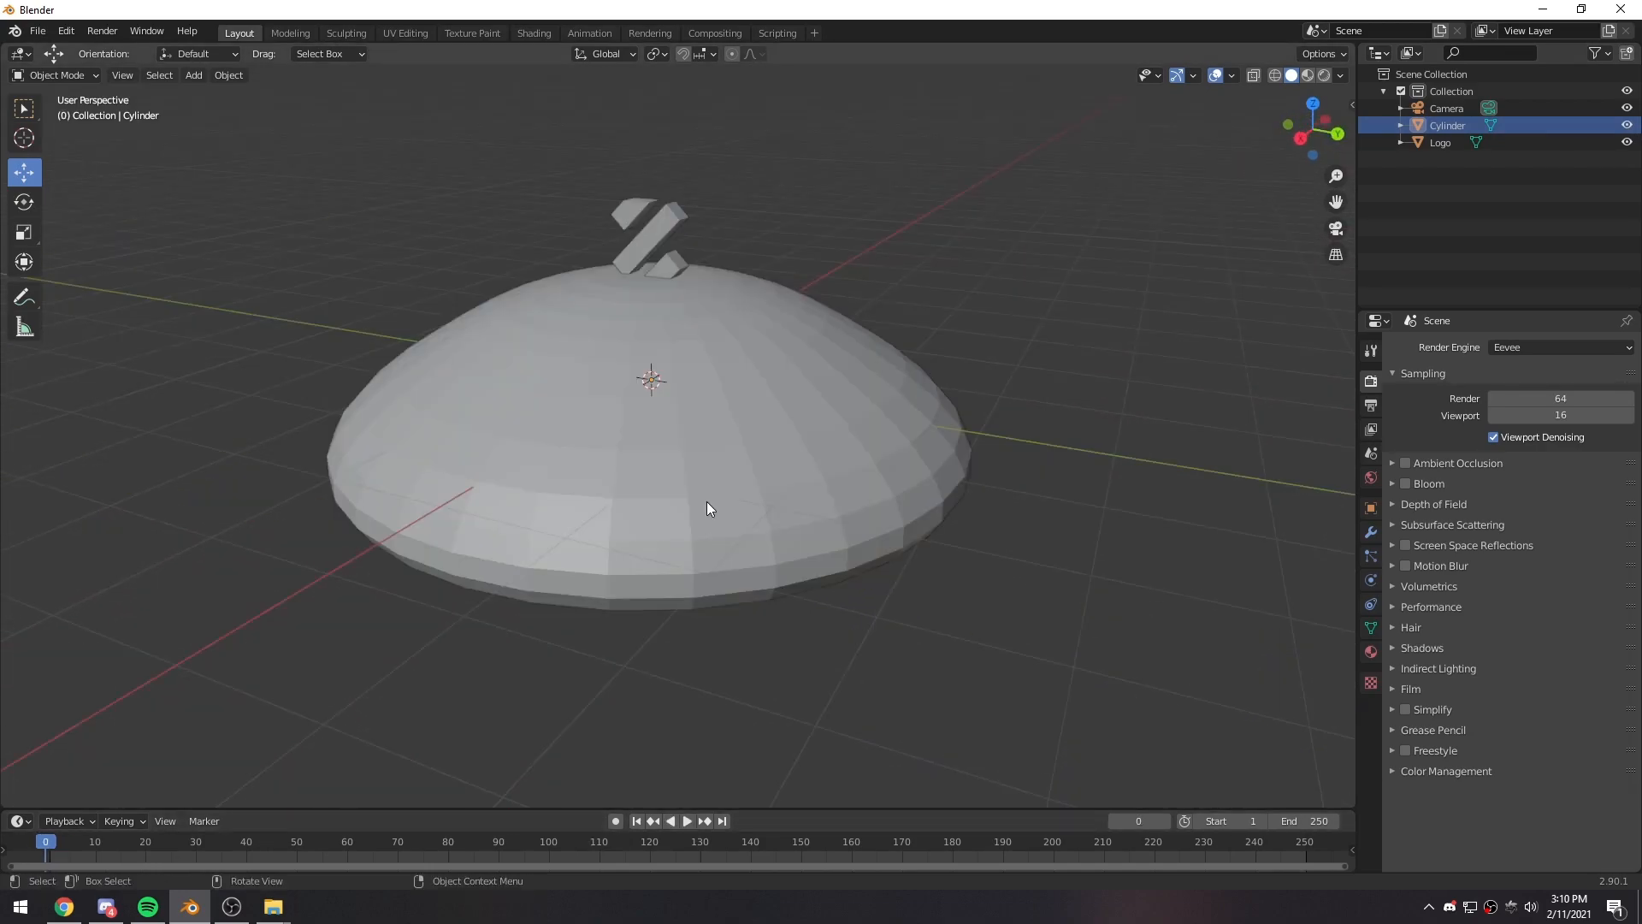
- Examine how the logo sits on top of the dome from several angles
mouse_move(596, 459)
middle_mouse_down()
mouse_move(813, 466)
mouse_move(613, 458)
middle_mouse_up()
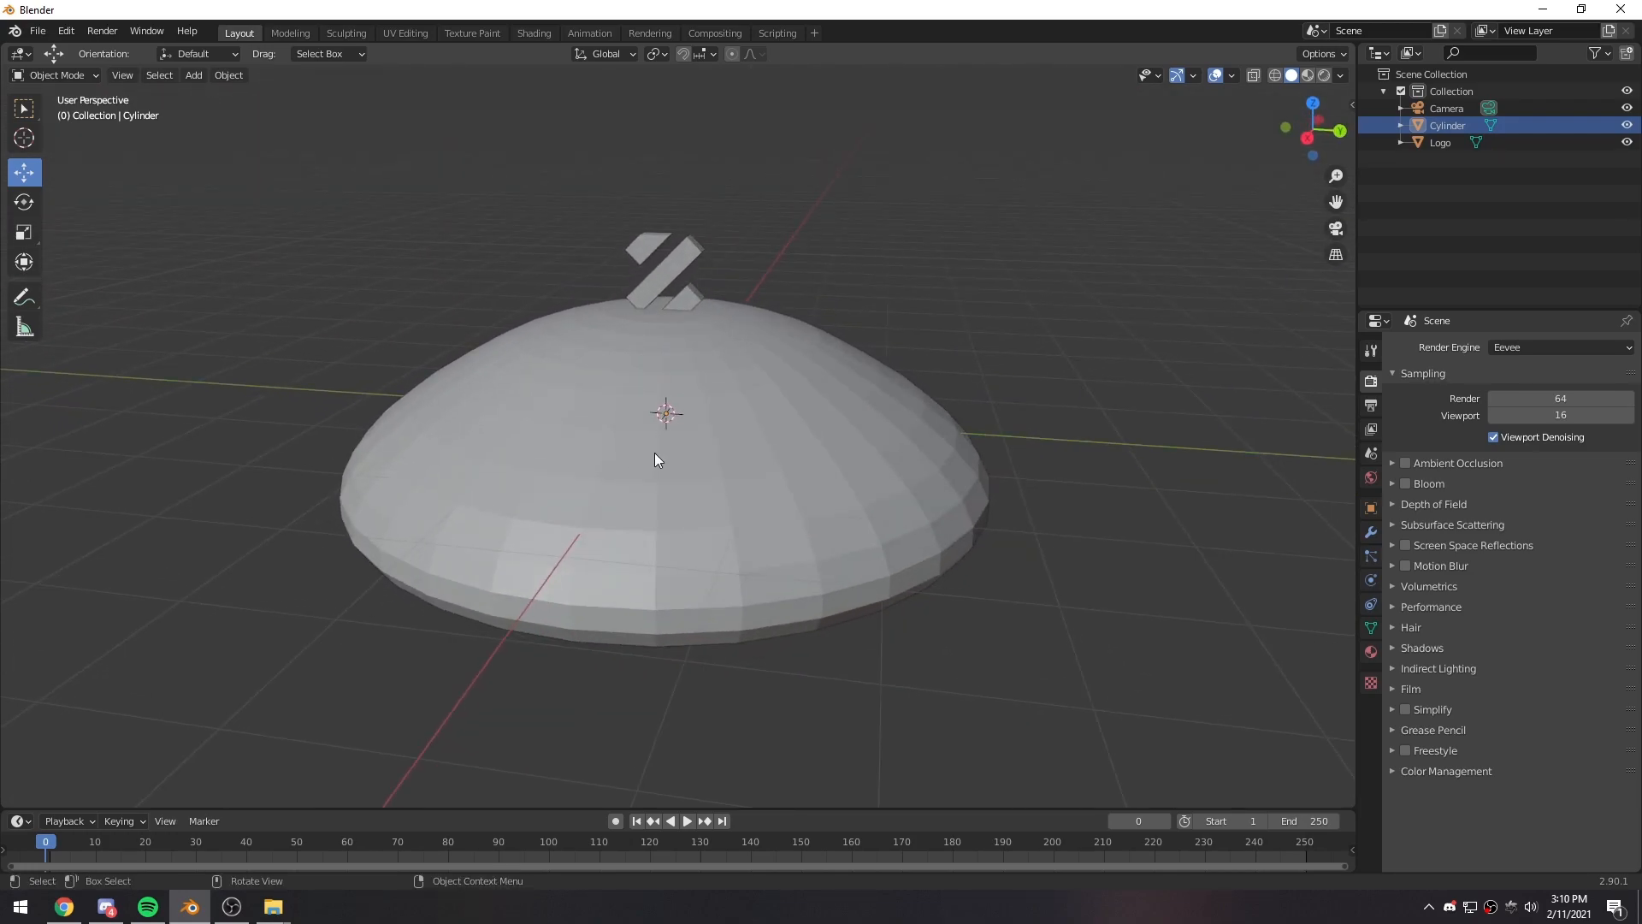
middle_click_drag(660, 474, 650, 513)
left_click(720, 291)
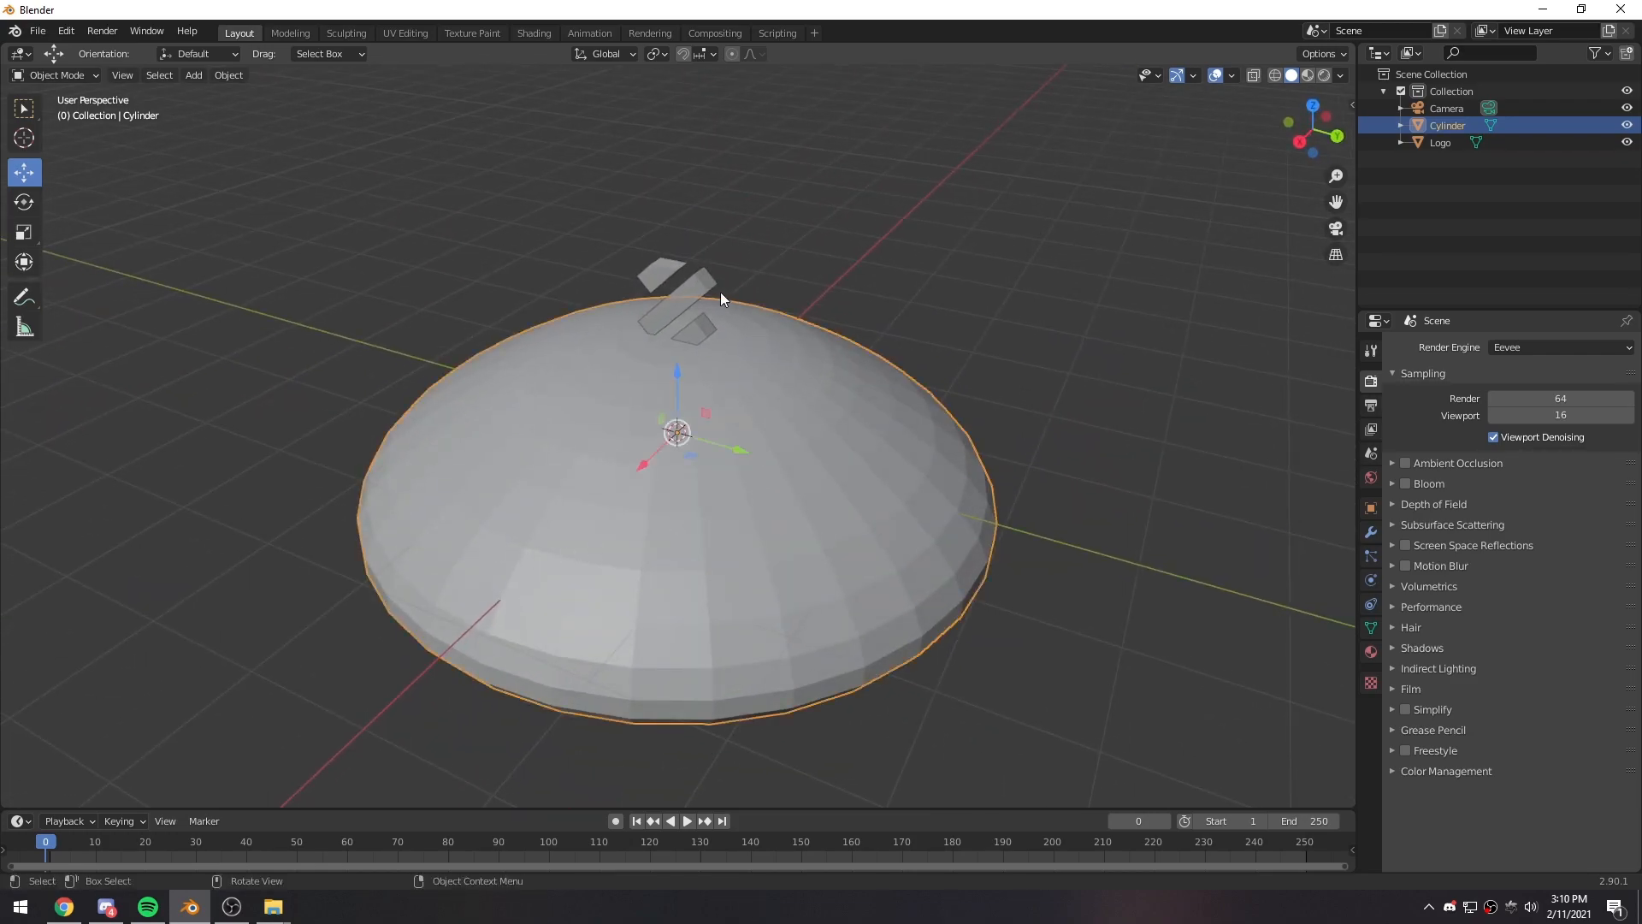
left_click(700, 291)
middle_click_drag(534, 464, 670, 443)
left_click(684, 460)
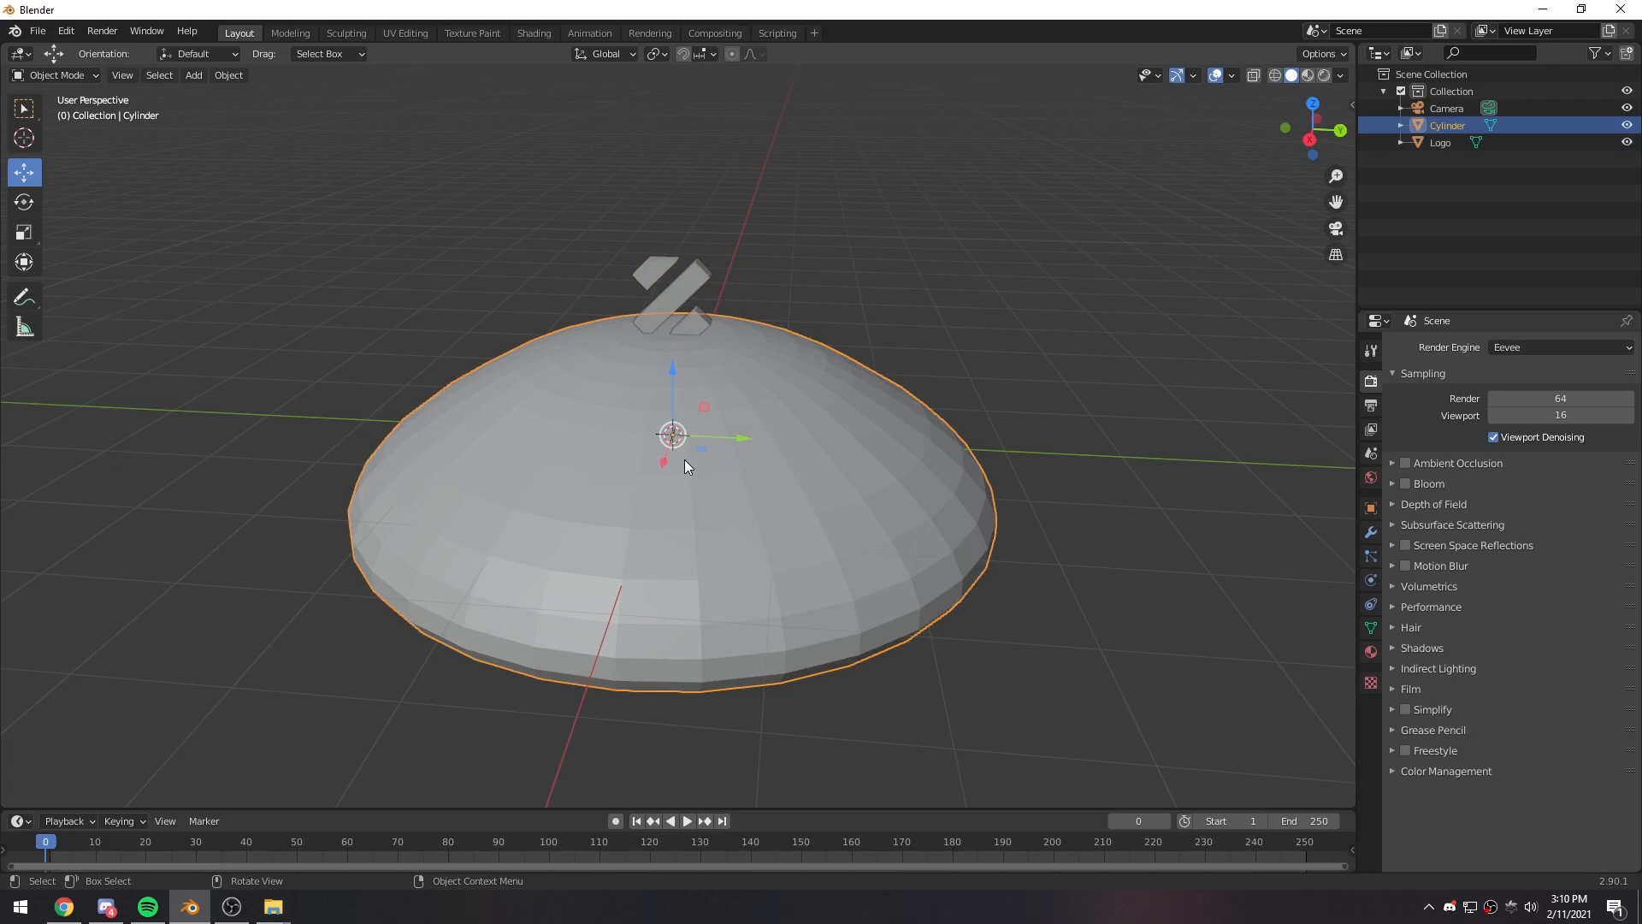
left_click(943, 751)
- Import the Grass model from an FBX file and leave it deselected in the scene
left_click(38, 31)
mouse_move(111, 263)
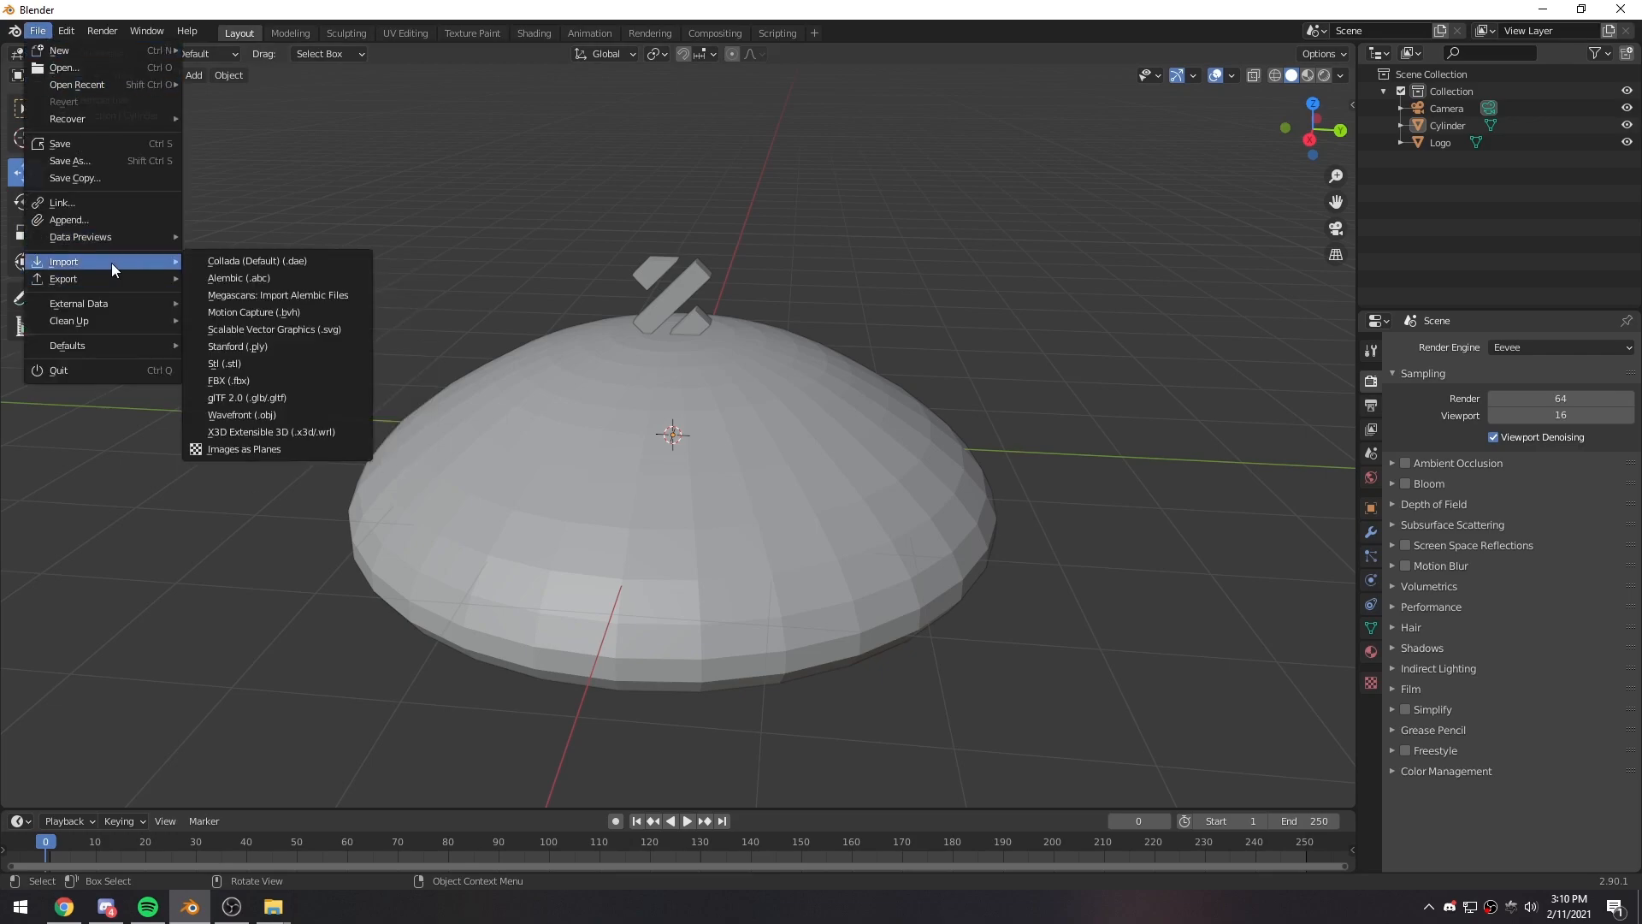
left_click(254, 381)
scroll(447, 656, "down", 1)
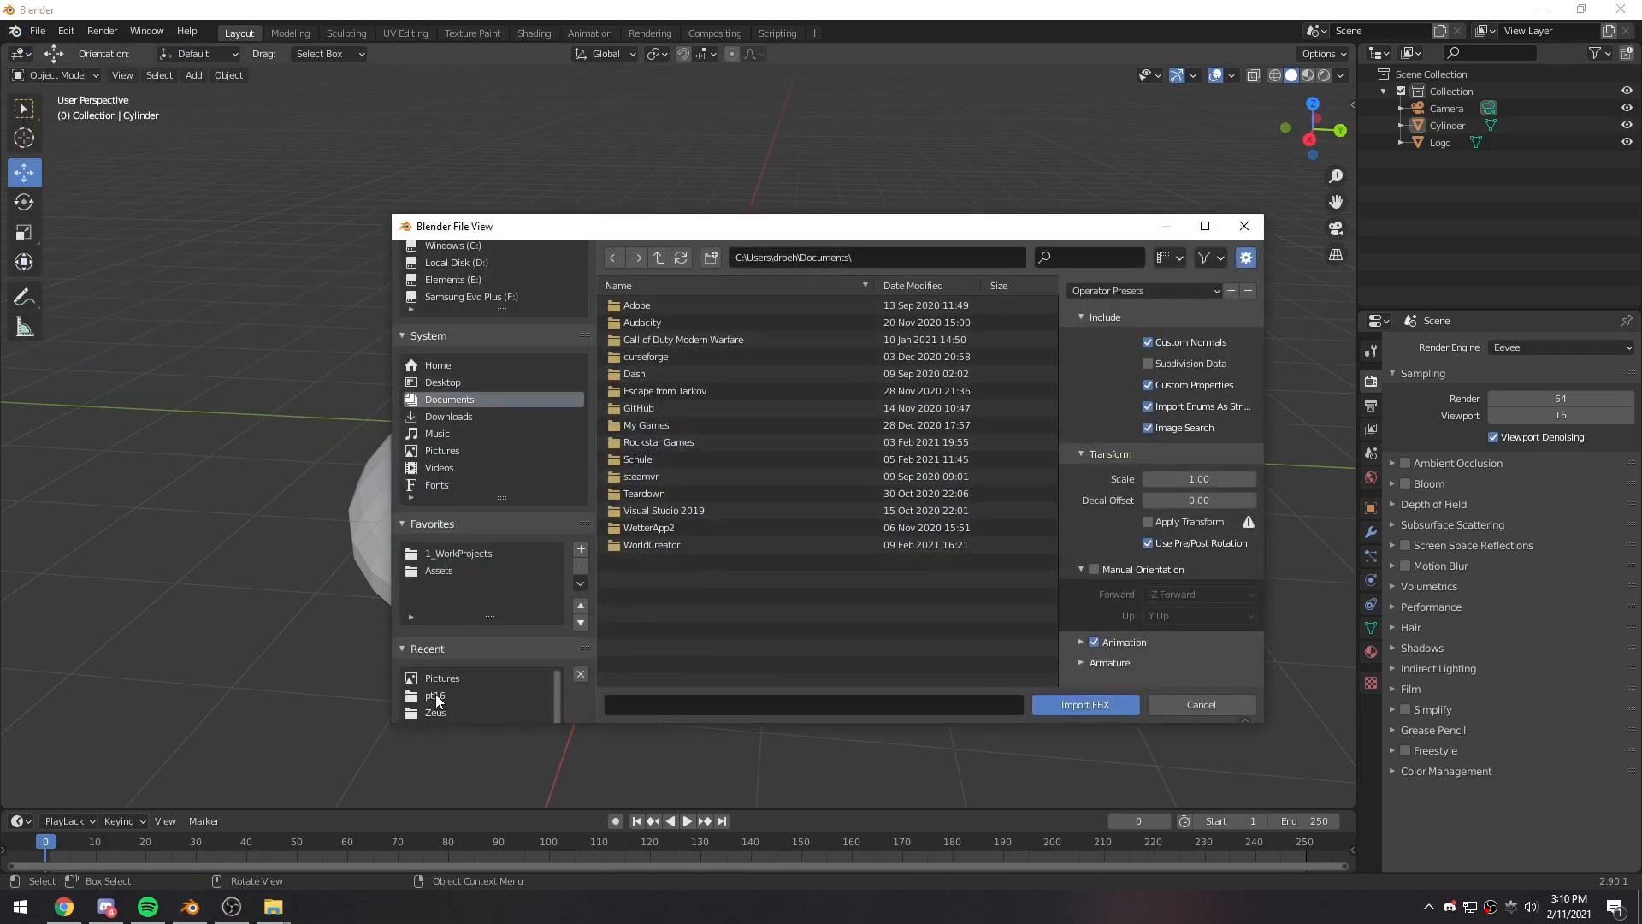
left_click(438, 695)
left_click(653, 306)
left_click(1069, 706)
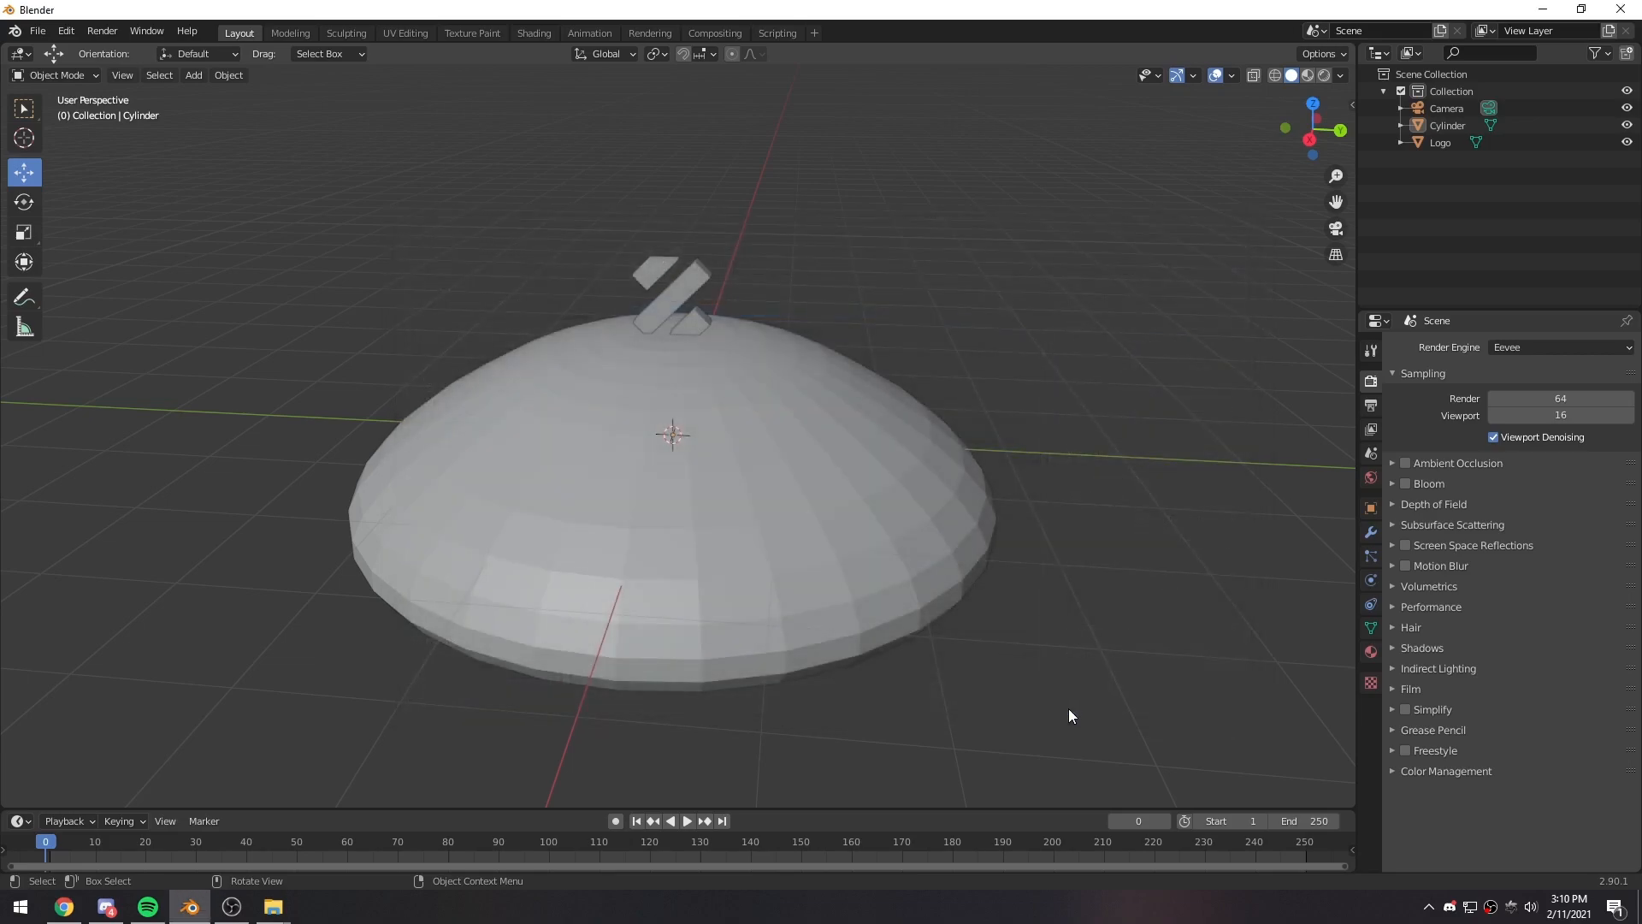
left_click_drag(673, 369, 704, 416)
left_click(1091, 604)
middle_click_drag(811, 568, 859, 561)
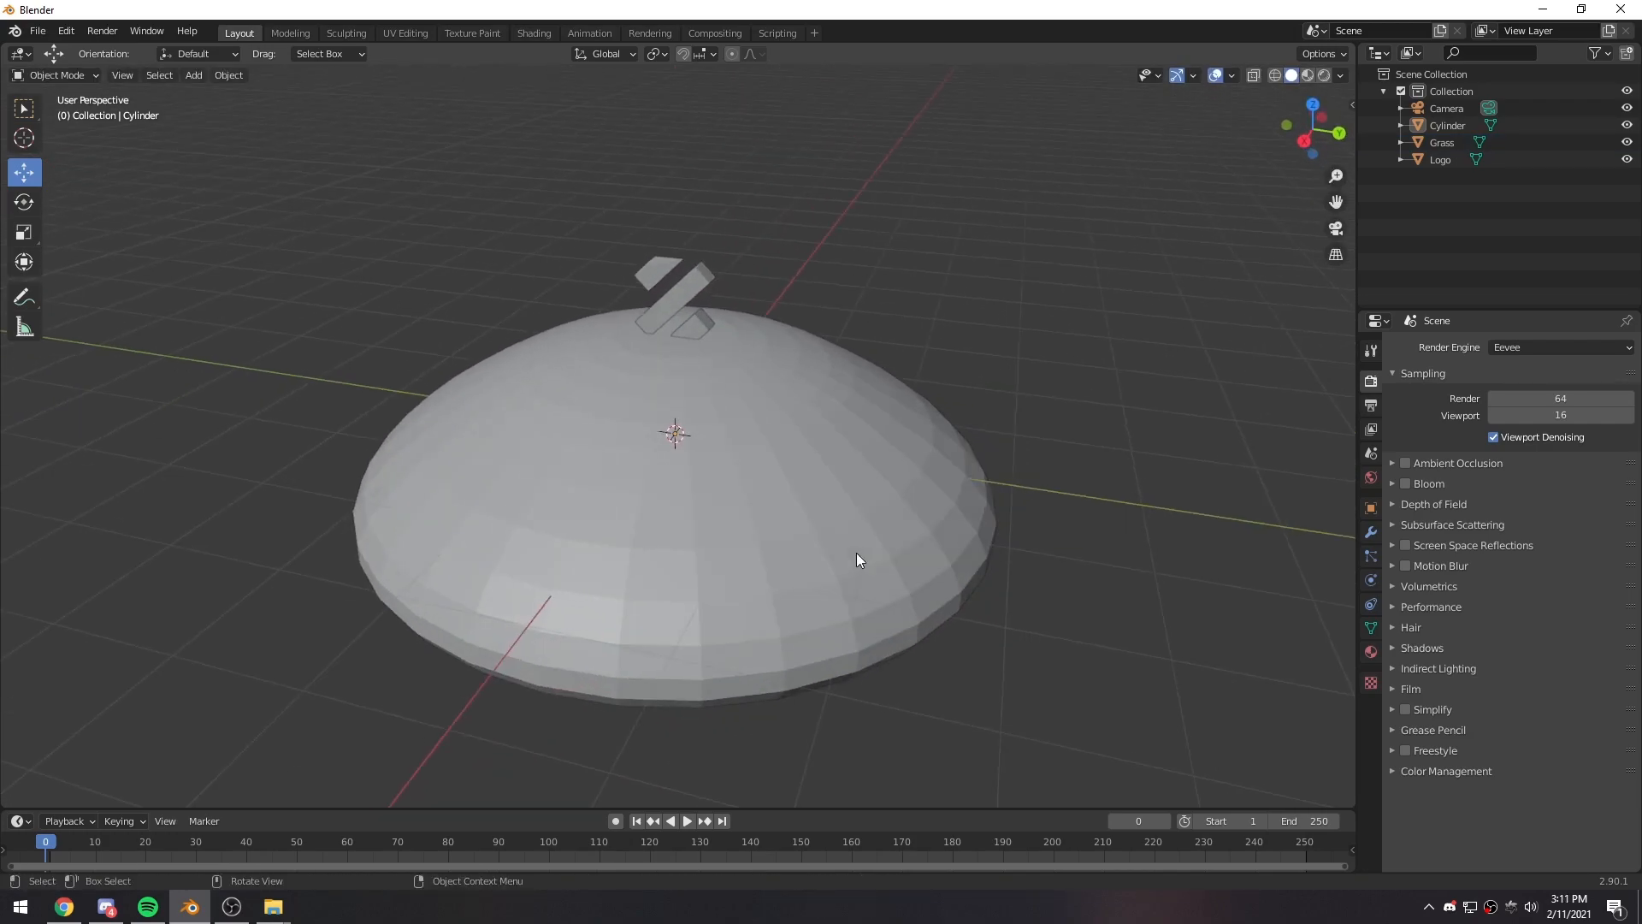
middle_click_drag(665, 552, 762, 547)
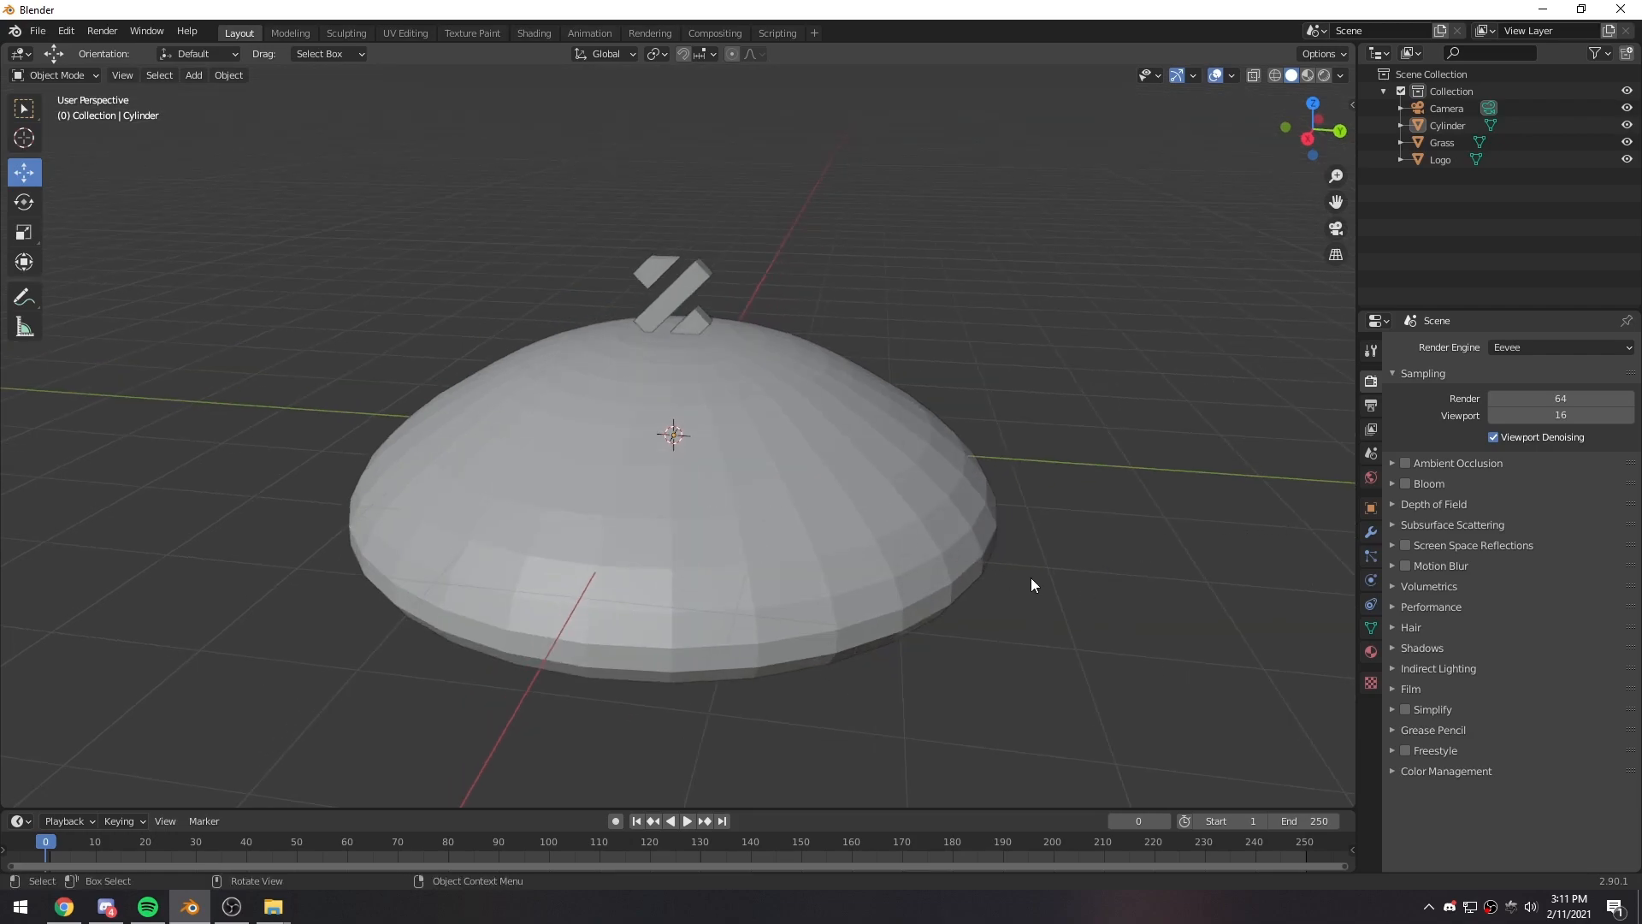
- Add a particle system to the dome and name both the system and its settings Grass
left_click(823, 488)
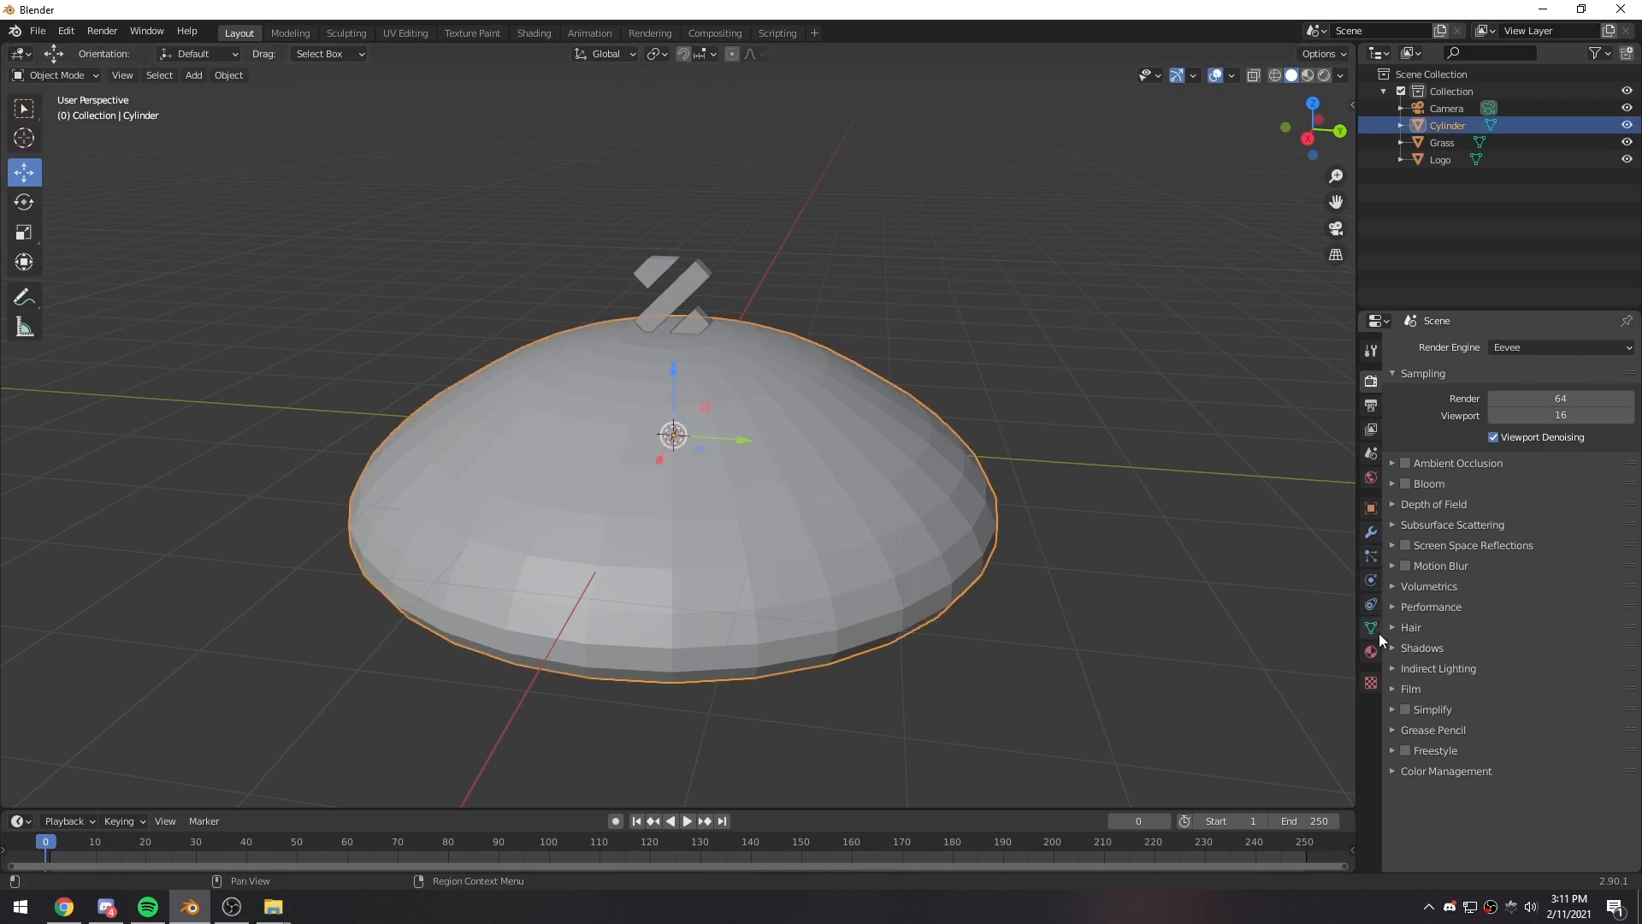
left_click(1369, 553)
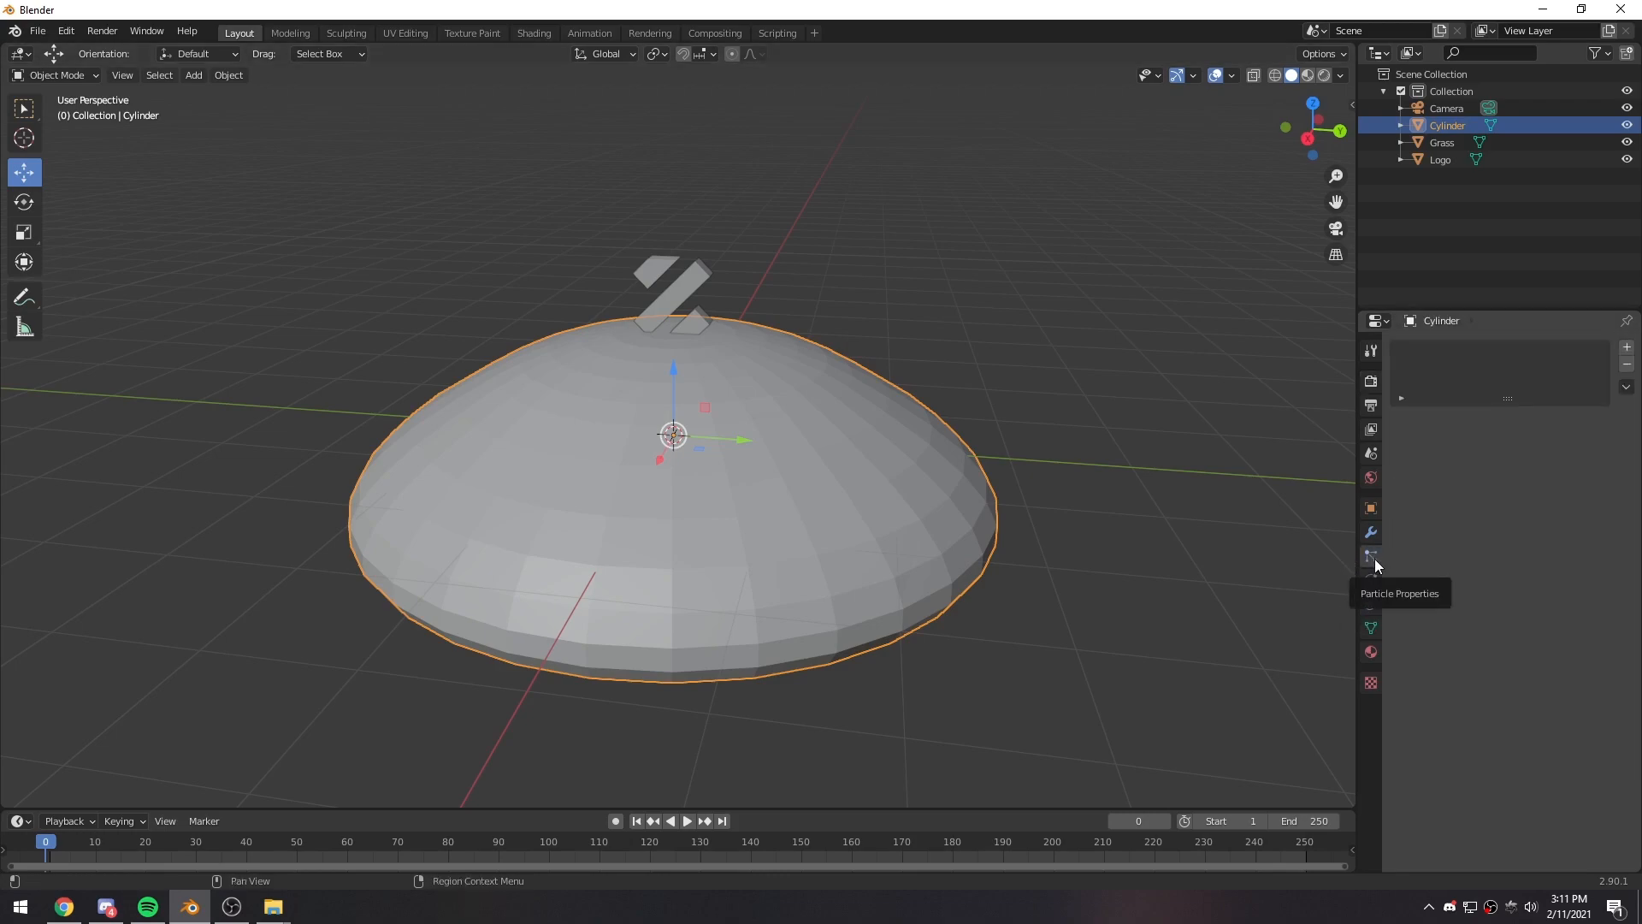
left_click(1626, 347)
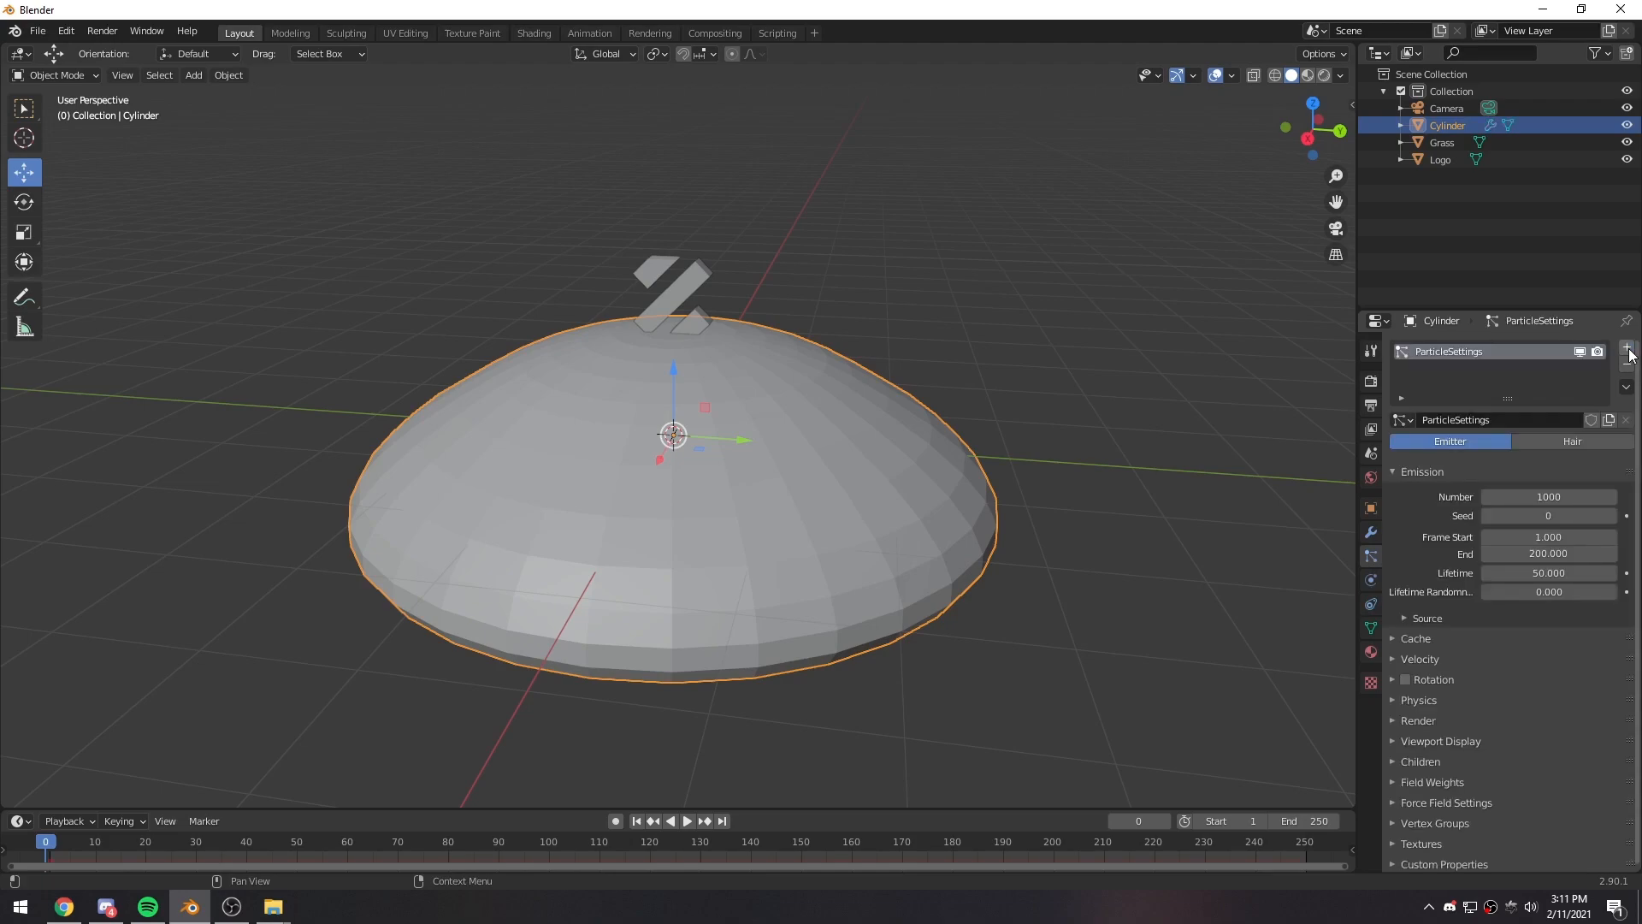
double_click(1471, 351)
type("G")
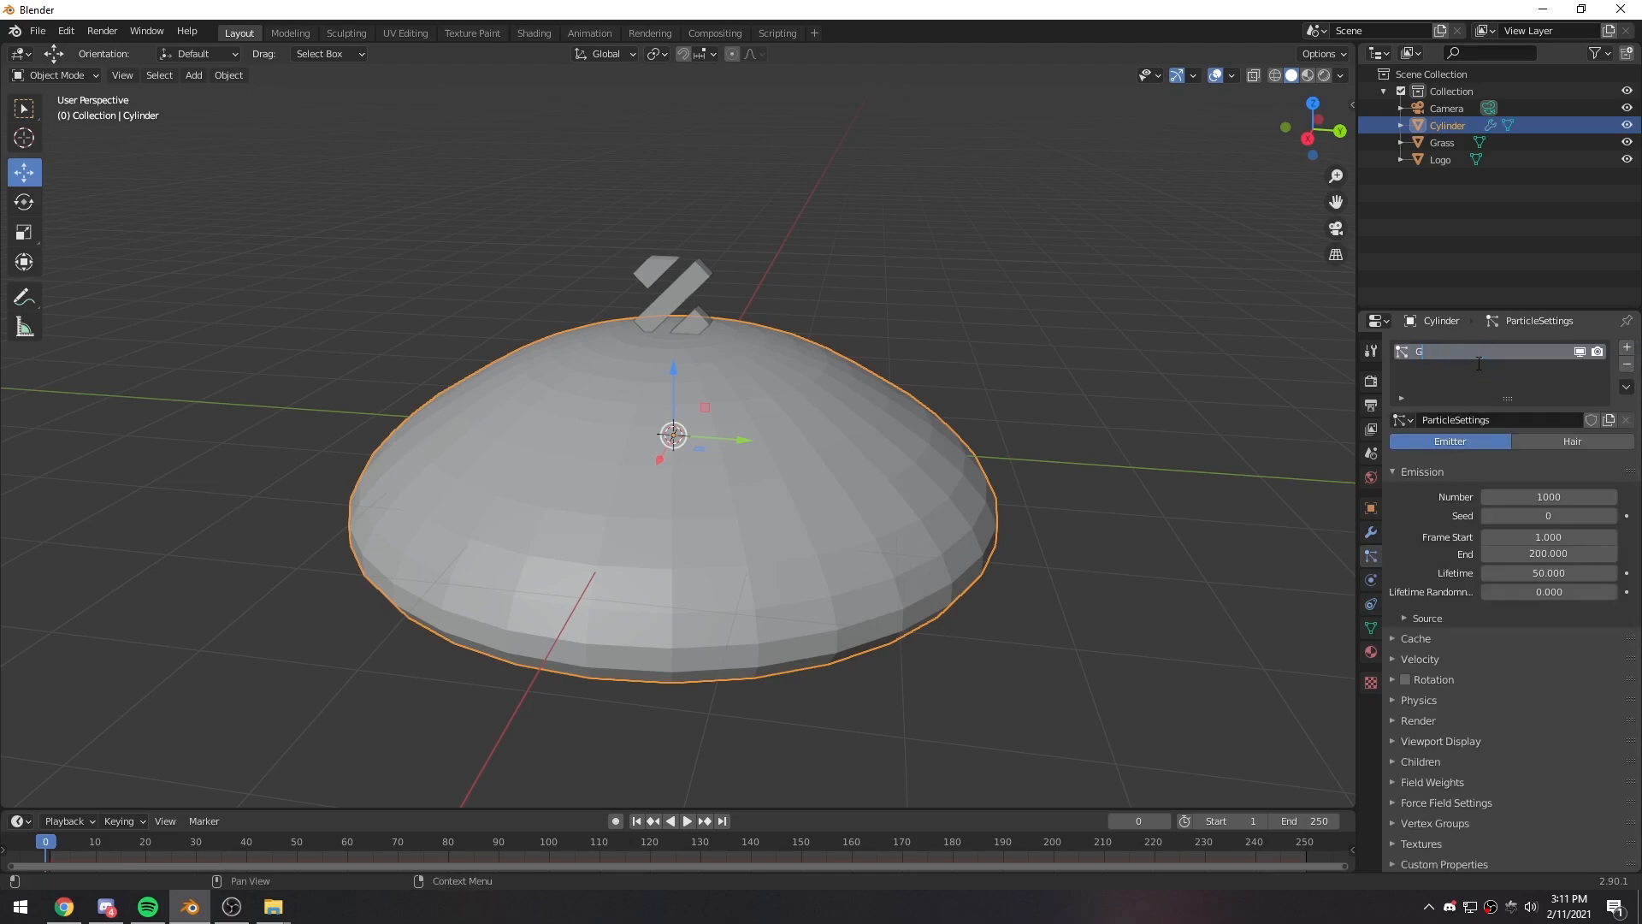
type("rass")
key("Return")
double_click(1471, 420)
type("Grass")
key("Return")
- Switch the Grass particle system to the Hair type and enable its Advanced options
left_click(1572, 441)
middle_click_drag(941, 500, 1010, 389)
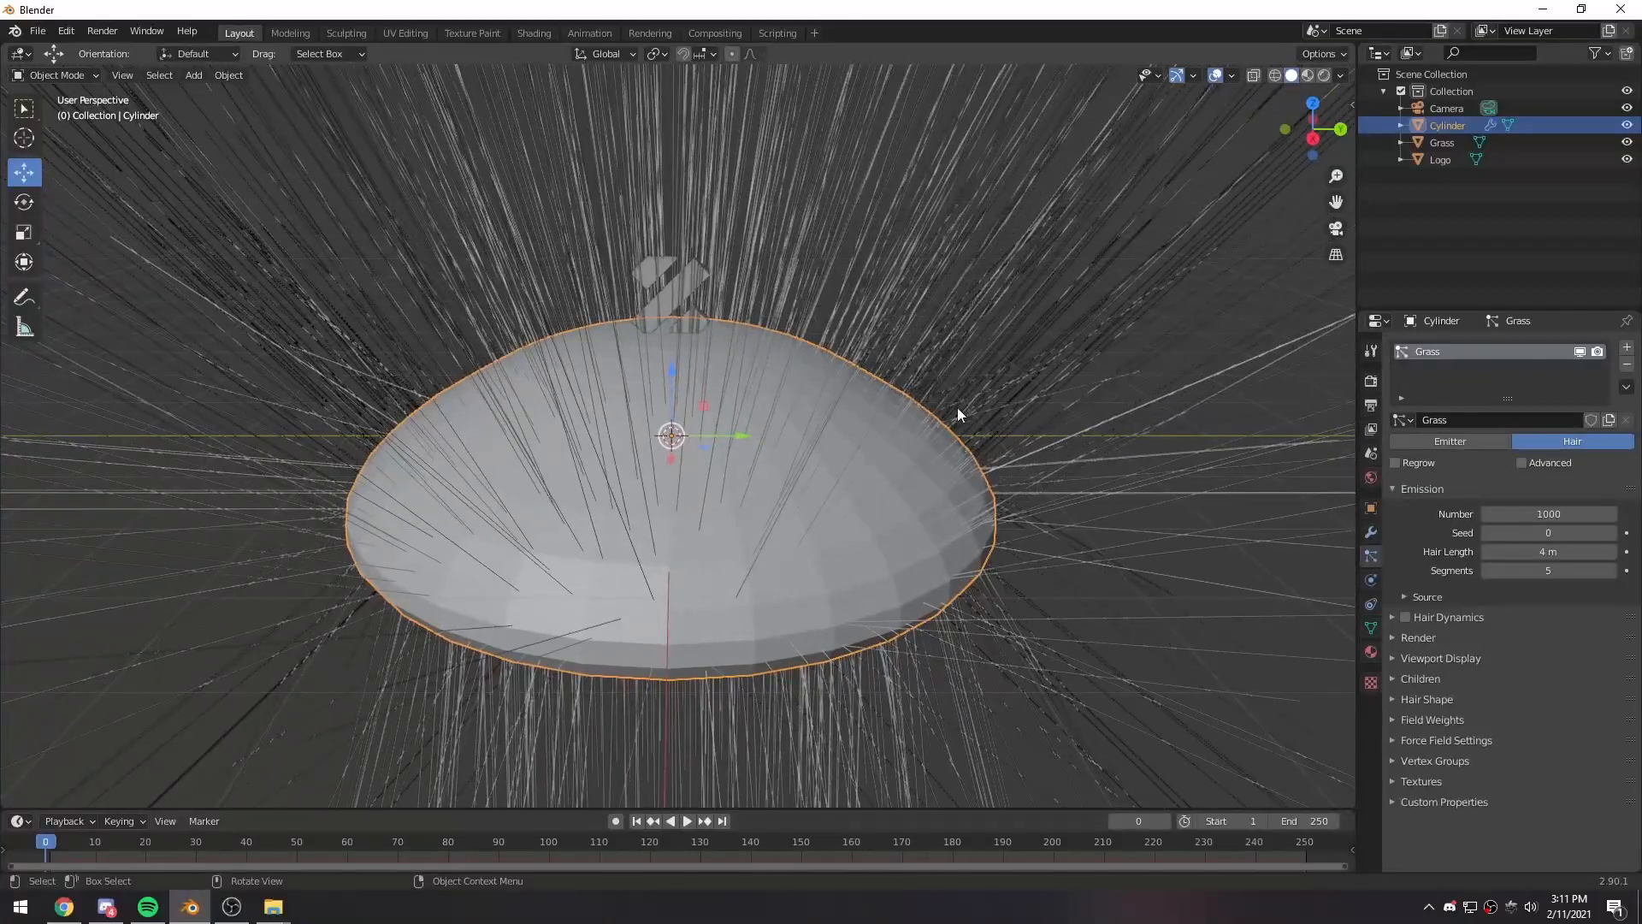
mouse_move(900, 511)
middle_mouse_down()
mouse_move(865, 516)
mouse_move(881, 513)
middle_mouse_up()
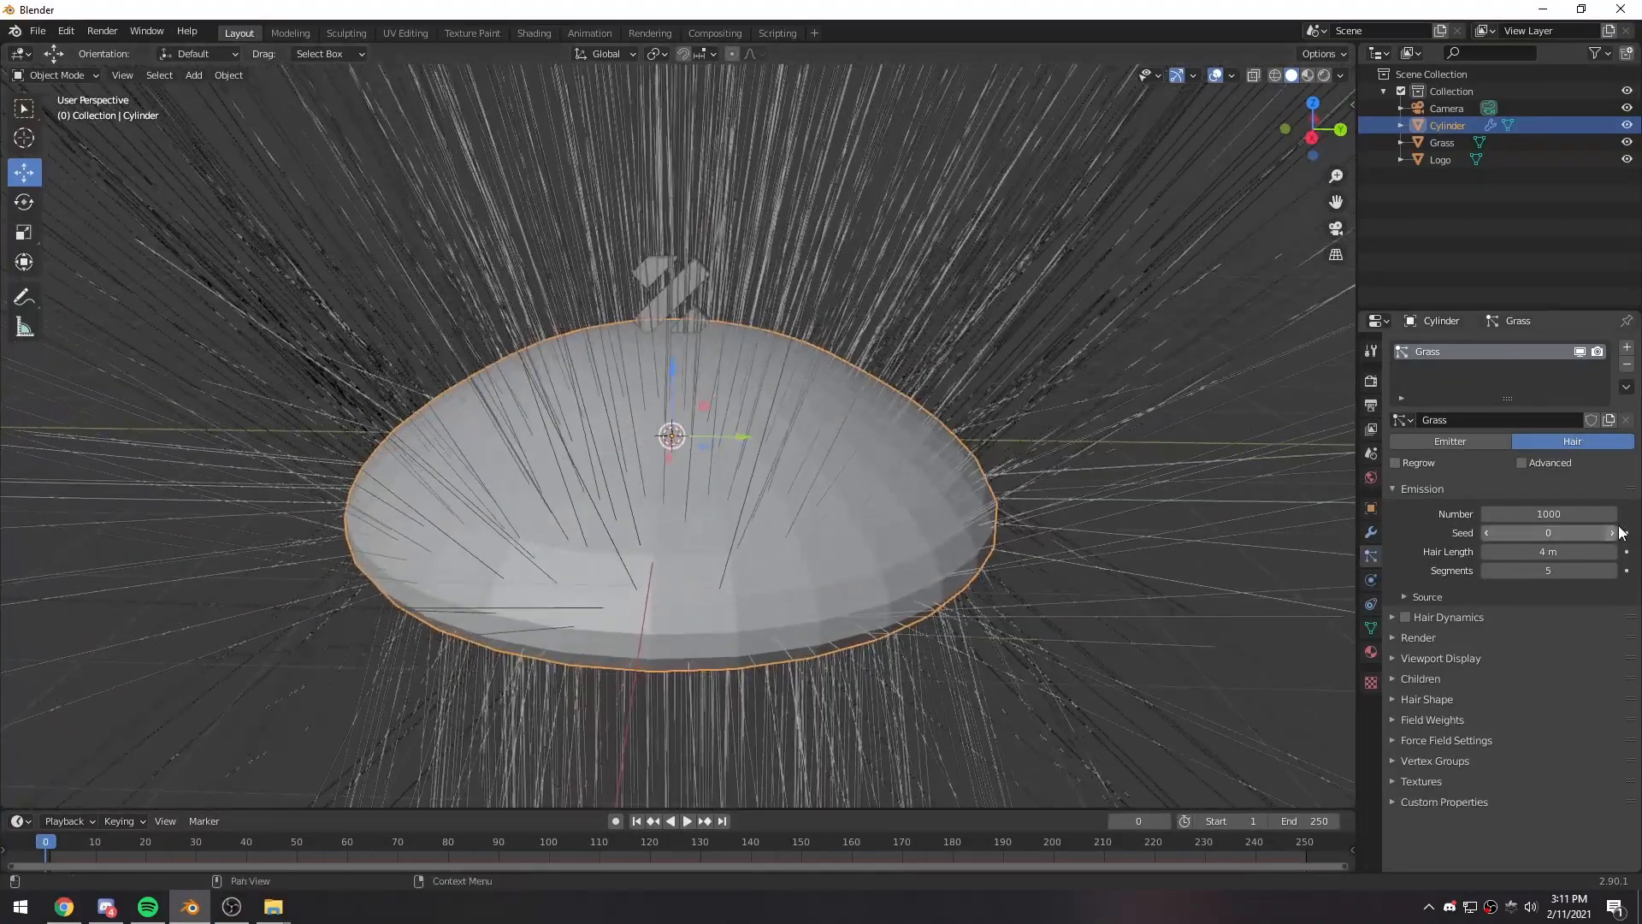
left_click(1526, 465)
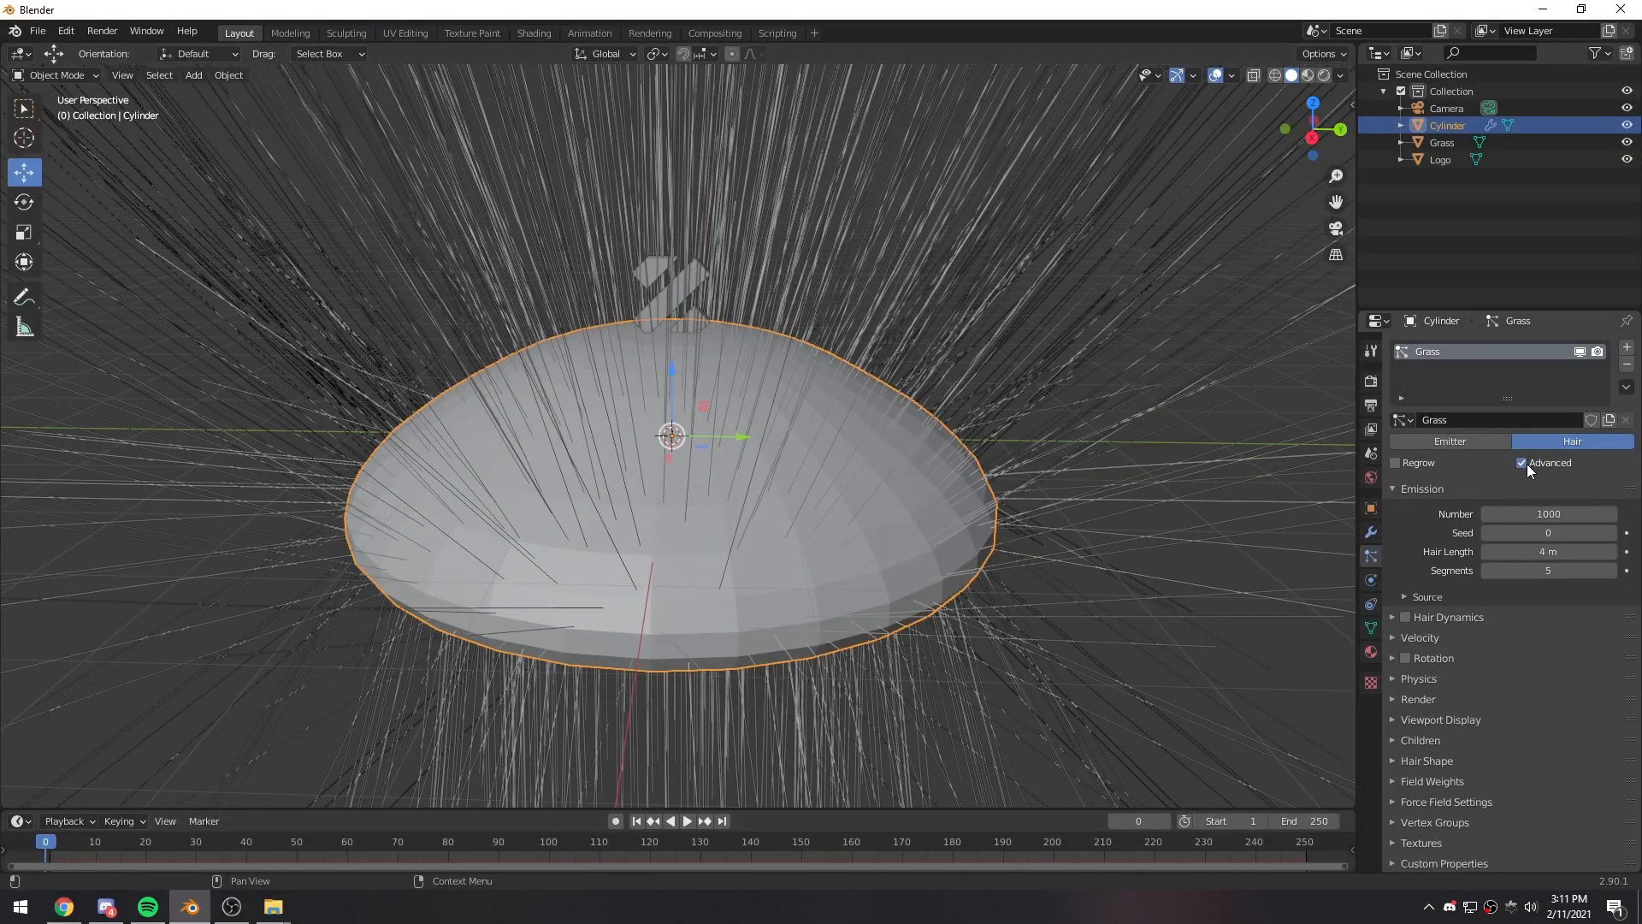
- Render the Grass particles as Object, with the imported Grass mesh as the instance object
left_click(1419, 700)
scroll(1404, 700, "down", 2)
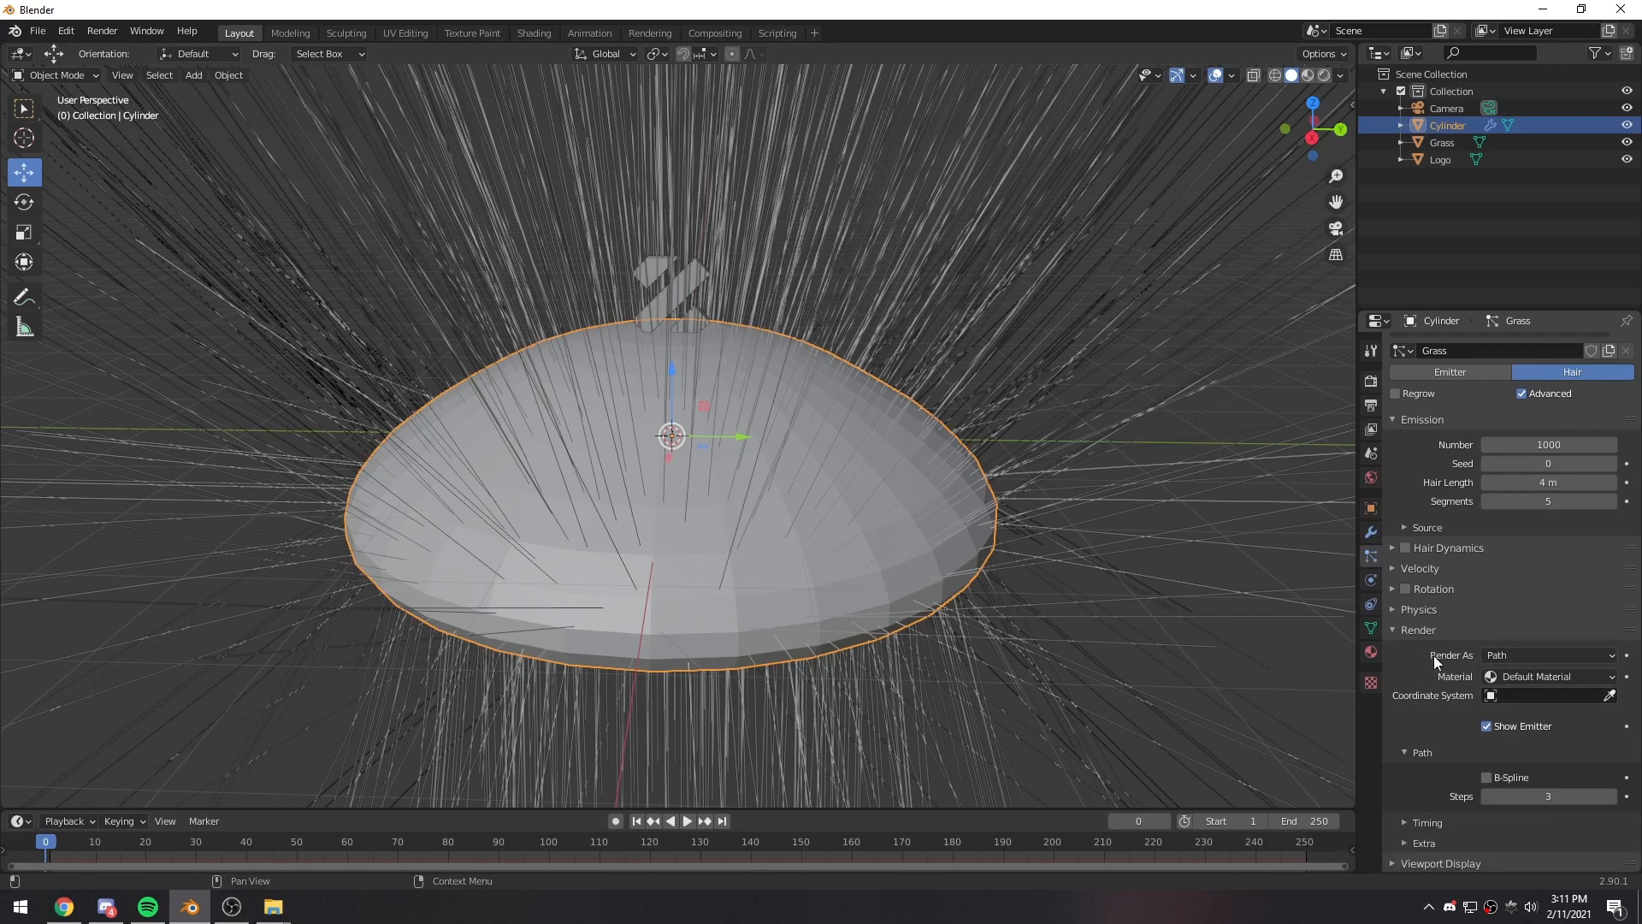
left_click(1515, 656)
left_click(1522, 711)
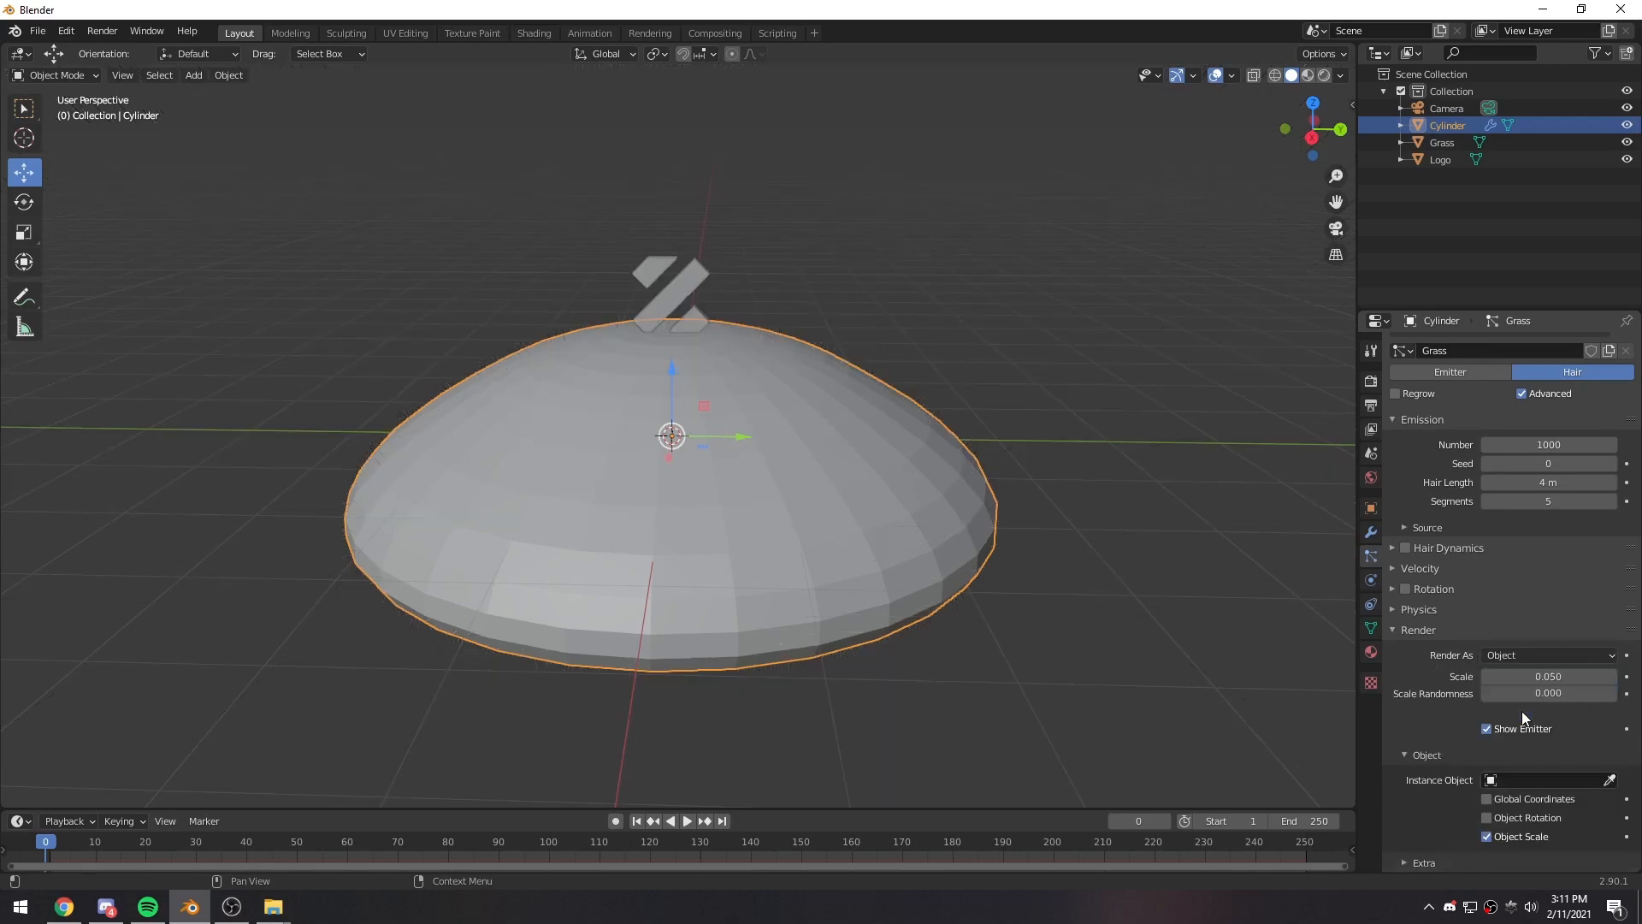
scroll(1447, 725, "down", 2)
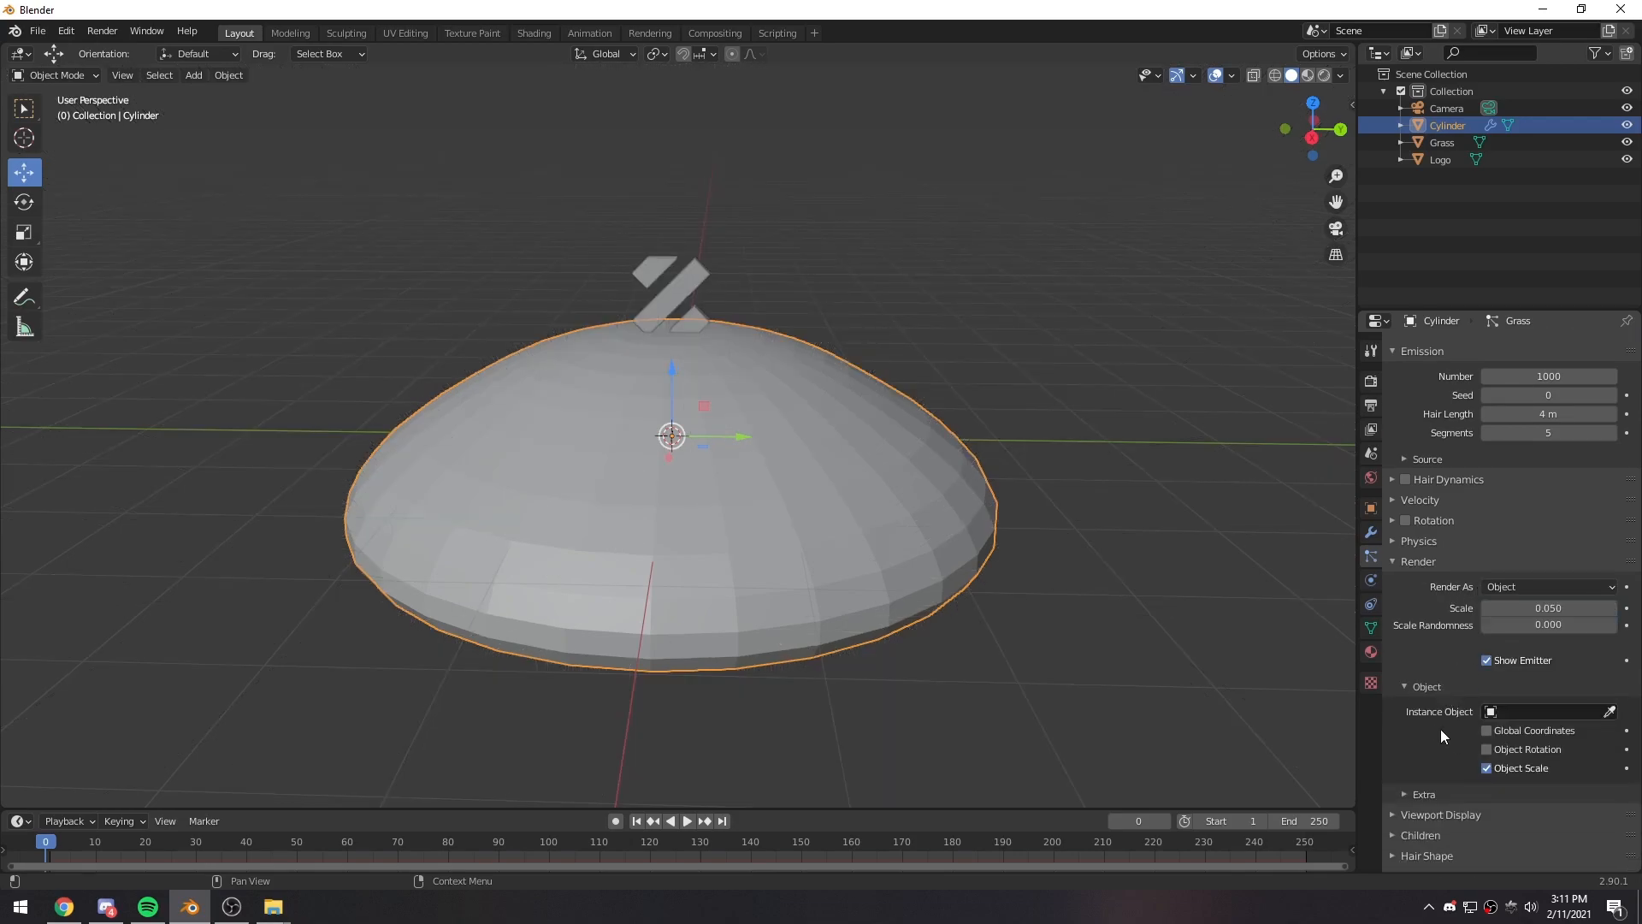
left_click(1507, 713)
left_click(1486, 572)
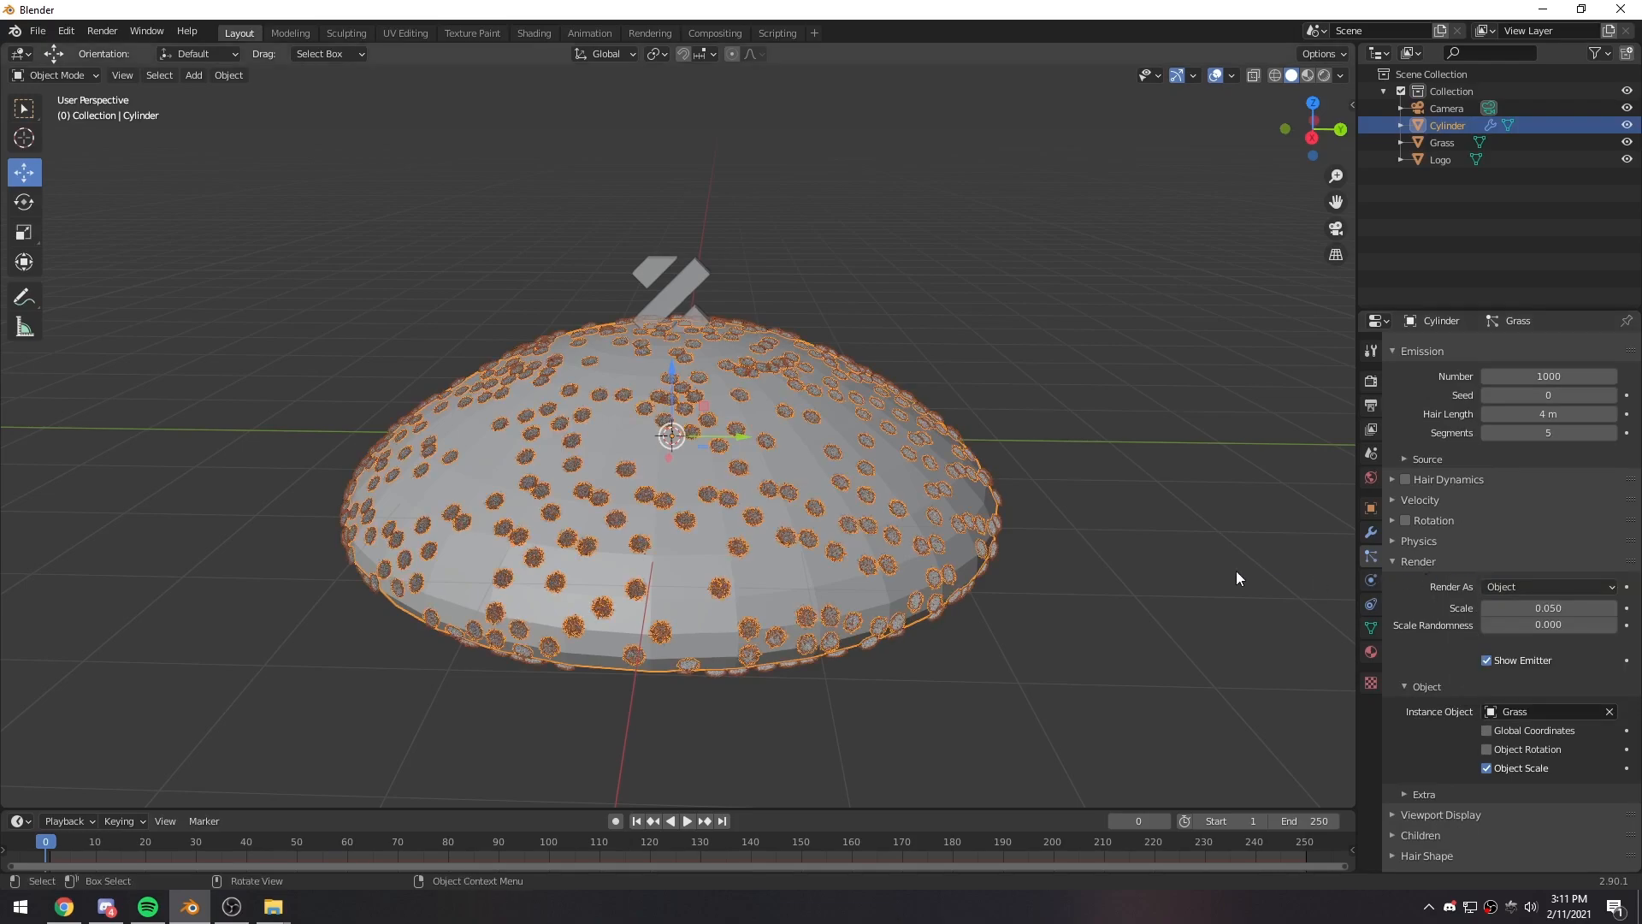
- Set the rendered grass scale to 0.140 and its scale randomness to 0.174
middle_click_drag(556, 434, 958, 553)
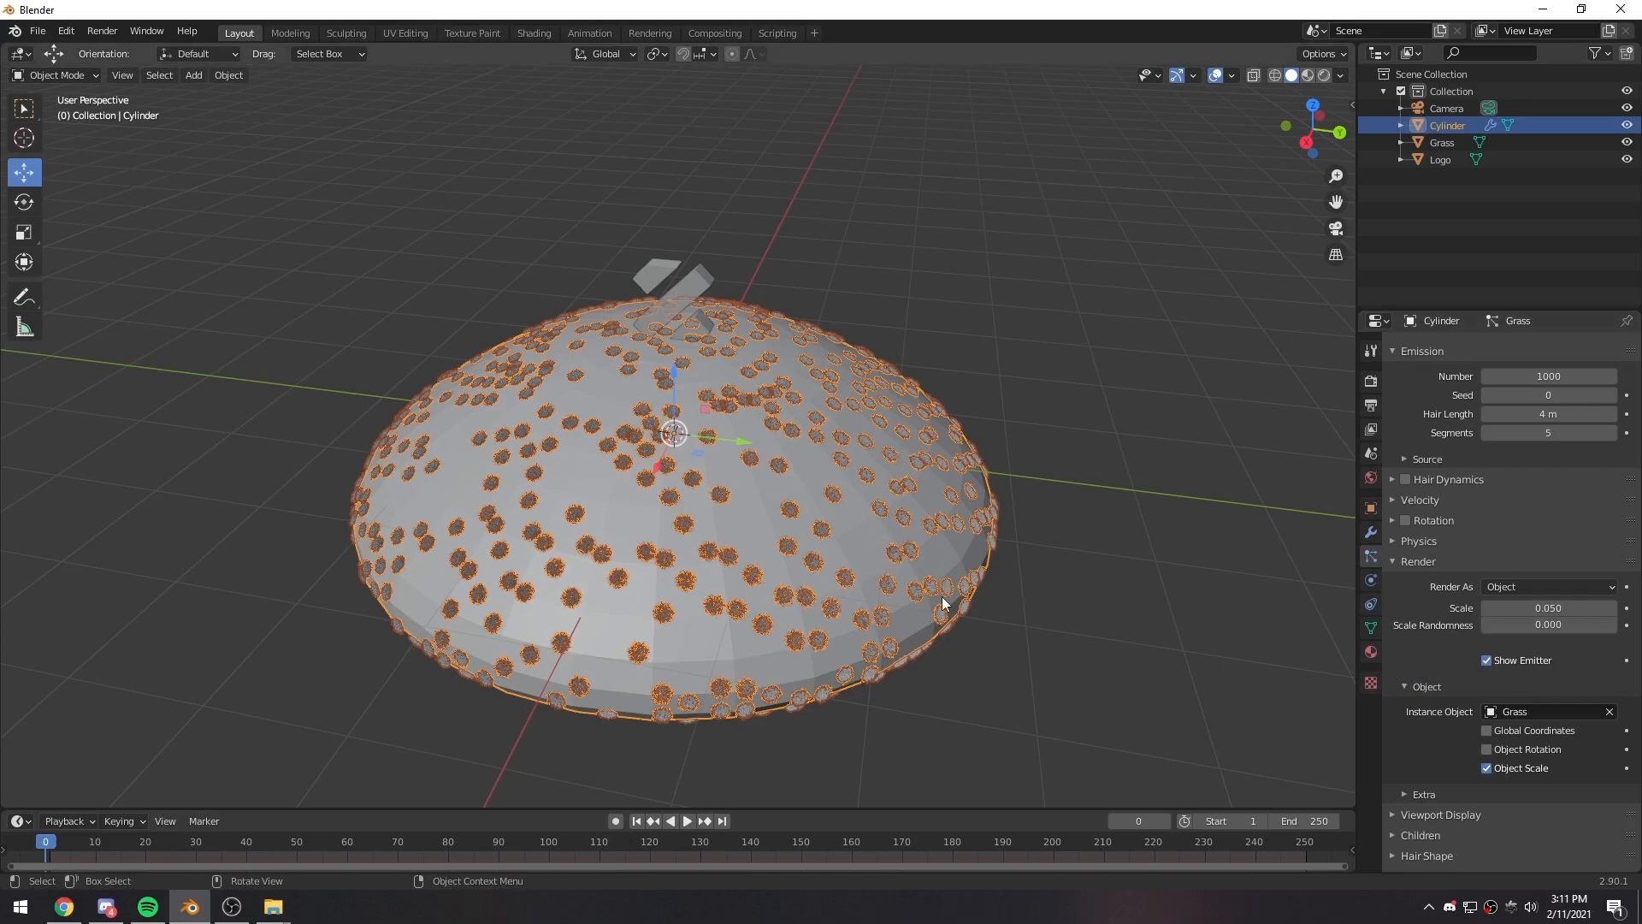
left_click_drag(1522, 607, 1565, 607)
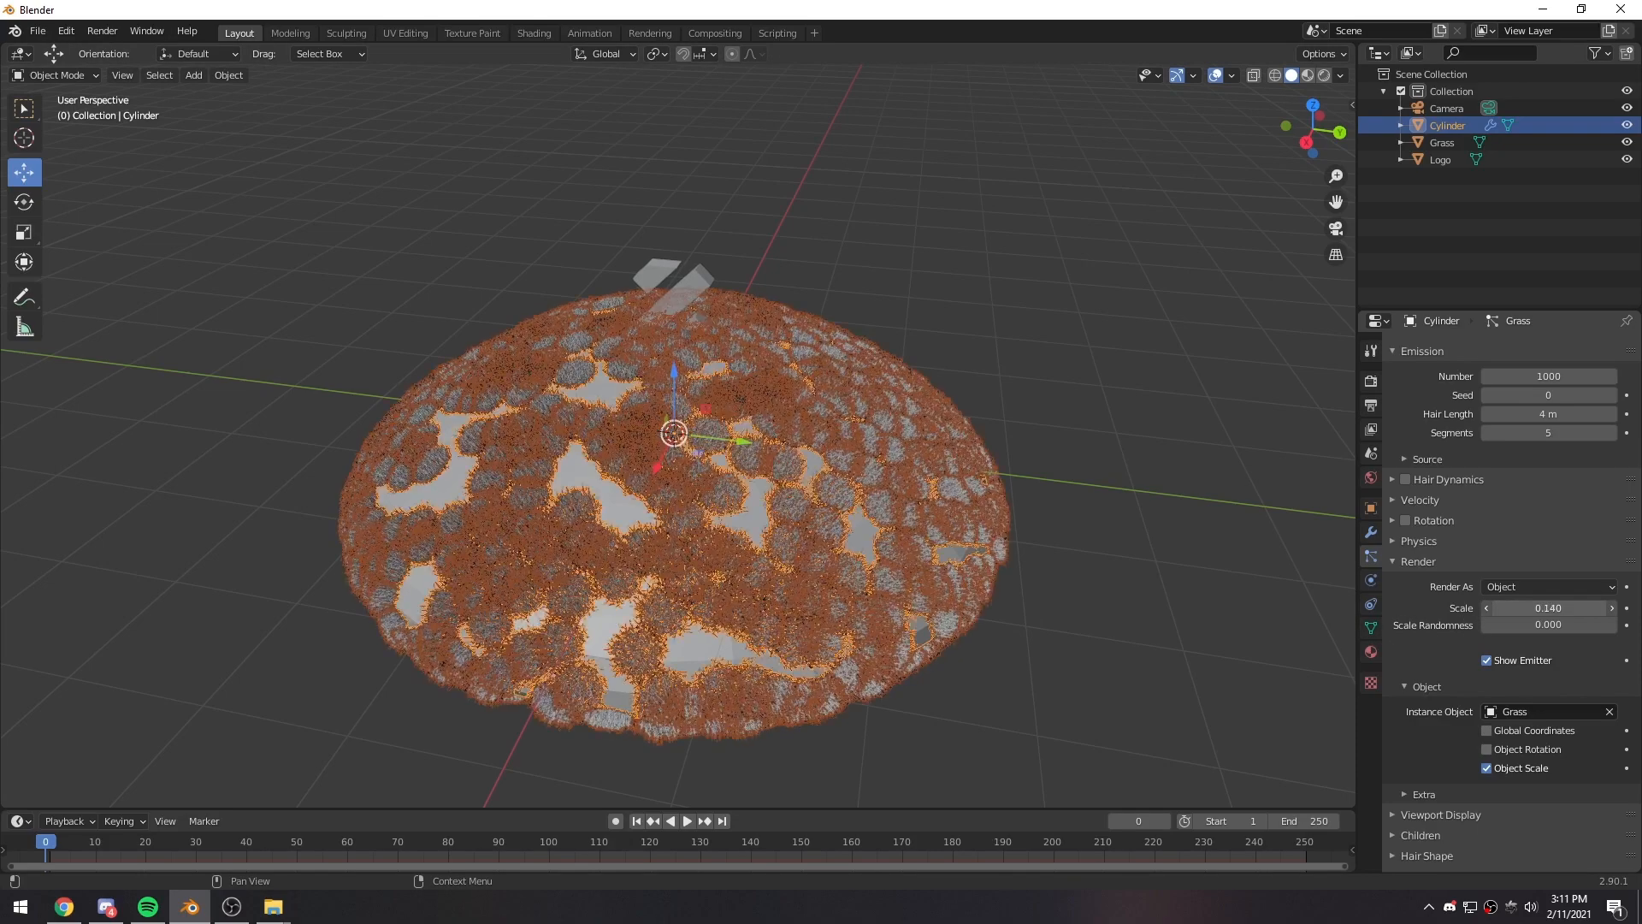
scroll(1502, 526, "up", 3)
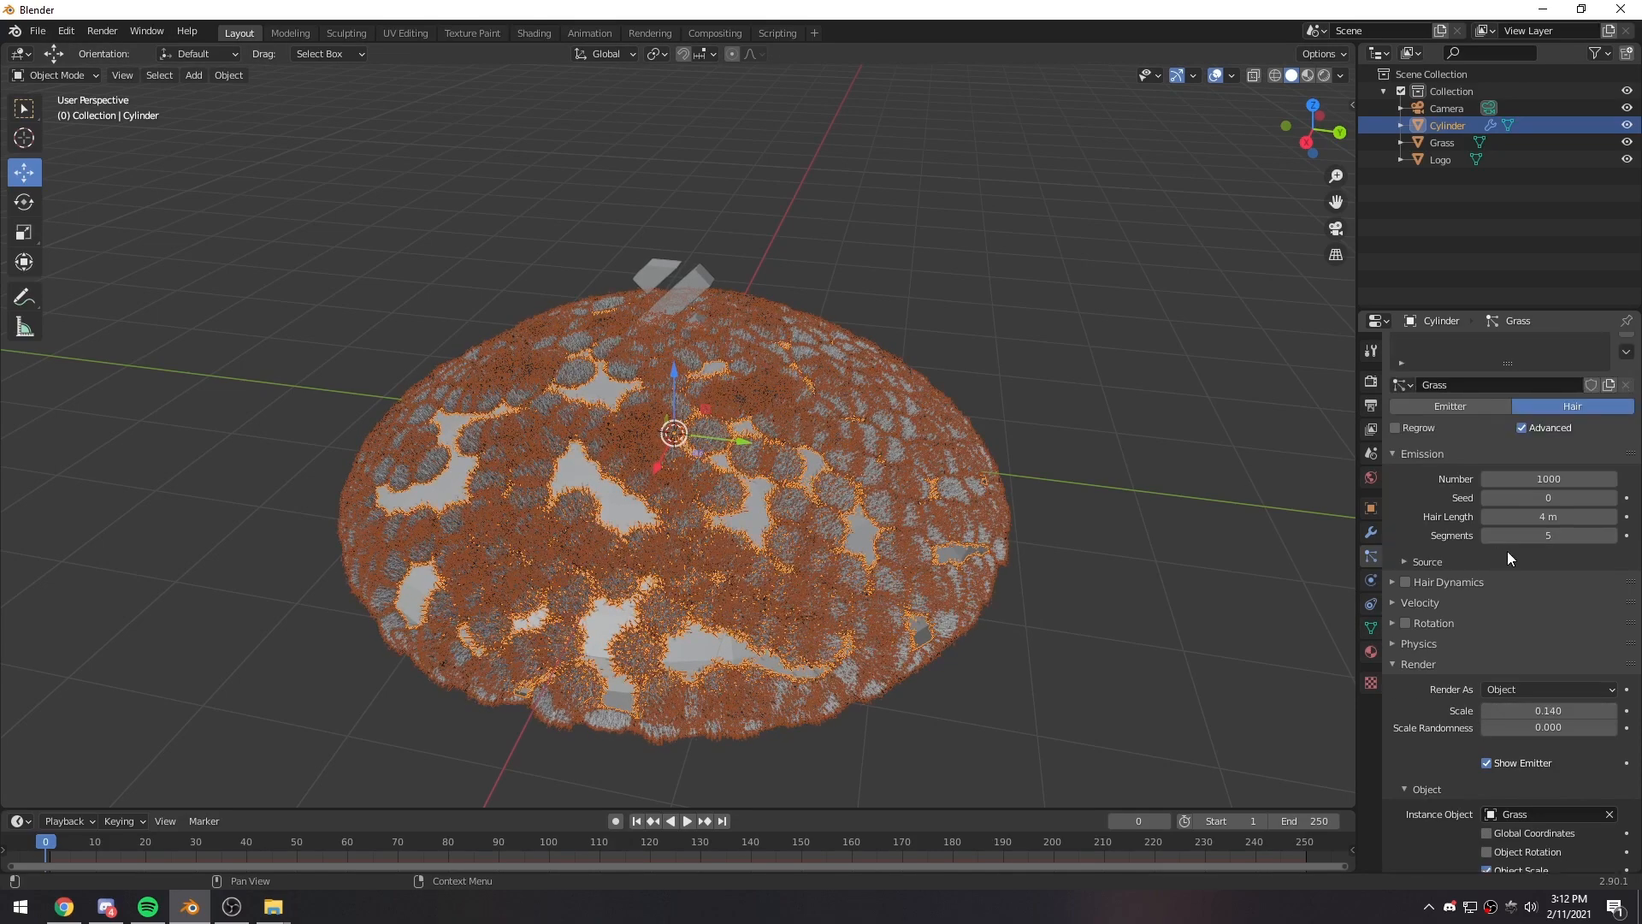
scroll(1510, 557, "down", 2)
left_click_drag(1526, 659, 1550, 659)
- Enable Rotation for the grass particles, with Phase 0.410 and Randomize Phase 0.447
scroll(1418, 626, "up", 3)
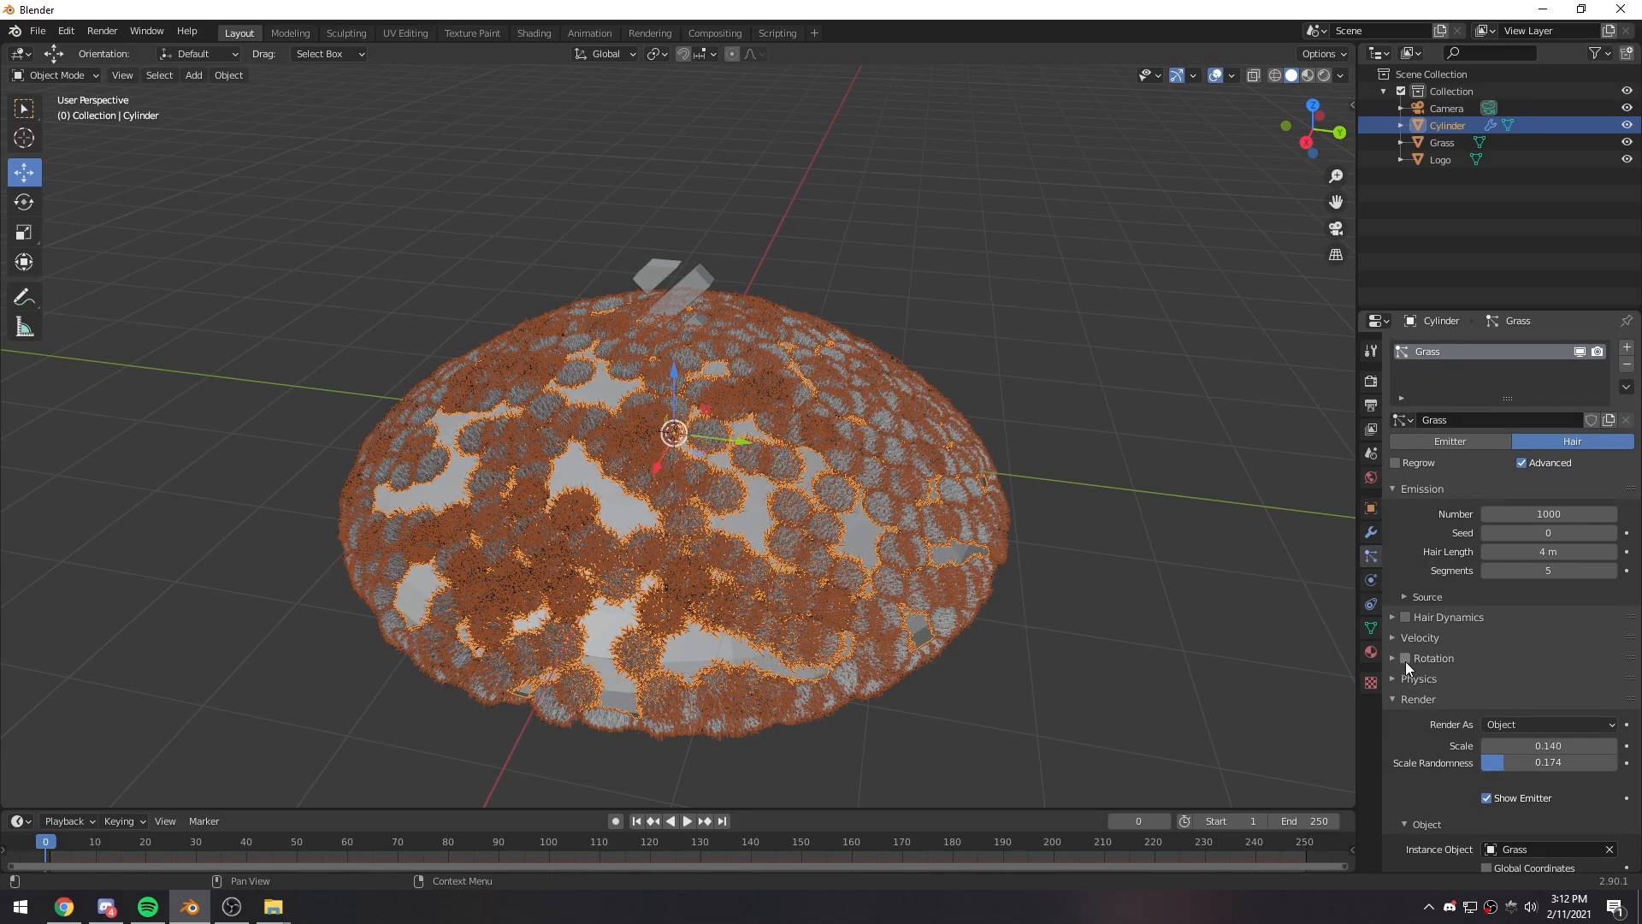
left_click(1393, 658)
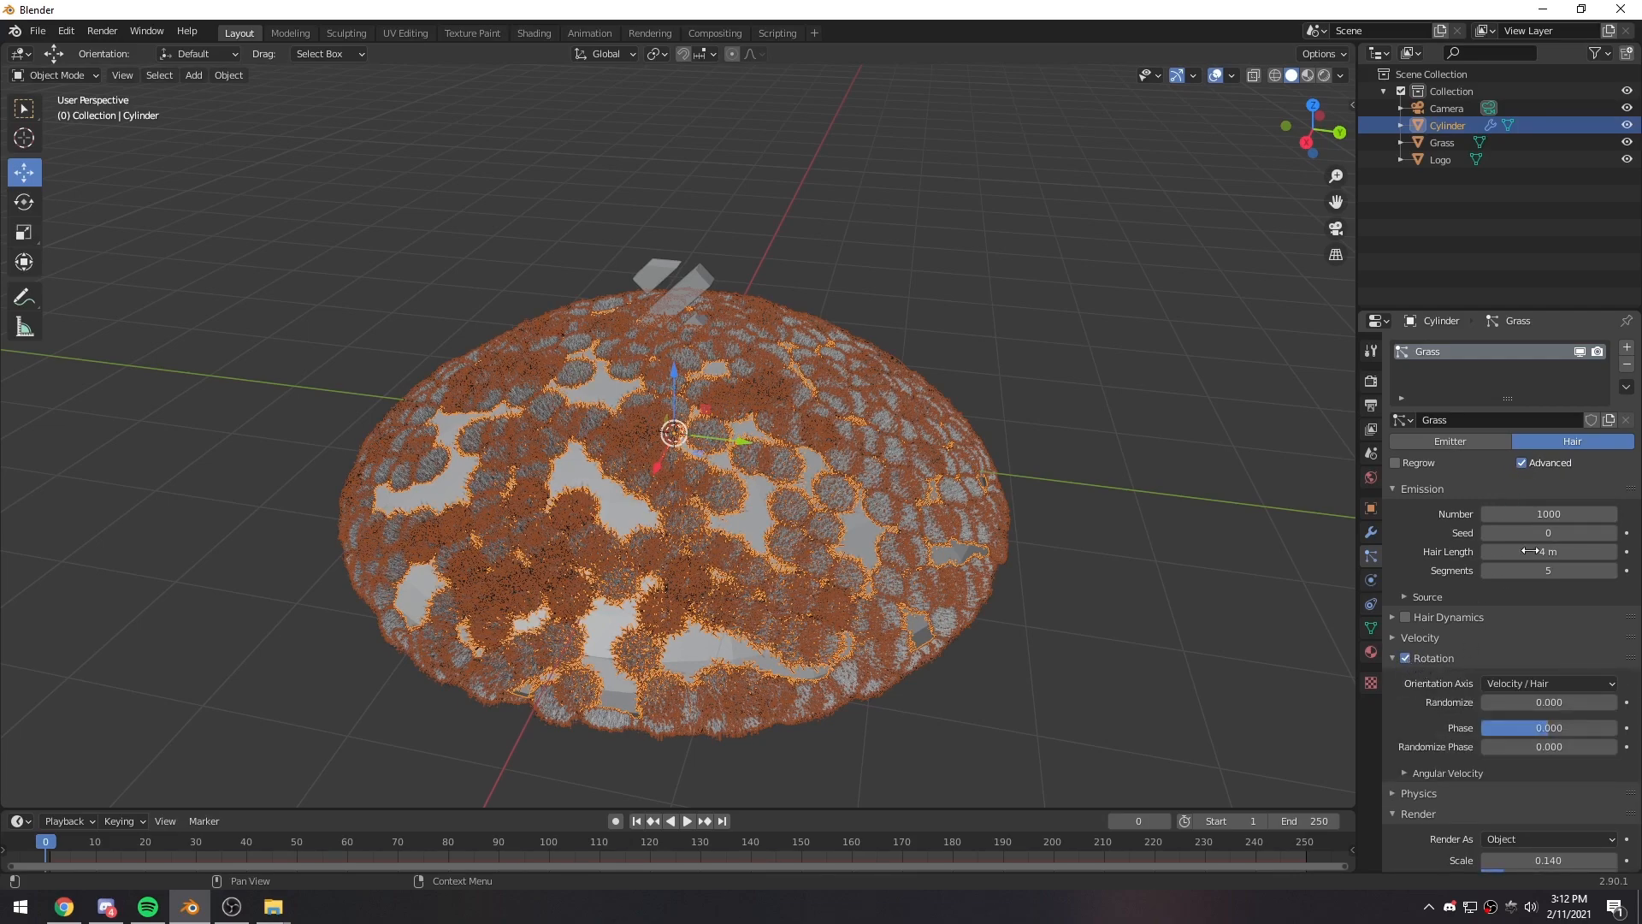
left_click(1527, 466)
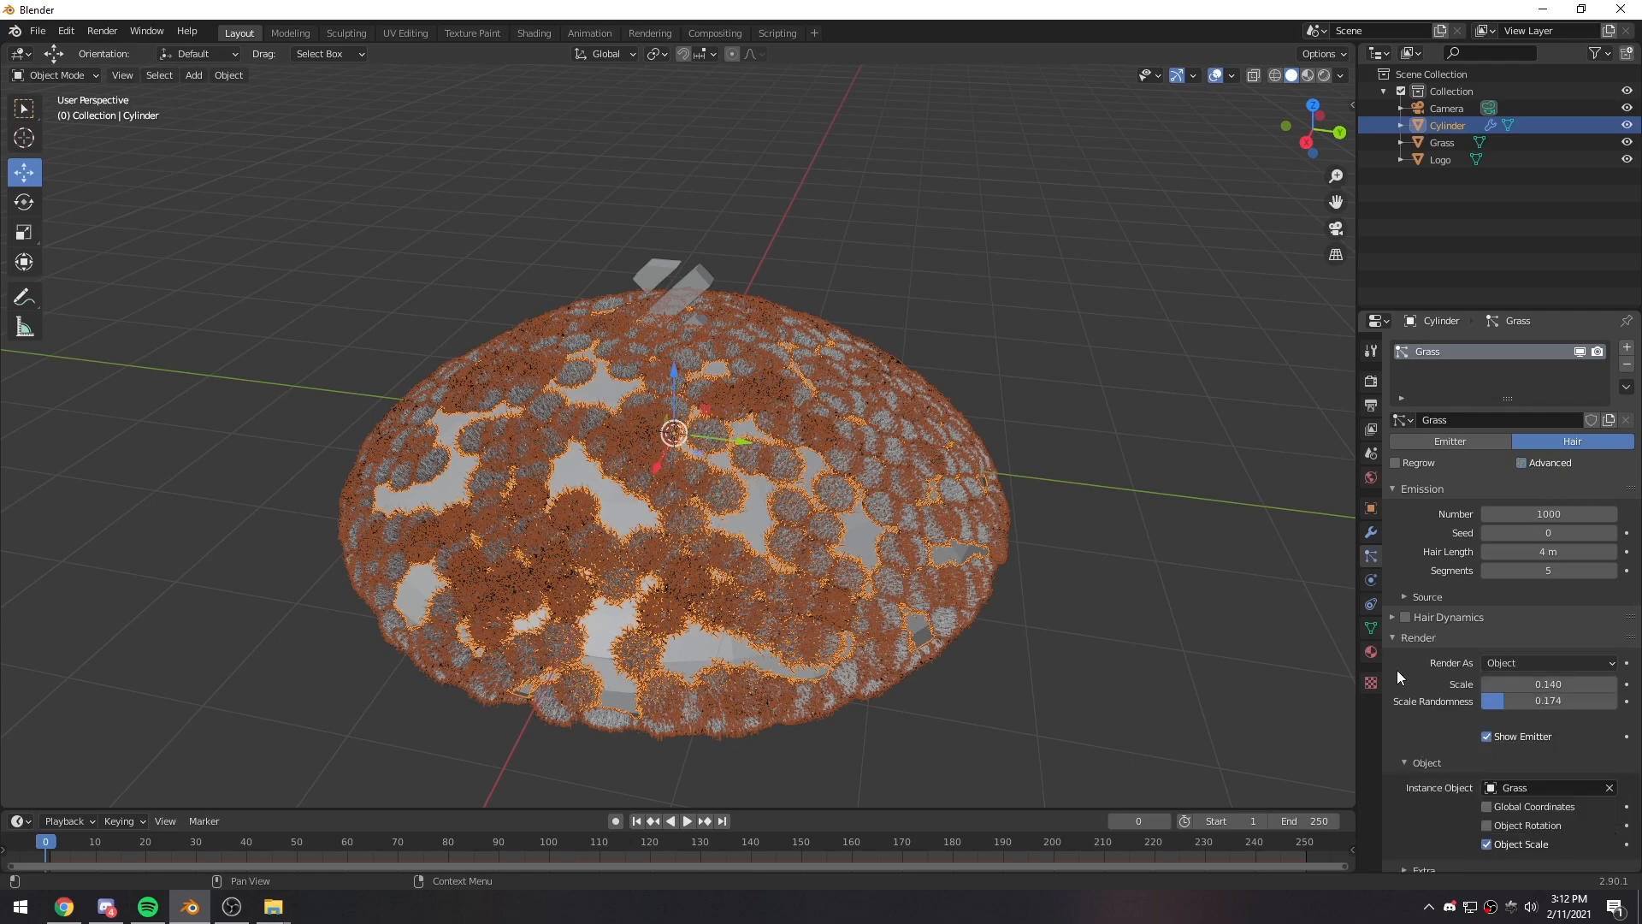
left_click(1529, 465)
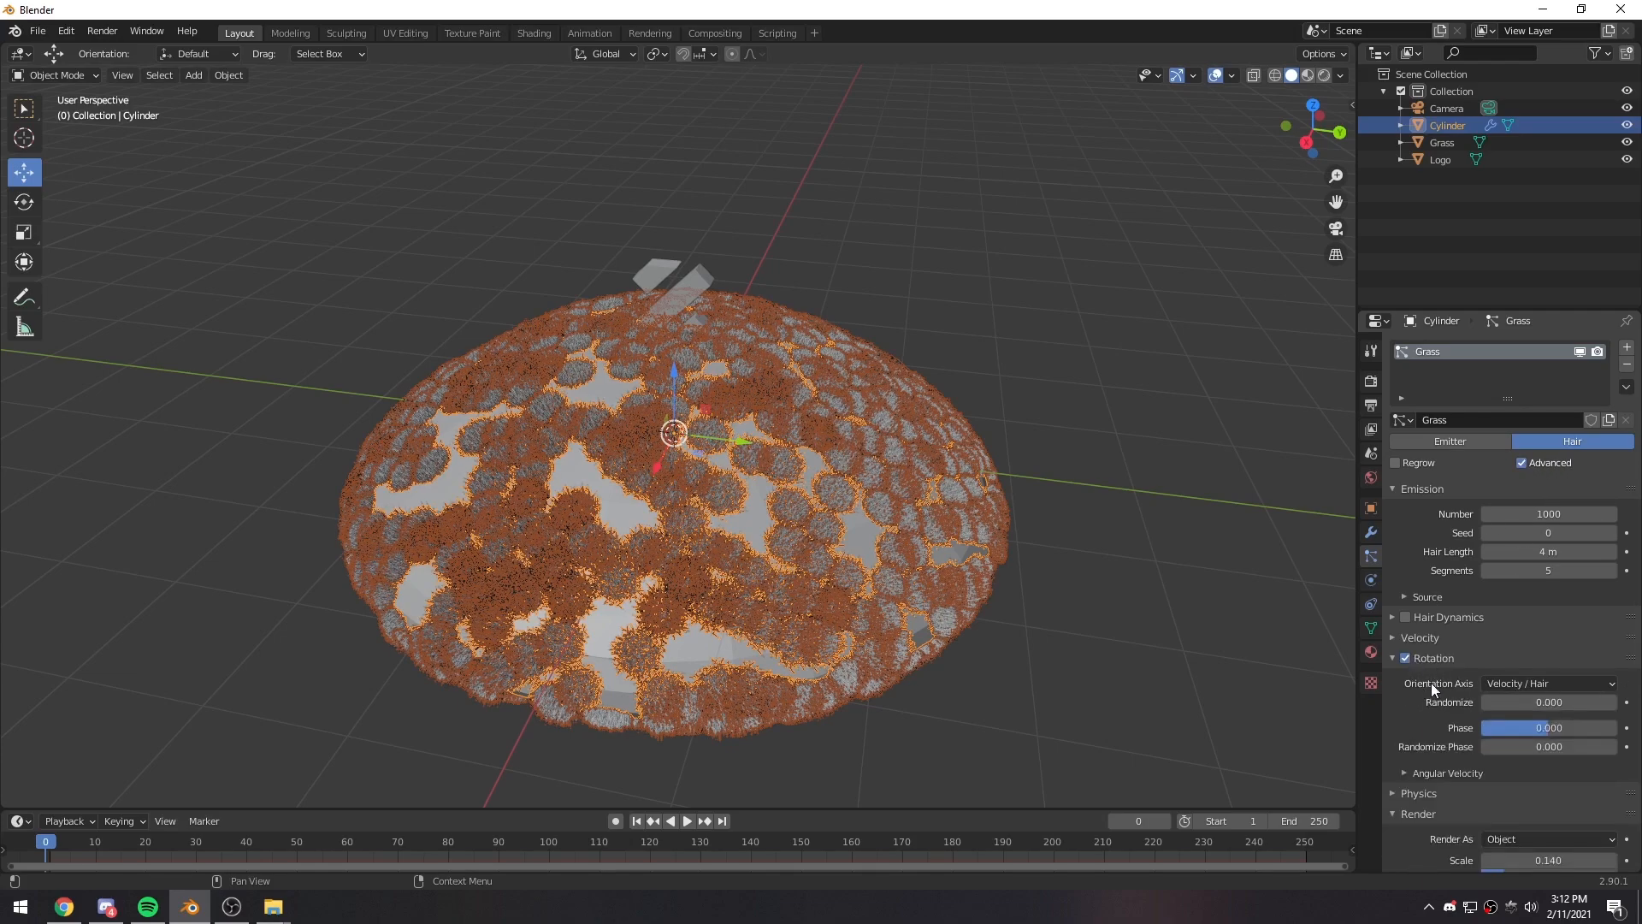
scroll(1434, 681, "down", 3)
left_click_drag(1521, 628, 1578, 648)
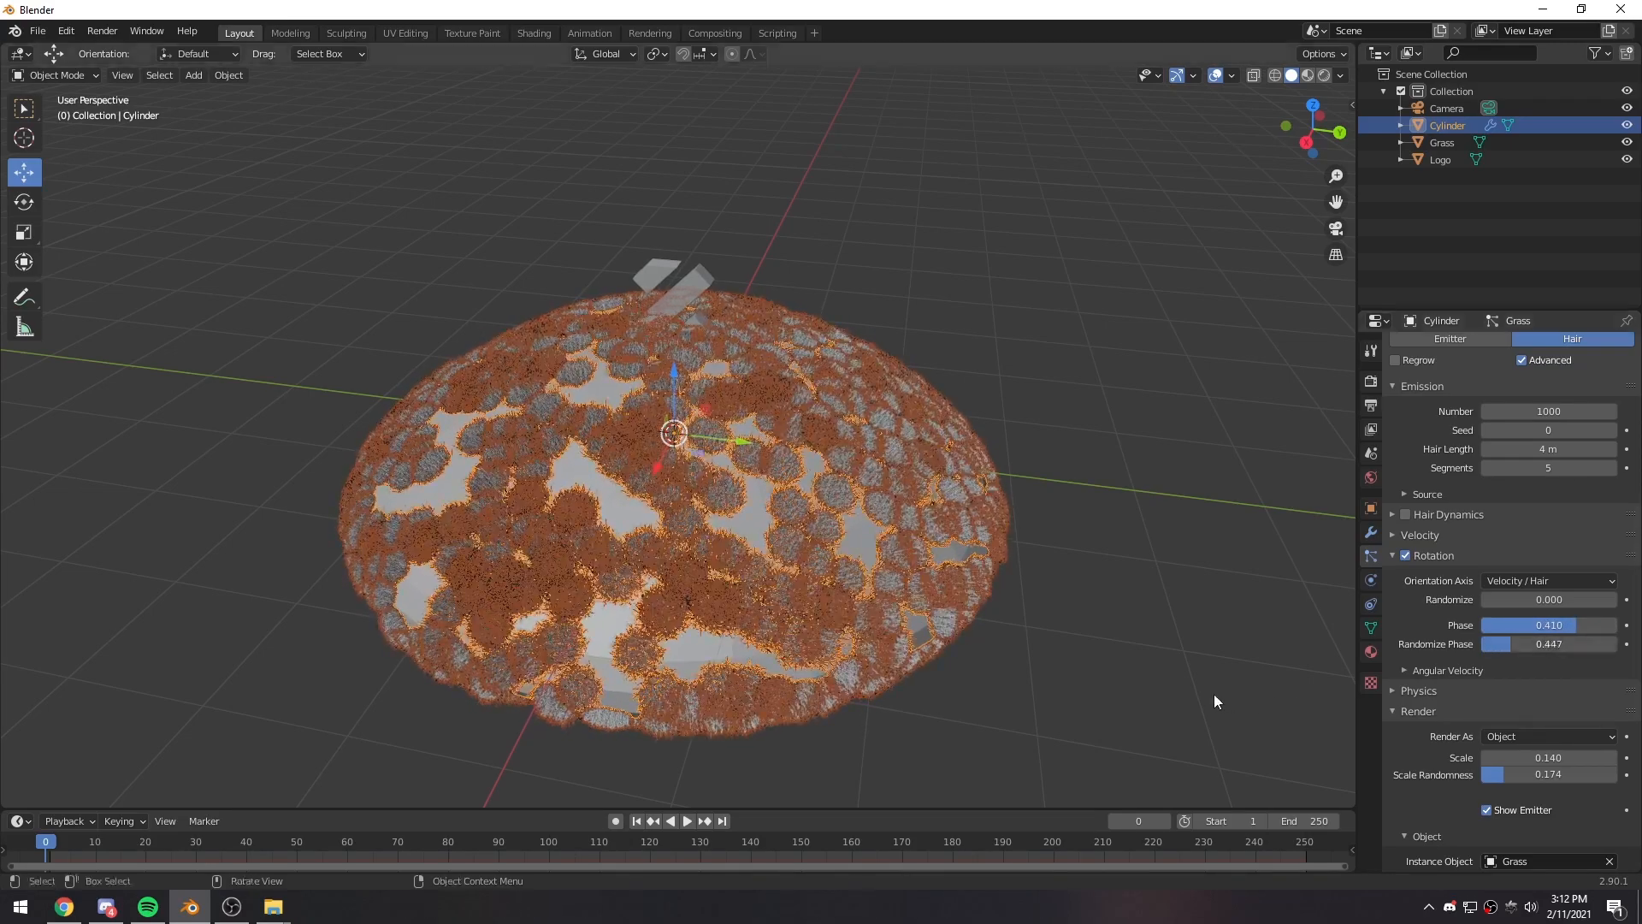
- Deselect the dome and align the camera to a frontal view of the dome and logo
left_click(1120, 626)
middle_click_drag(1004, 476, 752, 421)
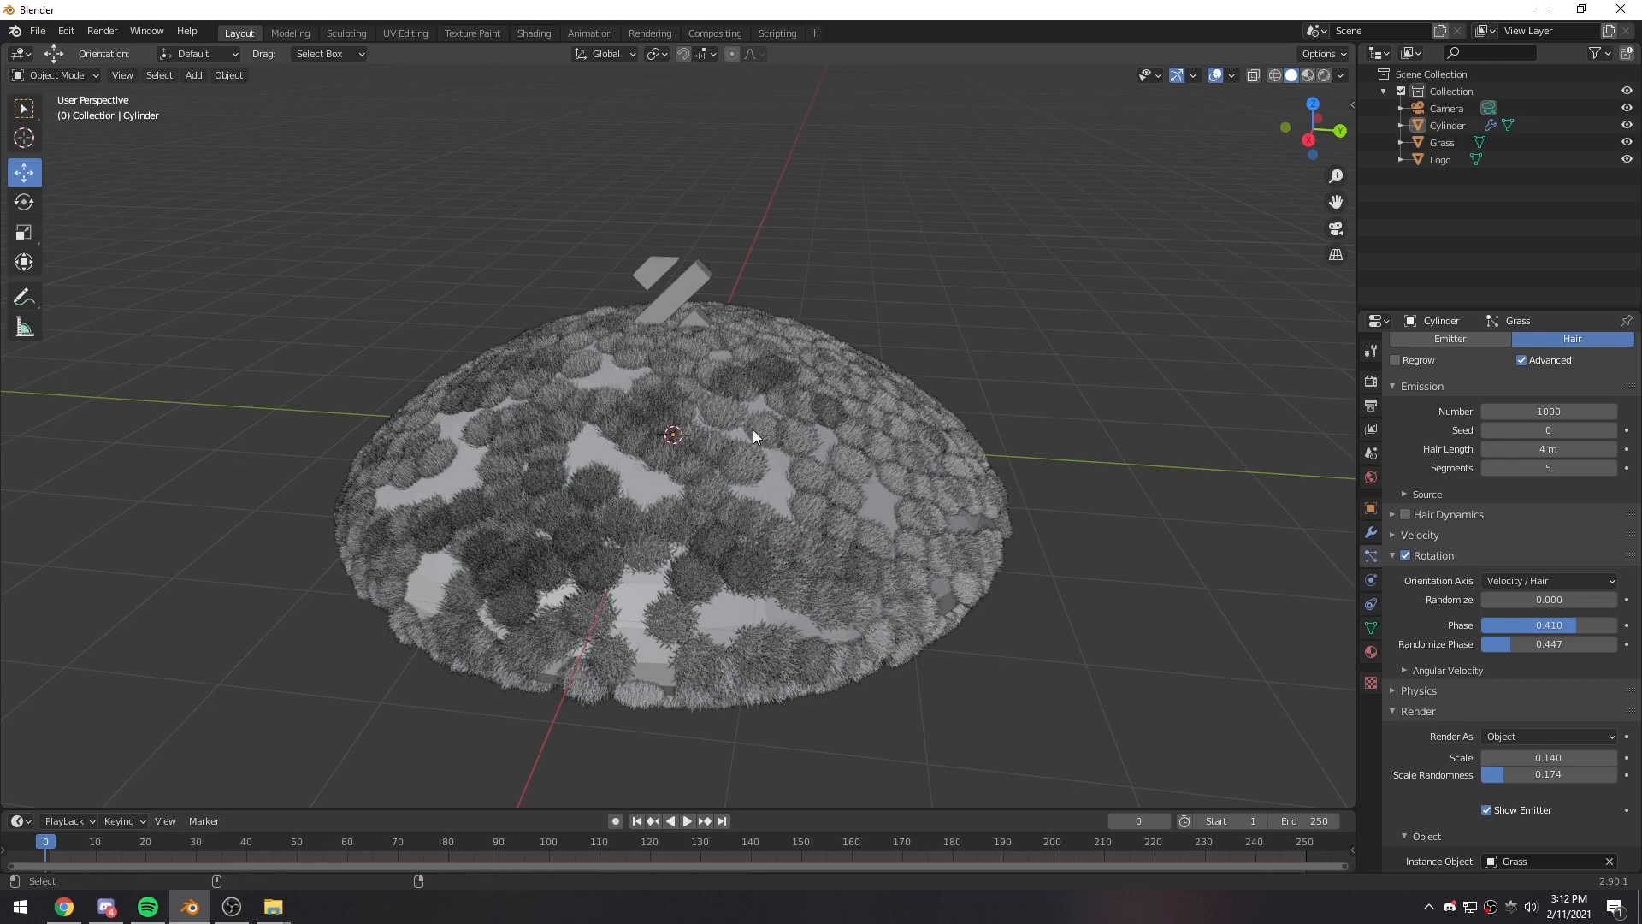
key("KP_0")
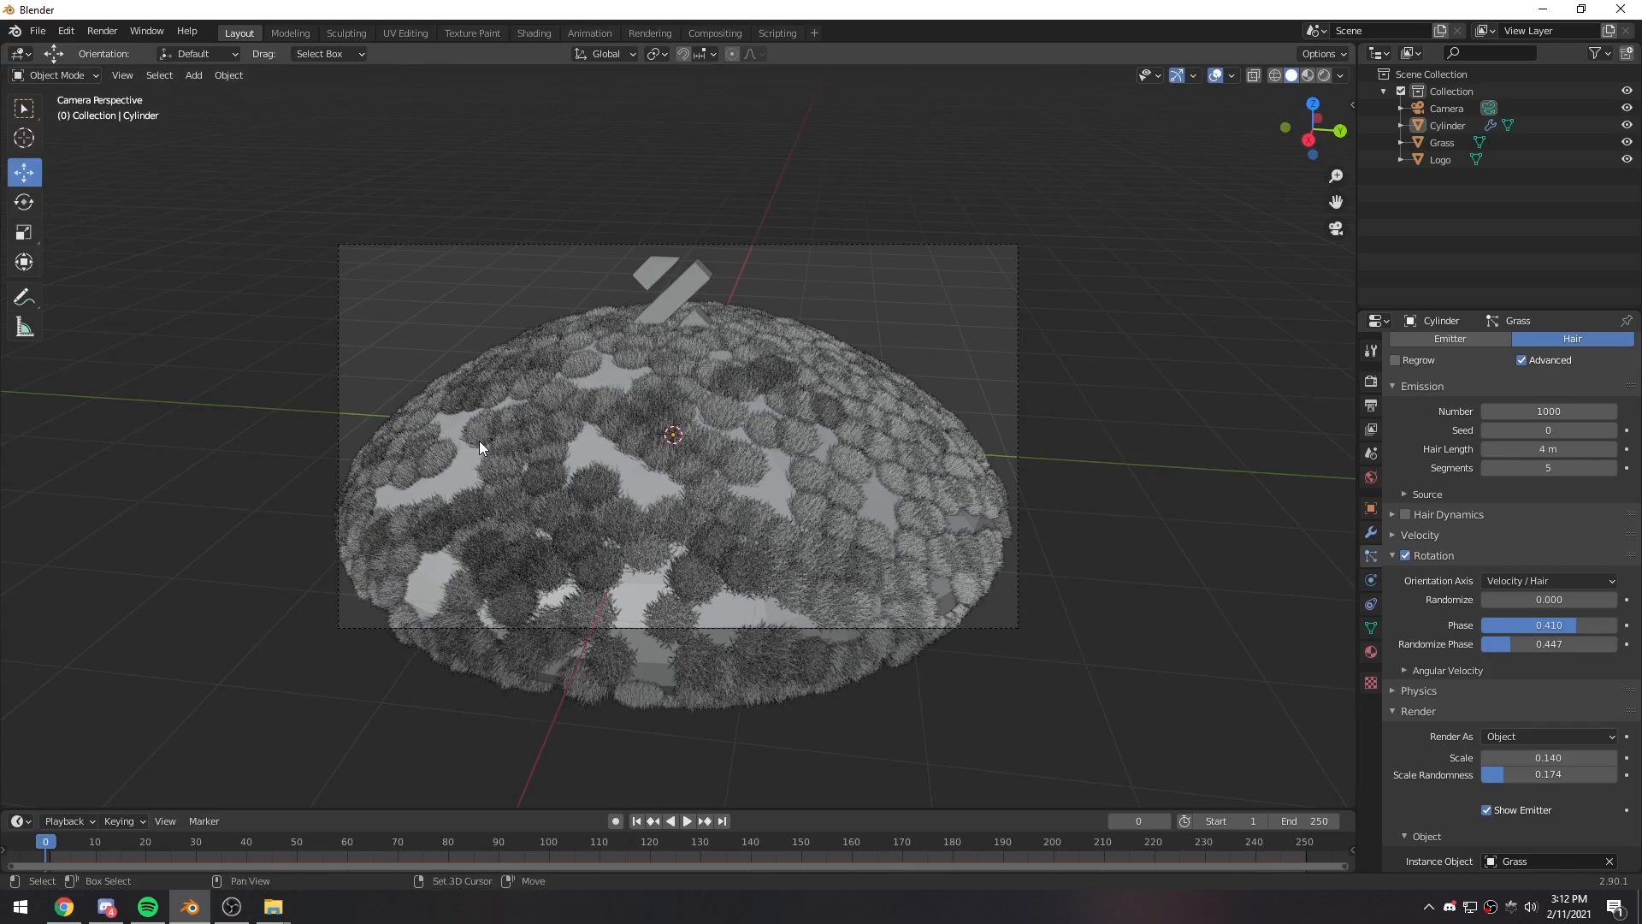
- Fly the camera lower and closer with walk navigation to frame the logo centred above the grassy dome
key("shift+grave")
key("a")
key("q")
key("w")
left_click(679, 434)
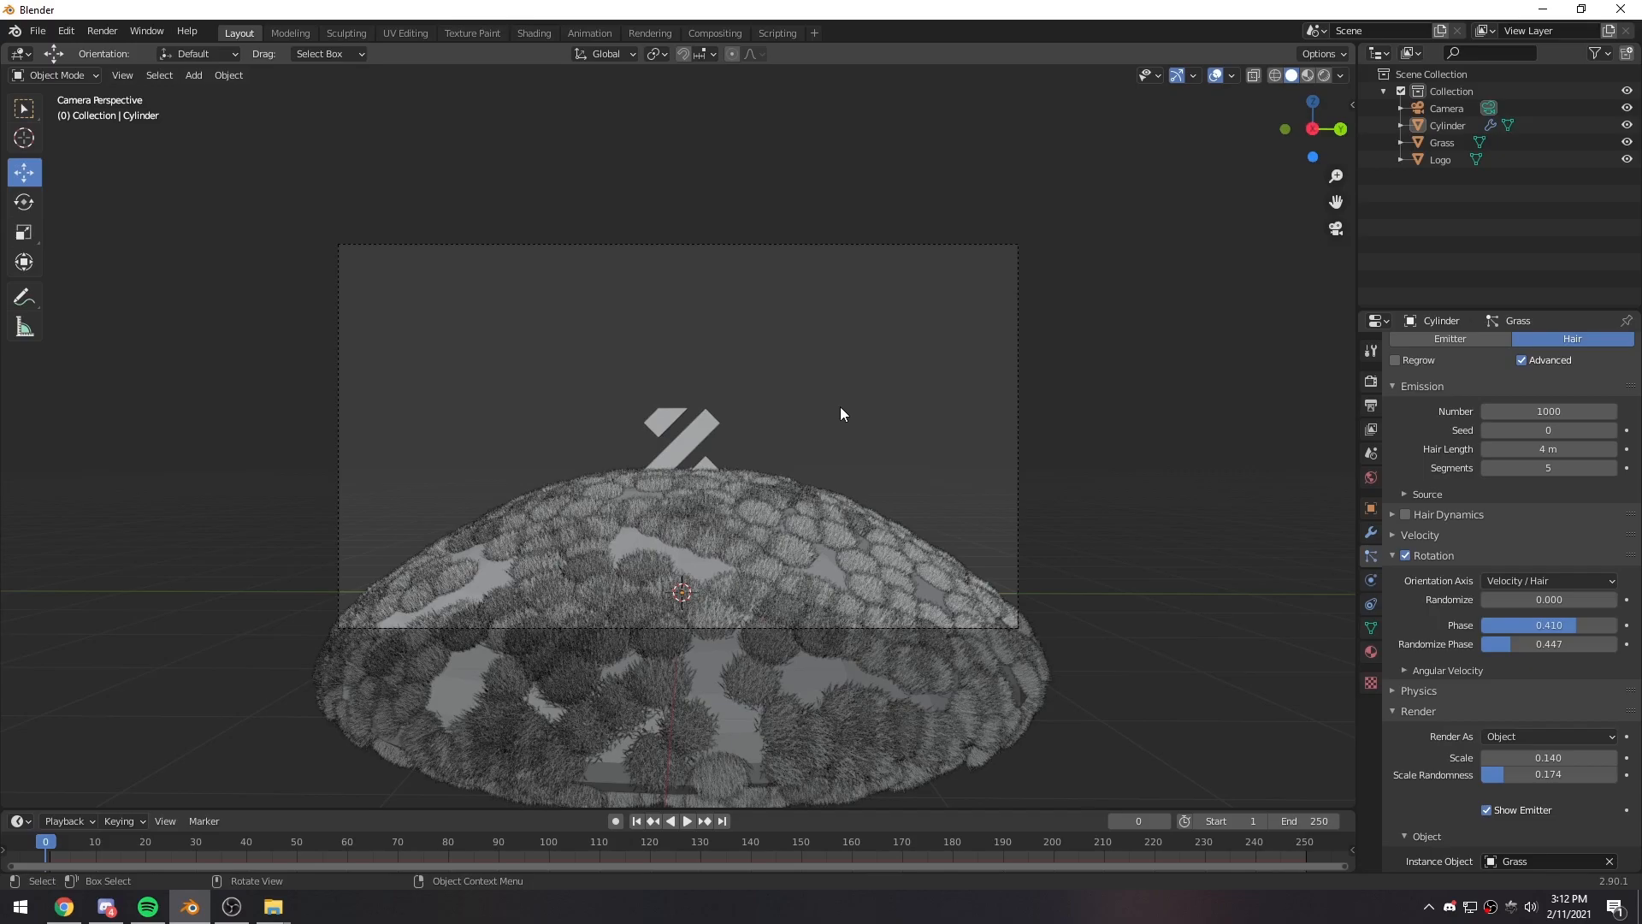
key("shift+grave")
key("w")
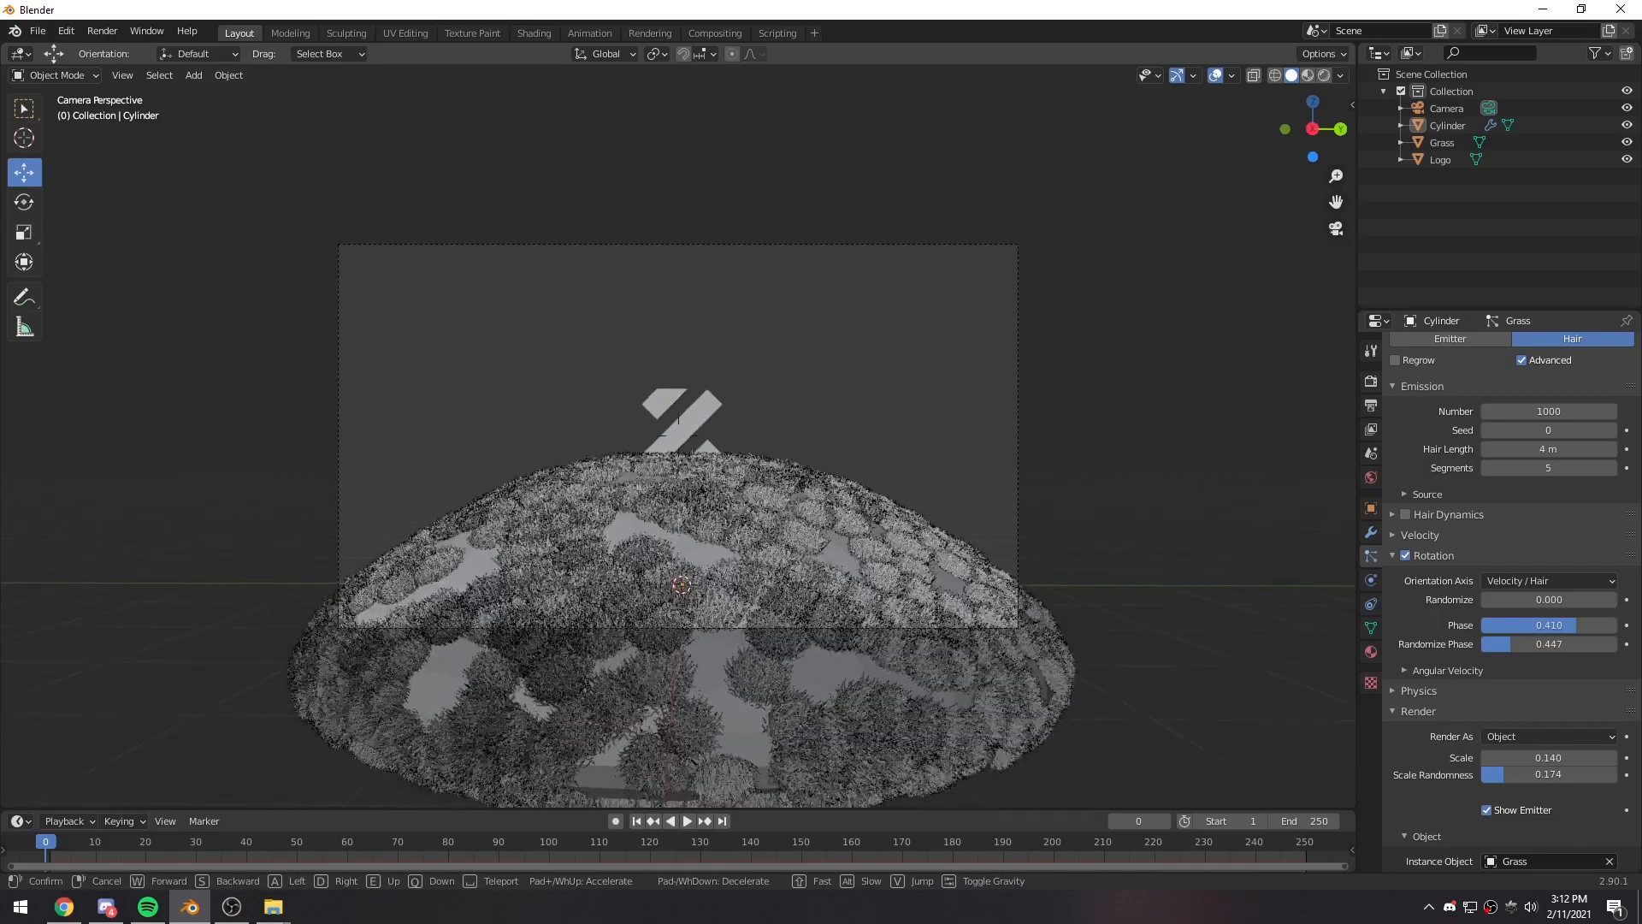
left_click(679, 434)
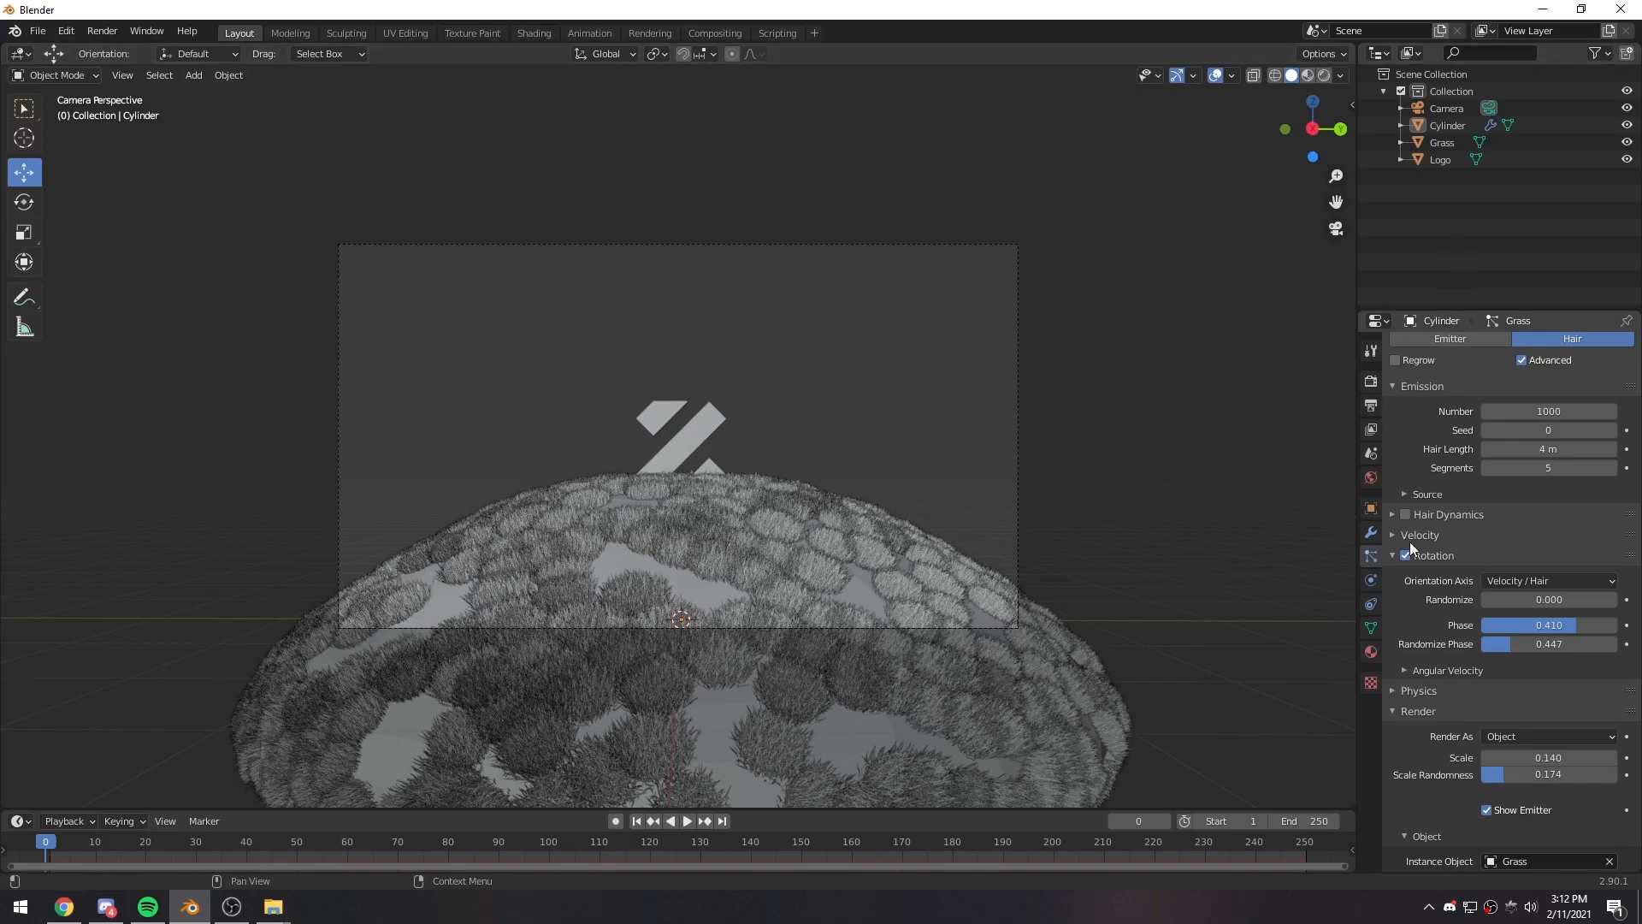
- Select the camera and fine-tune its framing of the logo and dome with walk navigation
left_click(1445, 108)
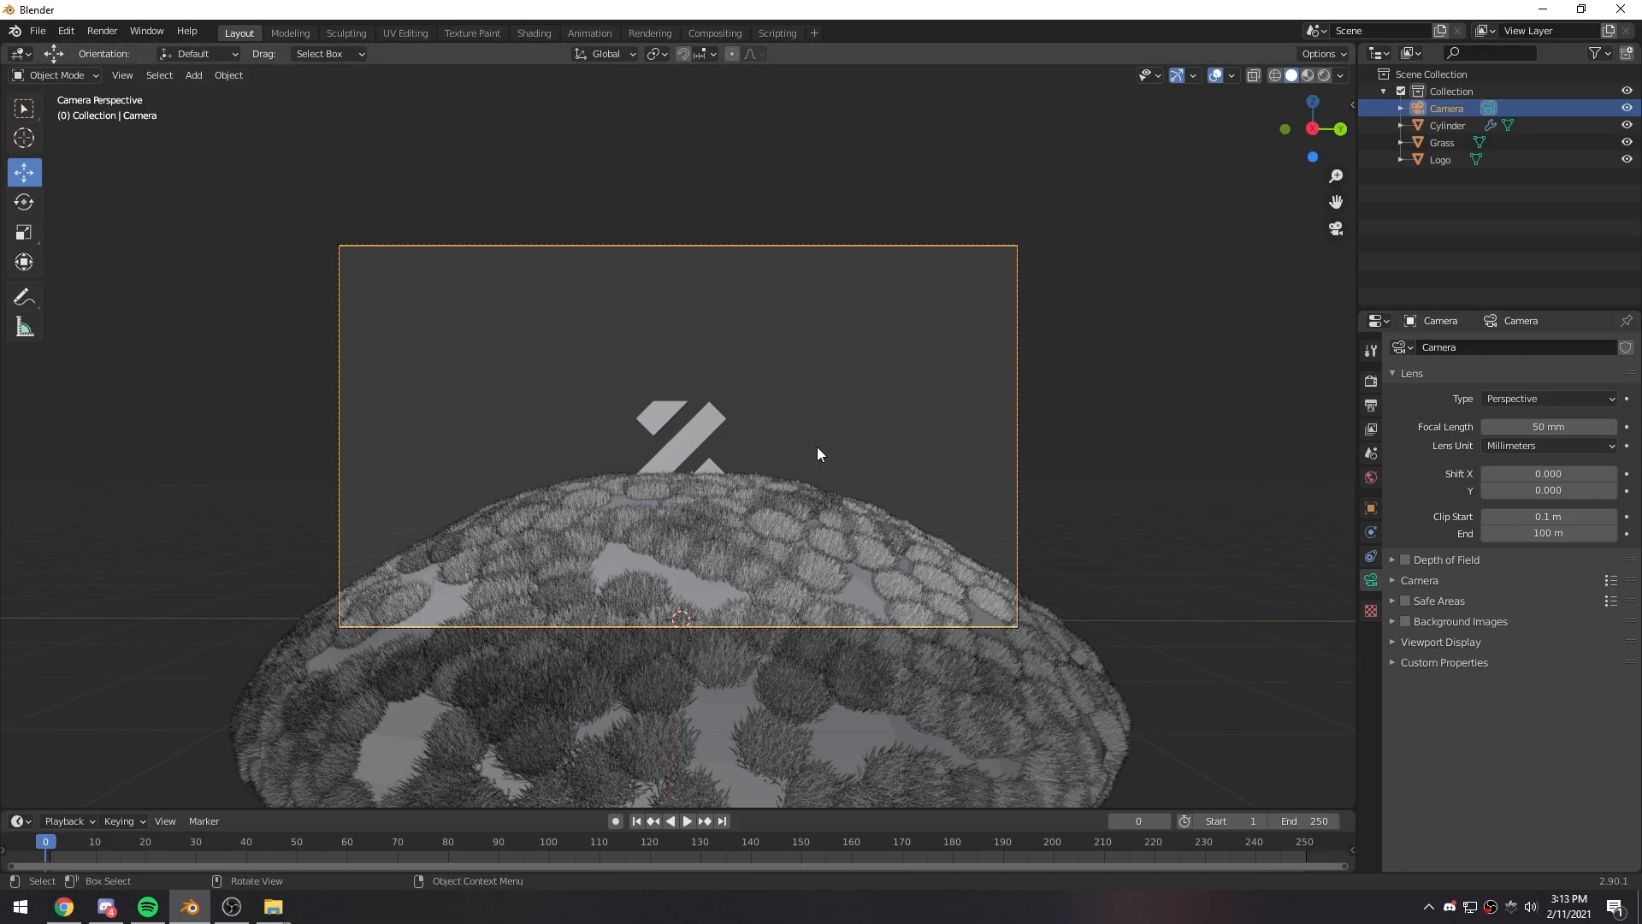
middle_click_drag(774, 462, 793, 532)
key("KP_0")
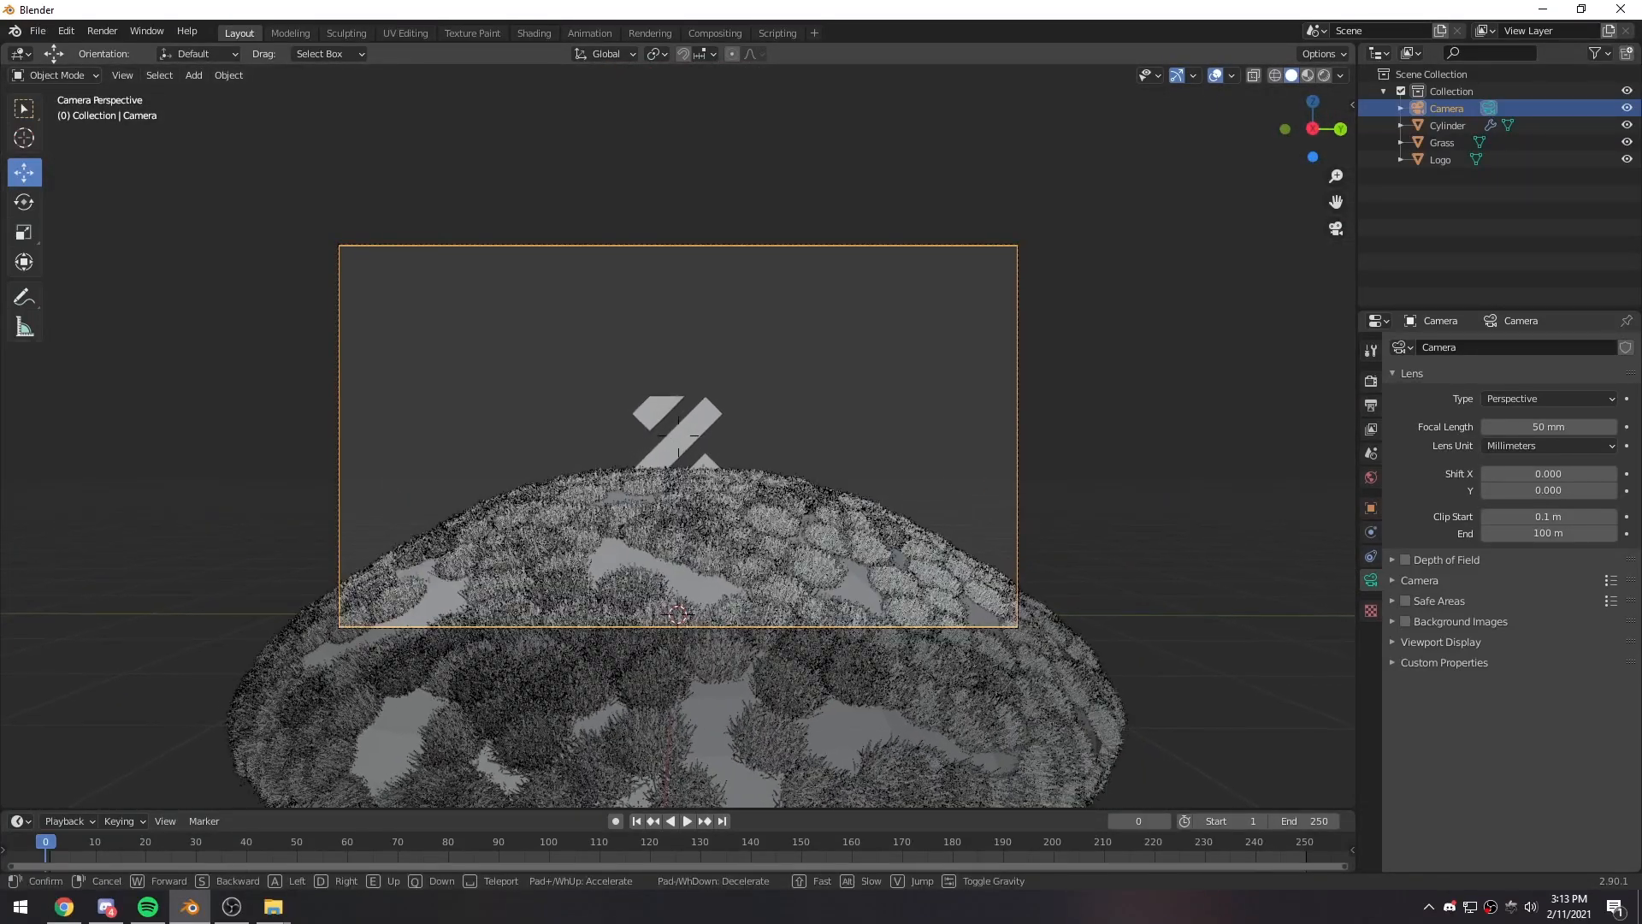
left_click(684, 442)
- Rotate the logo slightly with the Rotate tool so its extruded sides face the camera, and deselect it
left_click_drag(678, 383, 715, 419)
key("shift+space")
key("r")
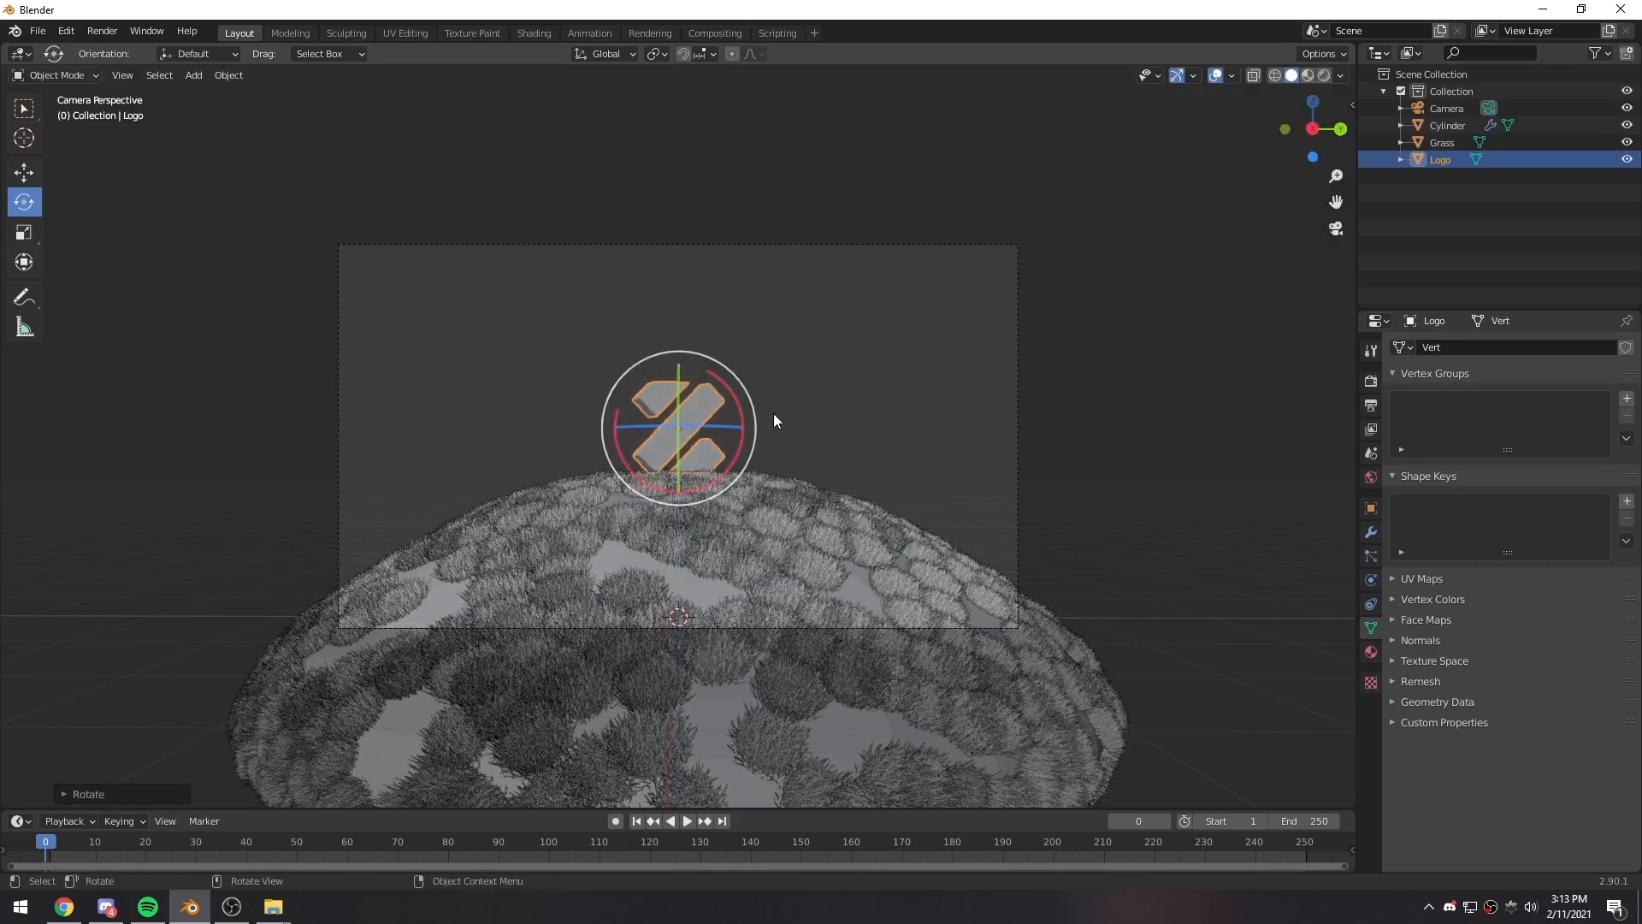
left_click(773, 414)
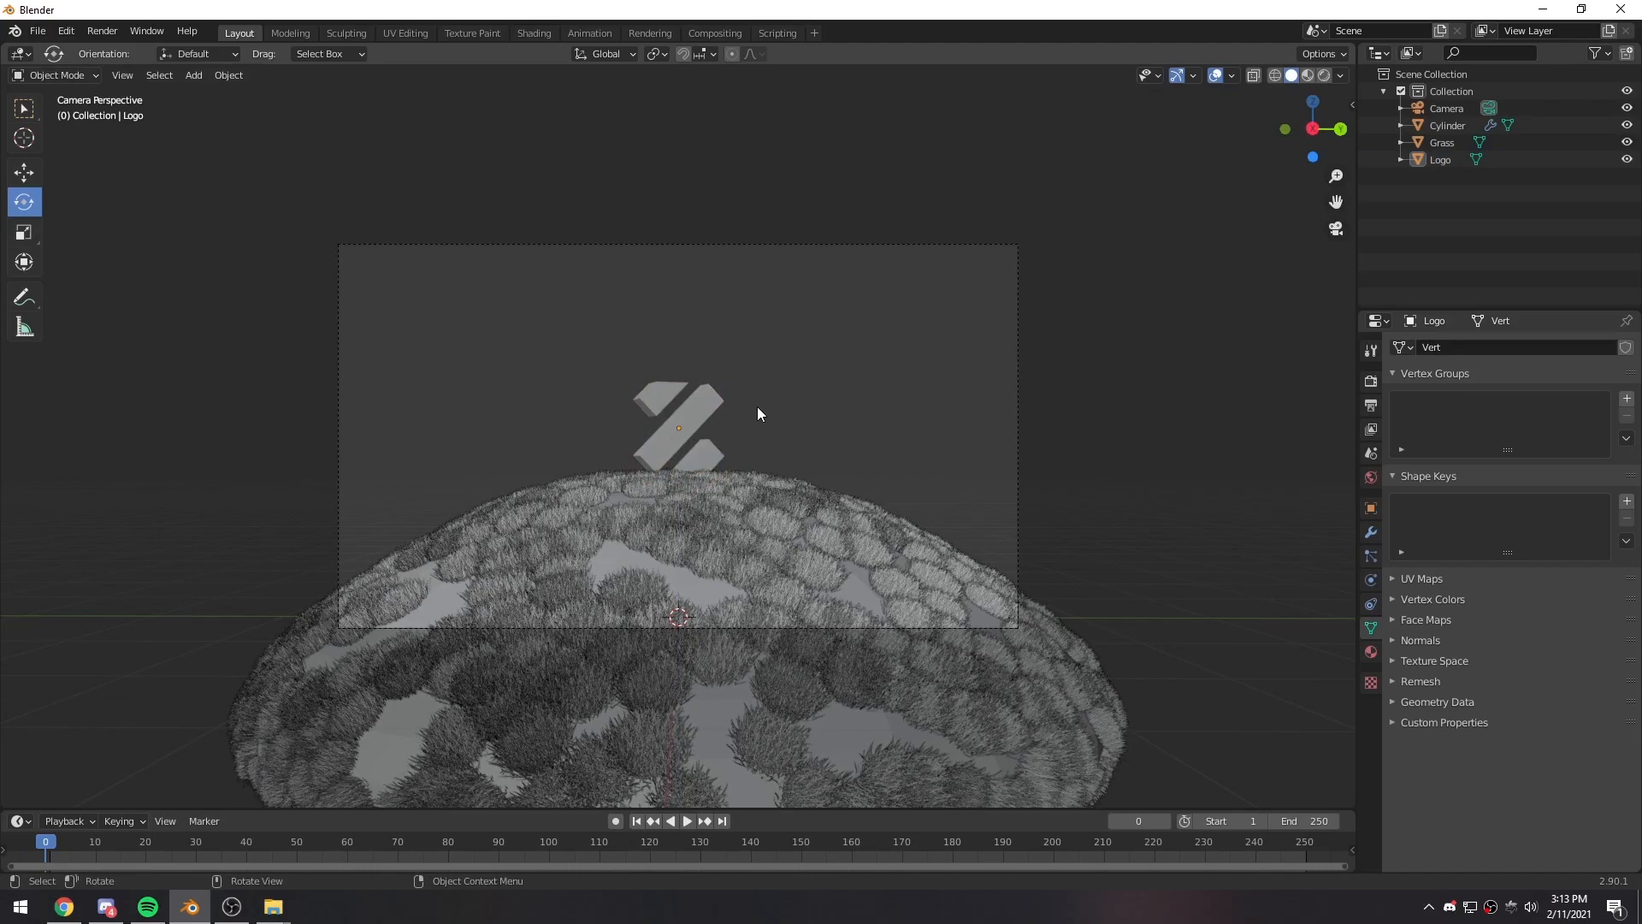
- Switch the render engine from Eevee to Octane and show the viewport in rendered shading
left_click(1325, 75)
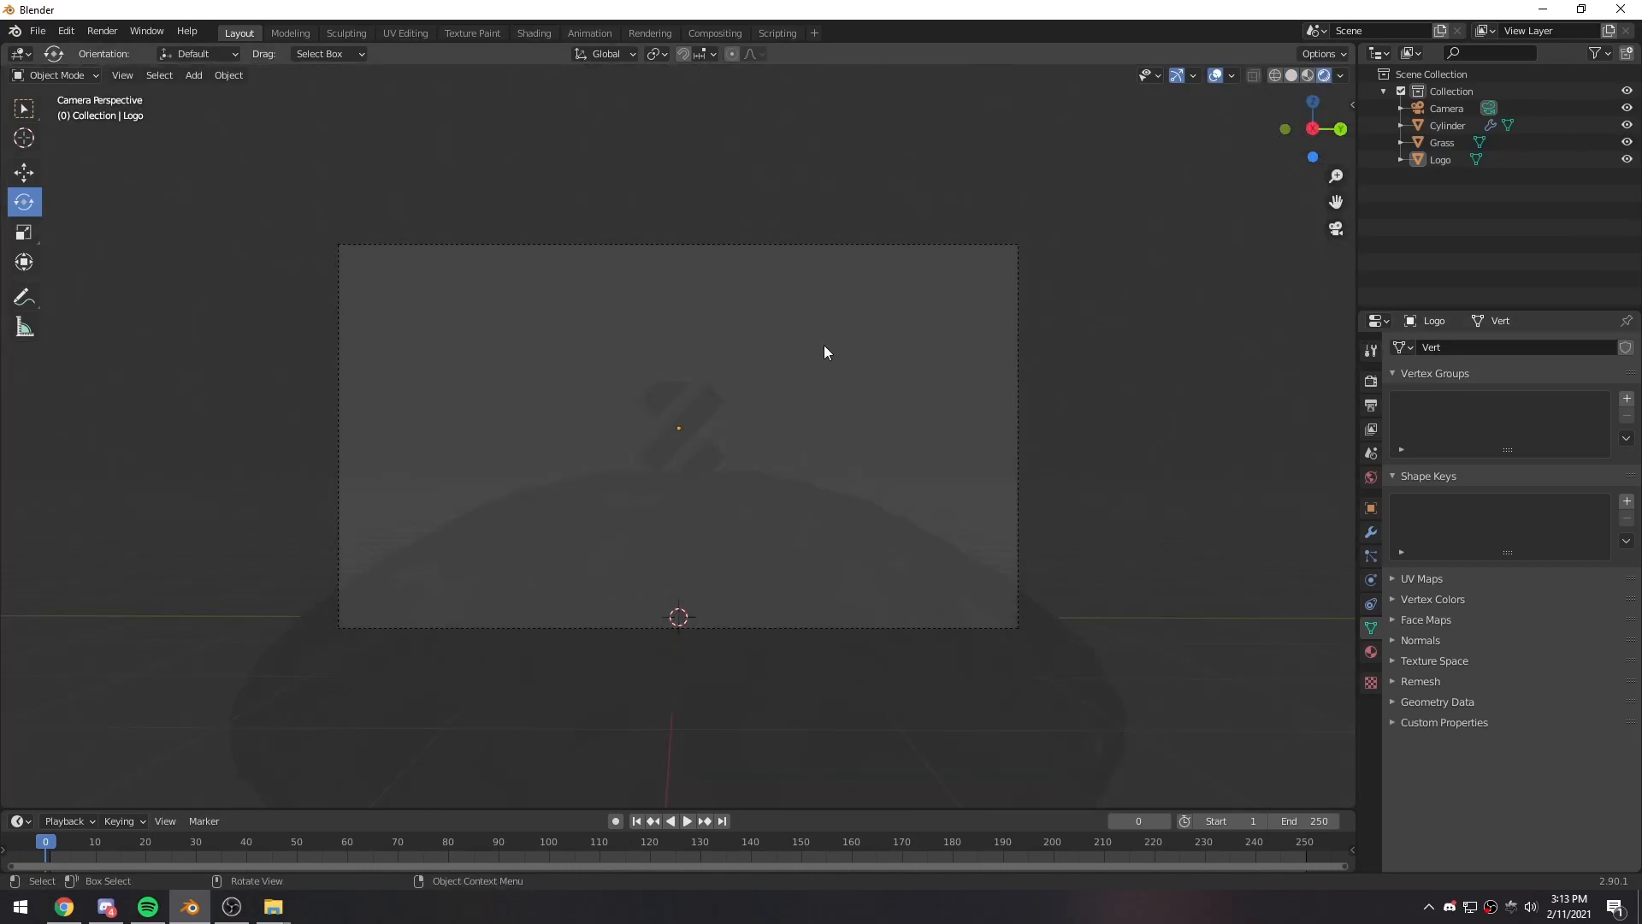
left_click(1292, 75)
left_click(1371, 381)
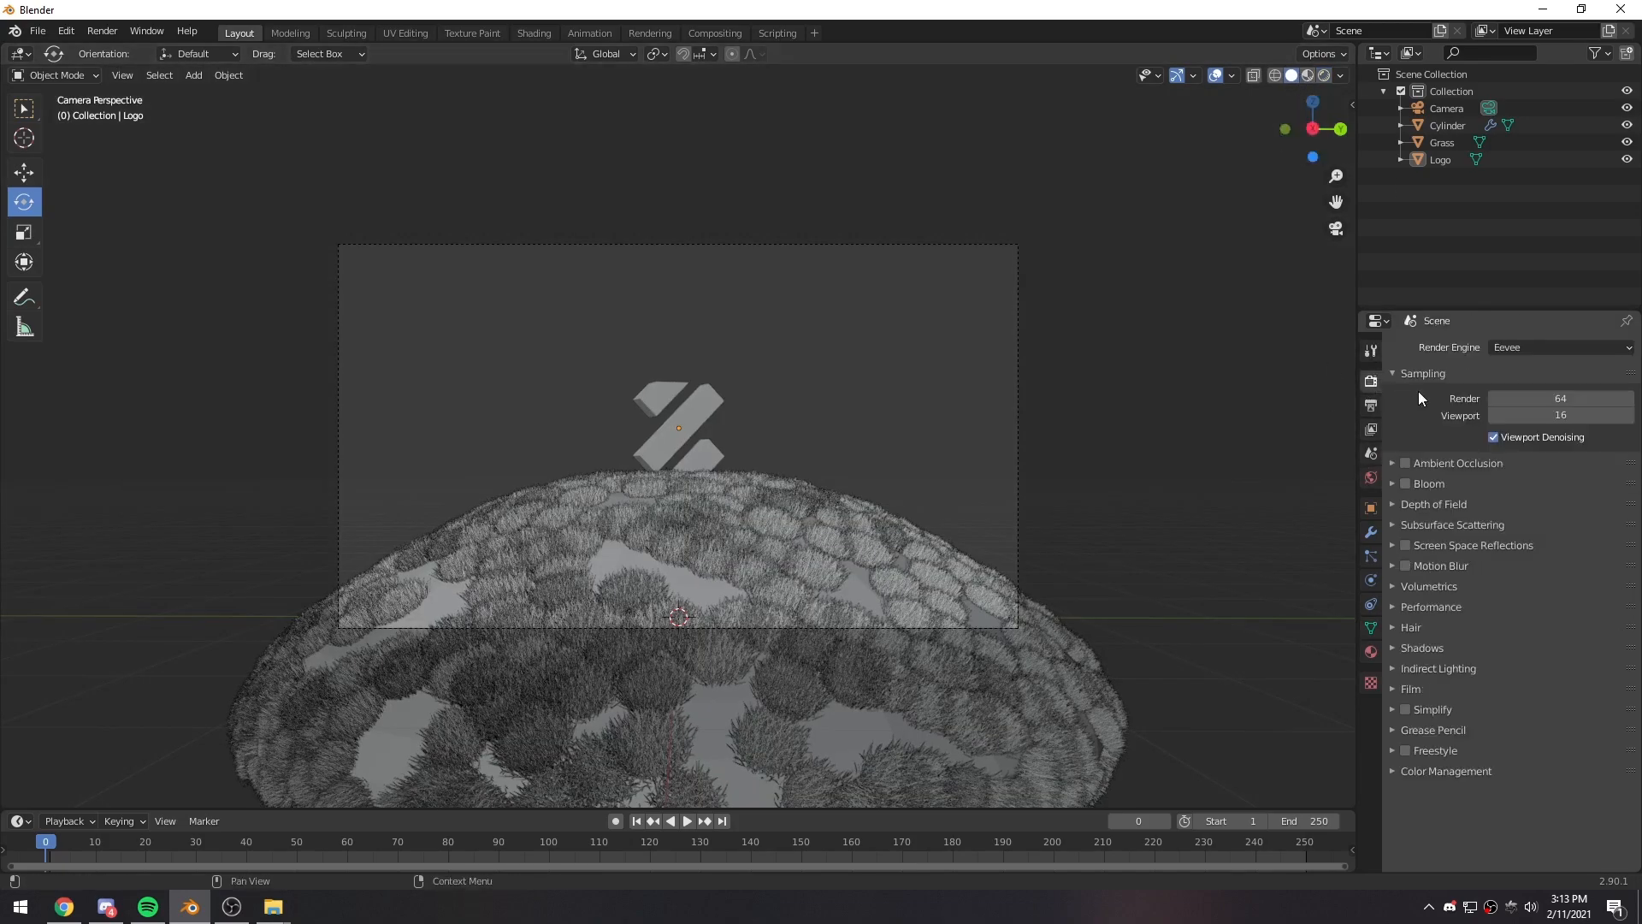
left_click(1531, 347)
left_click(1522, 366)
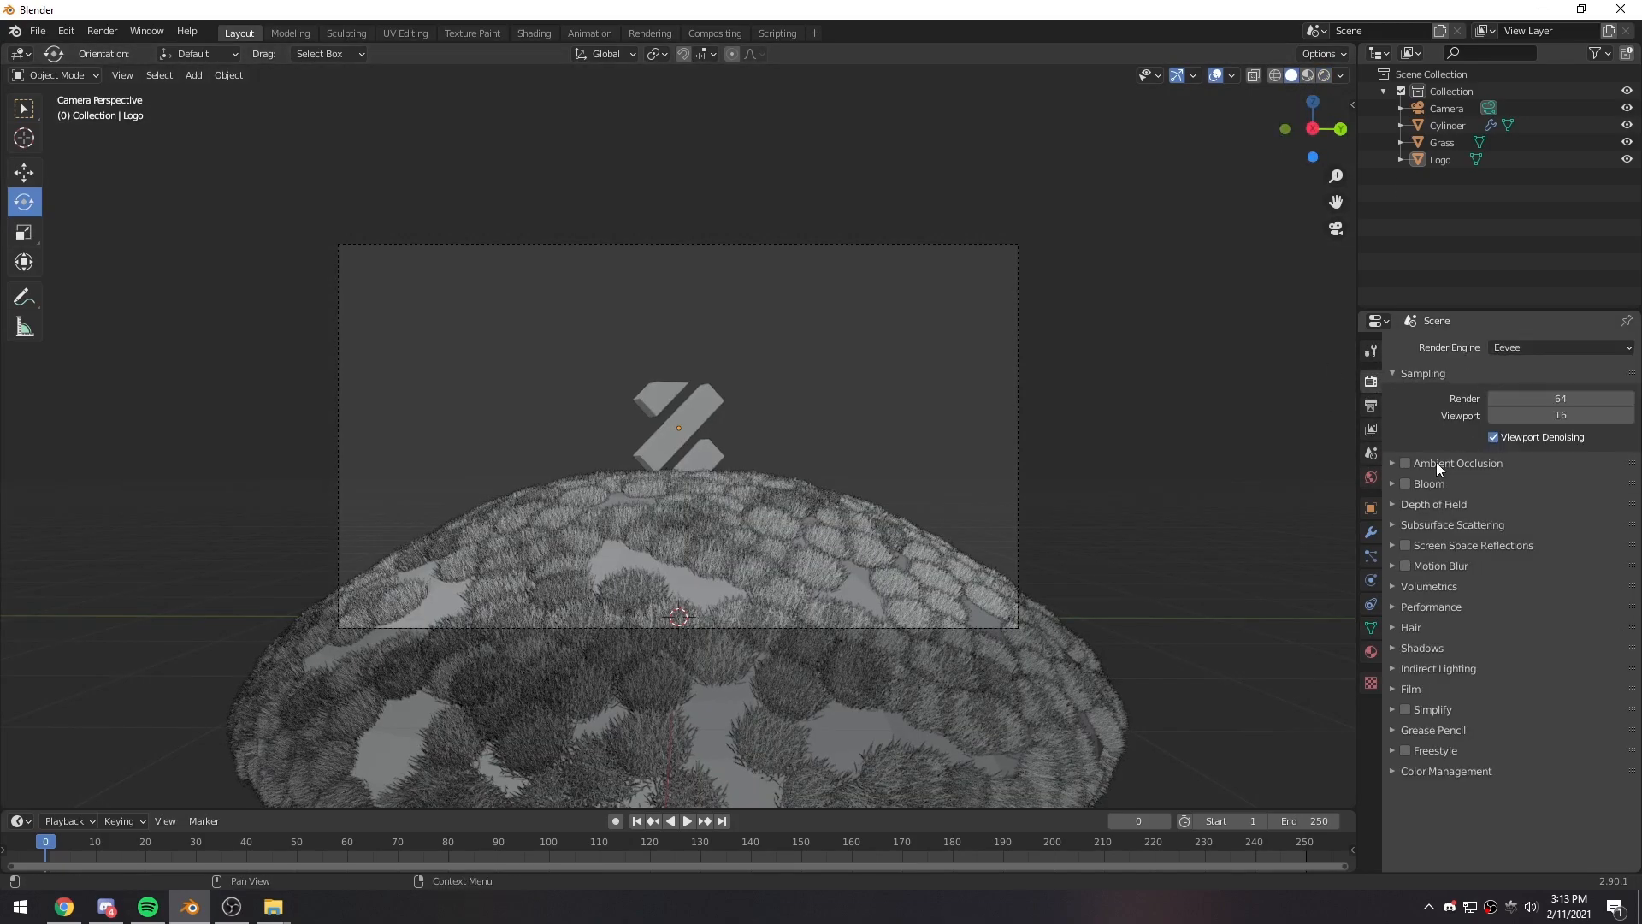
left_click(1517, 351)
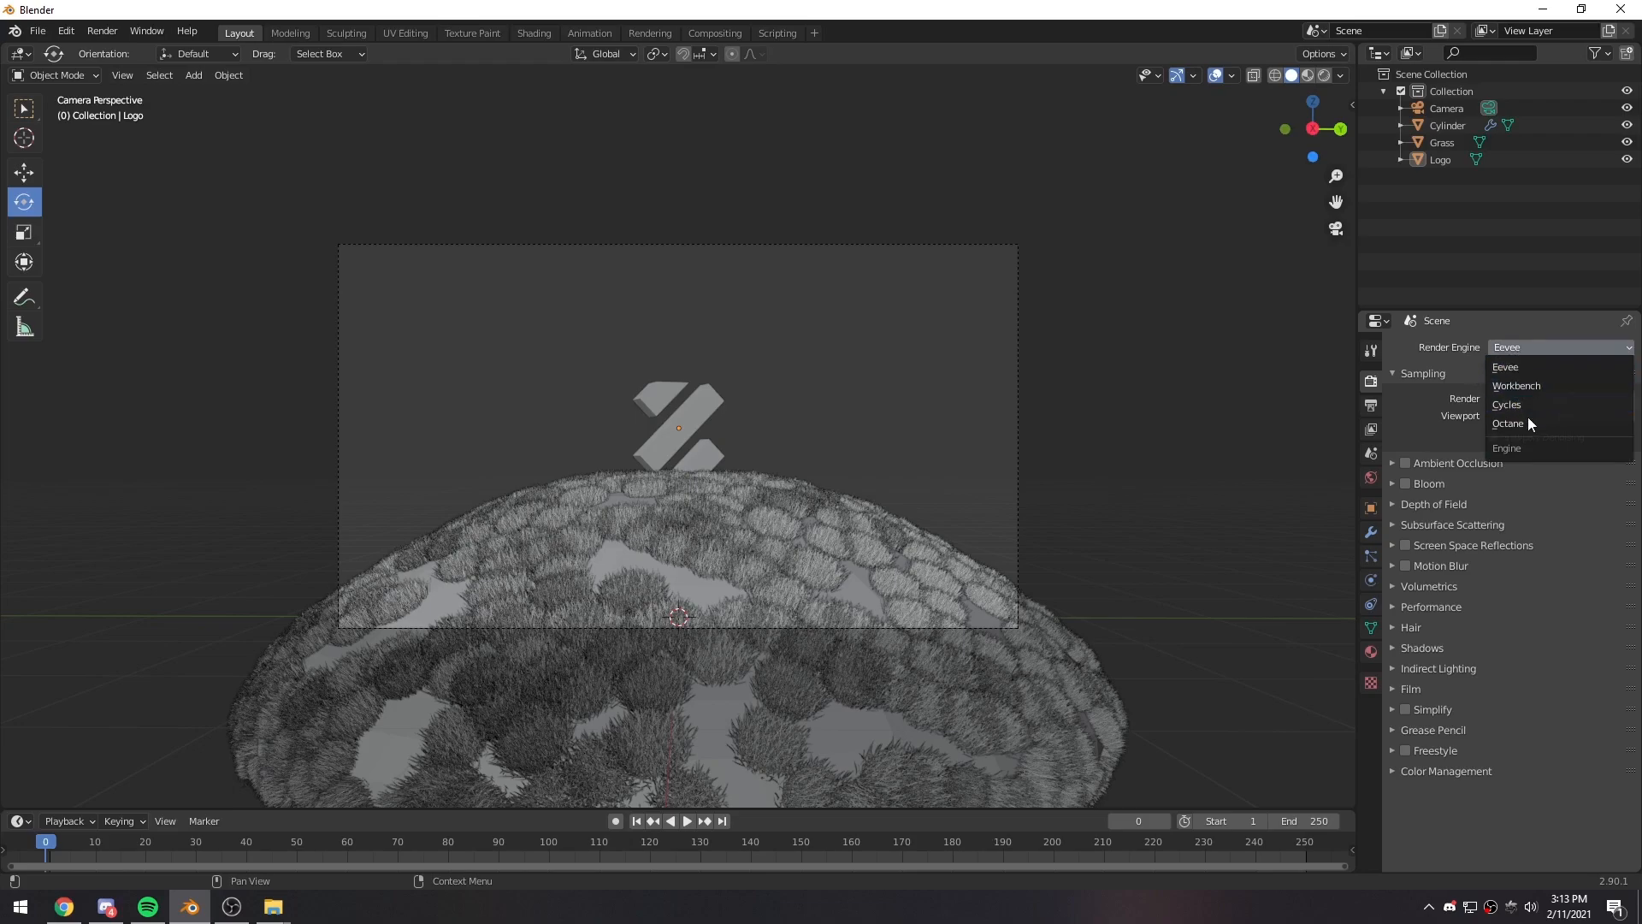
left_click(1507, 424)
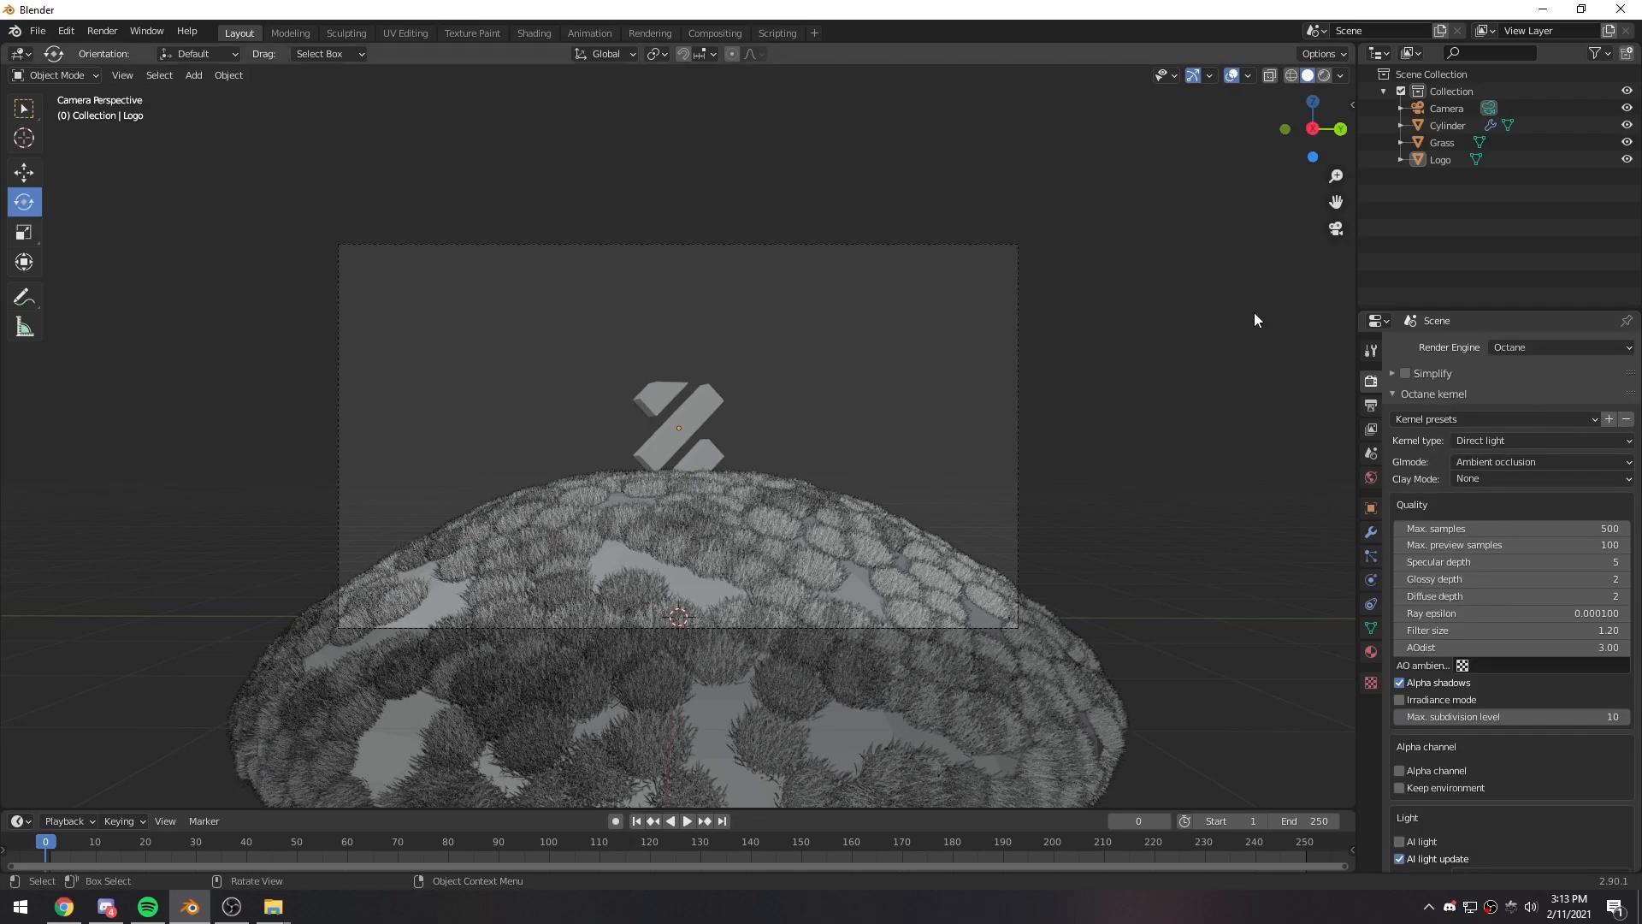
left_click(1324, 76)
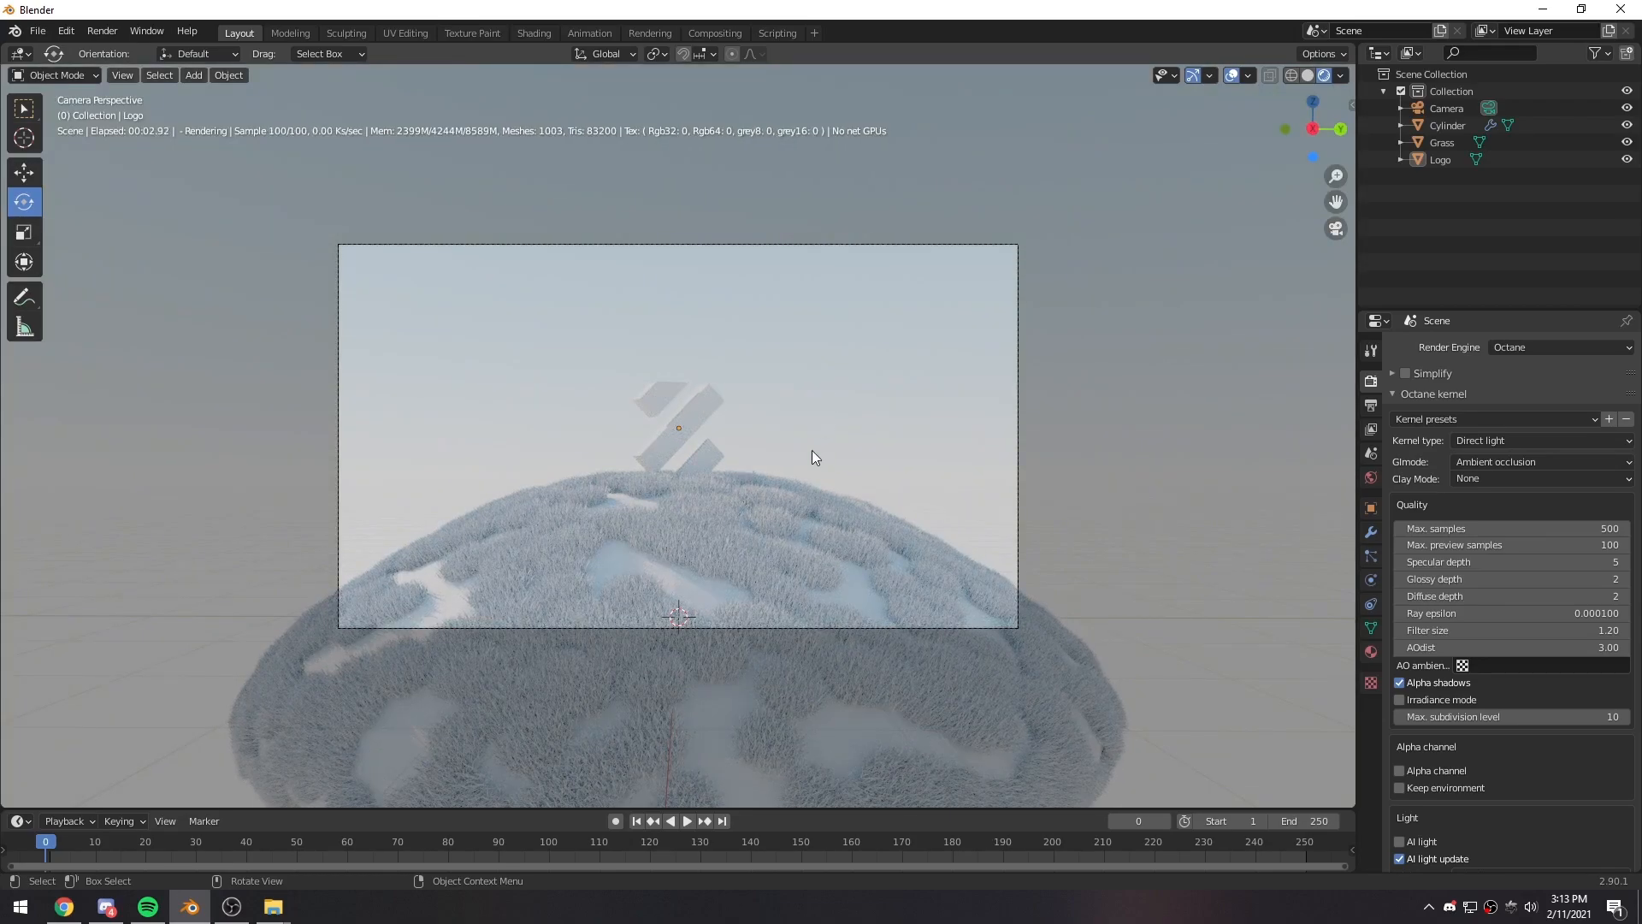
- Set the dome's grass particle number to 1500 and the hair length to 4.25 m
left_click(767, 552)
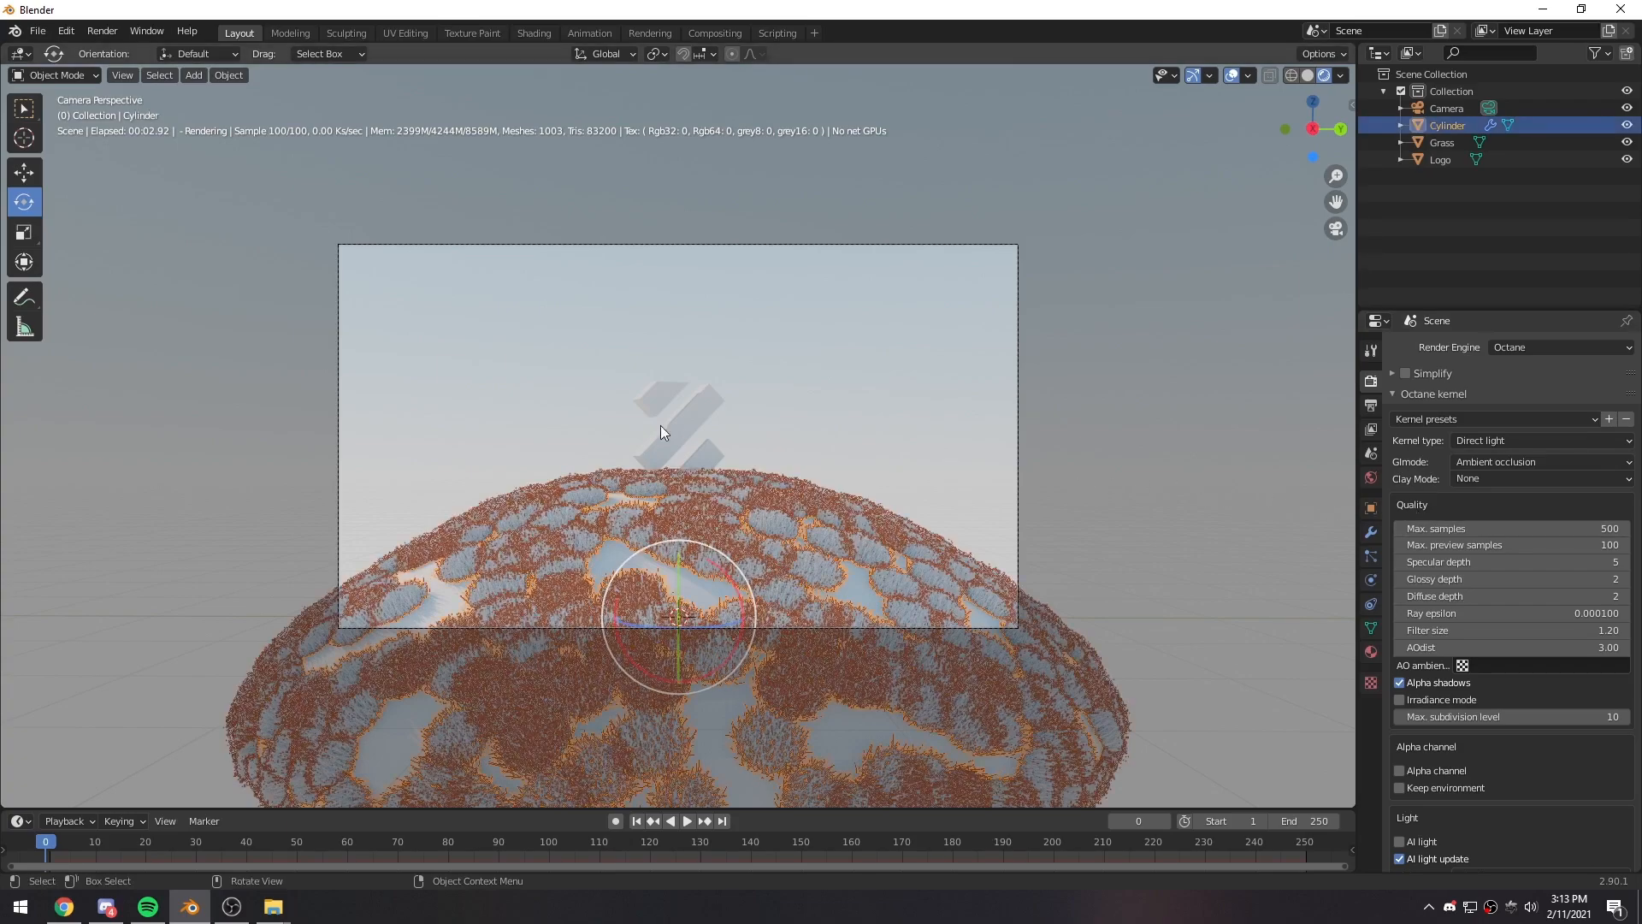
left_click(1371, 556)
left_click(1531, 414)
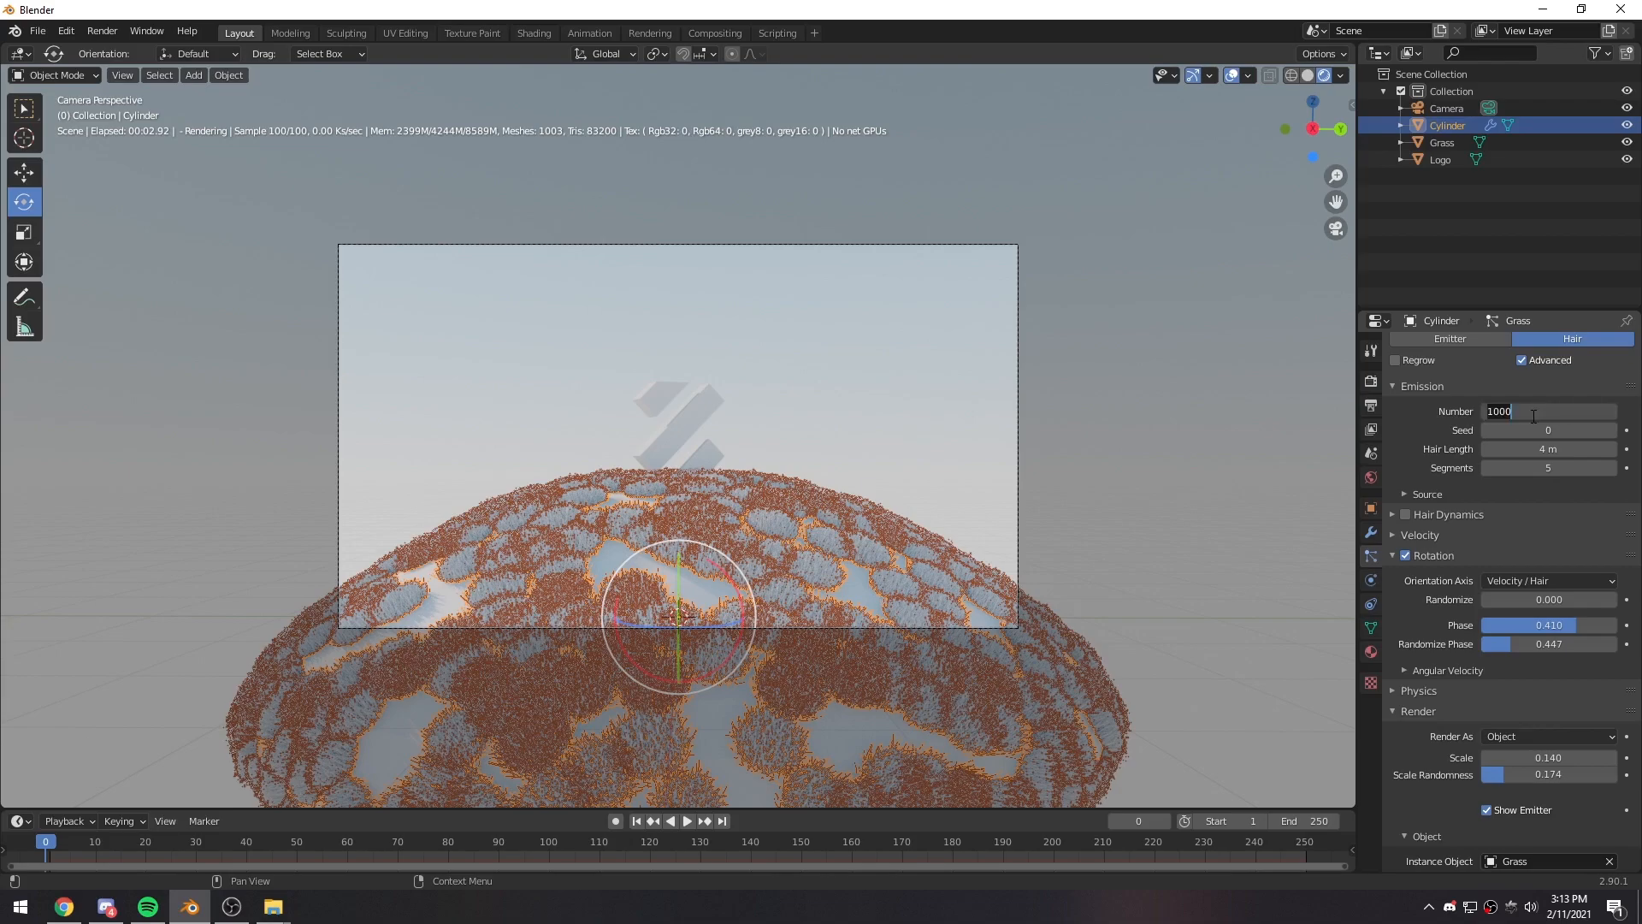
type("1500")
key("Return")
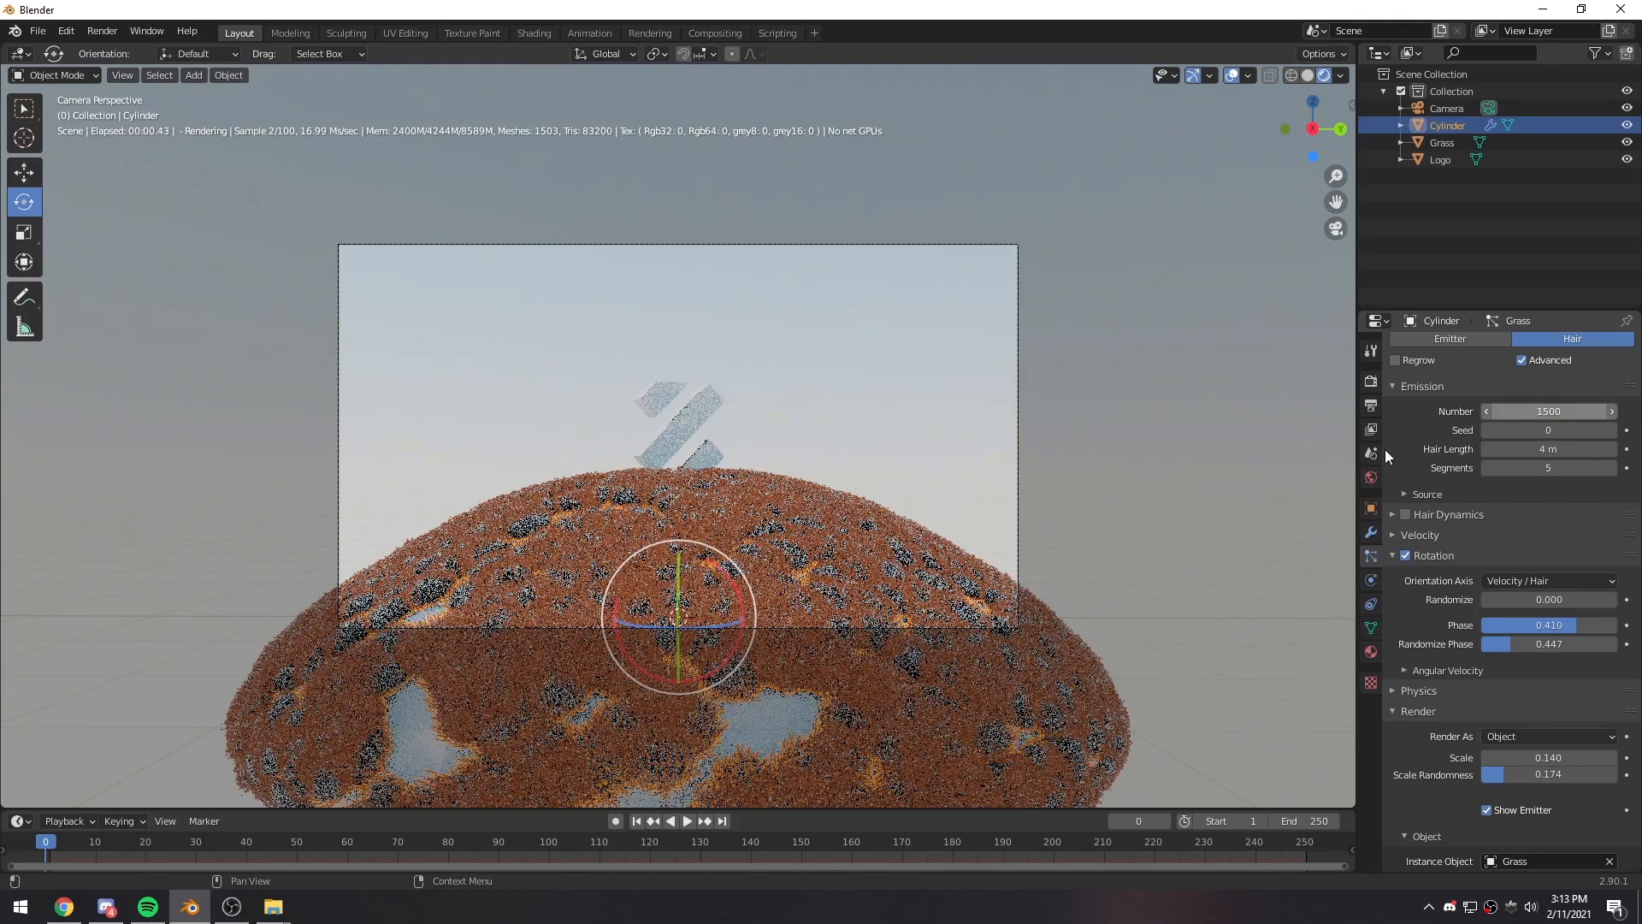
left_click(912, 452)
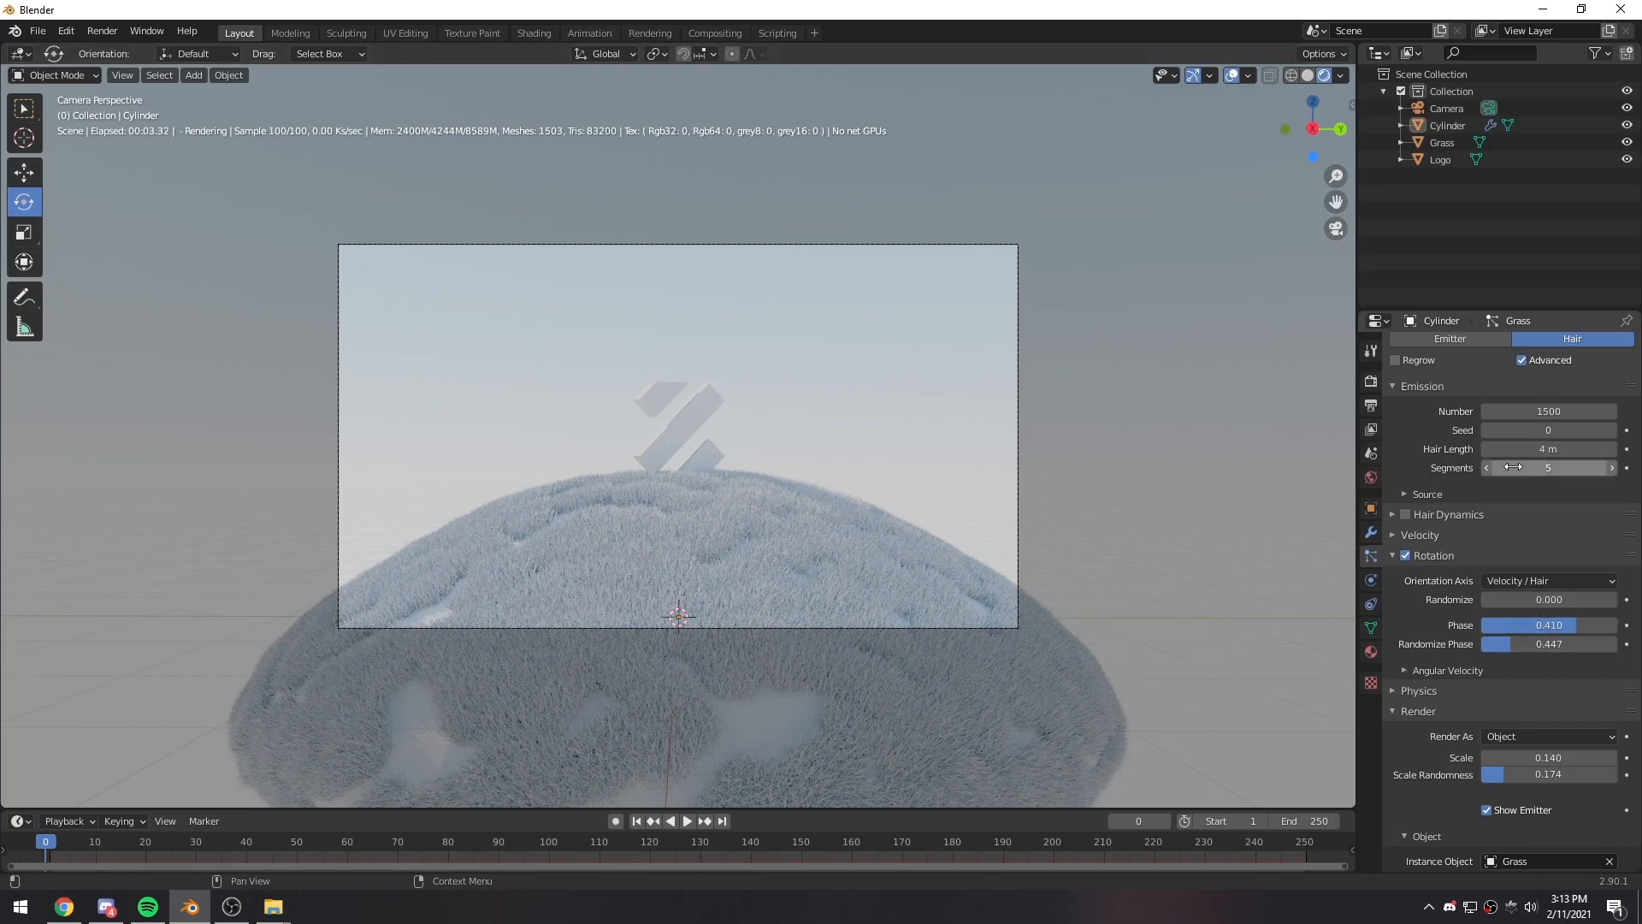
left_click_drag(1513, 453, 1530, 453)
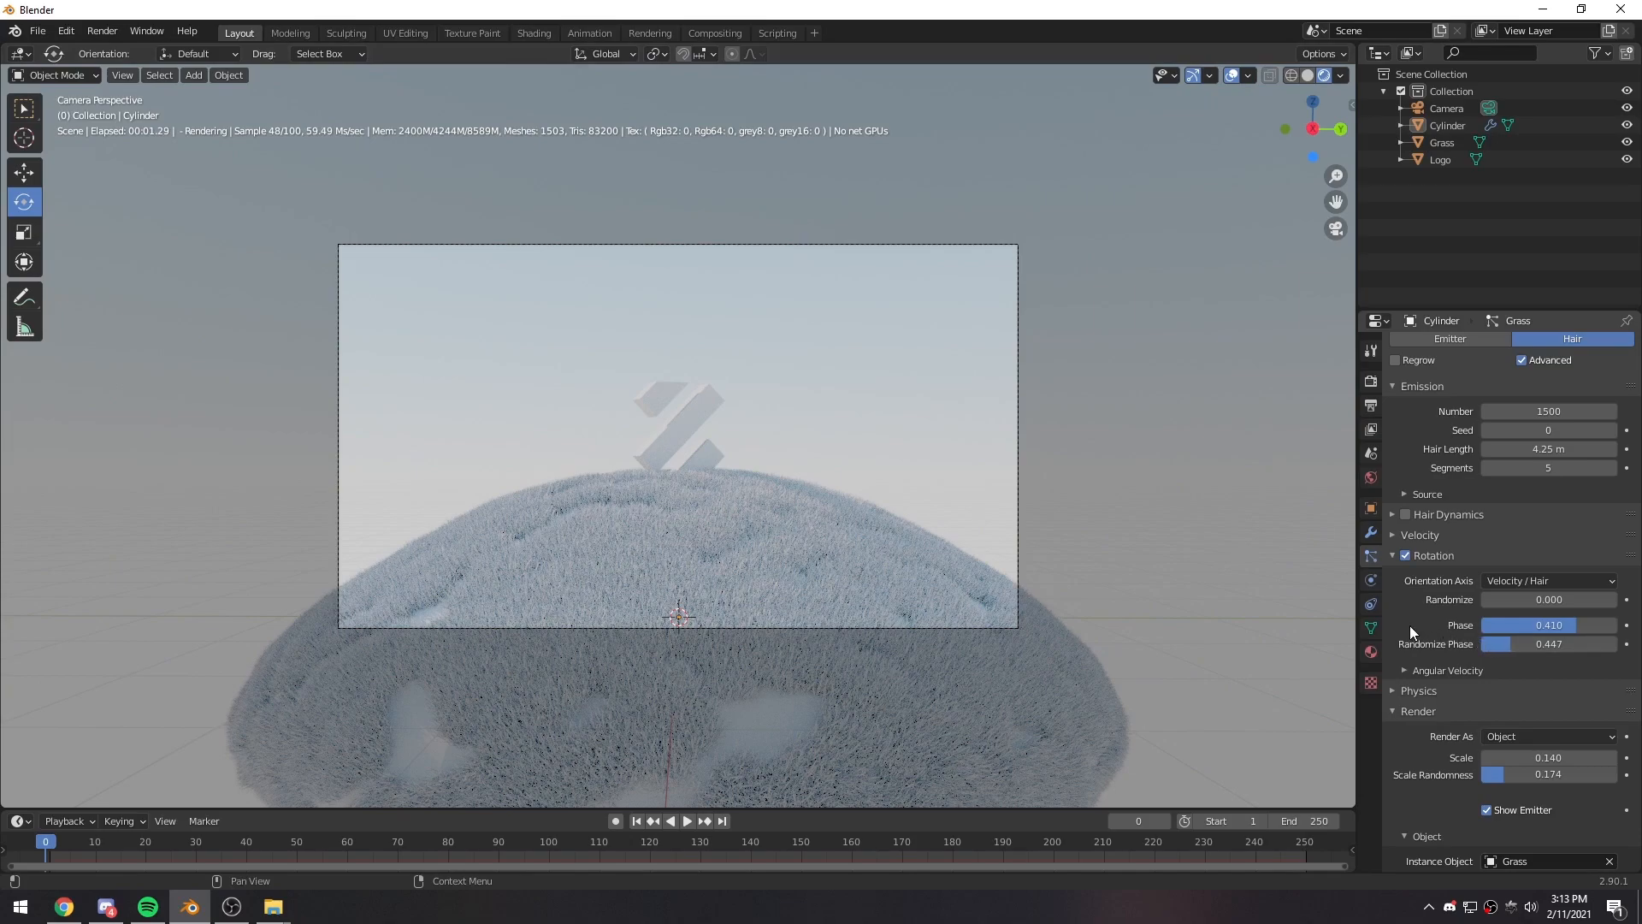
- Set the grass particles' render scale to 0.180, comparing it with 0.200
scroll(1413, 641, "down", 5)
scroll(1426, 674, "down", 5)
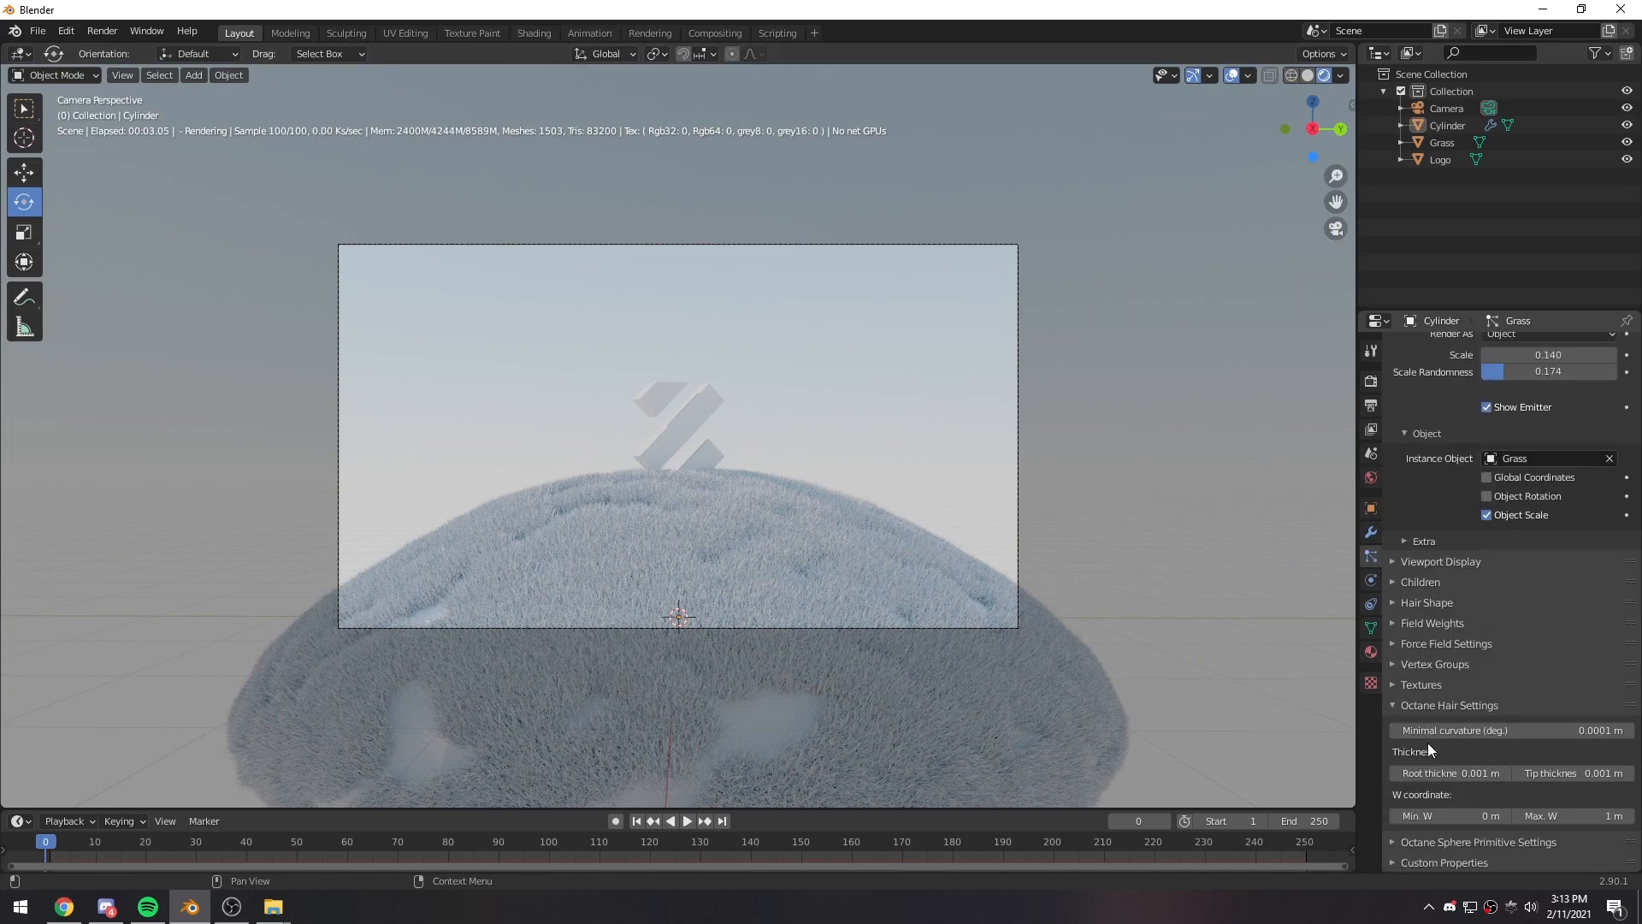
scroll(1453, 753, "up", 7)
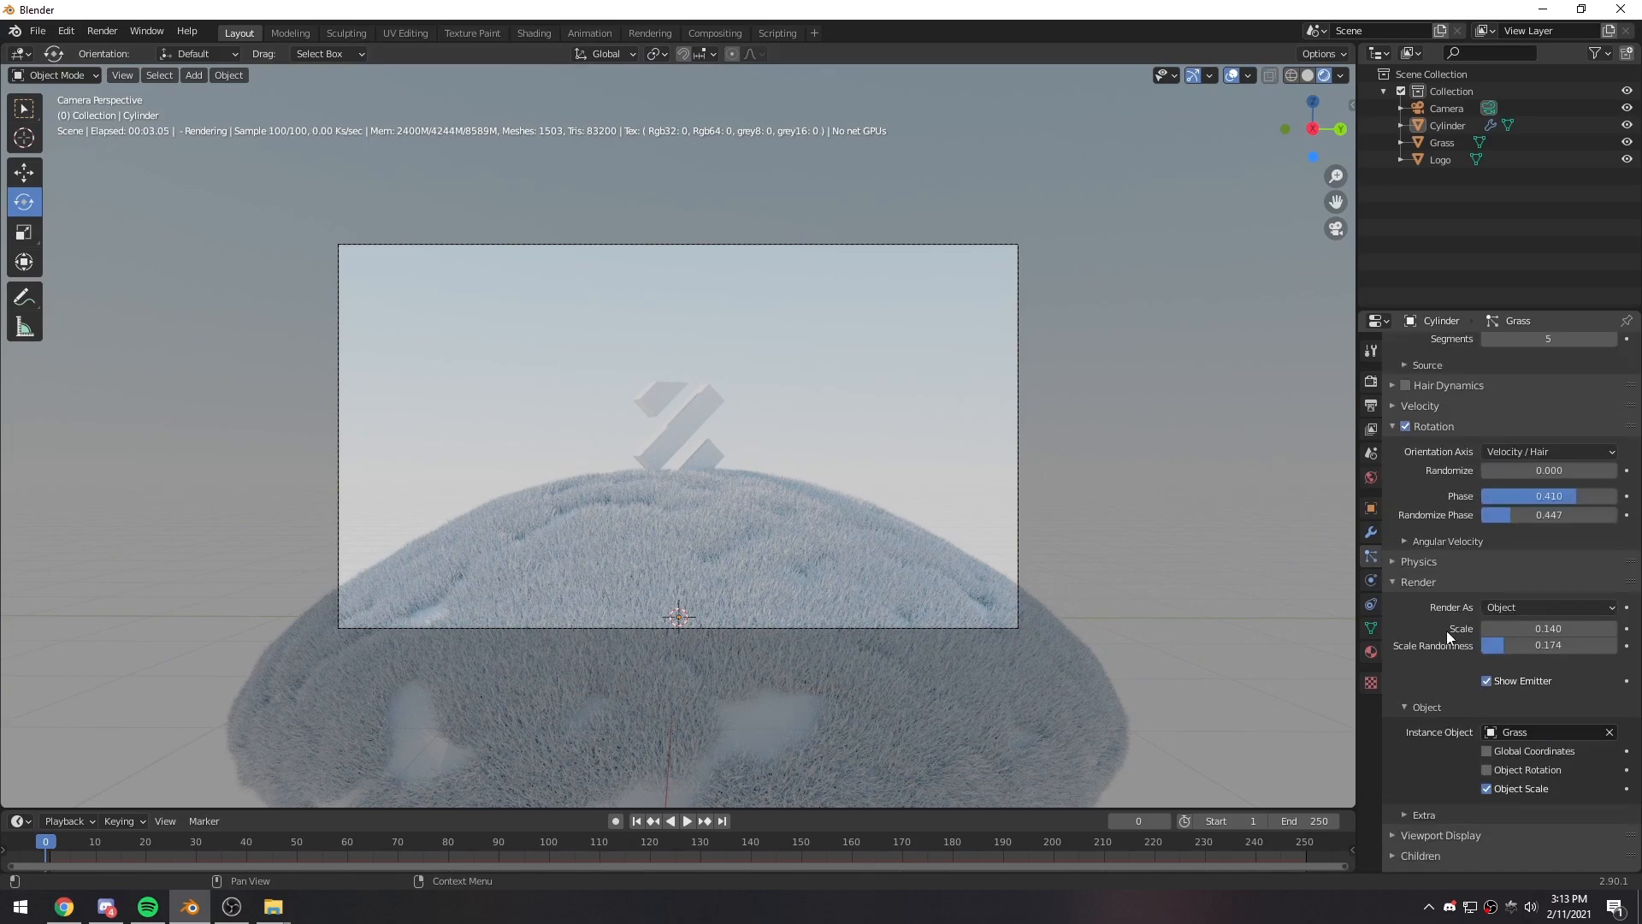
left_click(1539, 628)
type("0.2")
key("Return")
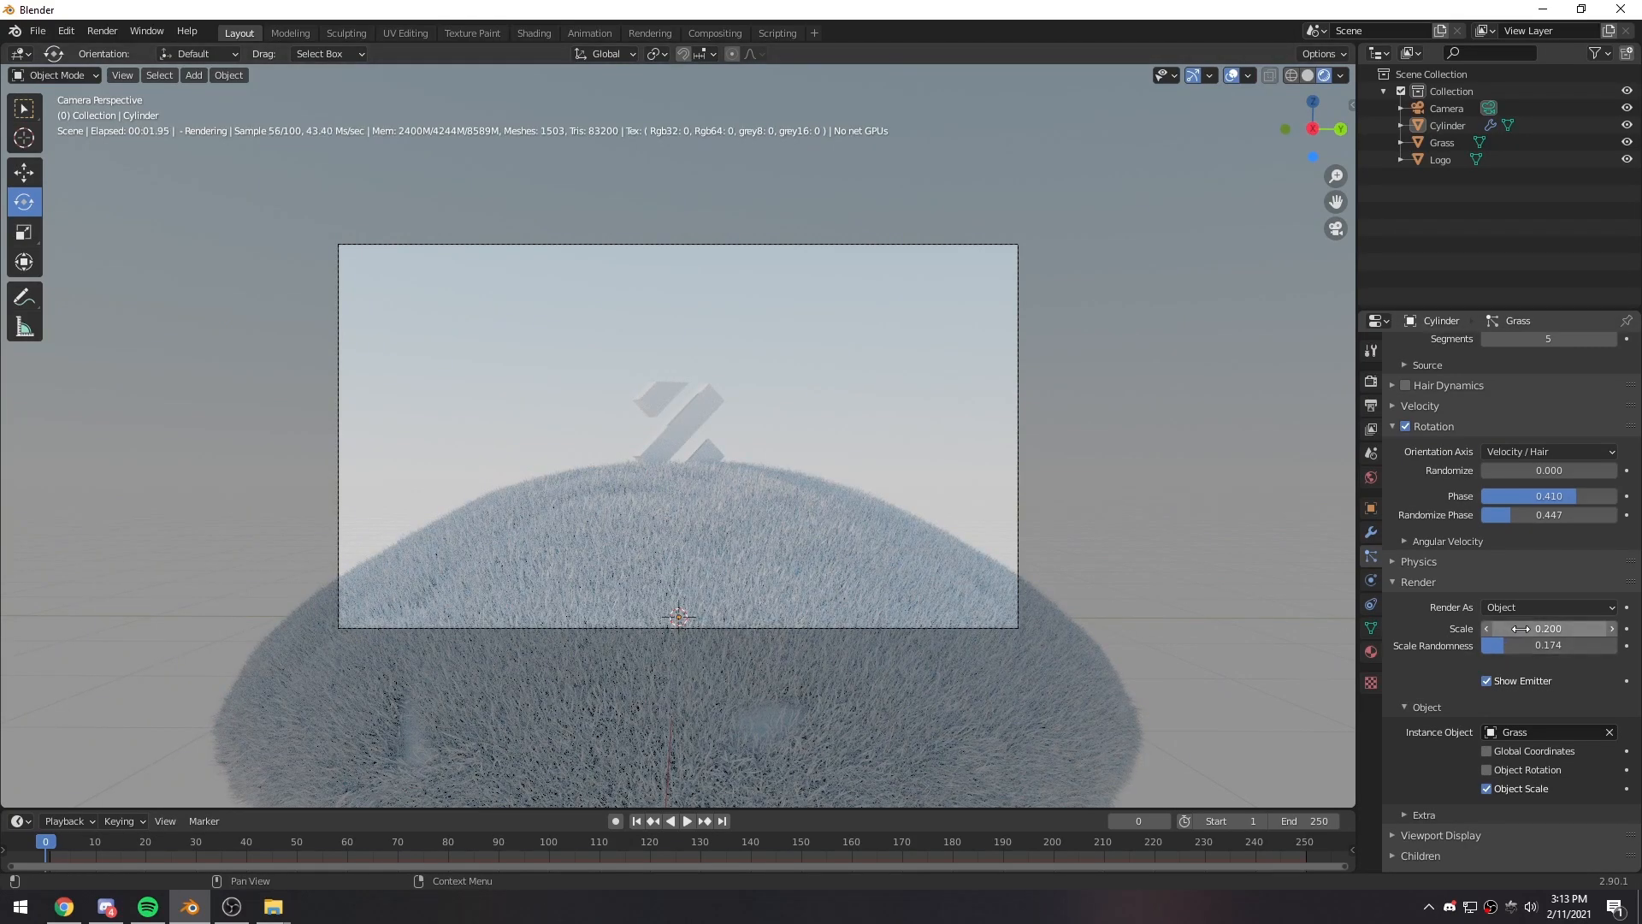
left_click_drag(1548, 629, 1544, 628)
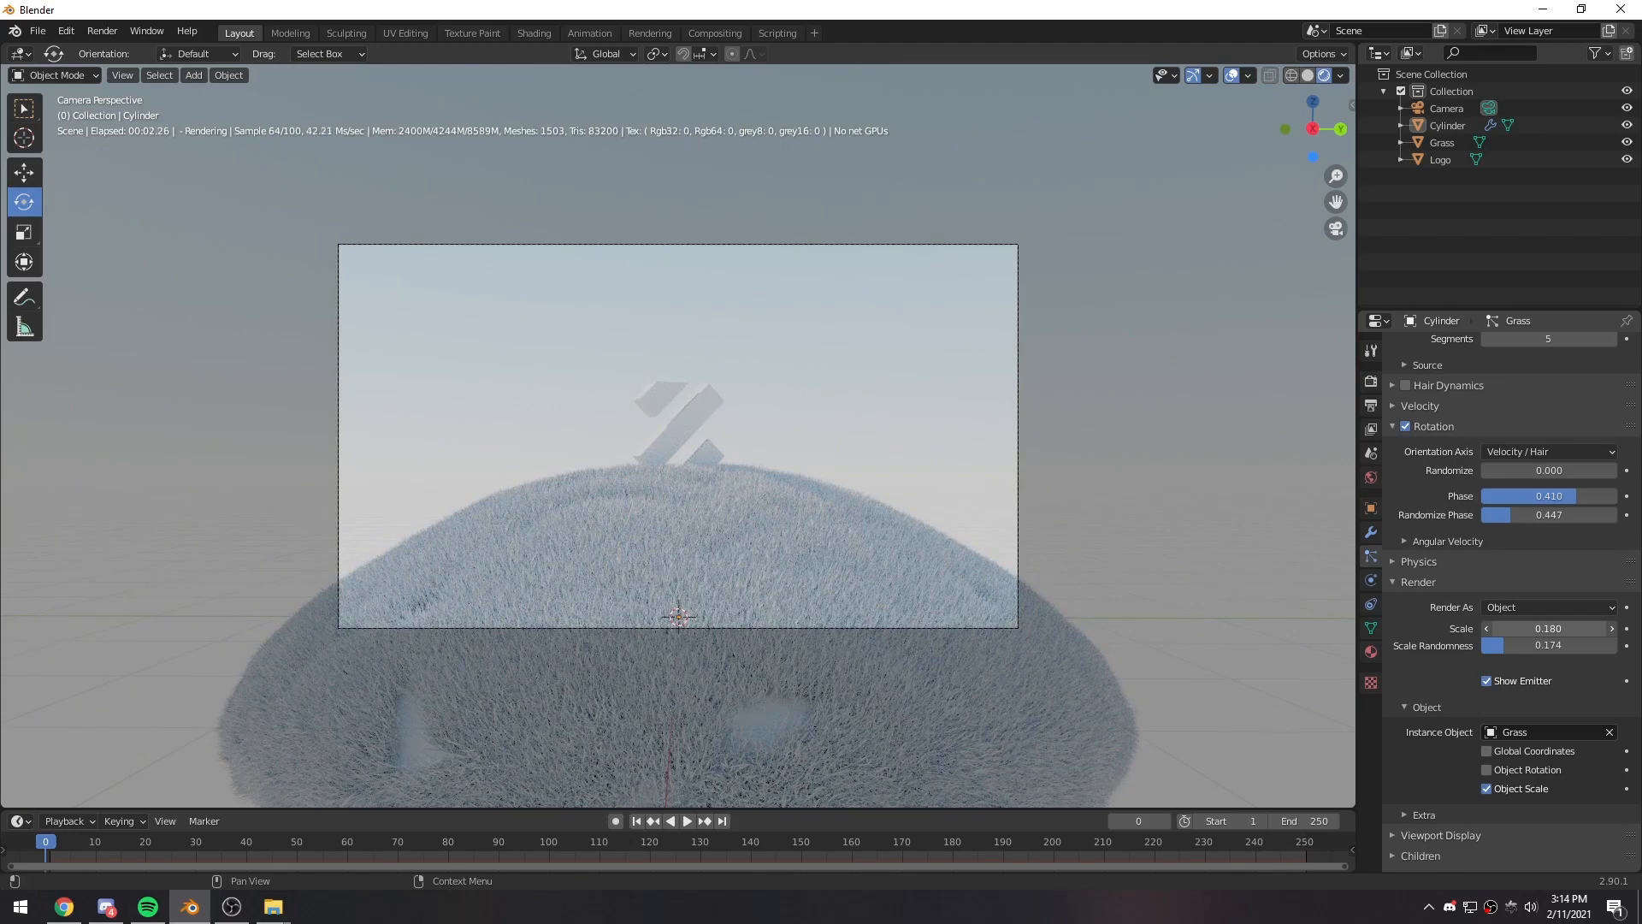
key("ctrl+z")
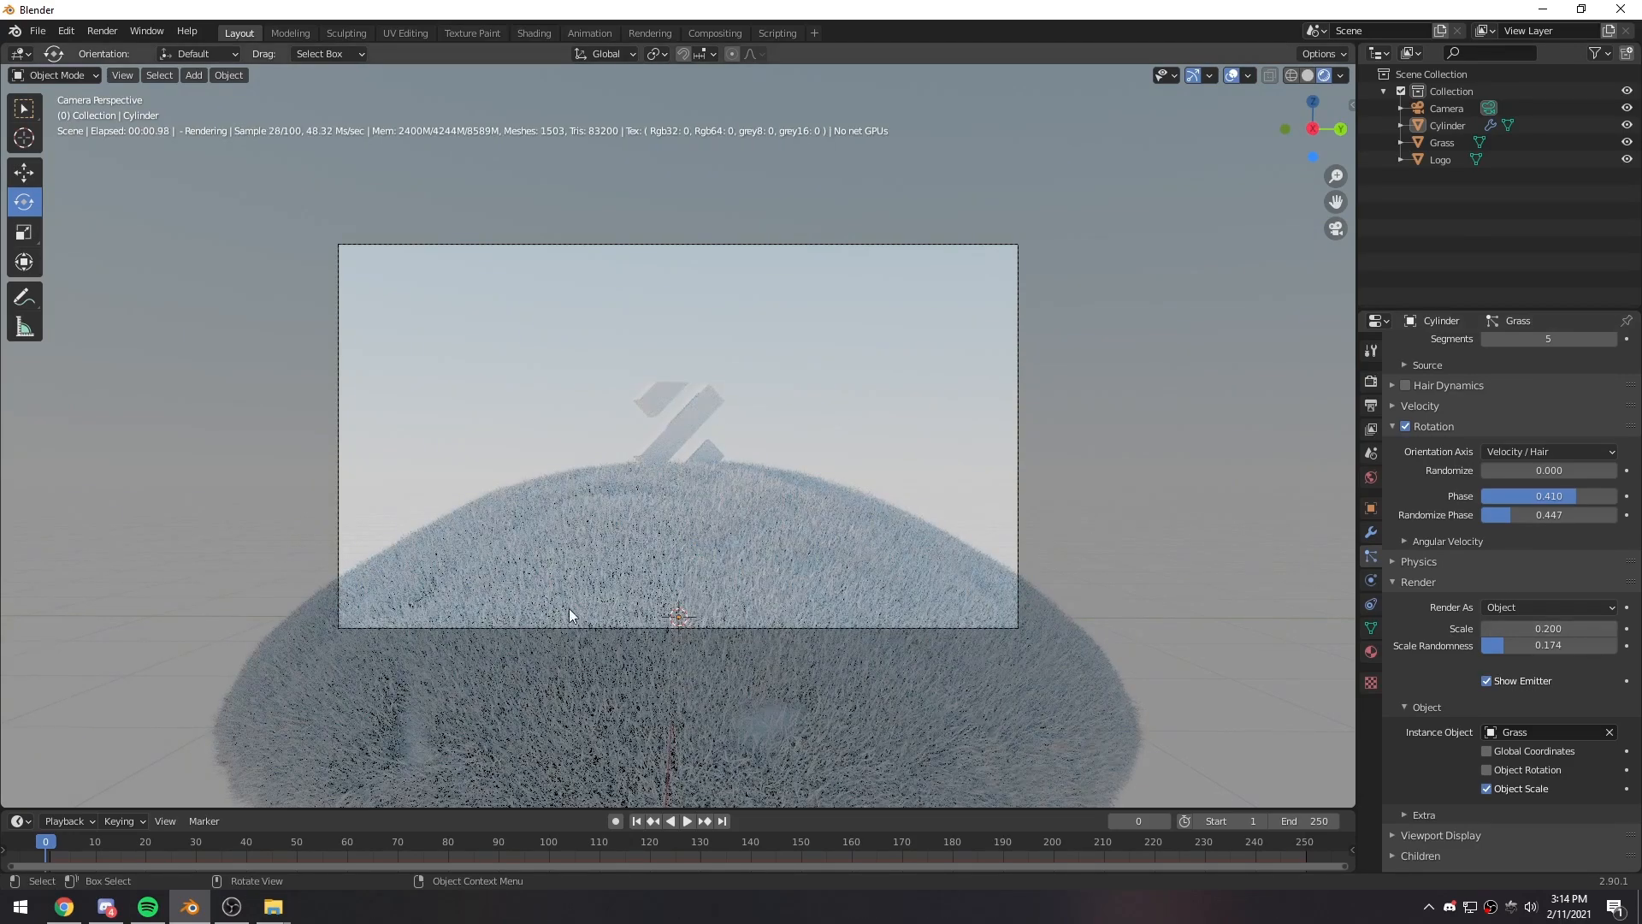
left_click(1486, 629)
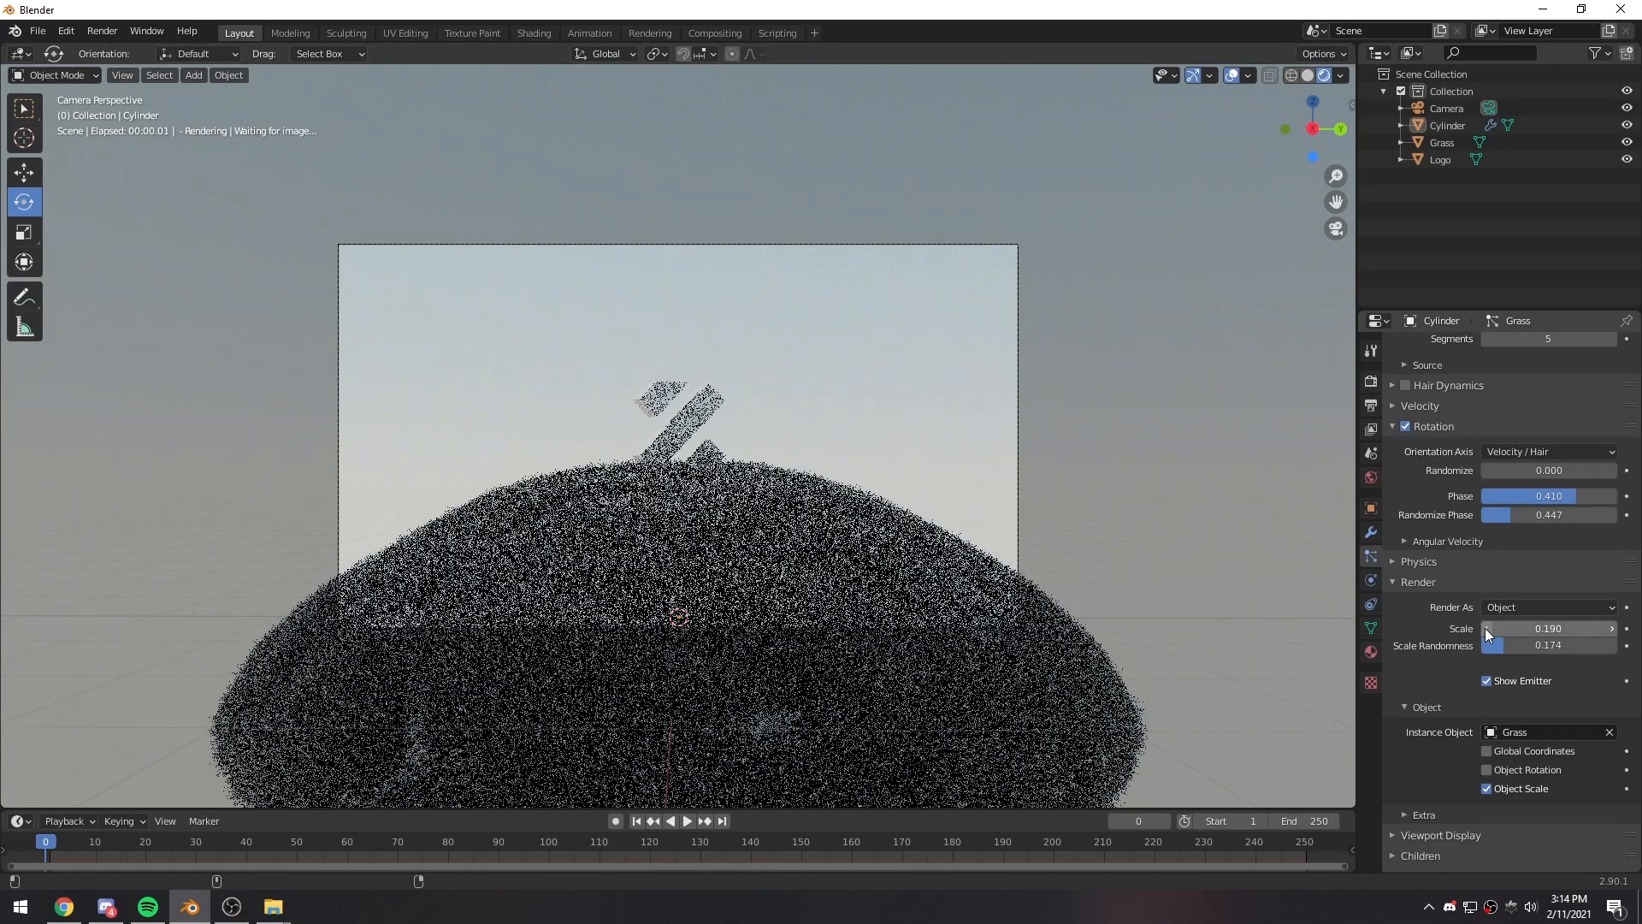
left_click(1486, 629)
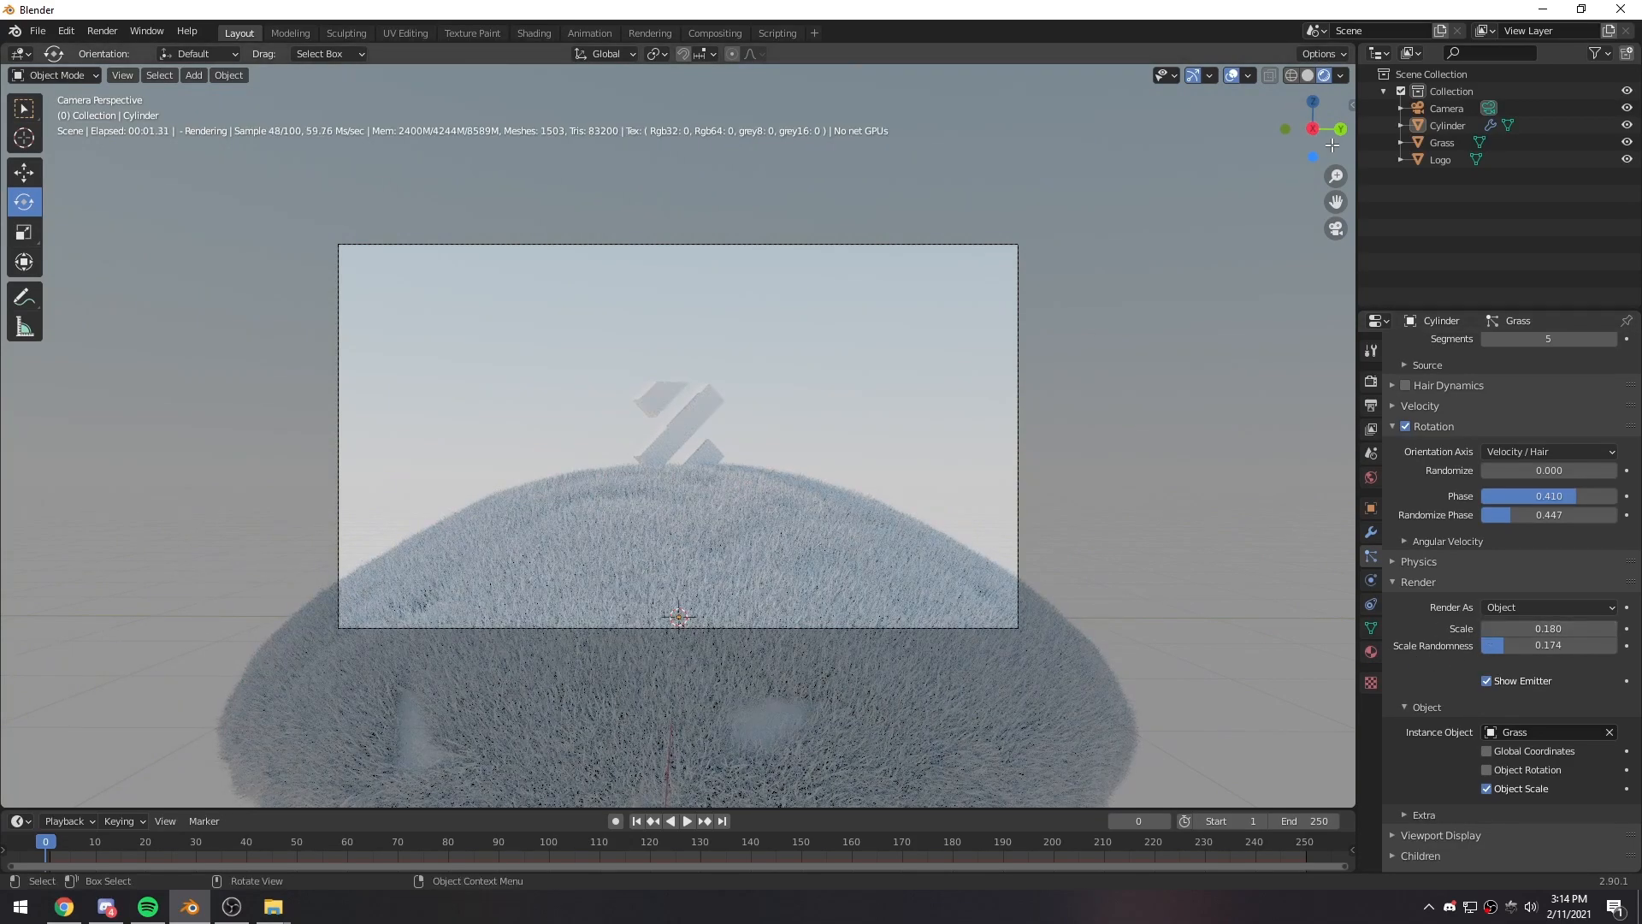
- Split the viewport, turn the new area into a Shader Editor without its sidebar, and return the 3D view to solid shading
left_click_drag(1348, 73, 746, 74)
left_click(762, 53)
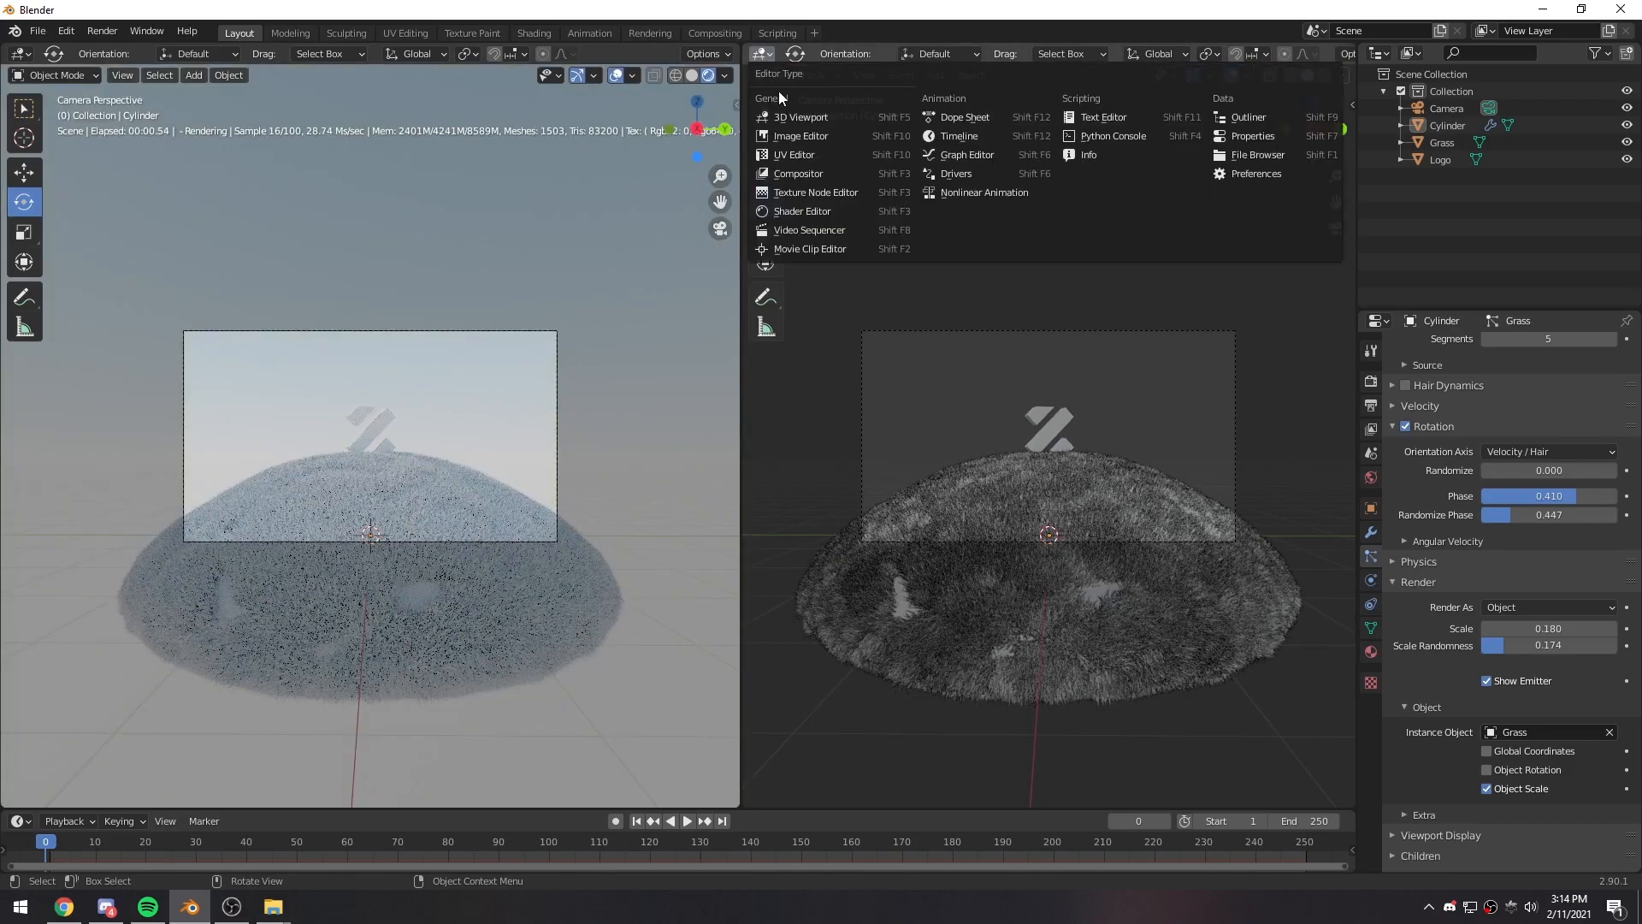
left_click(694, 76)
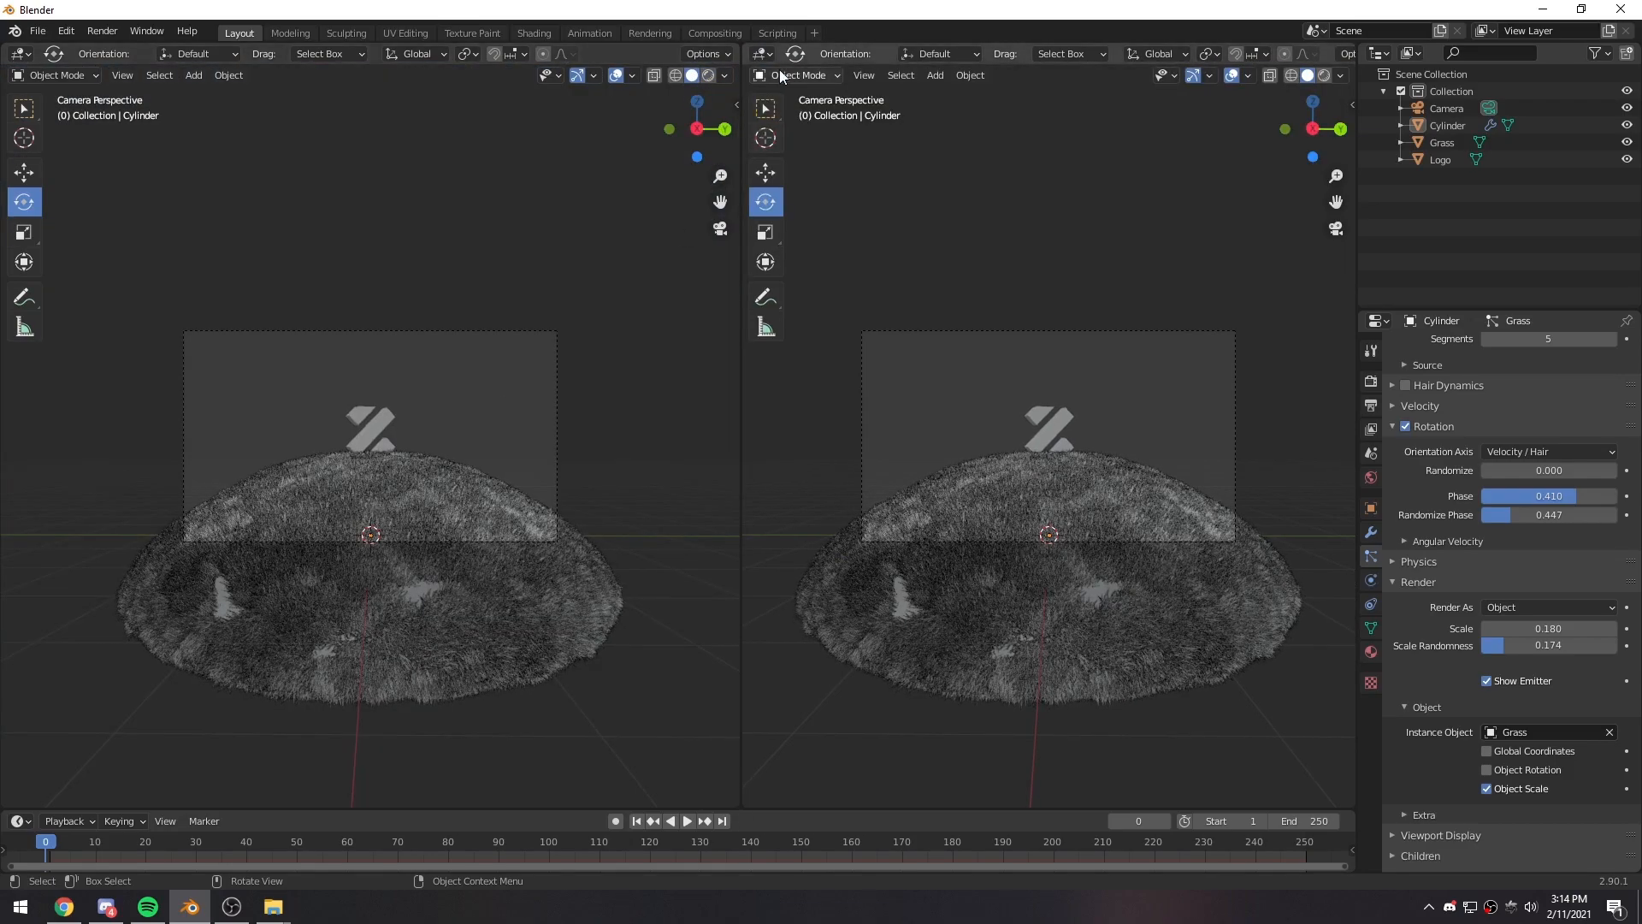
left_click(762, 54)
left_click(805, 211)
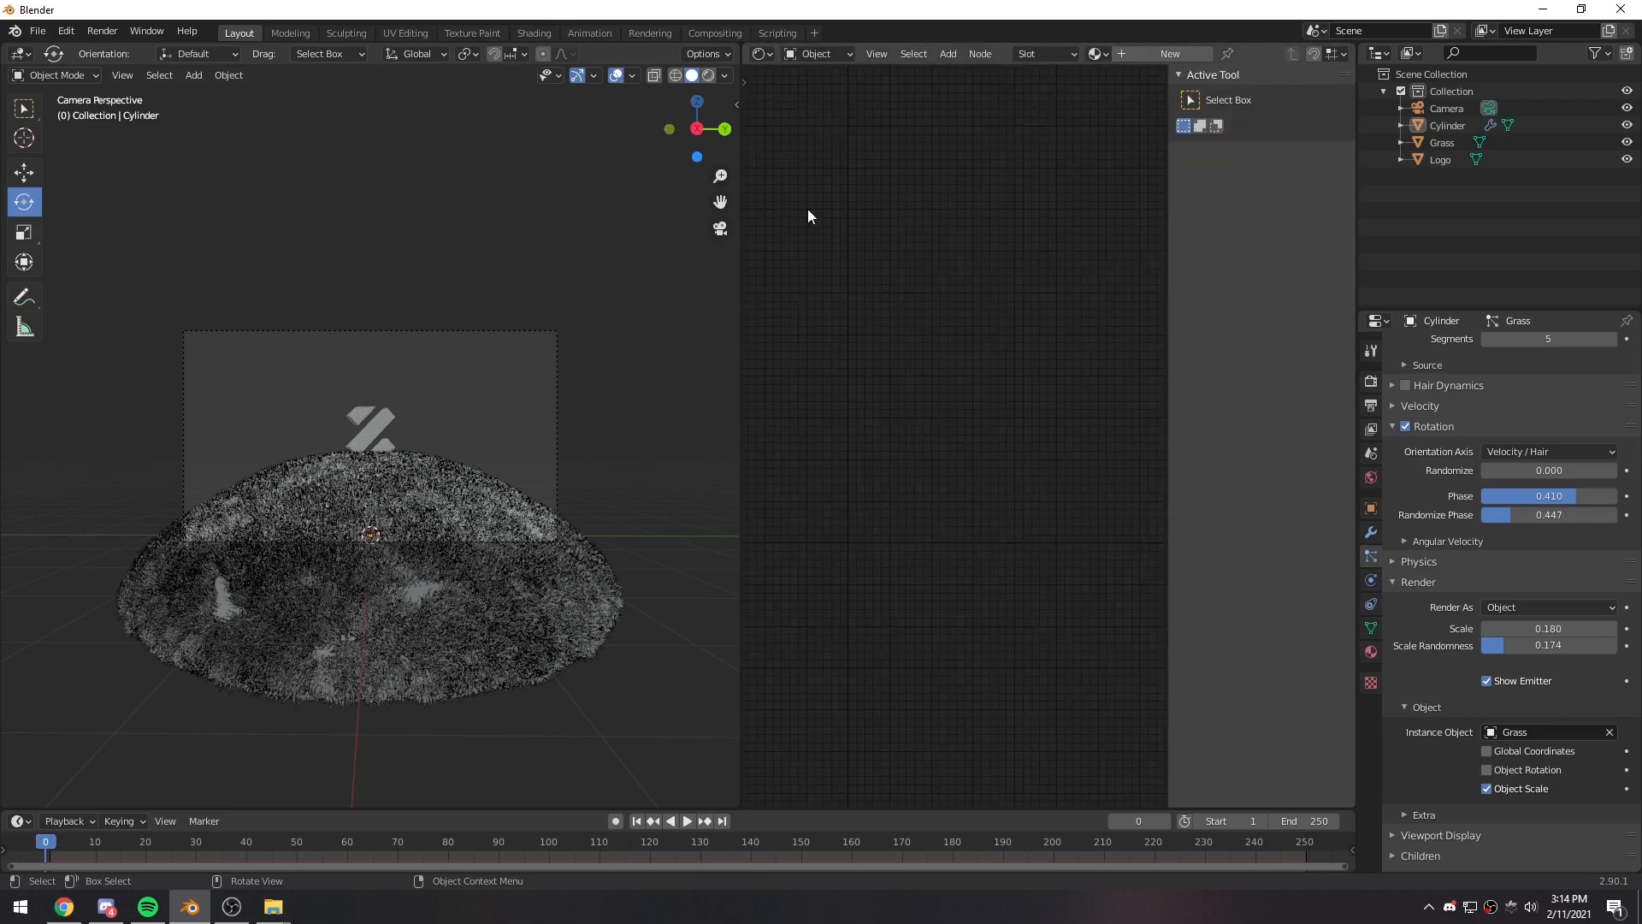
key("n")
- Create a new material on the dome and delete its default shader node
left_click(1146, 53)
middle_click_drag(1007, 494, 1083, 396)
left_click(1013, 361)
key("x")
- Add a Diffuse Material node and connect its OutMat to the Surface input of the Material Output
key("shift+a")
left_click(1013, 367)
type("di")
key("Return")
left_click_drag(1106, 376, 1140, 368)
key("g")
left_click(1144, 345)
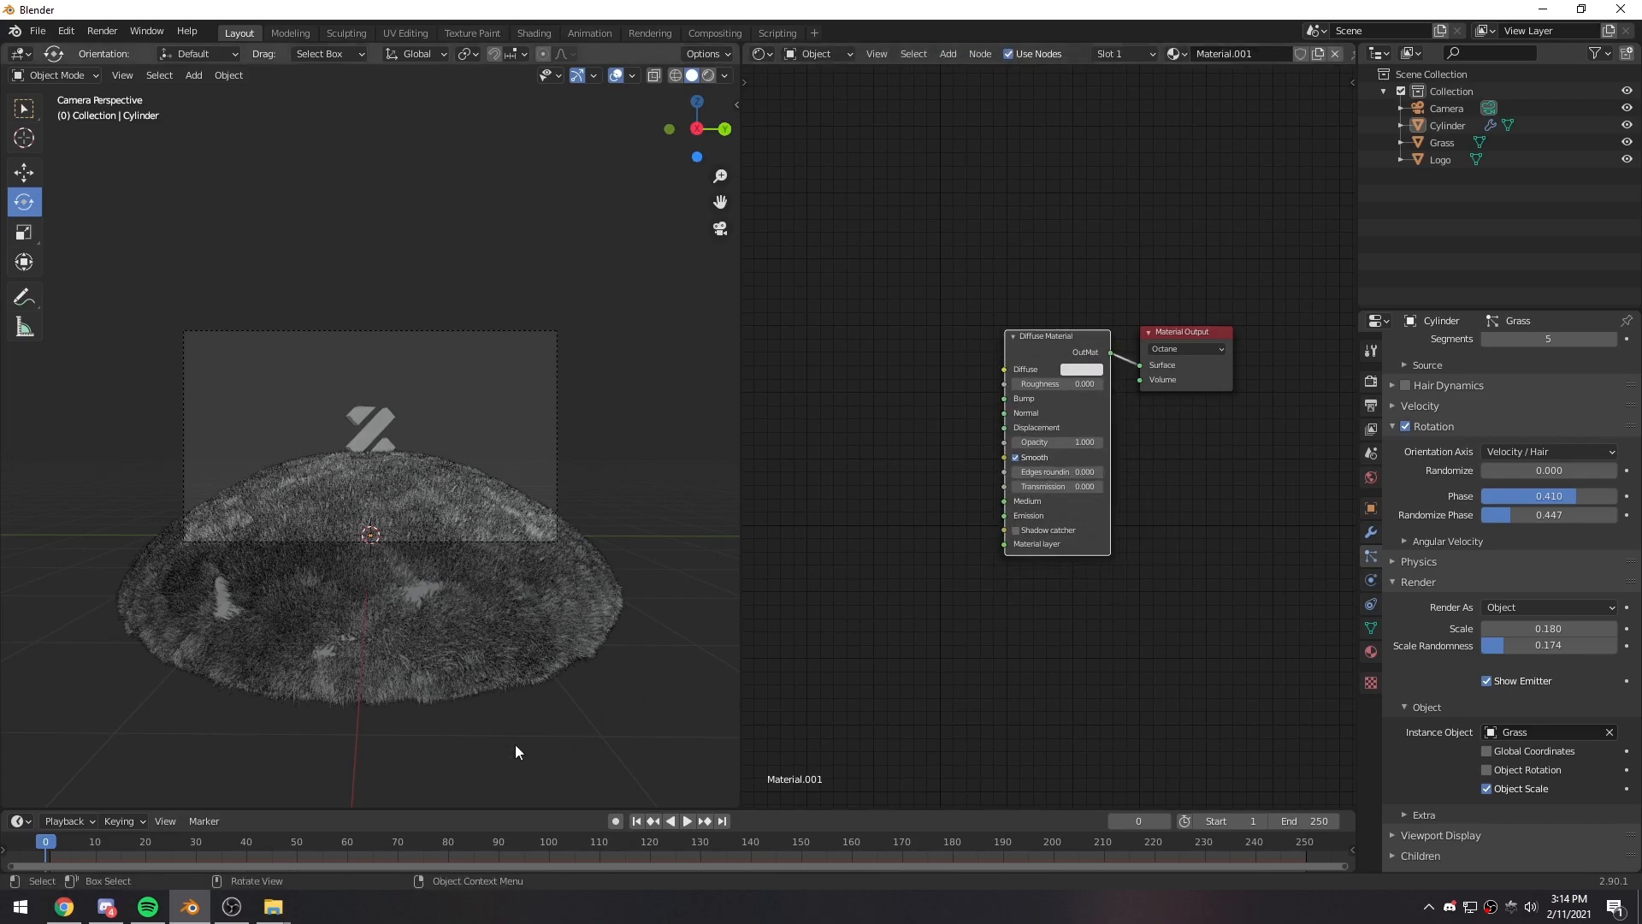
- Bring Grass Blade.jpg from the pt16 folder into the material as an image node, leaving space before the Diffuse Material
left_click(267, 912)
left_click_drag(546, 435, 574, 460)
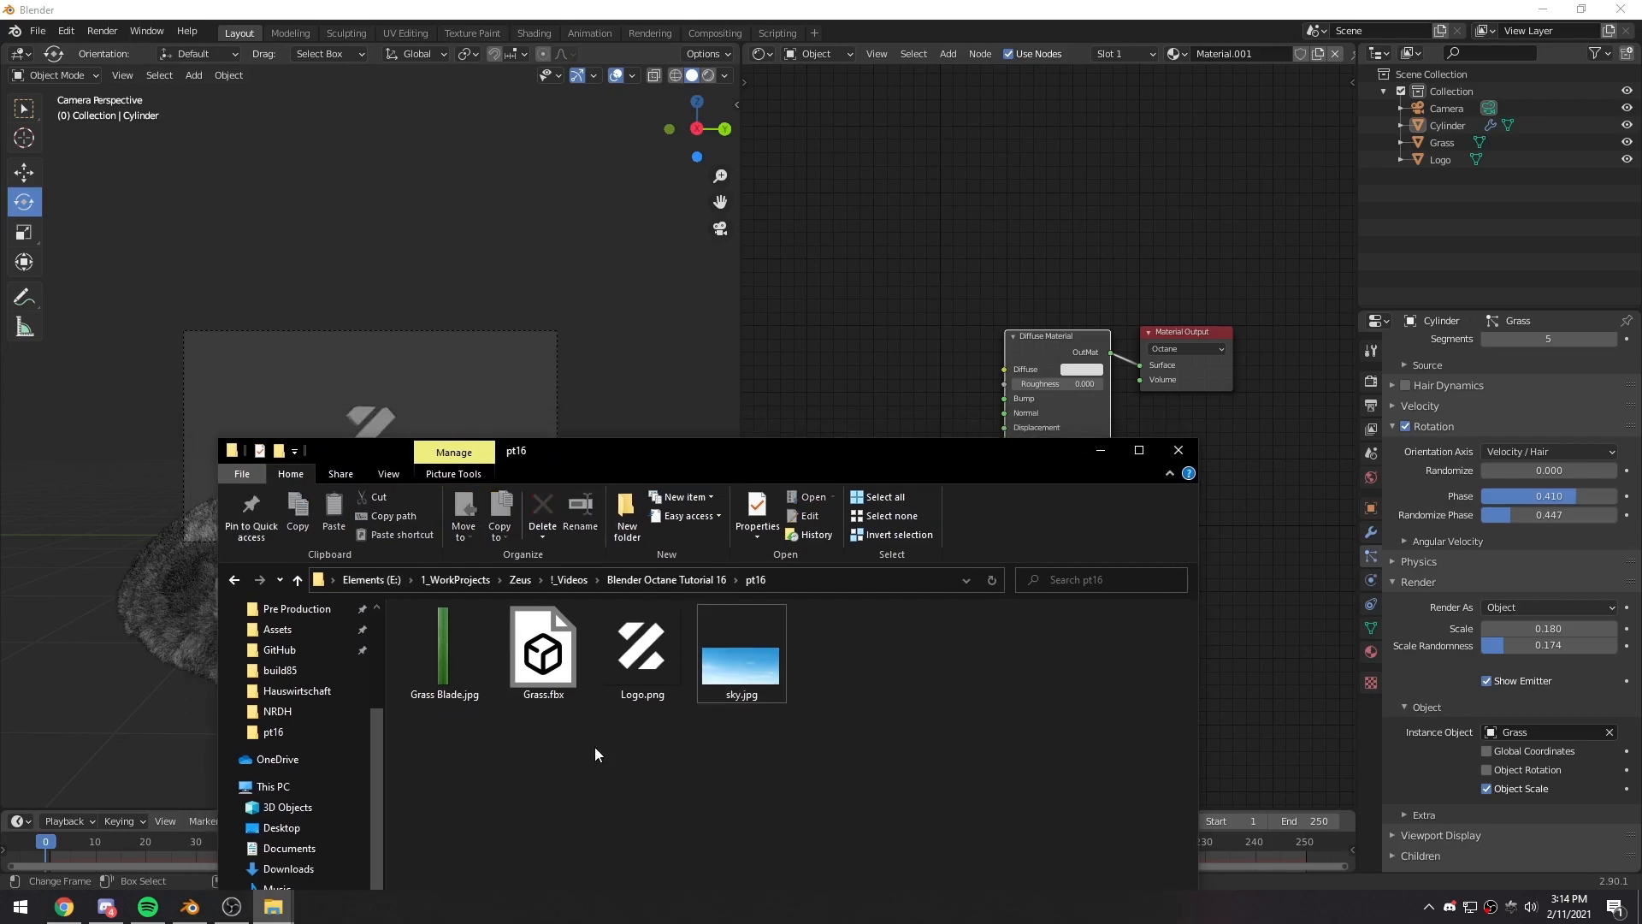
left_click(443, 650)
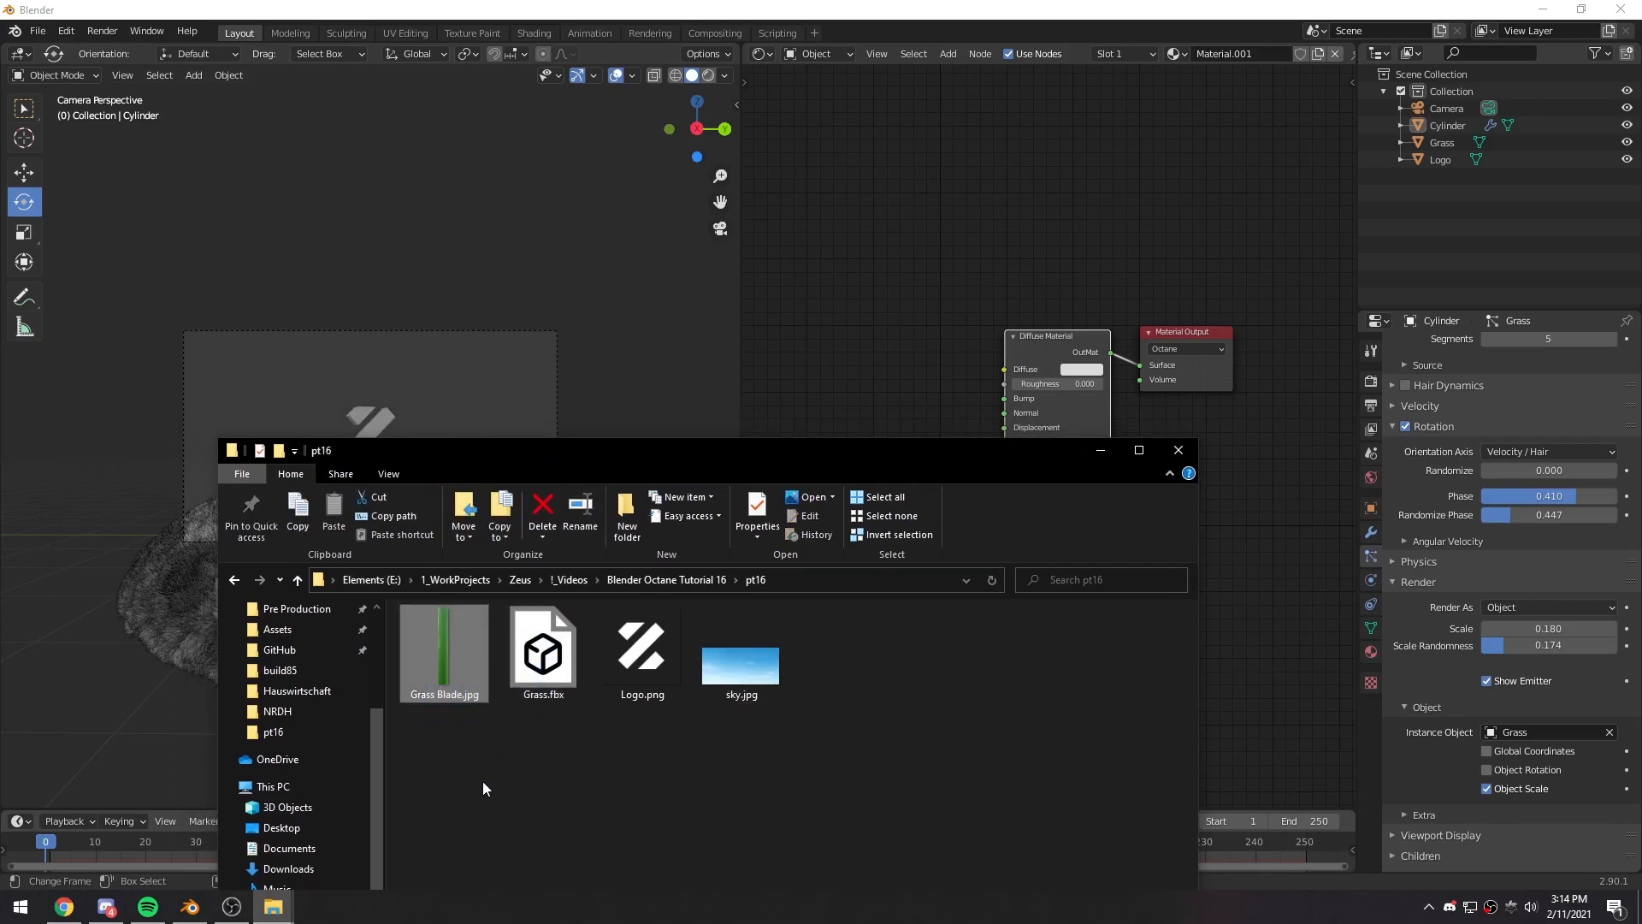
left_click_drag(439, 669, 836, 358)
left_click(1100, 449)
left_click(926, 417)
middle_click_drag(926, 418, 1062, 377)
left_click_drag(952, 325, 827, 322)
left_click(986, 378)
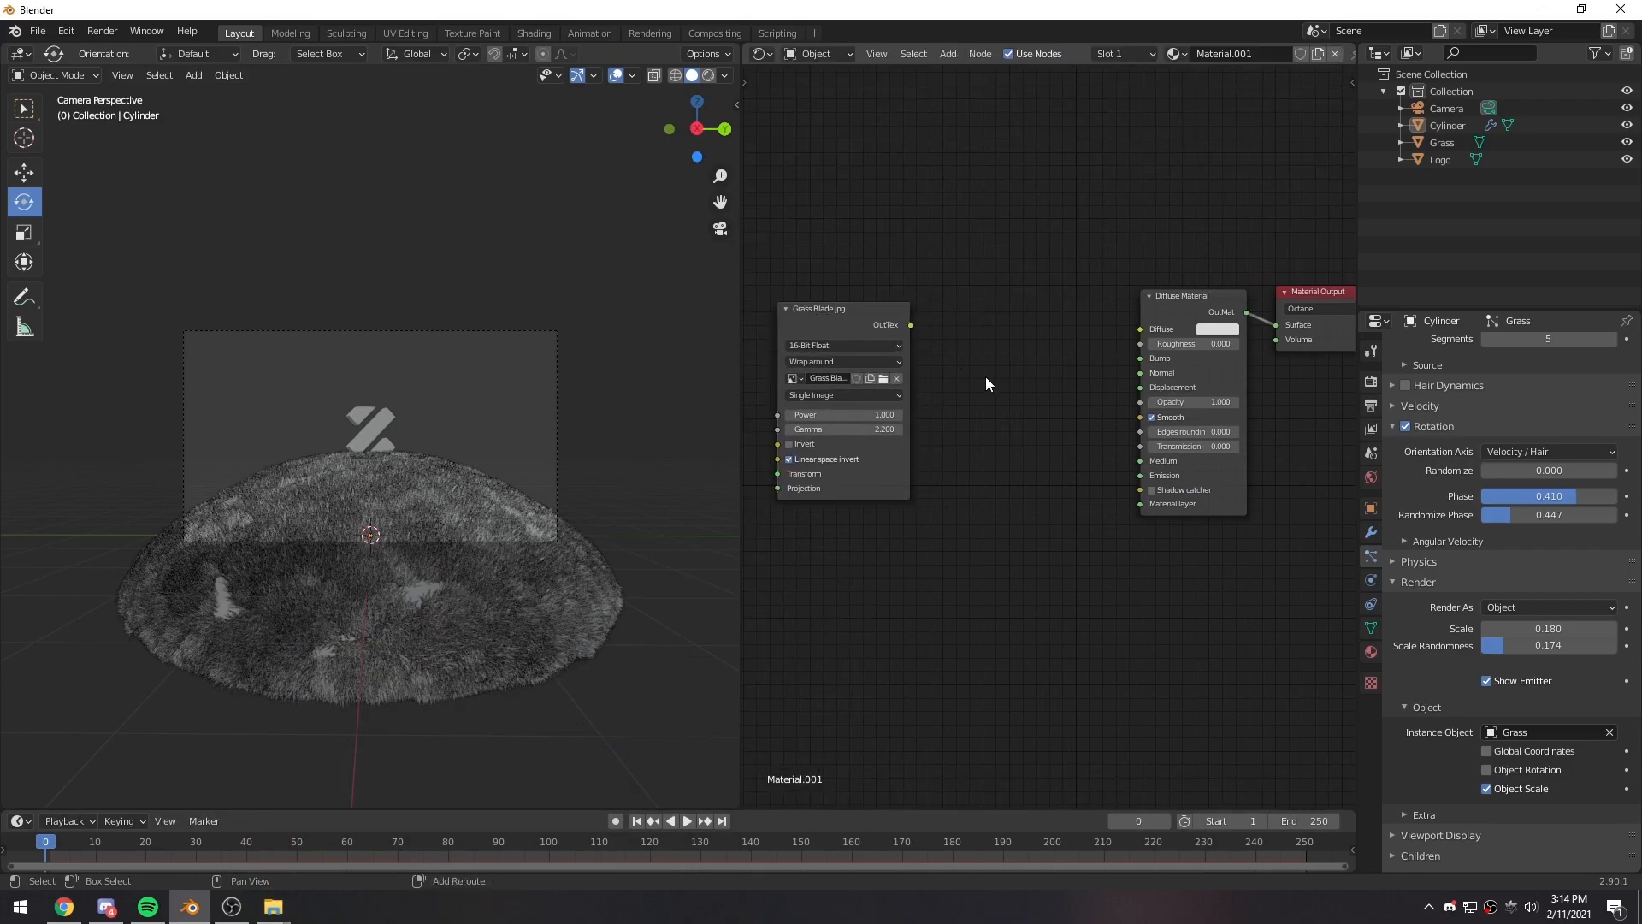
- Insert a Color Correct Tex node fed by the Grass Blade image and connect it to the material's Diffuse and Transmission
key("shift+a")
left_click(987, 378)
type("color c")
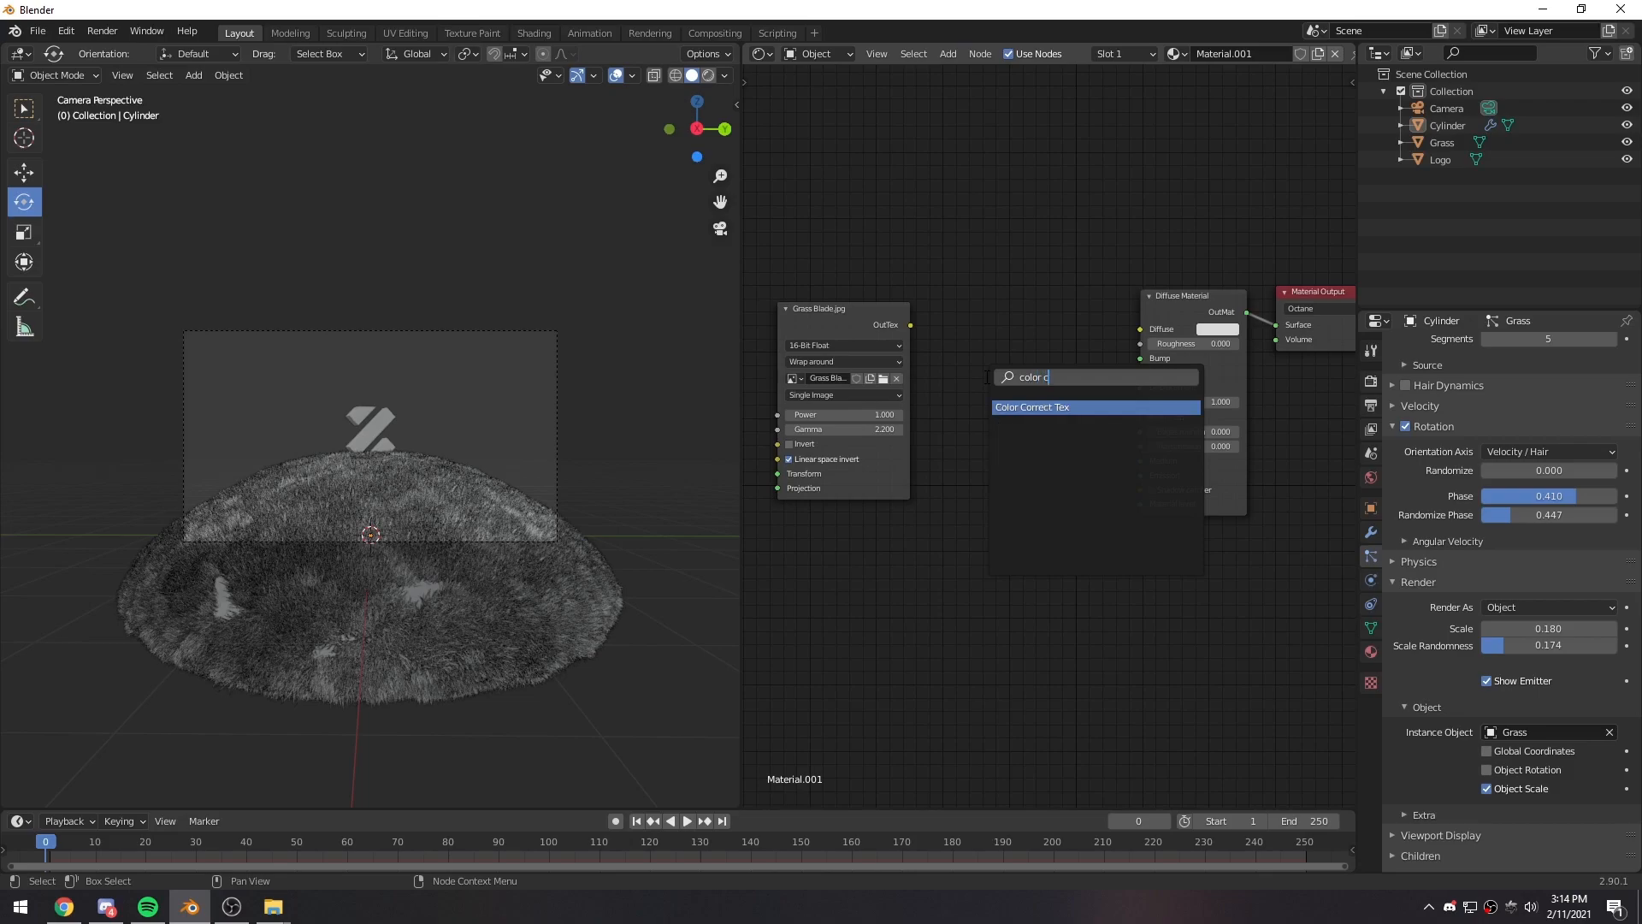
key("Return")
left_click(1023, 347)
left_click_drag(910, 326, 992, 374)
mouse_move(1089, 357)
left_mouse_down()
mouse_move(1140, 330)
mouse_move(1103, 429)
mouse_move(1115, 469)
mouse_move(1137, 453)
left_mouse_up()
left_click_drag(1044, 348, 1038, 345)
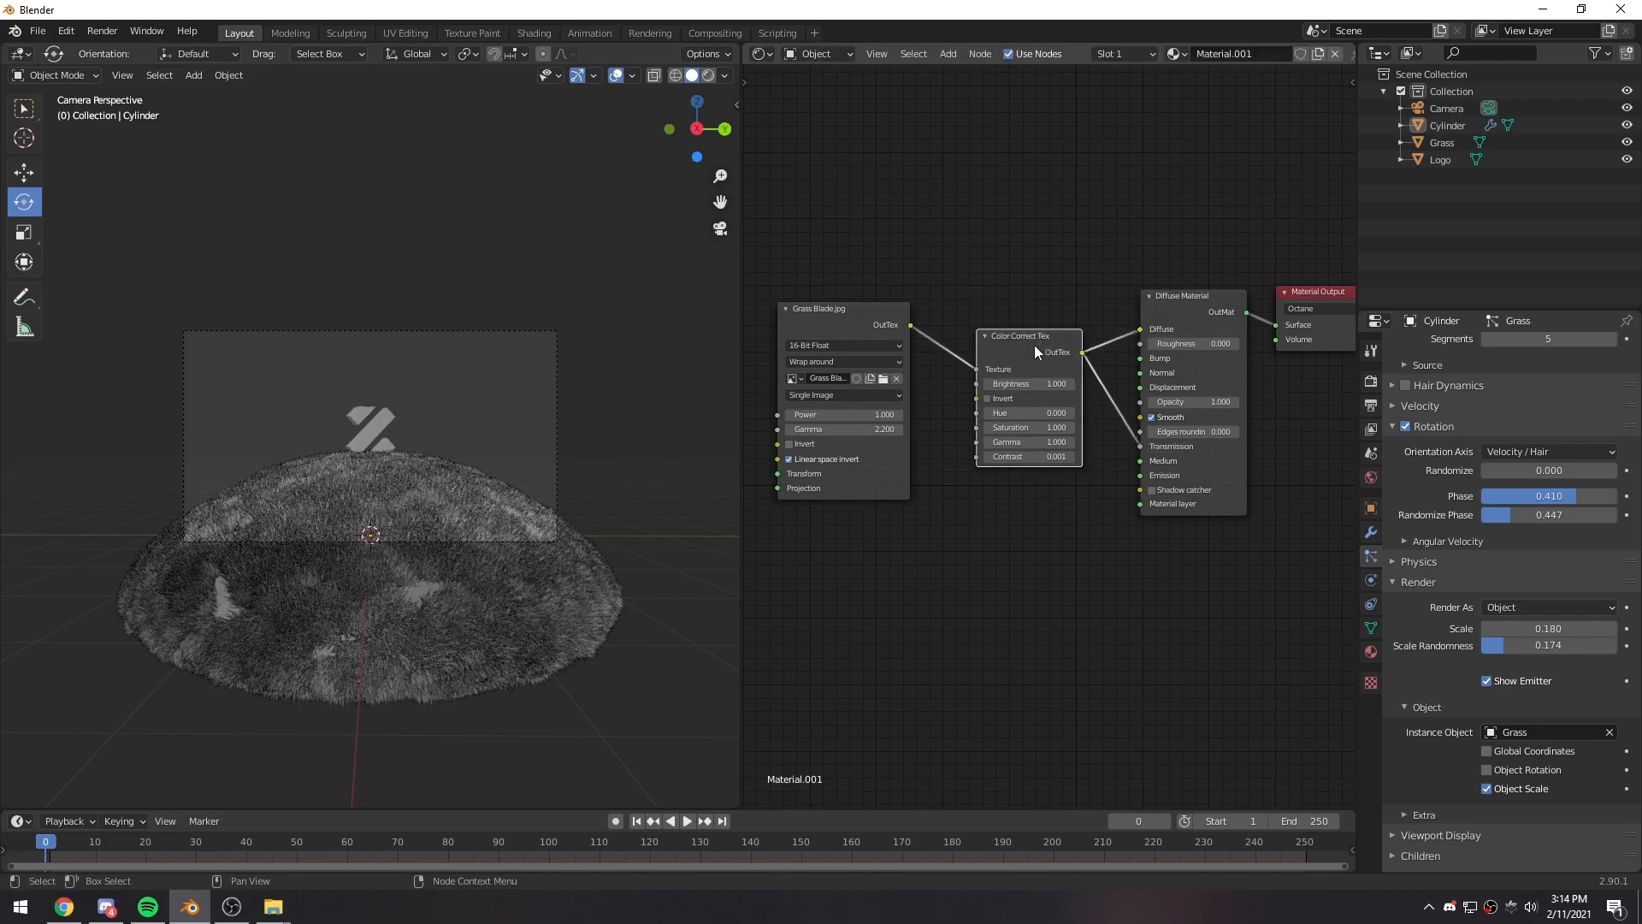
- With the 3D view in rendered shading, unlink the Grass Blade material from the dome and select the Grass object instead
left_click(707, 76)
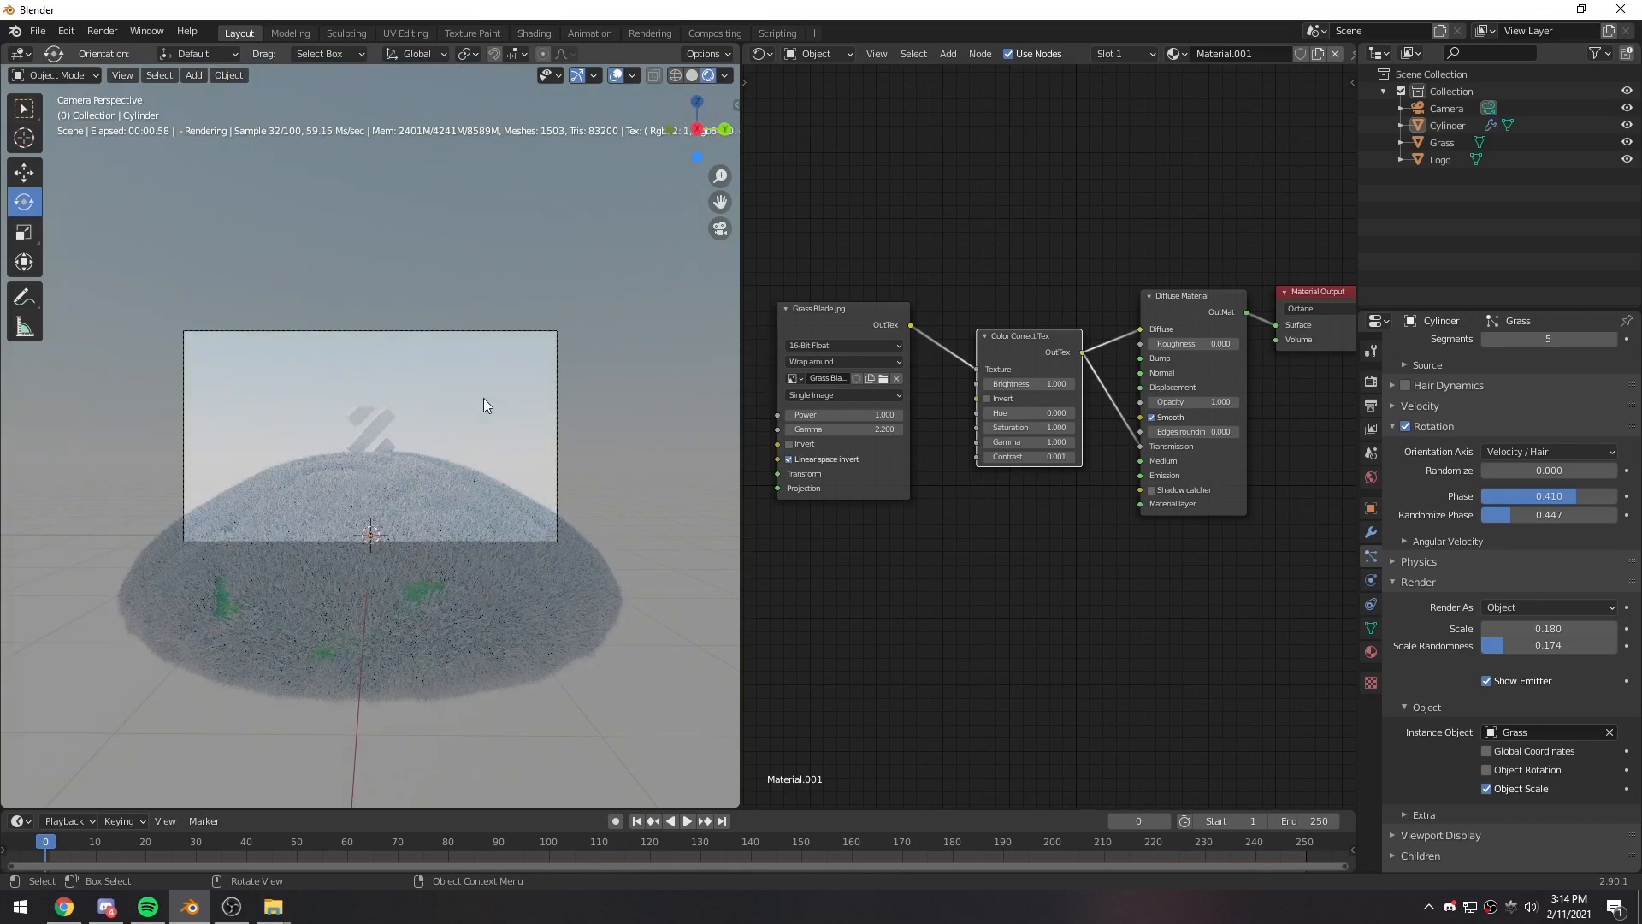
scroll(455, 490, "up", 3)
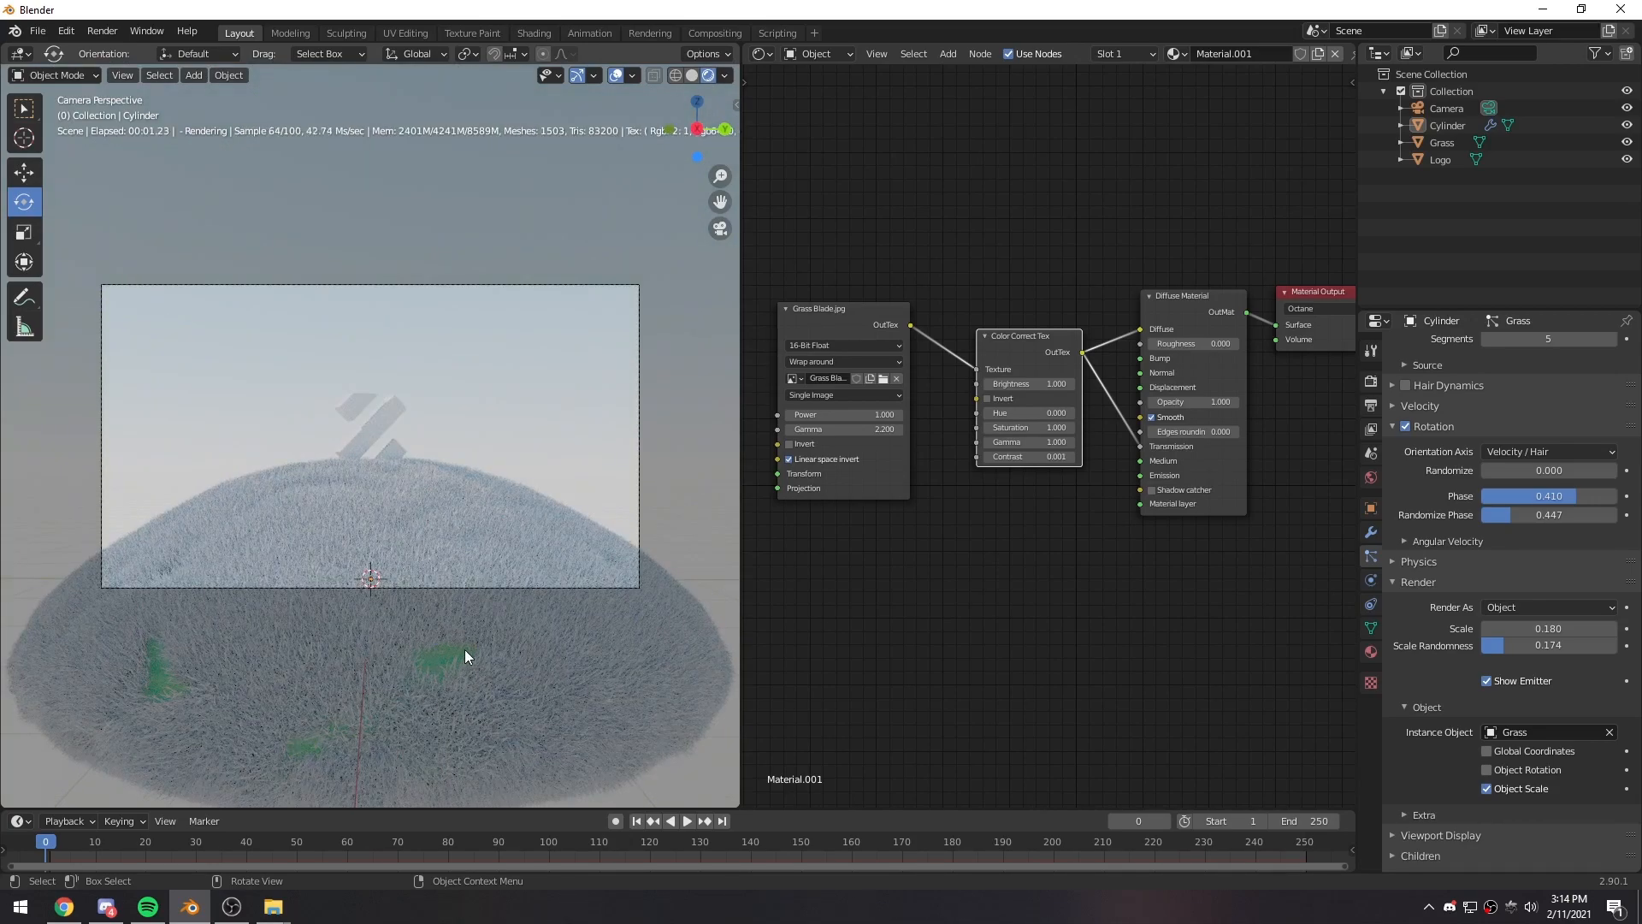
left_click(435, 655)
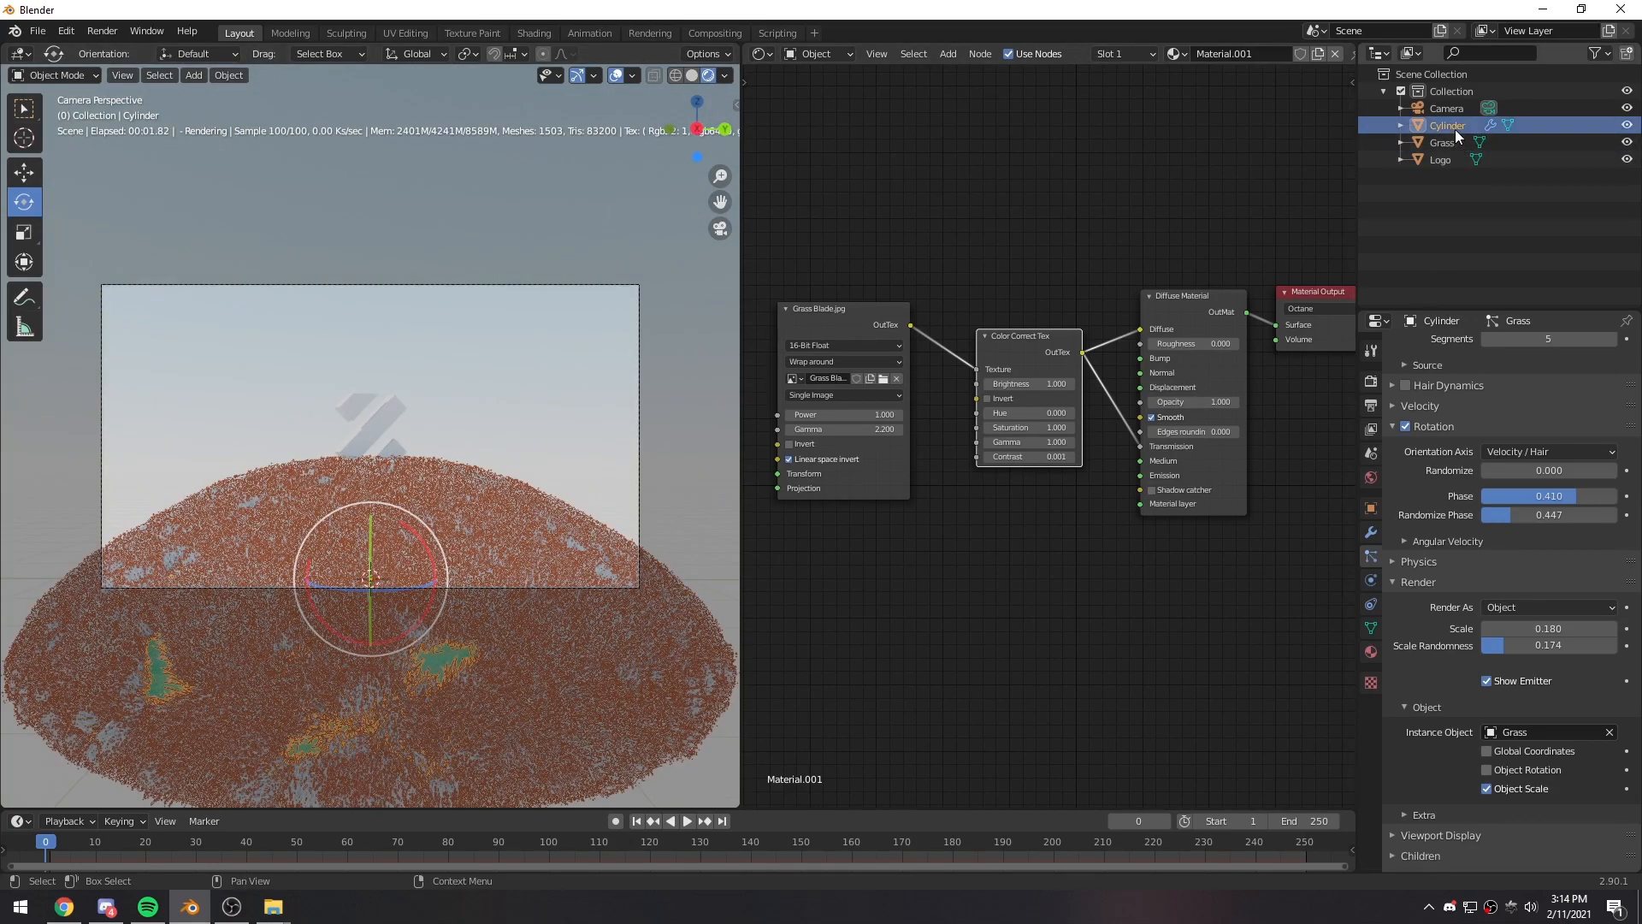
scroll(1201, 58, "down", 2)
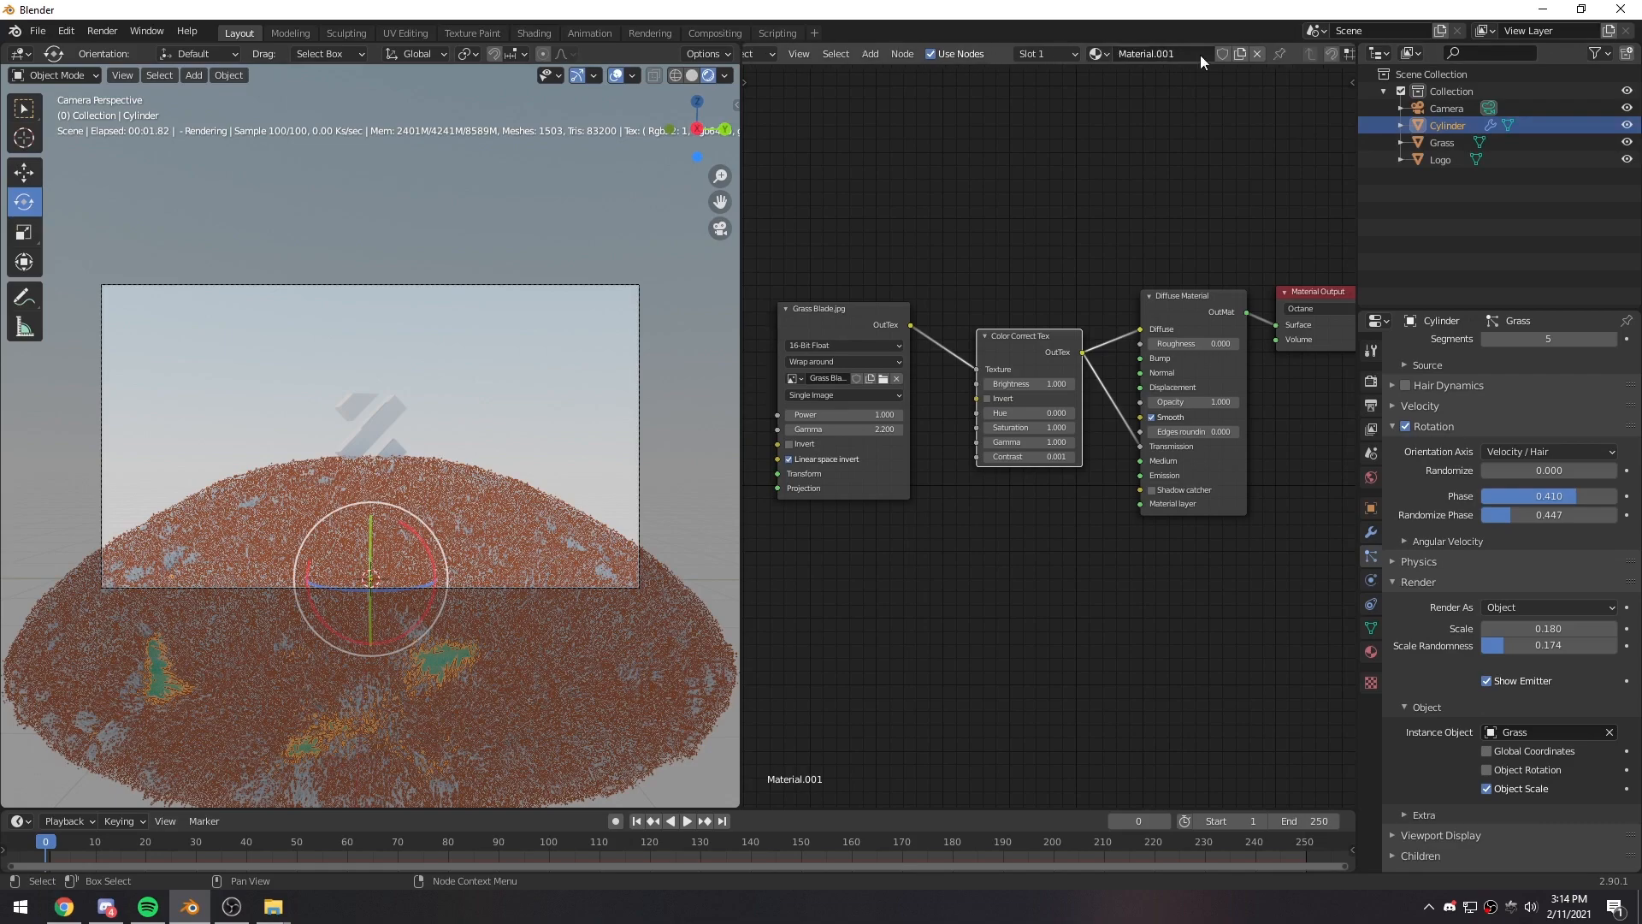
left_click(1257, 54)
left_click(1443, 142)
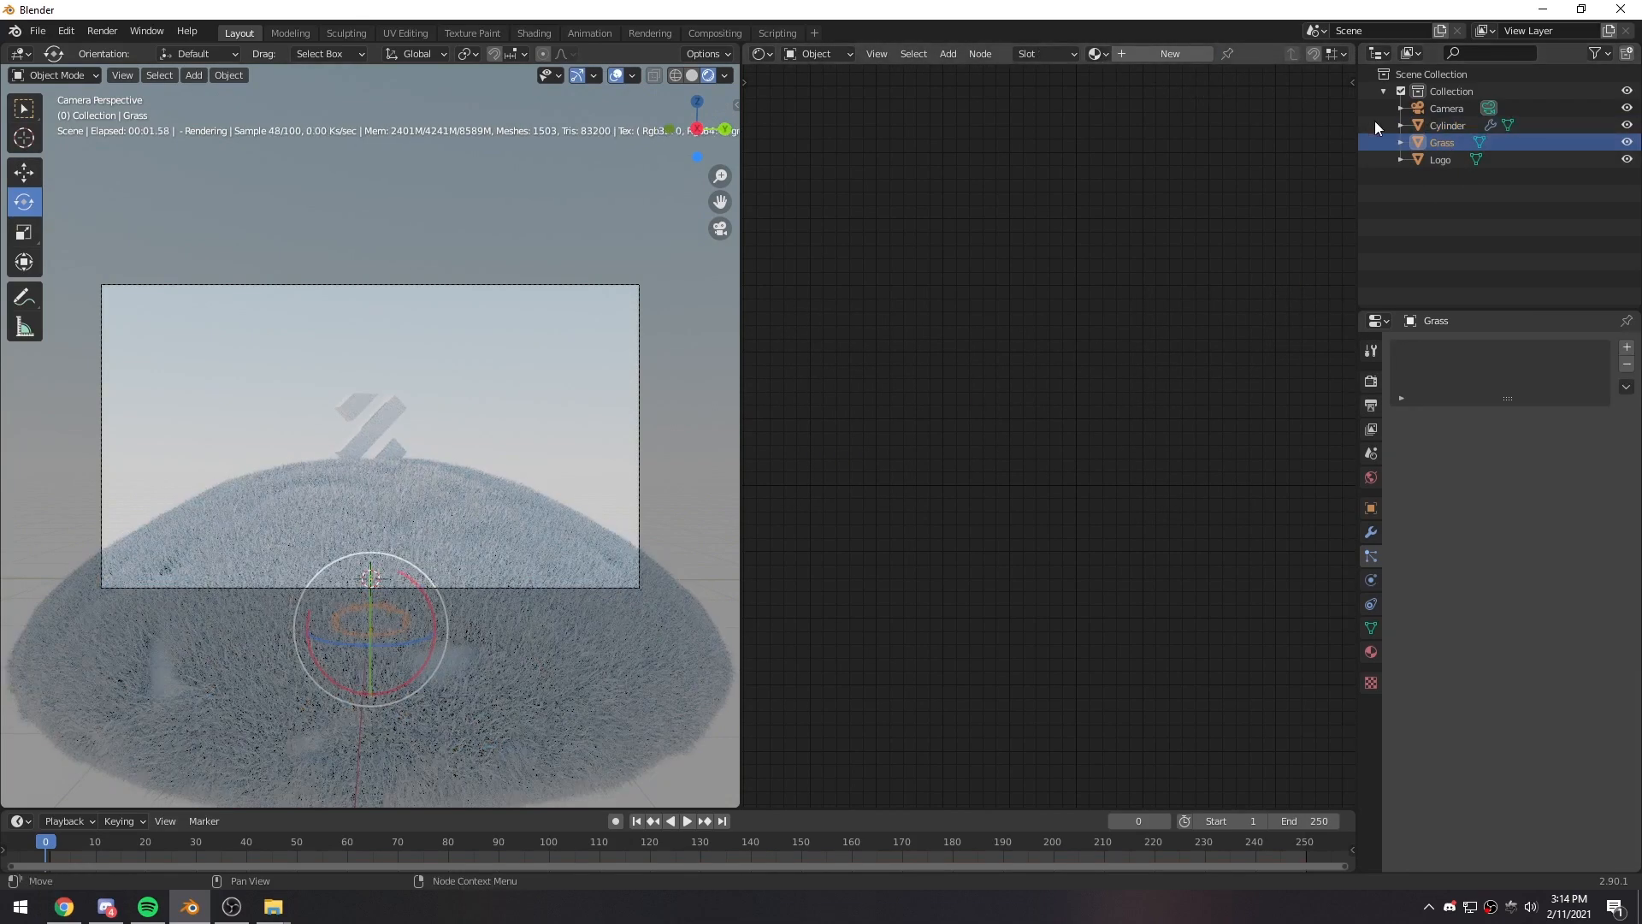
- Assign the existing Material.001 with the Grass Blade texture to the Grass object
left_click(1435, 131)
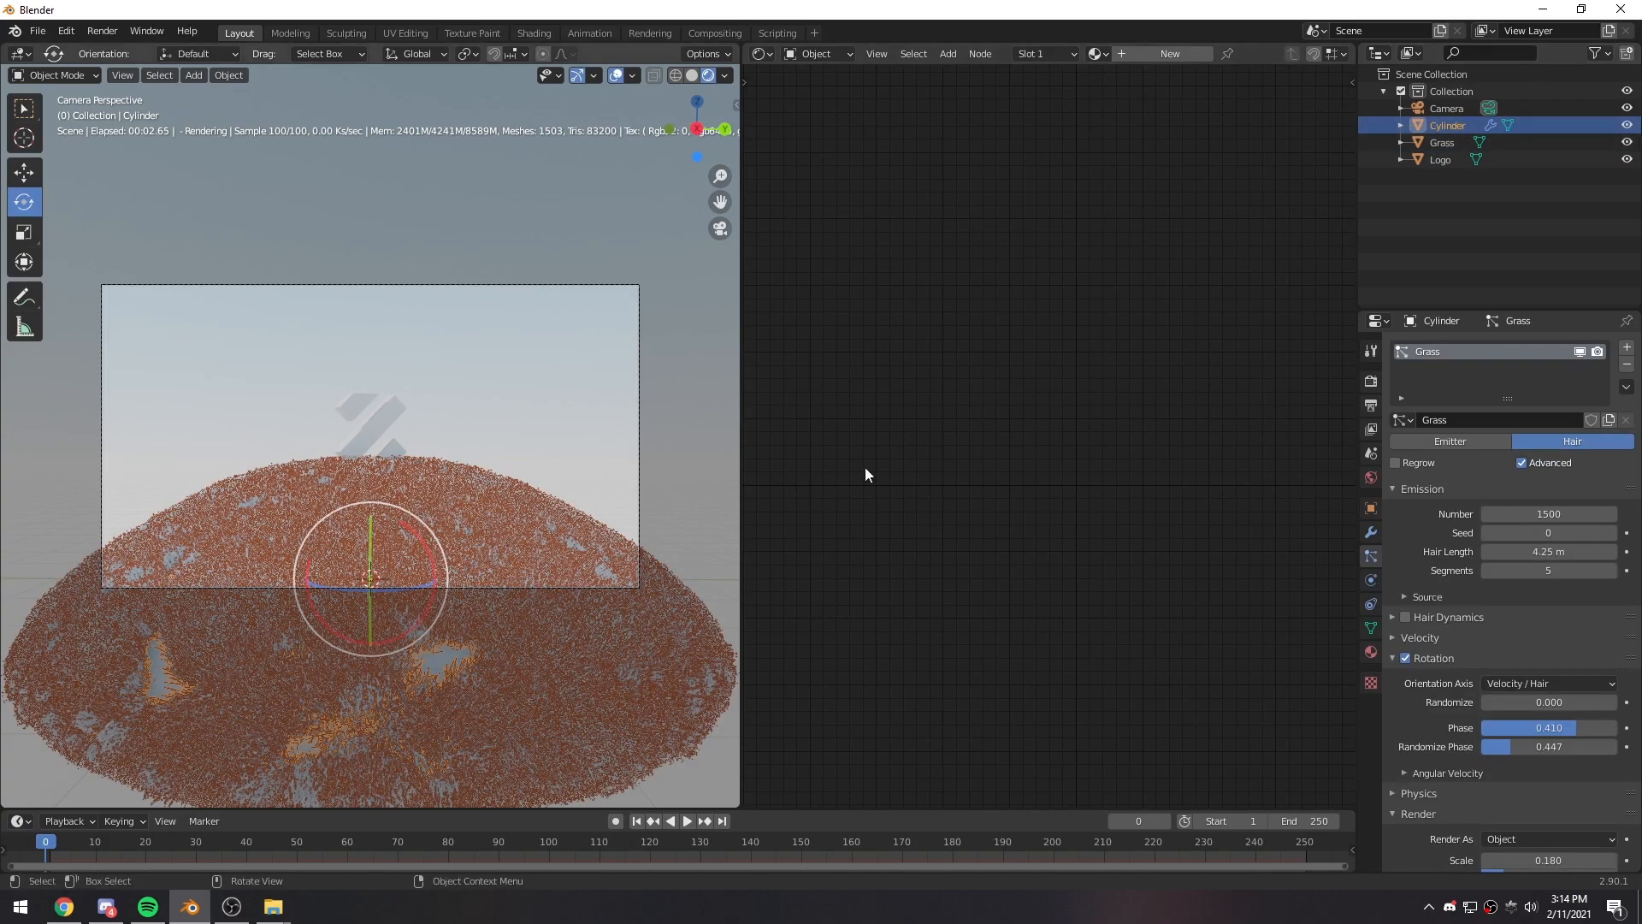
left_click(1449, 143)
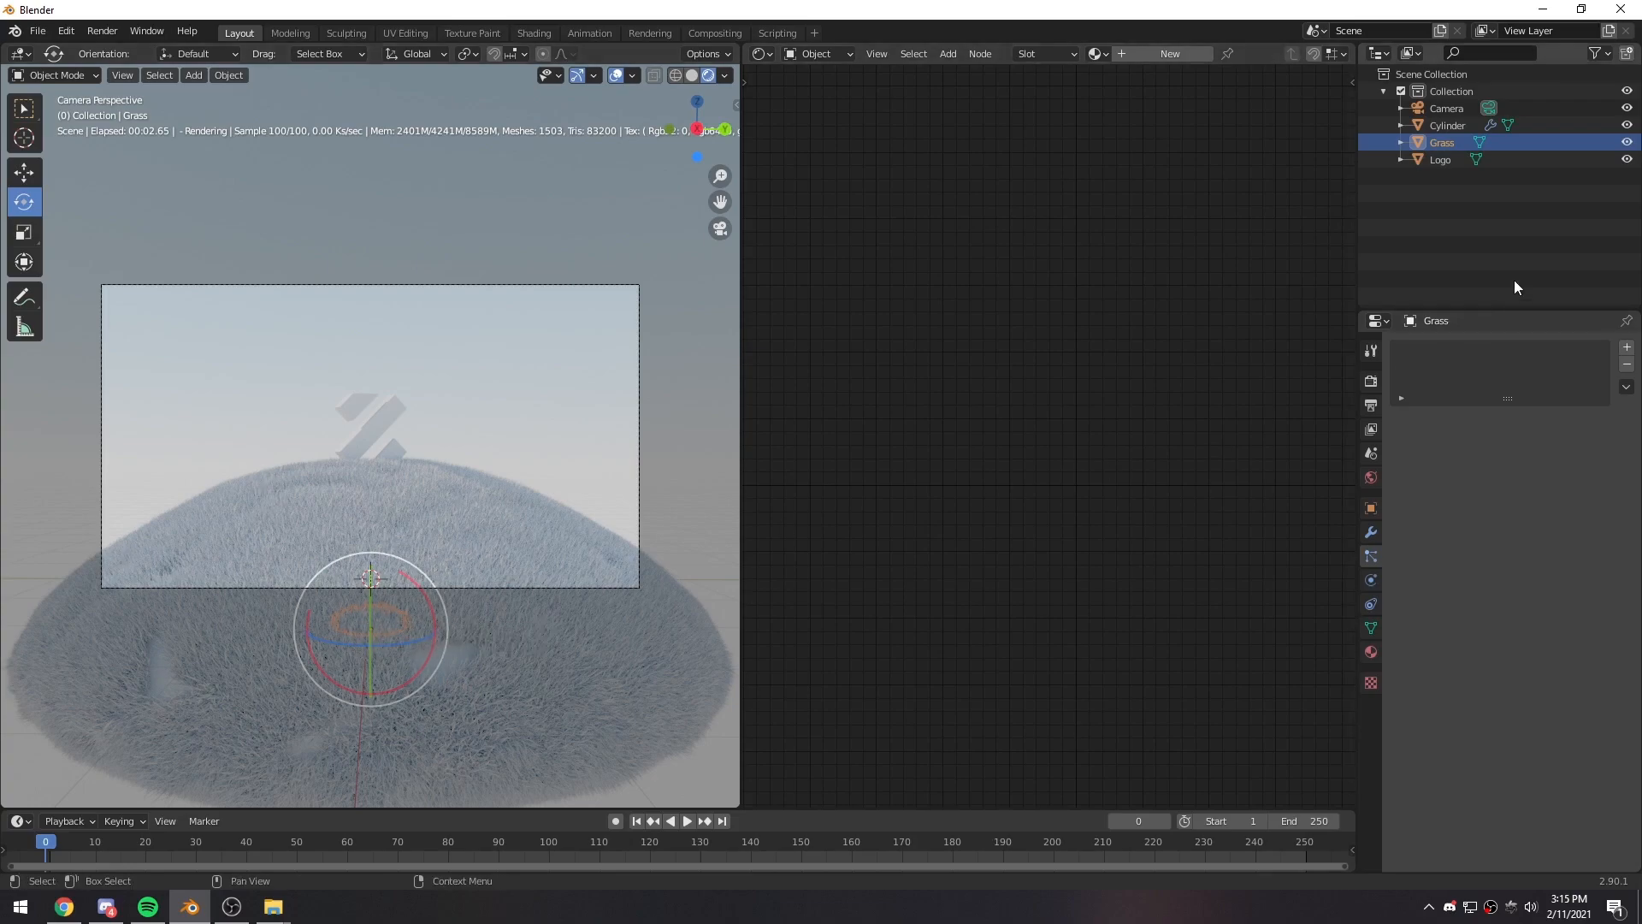
left_click(1098, 54)
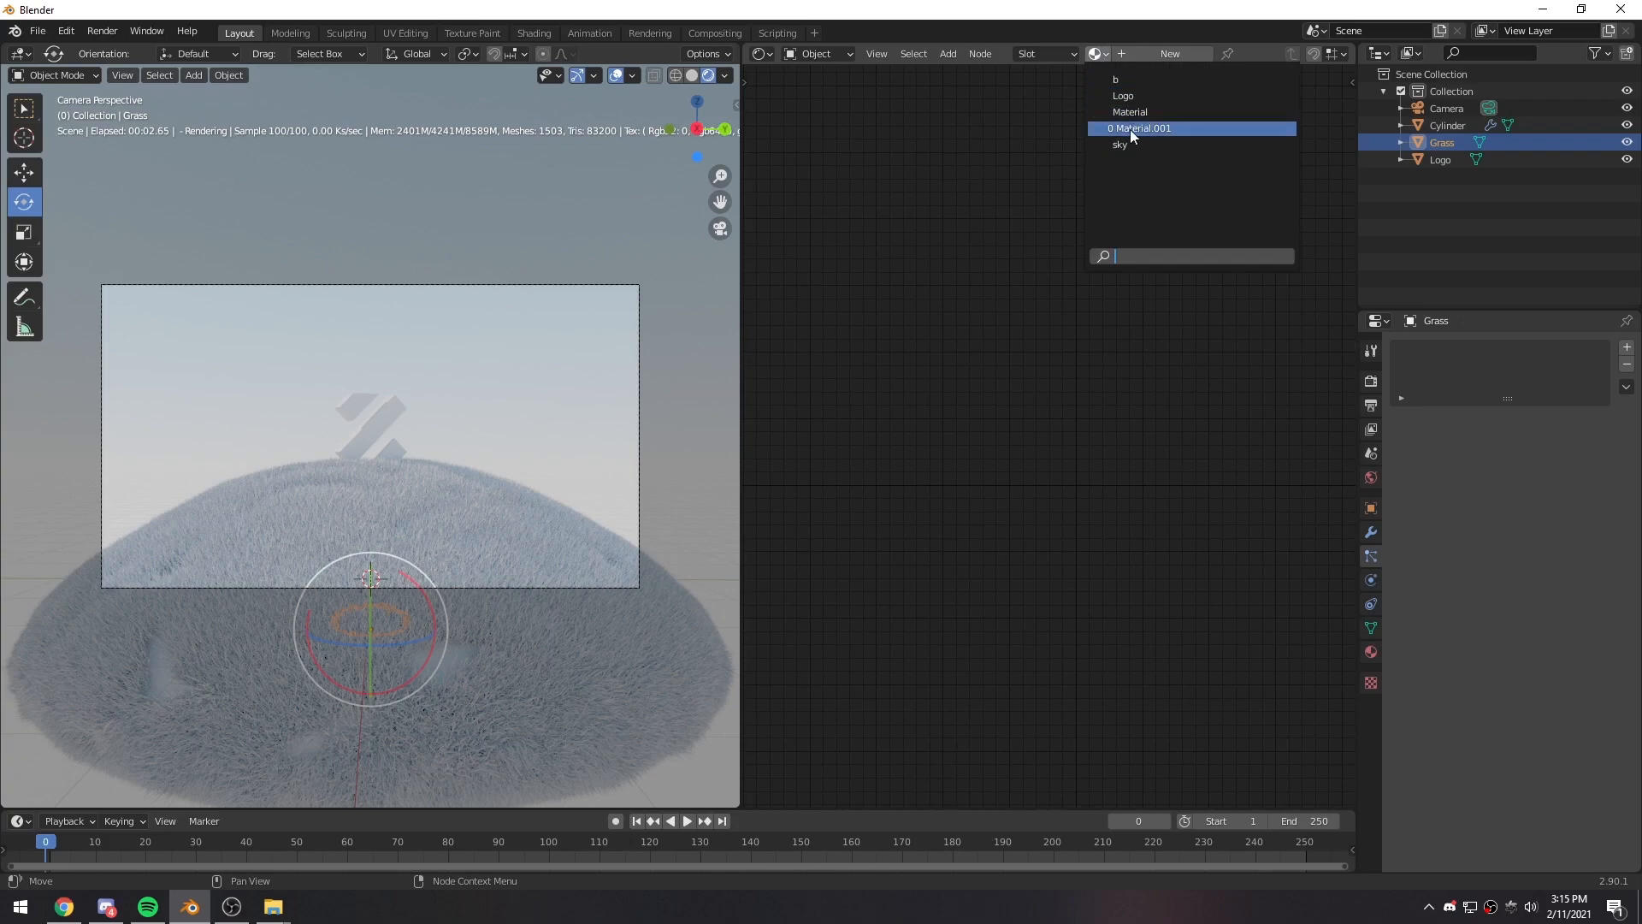
left_click(1131, 130)
left_click(486, 407)
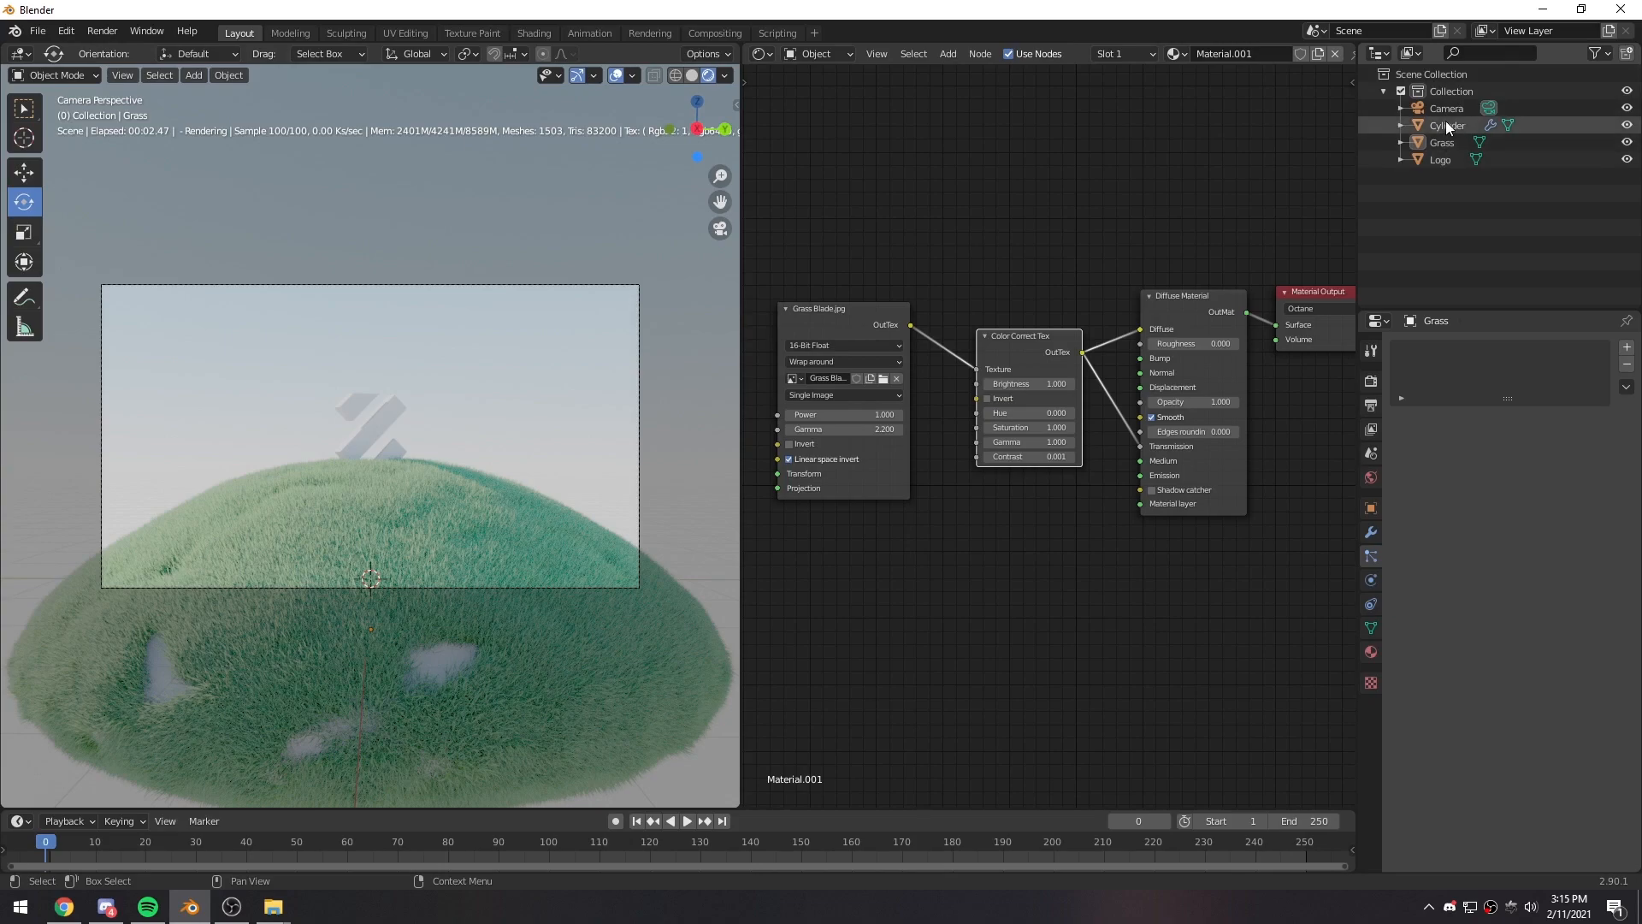
left_click(1441, 142)
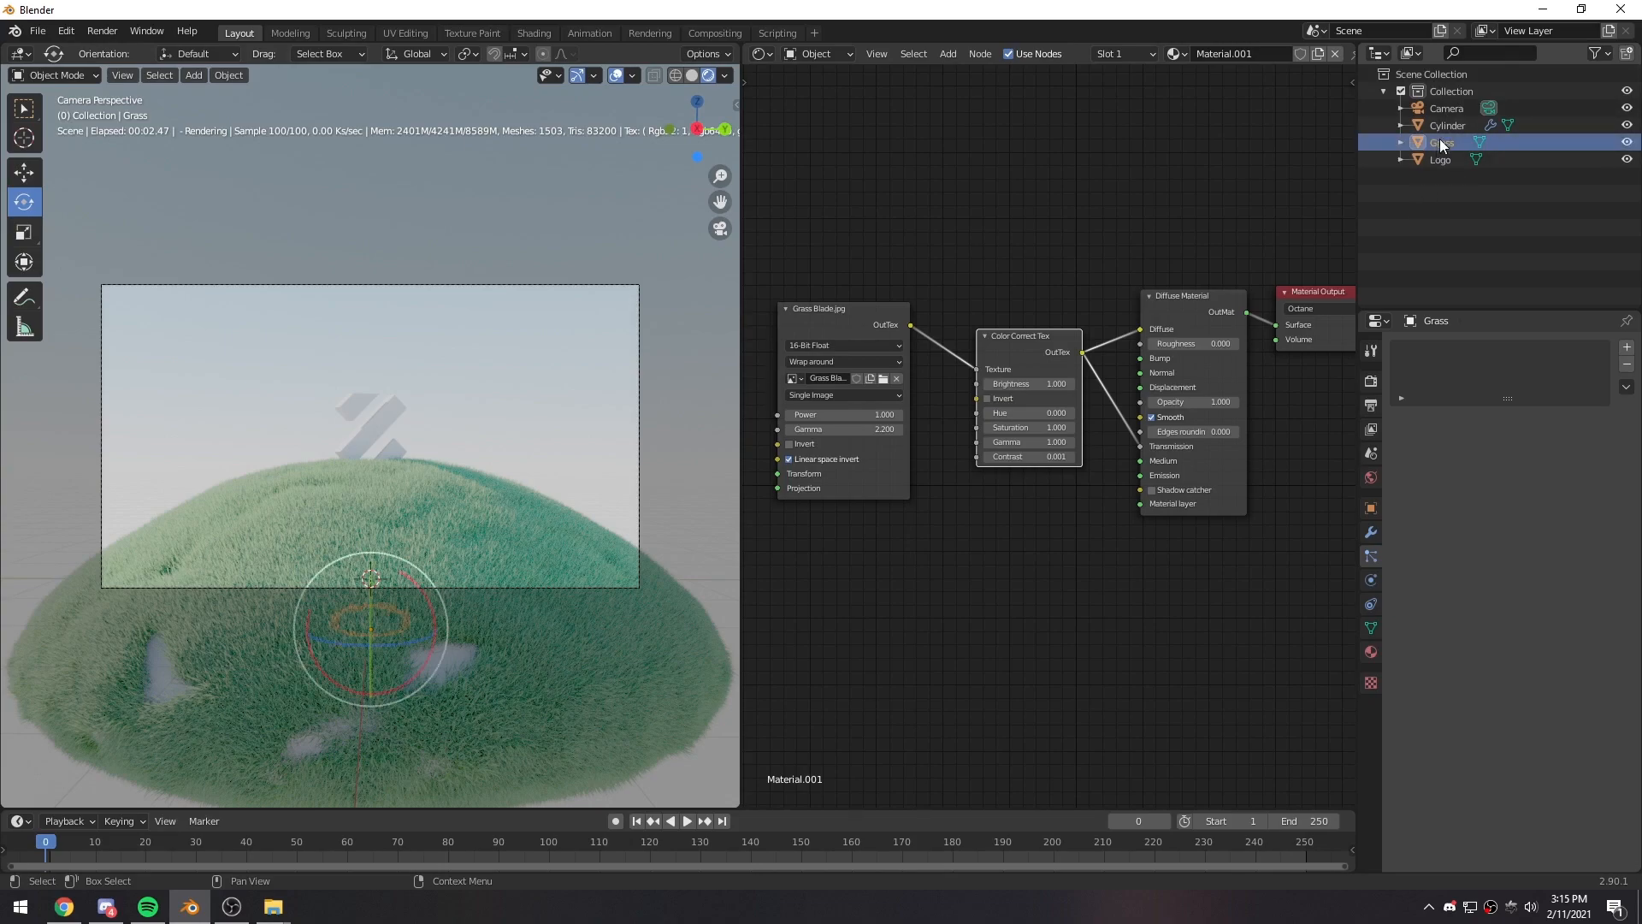
- Enable the Octane Camera Imager (Render Mode) for the scene camera
left_click(1445, 109)
left_click(1411, 599)
scroll(1432, 598, "down", 6)
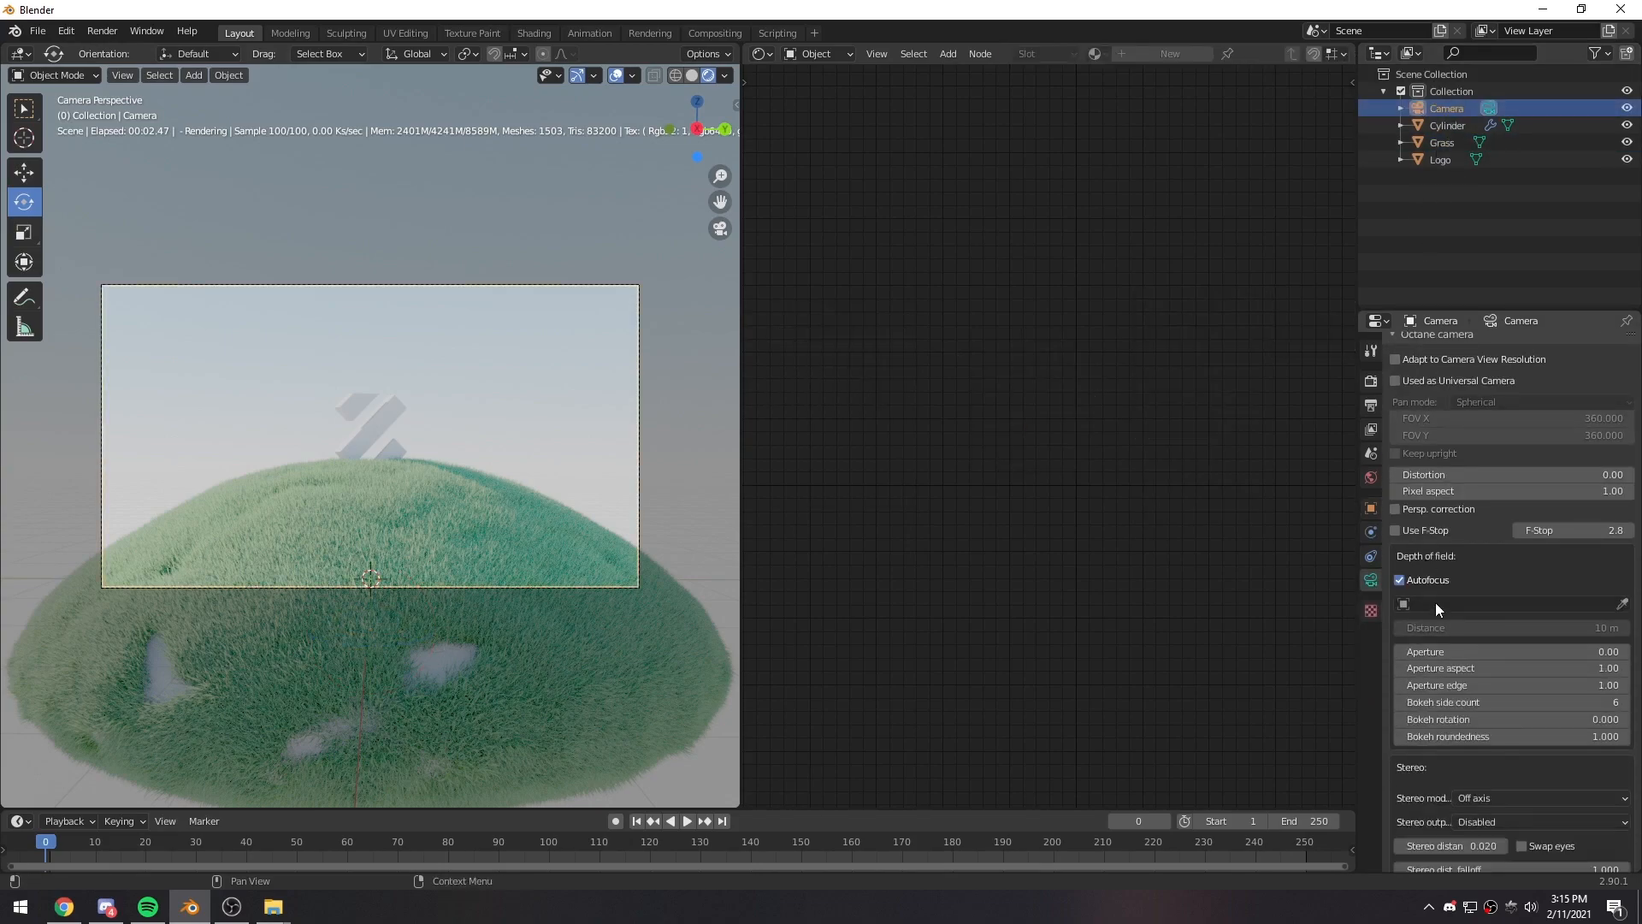
scroll(1444, 633, "down", 5)
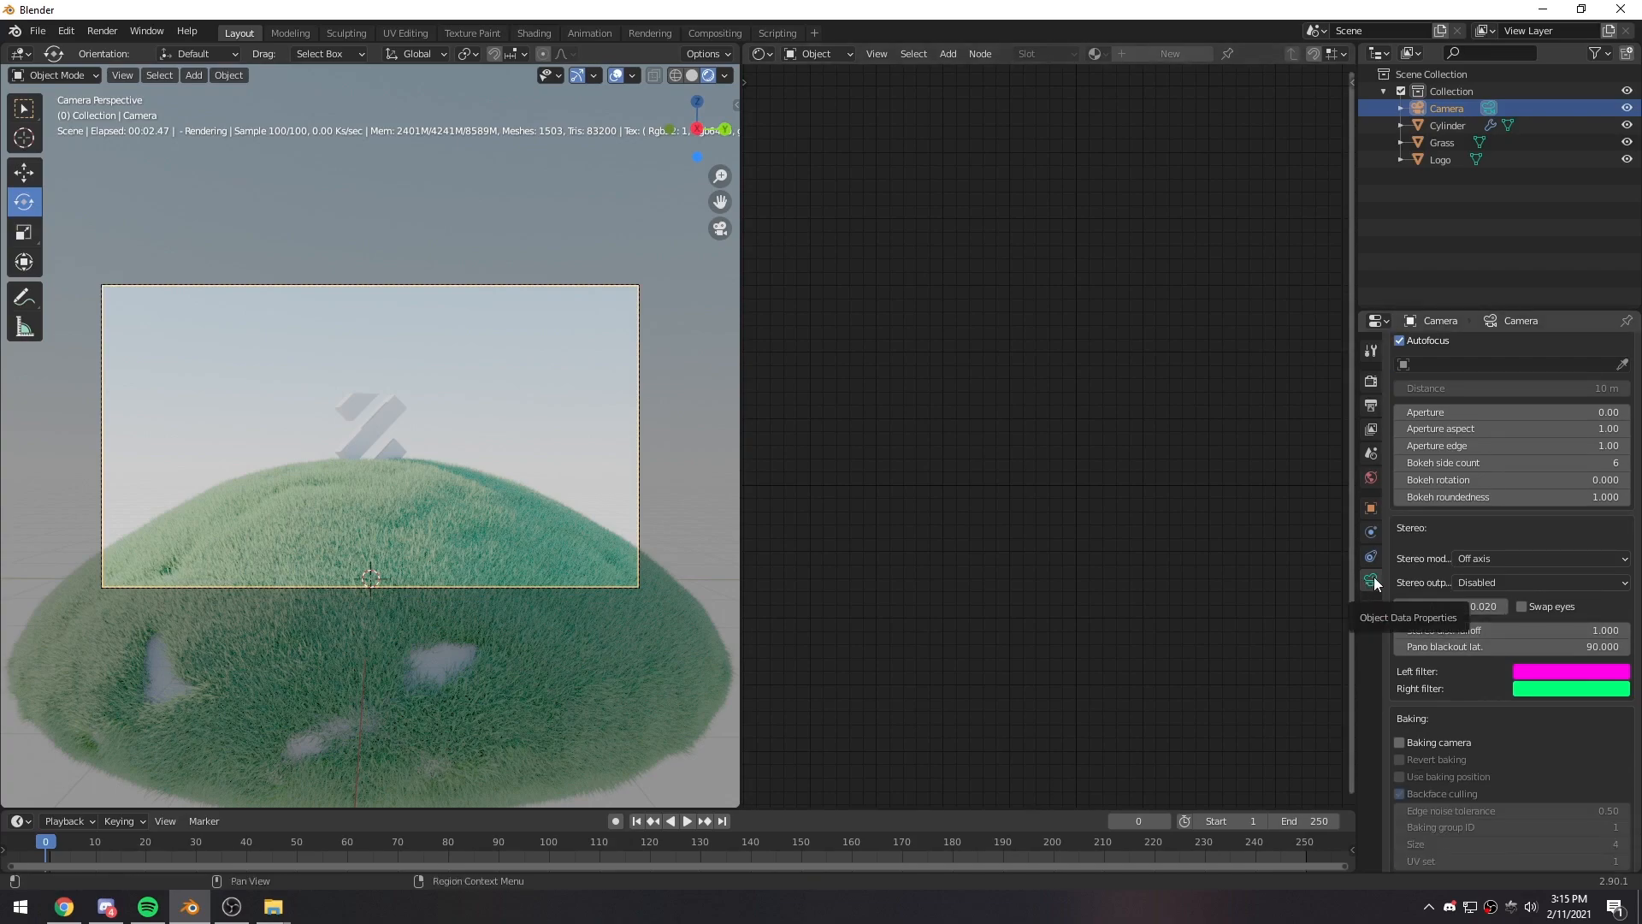
scroll(1463, 630, "down", 13)
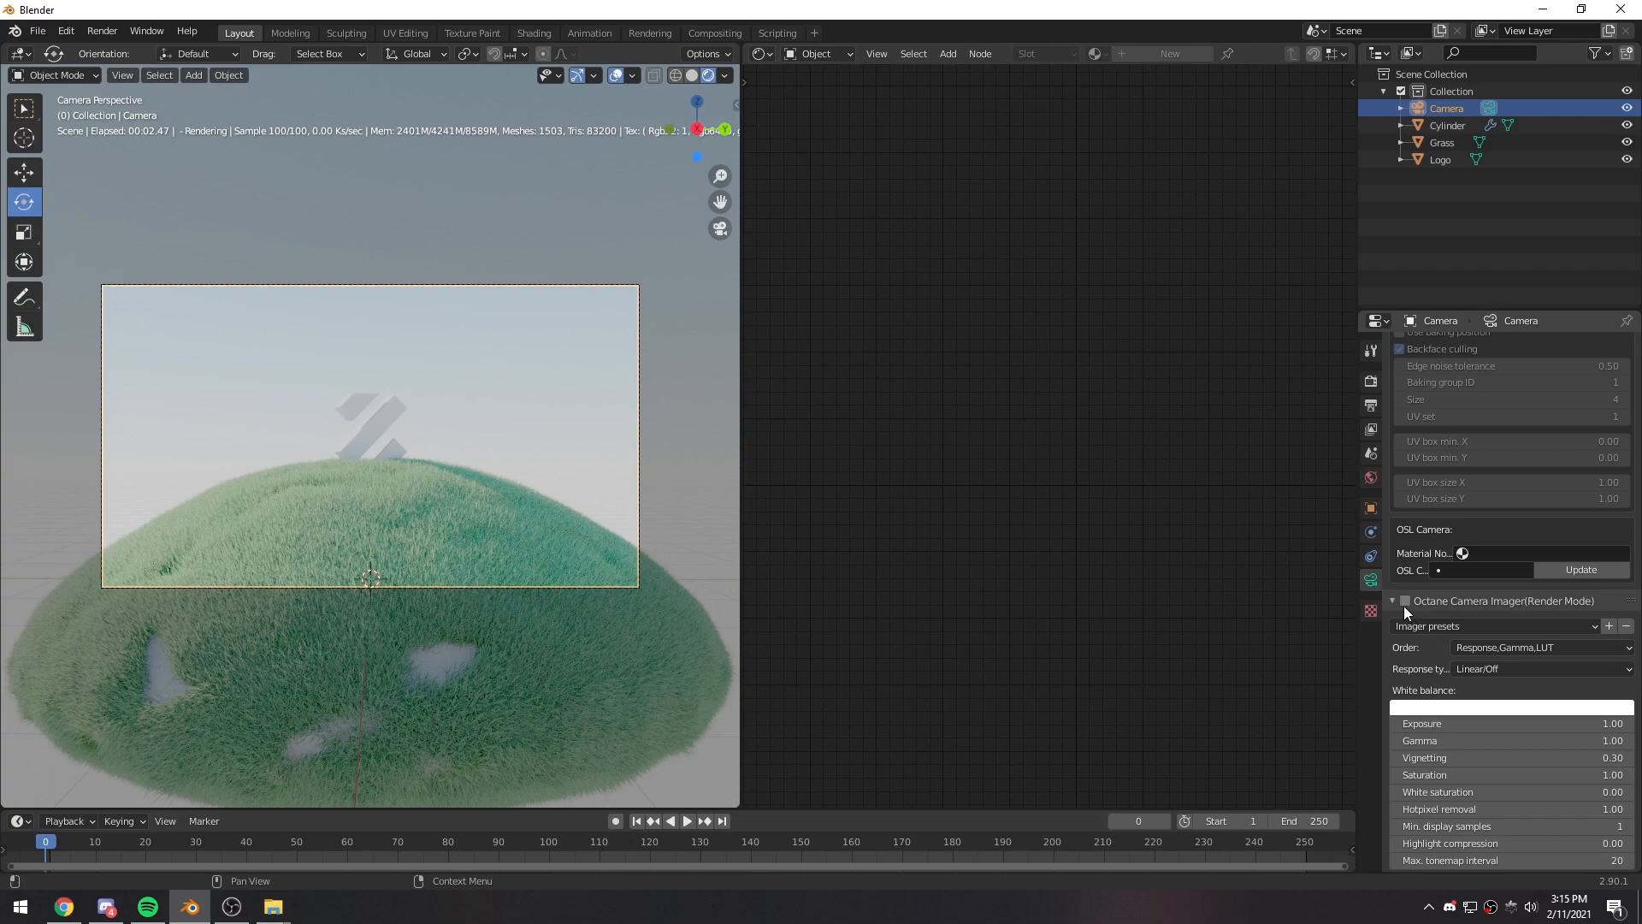
left_click(1404, 602)
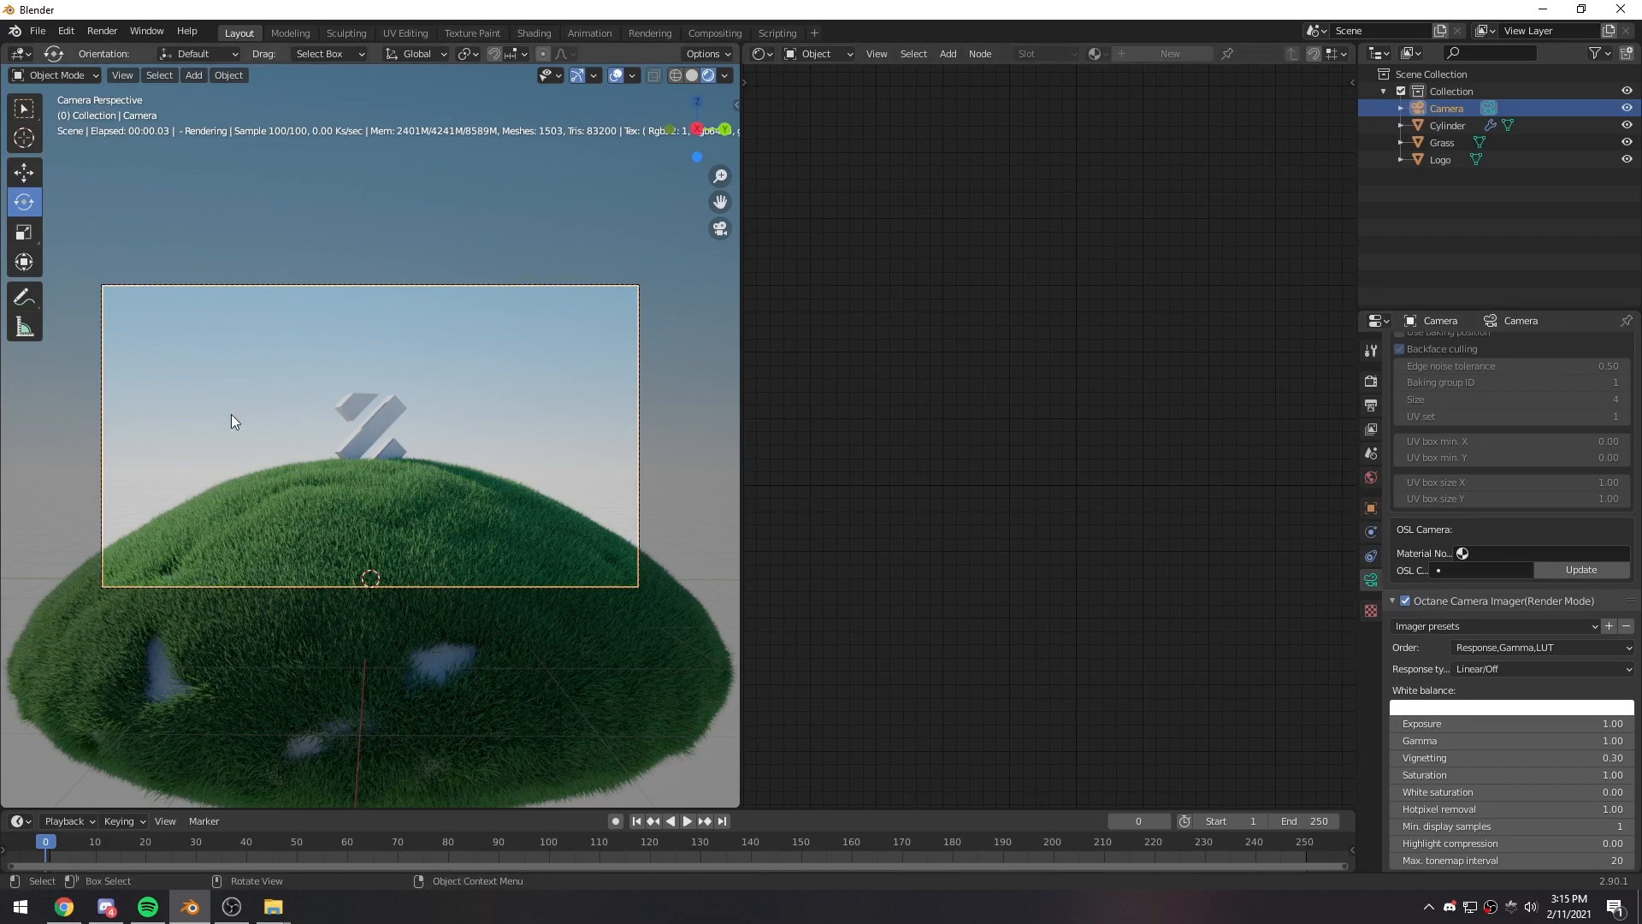
- Set the camera imager's gamma to 0.90 and check the logo and grass up close
scroll(1466, 673, "down", 4)
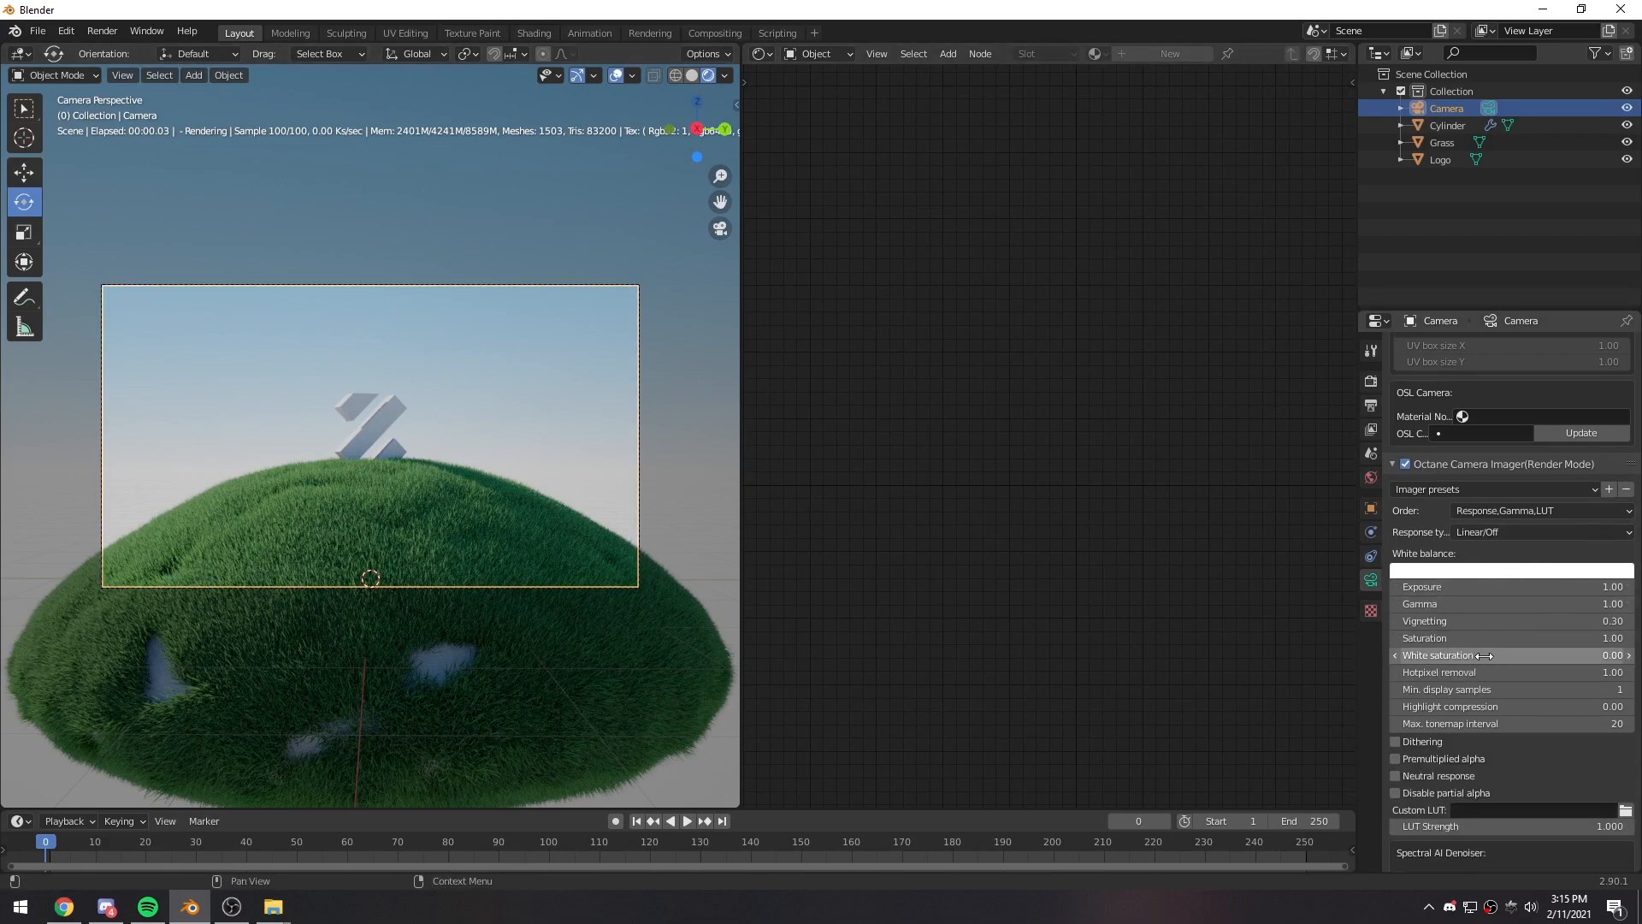
left_click(1396, 605)
left_click(1594, 606)
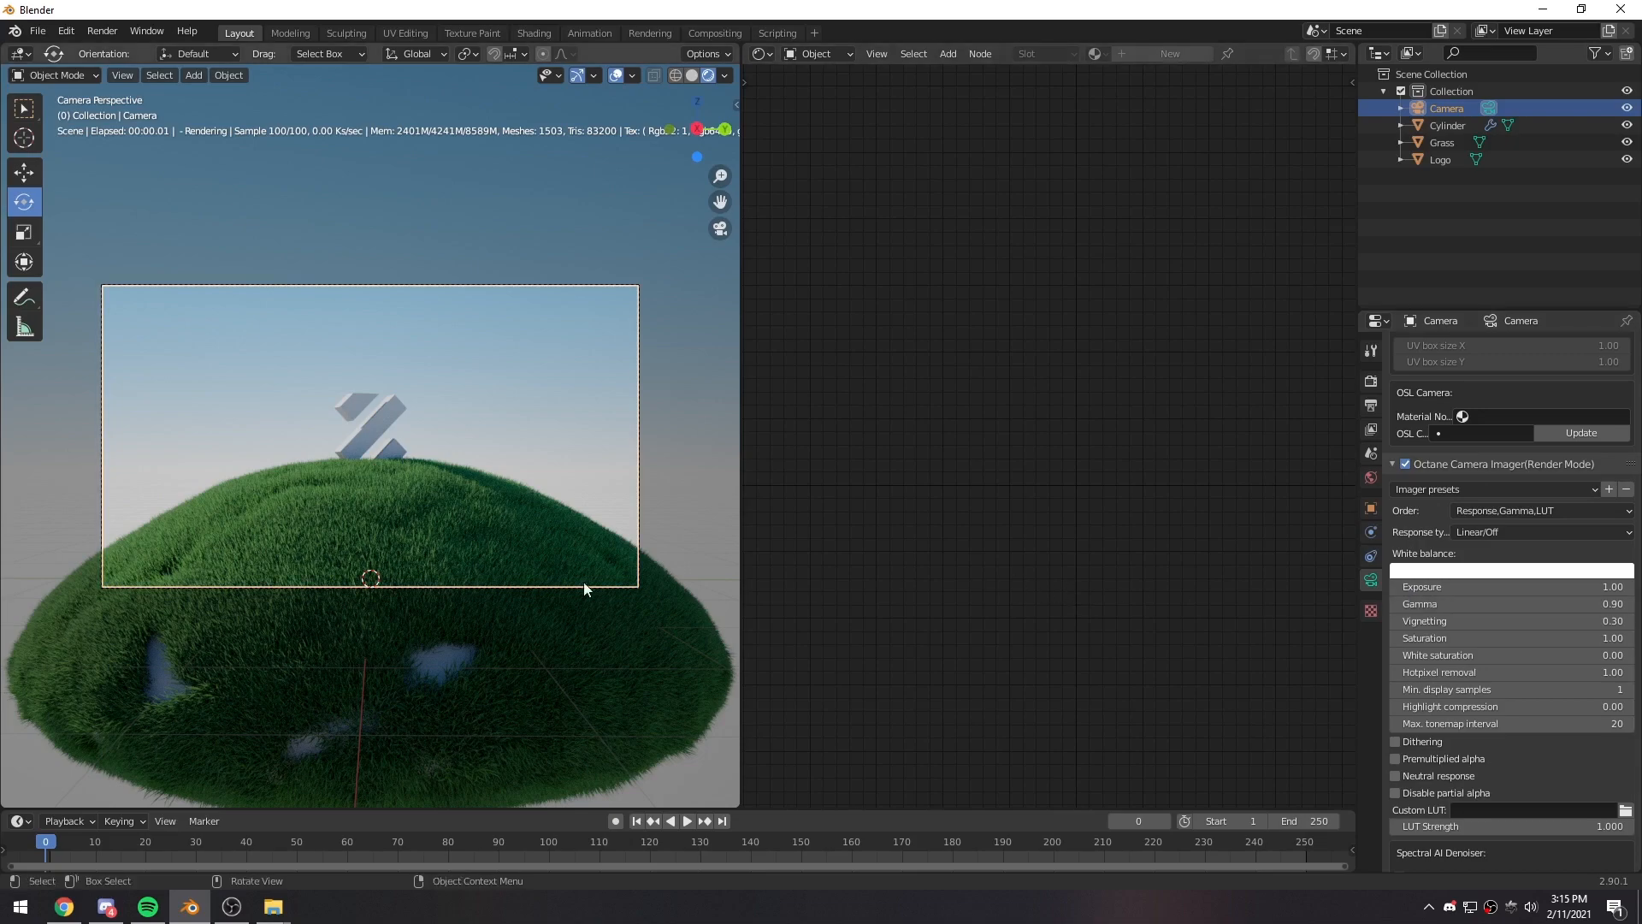
key("Return")
left_click(1624, 605)
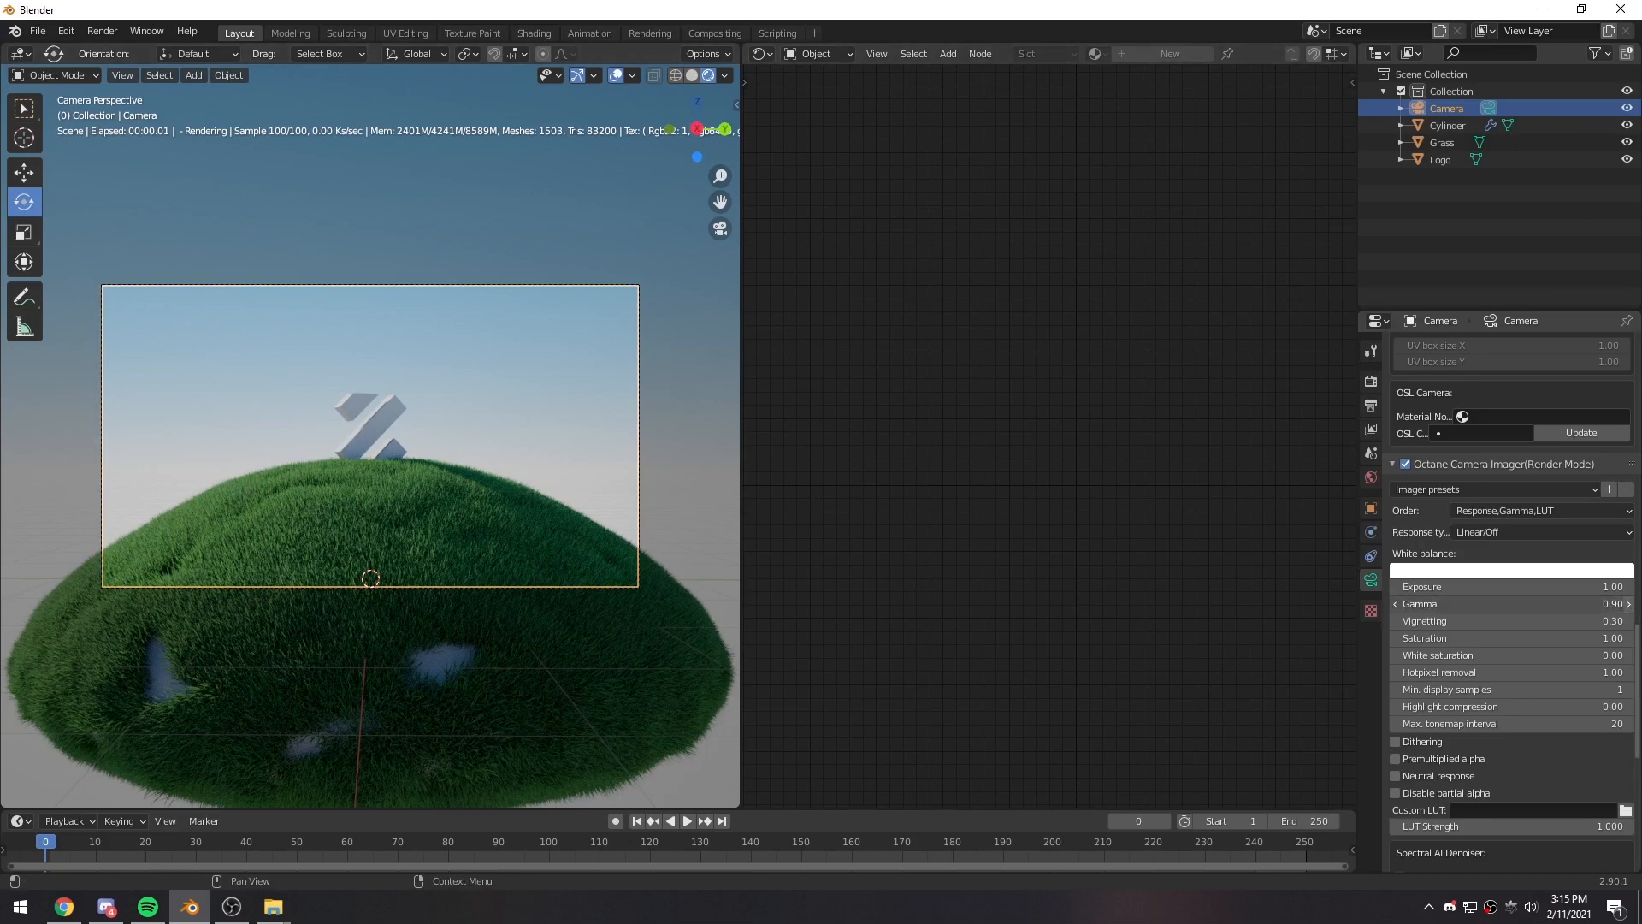
left_click(1397, 603)
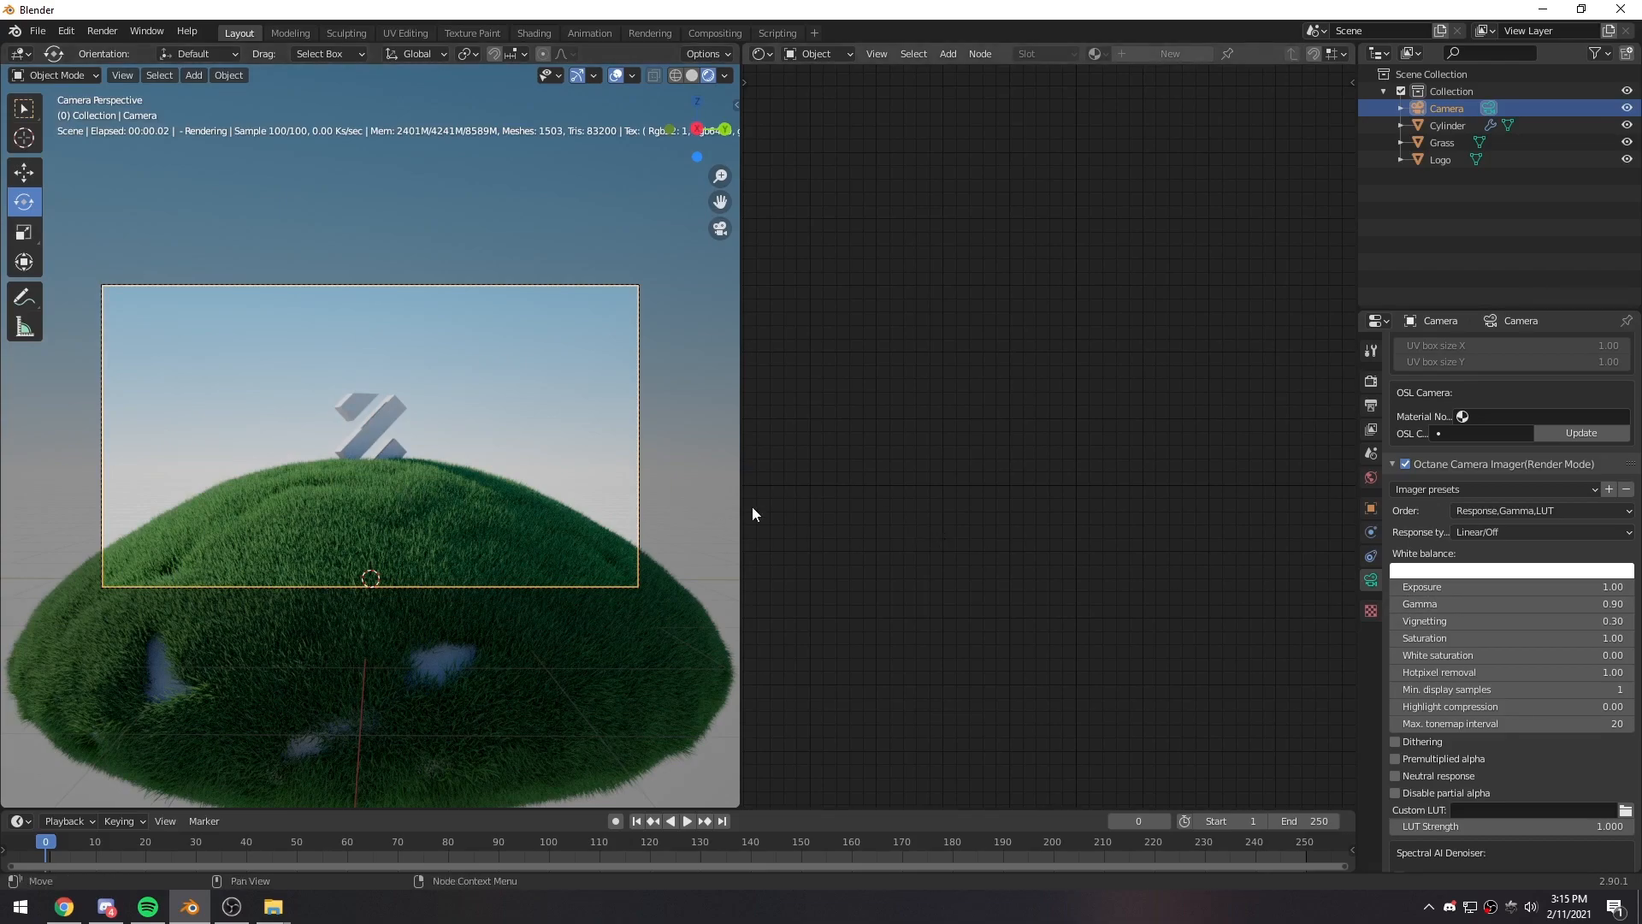
scroll(376, 445, "up", 5)
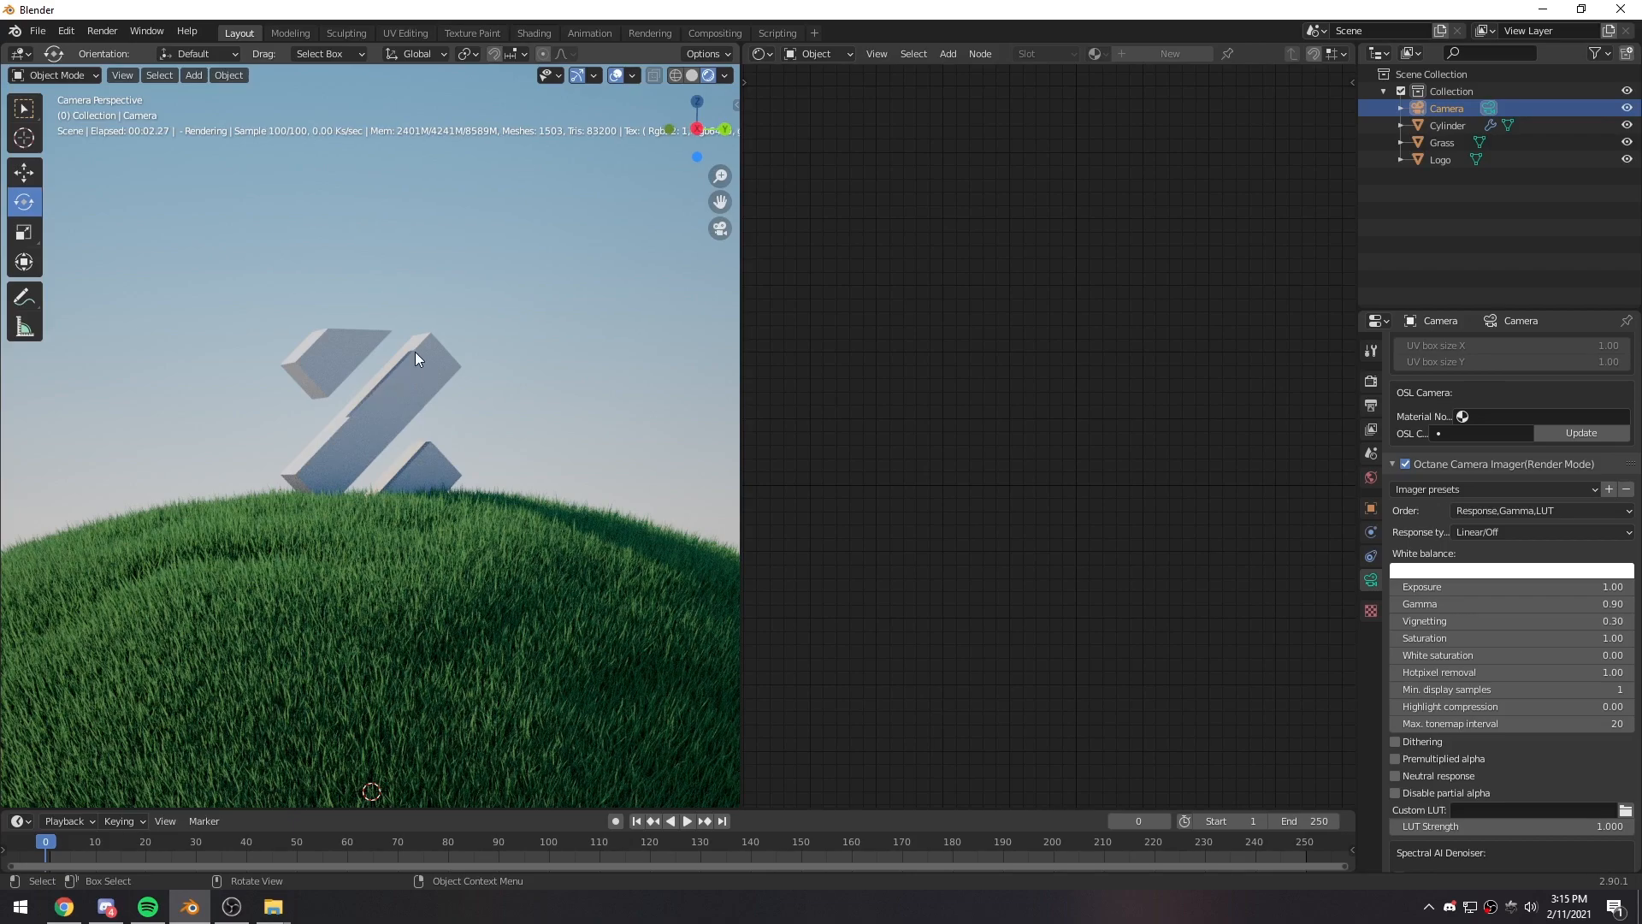
scroll(469, 447, "down", 4)
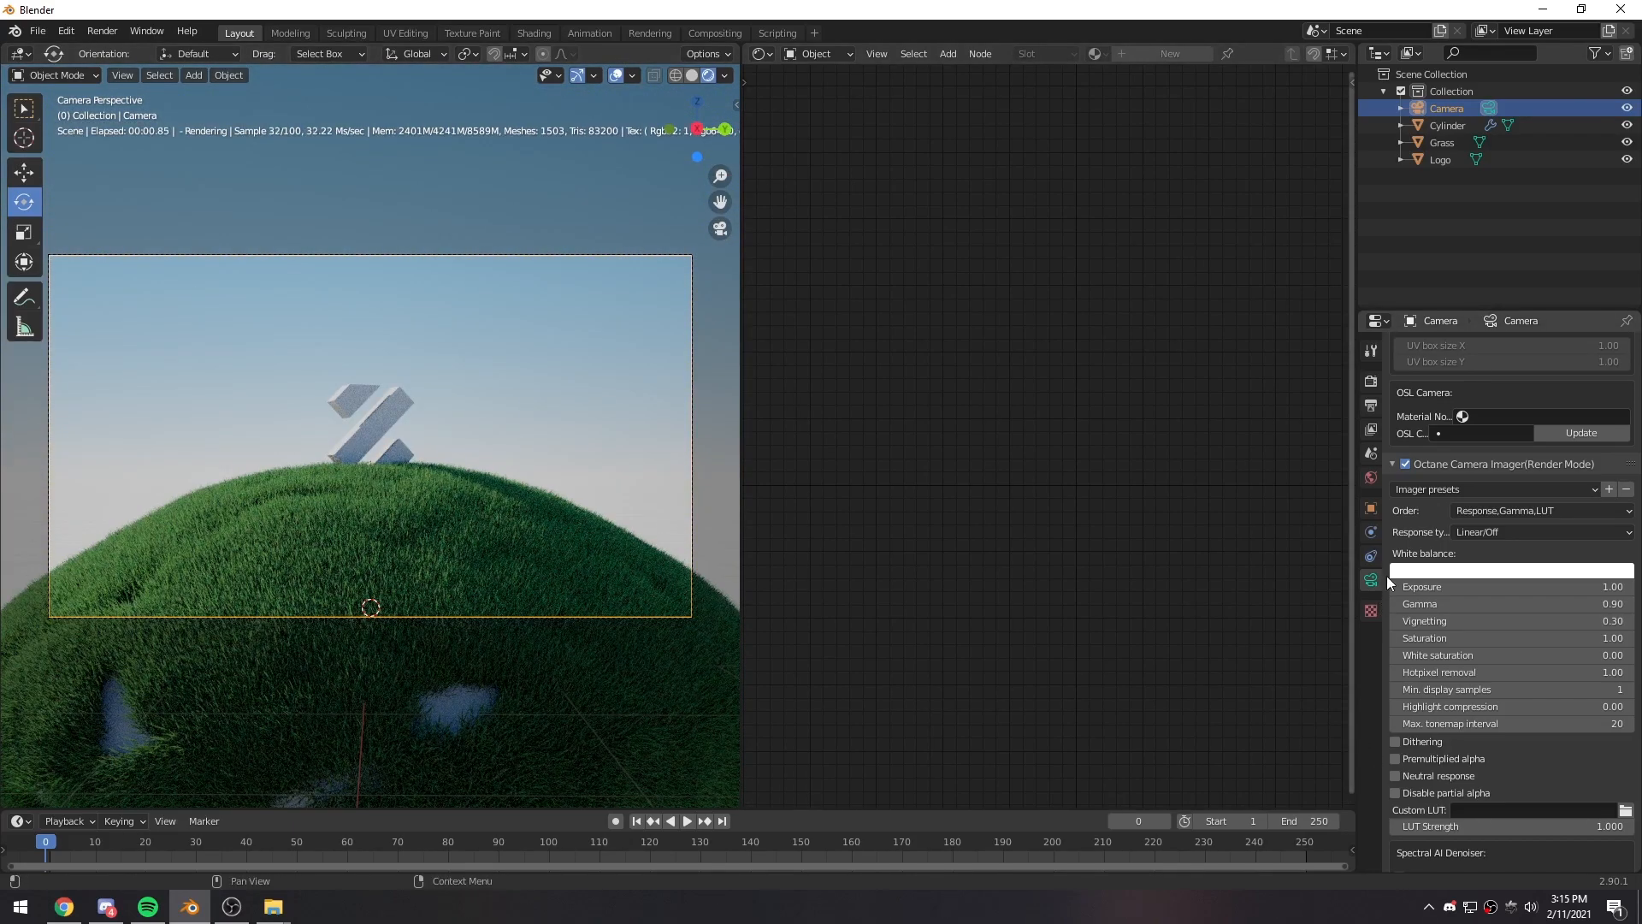
- Set the north offset of the world's daylight environment to 0.1
left_click(1372, 479)
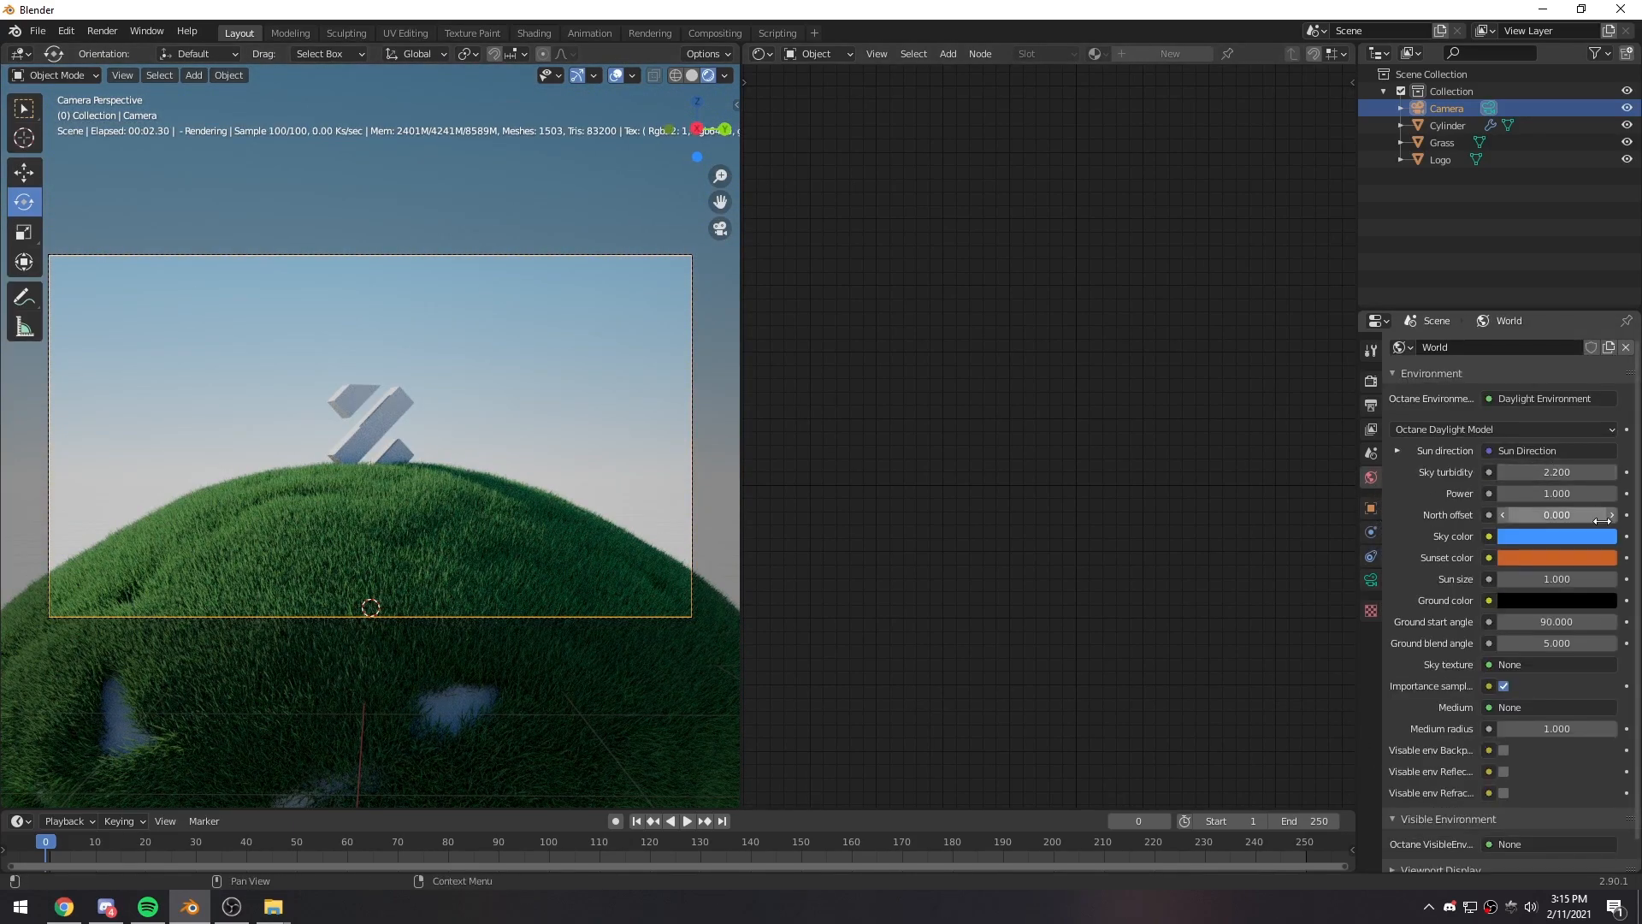
left_click(1501, 515)
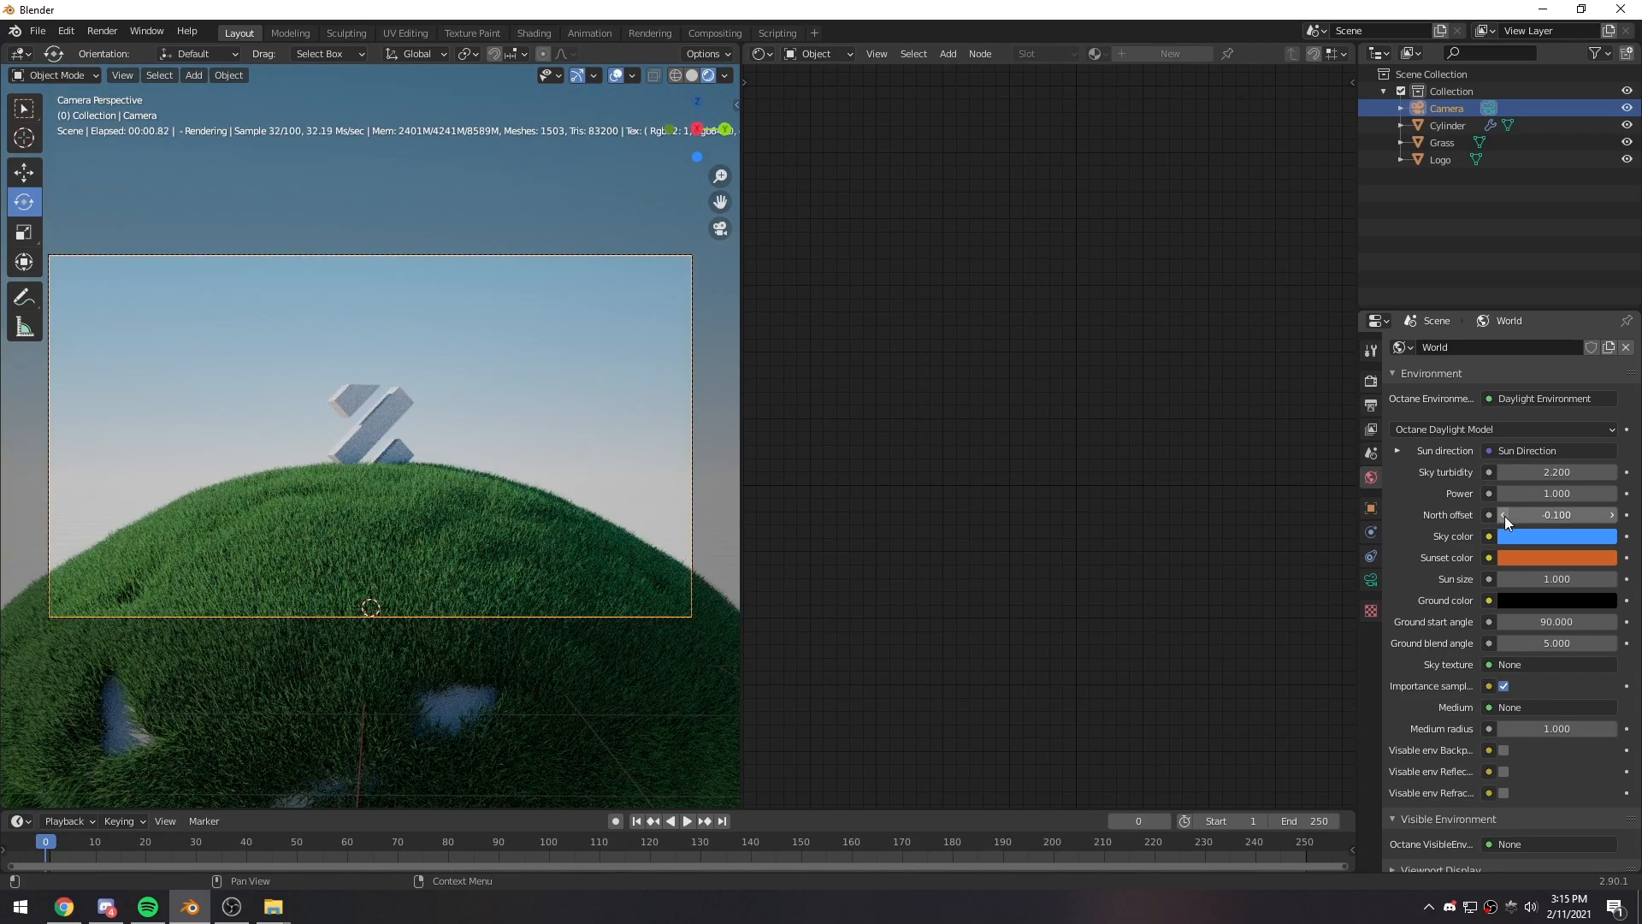
left_click(1612, 515)
left_click(1612, 515)
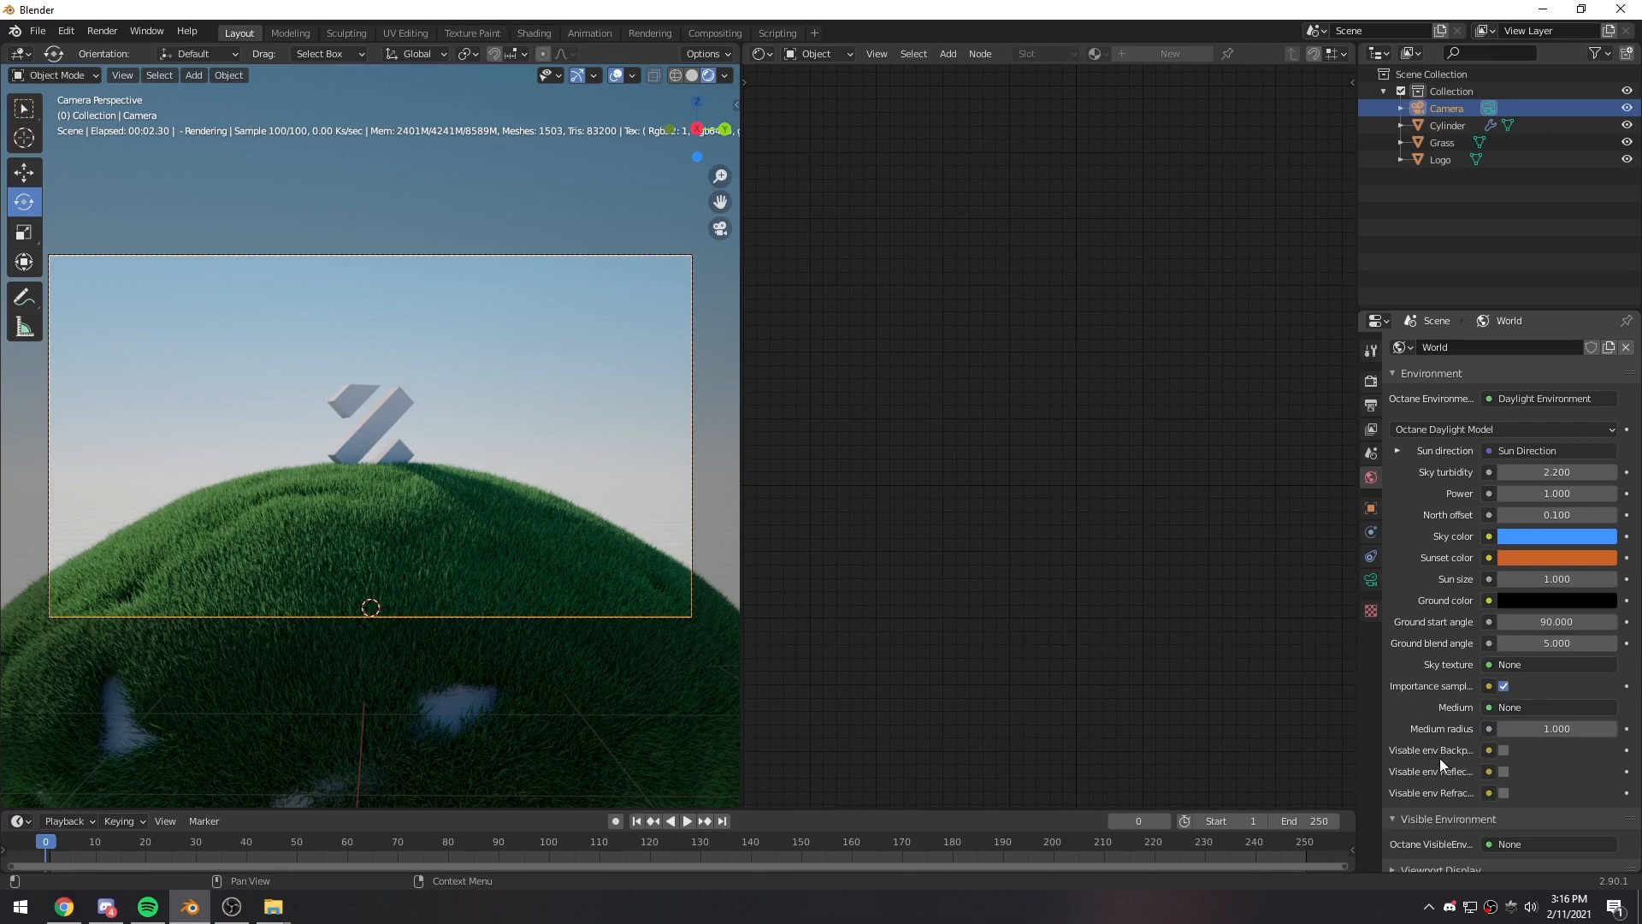
- Set the sun direction's local time to 12.7 and the daylight north offset to 0.2, leaving nothing selected
left_click(1408, 450)
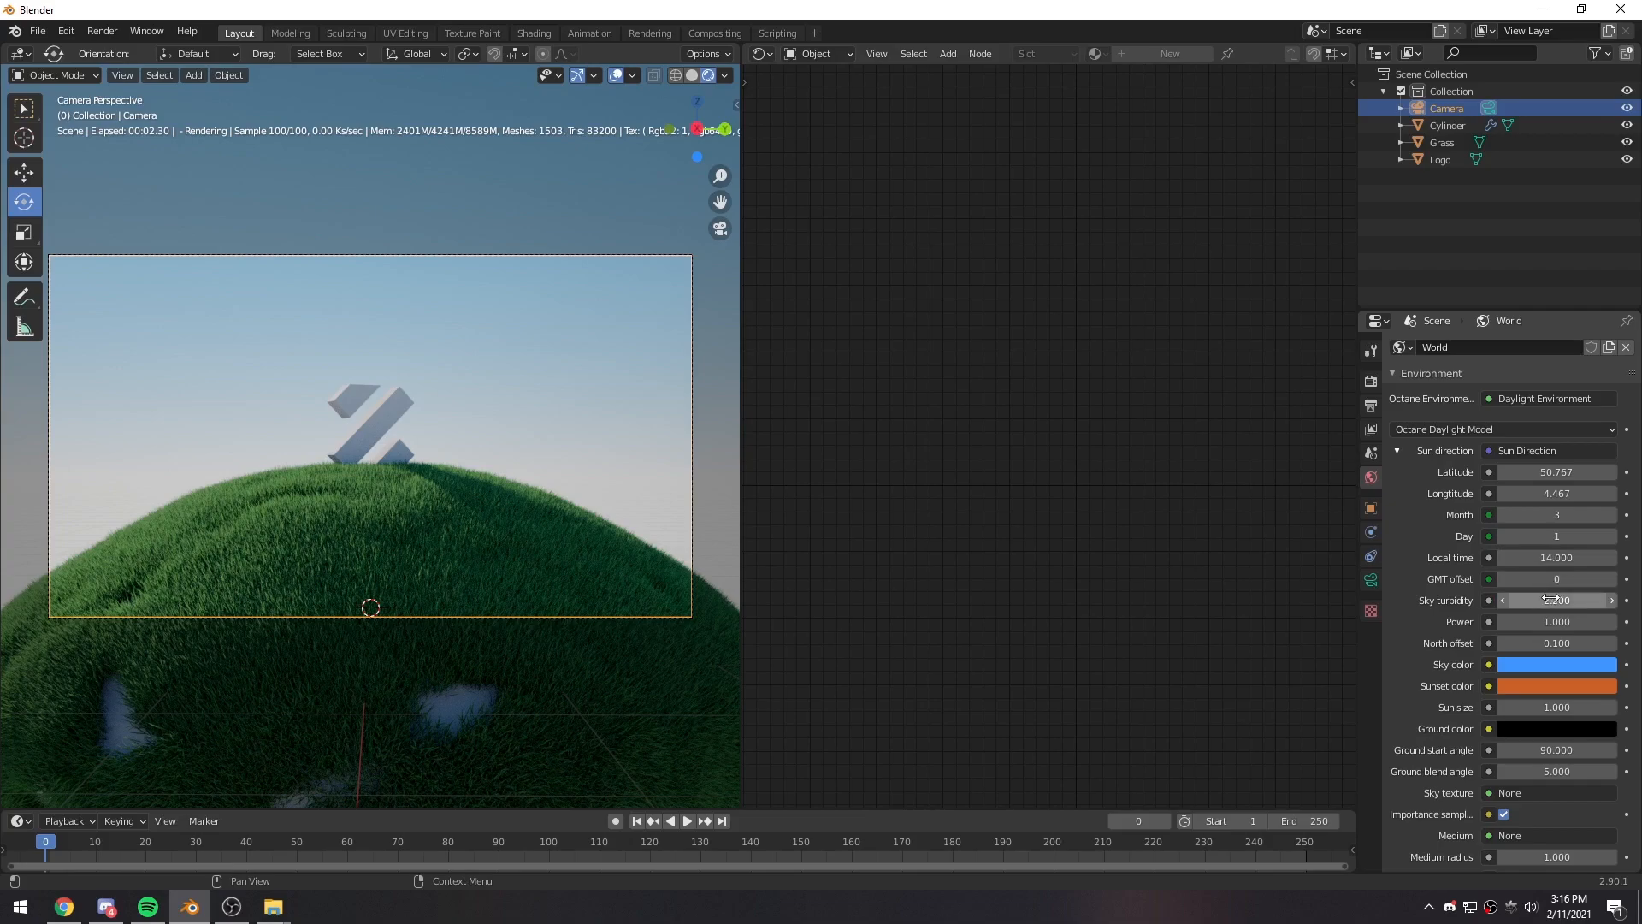
left_click_drag(1557, 558, 1531, 557)
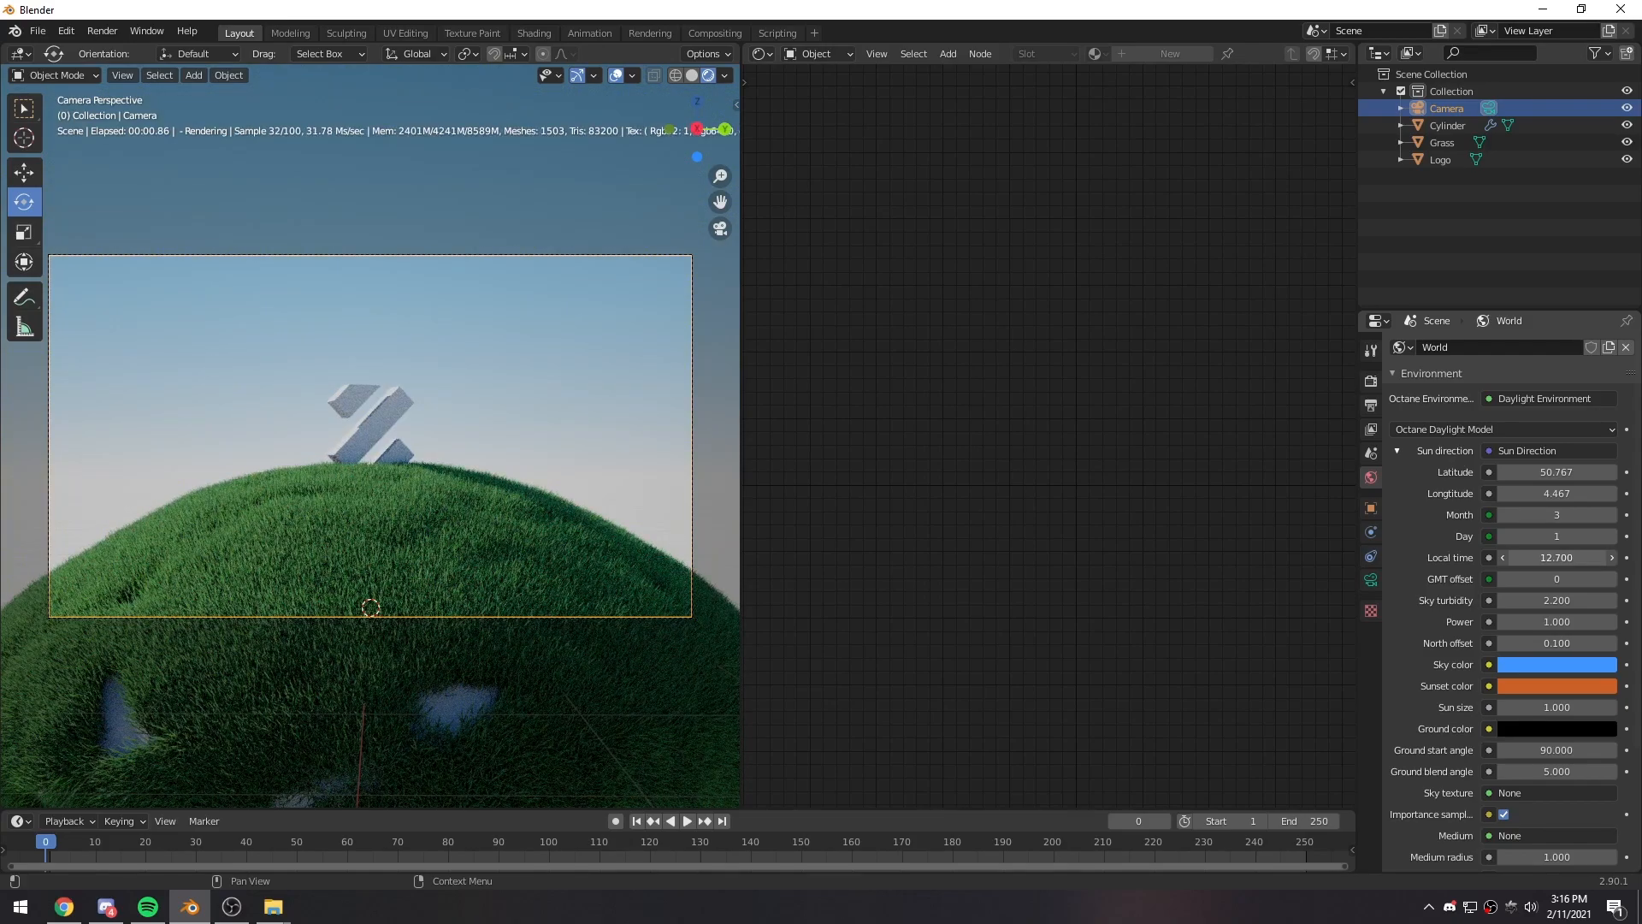
left_click(1399, 452)
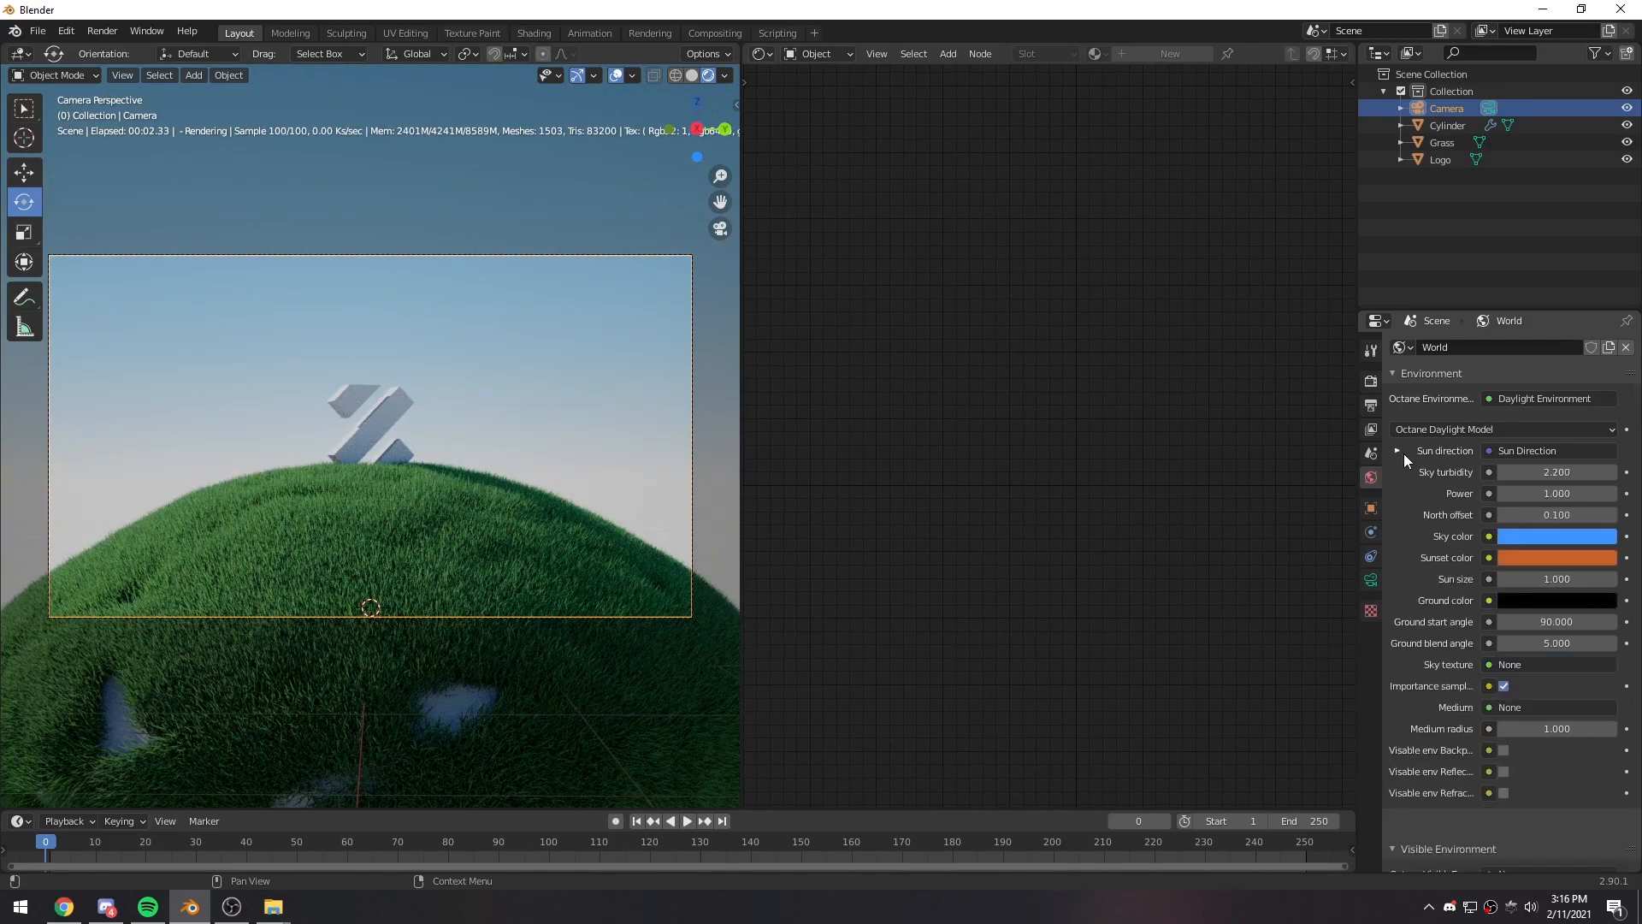
left_click(1502, 515)
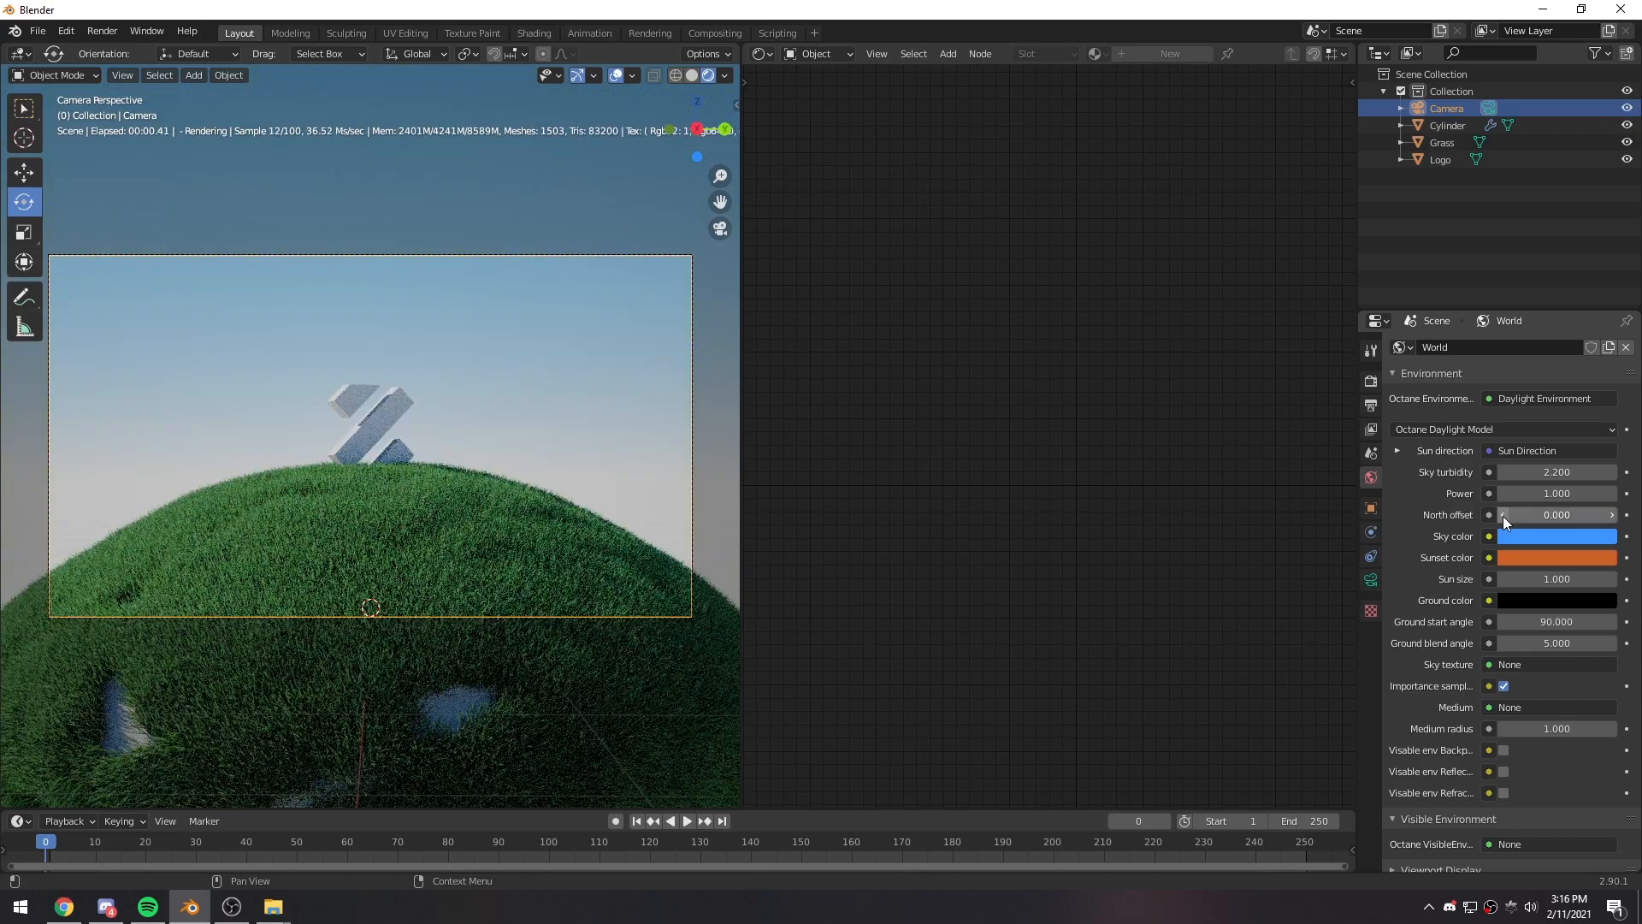
left_click(1613, 516)
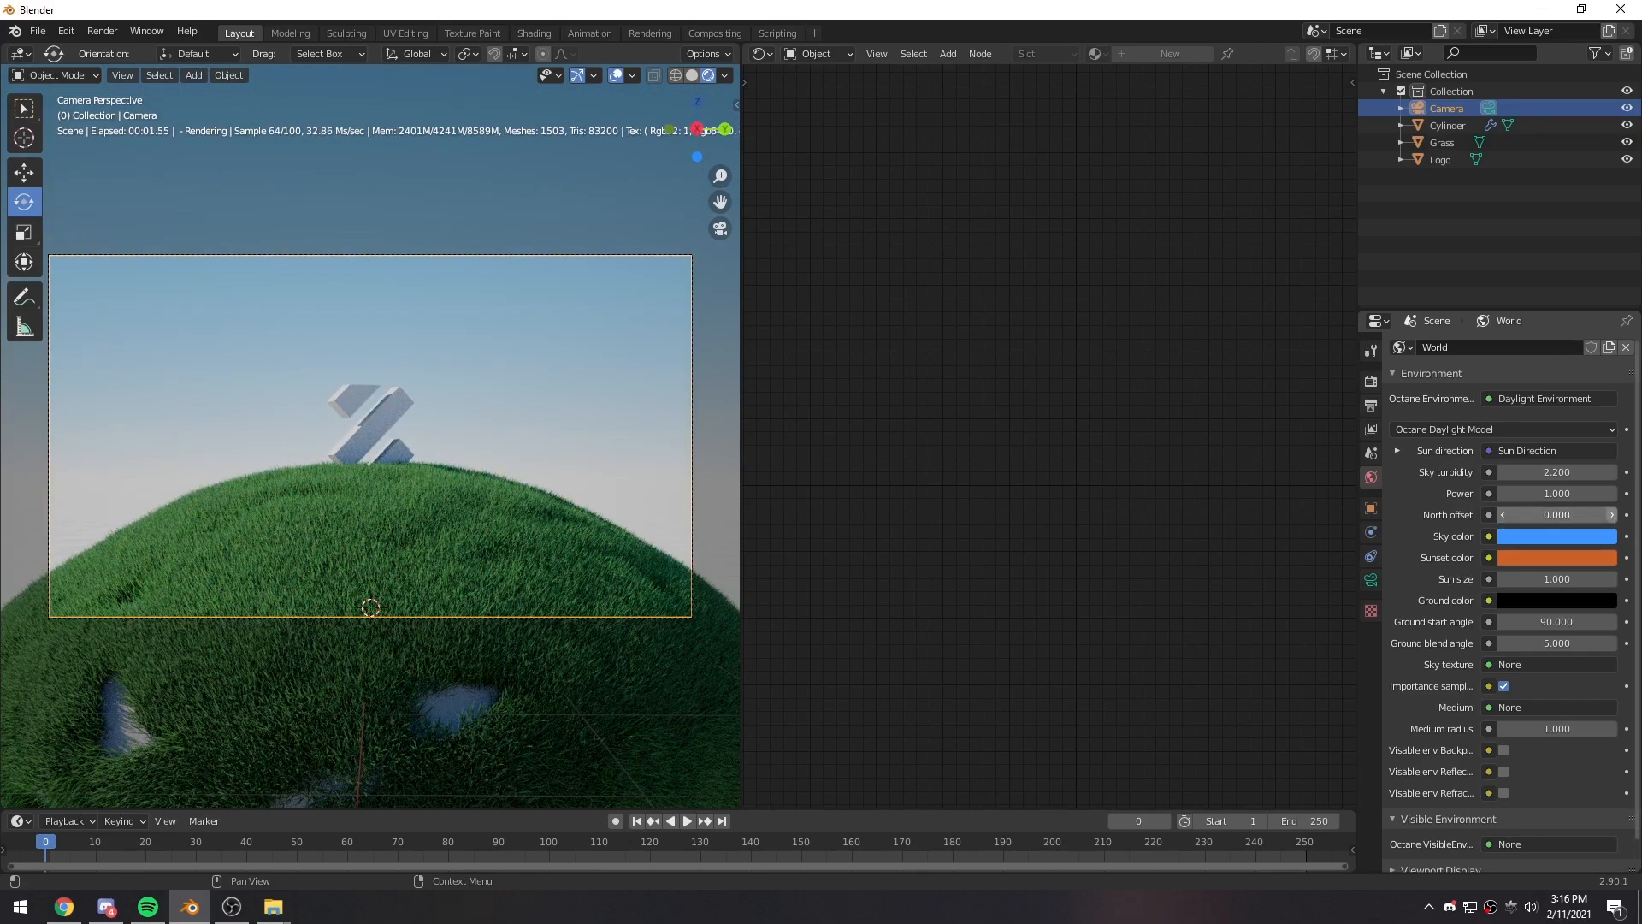
left_click(1613, 515)
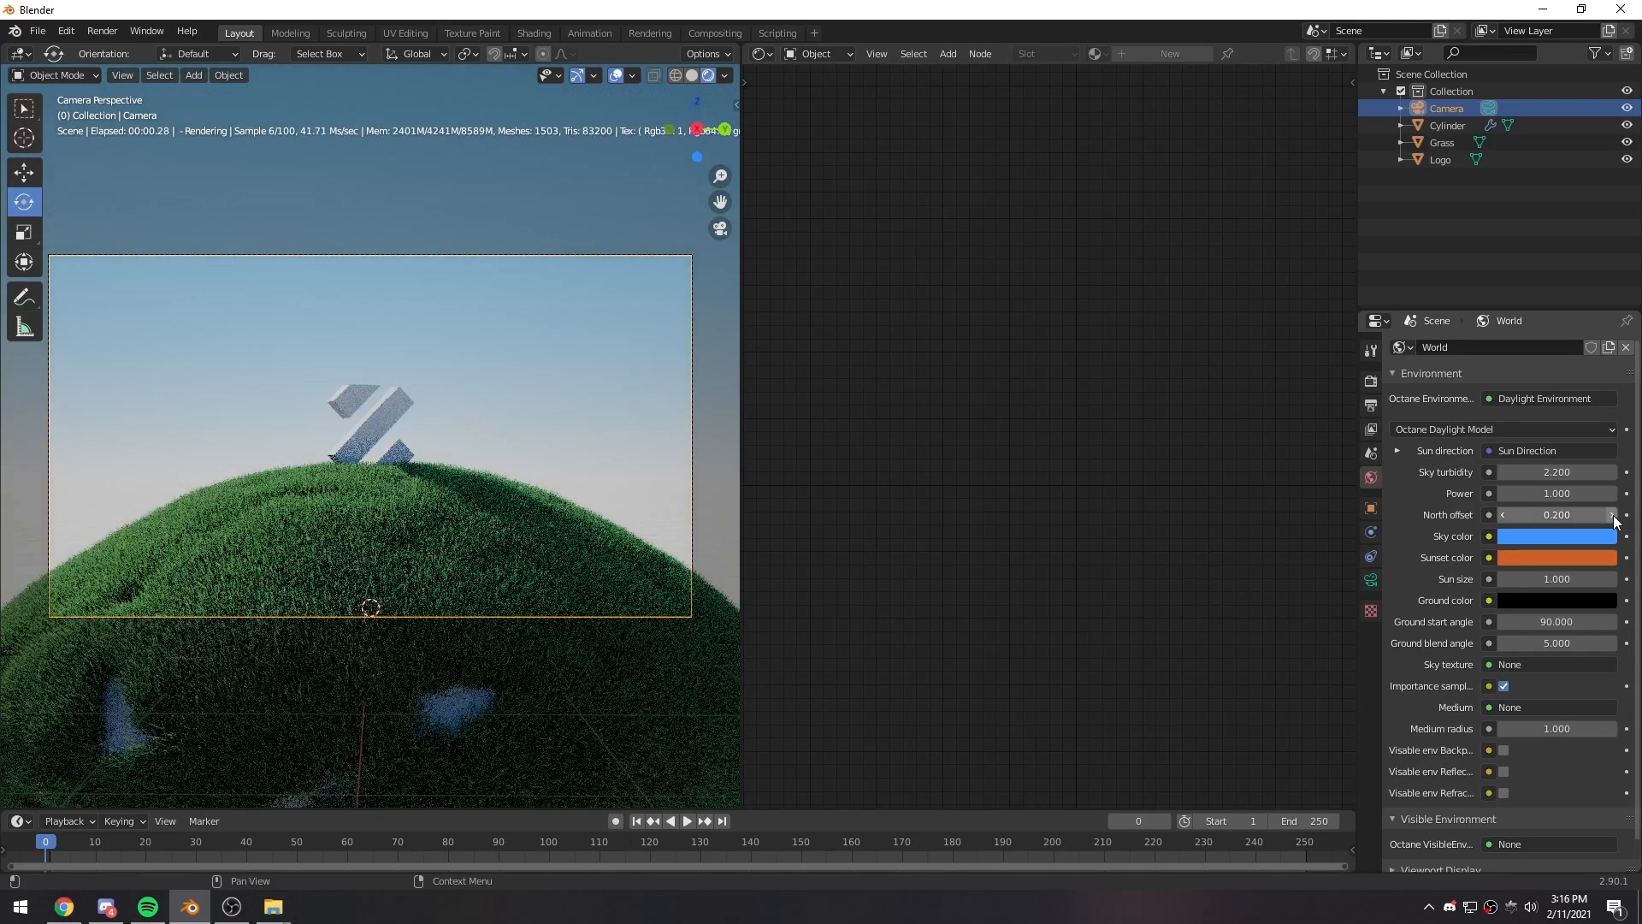
left_click(582, 384)
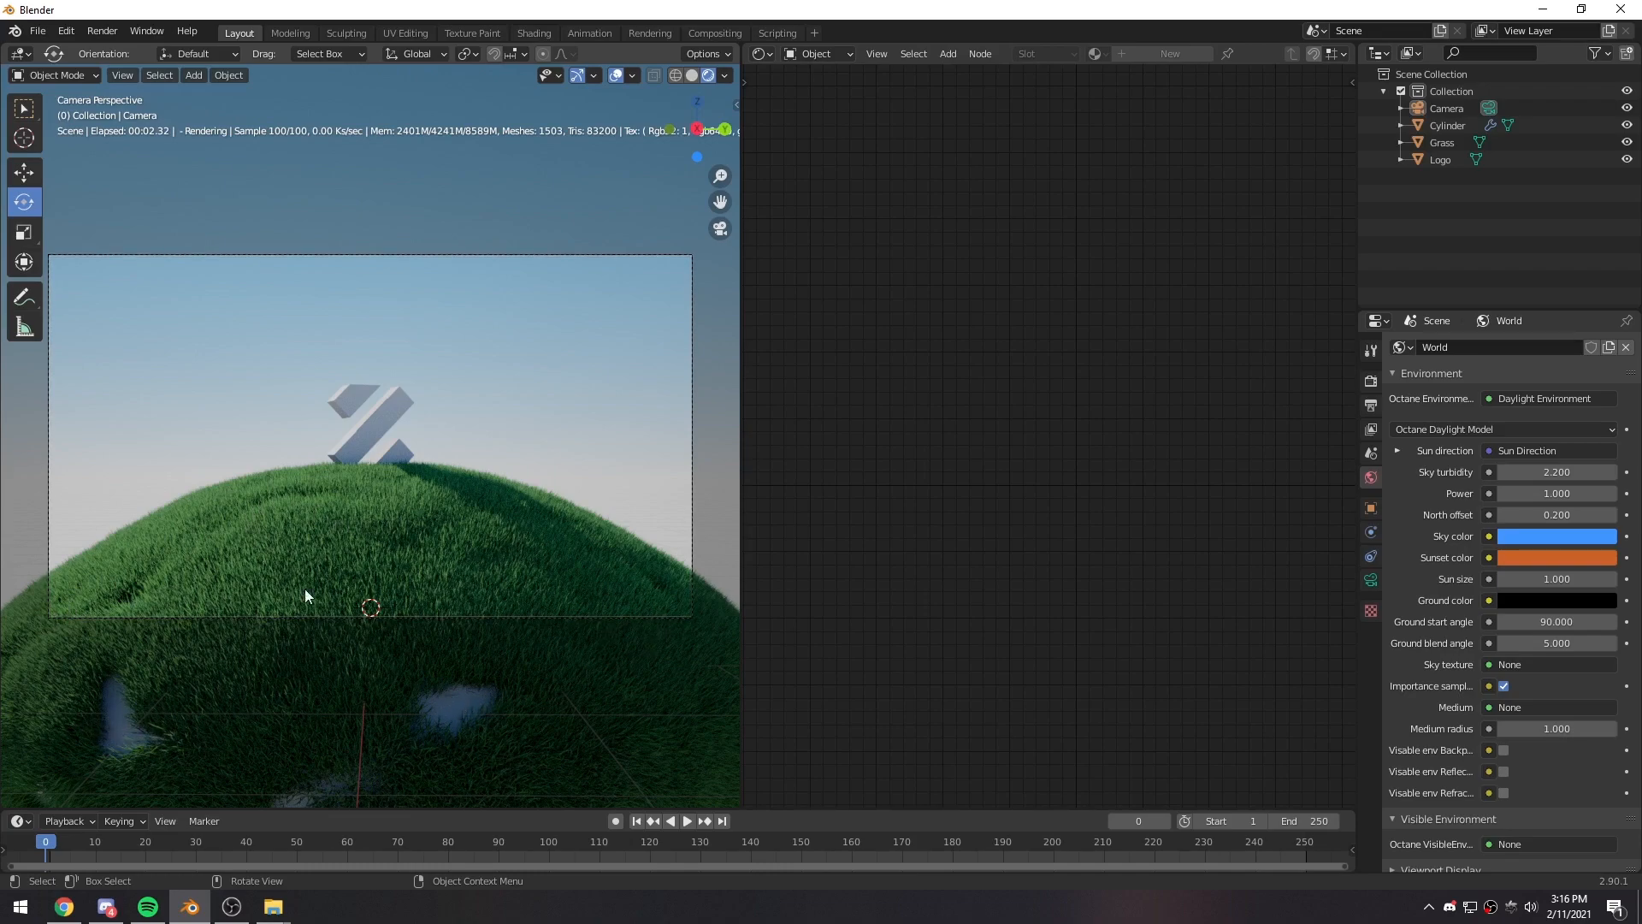
- In the Cylinder's Grass particle system, set the seed to 4 and the scale randomness to 0.317
left_click(495, 555)
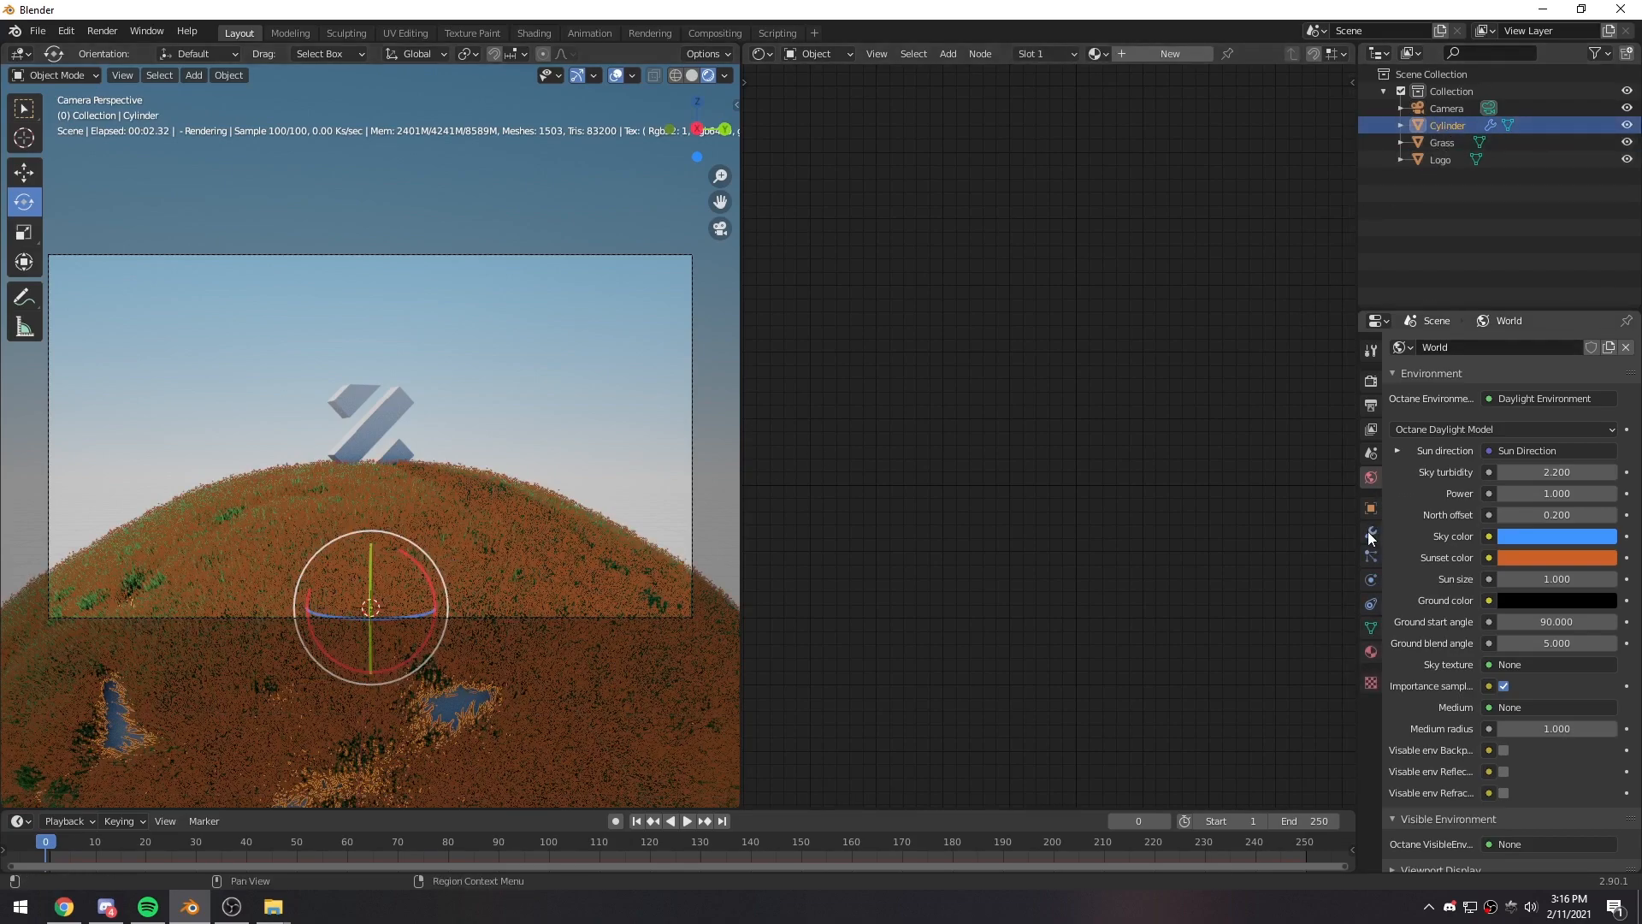
left_click(1371, 556)
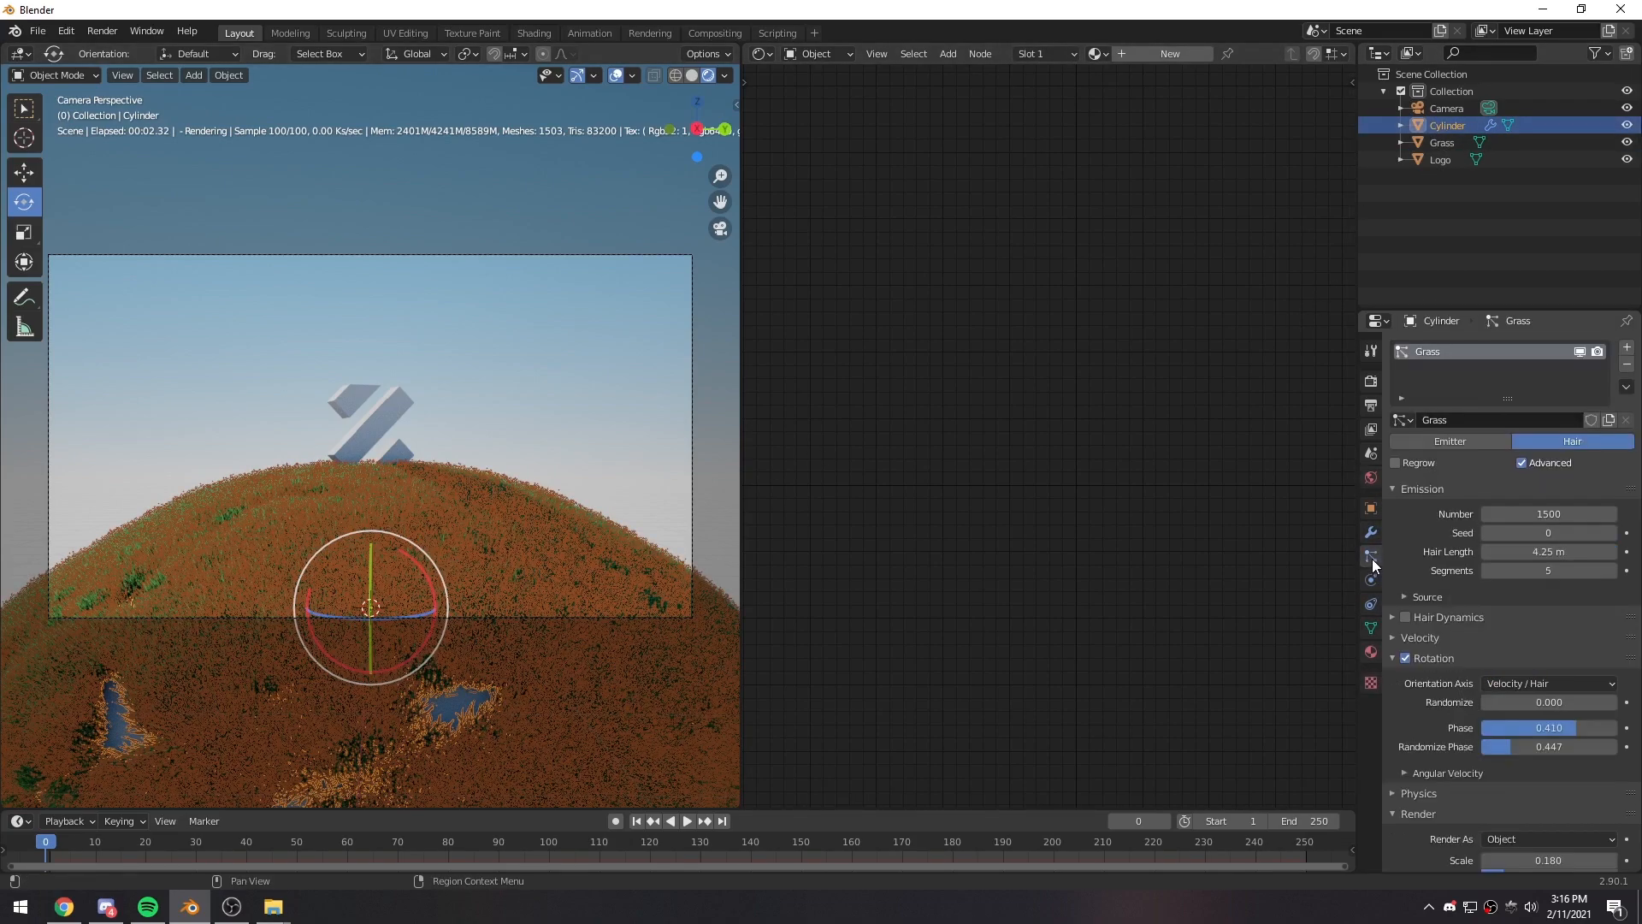
left_click(1613, 533)
left_click(1613, 533)
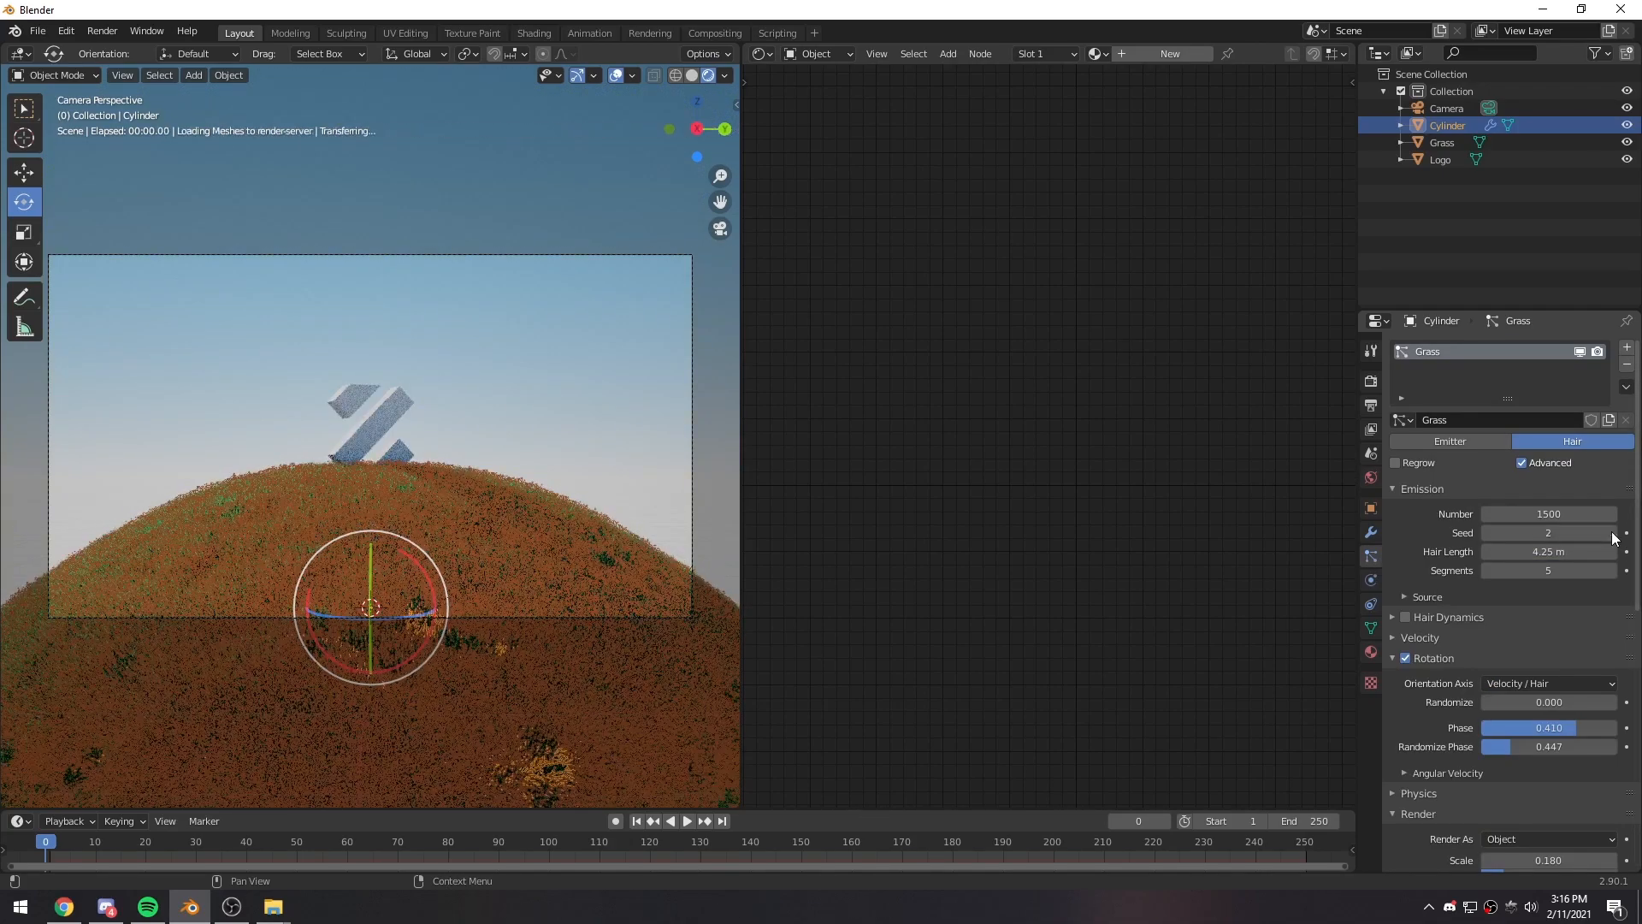
left_click(539, 427)
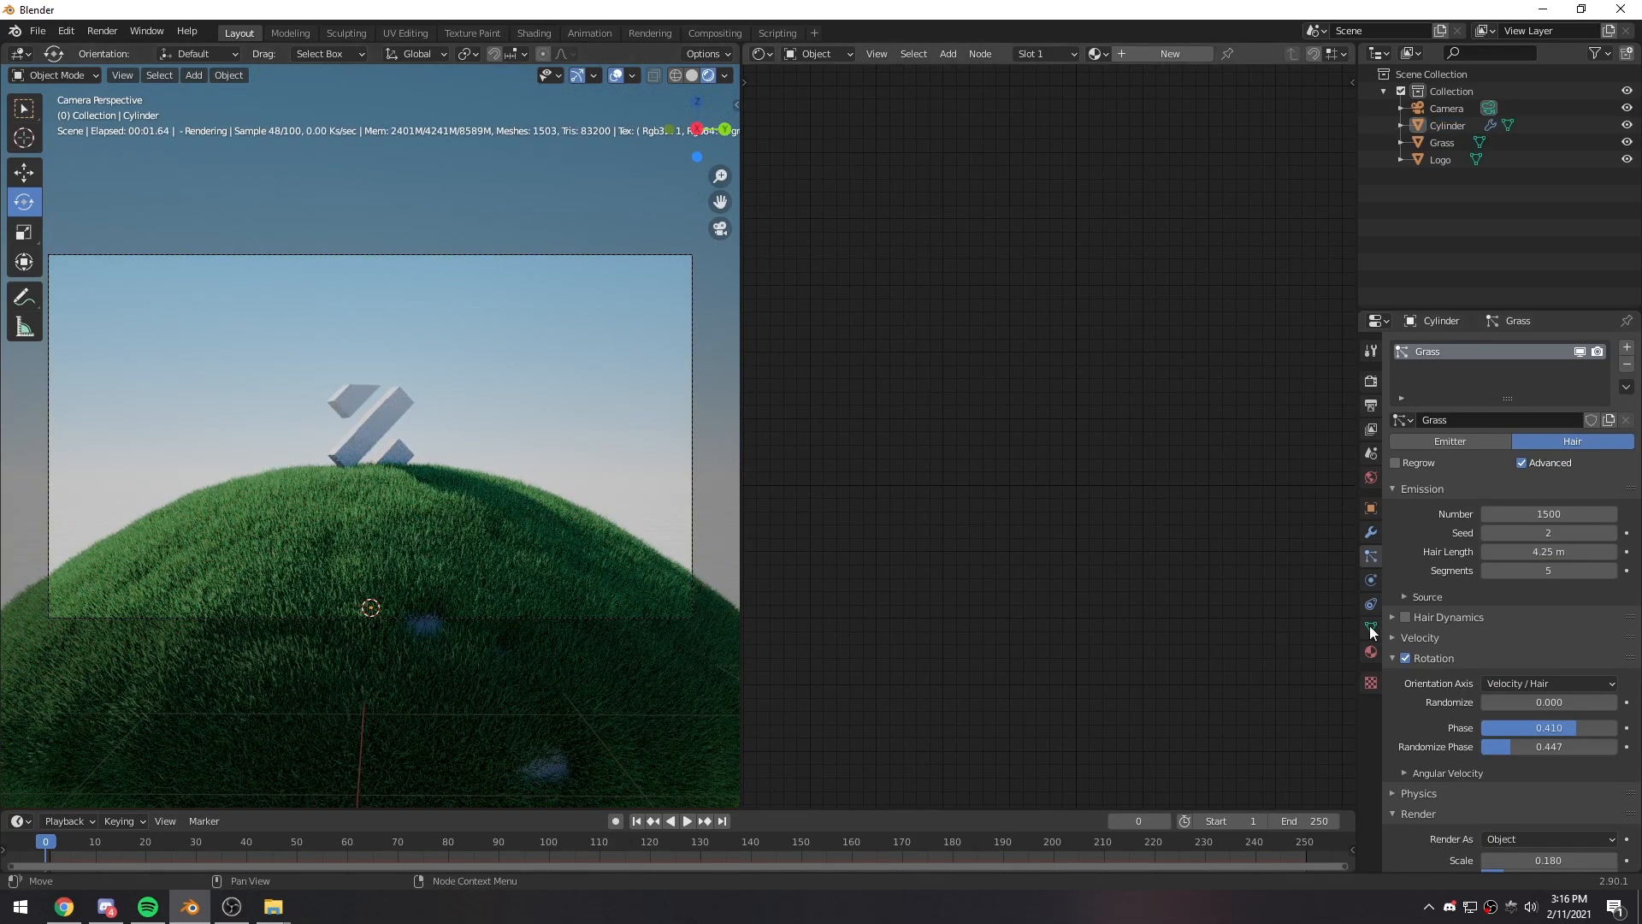
left_click(1613, 533)
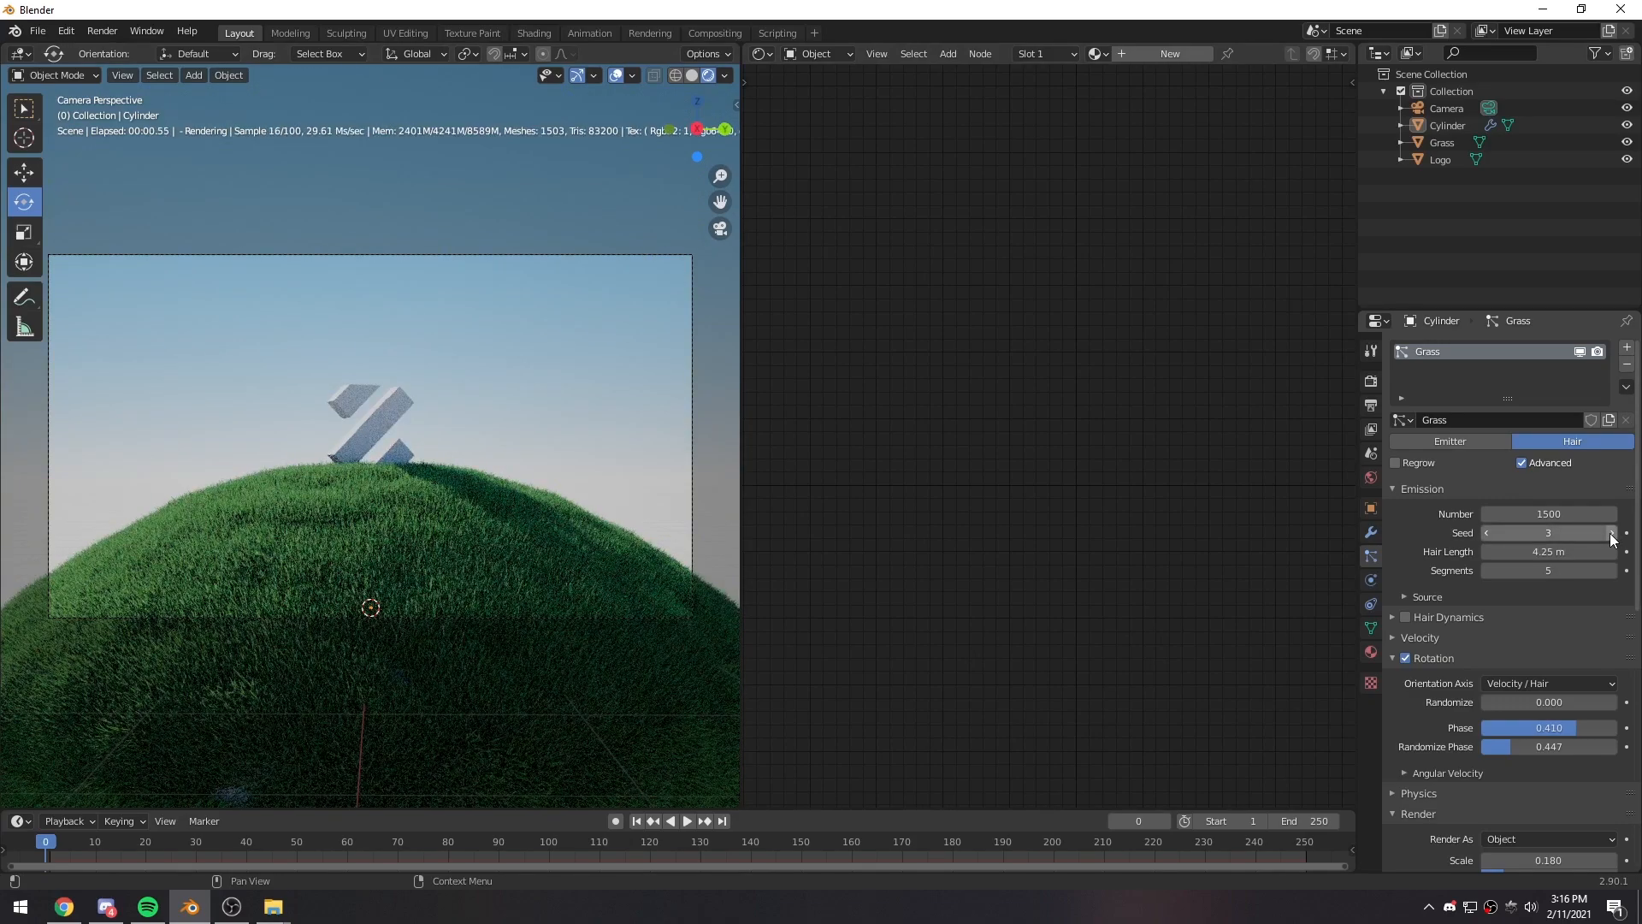
left_click(1613, 533)
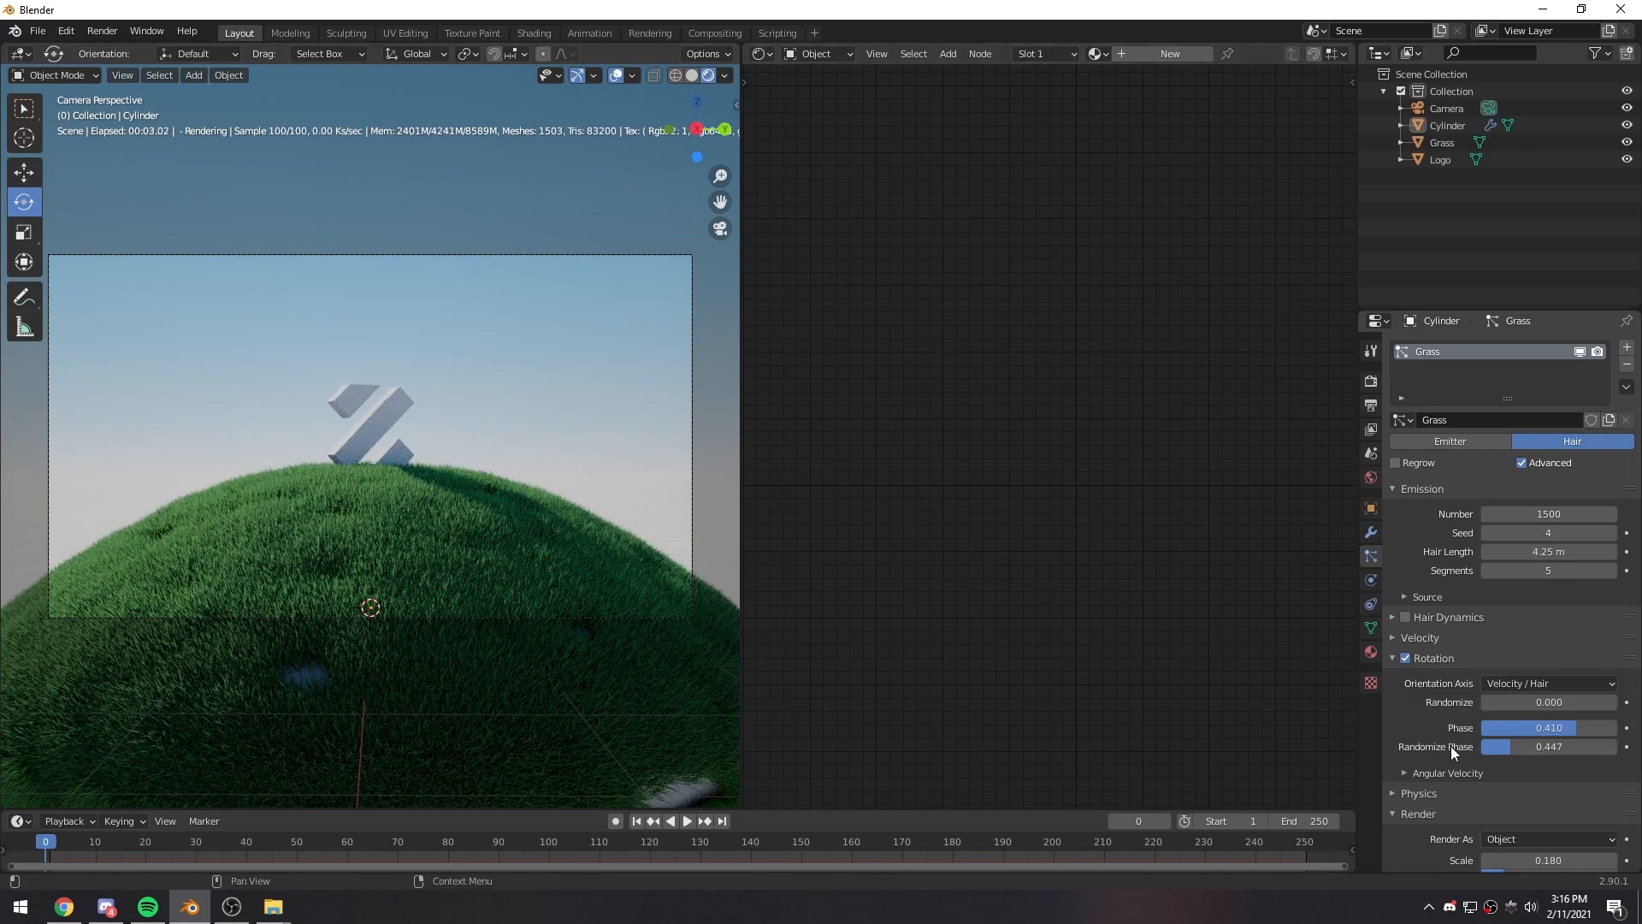
scroll(1429, 746, "down", 3)
left_click_drag(1506, 773, 1524, 773)
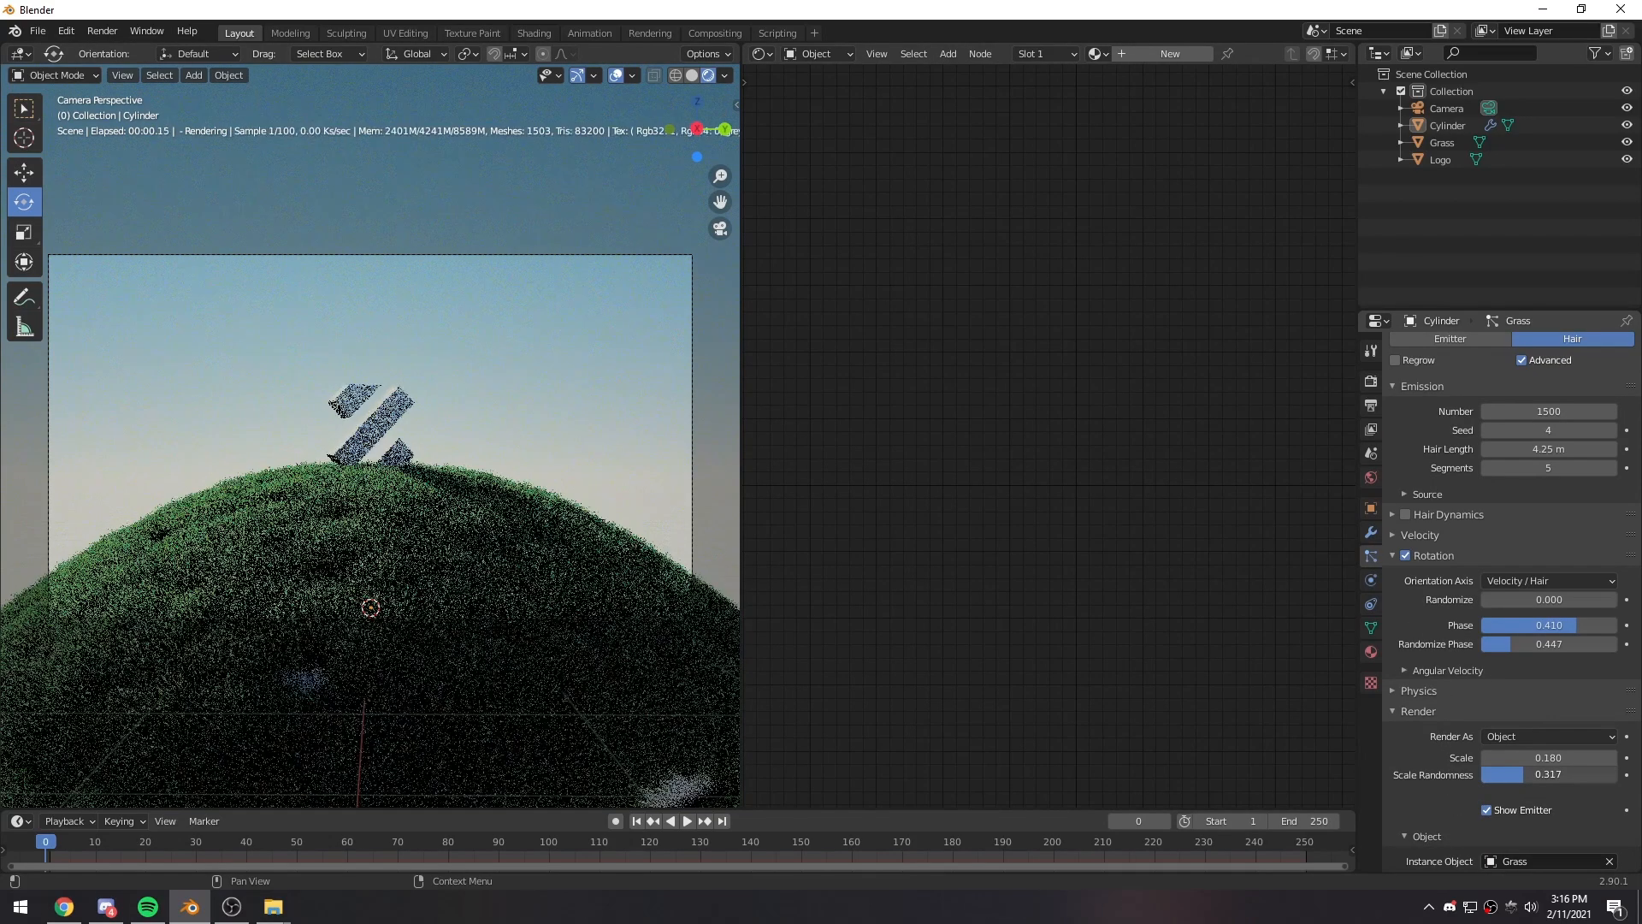
- Try other seeds for the Cylinder's Grass particle system, going up to 9 and back down to 0
scroll(1544, 560, "up", 3)
left_click(1612, 533)
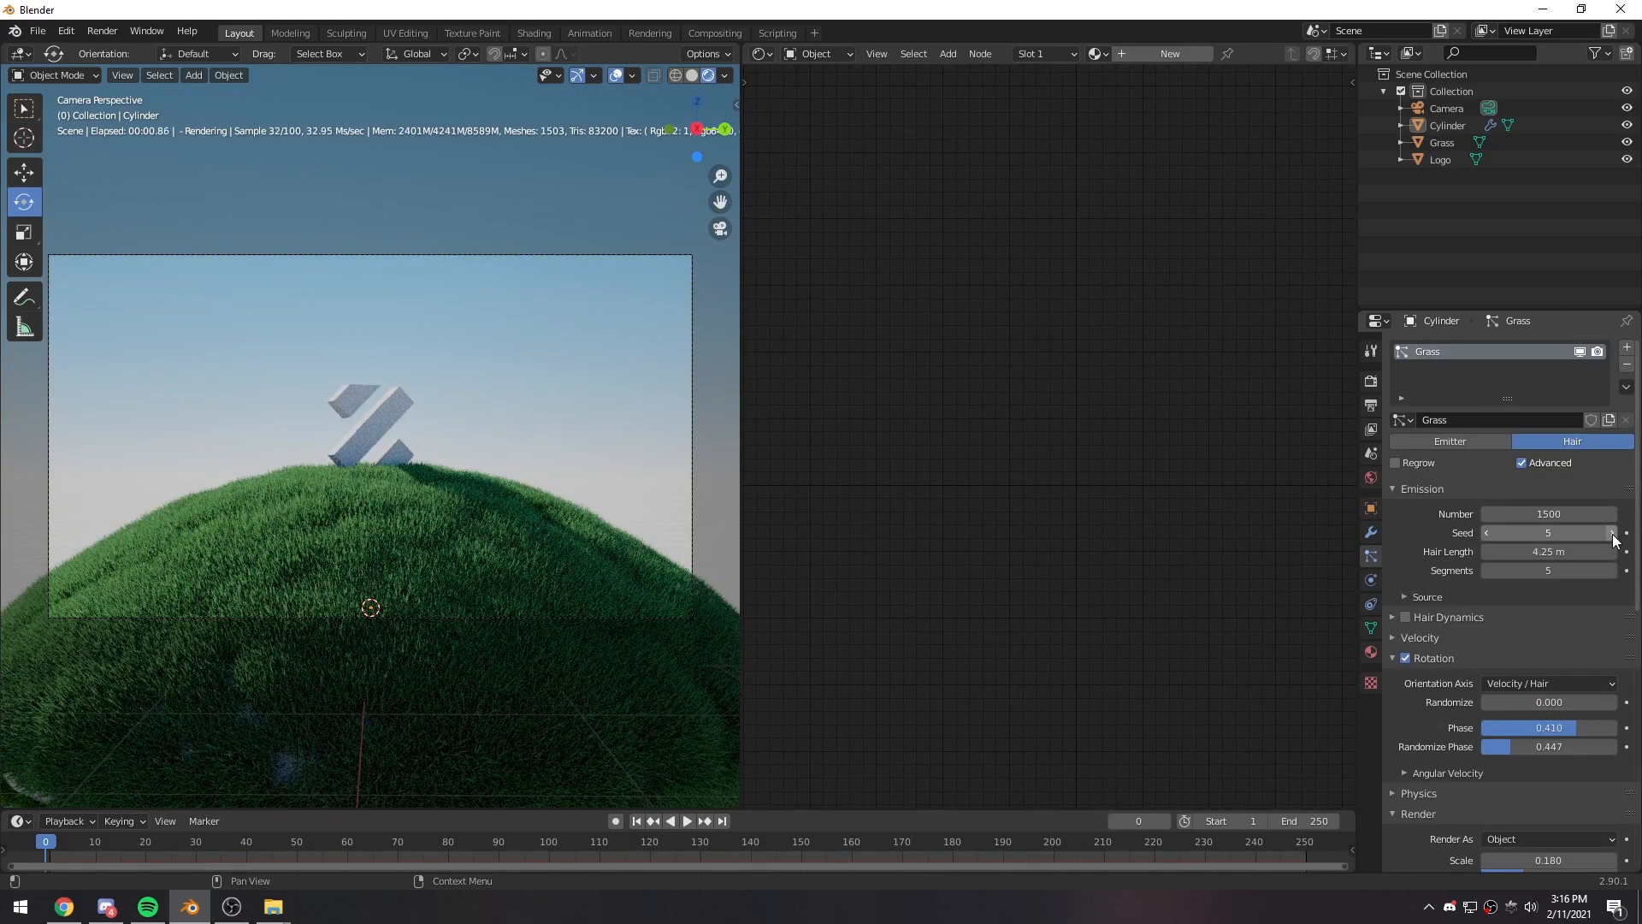
left_click(1612, 533)
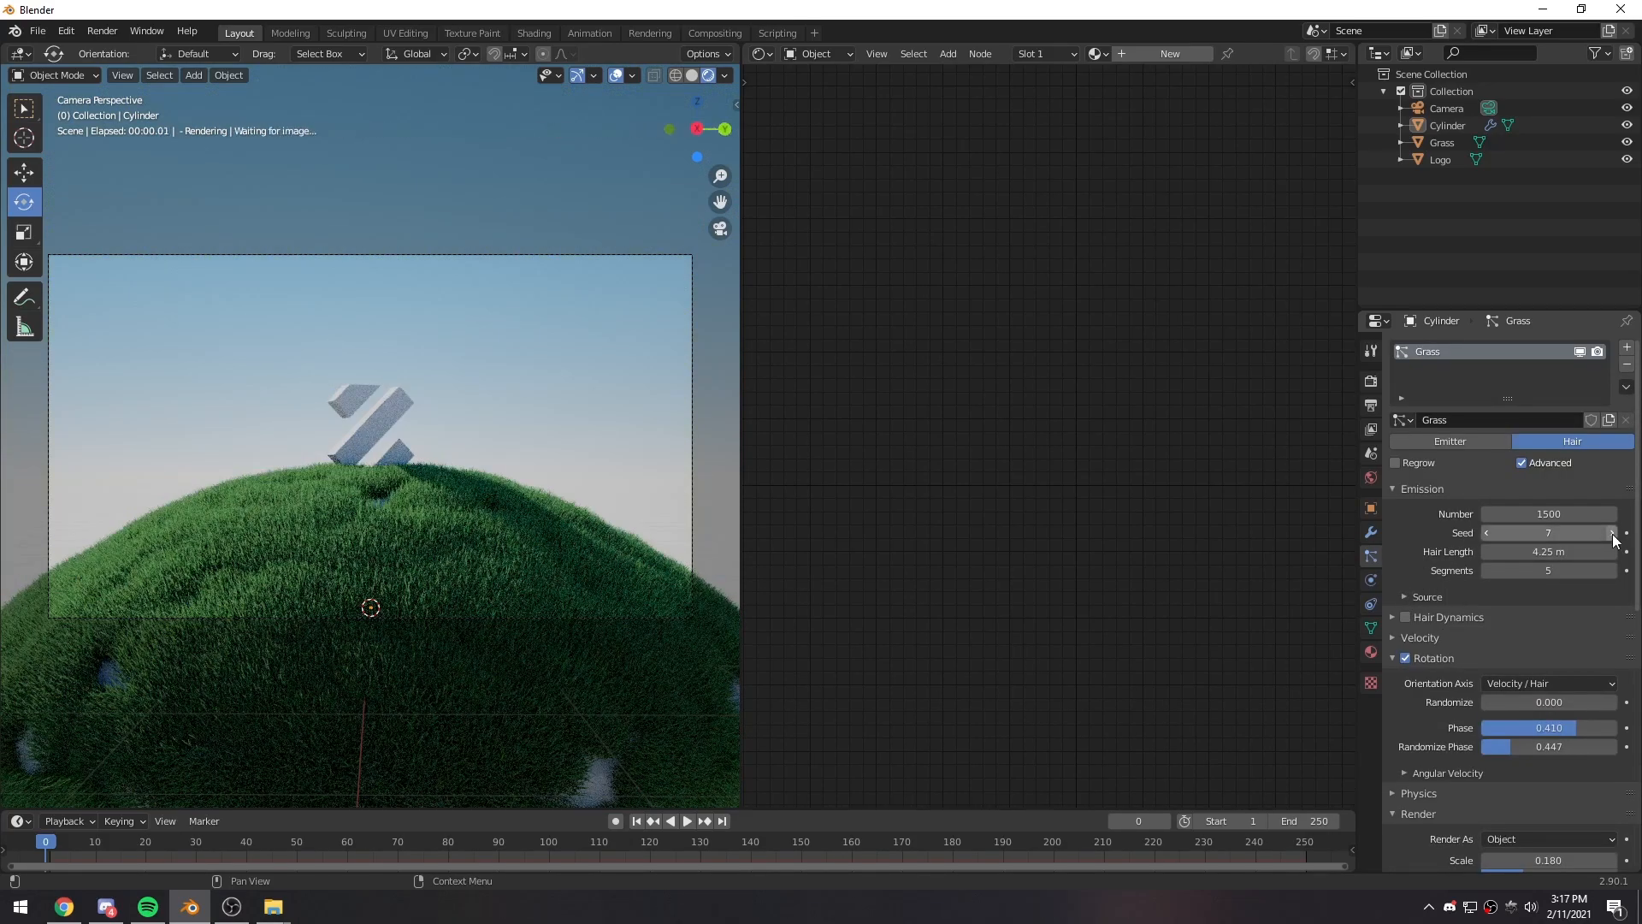
left_click(1612, 533)
left_click(1612, 533)
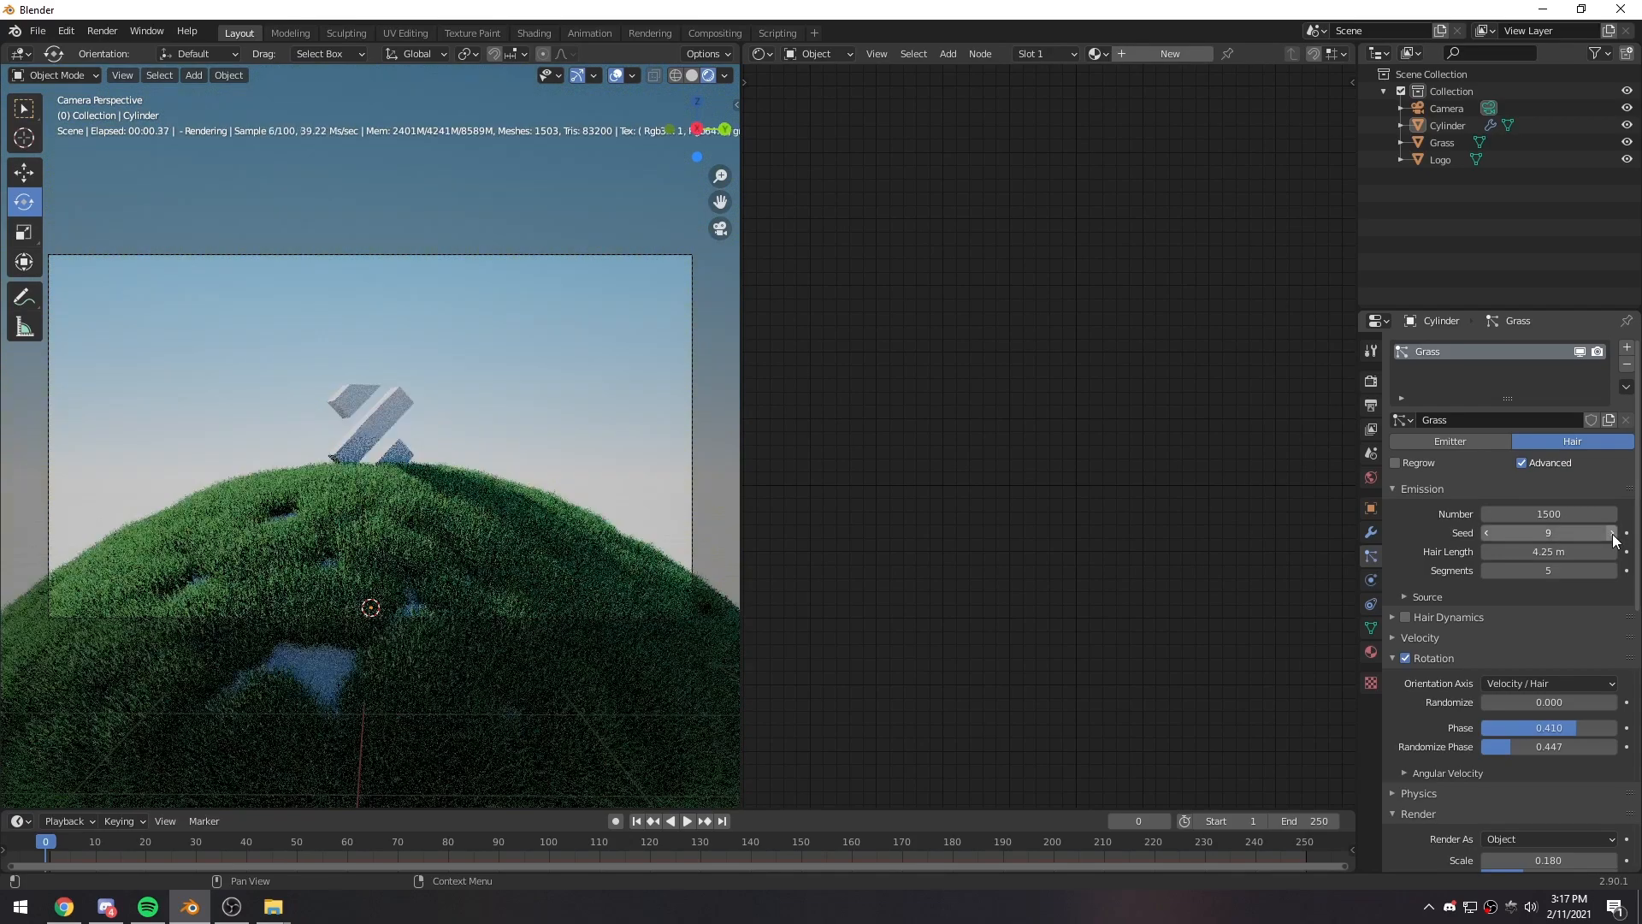
left_click(1488, 533)
left_click(1488, 533)
left_click(1488, 533)
left_click(1488, 533)
left_click(1488, 533)
left_click(1488, 532)
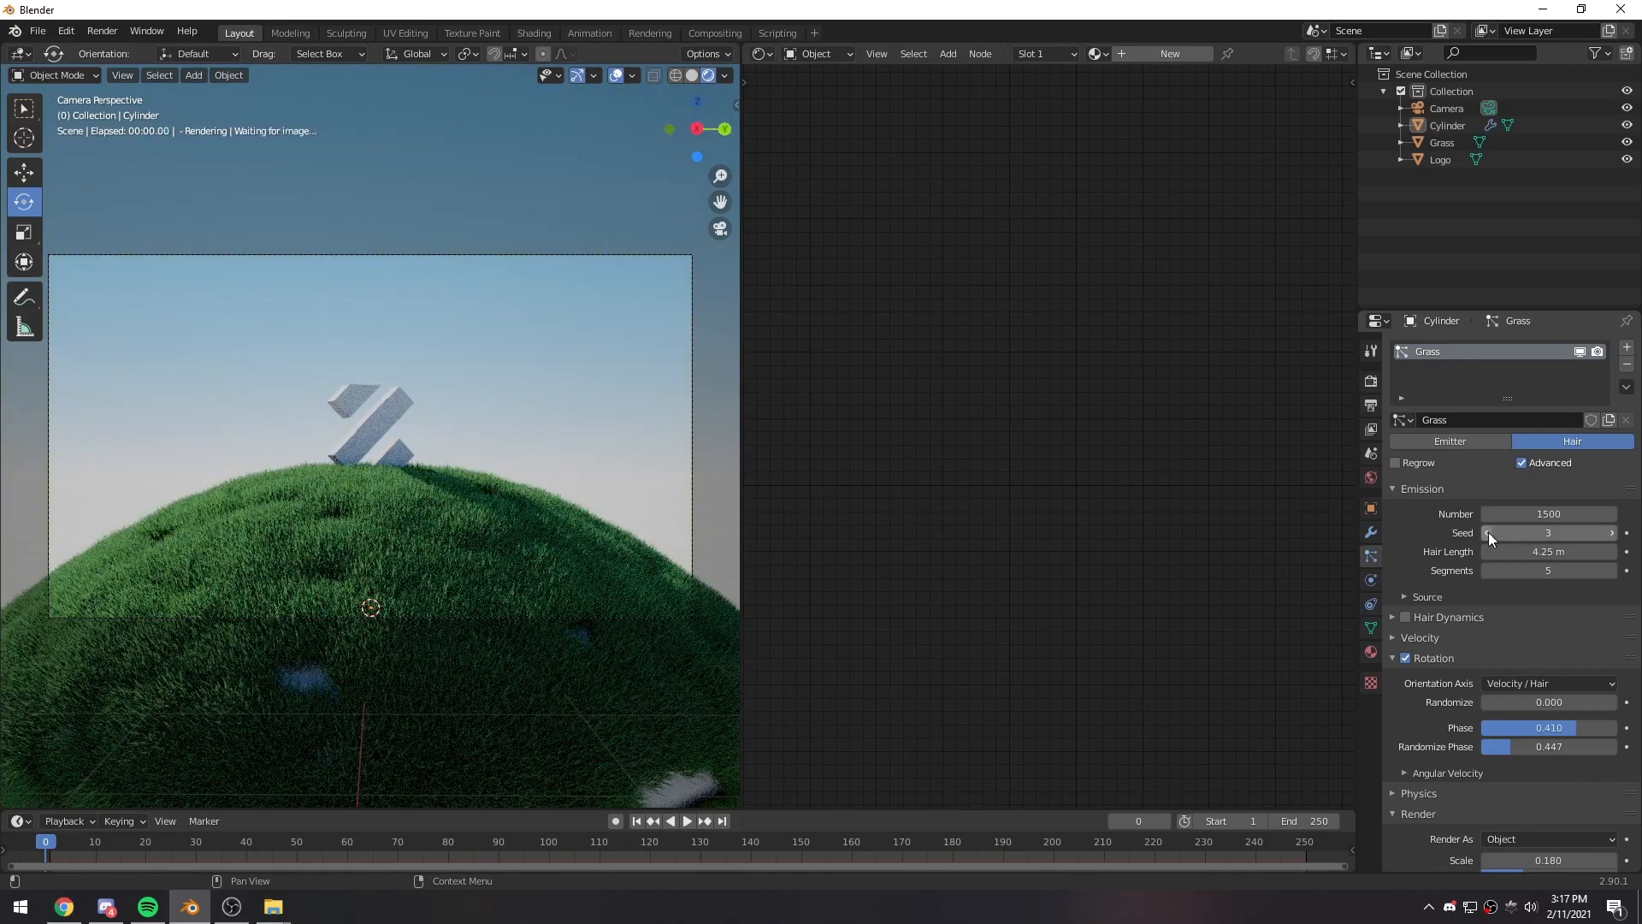
left_click(1488, 532)
left_click(1488, 533)
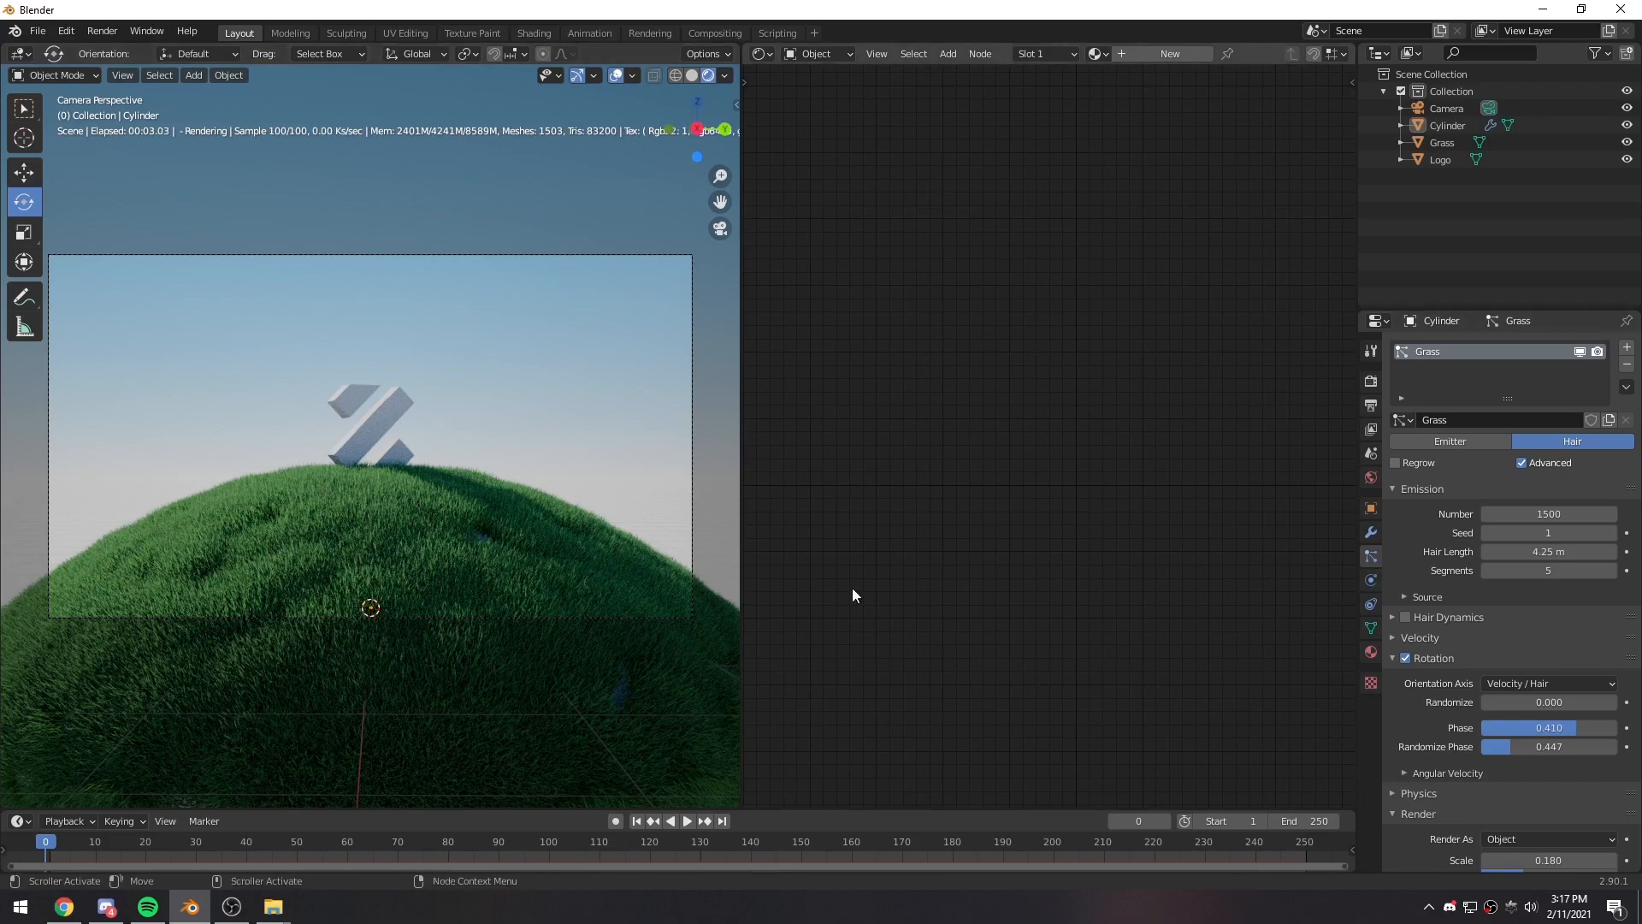
left_click(1488, 533)
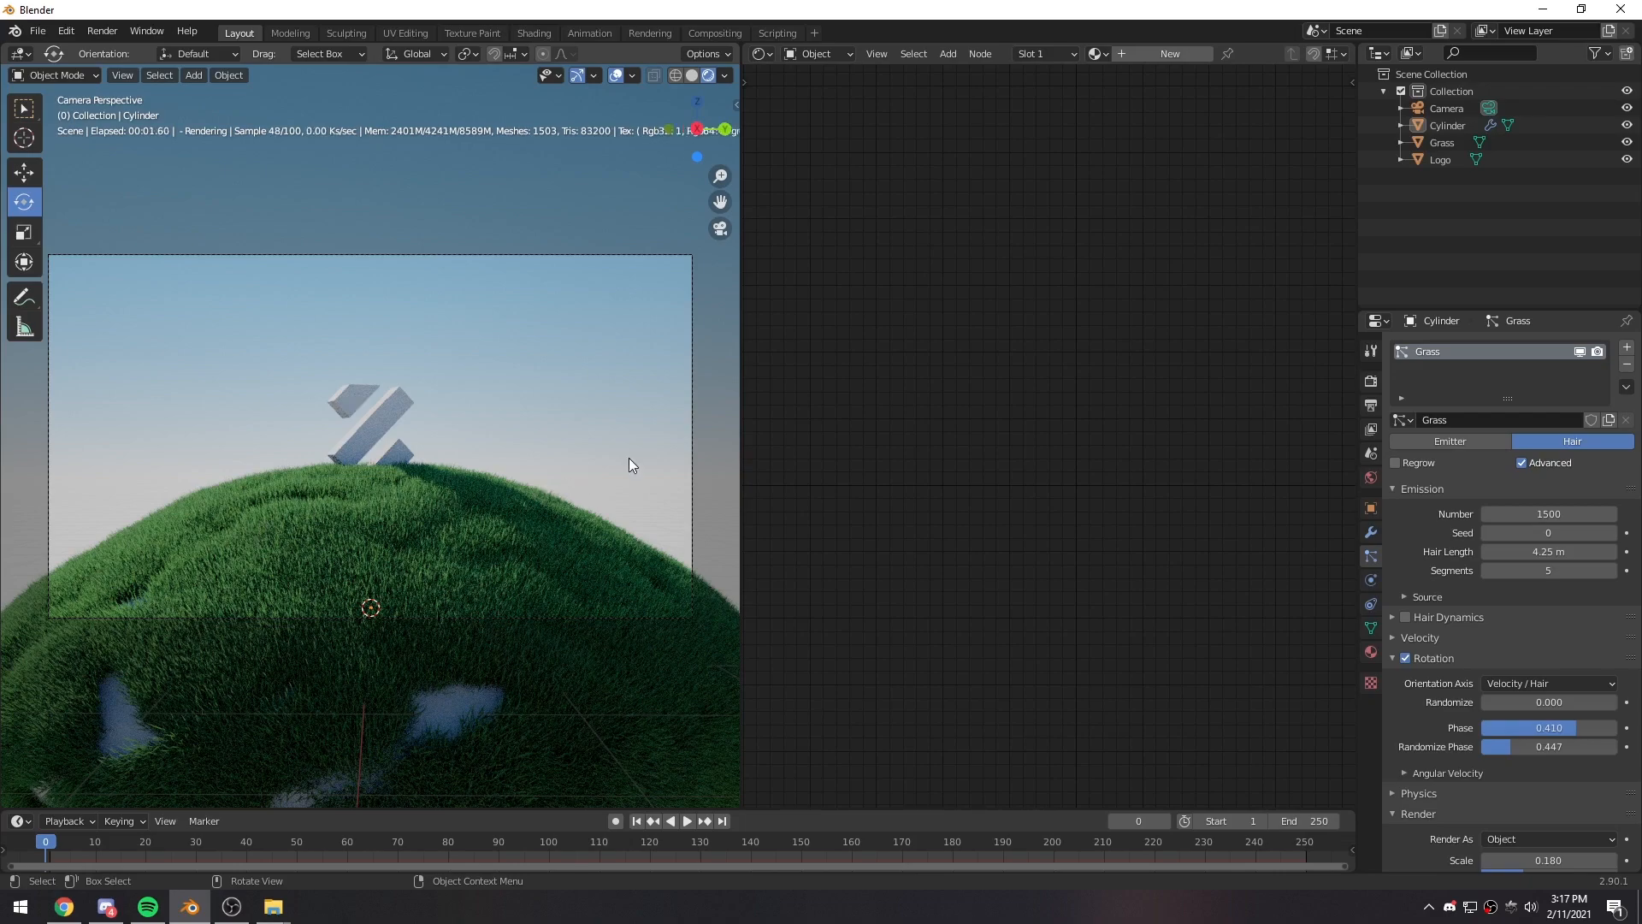
- Set the number of particles in the Cylinder's Grass system to 1800
left_click(1550, 514)
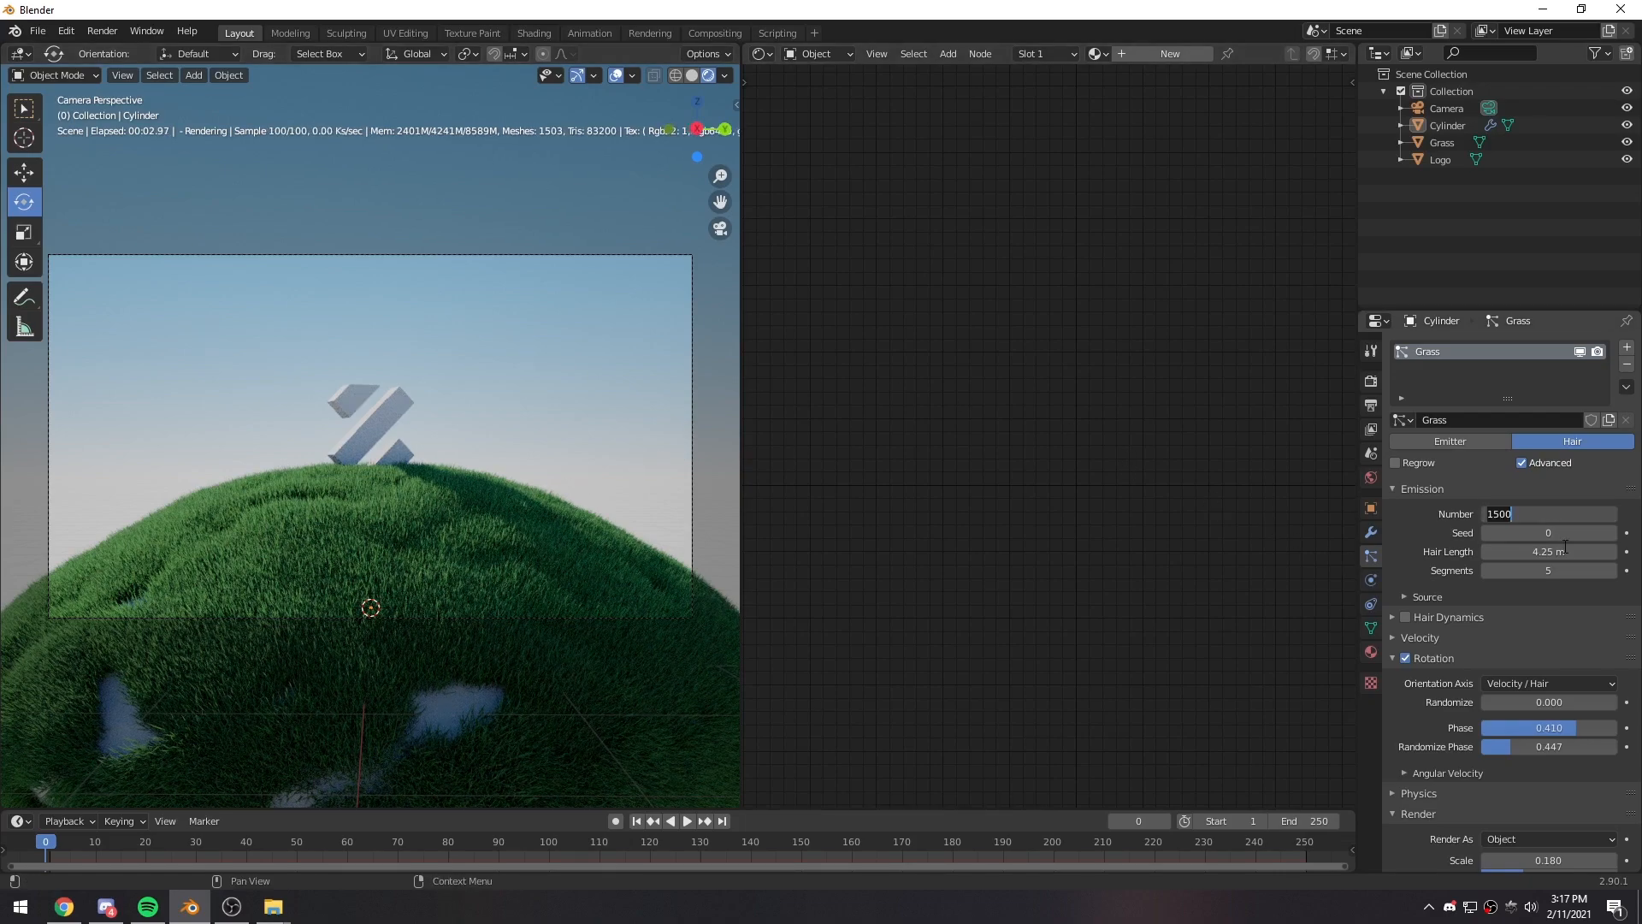
type("18")
key("Return")
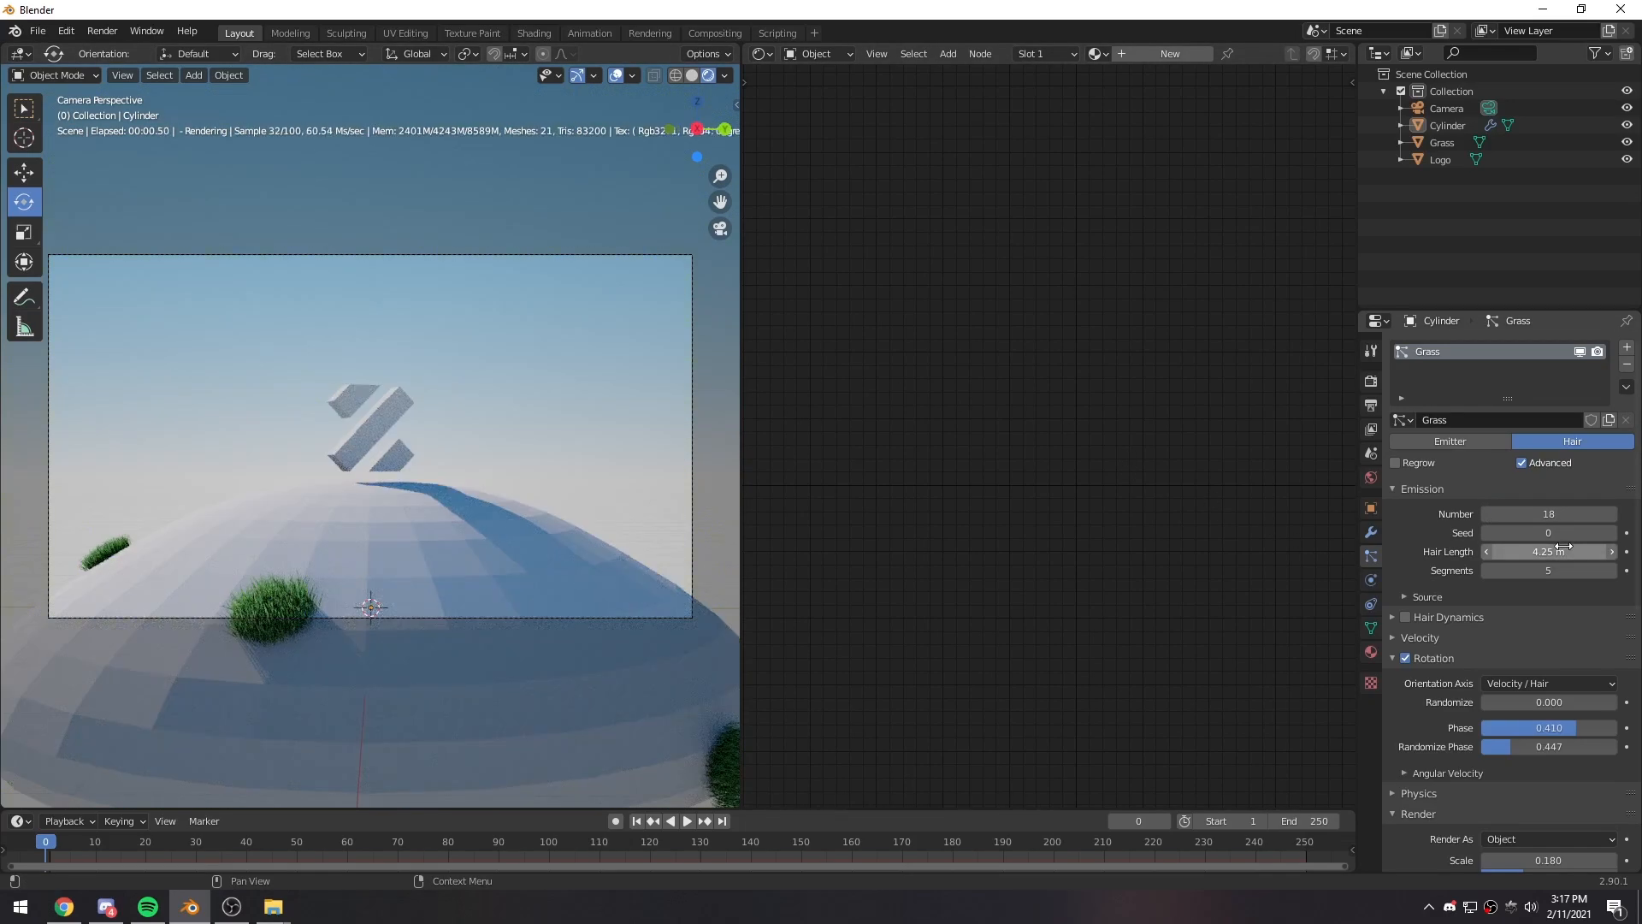
left_click(1562, 516)
type("1008")
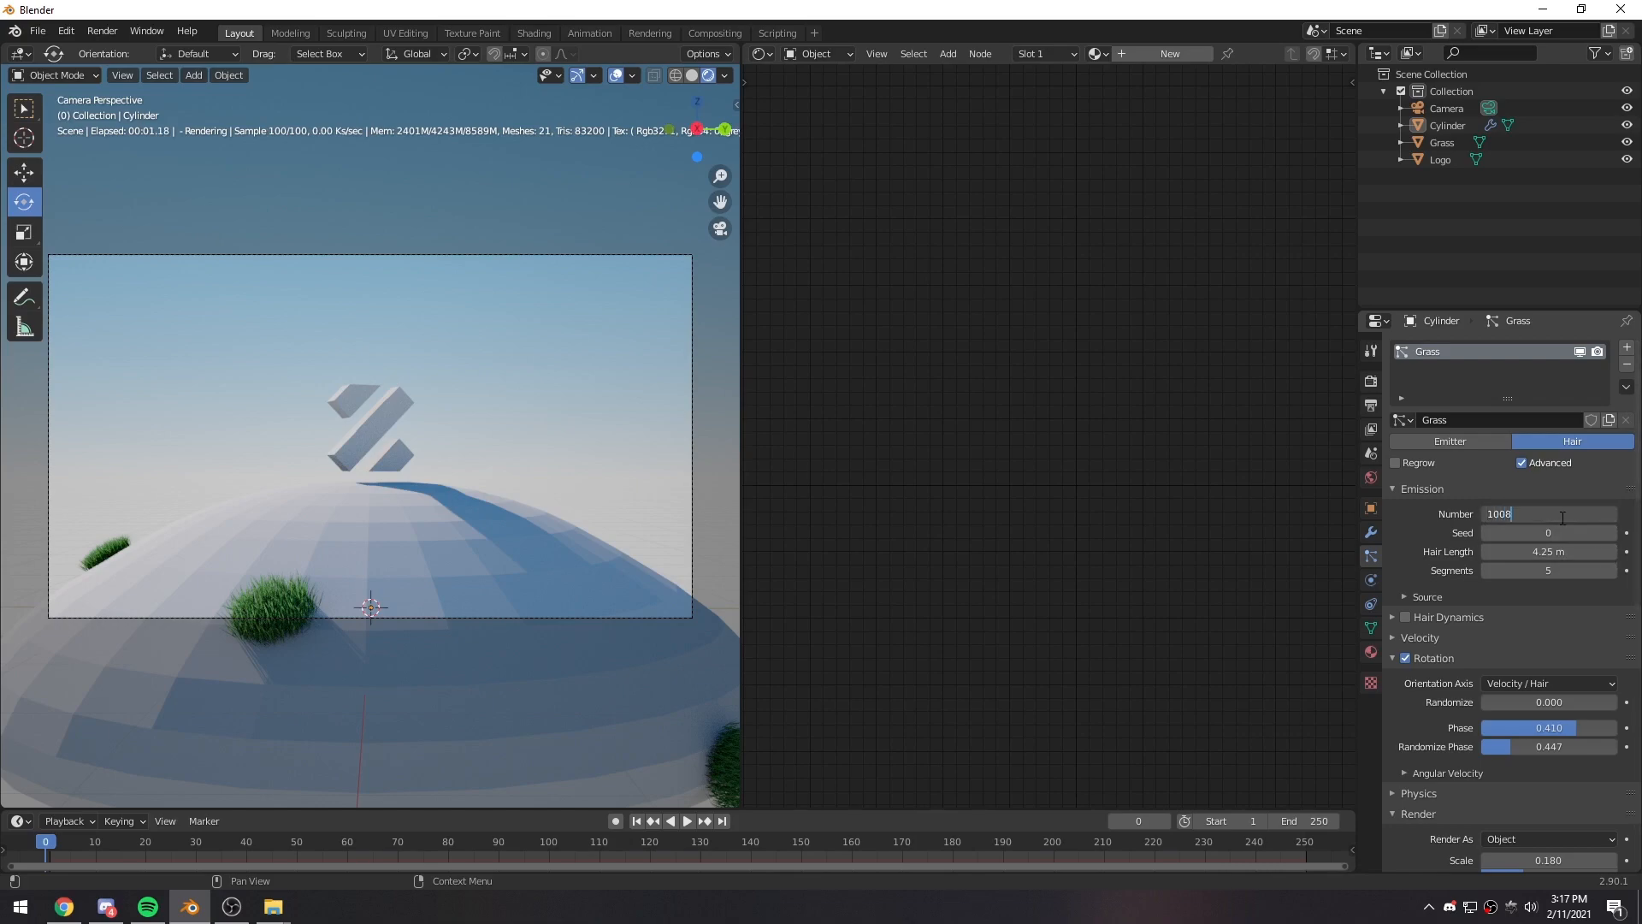
key("Return")
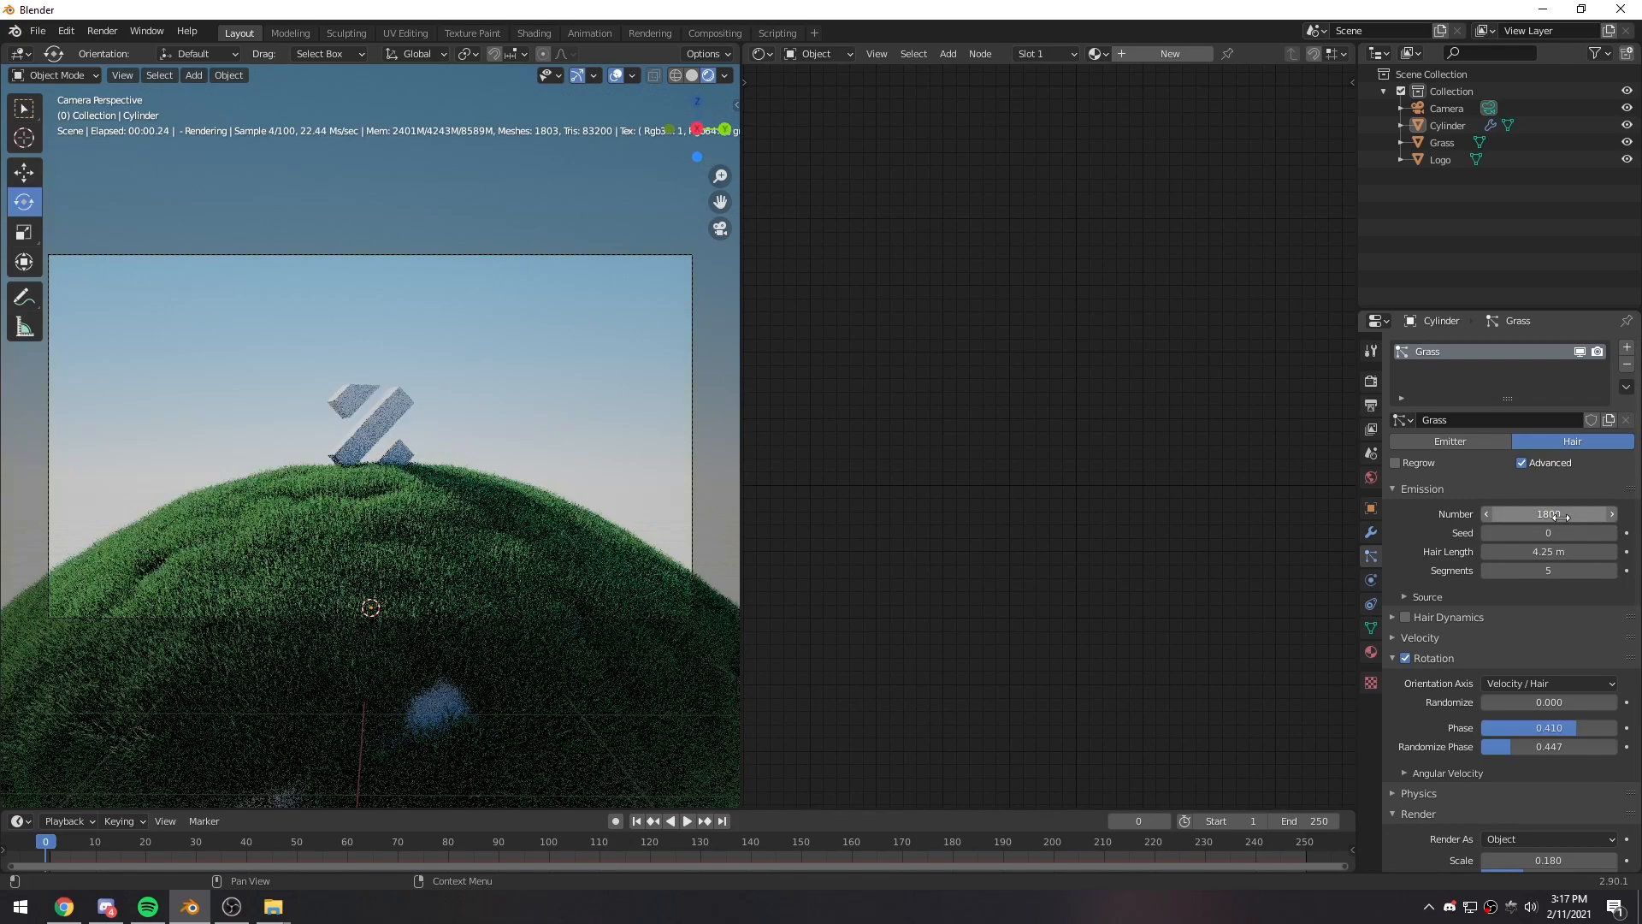
- Set the Grass particle seed to 4 and the north offset of the world's daylight environment to 0.3
left_click(1612, 536)
left_click(1612, 536)
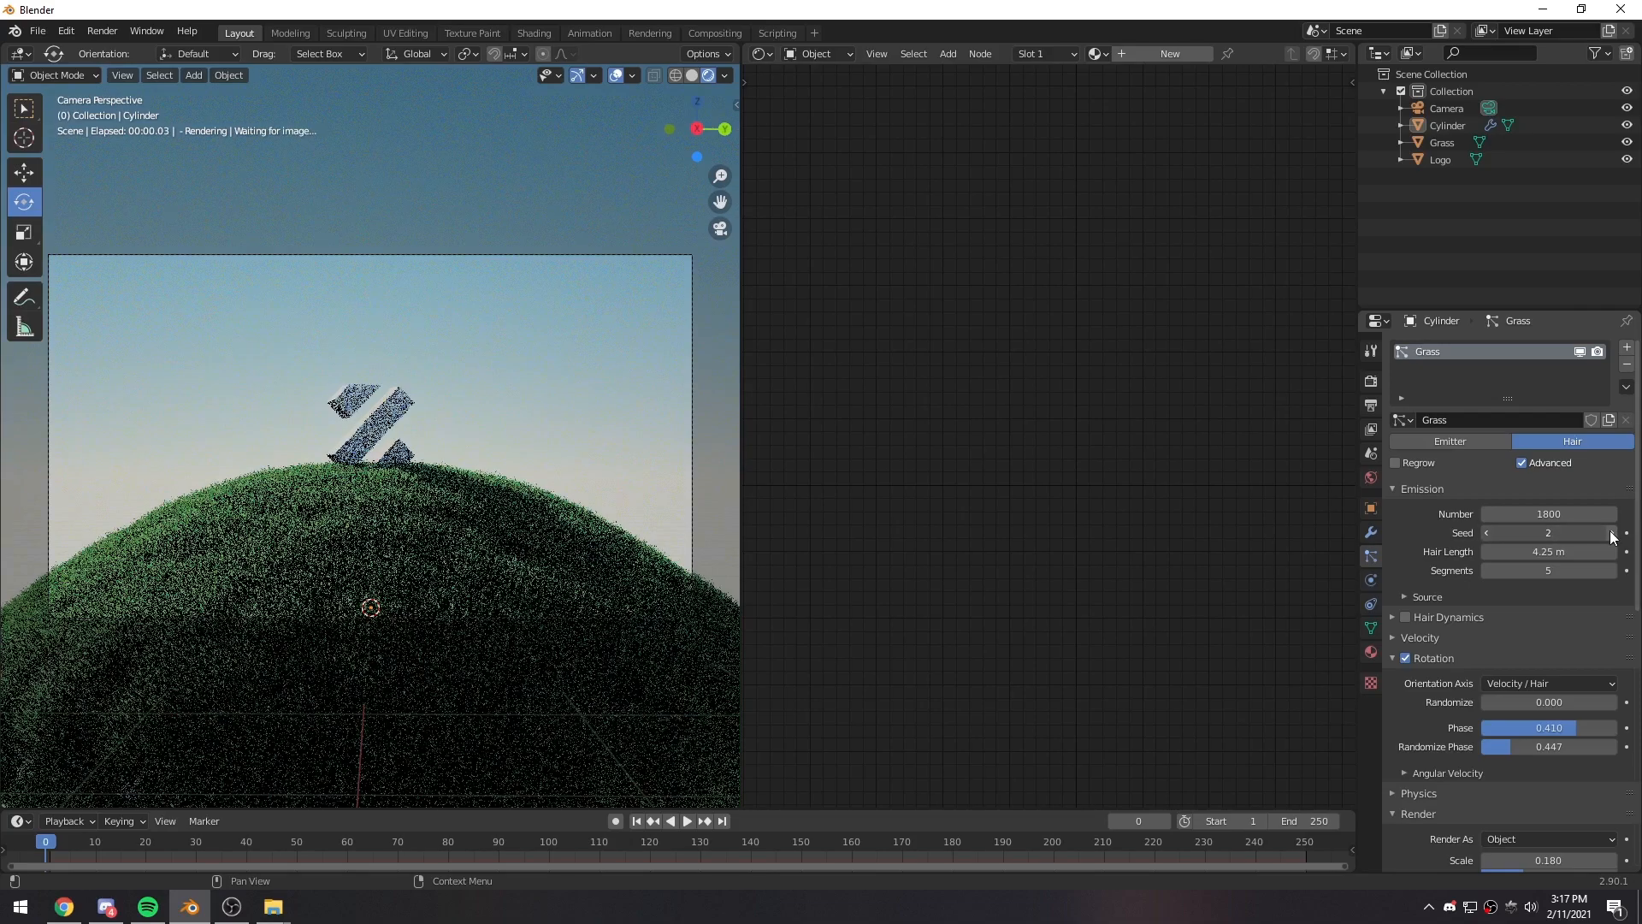
left_click(1612, 536)
left_click(1612, 537)
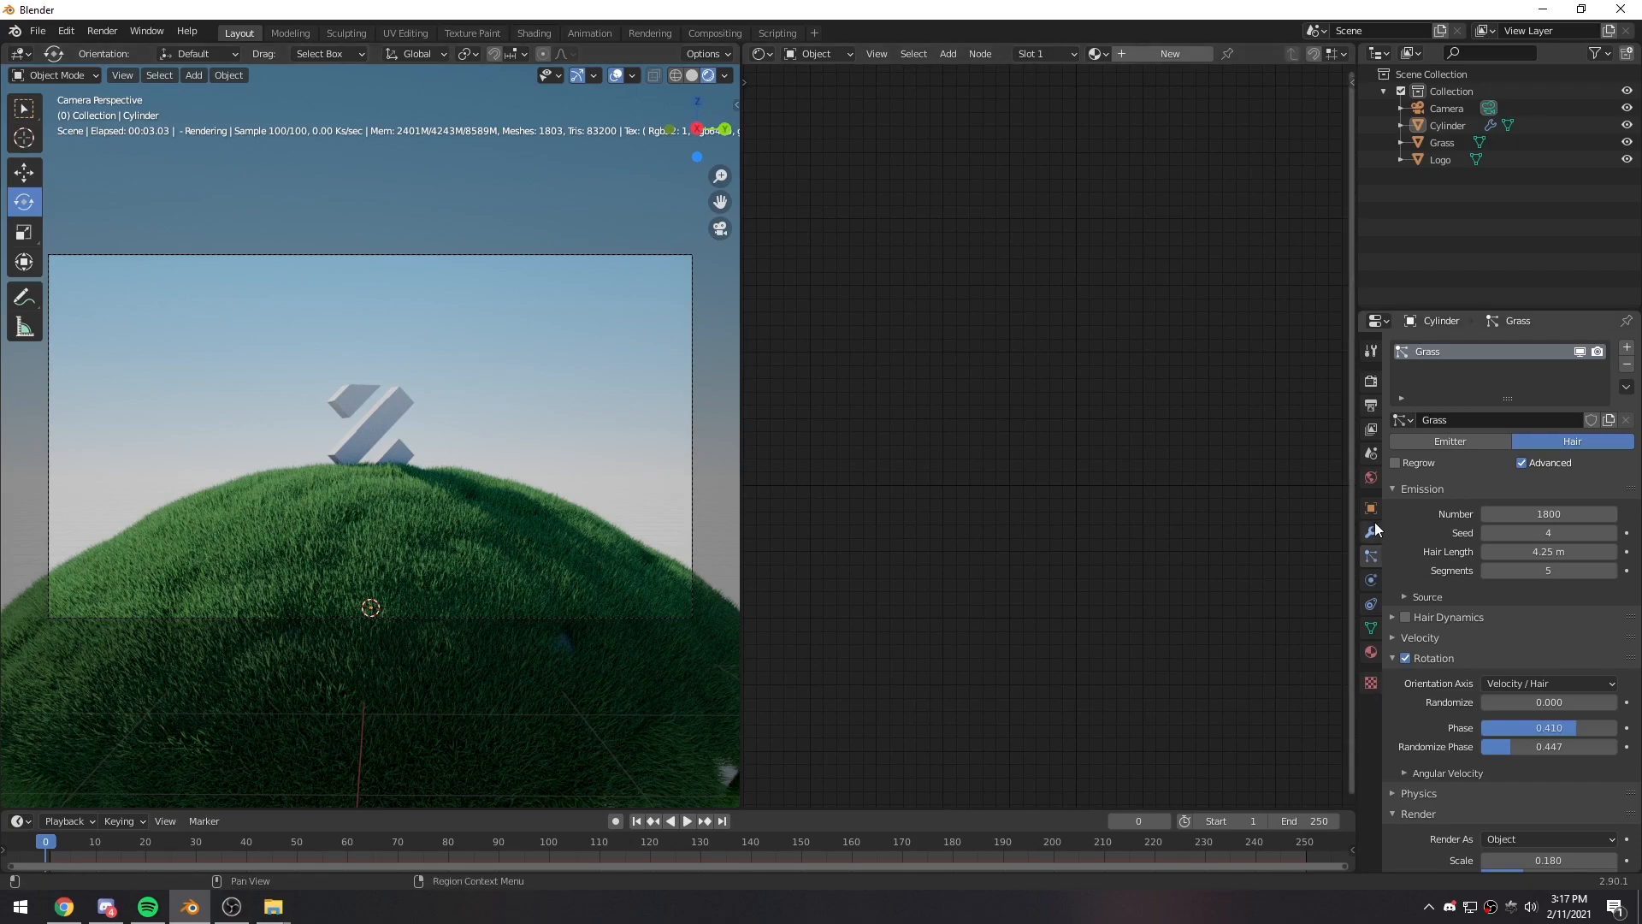
left_click(1371, 477)
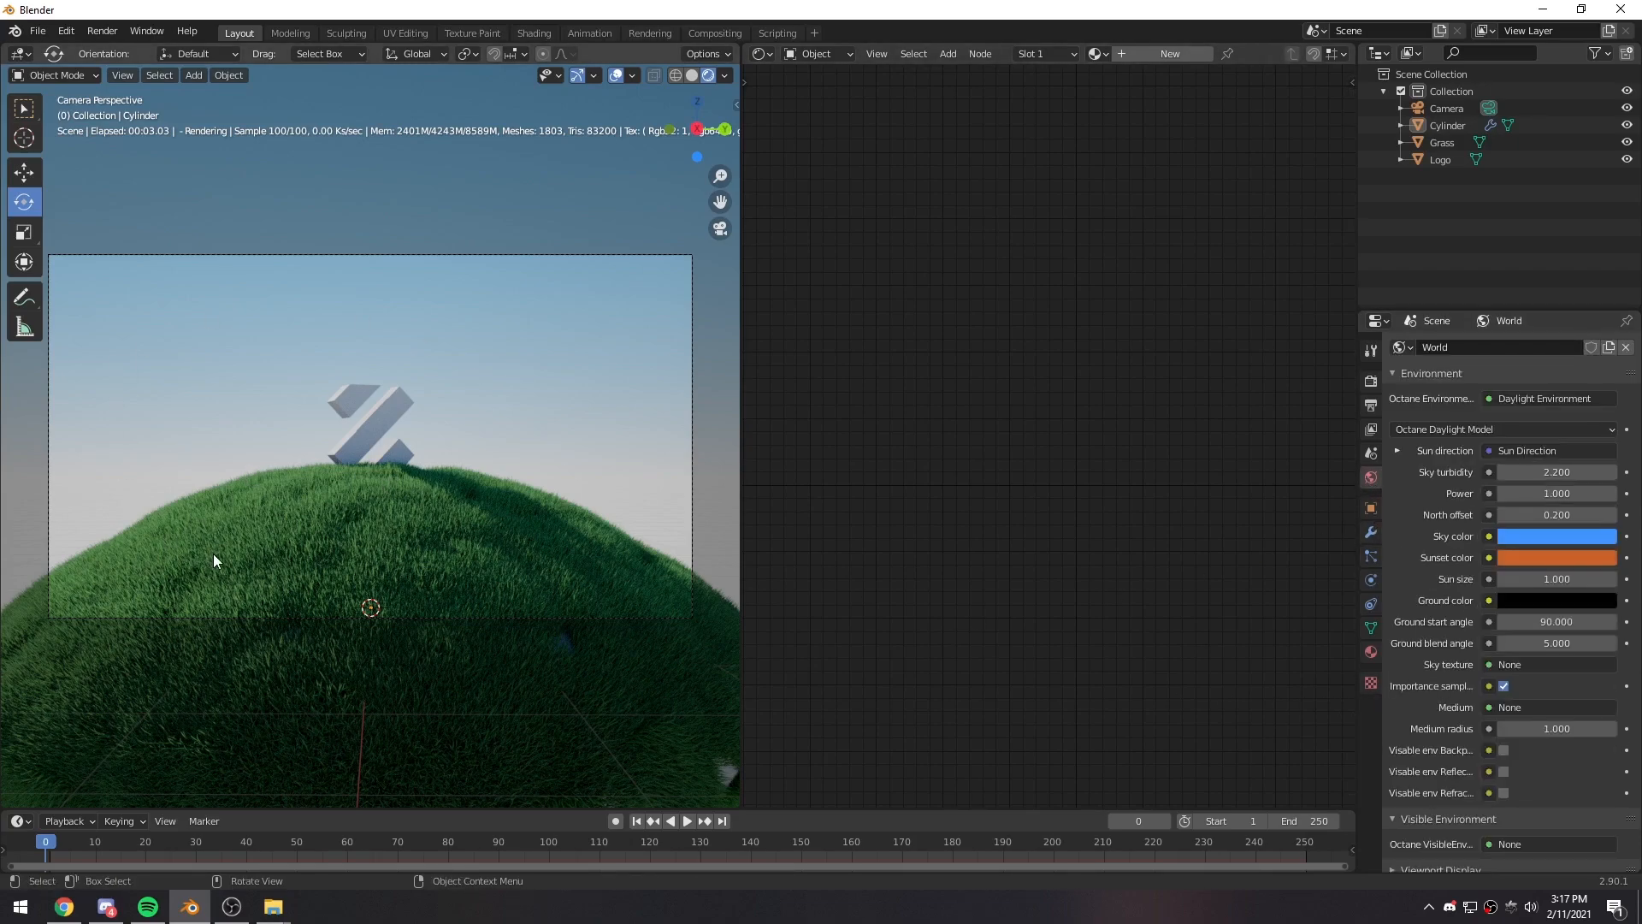
left_click(1612, 515)
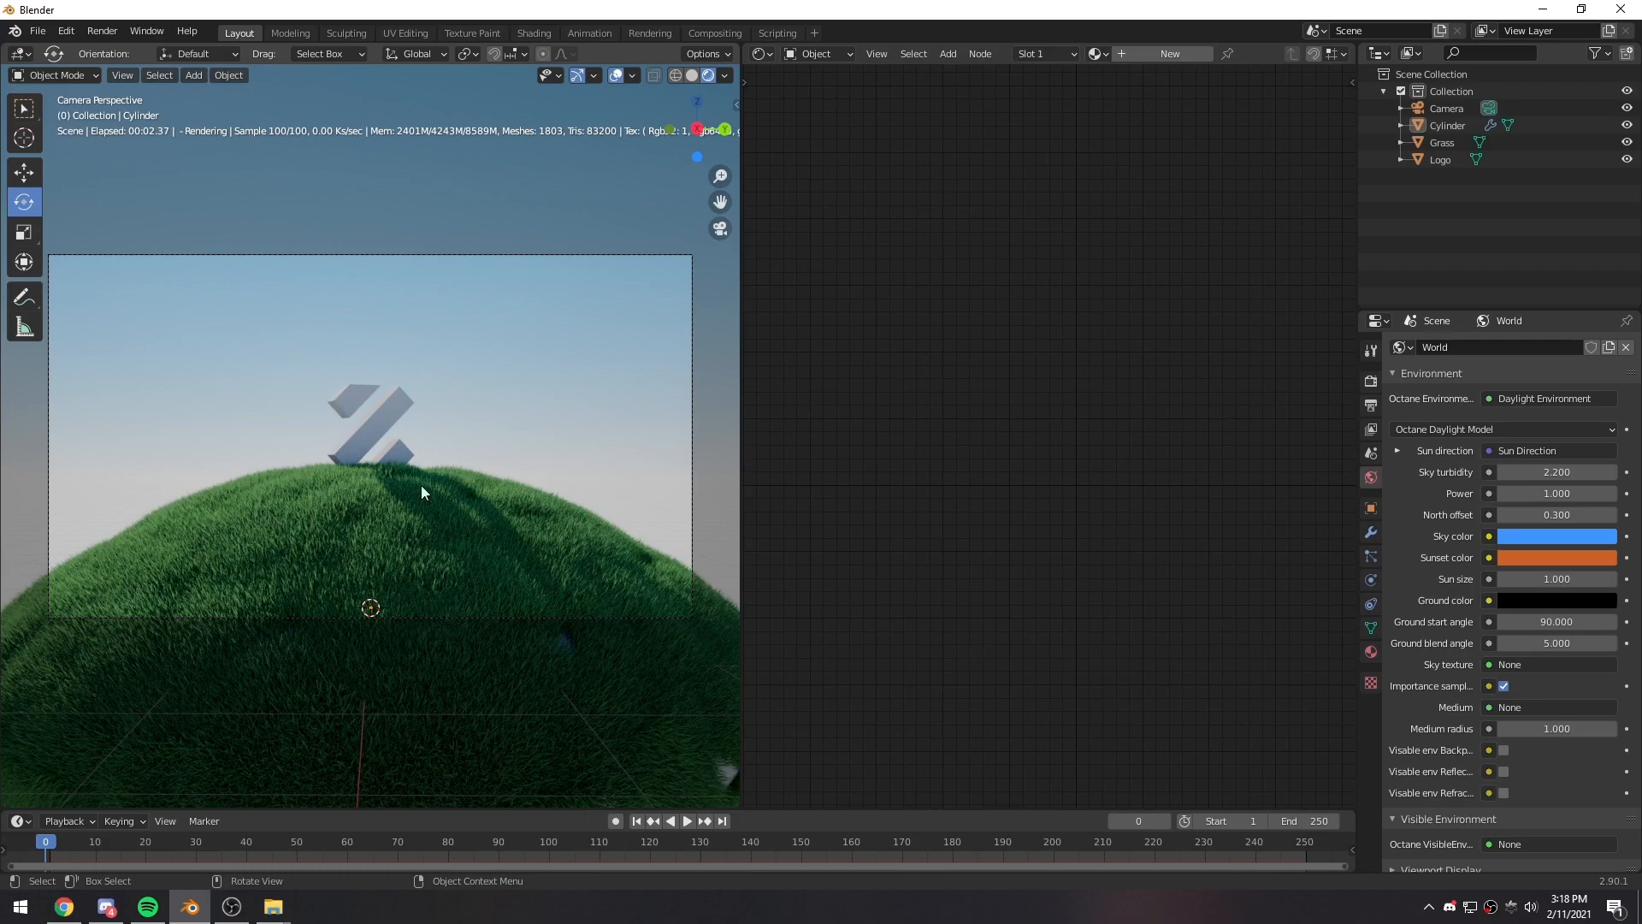
- Add a mesh plane at the centre of the scene and rotate it upright to face the camera
key("shift+a")
mouse_move(221, 368)
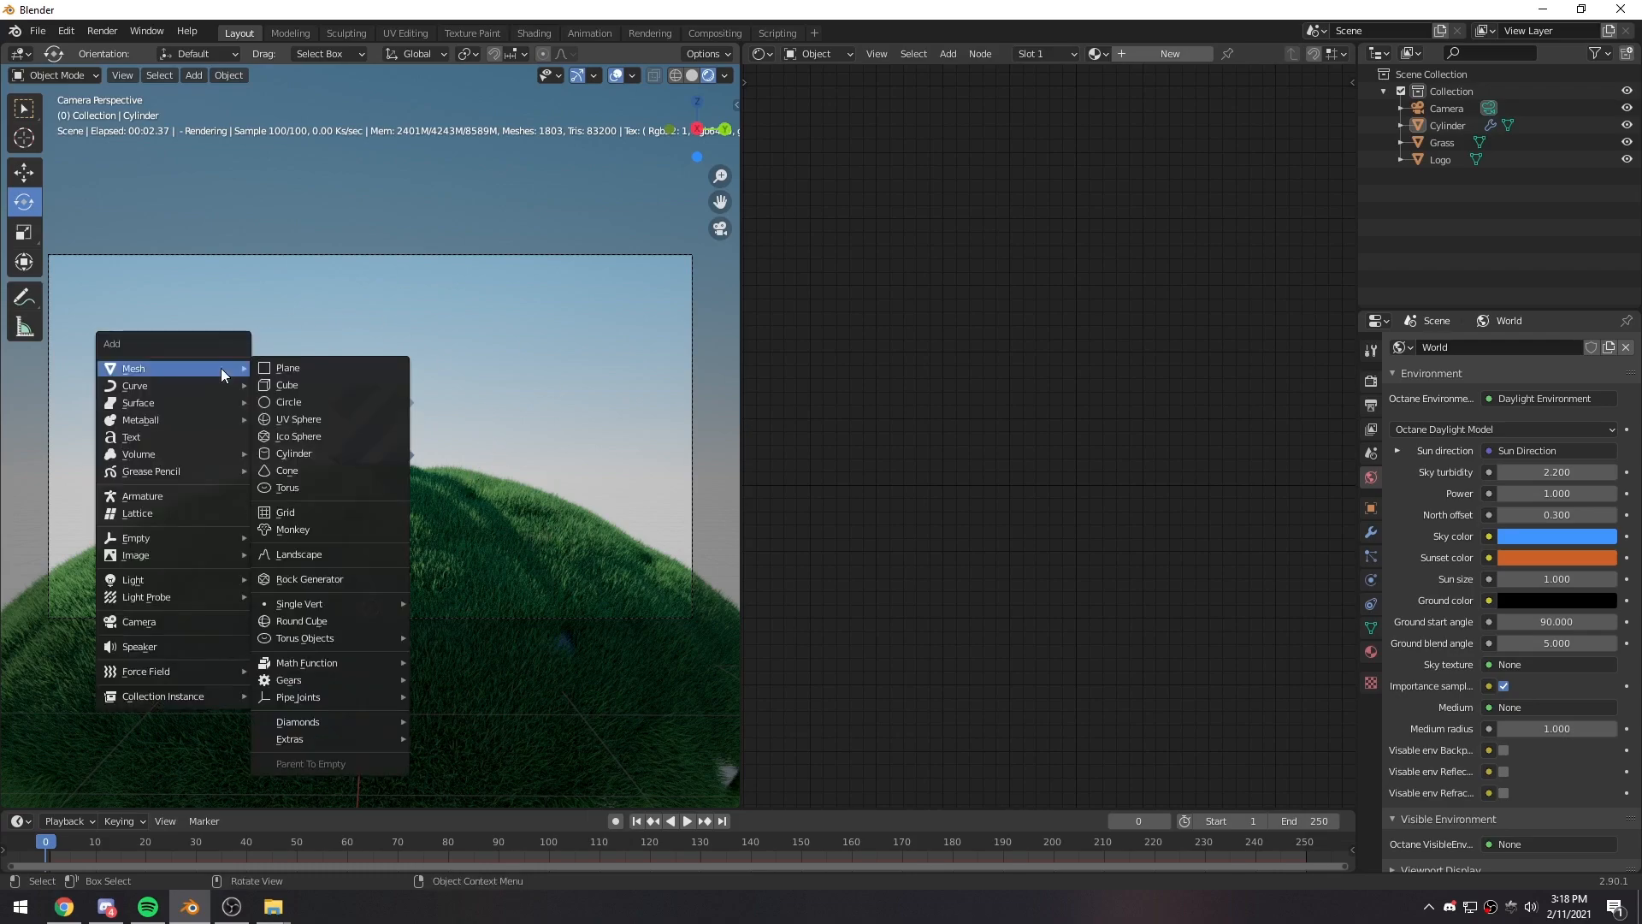
left_click(279, 373)
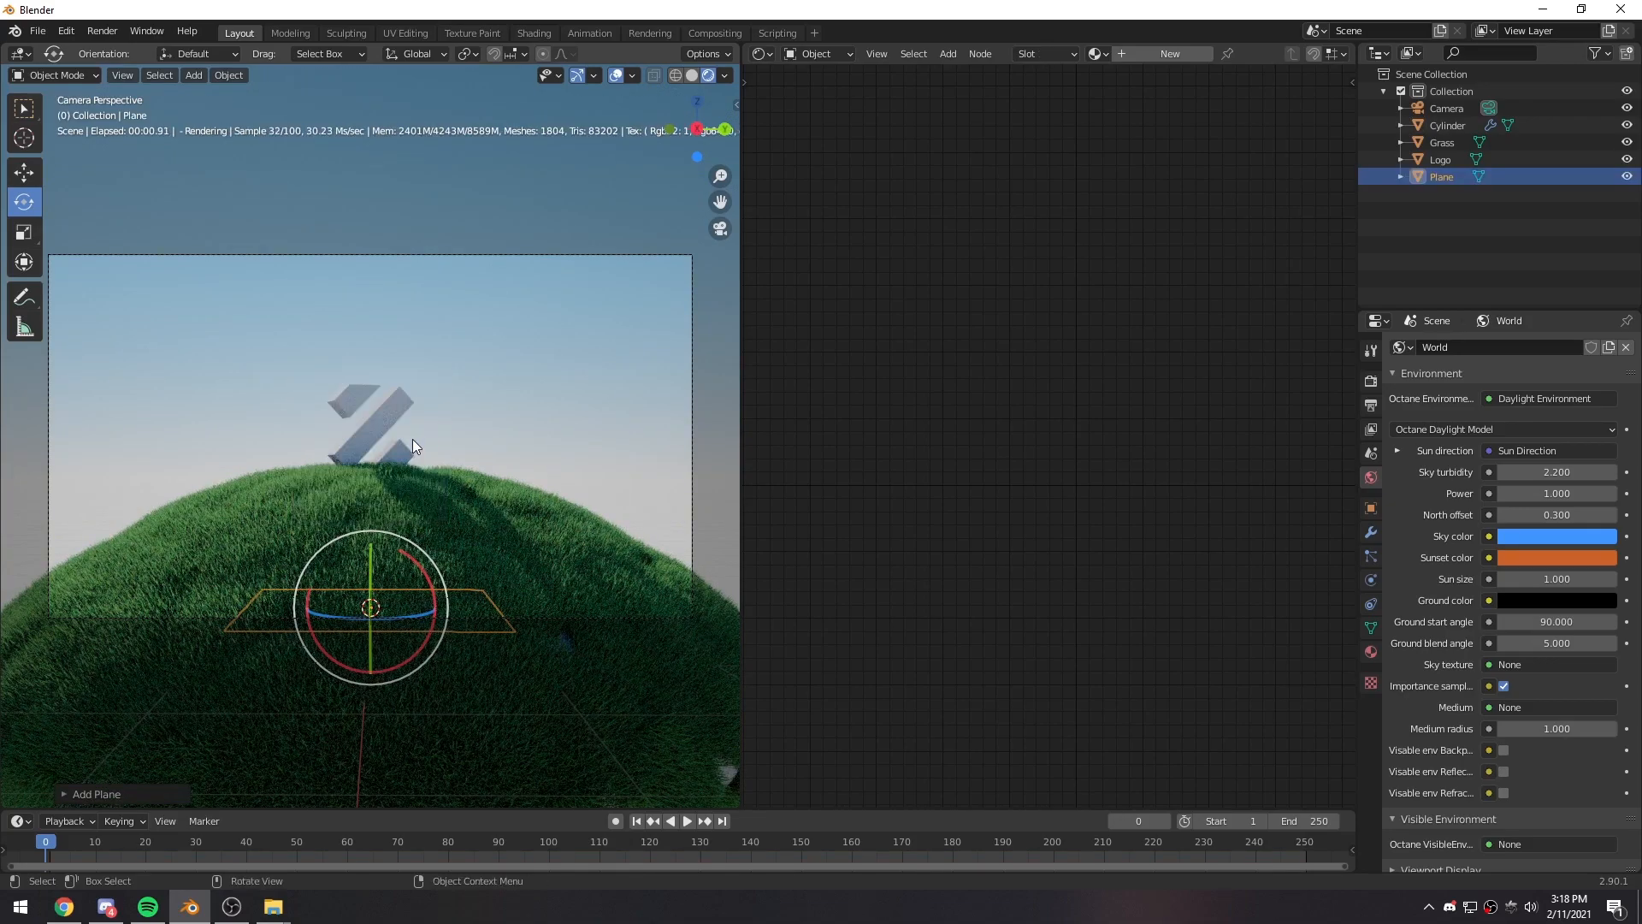
left_click_drag(372, 562, 316, 607, "ctrl")
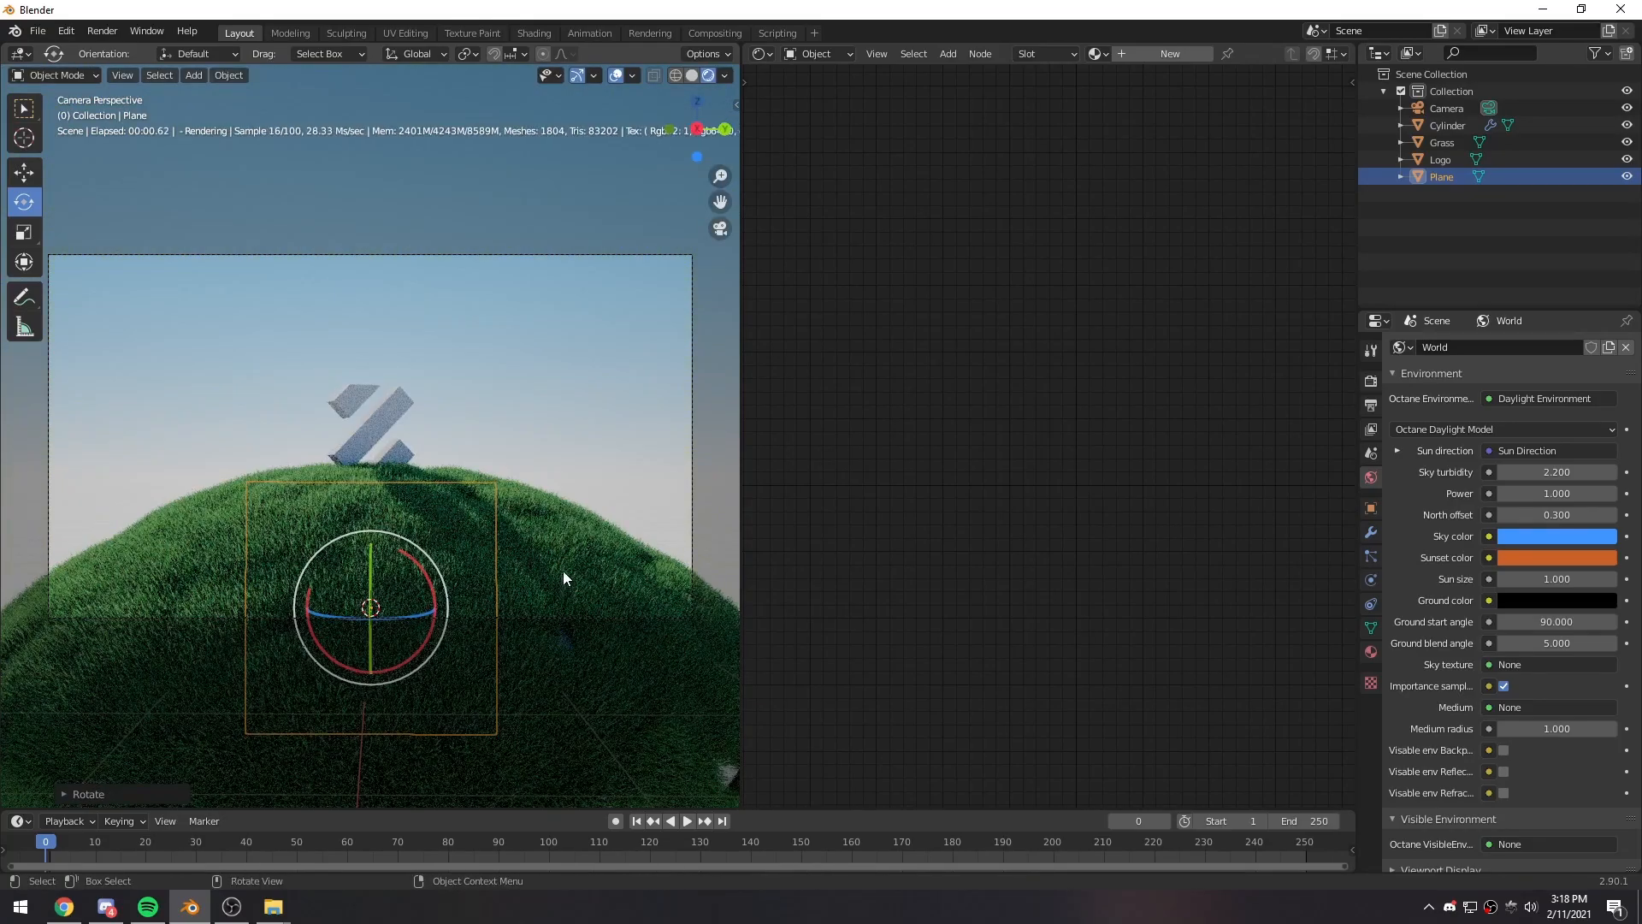
- Enlarge the upright plane, then scale it along Z to about half its height, forming a wide rectangle
key("s")
left_click(716, 490)
key("s")
key("z")
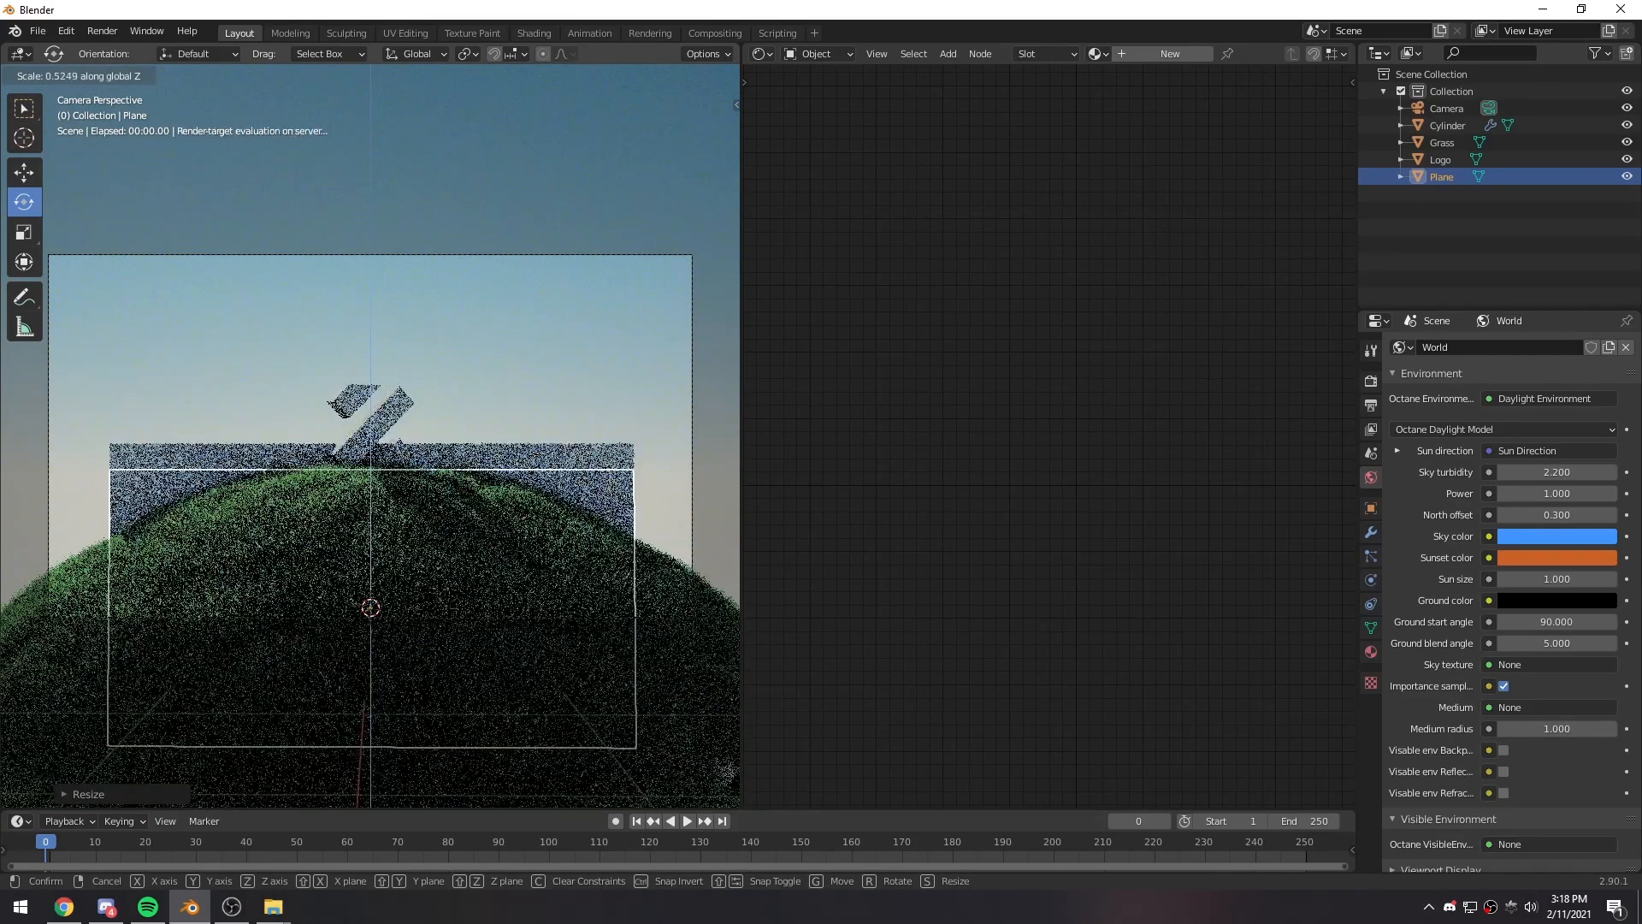
left_click(575, 541)
- With the Move tool and solid shading, move the plane back along X to stand well behind the dome and logo
middle_click_drag(575, 540, 509, 582)
key("shift+space")
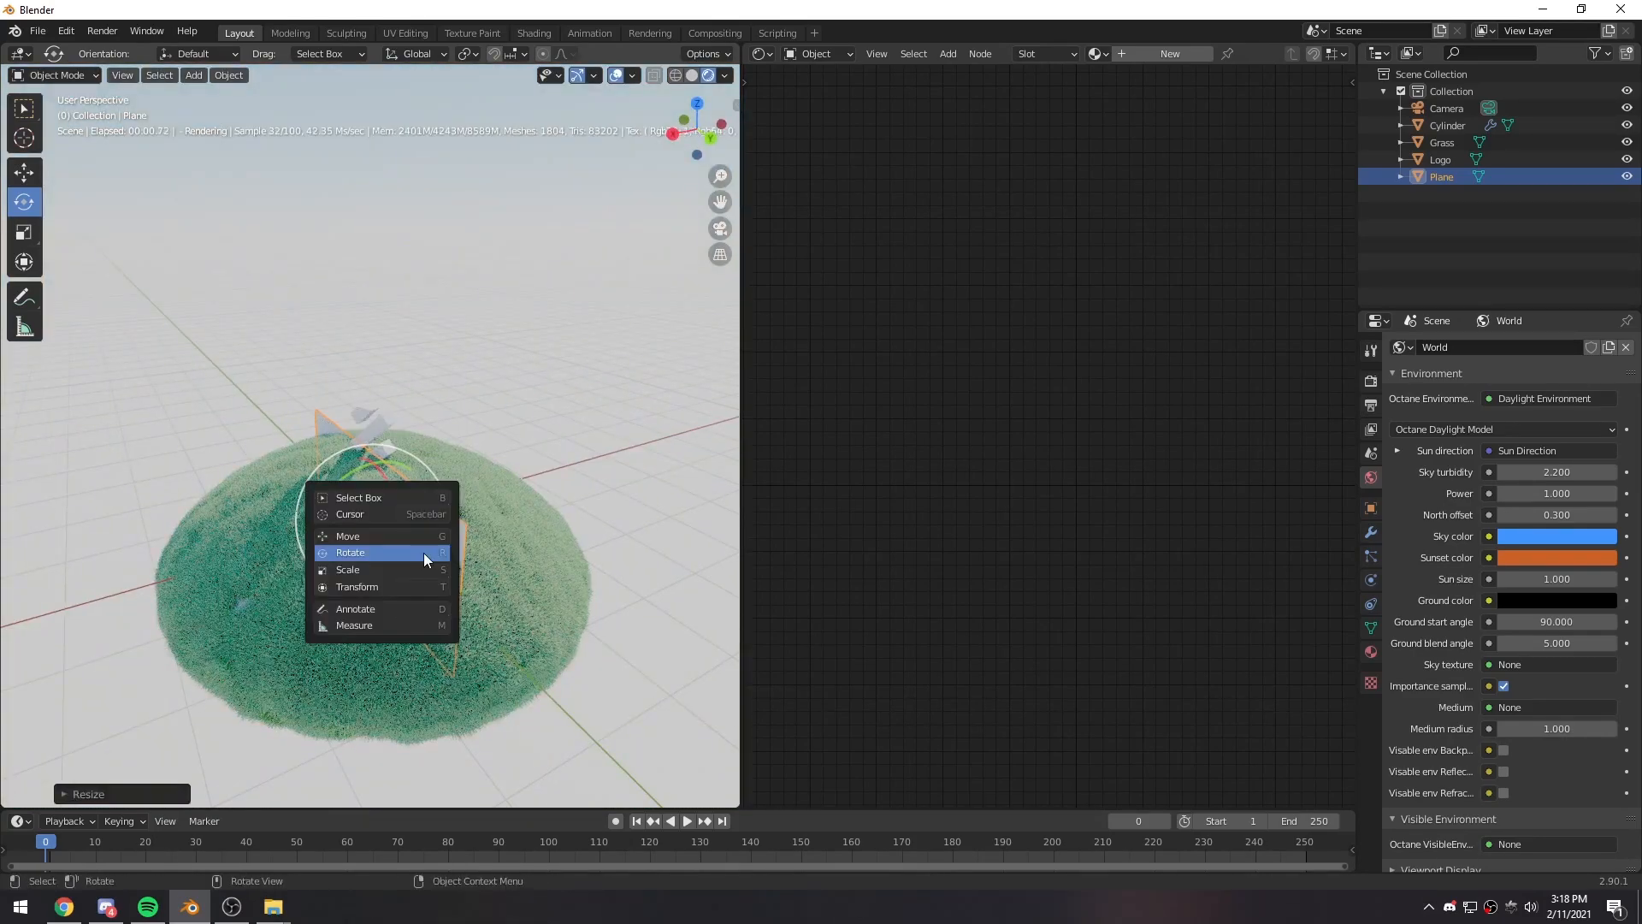
left_click(422, 537)
left_click(692, 76)
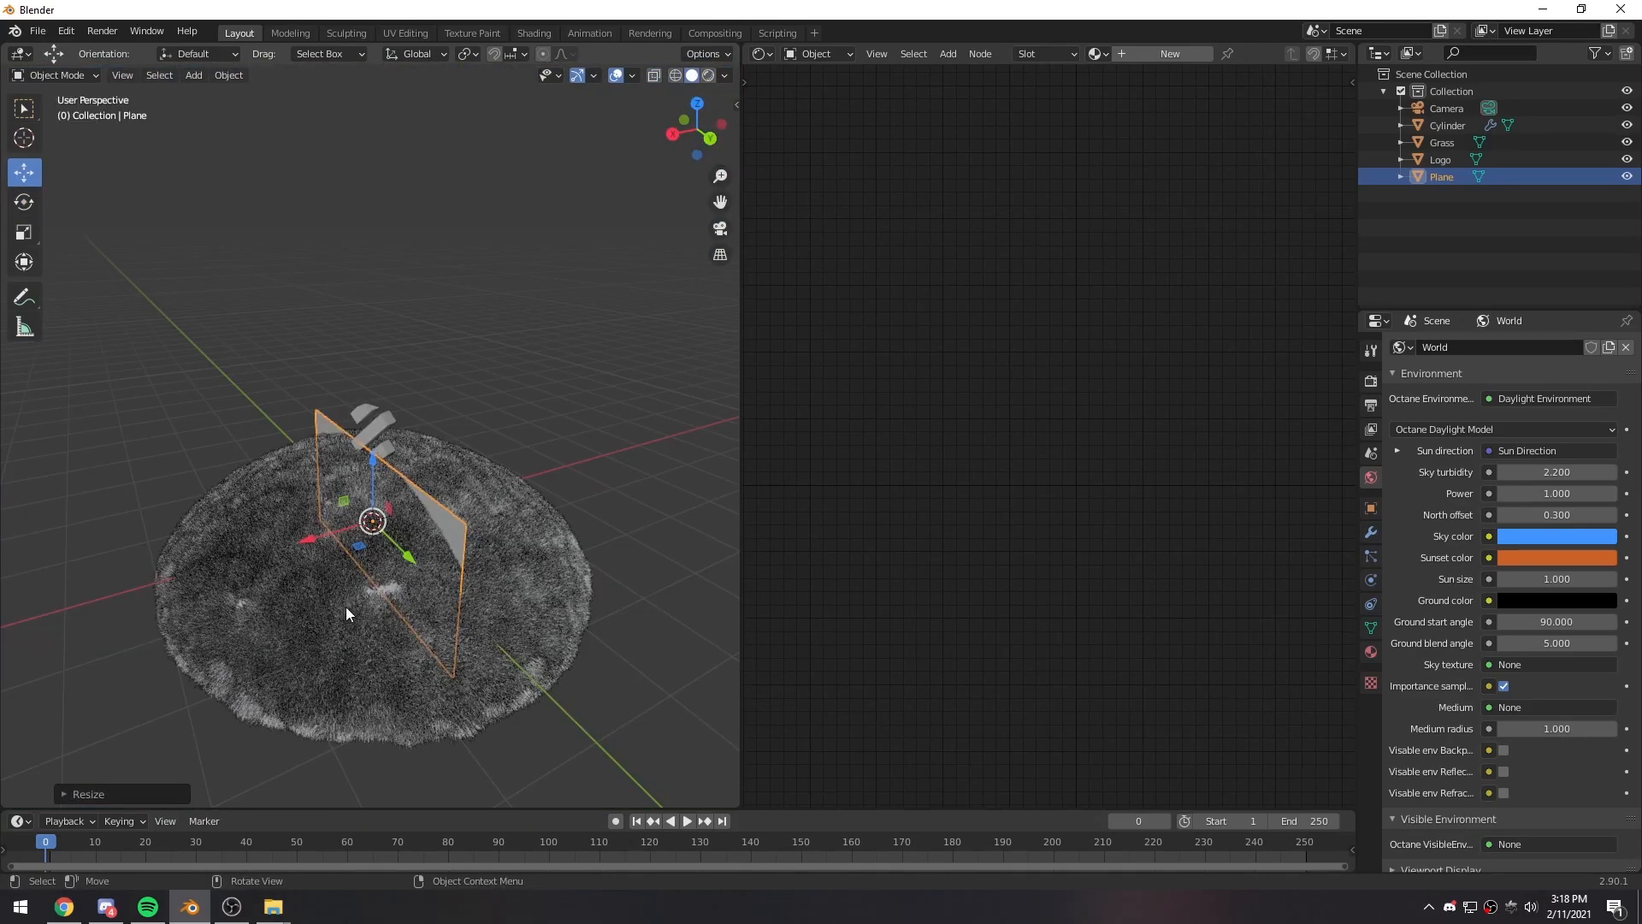
left_click_drag(321, 537, 712, 340)
middle_click_drag(568, 587, 384, 639, "shift")
left_click_drag(531, 460, 599, 445)
- Scale up the plane behind the dome and check its coverage through the camera, keeping the plane selected
key("s")
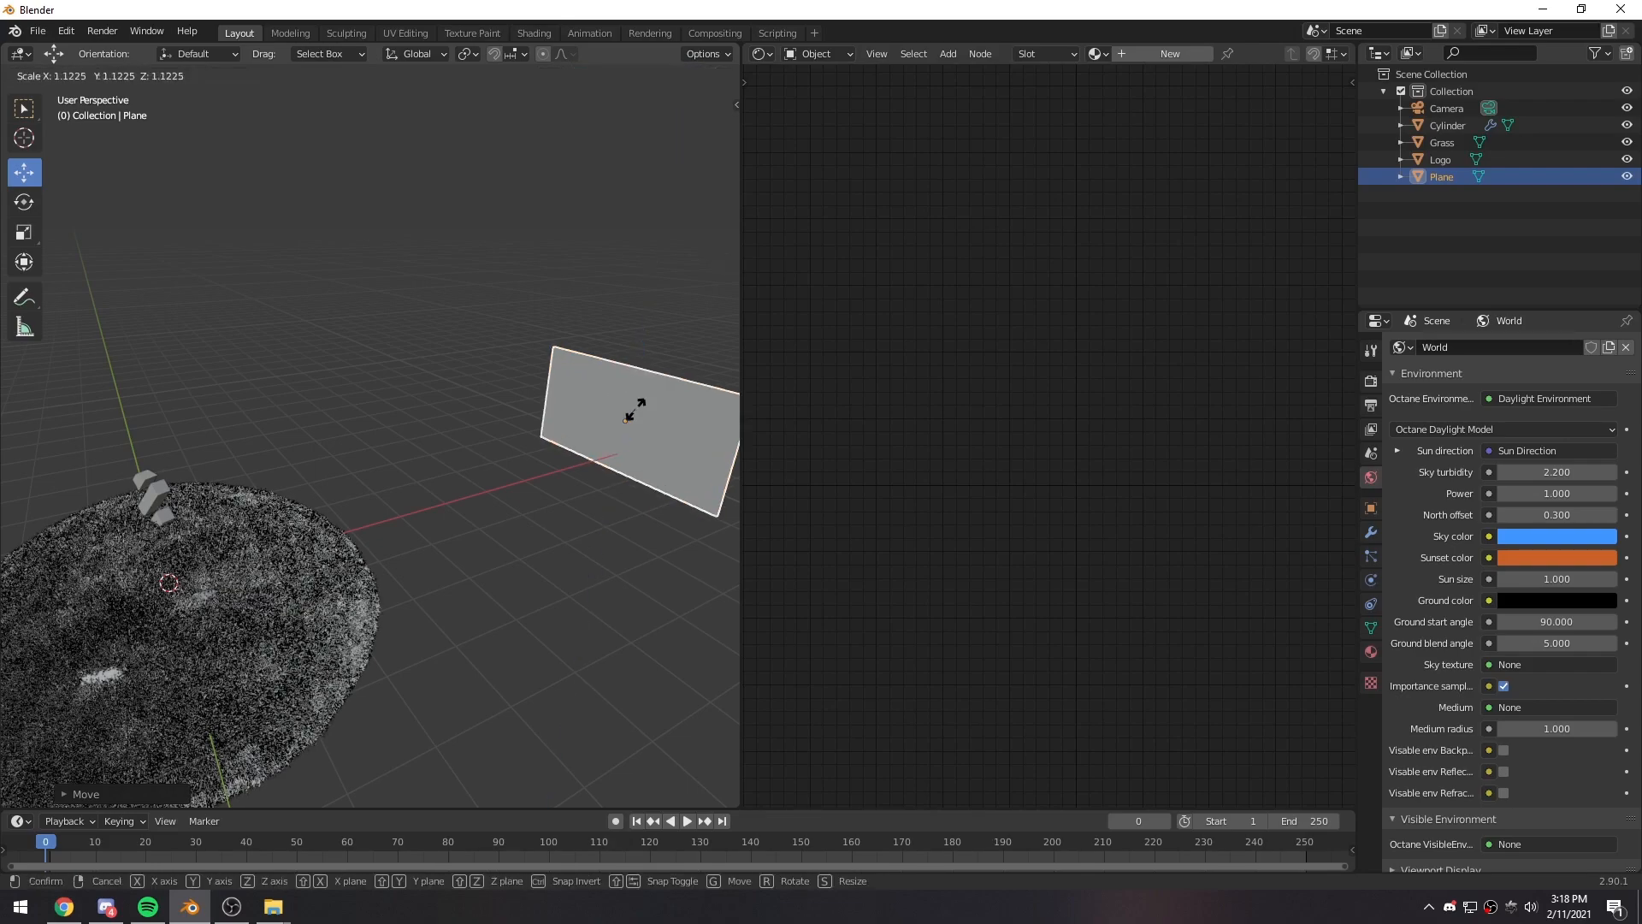
left_click(658, 414)
left_click(400, 390)
middle_click_drag(399, 390, 414, 402)
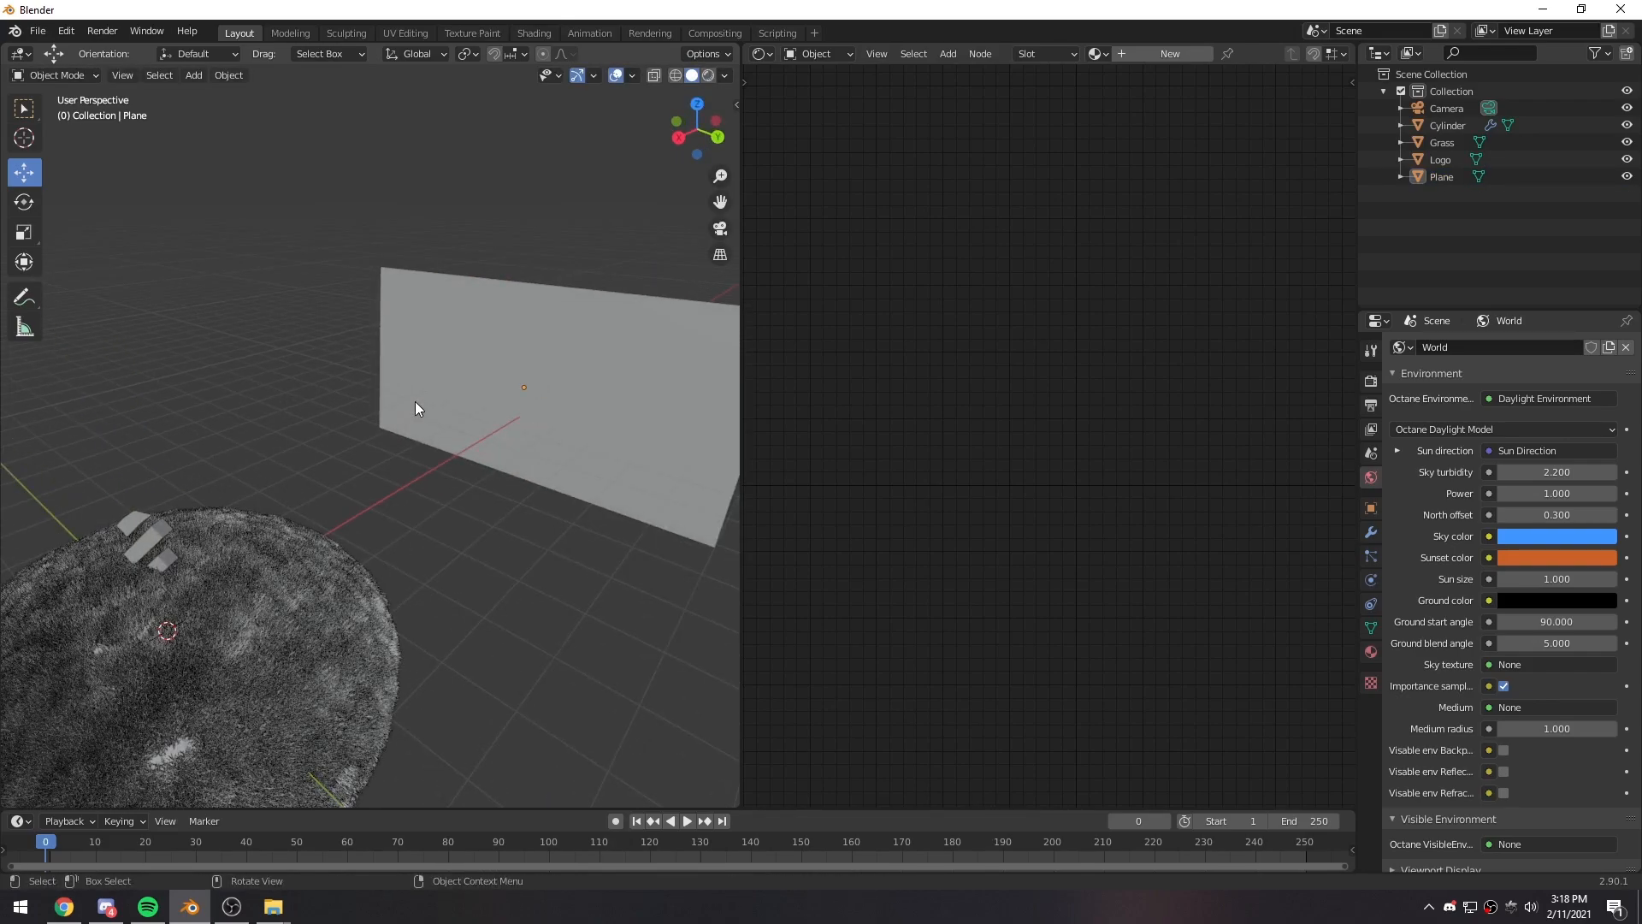
key("KP_0")
left_click(484, 408)
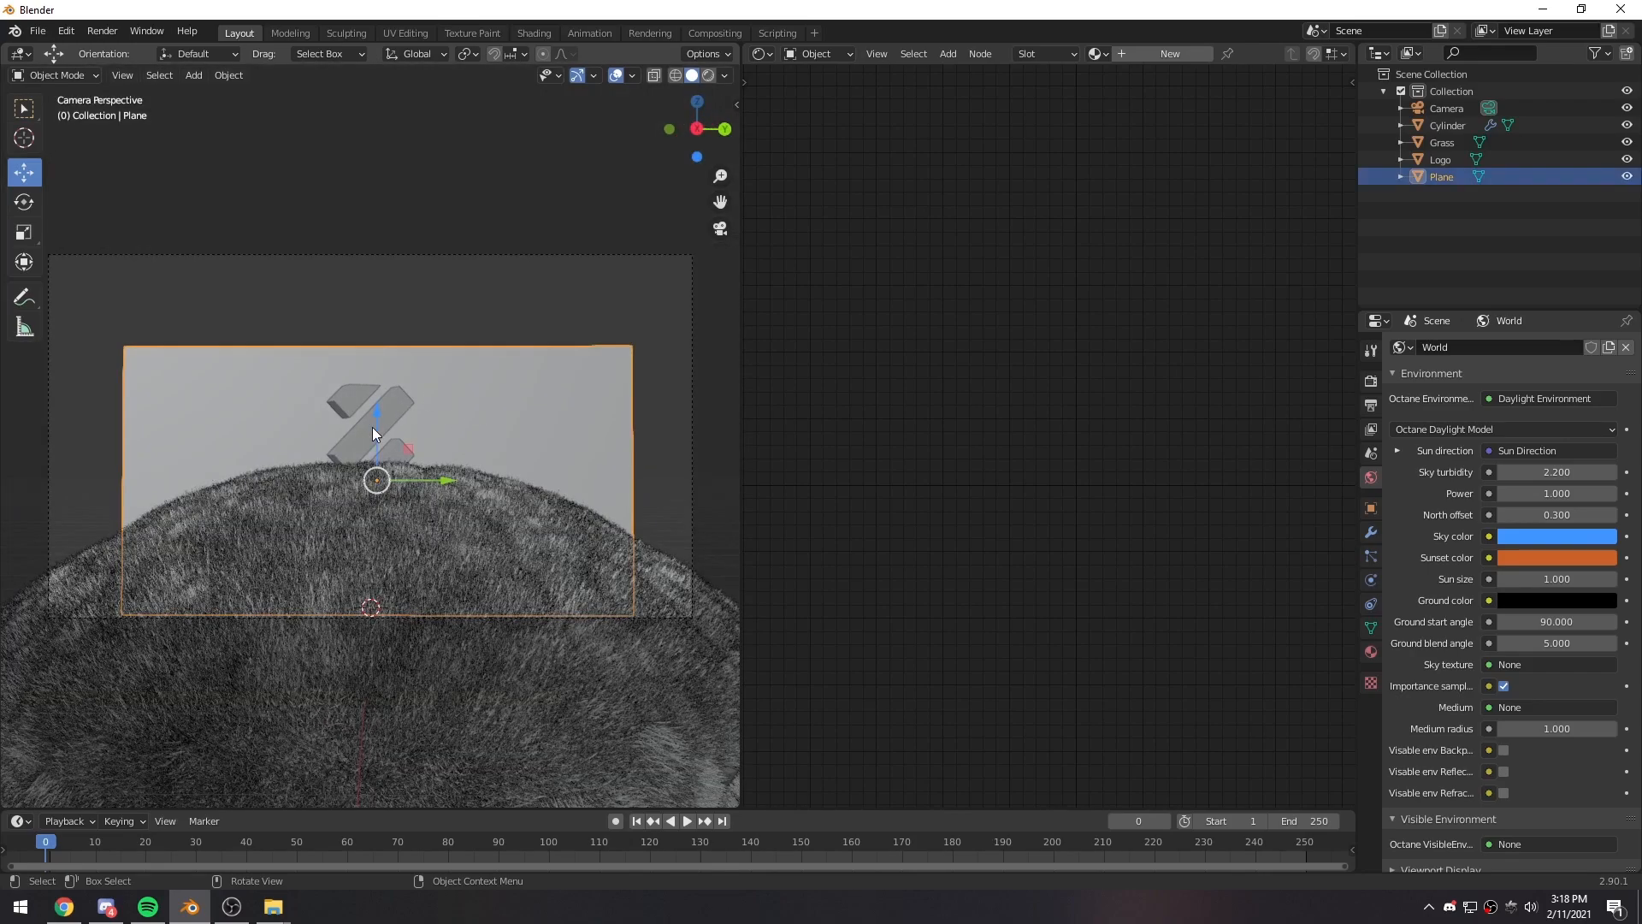
- Scale the backdrop plane up until it extends past the camera frame, and return to the rendered preview
key("s")
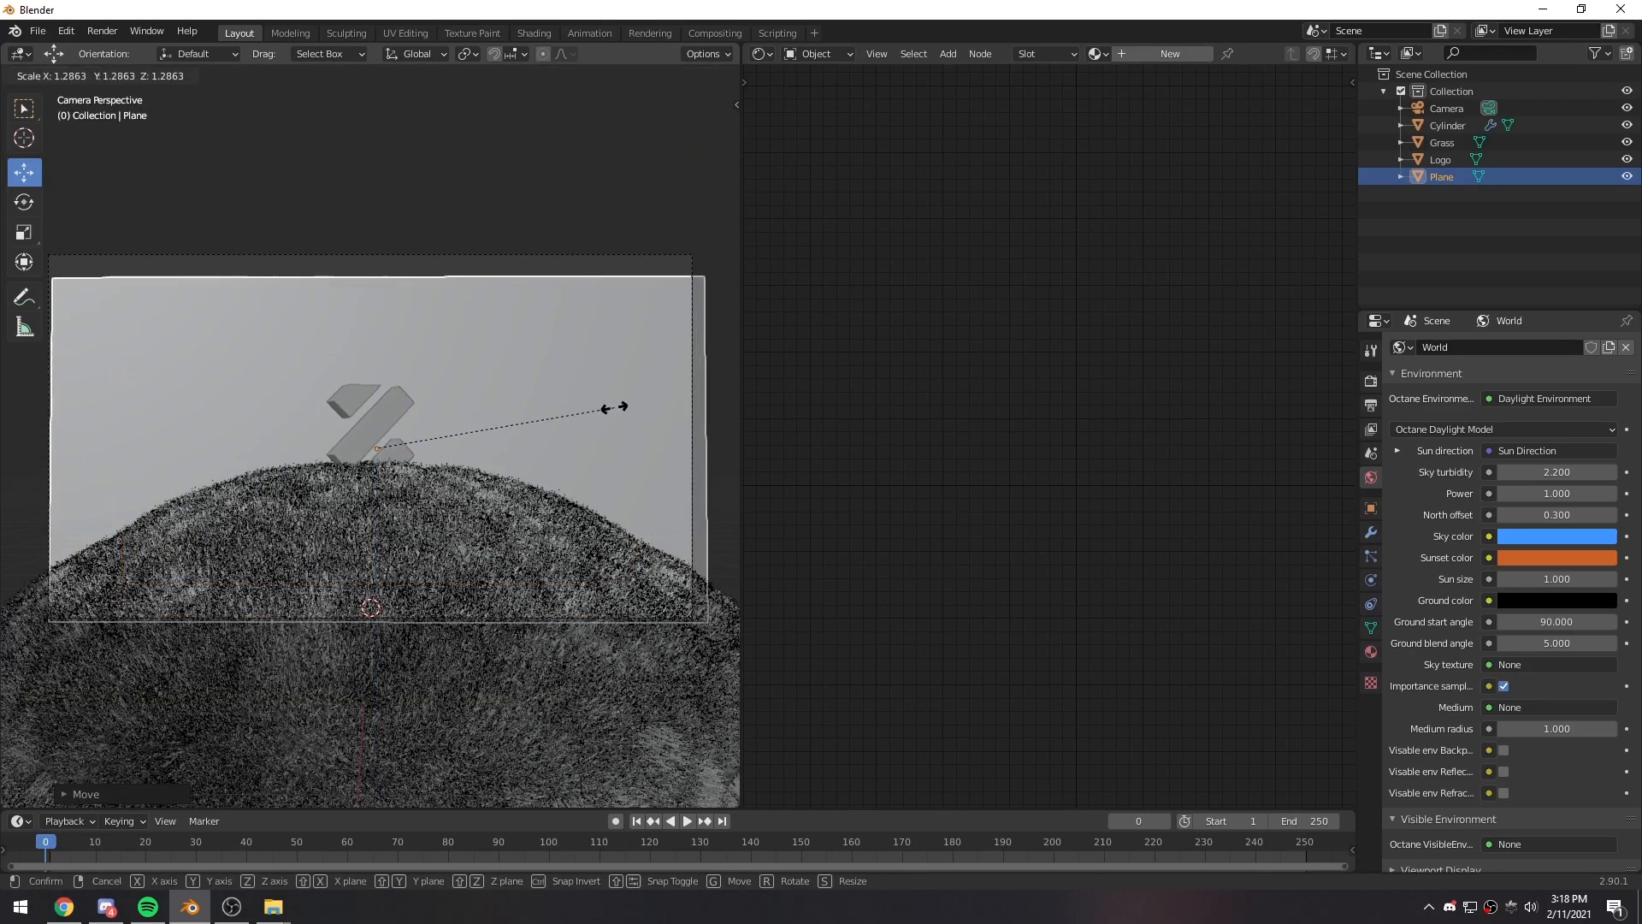
key("Escape")
key("s")
key("z")
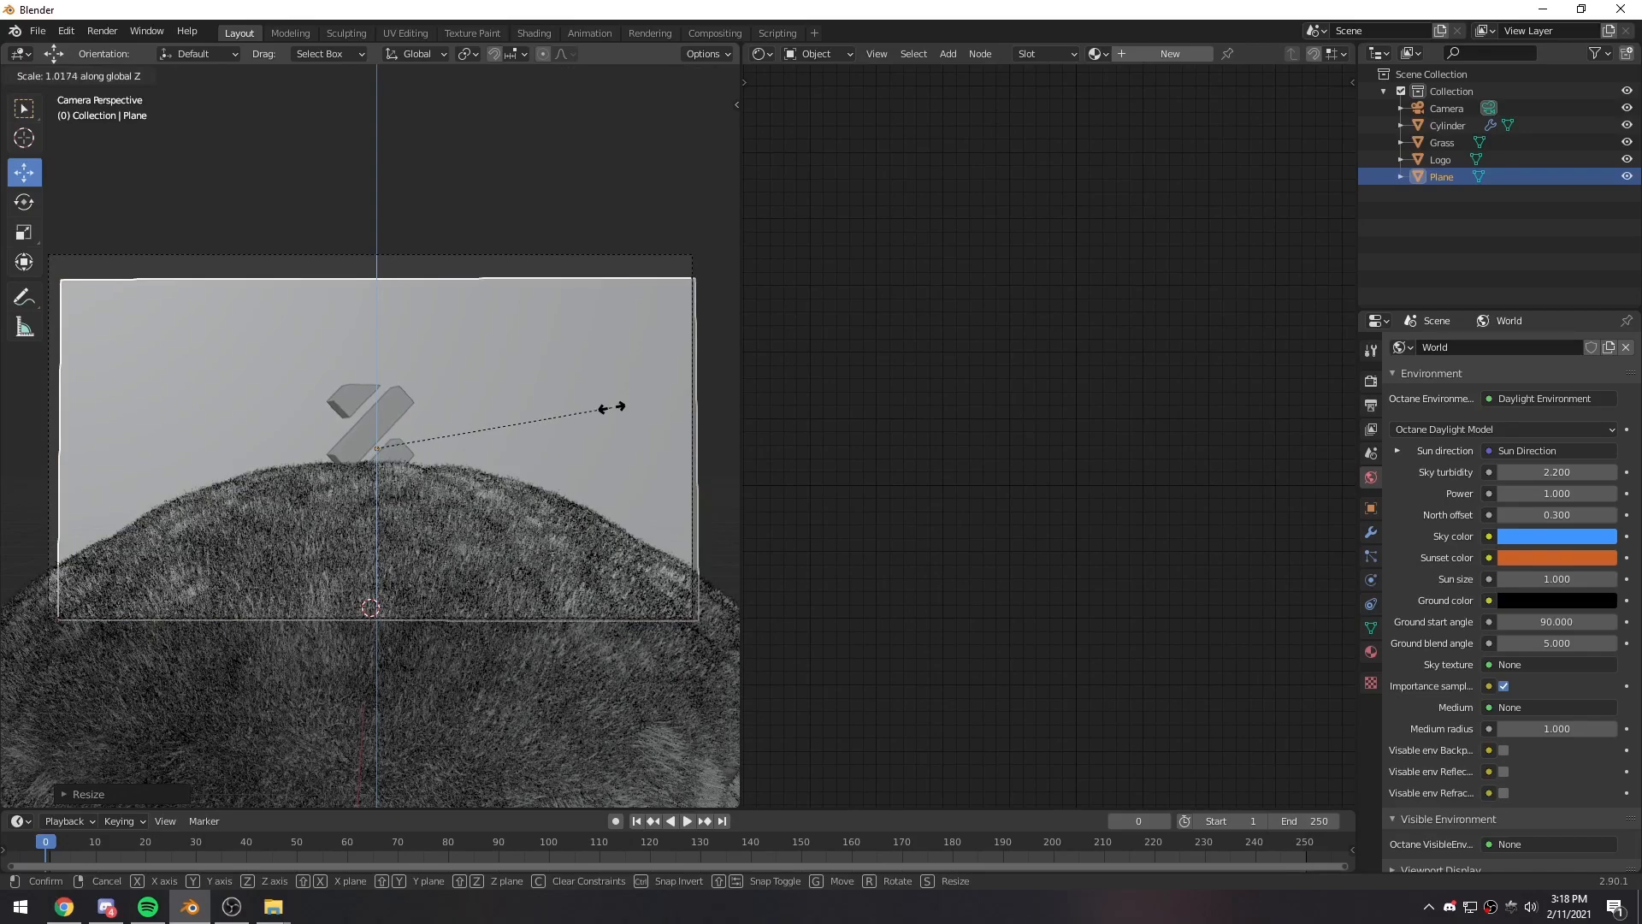
key("Escape")
key("s")
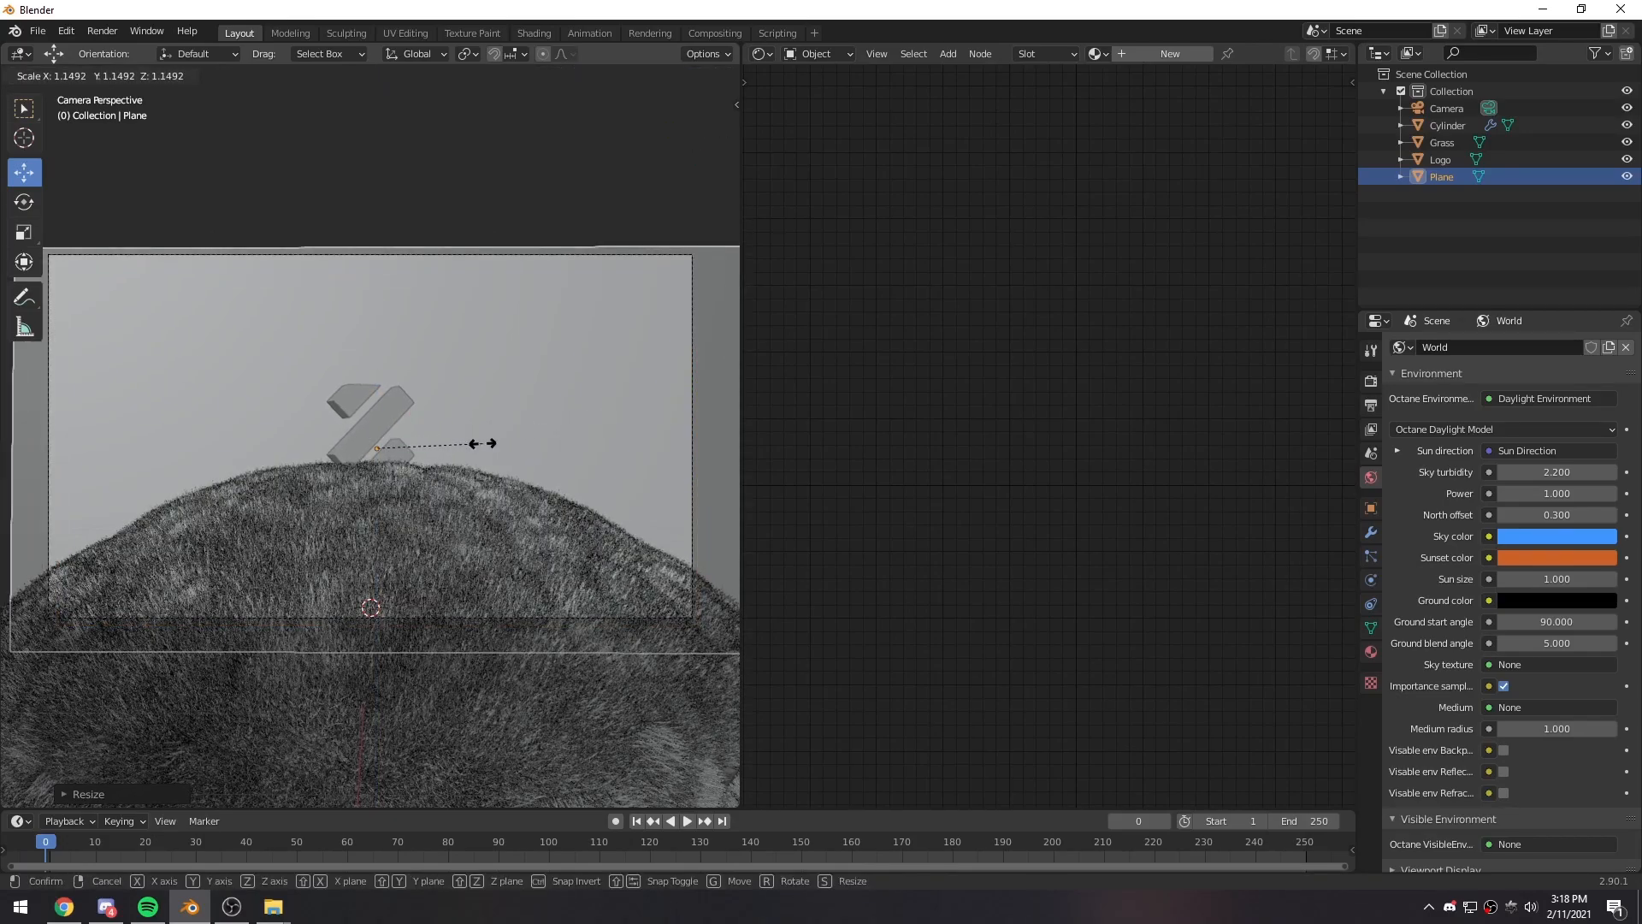
left_click(460, 438)
left_click(705, 75)
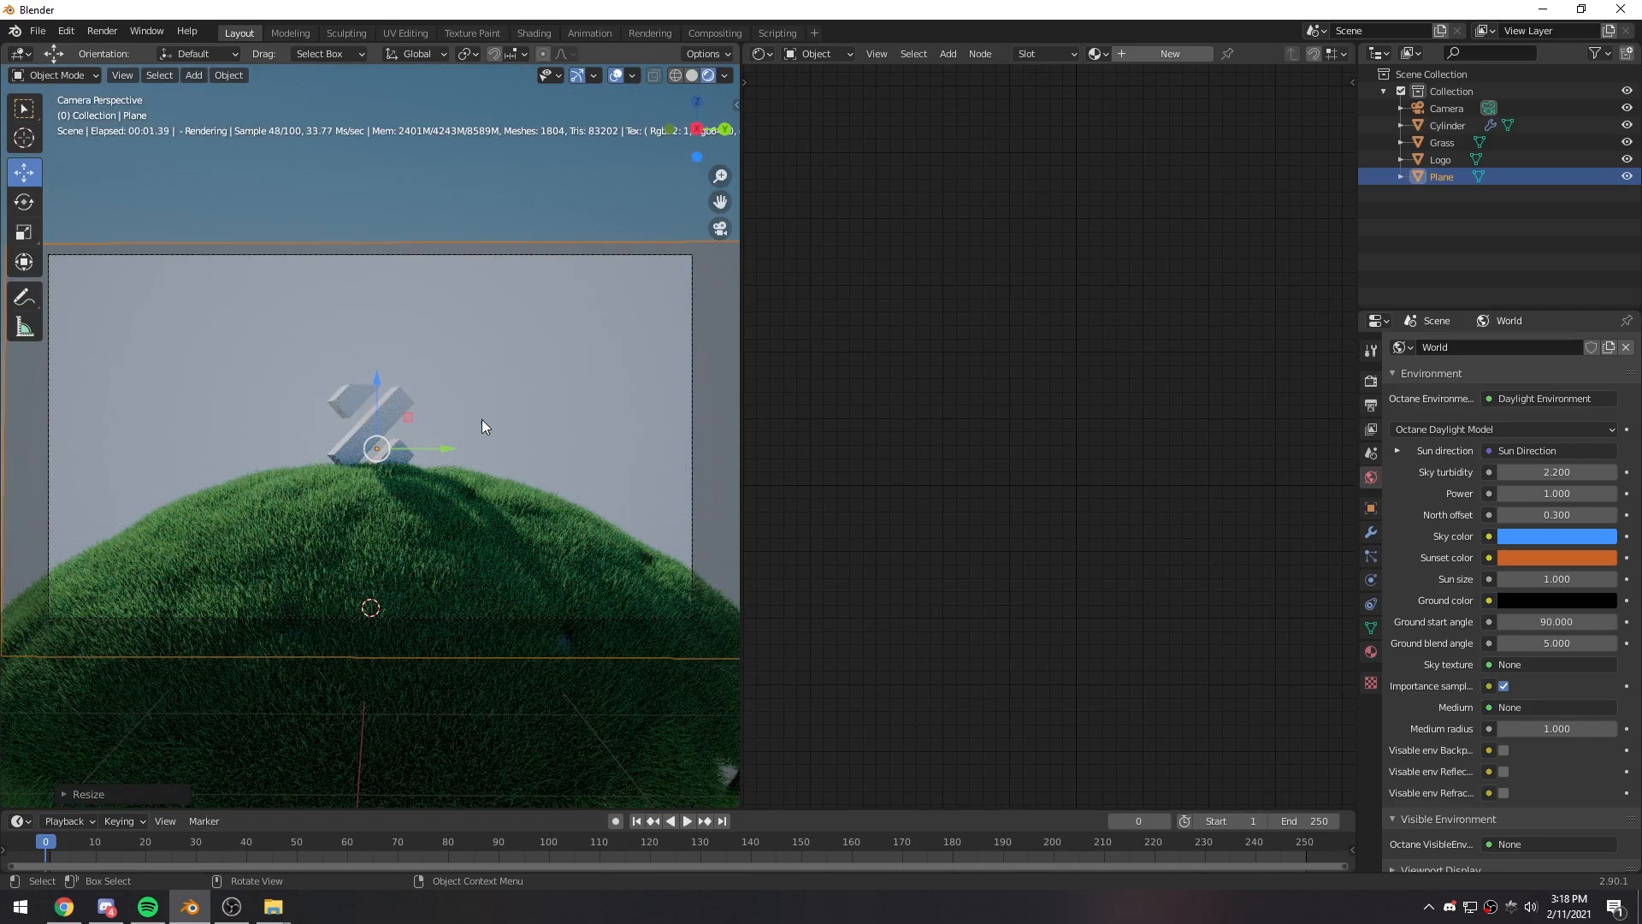
- Adjust the backdrop plane's distance along X and raise it slightly so it covers the top of the camera frame
middle_click_drag(505, 400, 546, 365)
key("g")
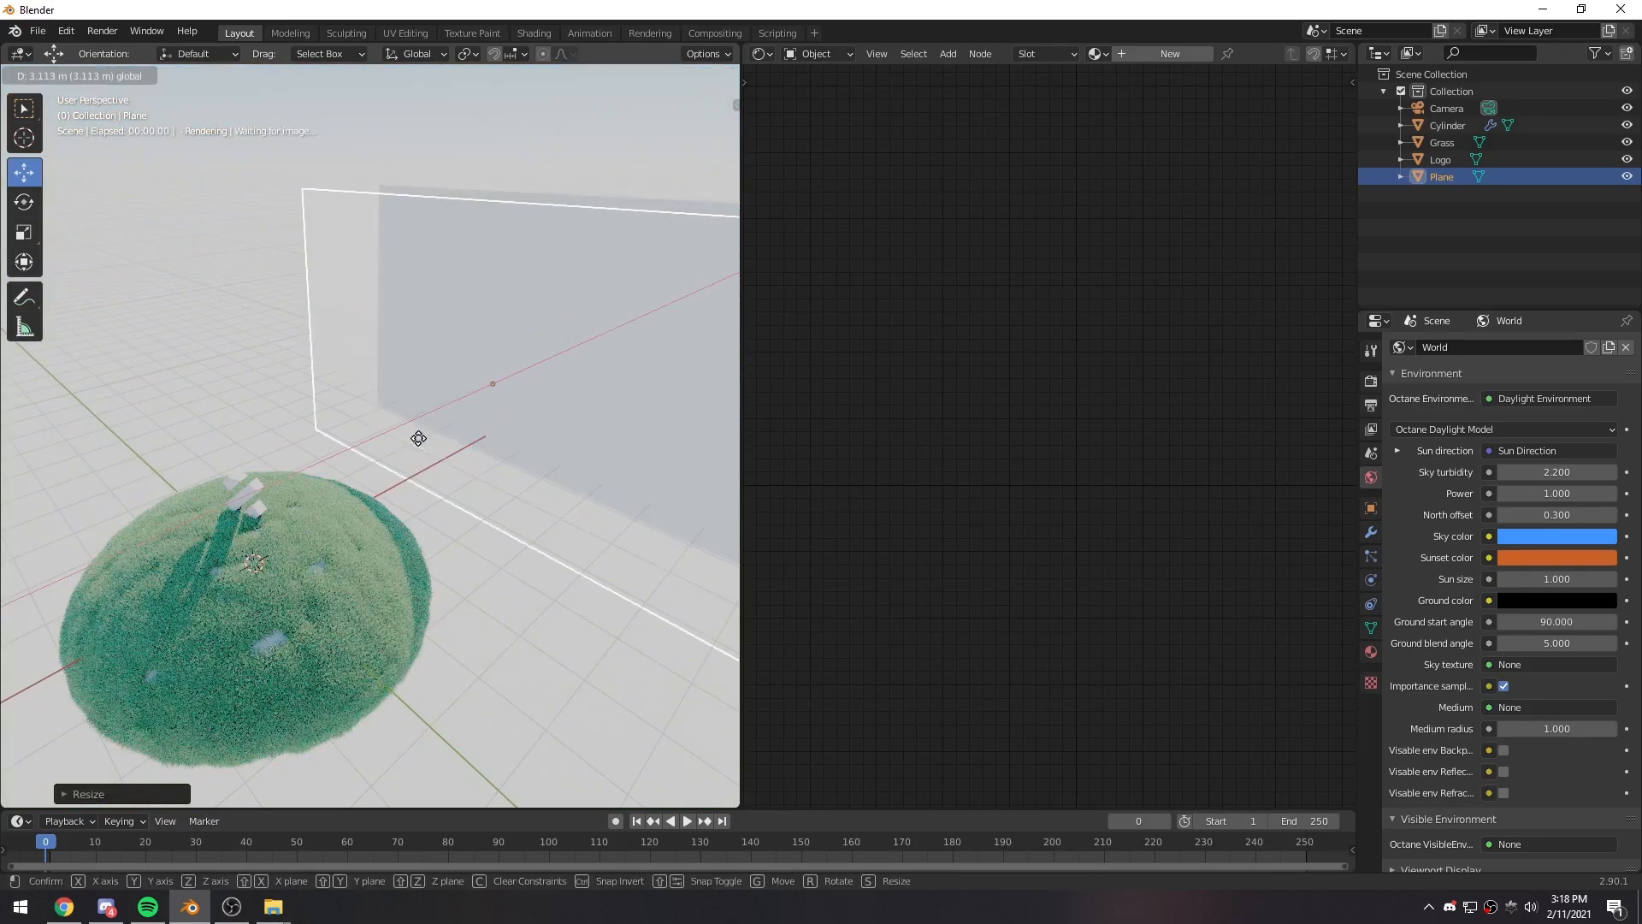
left_click(369, 434)
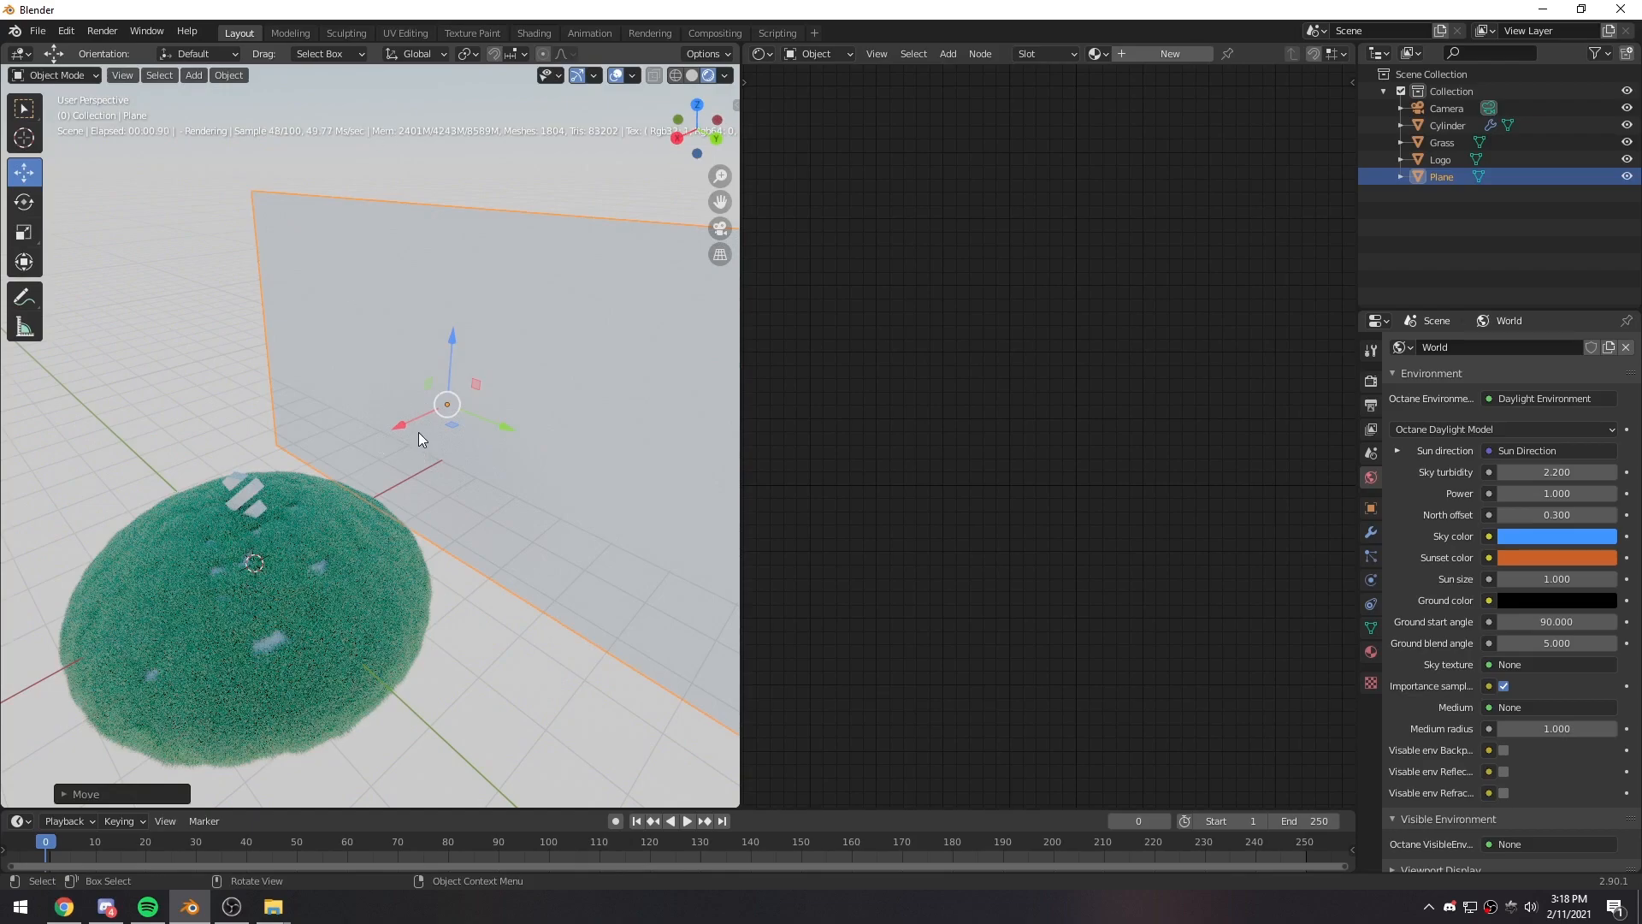
key("g")
key("x")
left_click_drag(546, 365, 555, 357)
middle_click_drag(368, 394, 337, 388)
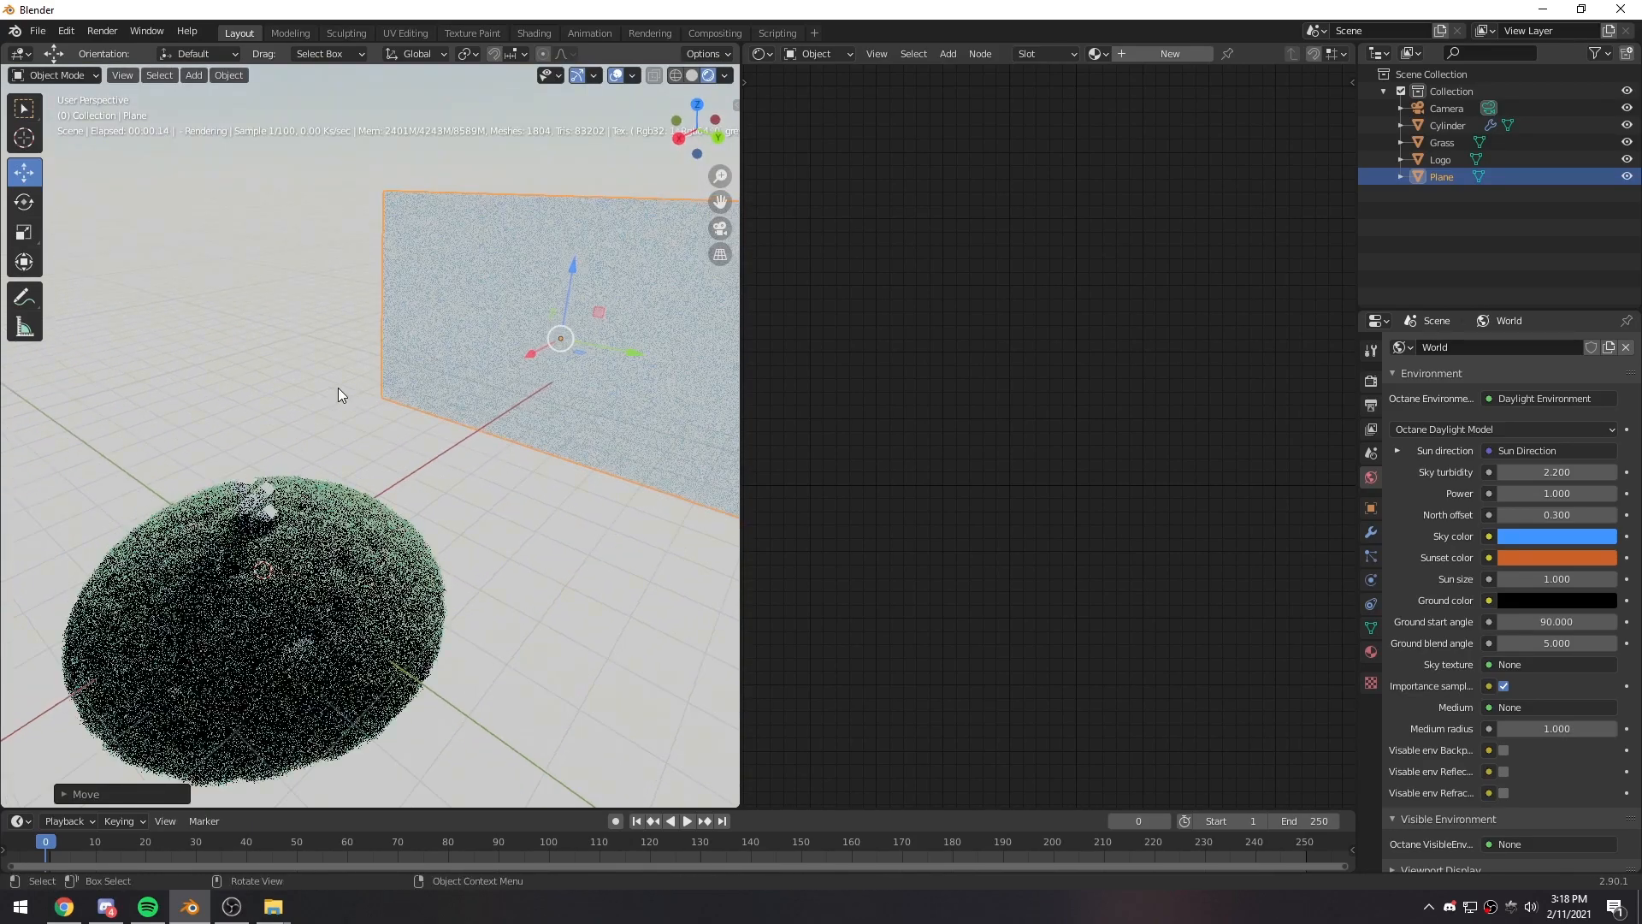
key("KP_0")
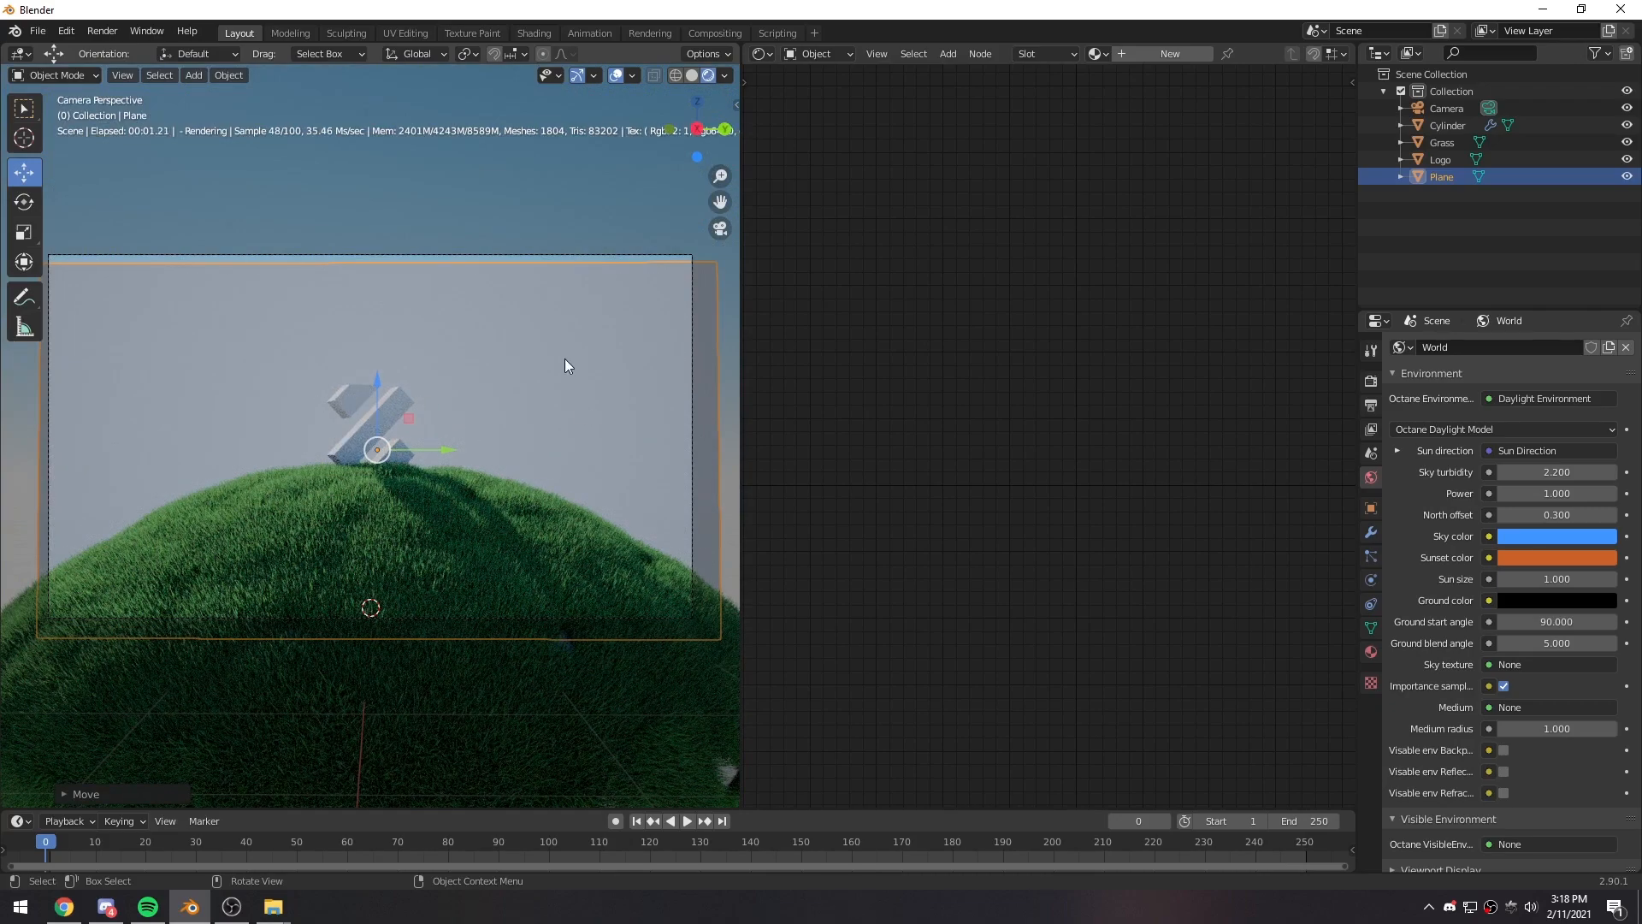
left_click_drag(373, 386, 376, 373)
- Create a new material for the plane, swapping its default Glossy Material node for a Diffuse Material node
left_click(1161, 54)
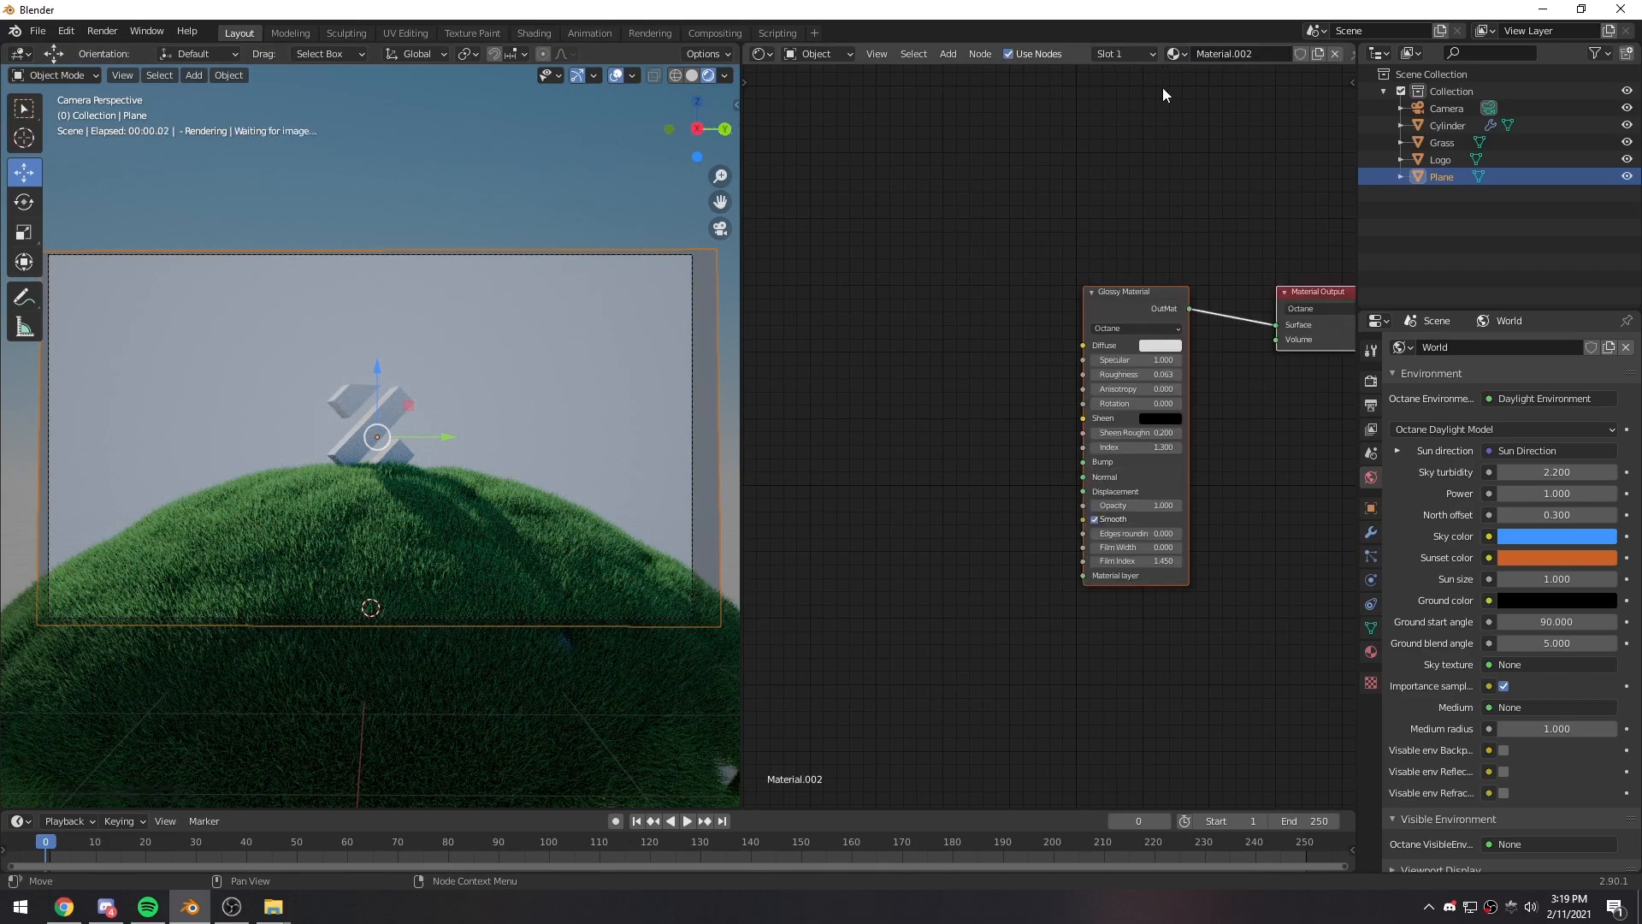
key("shift+a")
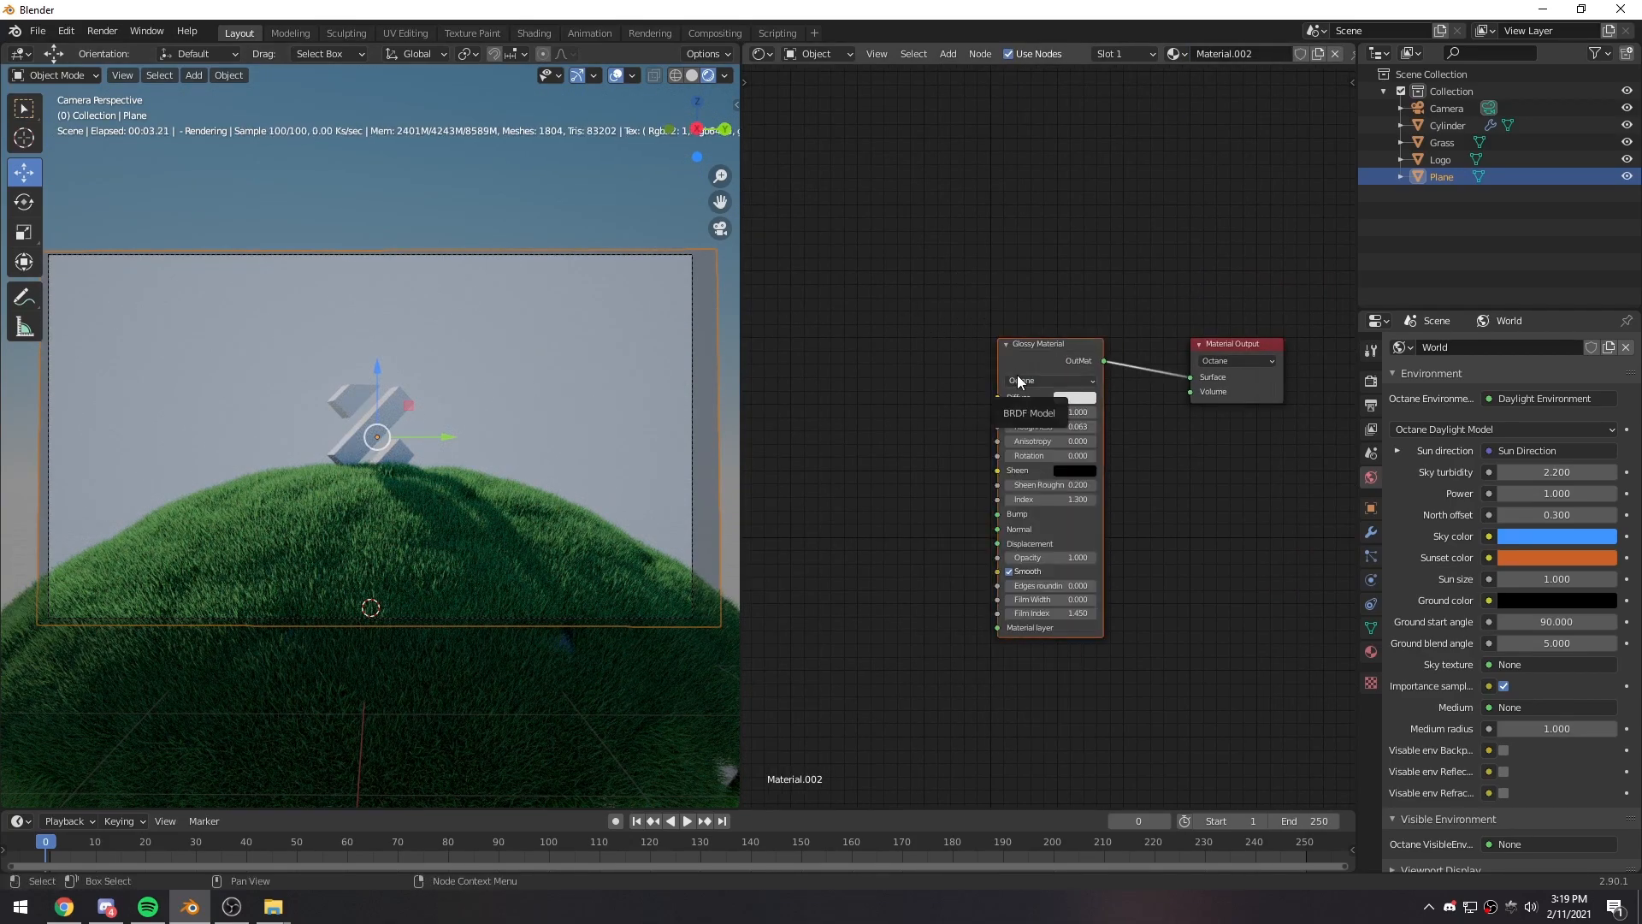
key("x")
key("shift+a")
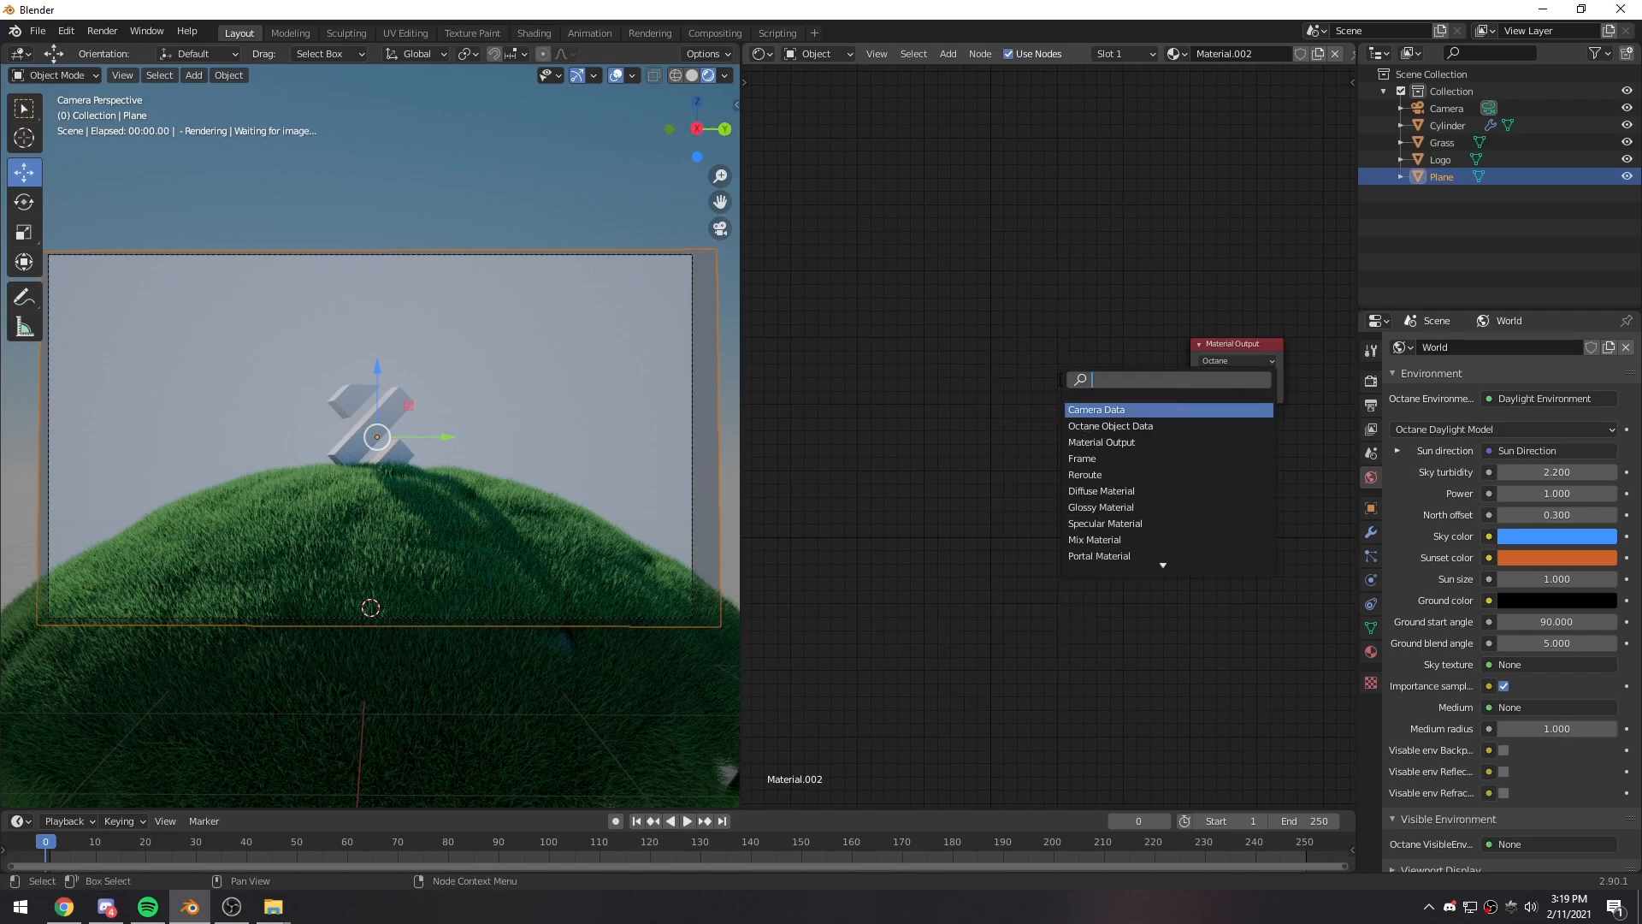
left_click(1058, 379)
left_click(1011, 347)
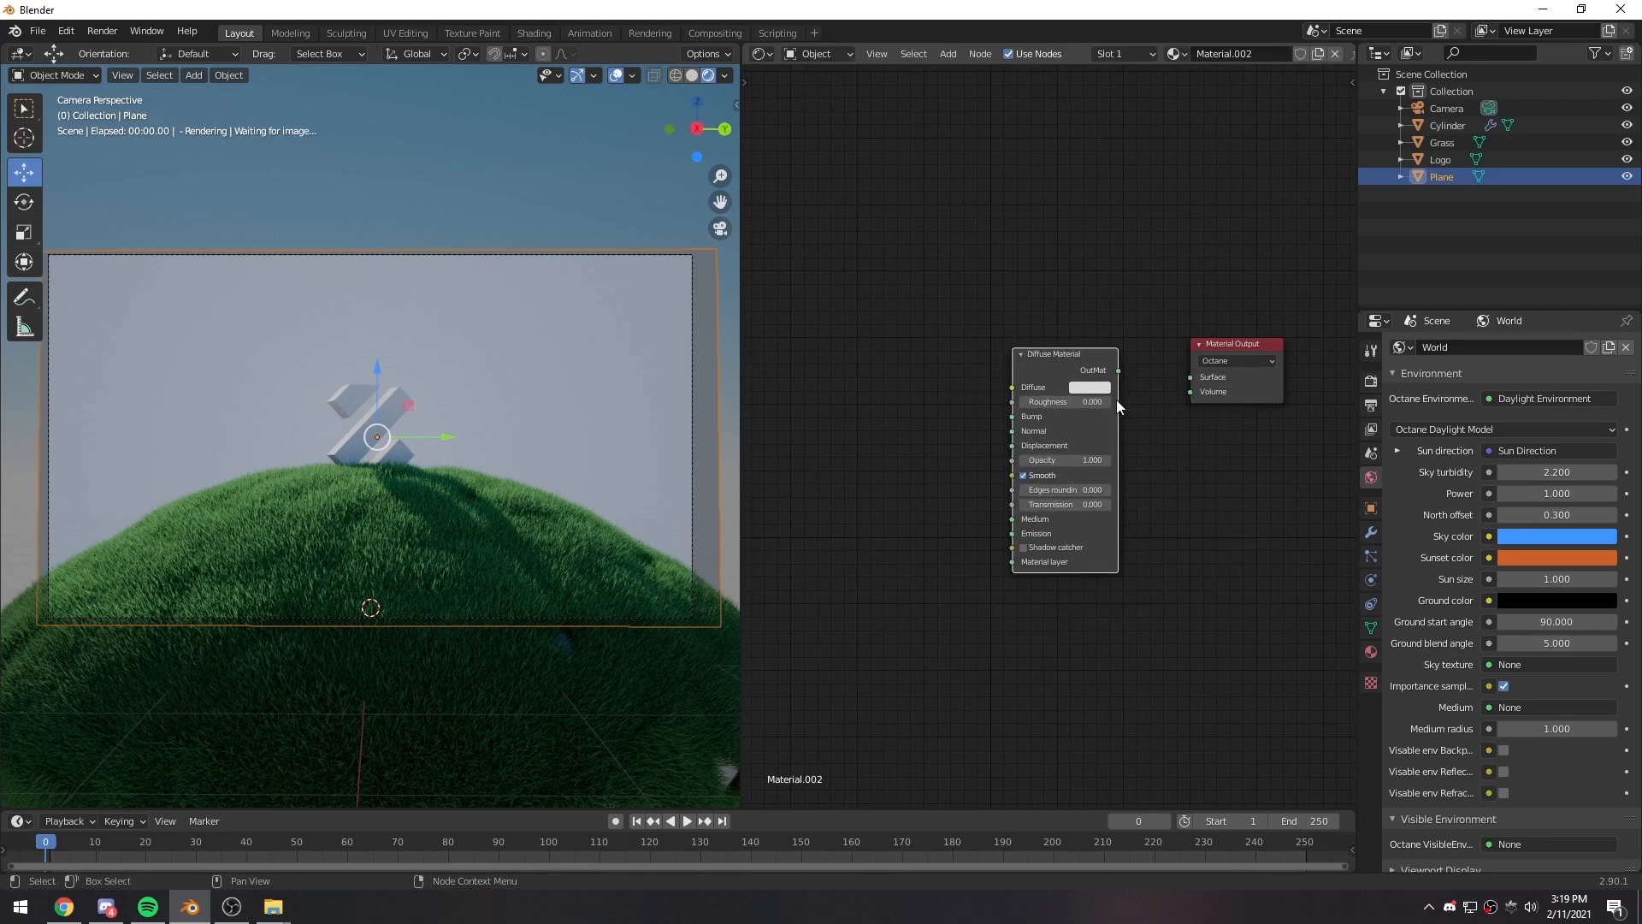
- Connect the Diffuse Material to the material output's Surface and bring in sky.jpg as an image texture feeding its Diffuse input
left_click_drag(1120, 367, 1190, 377)
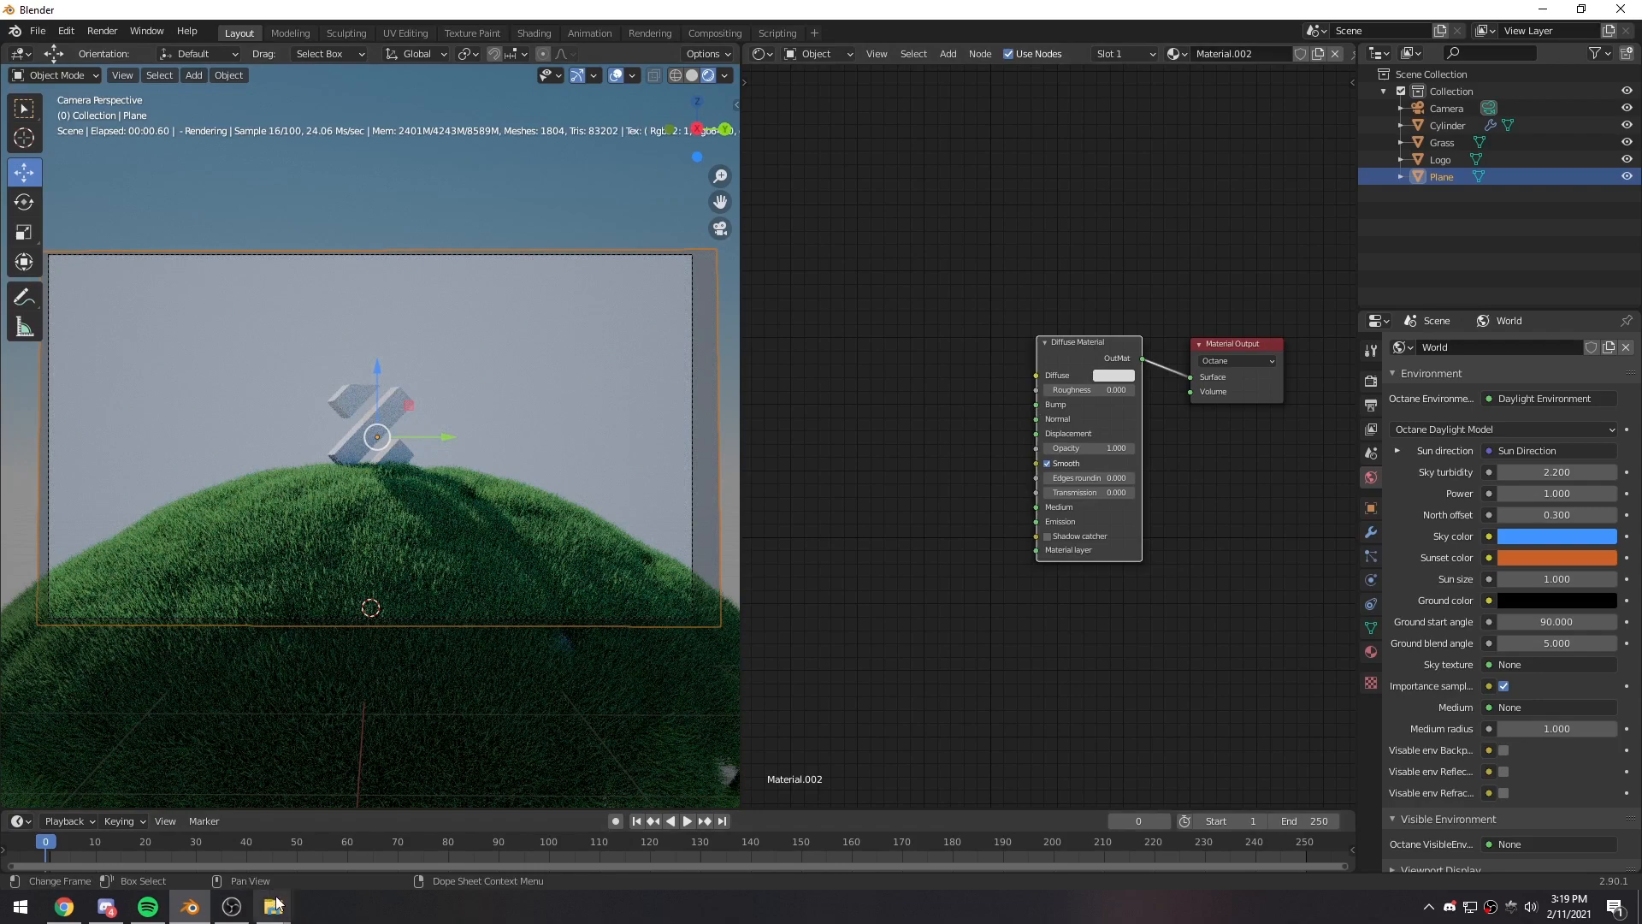
mouse_move(273, 907)
left_click(243, 865)
left_click(730, 674)
left_click_drag(742, 655, 1036, 375)
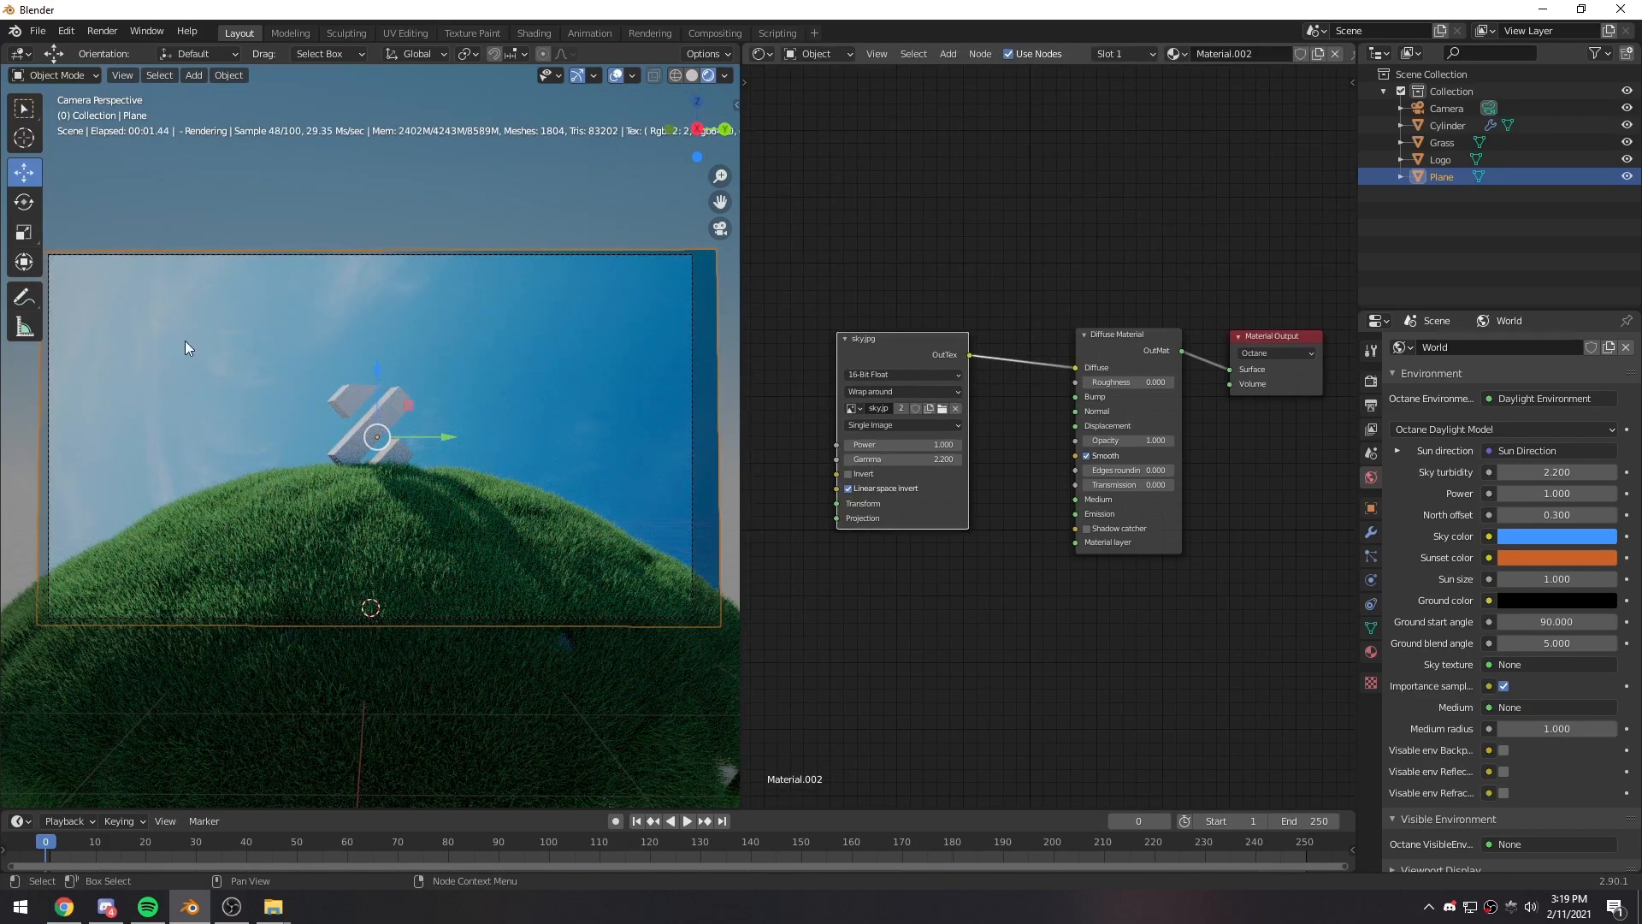
- Add a Full Transform node beside the sky.jpg texture and connect it to the texture's Transform input
middle_click_drag(916, 434, 1054, 392)
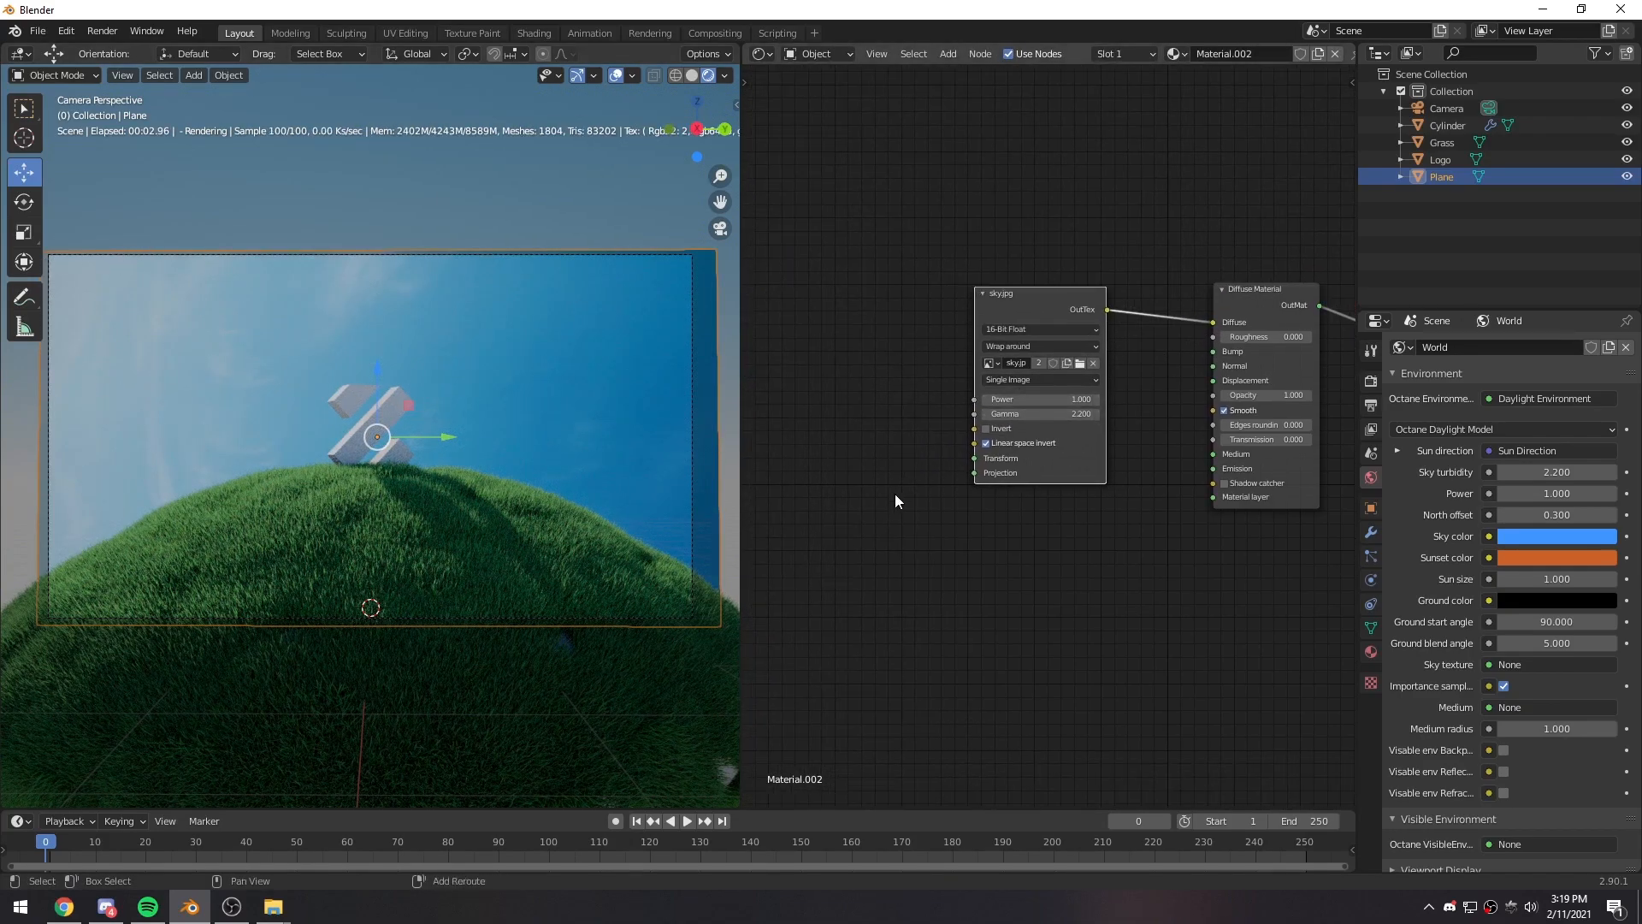
middle_click_drag(895, 495, 920, 513)
key("shift+a")
left_click(851, 421)
type("full")
key("Return")
left_click_drag(913, 379, 1001, 476)
left_click_drag(859, 363, 903, 303)
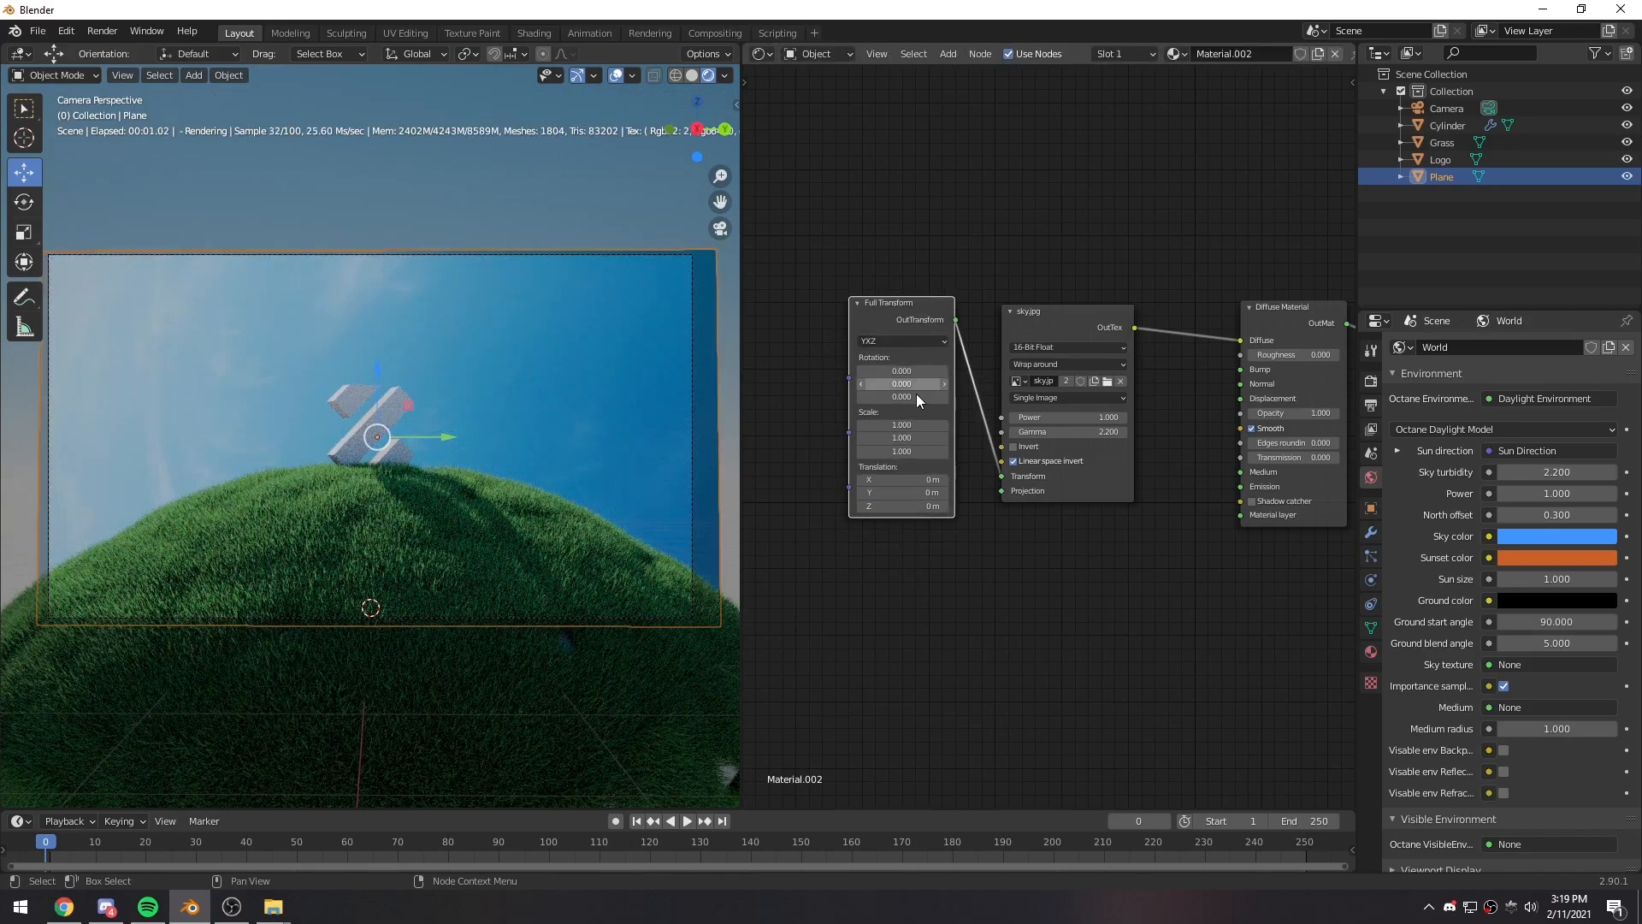
- Rotate the sky texture by setting the Full Transform's third rotation value to 90, and deselect the plane
left_click_drag(900, 398, 1139, 398)
left_click(904, 397)
type("90")
key("Return")
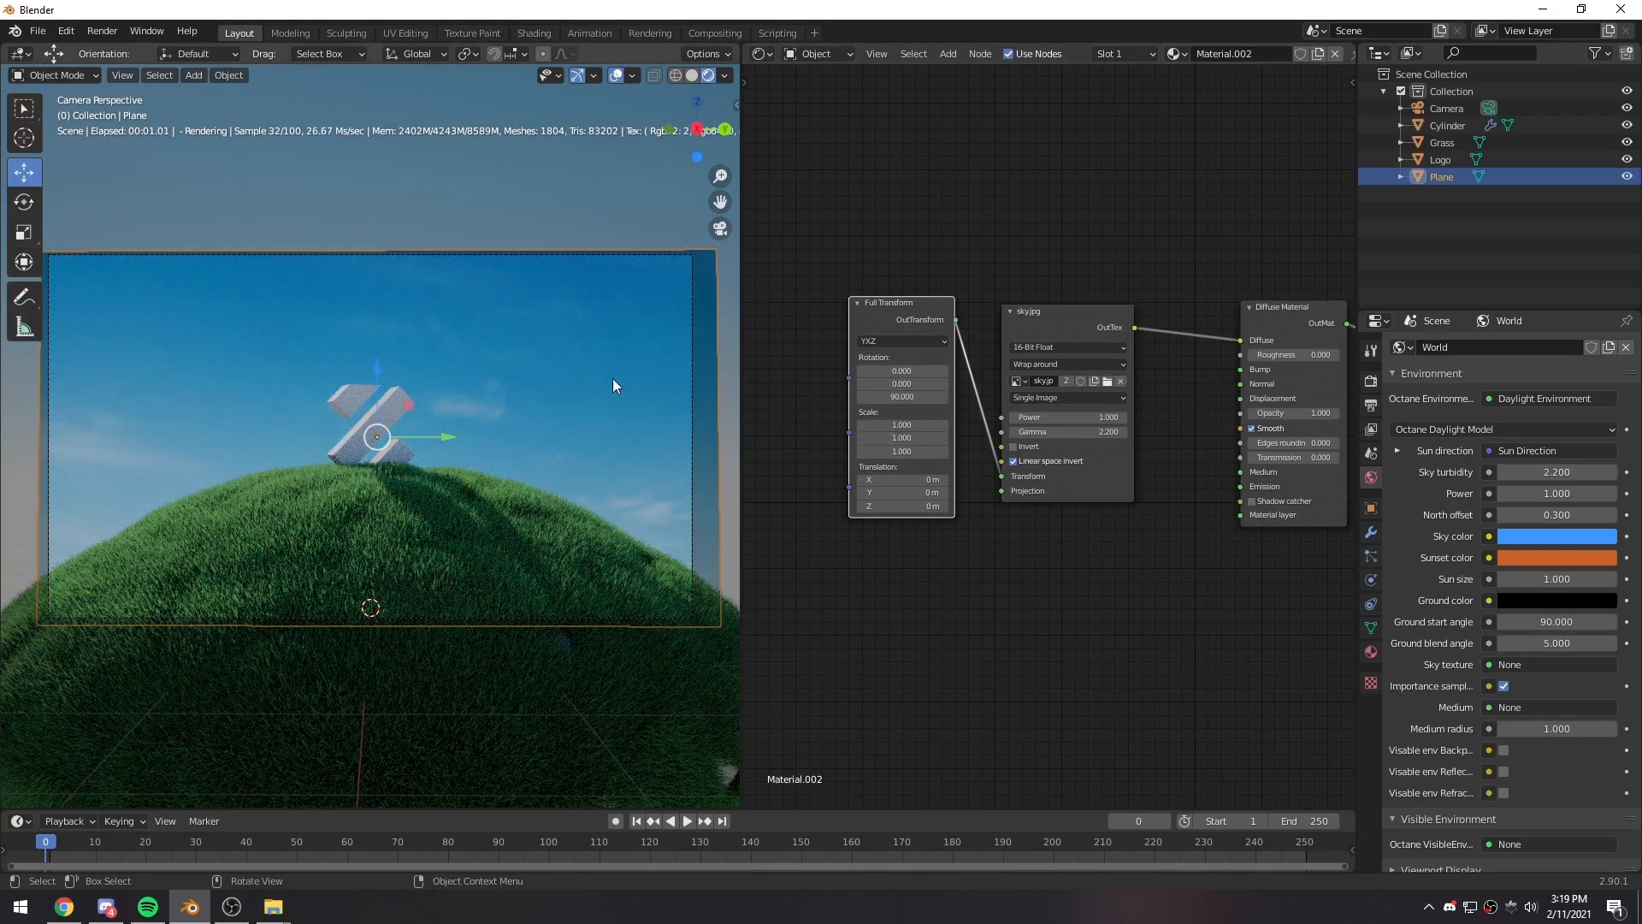
left_click(458, 206)
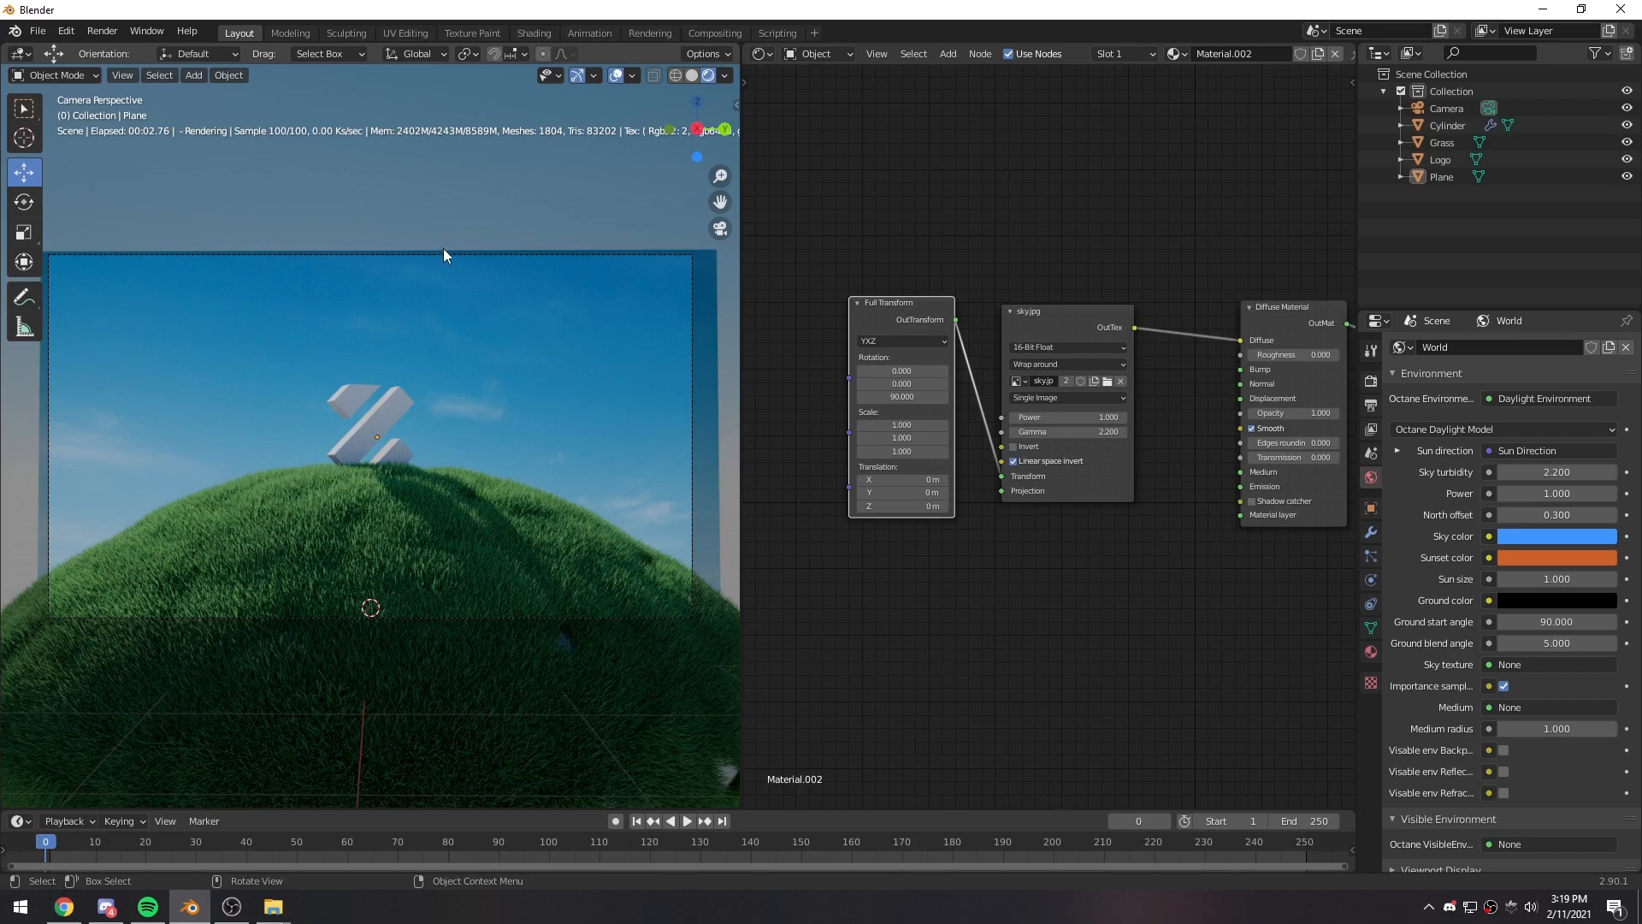
- Set the opacity of the backdrop's Diffuse Material to 0.8
middle_click_drag(1204, 501, 1083, 509)
scroll(1166, 449, "up", 3)
middle_click_drag(1166, 449, 1028, 486)
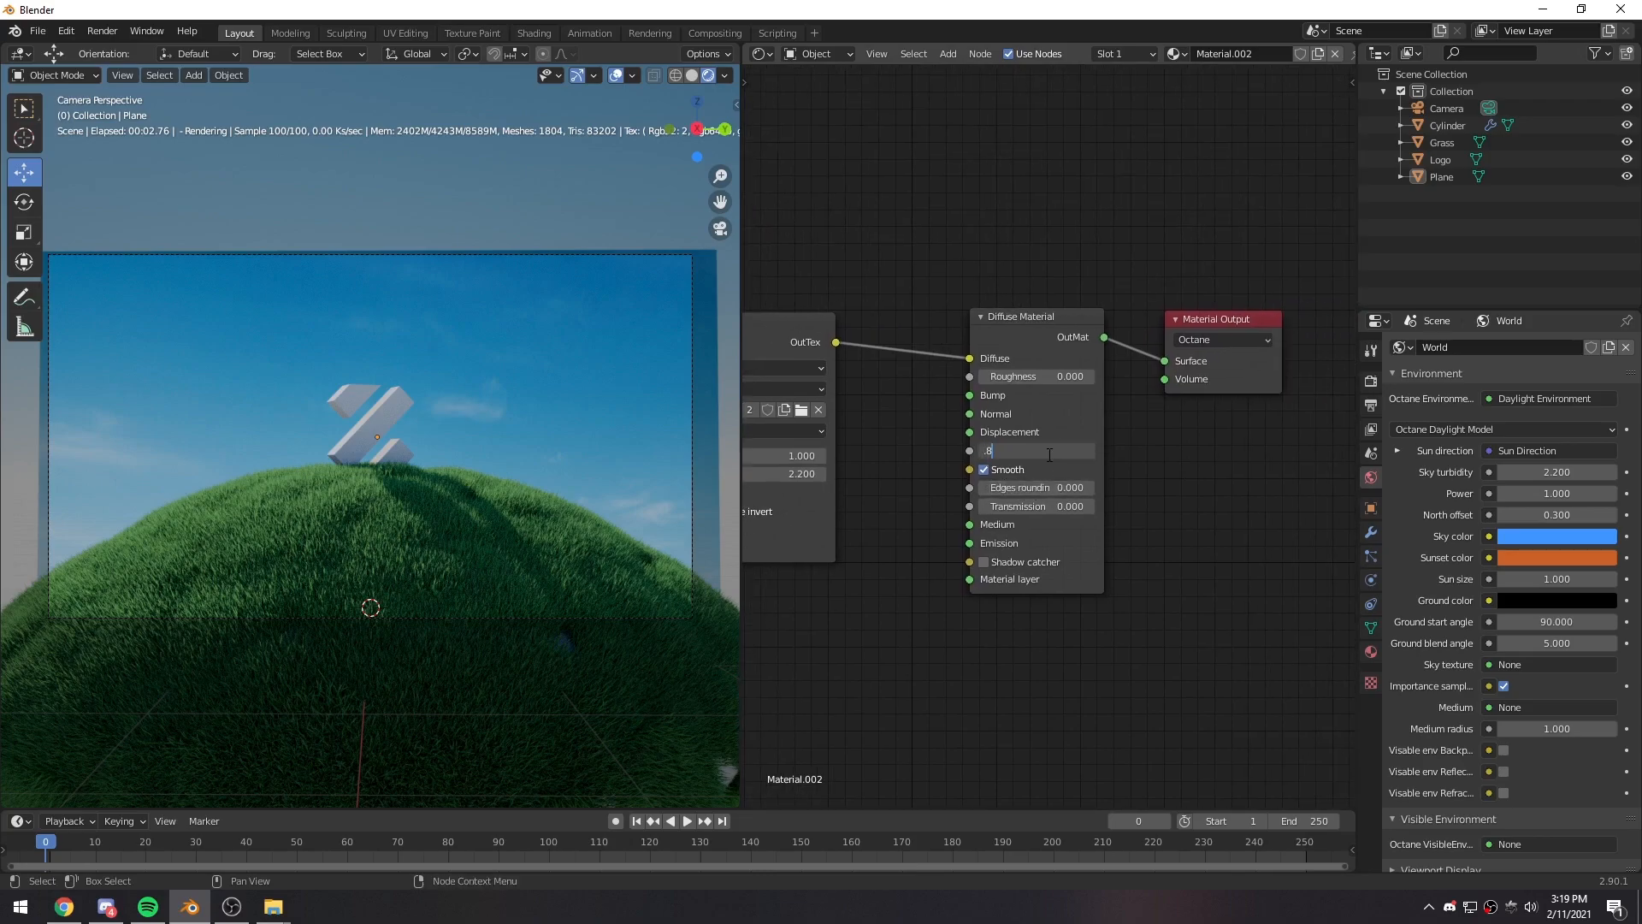
left_click_drag(1060, 452, 1048, 455)
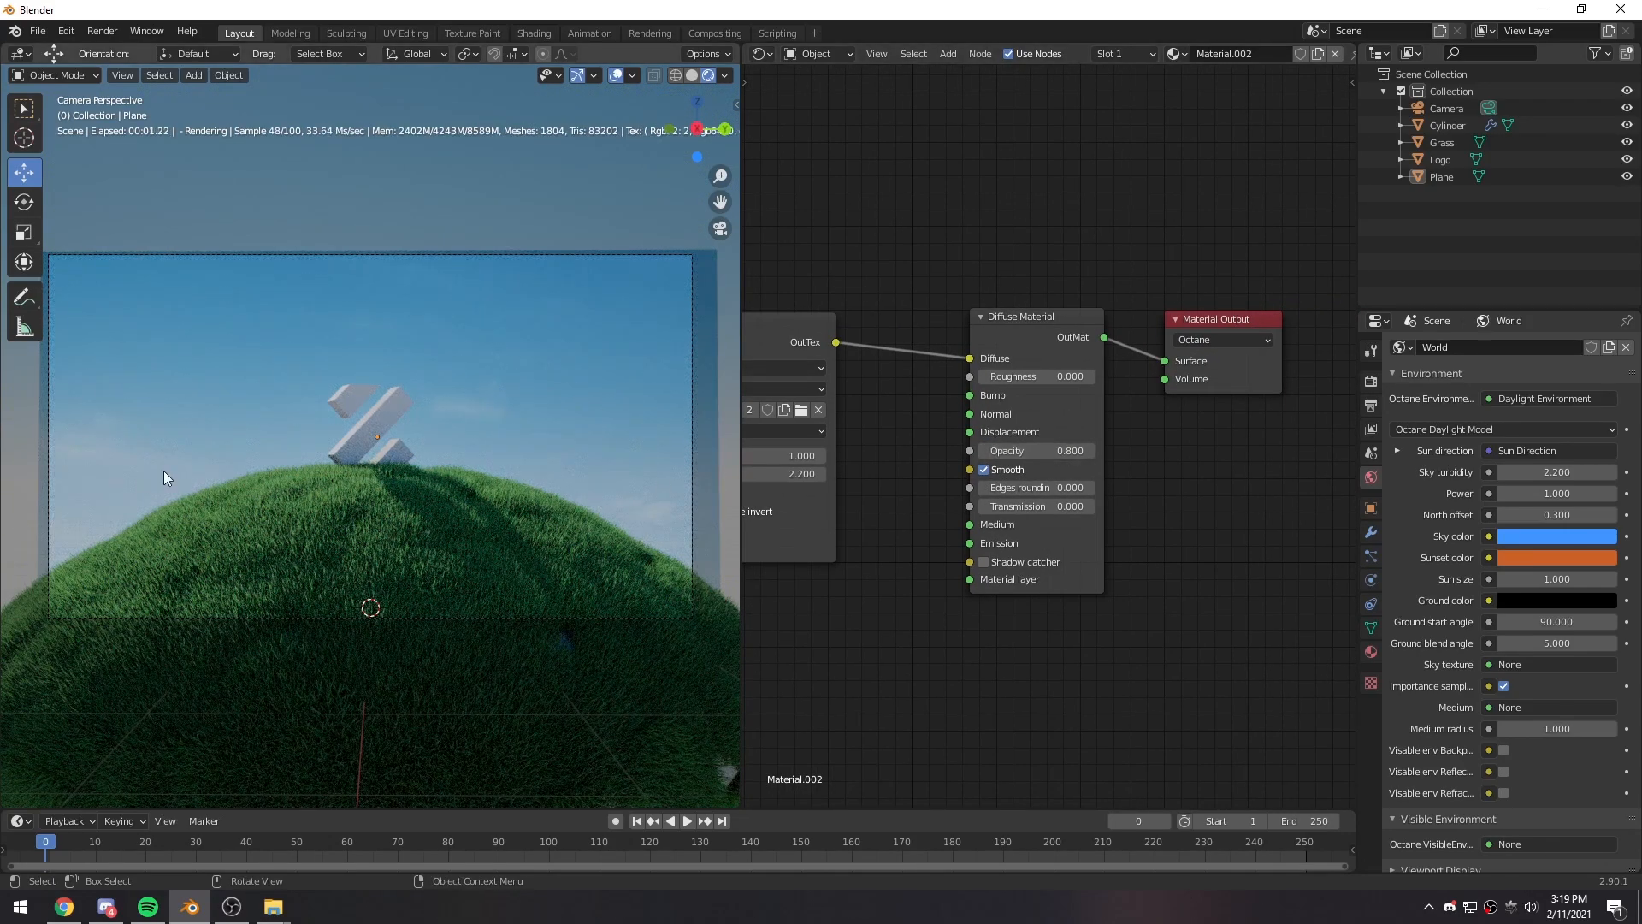
- Check the backdrop's blend with the surrounding daylight and set its Diffuse Material opacity to 0.75
scroll(317, 498, "down", 3)
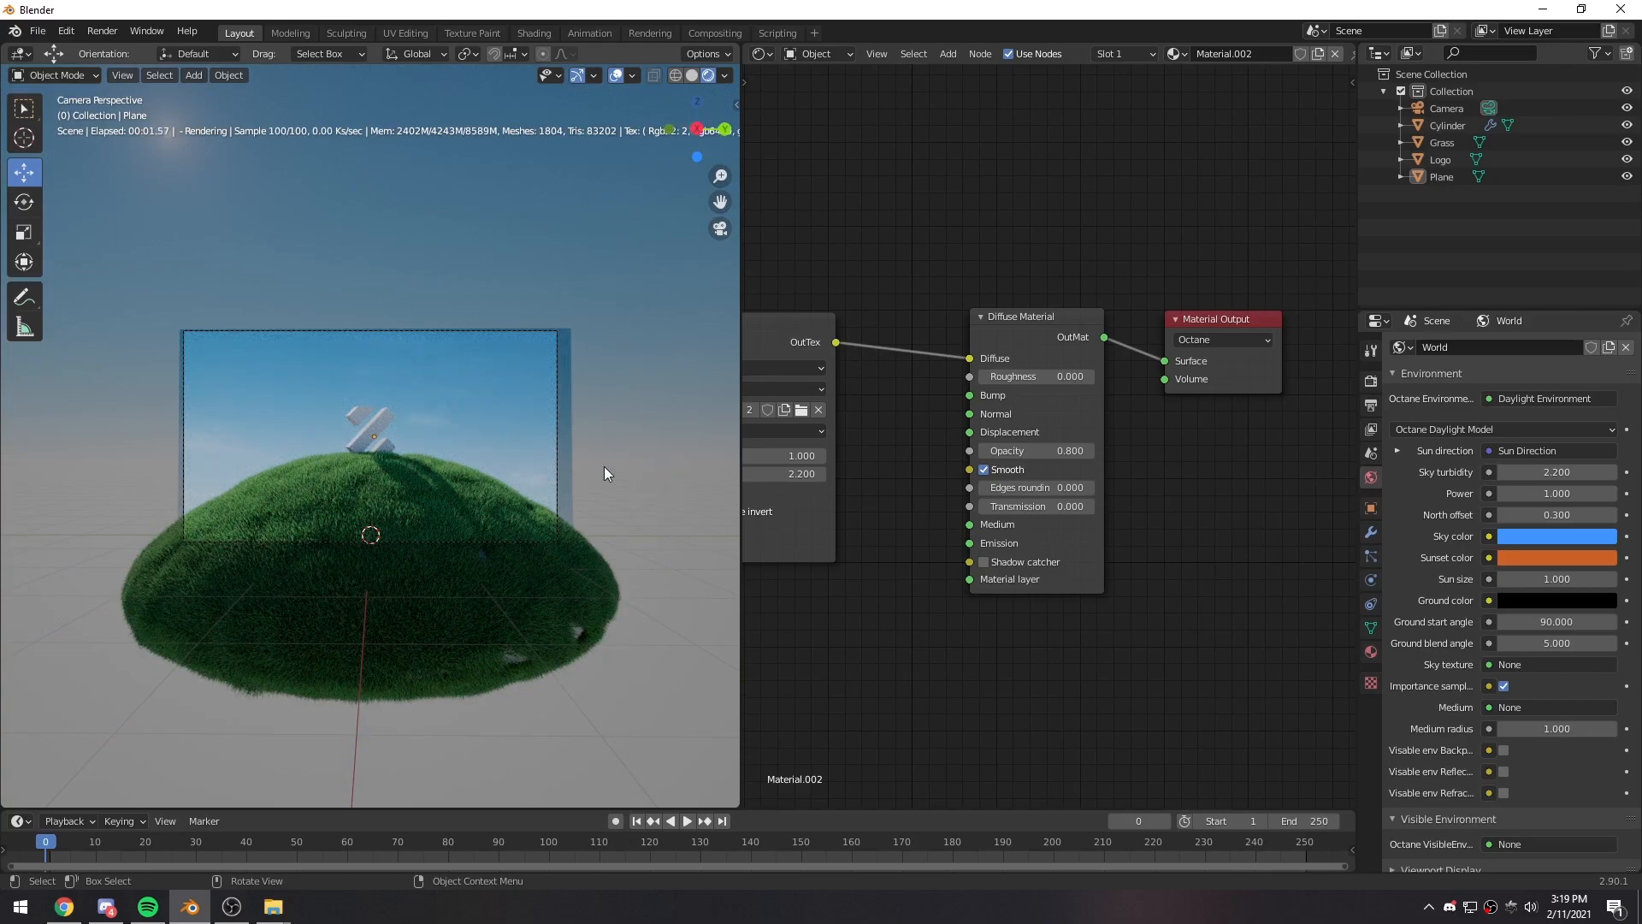
scroll(541, 479, "up", 3)
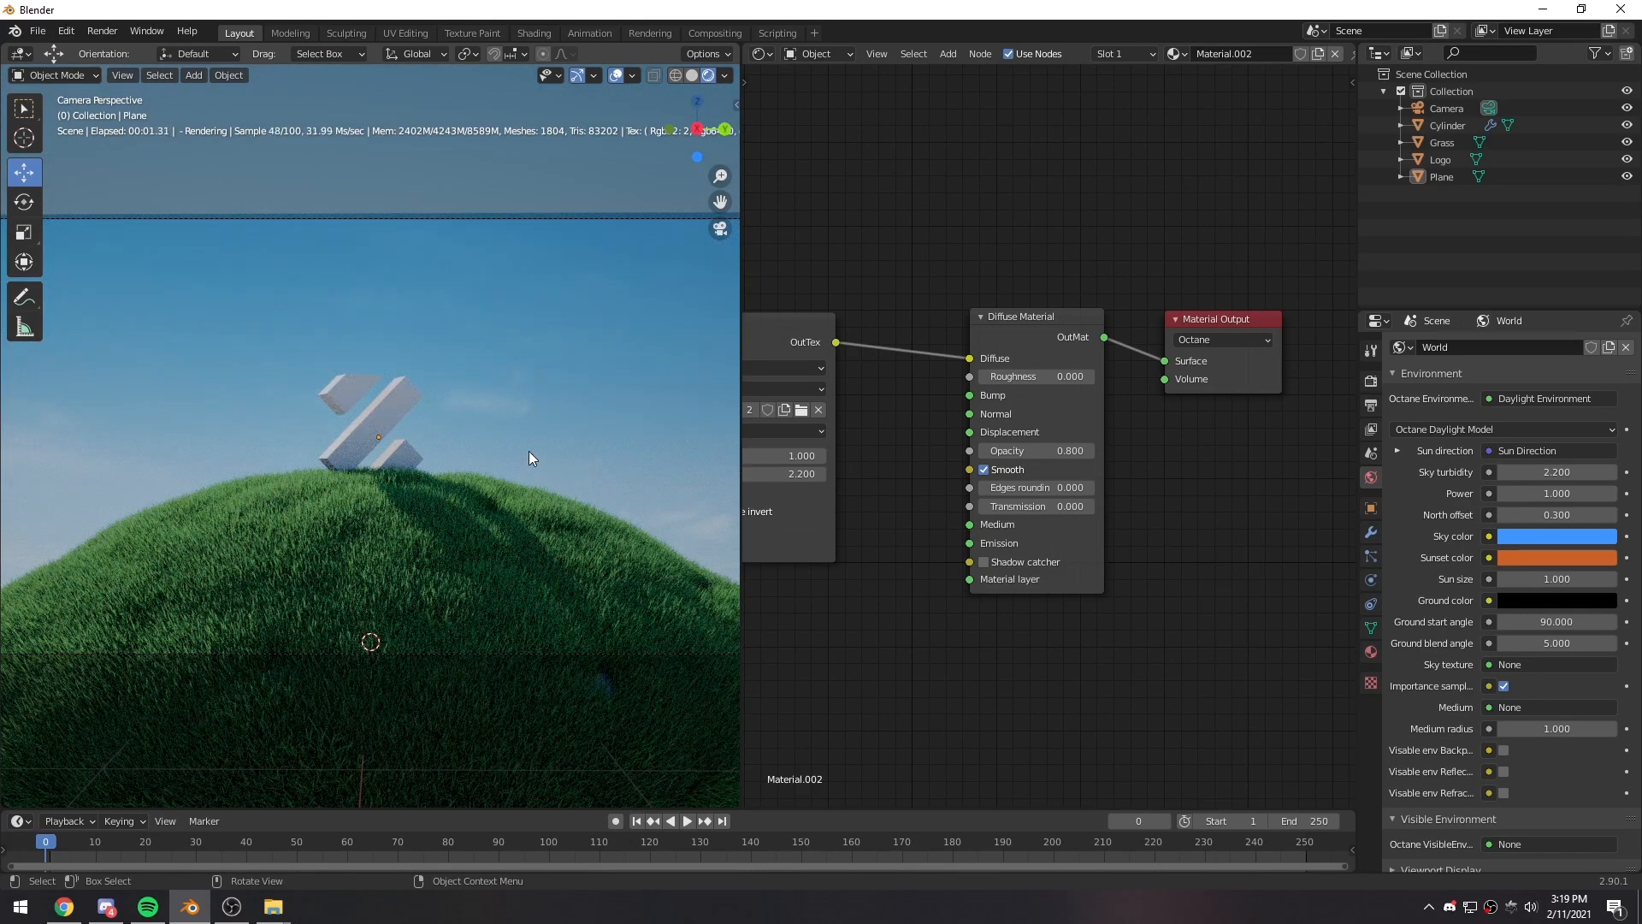
scroll(528, 458, "down", 2)
double_click(1057, 448)
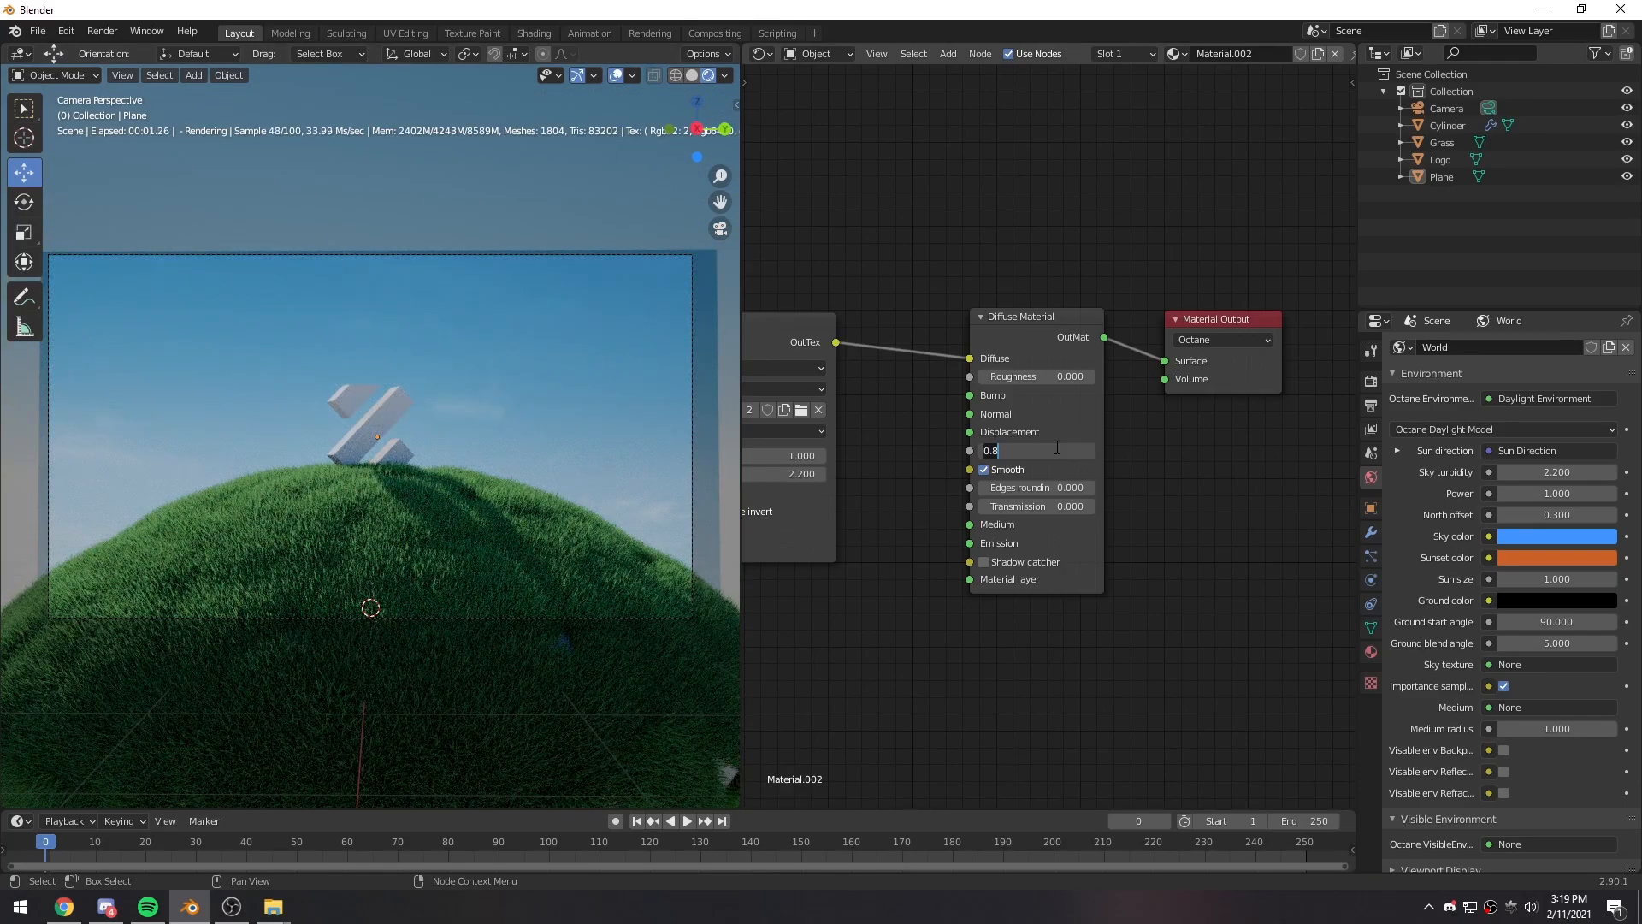
type("0.75")
key("Return")
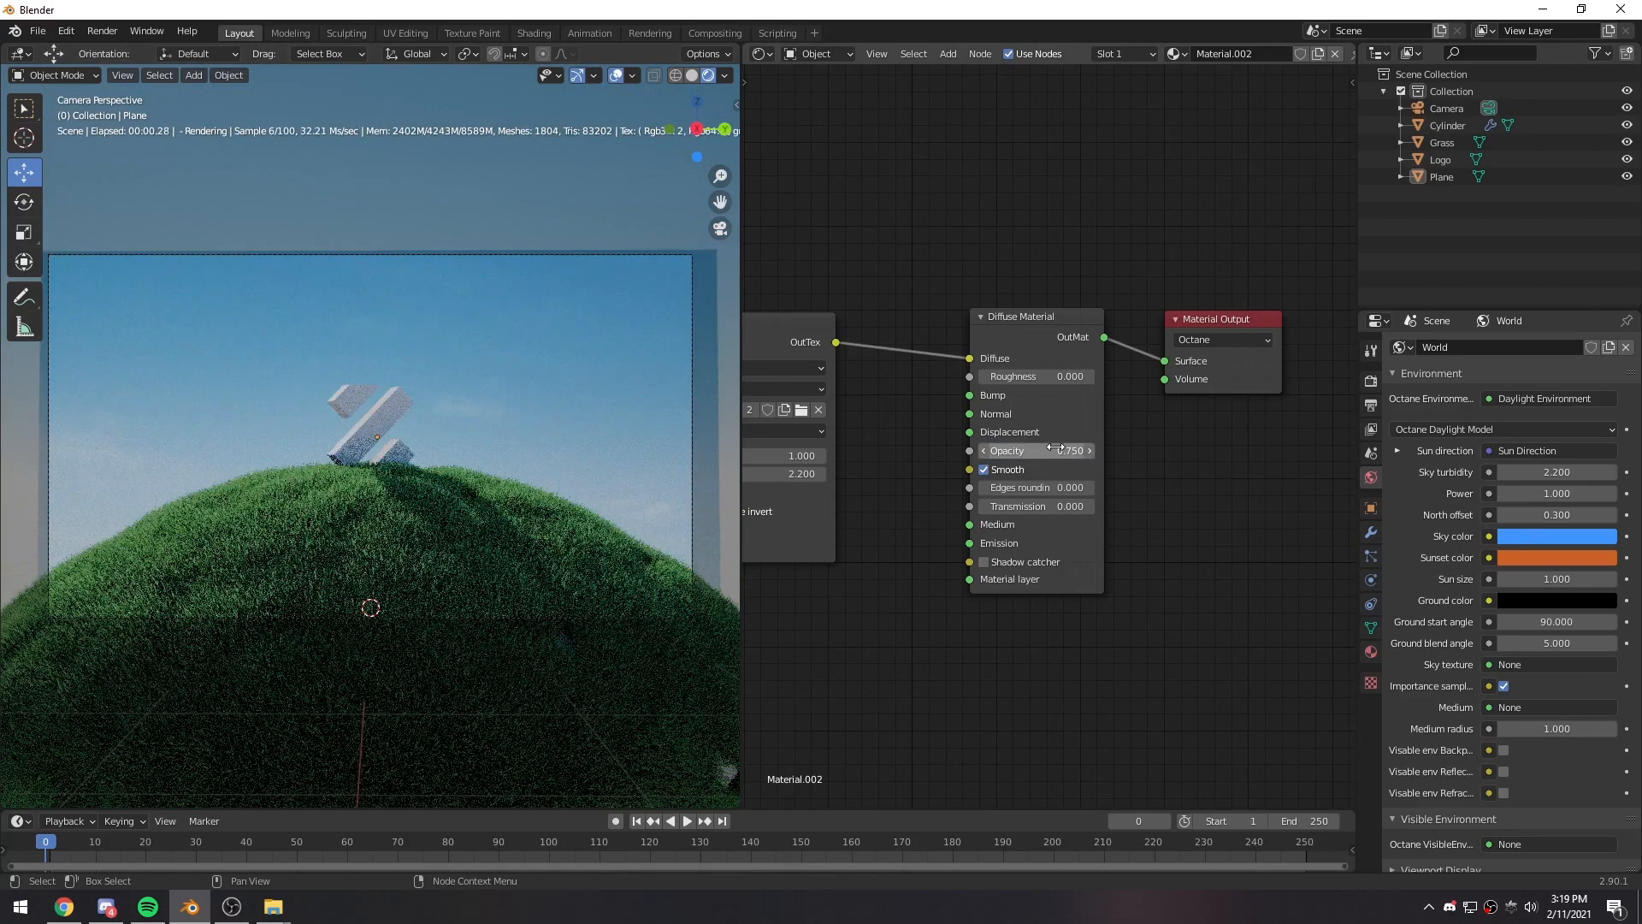